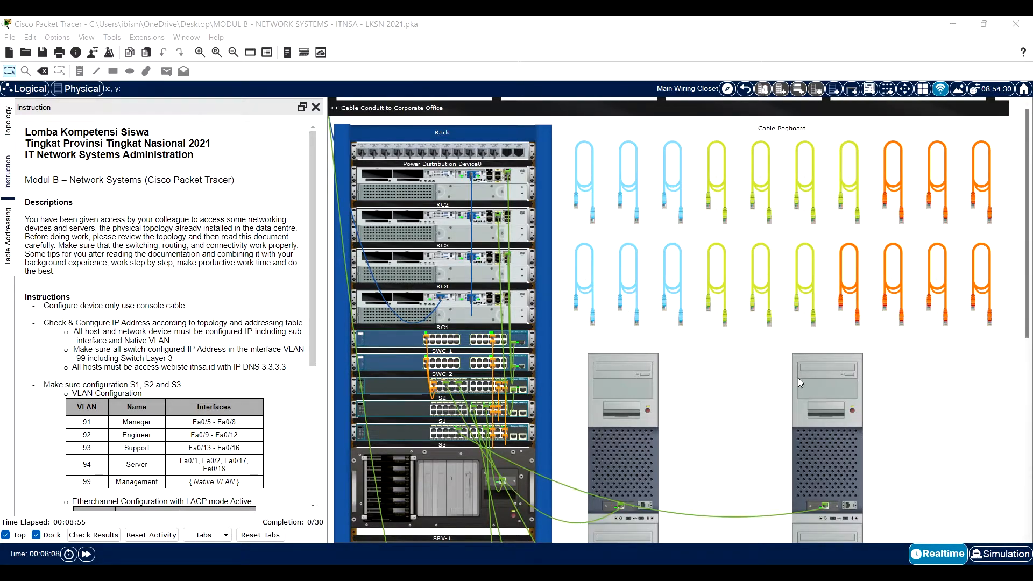
Step: Look through the activity's instructions, addressing table and topology diagram for an overview of the task
scroll(827, 337, down, 2)
scroll(824, 334, up, 3)
click(8, 240)
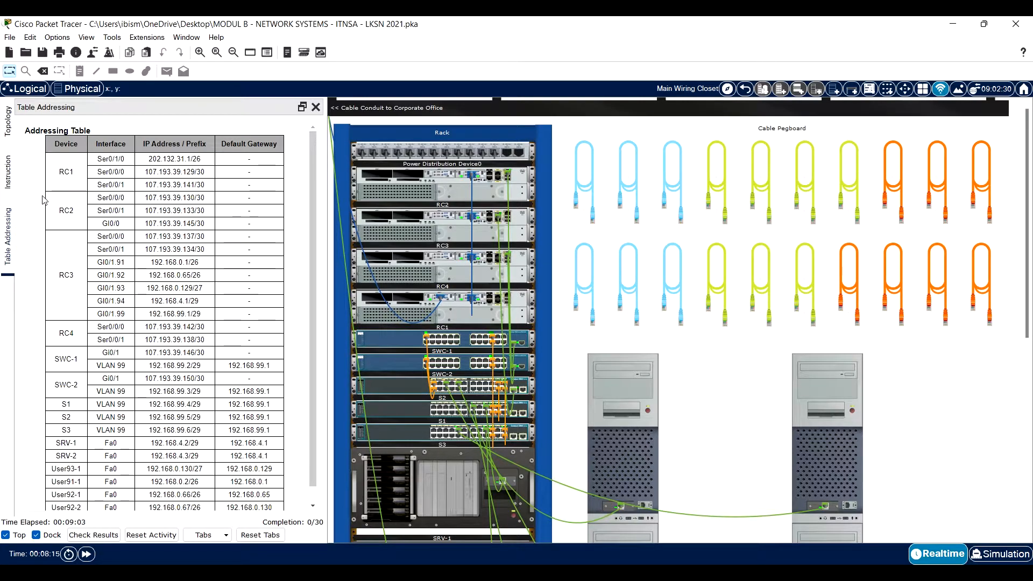
click(8, 179)
click(8, 121)
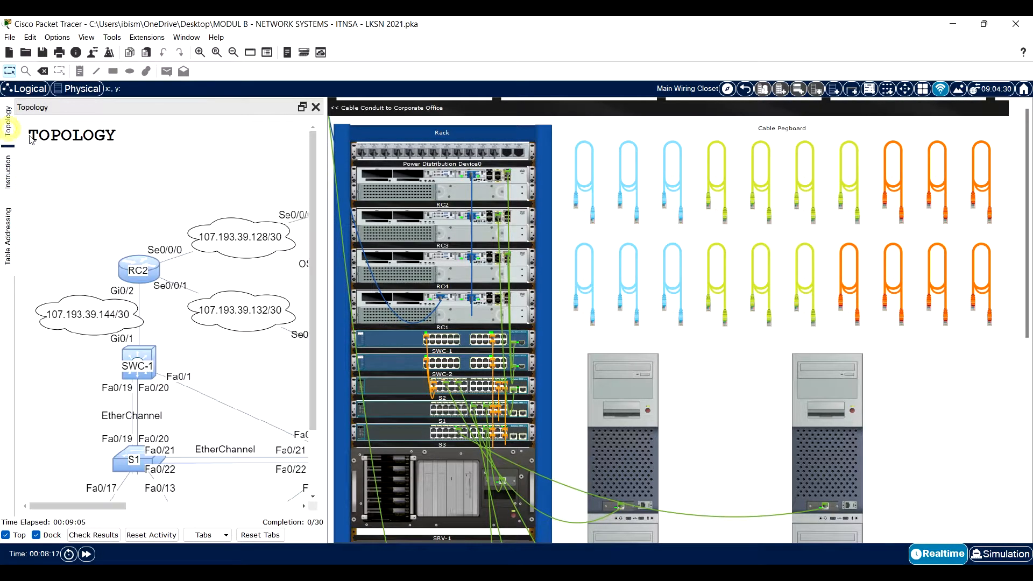
click(7, 181)
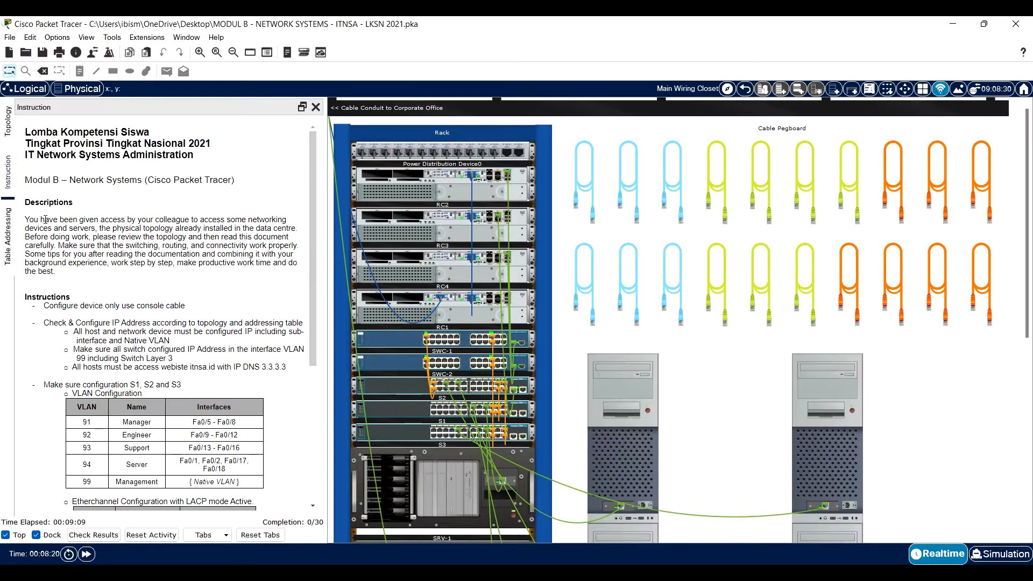
Step: Widen the activity pane and read the Descriptions paragraph in the instructions
drag(325, 316, 433, 316)
drag(60, 219, 141, 220)
click(182, 220)
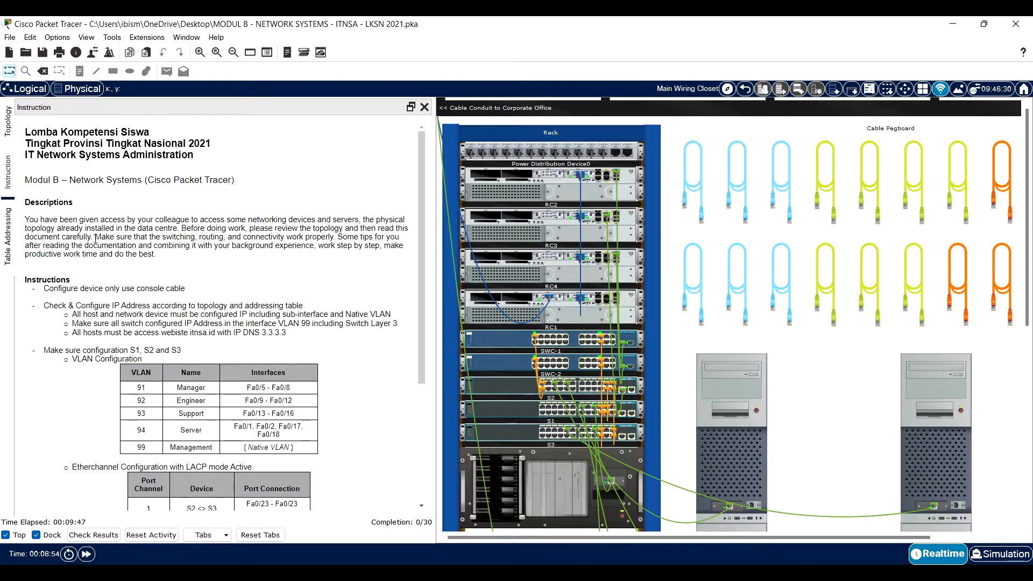
Step: Review the device addressing table against the topology diagram, and return to the written instructions
click(7, 236)
scroll(128, 259, down, 1)
scroll(128, 259, up, 1)
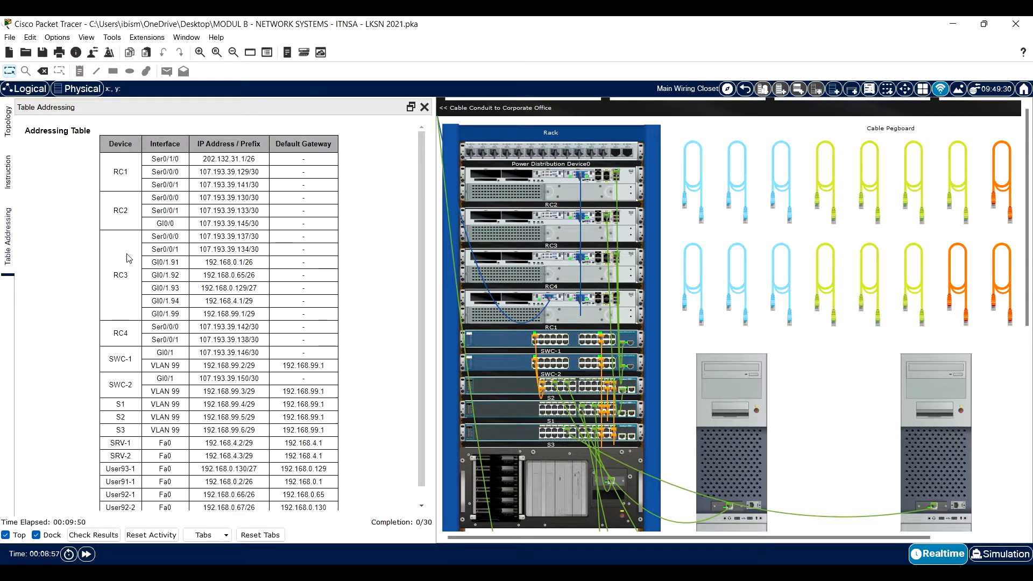
click(7, 121)
scroll(151, 247, down, 3)
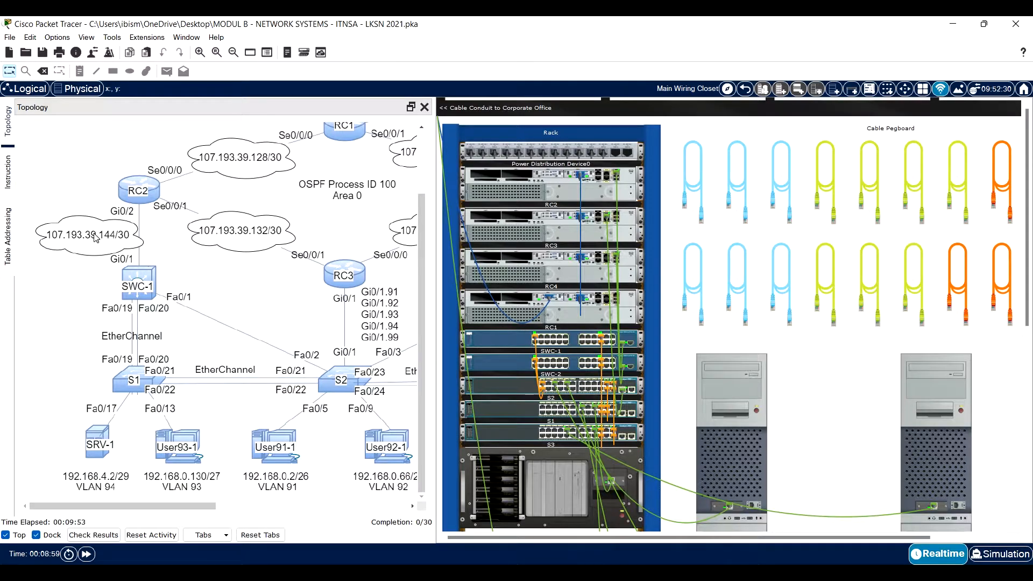
click(11, 183)
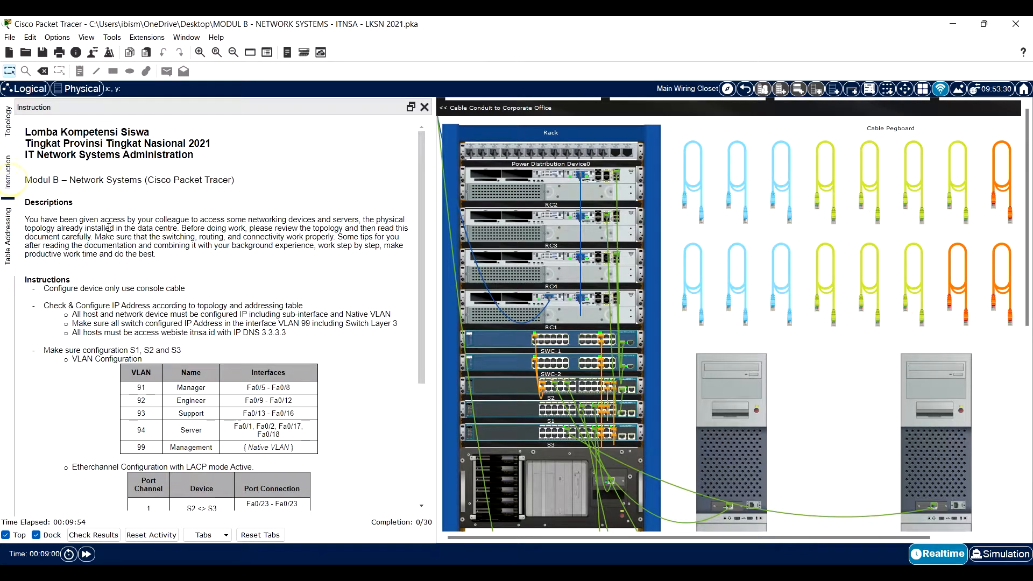
click(8, 137)
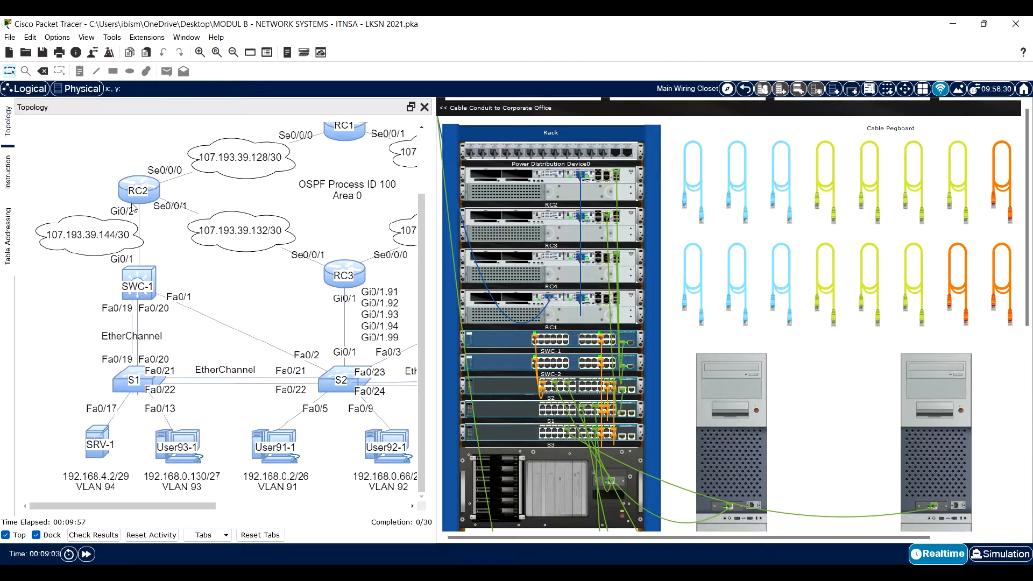
click(8, 242)
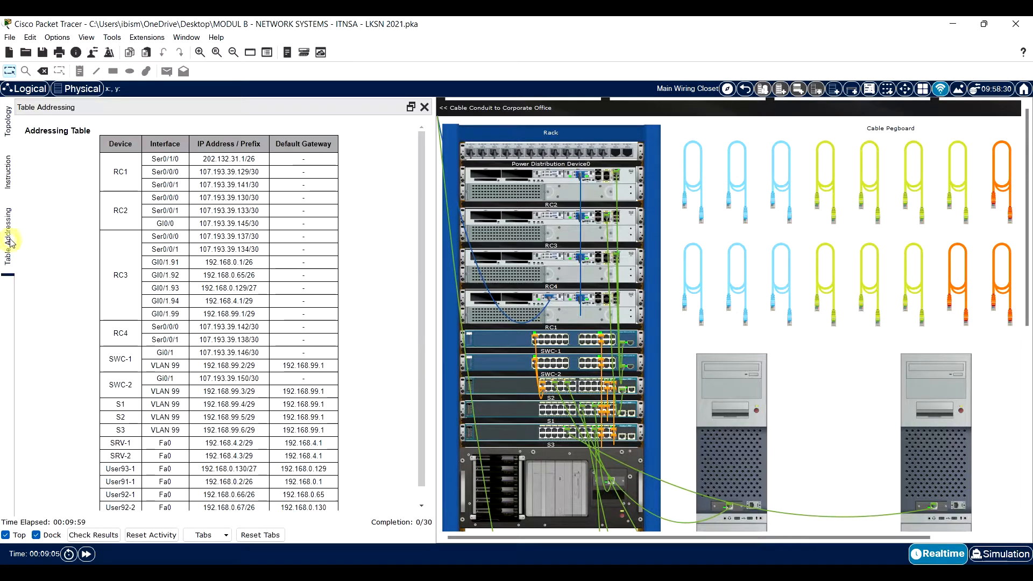
click(9, 171)
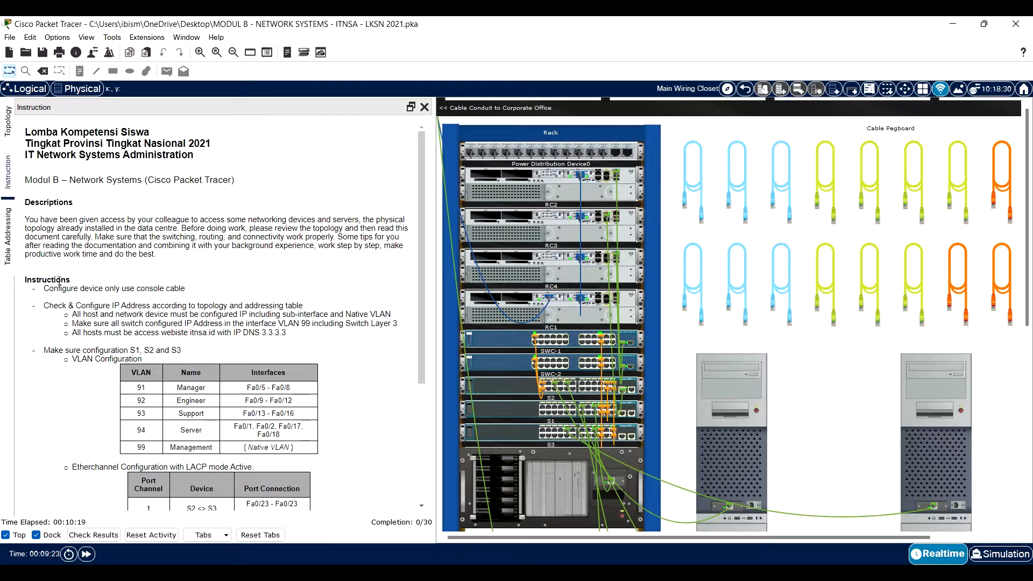
Step: Read the console-cable-only instruction and inspect router RC4's physical view and attributes
scroll(59, 280, down, 1)
drag(99, 256, 187, 259)
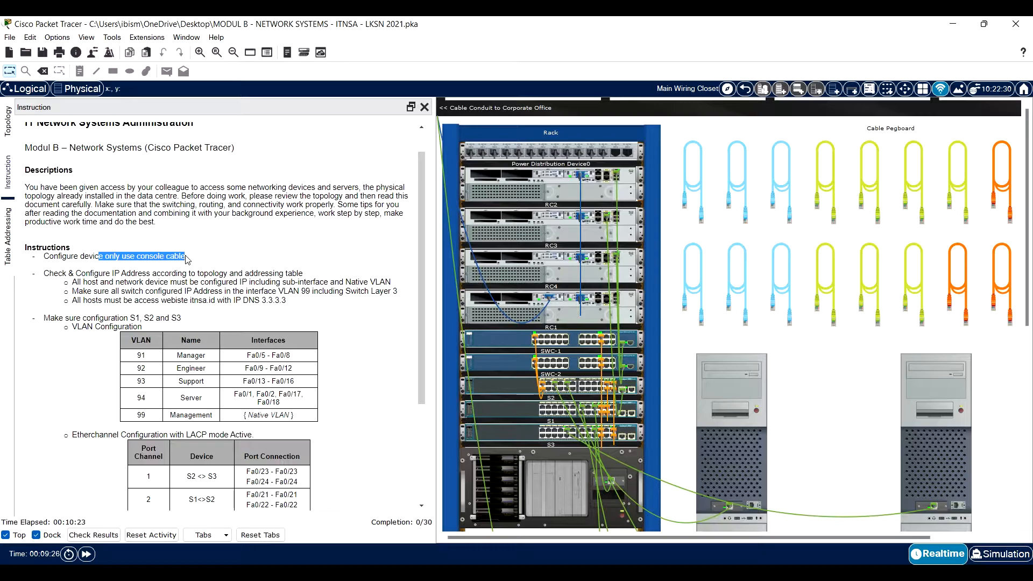
click(540, 271)
click(396, 128)
click(353, 129)
click(398, 129)
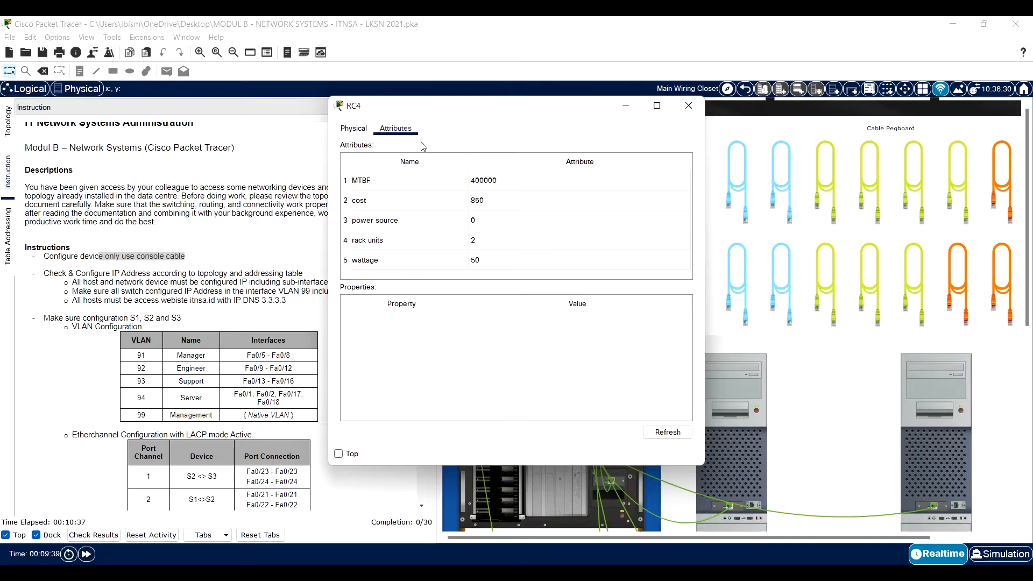
click(689, 106)
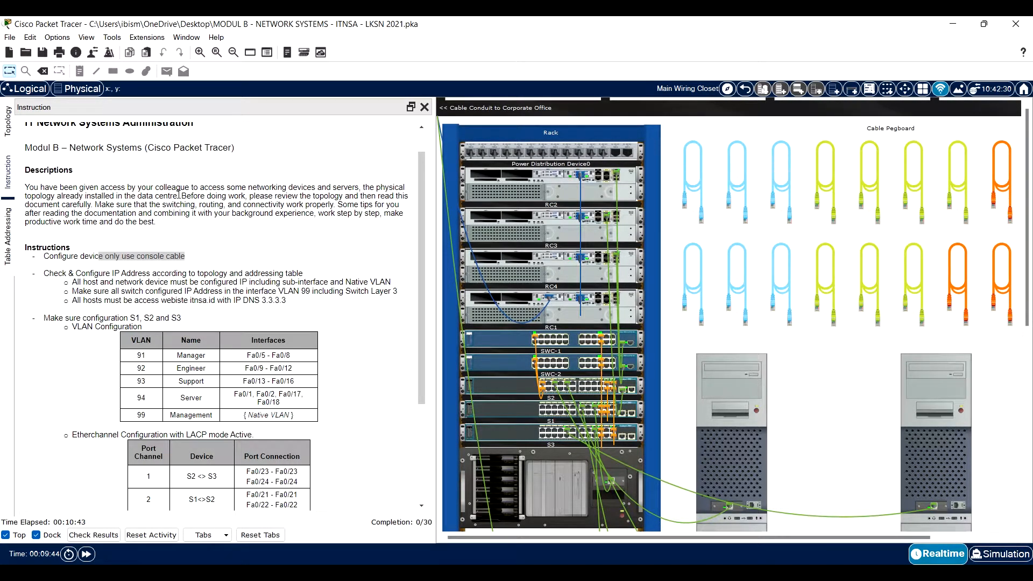
Step: Read the IP addressing requirements for hosts, sub-interfaces and VLAN 99, and the itnsa.id website requirement with DNS 3.3.3.3
drag(71, 274, 294, 273)
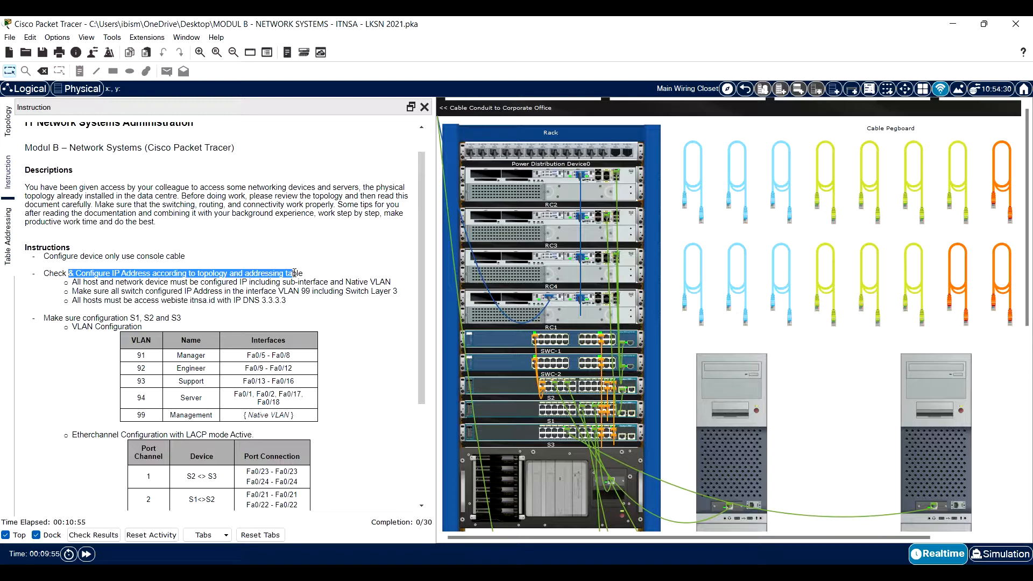
drag(99, 282, 391, 281)
drag(94, 291, 399, 298)
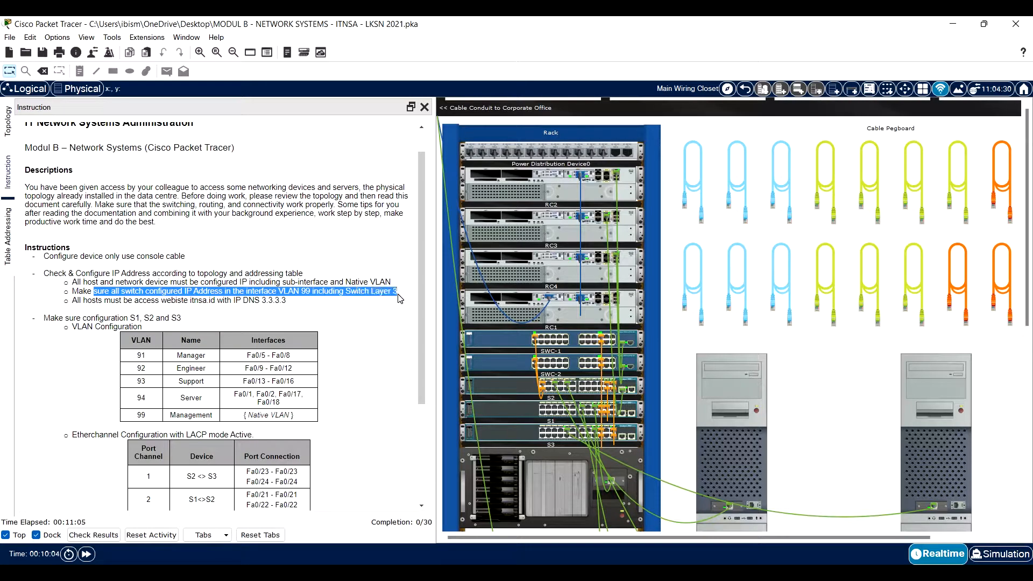
drag(83, 302, 293, 306)
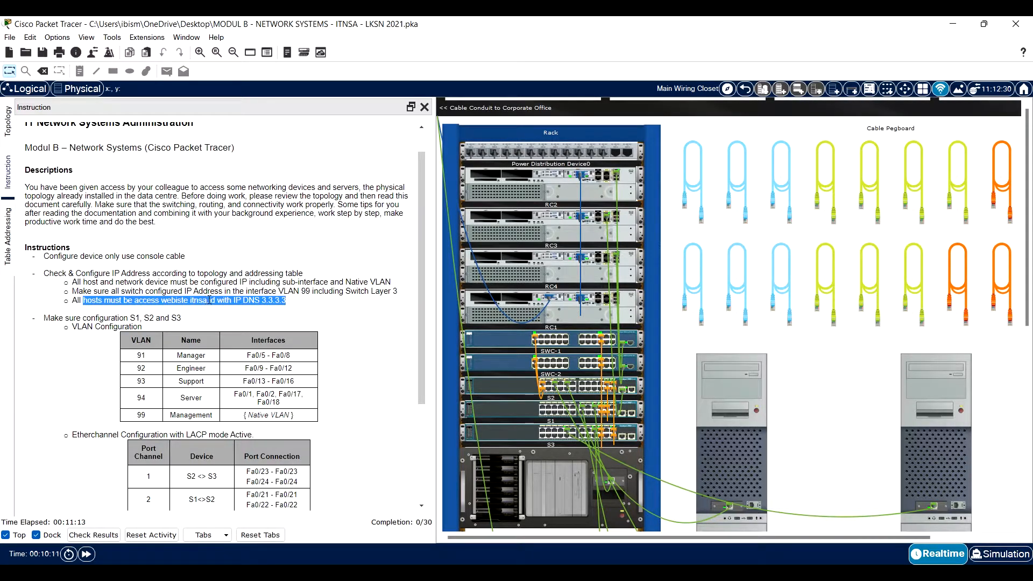
click(289, 306)
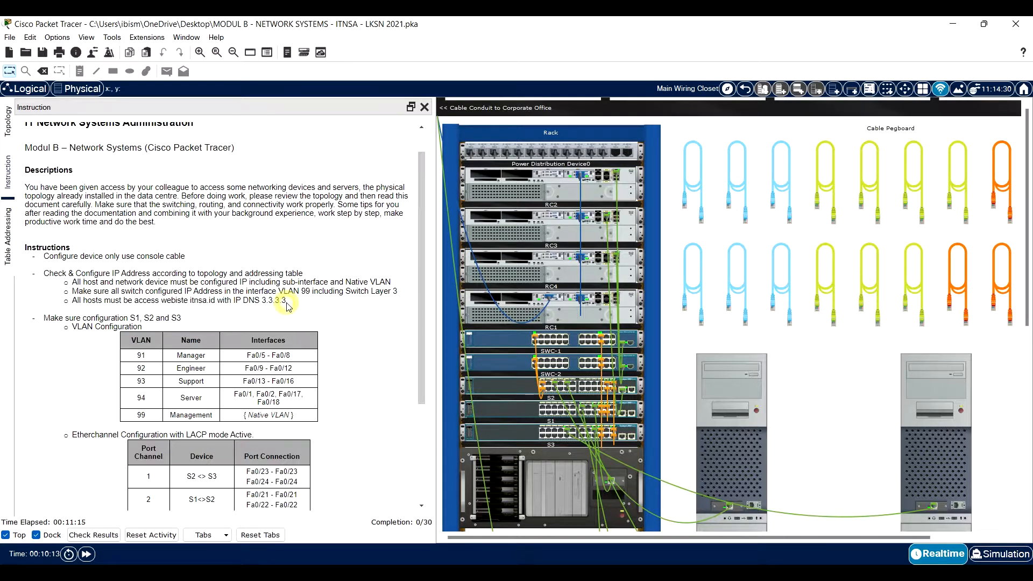
Step: Request the website itnsa.id in User93-1's web browser, and close the device window
scroll(781, 413, down, 3)
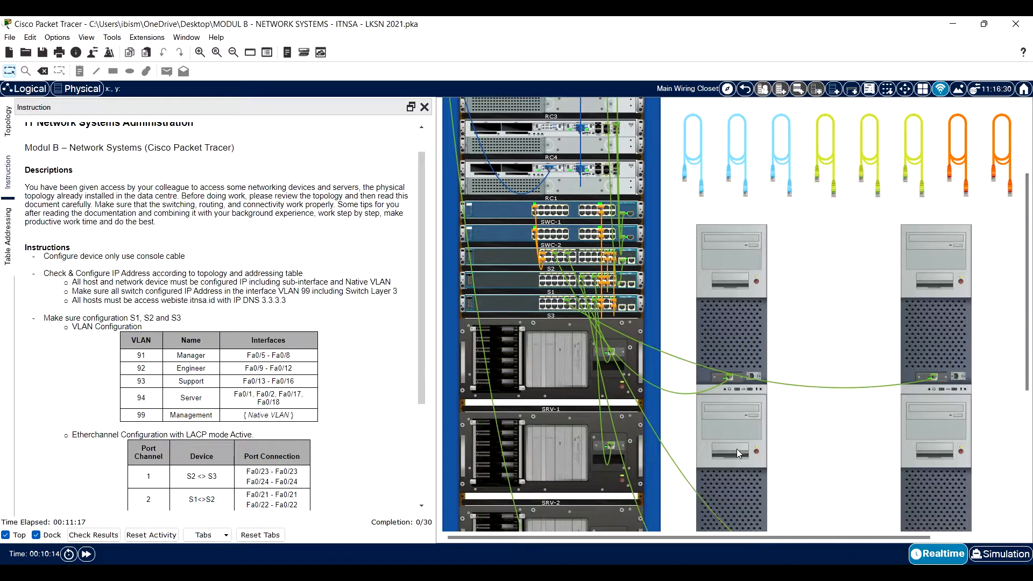
click(738, 448)
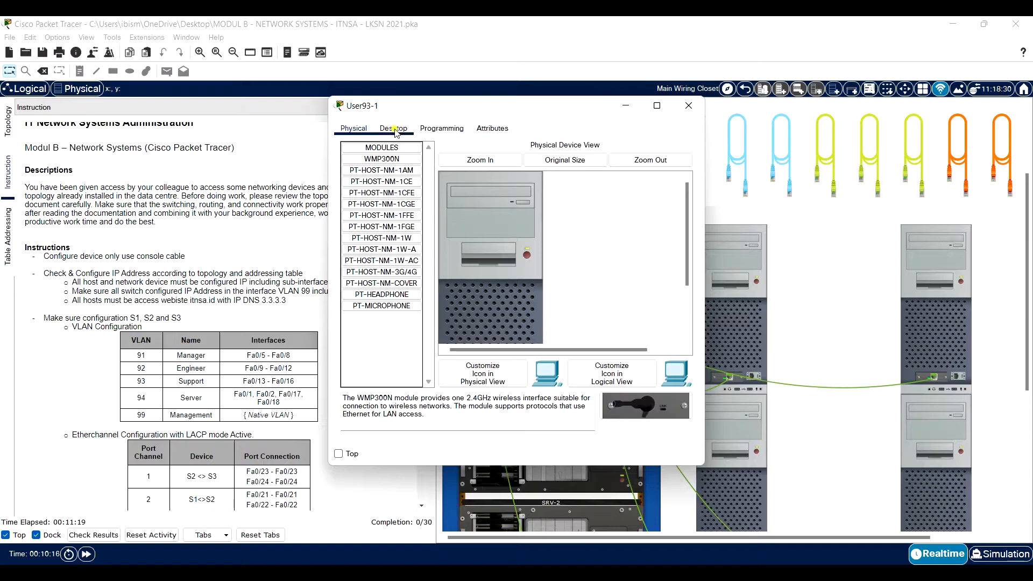
click(395, 130)
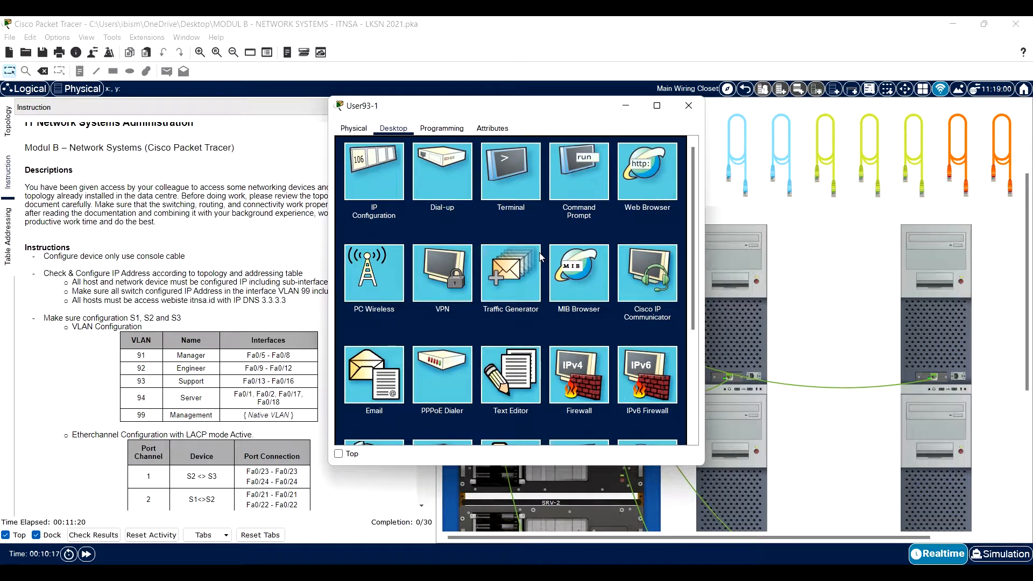
click(444, 160)
text(itnsa.id)
key(Return)
click(635, 164)
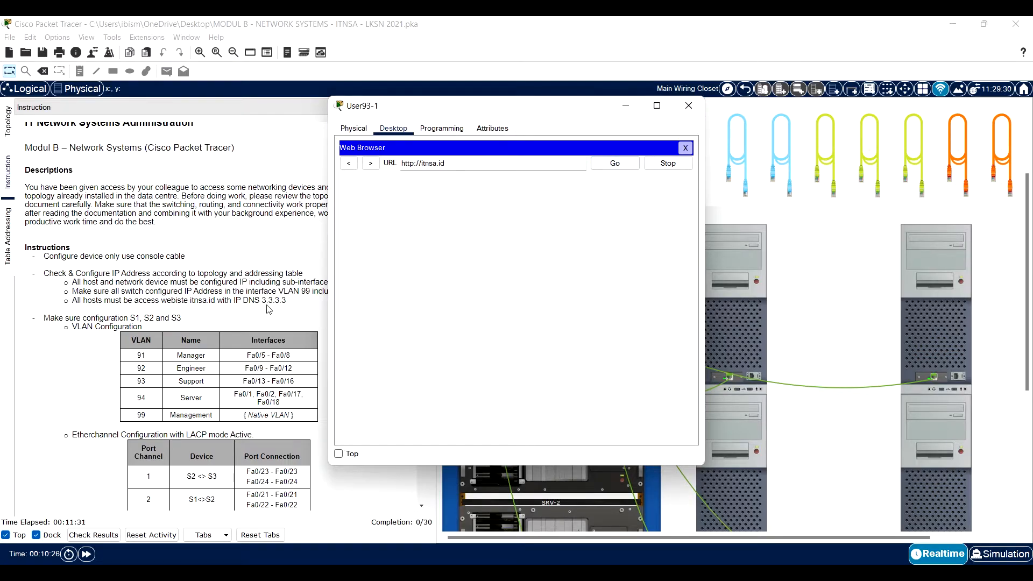
click(688, 105)
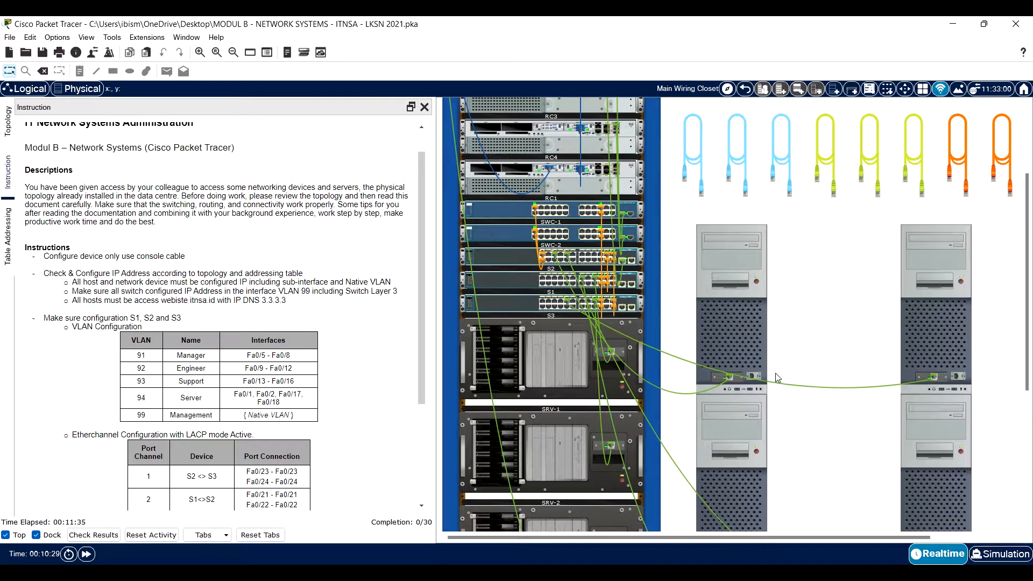
Step: Check the IP configuration of User91-1 and User93-1, closing each device window
click(751, 315)
click(393, 128)
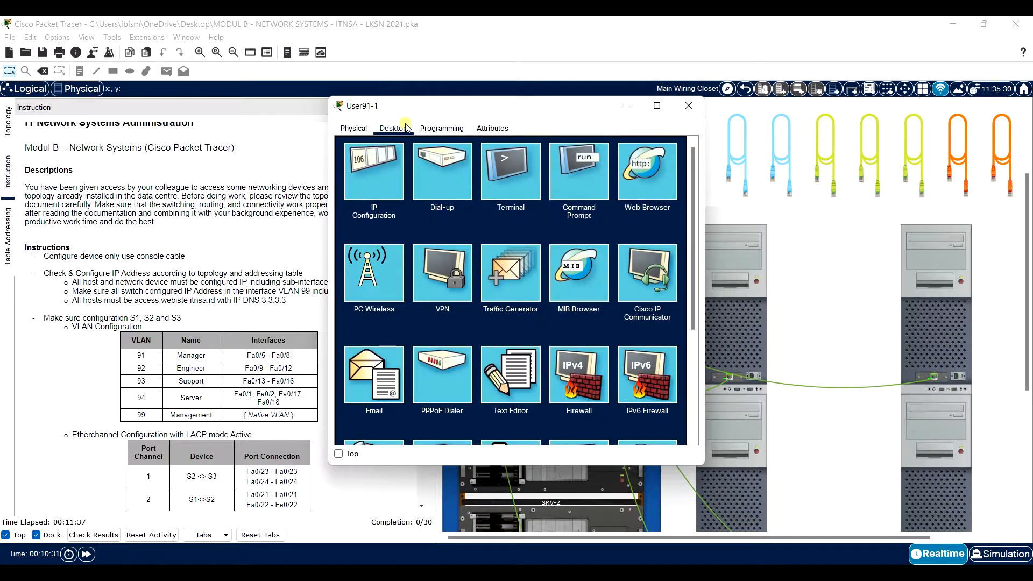
click(383, 180)
click(688, 105)
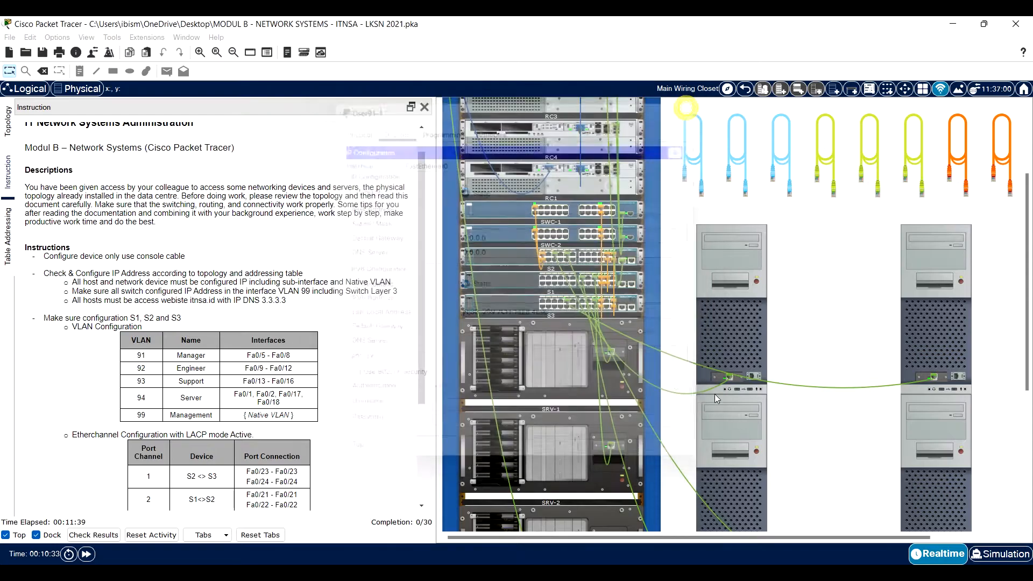
click(722, 420)
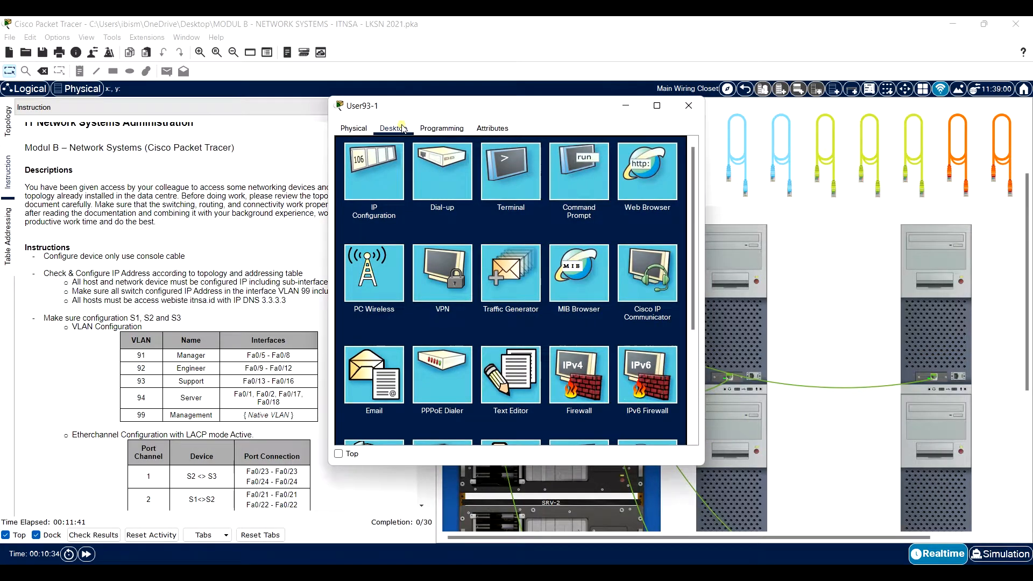
click(382, 173)
click(697, 113)
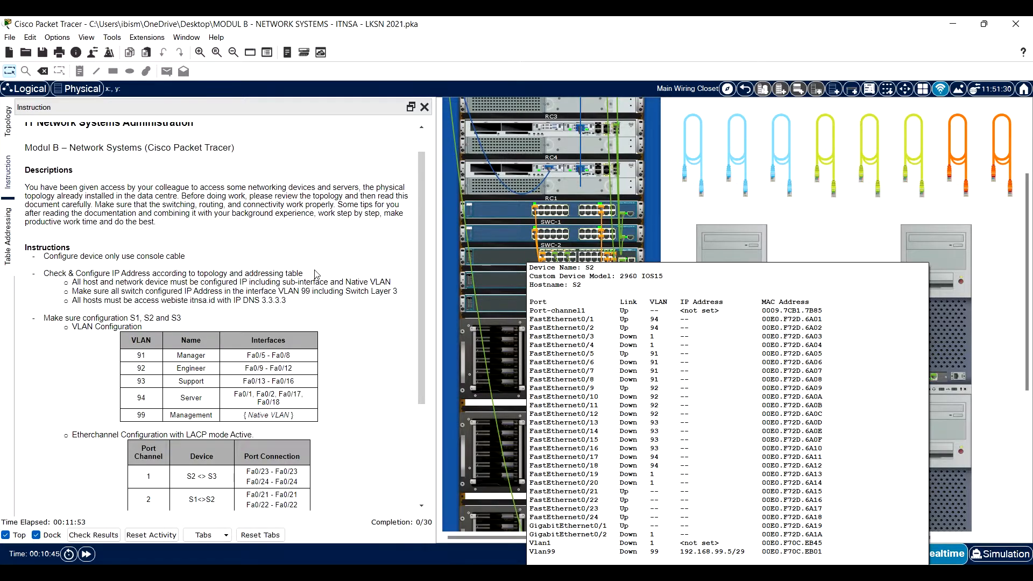
Step: Examine the host entries in the addressing table and the router links in the topology diagram
click(10, 264)
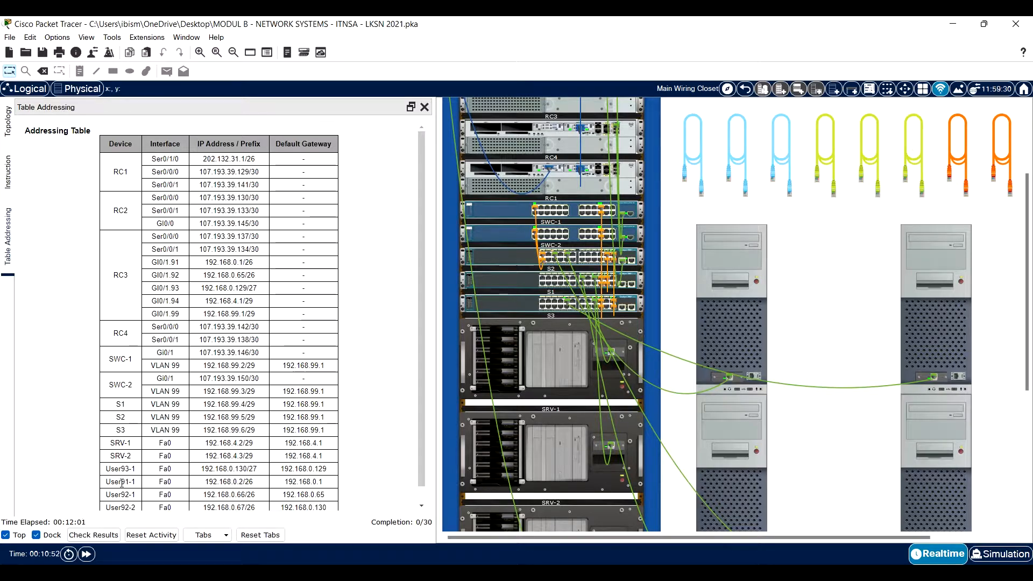
scroll(127, 462, down, 1)
scroll(126, 462, up, 1)
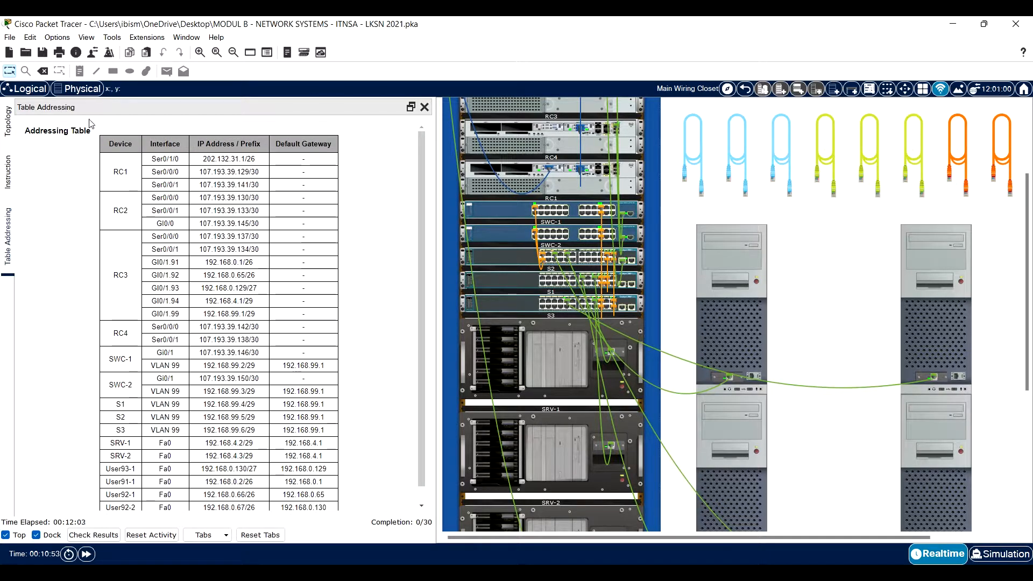
click(6, 169)
click(8, 121)
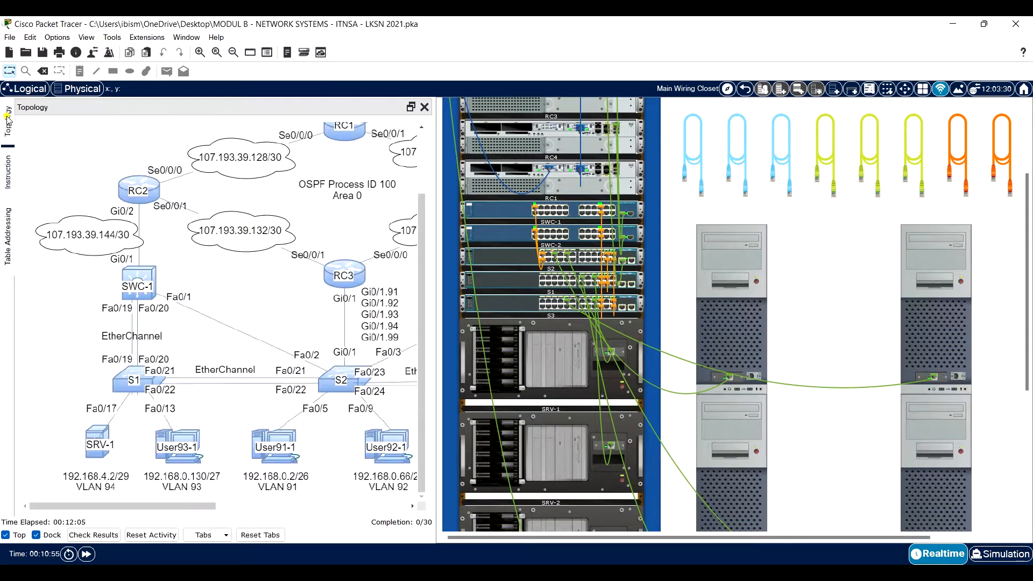
scroll(130, 193, up, 3)
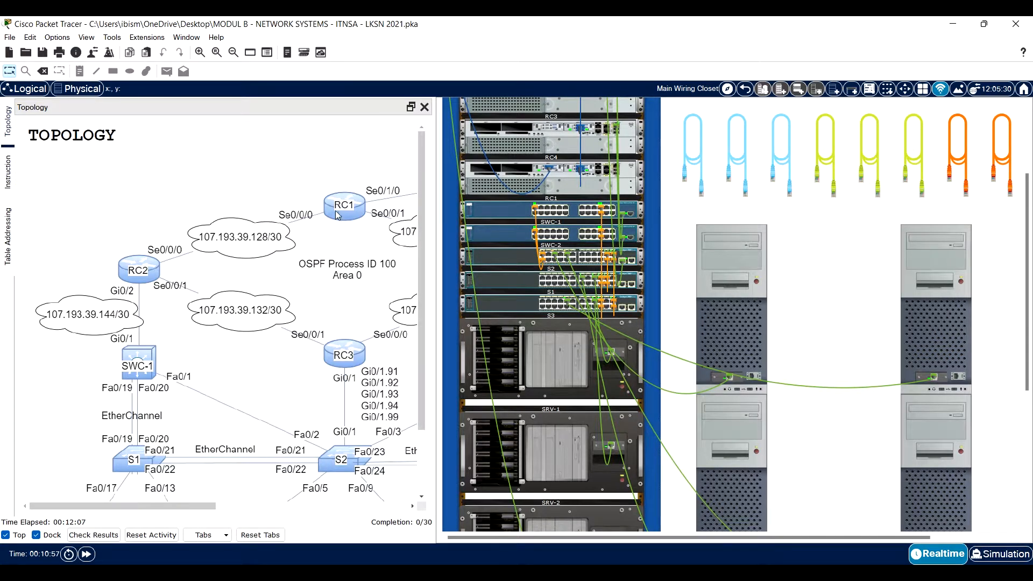
click(8, 171)
click(8, 237)
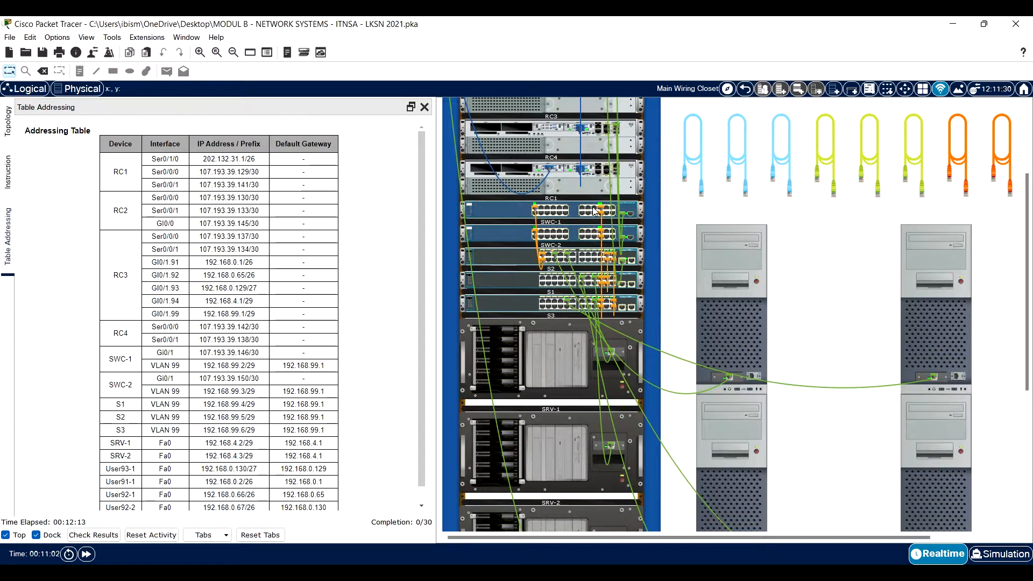
Step: Connect a console cable from the pegboard between User91-1's serial port and the Console port of router RC1
scroll(583, 222, up, 2)
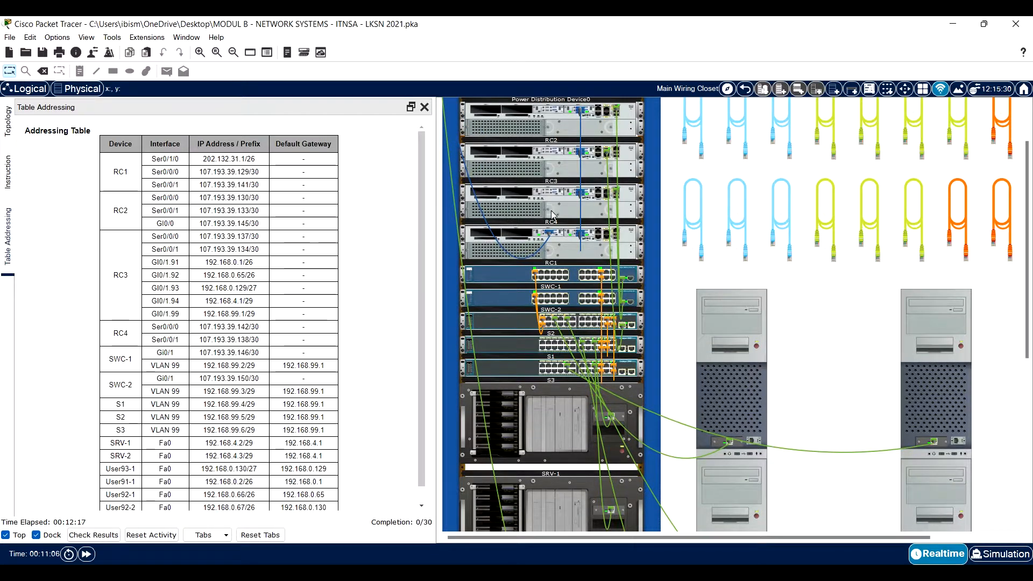
scroll(551, 210, up, 2)
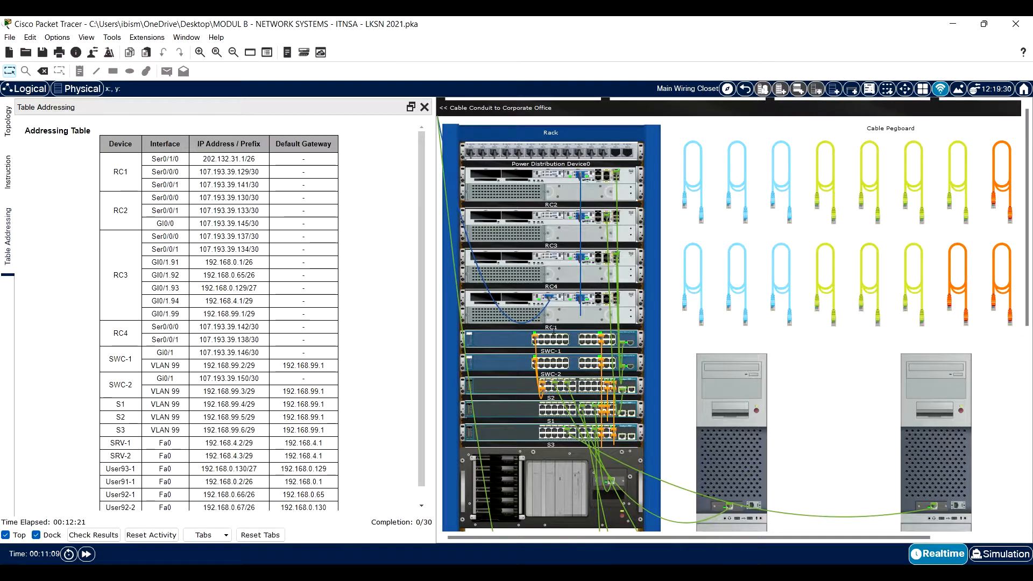
click(703, 299)
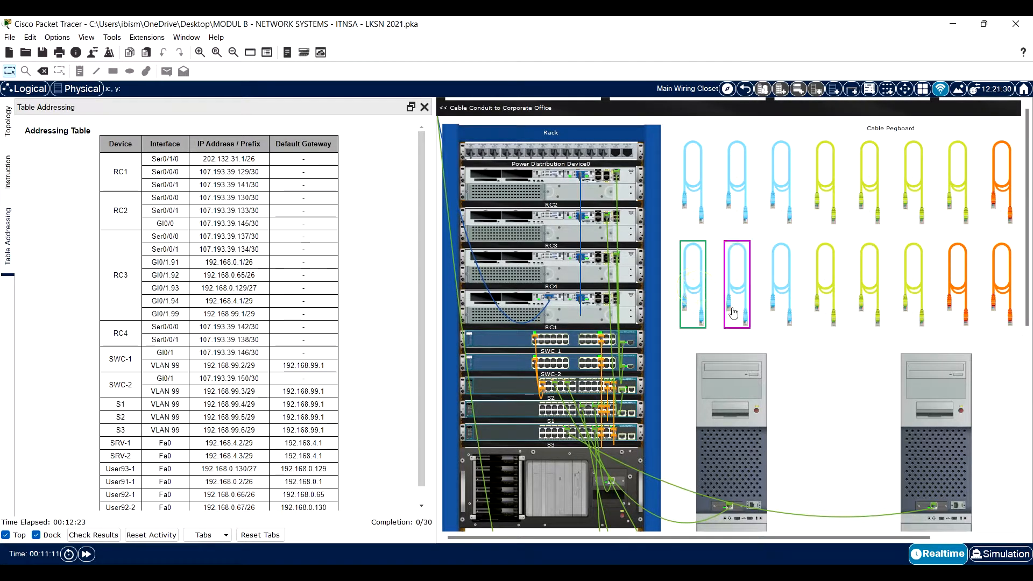
click(755, 506)
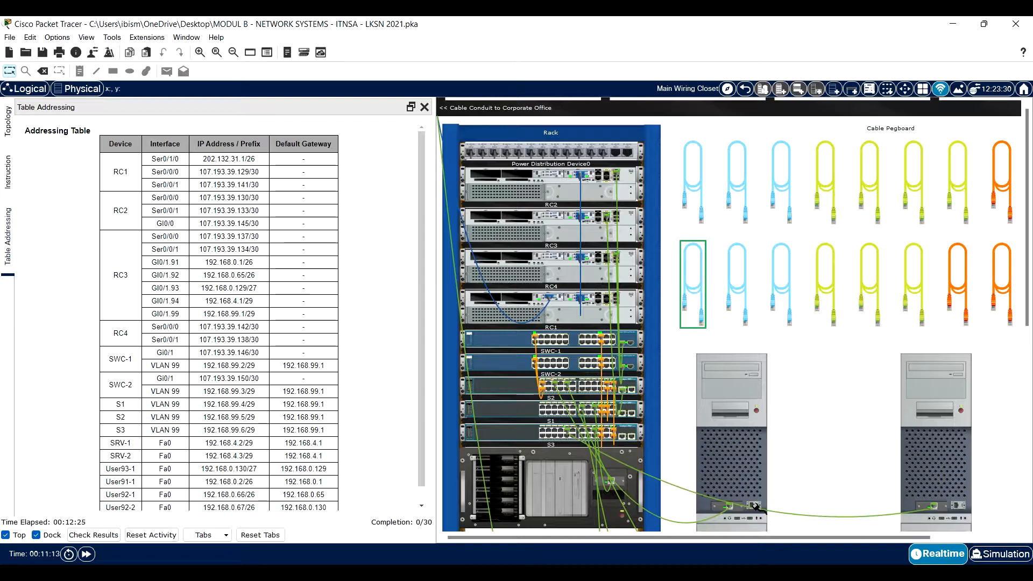
scroll(753, 476, down, 4)
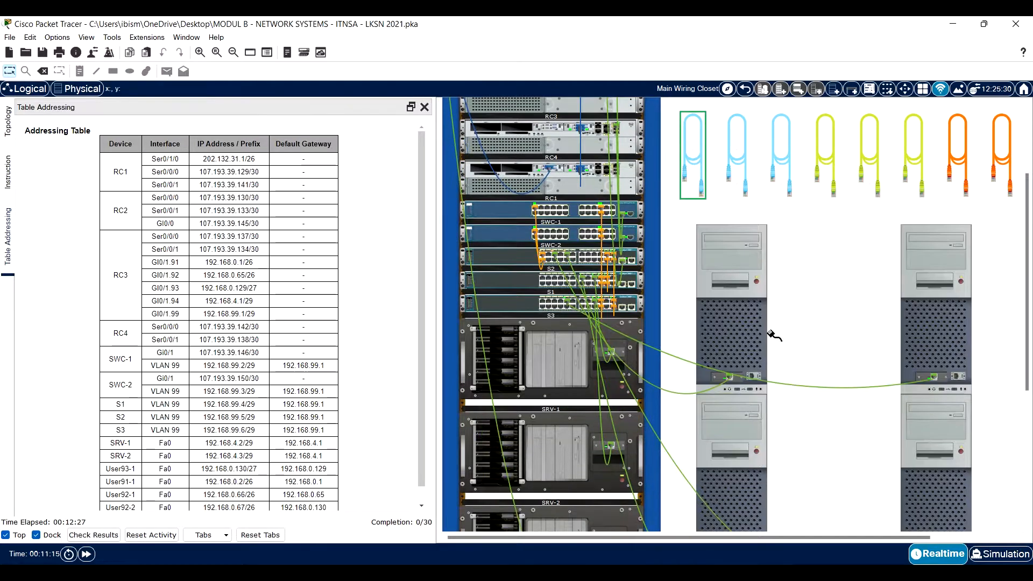
scroll(770, 362, up, 1)
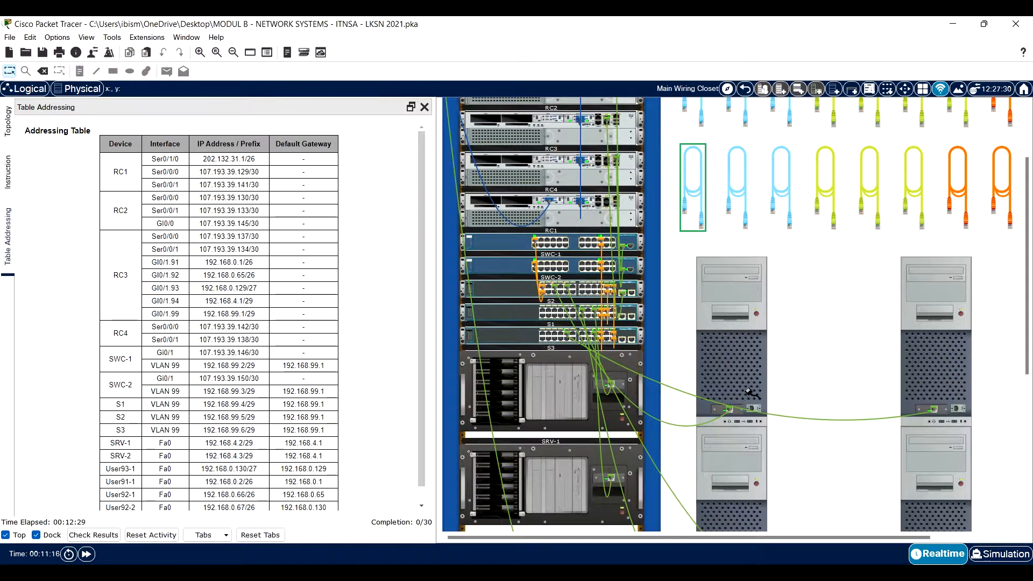
click(752, 407)
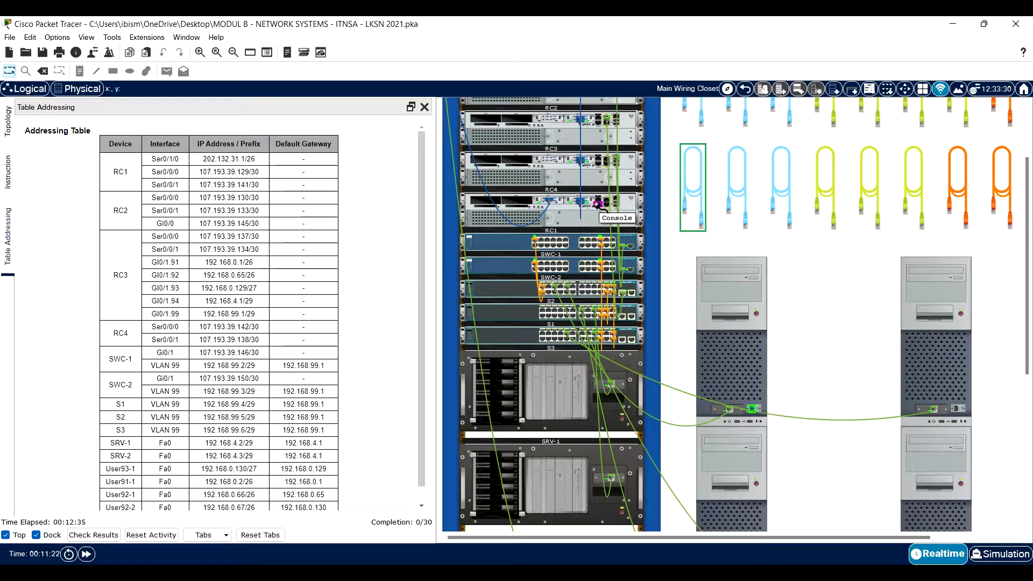
click(597, 205)
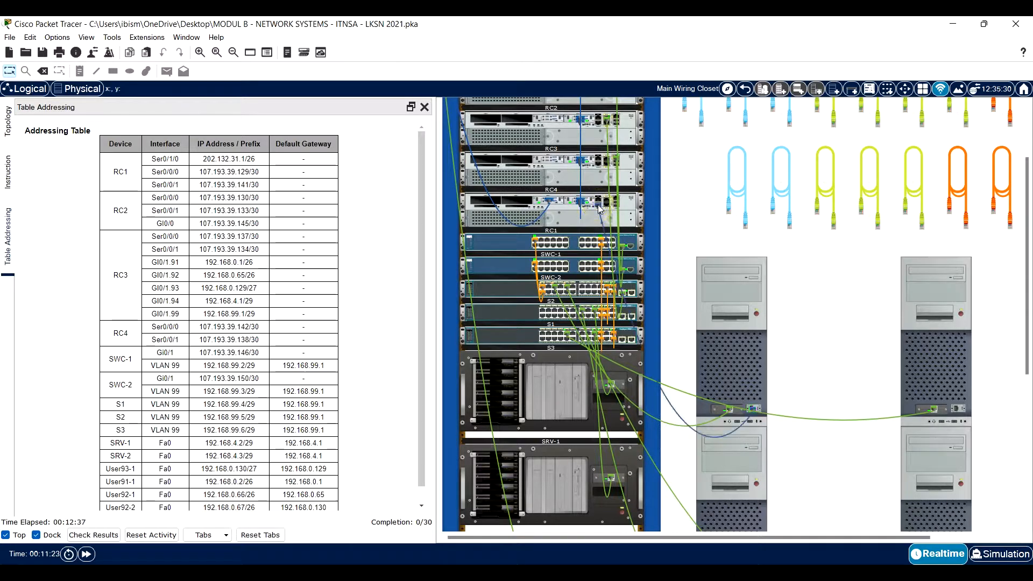
Step: Open a terminal session to RC1 from User91-1 with the default port settings and bring up the RC1 prompt
click(747, 333)
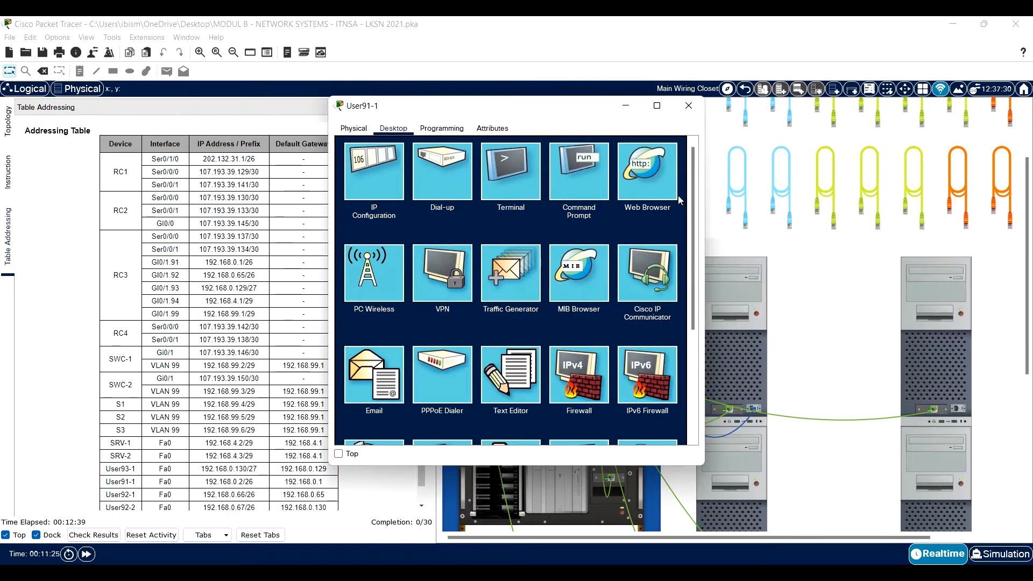
click(521, 166)
click(661, 251)
click(541, 266)
key(Return)
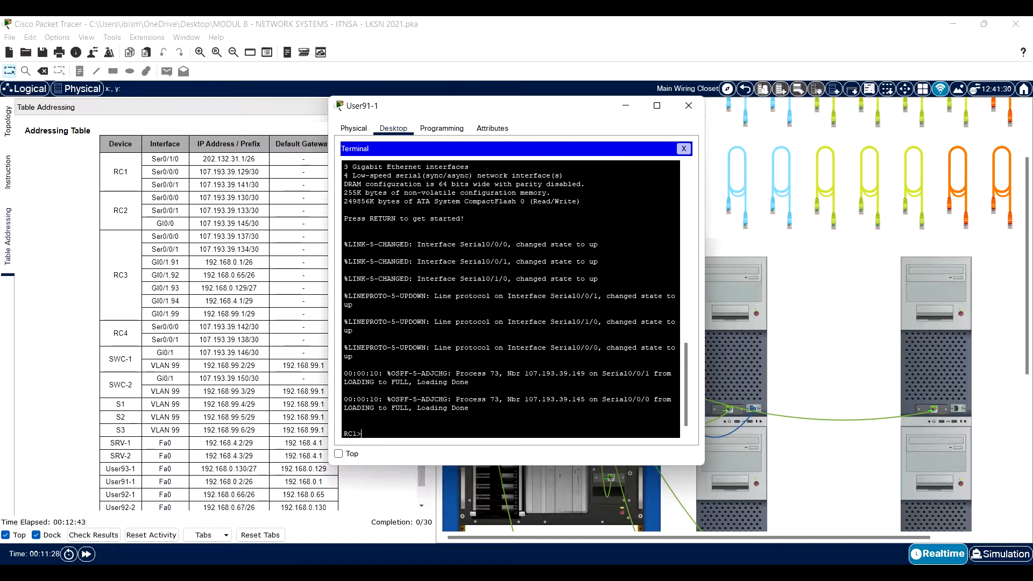
Step: Keep the User91-1 window on top and move it clear of the addressing table
drag(345, 431, 365, 437)
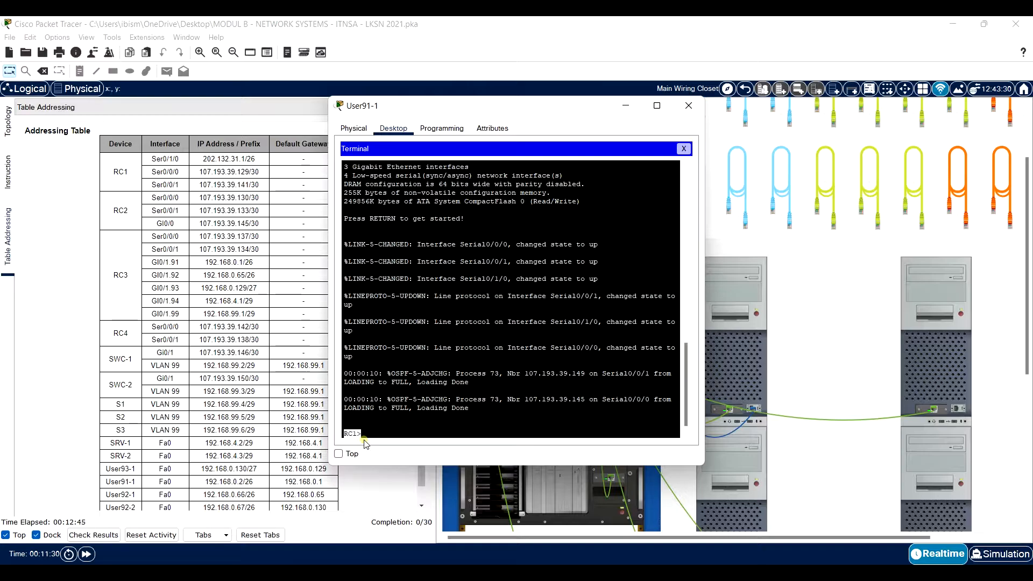
click(340, 454)
drag(515, 108, 626, 87)
click(582, 336)
click(503, 413)
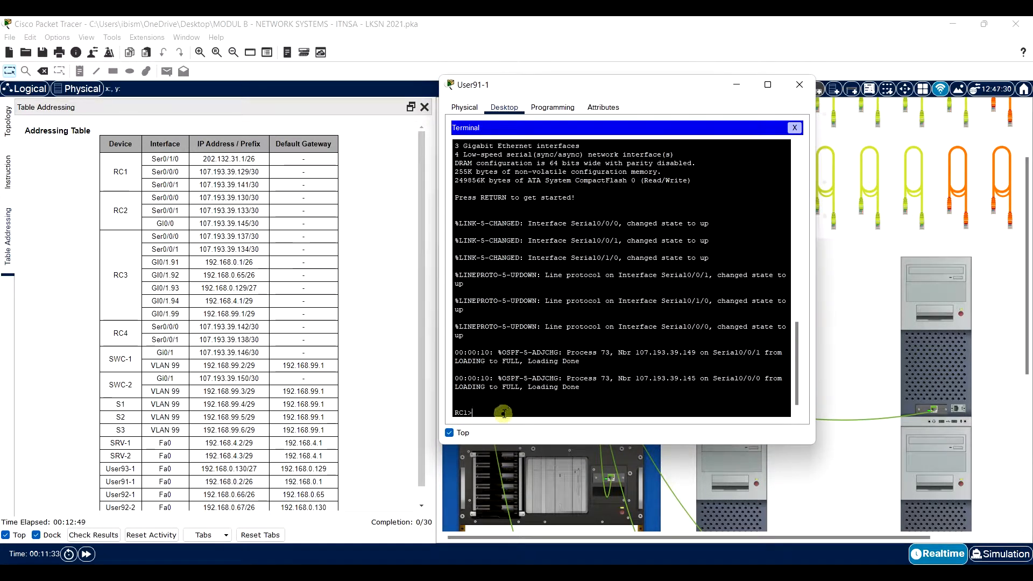
Step: Enter privileged mode on RC1 and page through its running configuration as far as the GigabitEthernet interfaces, interrupting the listing there
text(en)
key(Return)
text(sh )
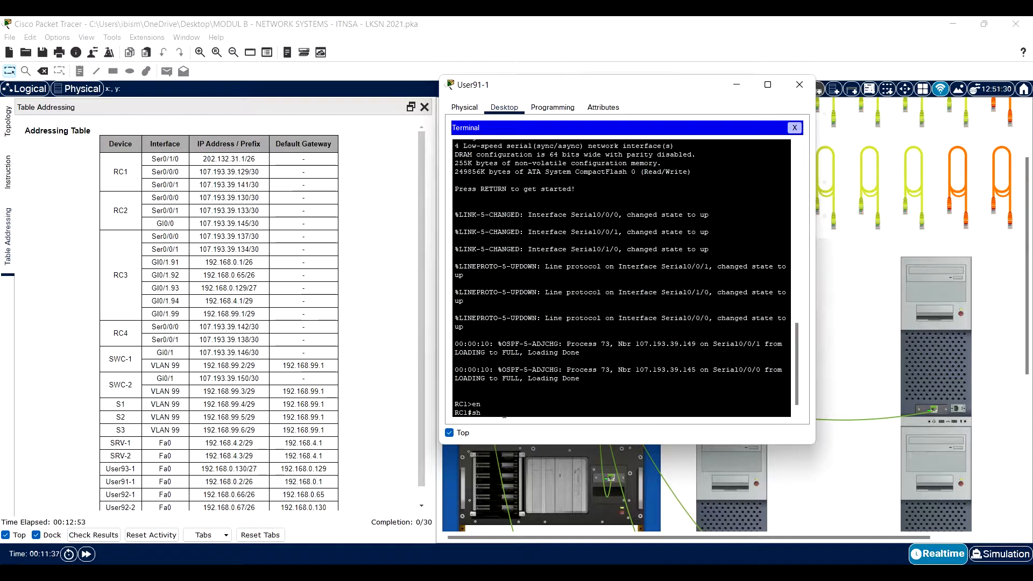
text(run)
key(Return)
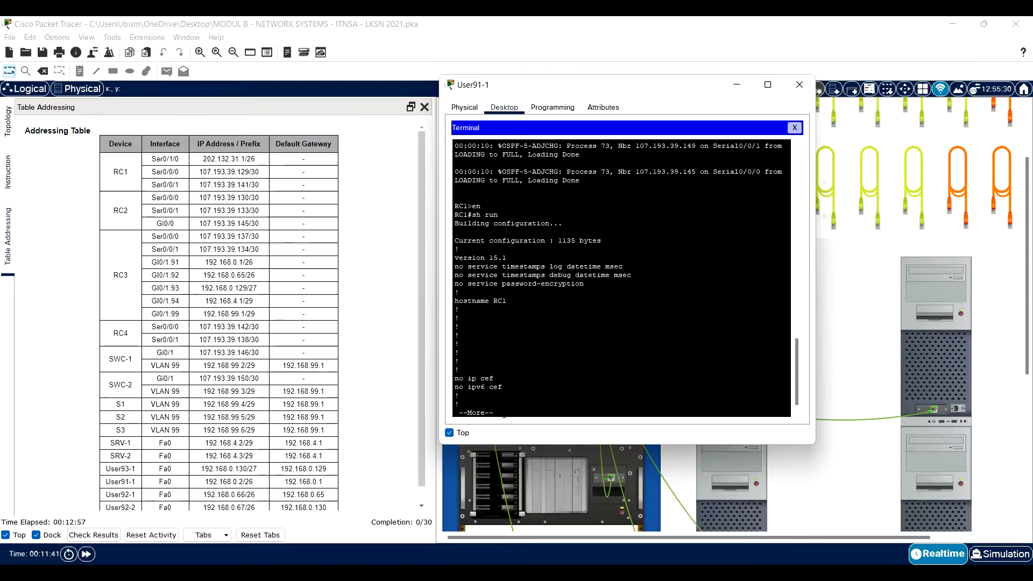
key(Return)
key(Return)
key(Return)
key(Return)
key(Return)
key(Return)
key(Return)
key(Return)
key(Return)
key(Return)
key(Return)
key(Return)
key(Return)
key(Return)
key(Return)
key(Return)
key(Return)
key(Return)
key(Return)
key(Return)
key(ctrl+c)
Step: Show only the serial interface sections of RC1's running configuration with sh run | sec Serial
key(Up)
text(| sec)
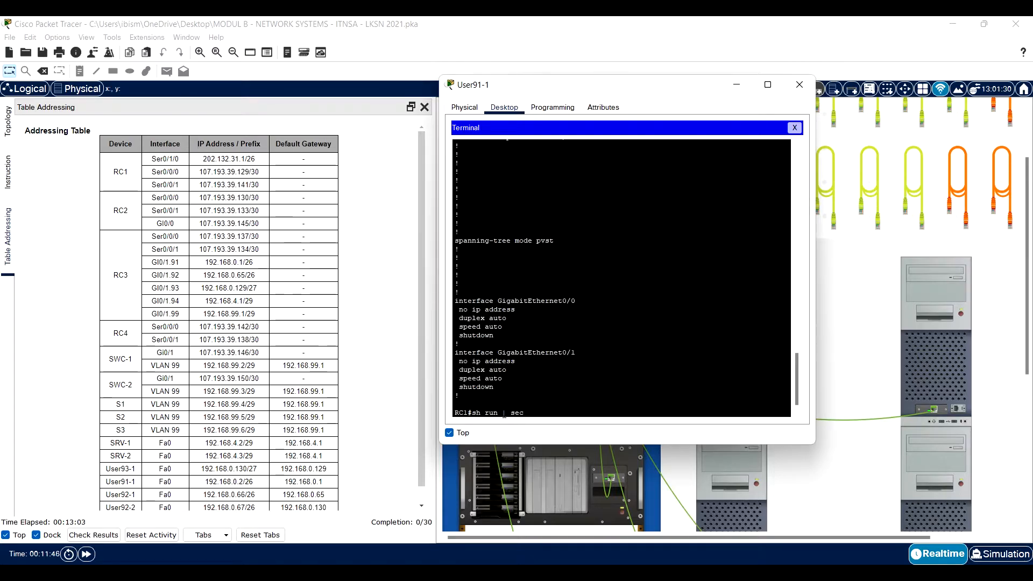
text( Ser)
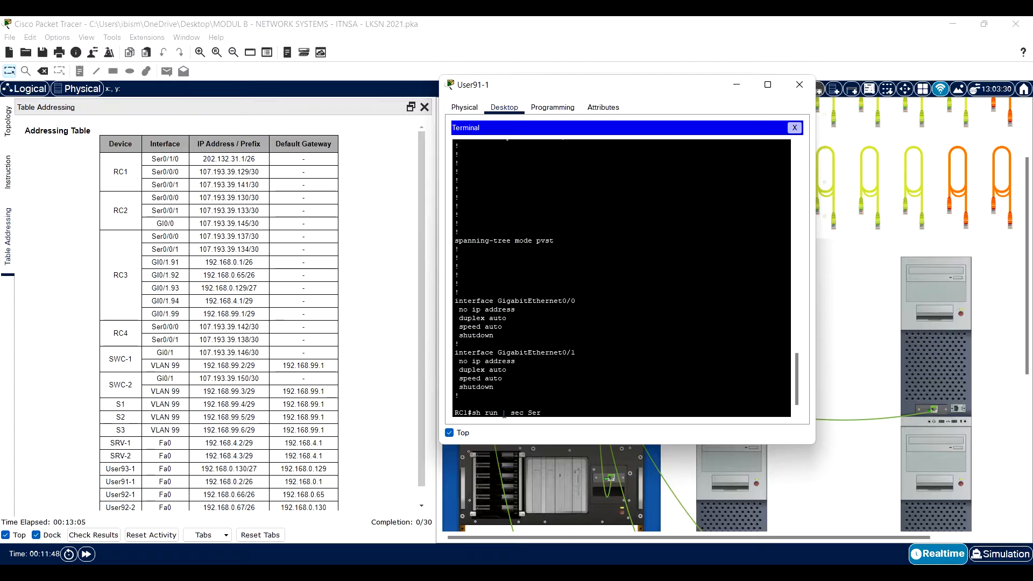
text(i)
key(Tab)
text(al)
key(Return)
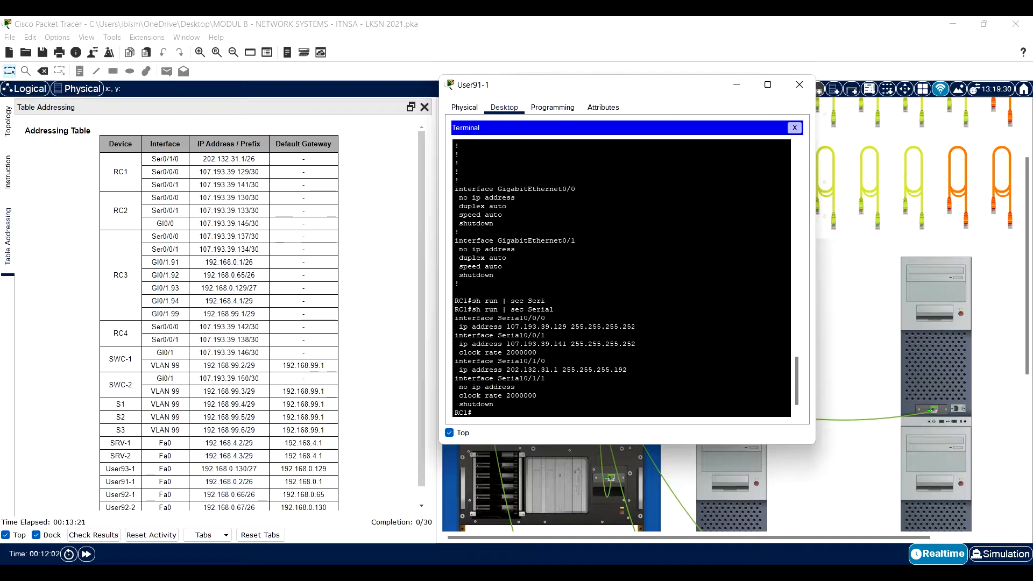
Step: Compare RC1's Serial0/0/0, Serial0/0/1 and Serial0/1/0 addresses with the addressing table, and close the User91-1 window
drag(532, 343, 509, 322)
click(606, 330)
drag(634, 328, 468, 326)
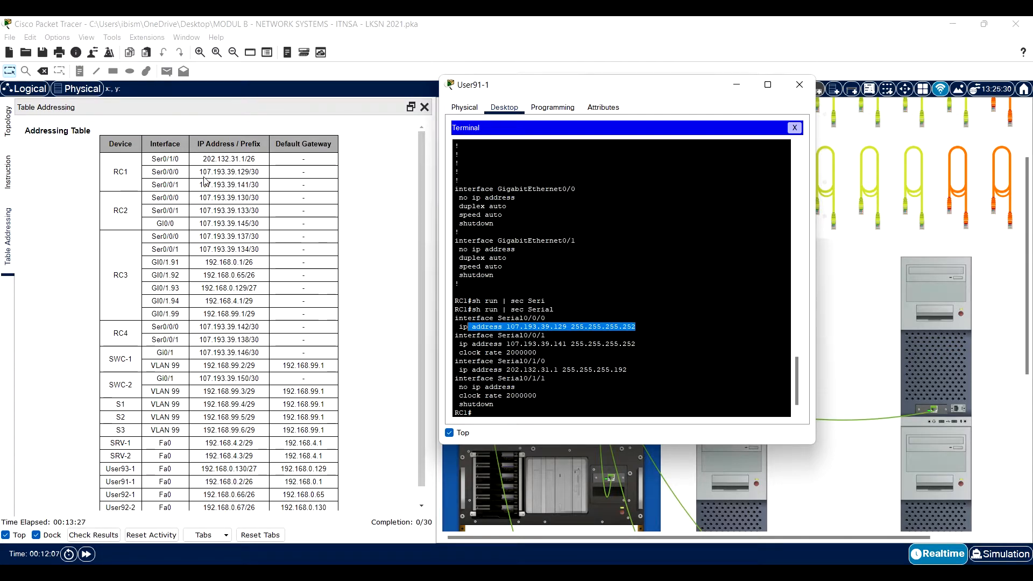
drag(202, 172, 258, 172)
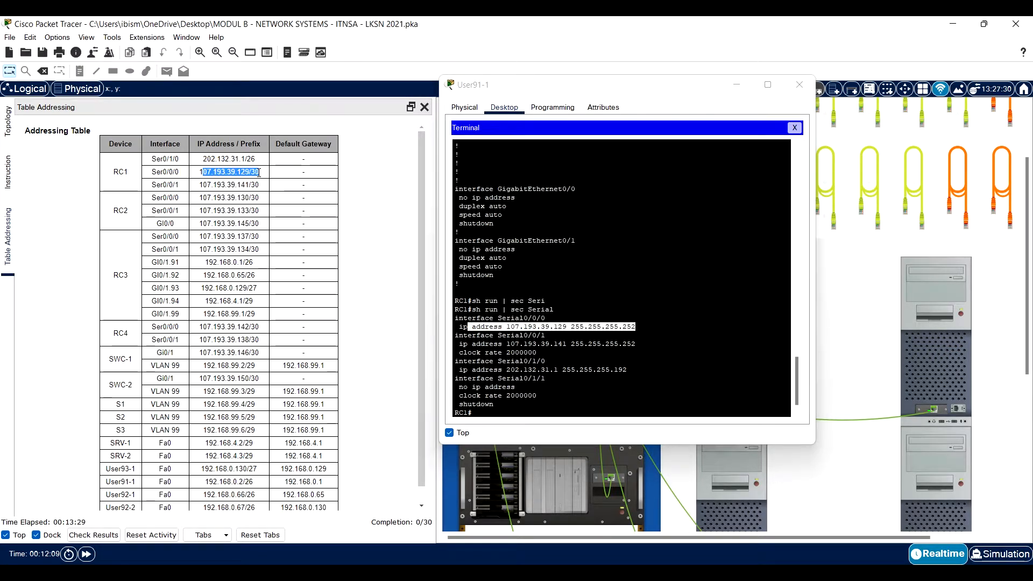
click(516, 327)
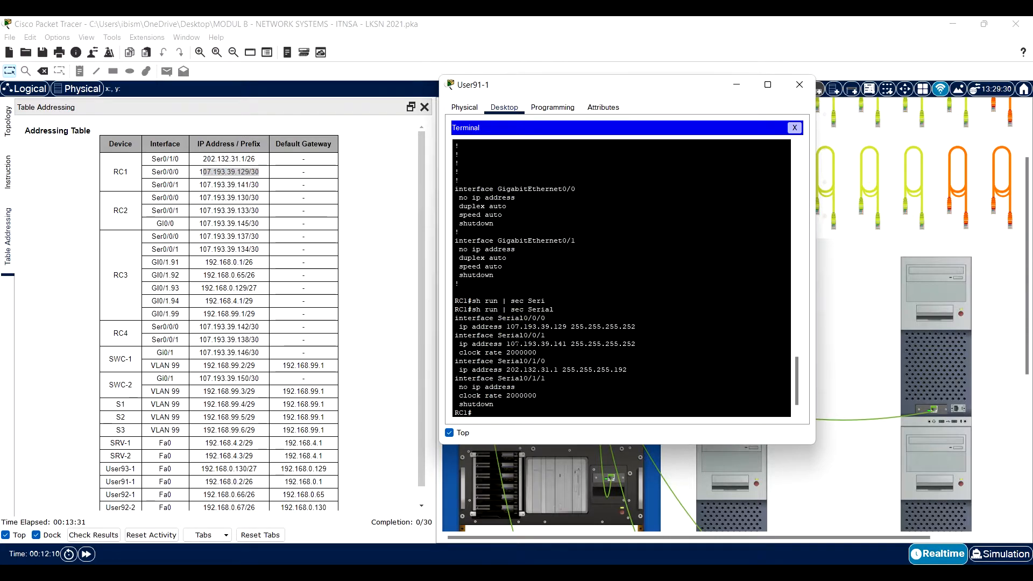
drag(636, 343, 506, 343)
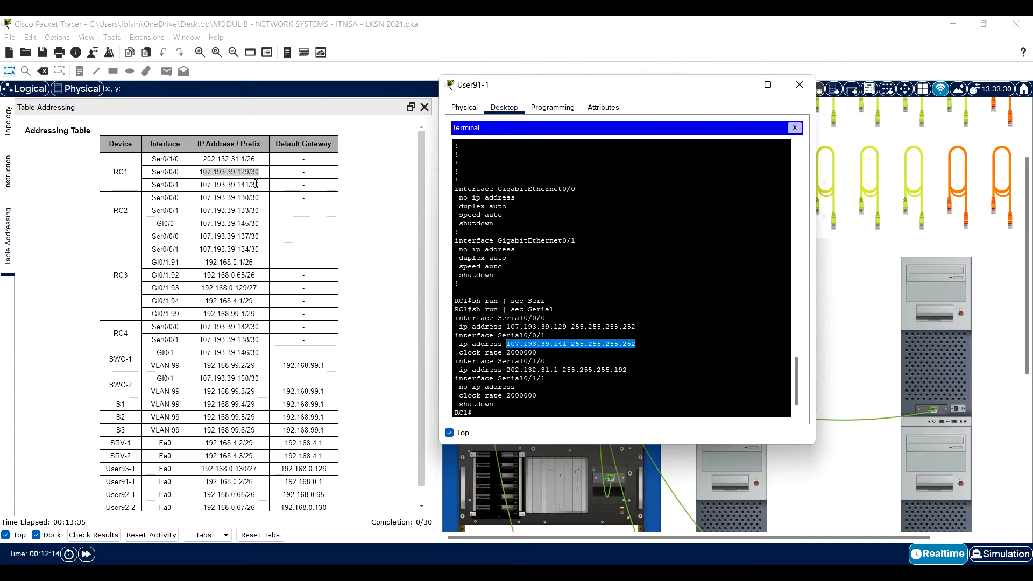
drag(259, 184, 212, 184)
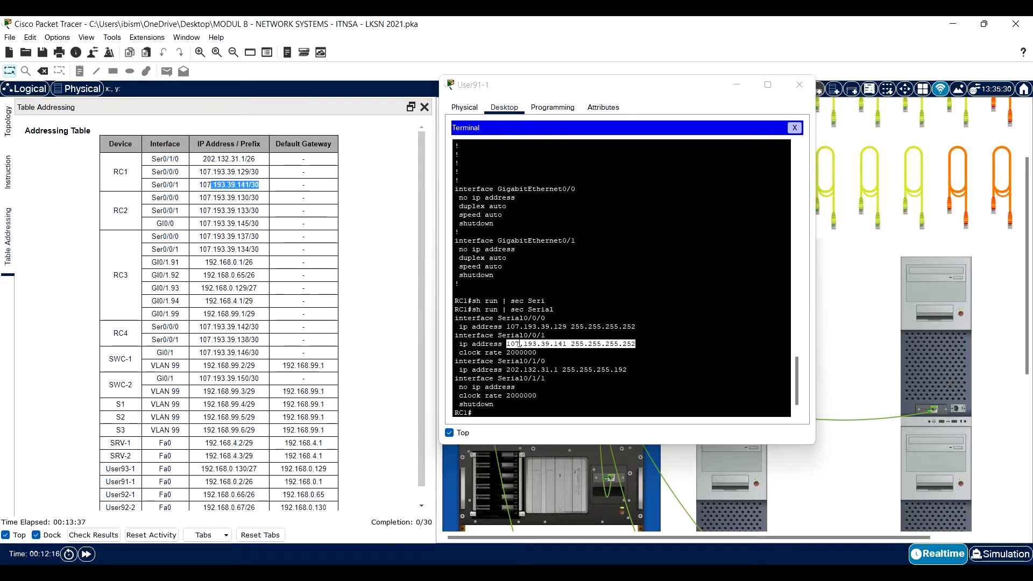
click(614, 370)
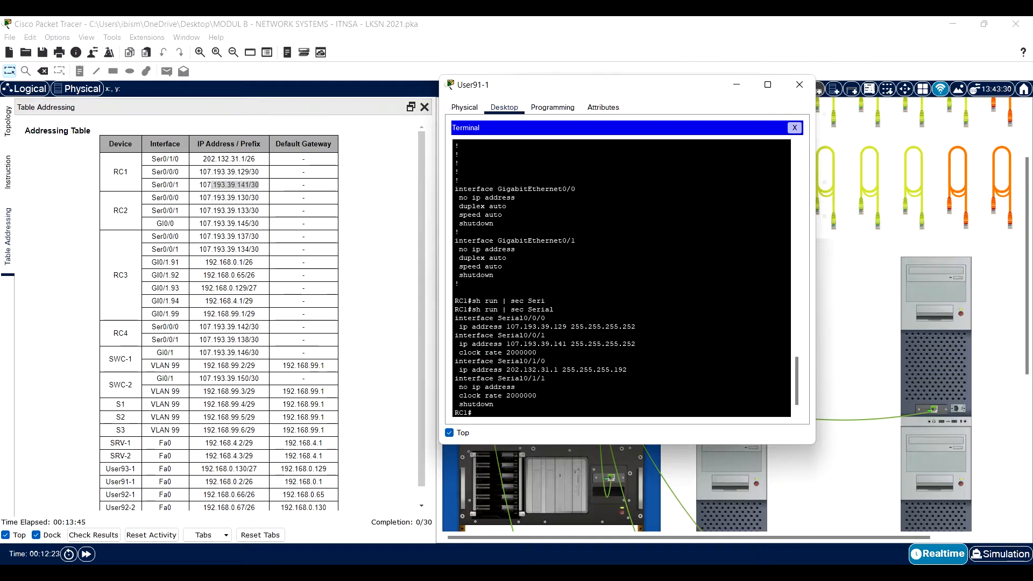
drag(627, 369, 456, 369)
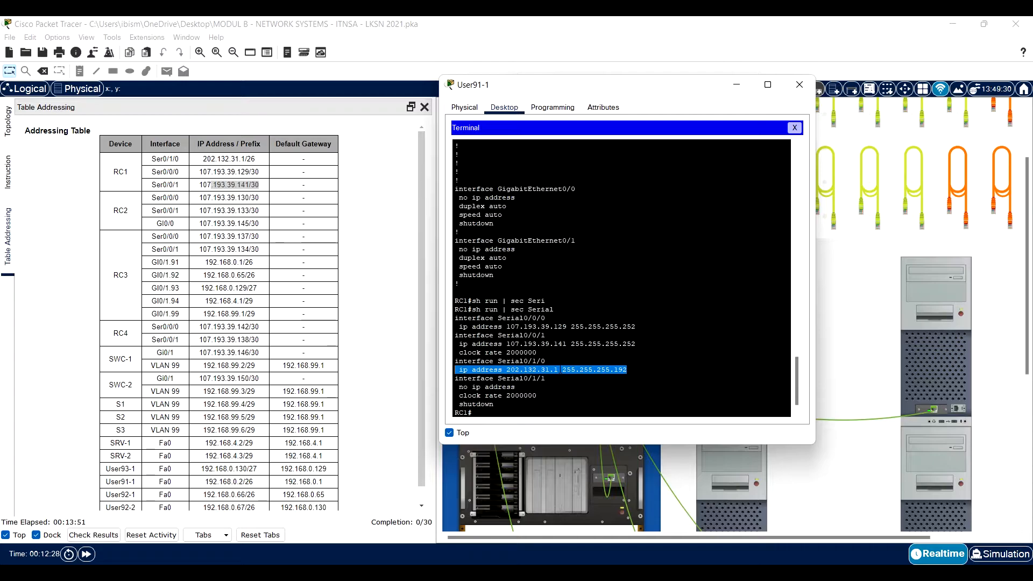
click(799, 84)
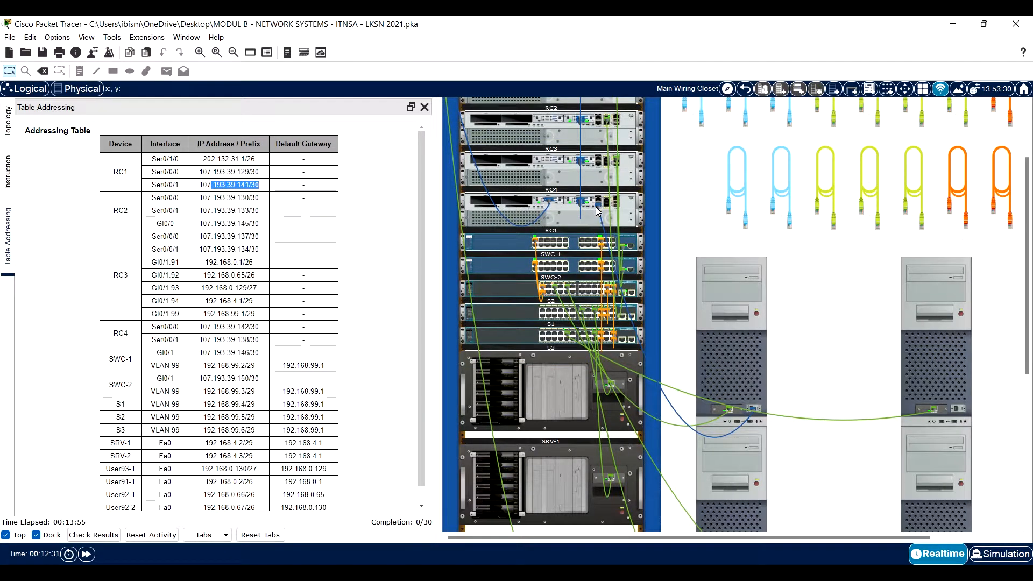
Step: Move the router end of User91-1's console cable from RC1 to the Console port of RC2
mouse_move(596, 207)
scroll(596, 209, up, 3)
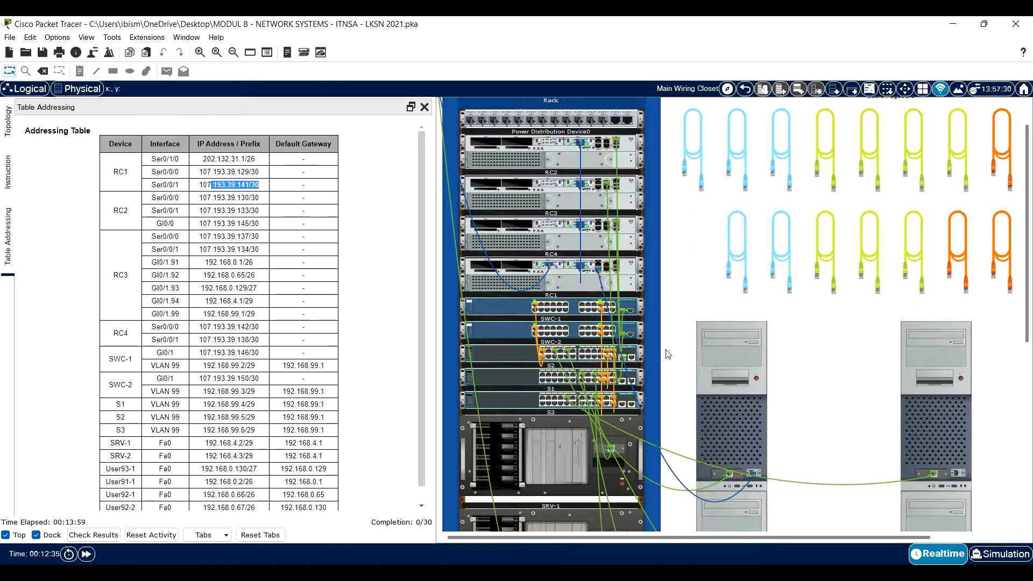
click(598, 270)
drag(601, 276, 598, 145)
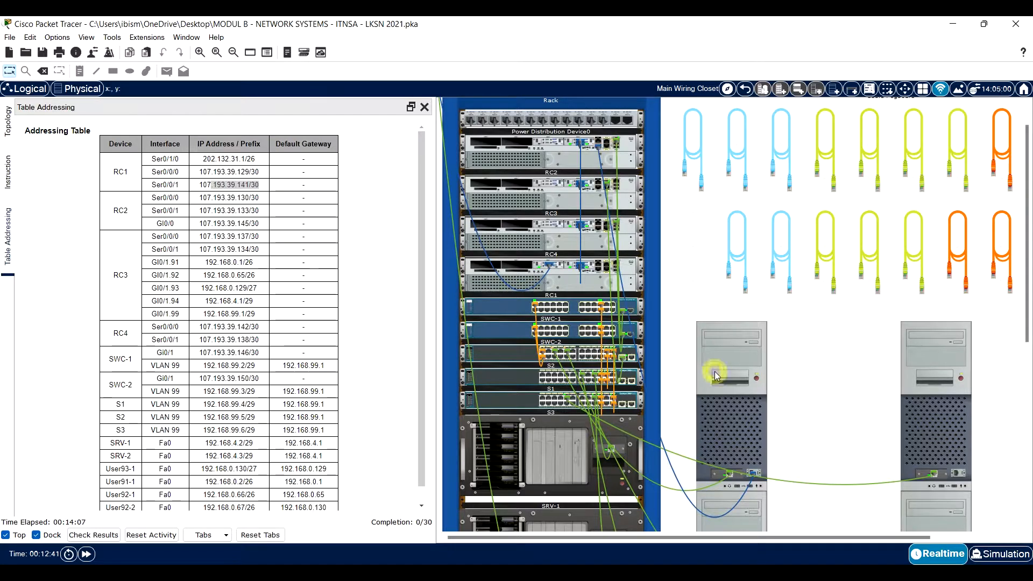
Step: Open a terminal session to RC2 from User91-1 with the default port settings, keeping the window on top and clear of the addressing table
click(714, 371)
click(516, 164)
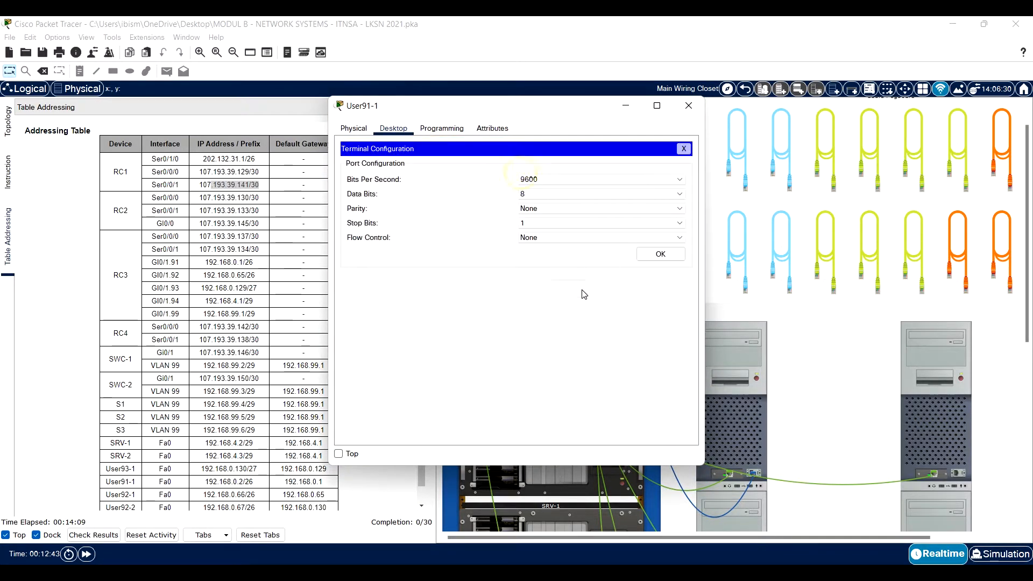
click(648, 255)
click(338, 453)
click(456, 408)
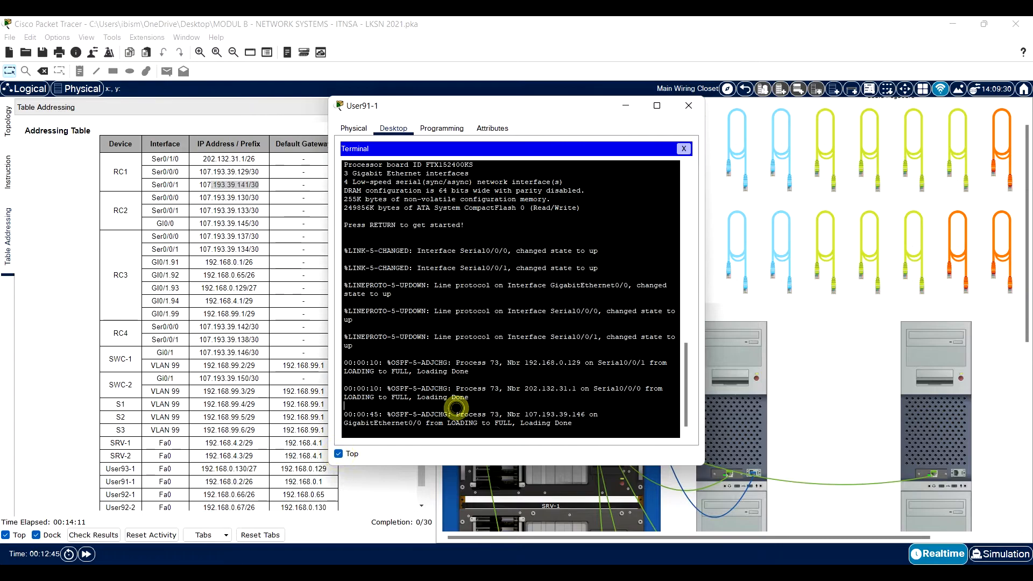
key(Return)
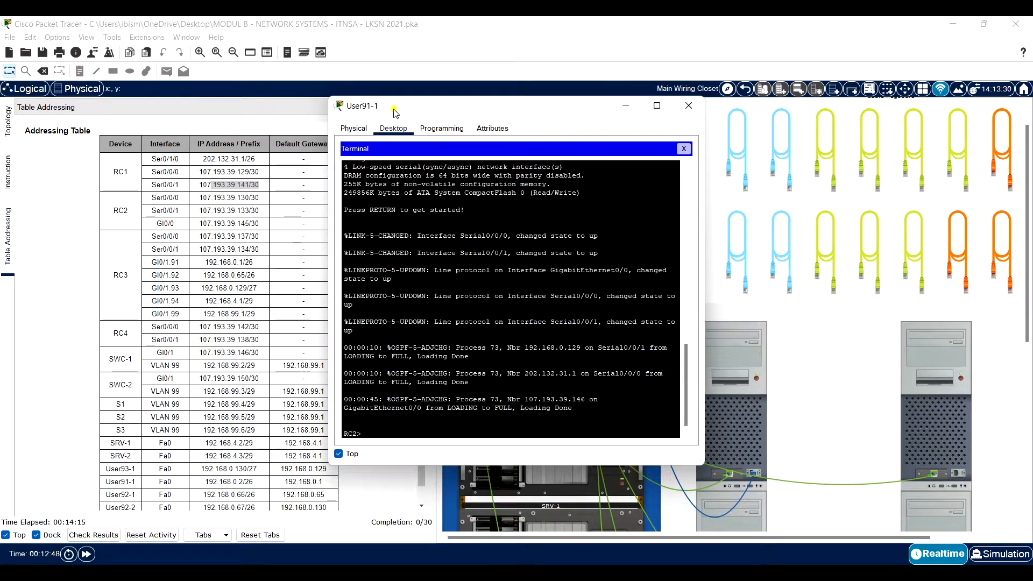
drag(395, 113, 449, 107)
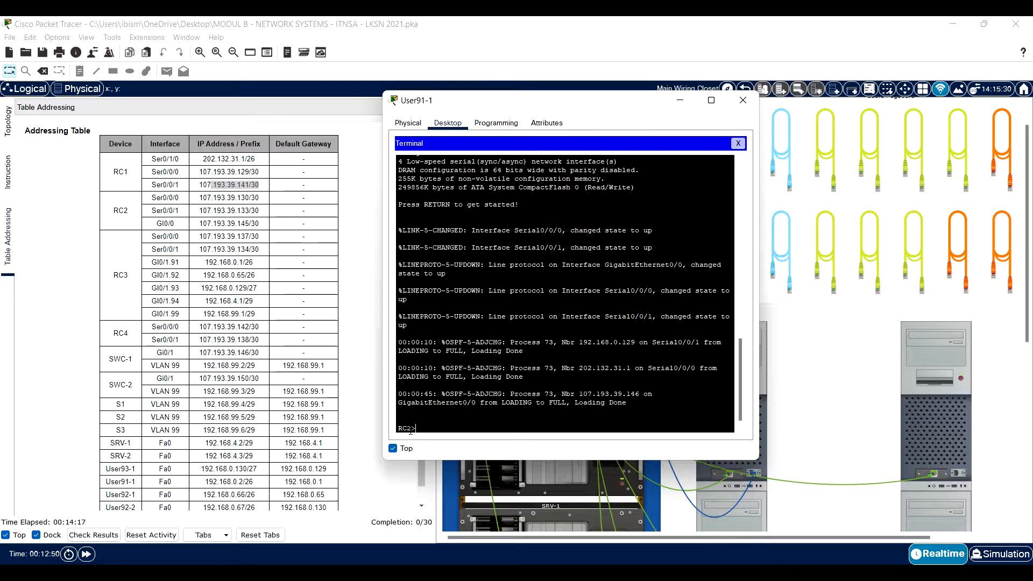
click(439, 429)
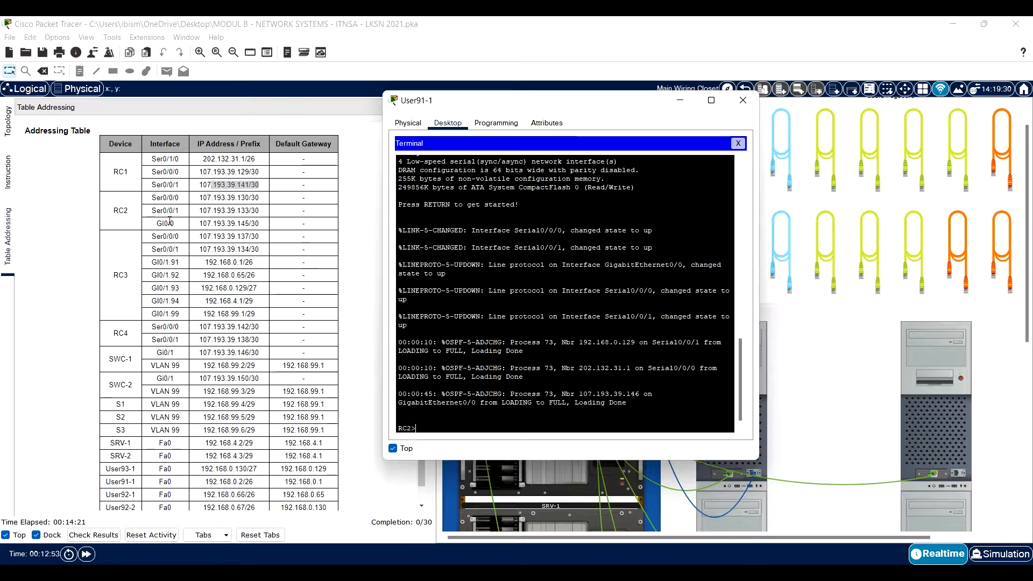
Step: Enter privileged EXEC mode on RC2 and try filtering its running configuration with sh run | sec serial
click(444, 420)
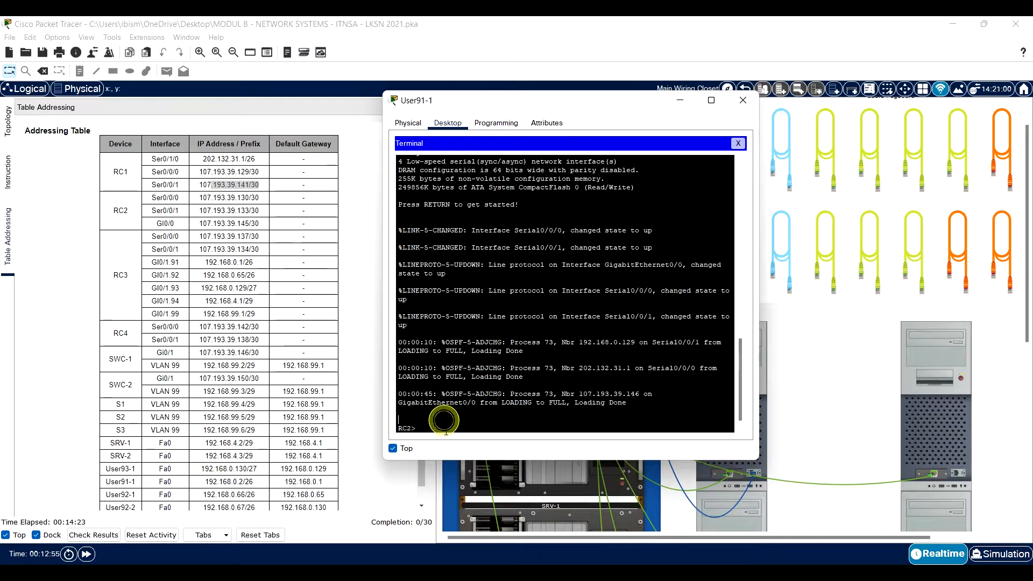
text(en)
key(Return)
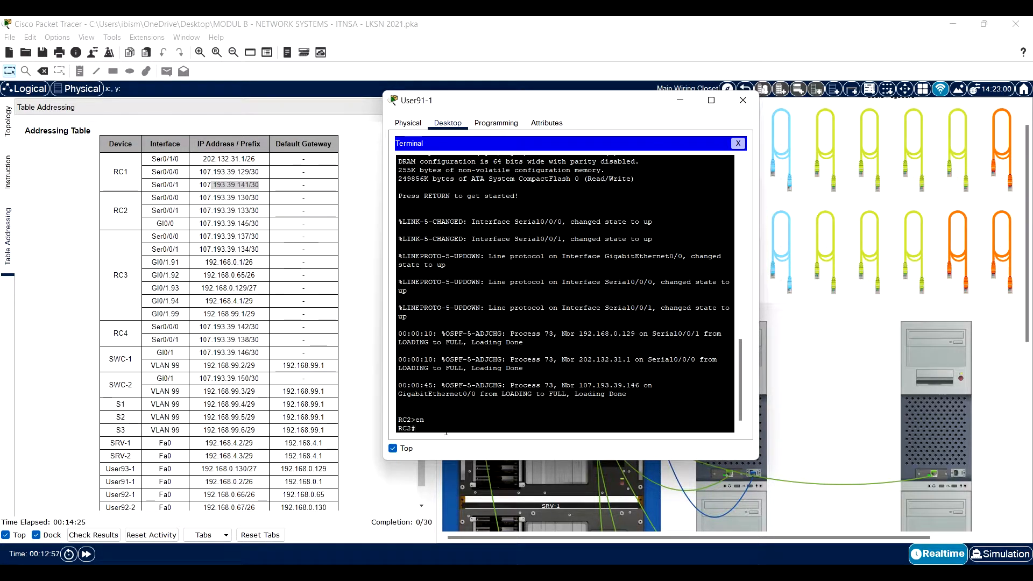
text(sh run)
key(BackSpace)
key(BackSpace)
key(BackSpace)
key(BackSpace)
text(Seriall)
key(Return)
Step: Show only the serial interface sections of RC2's running configuration with sh run | sec Serial
key(Up)
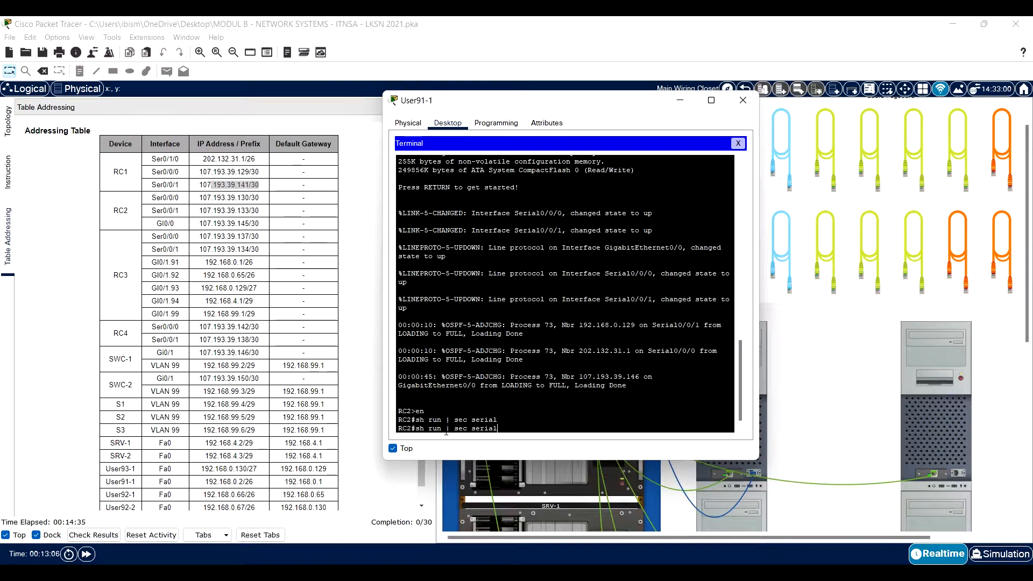
key(BackSpace)
key(BackSpace)
key(BackSpace)
key(BackSpace)
key(BackSpace)
key(BackSpace)
text(Serial)
key(Return)
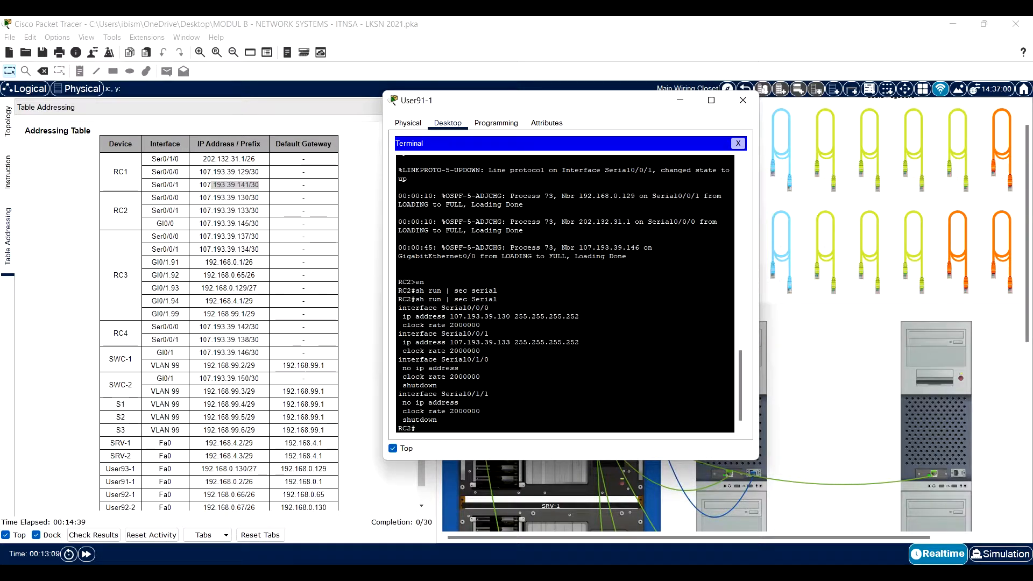
Step: Compare RC2's Serial0/0/0 and Serial0/0/1 addresses with the RC2 rows of the addressing table
drag(578, 317, 398, 316)
click(260, 200)
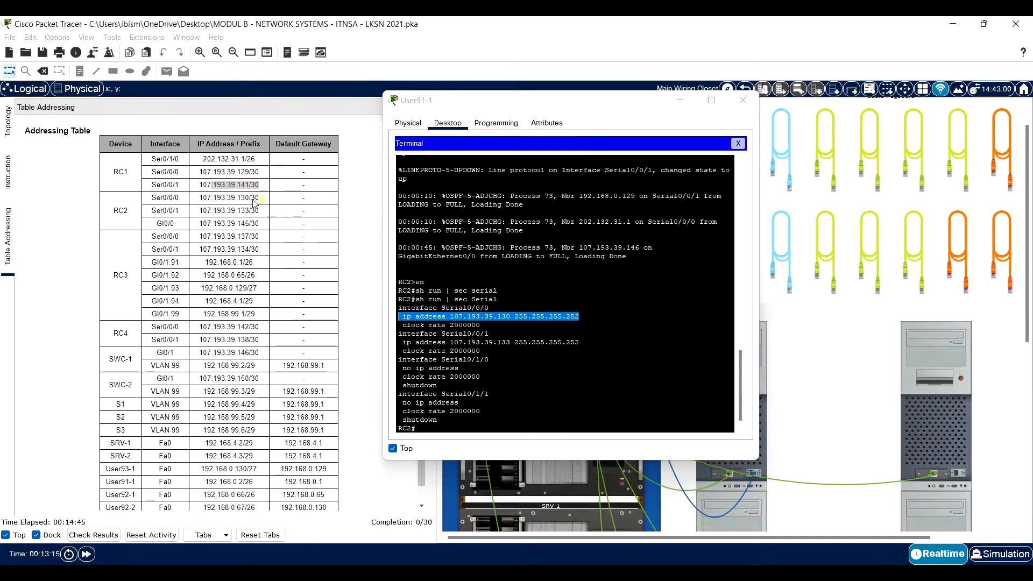
drag(260, 198, 217, 198)
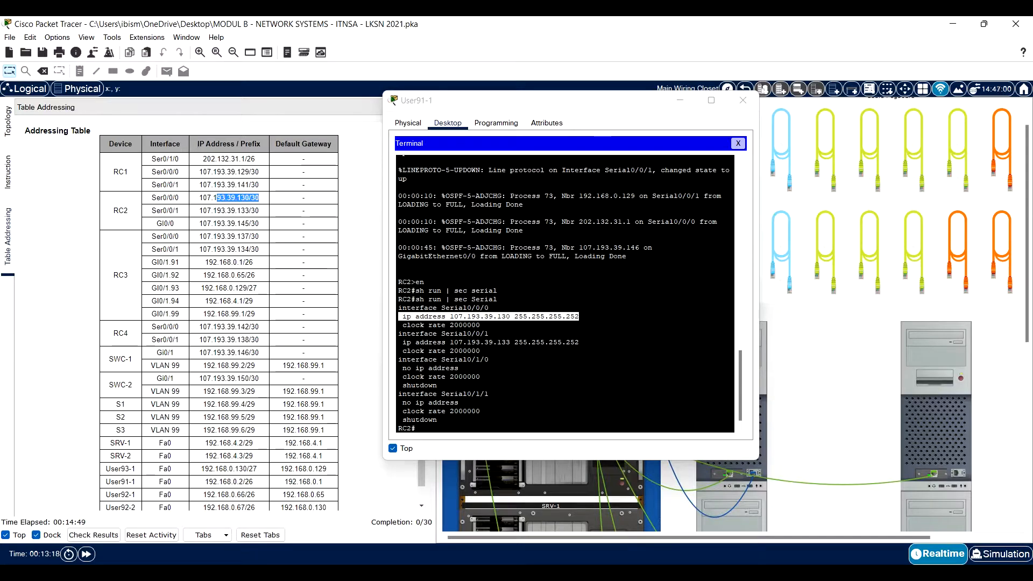
drag(419, 342, 578, 342)
mouse_move(259, 211)
mouse_down()
mouse_move(207, 211)
mouse_move(258, 223)
mouse_up()
Step: Check RC2's GigabitEthernet0/0 address against the addressing table using sh run | sec Giga, and close the User91-1 window
click(481, 396)
key(Up)
key(BackSpace)
key(BackSpace)
key(BackSpace)
text(Giga)
key(Return)
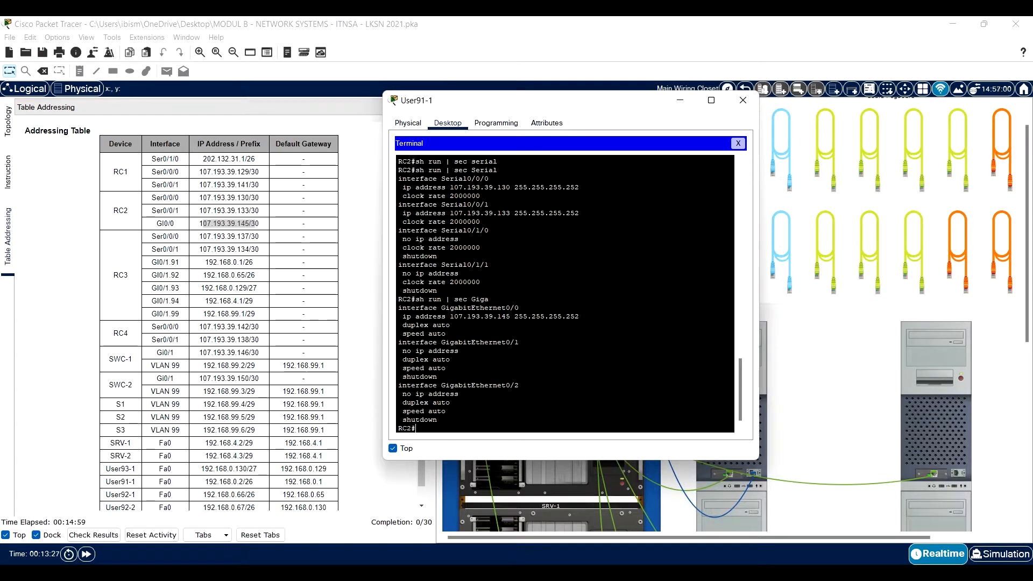
drag(582, 317, 467, 316)
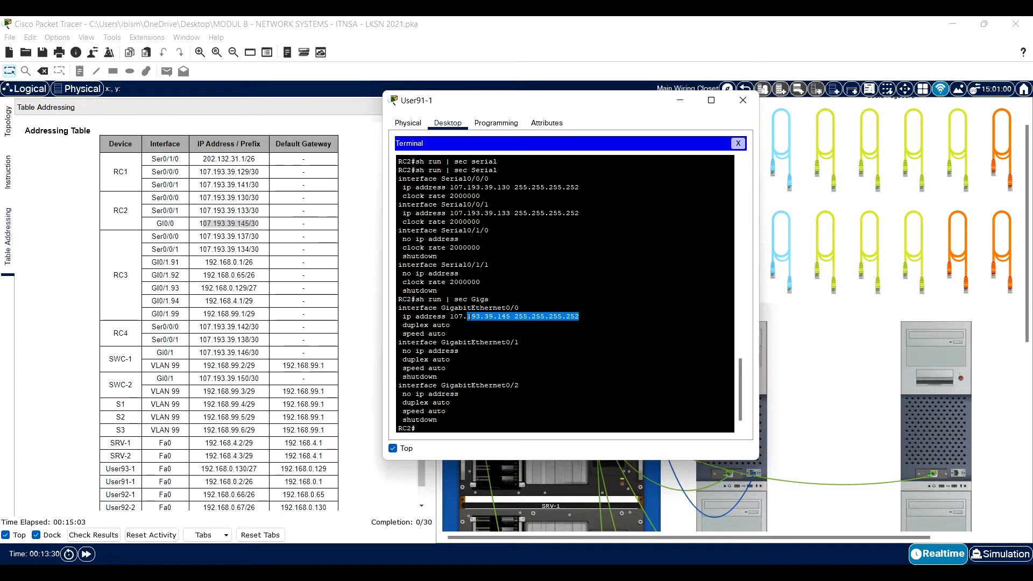
click(743, 100)
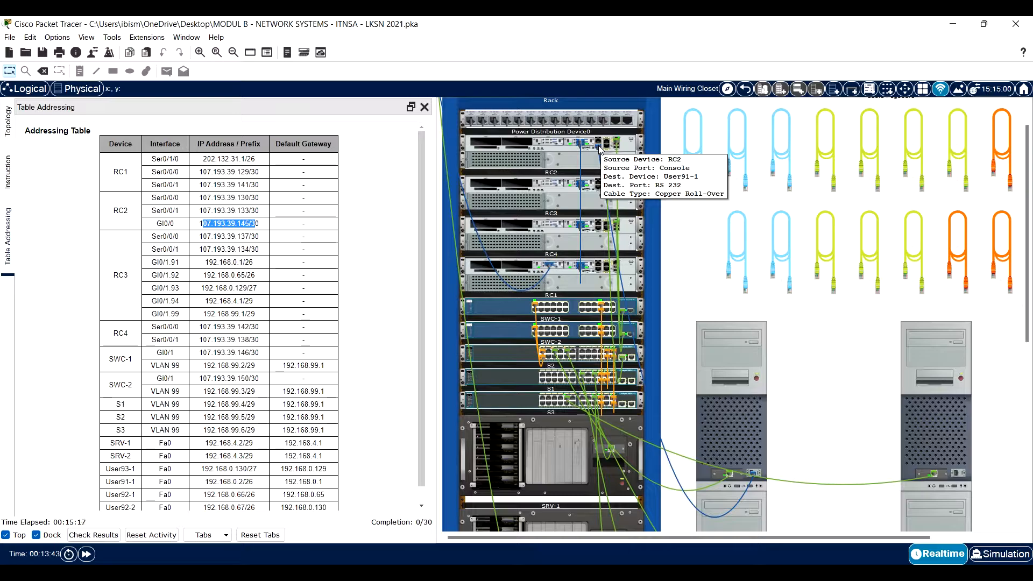
Step: Move the router end of User91-1's console cable from RC2 to RC3's Console port and open a terminal session with the default port settings
drag(597, 144, 600, 189)
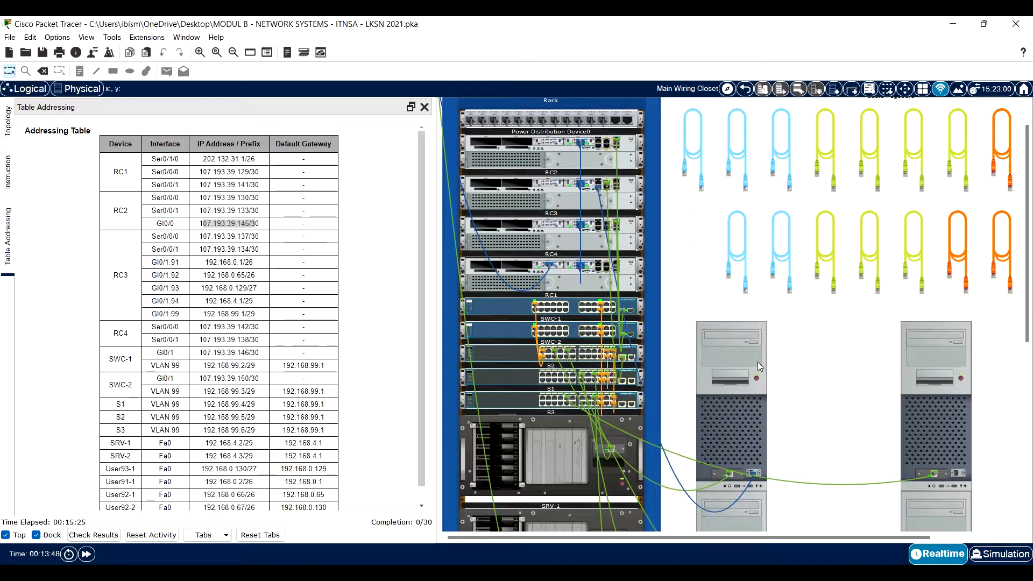
click(758, 362)
drag(378, 107, 555, 125)
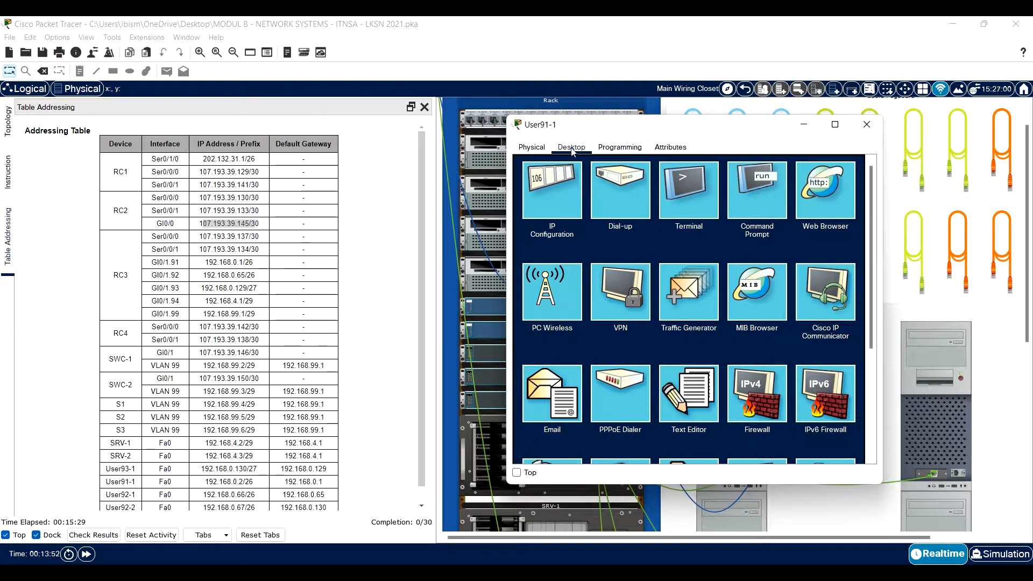
click(695, 188)
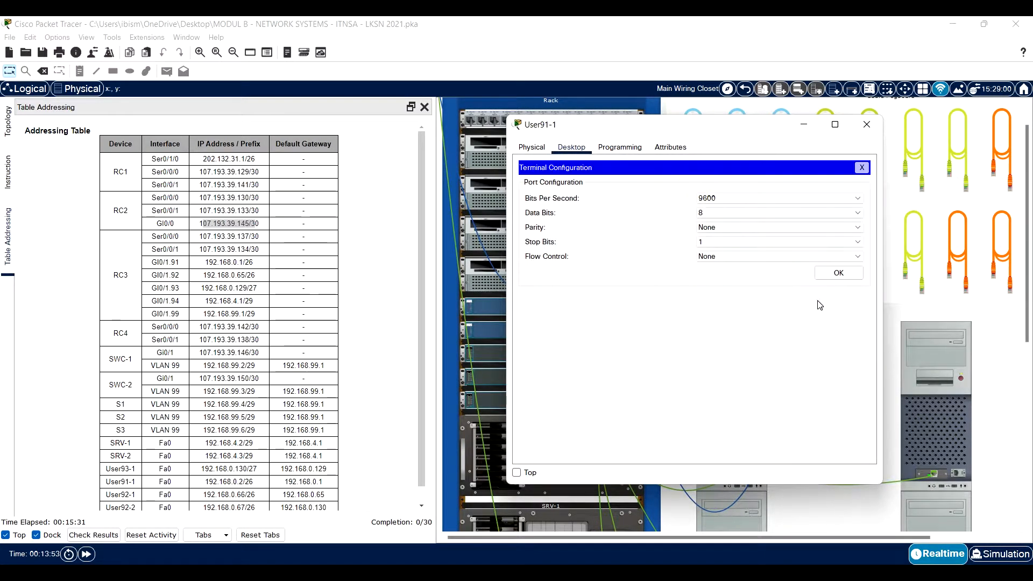
click(836, 275)
click(700, 307)
key(Return)
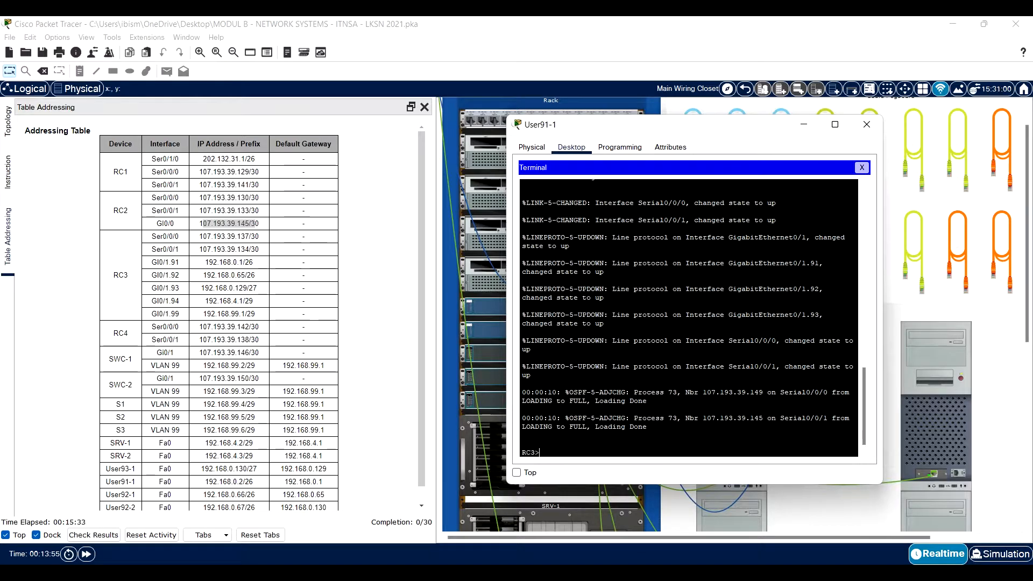
Step: Enter privileged EXEC mode on RC3 and show its serial interface configuration with sh run | sec Serial
text(en)
key(Return)
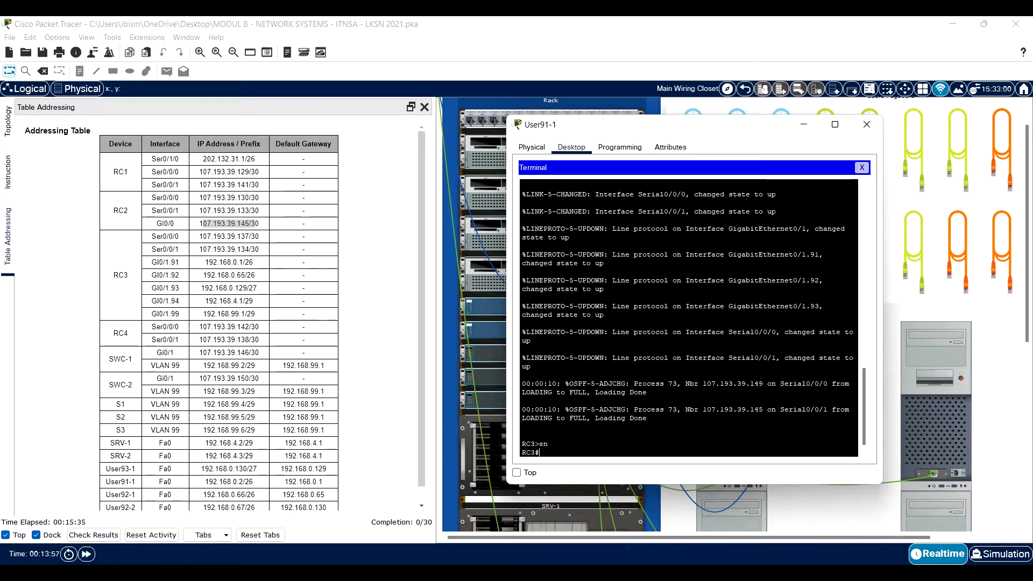
text(sh run | sec)
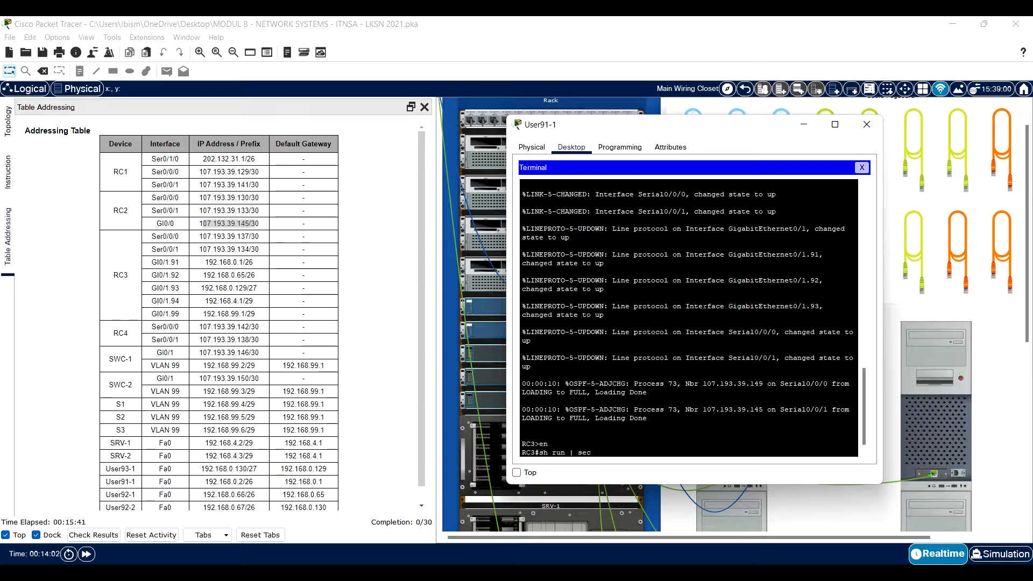
text( G)
text(e)
text(rial)
key(Return)
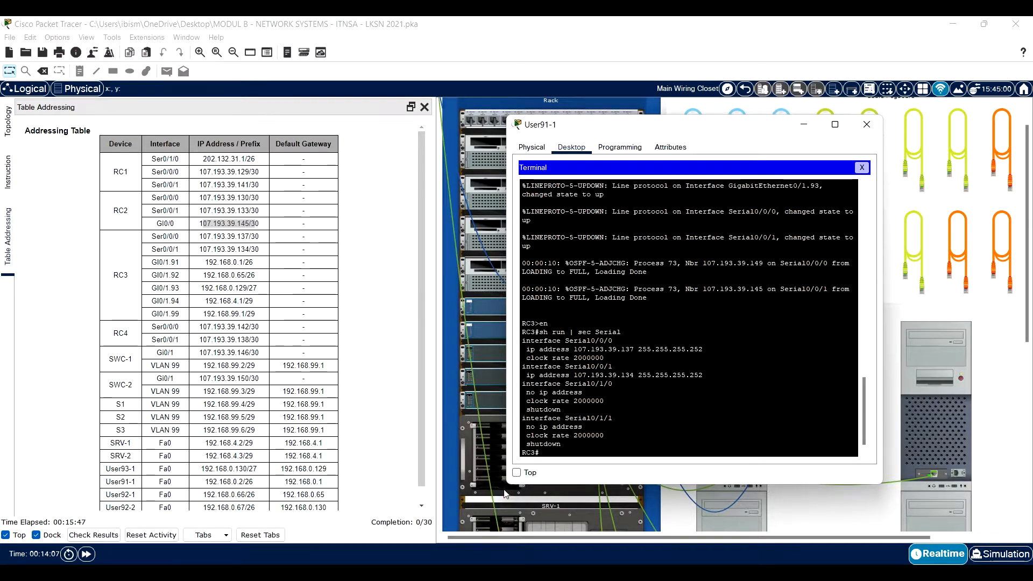
Step: Keep the User91-1 window on top and compare RC3's Serial0/0/0 and Serial0/0/1 addresses with the addressing table
click(516, 473)
drag(702, 349, 592, 349)
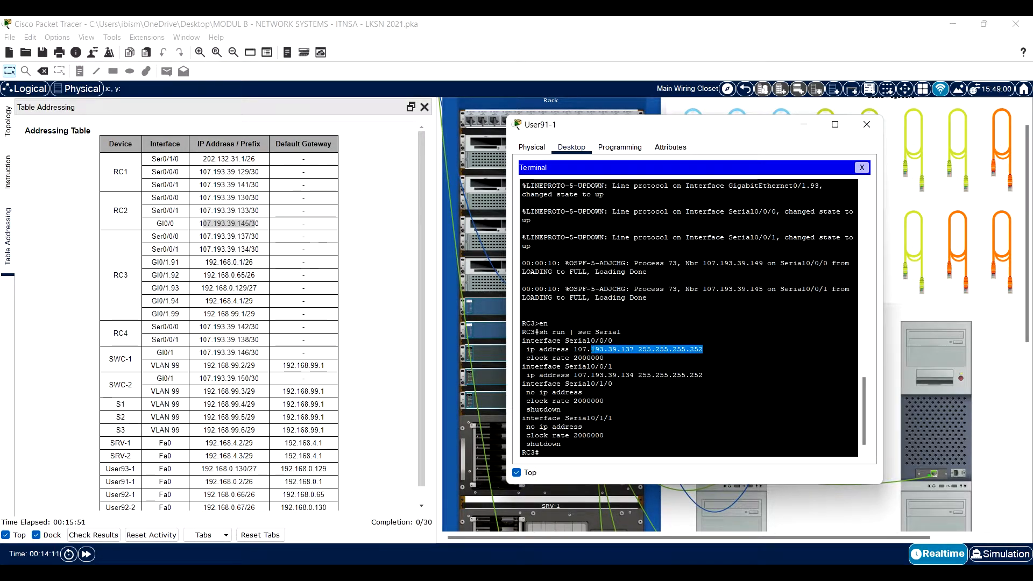
drag(260, 236, 238, 236)
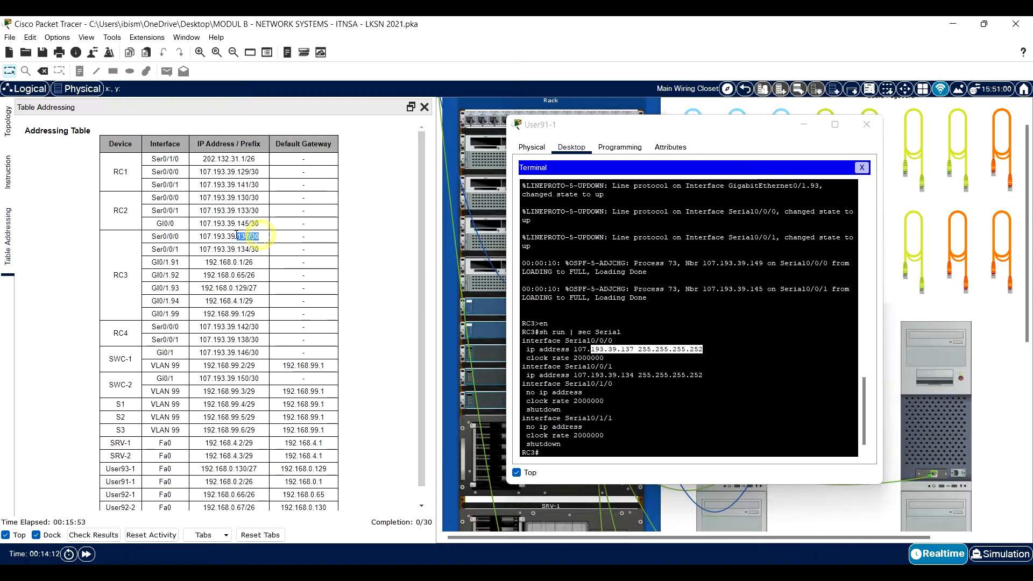
drag(613, 375, 703, 375)
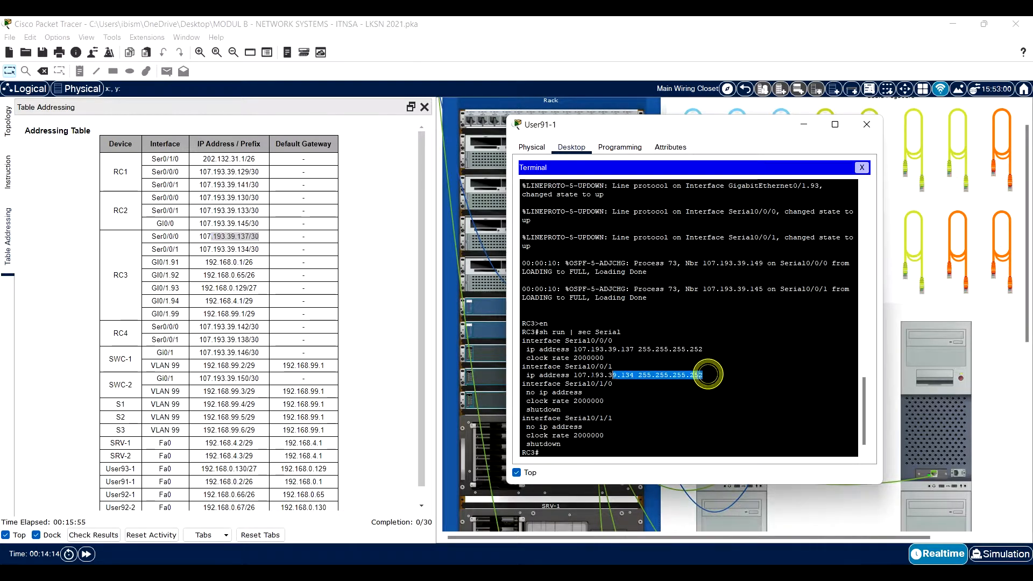
drag(257, 249, 183, 248)
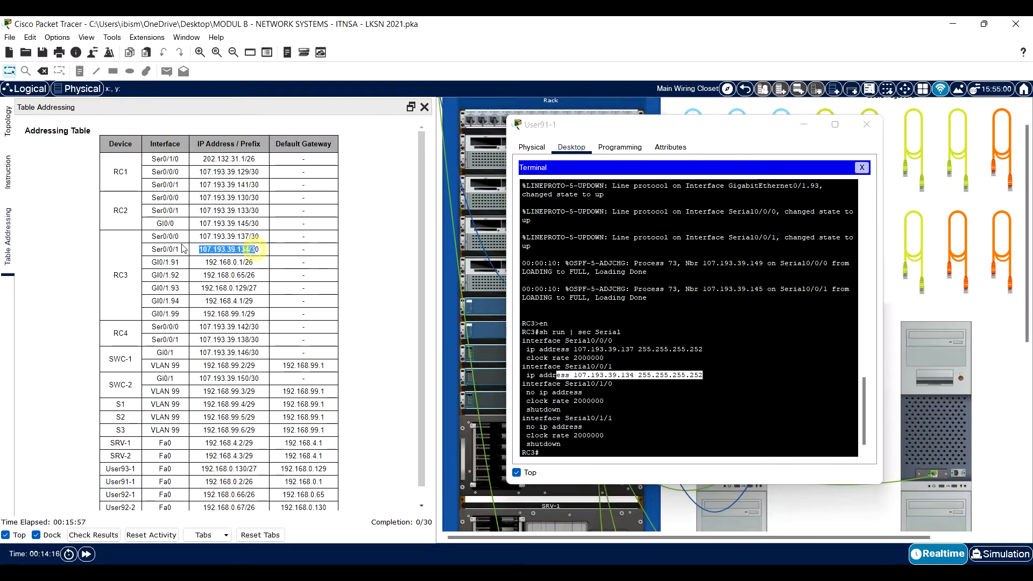
Step: Show RC3's complete Gigabit interface sections with sh run | sec Giga, continuing through the paged output to the prompt
click(612, 398)
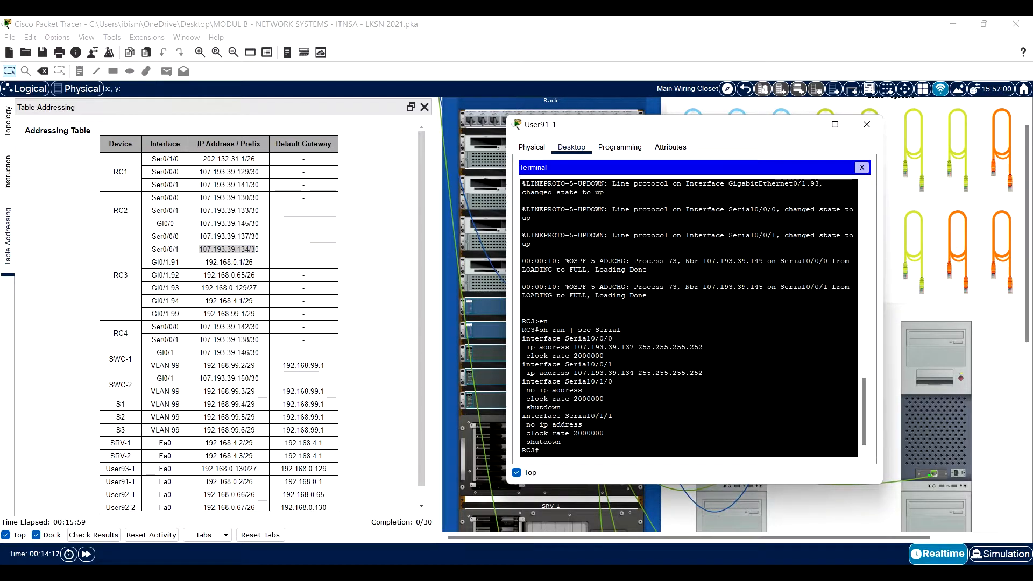
key(Up)
key(BackSpace)
text(Giga)
key(Return)
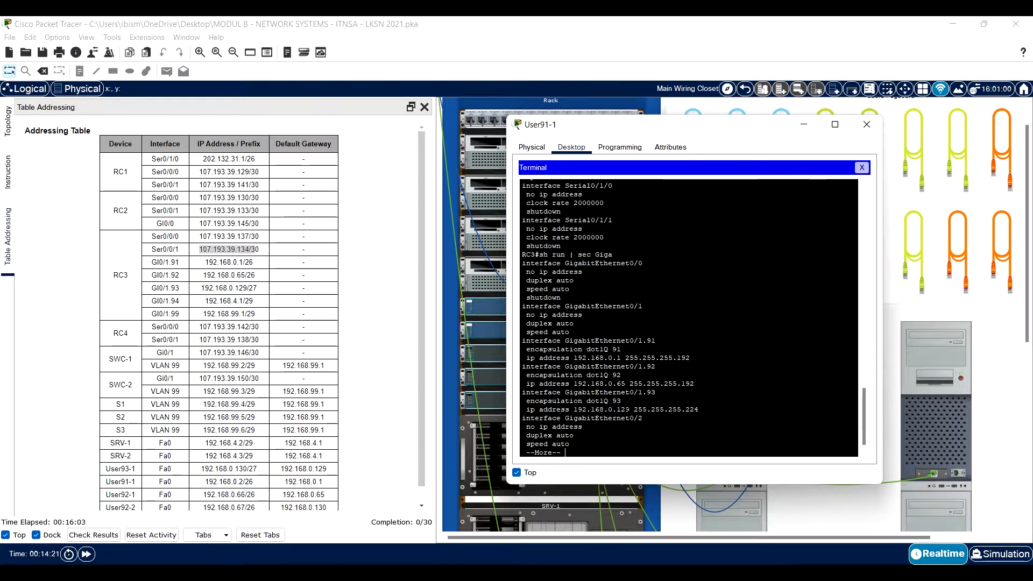
key(Return)
key(Return)
key(Return)
key(Return)
key(Return)
key(Return)
key(Return)
key(Return)
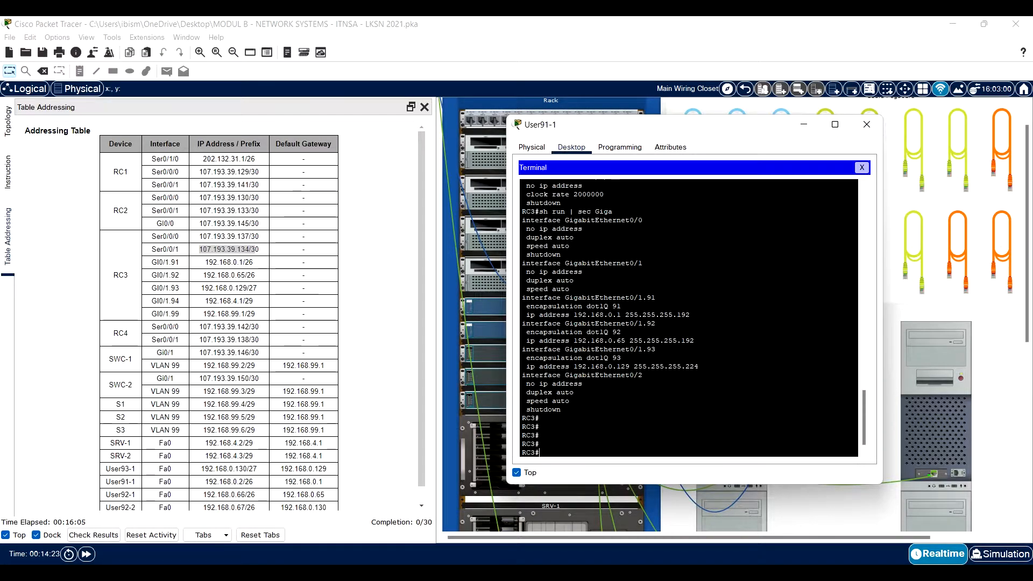
Step: Examine the IP address entry of RC3's GigabitEthernet0/1 physical interface alongside the RC3 rows of the addressing table
click(171, 261)
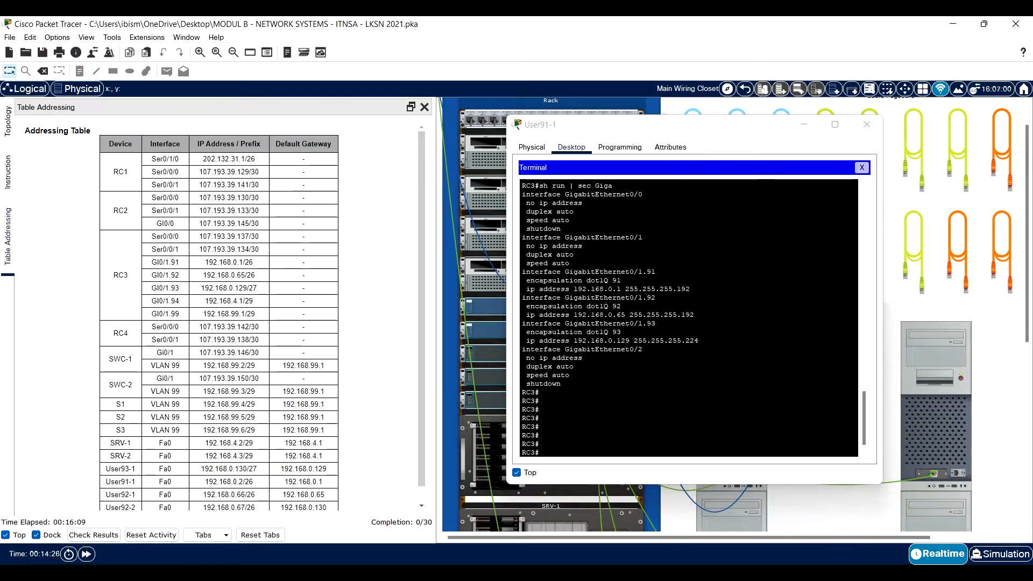
drag(595, 237, 536, 246)
click(527, 245)
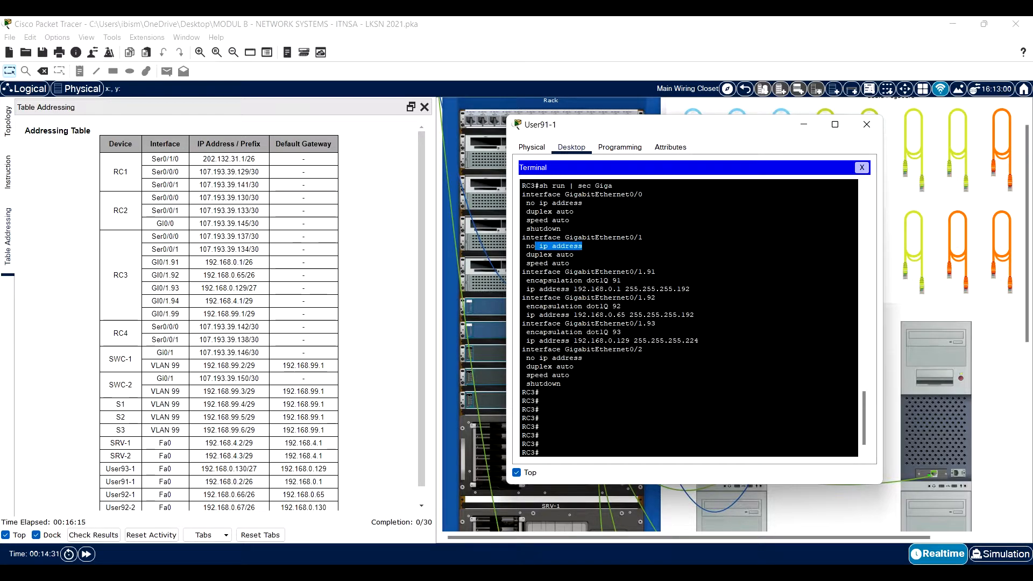
click(559, 254)
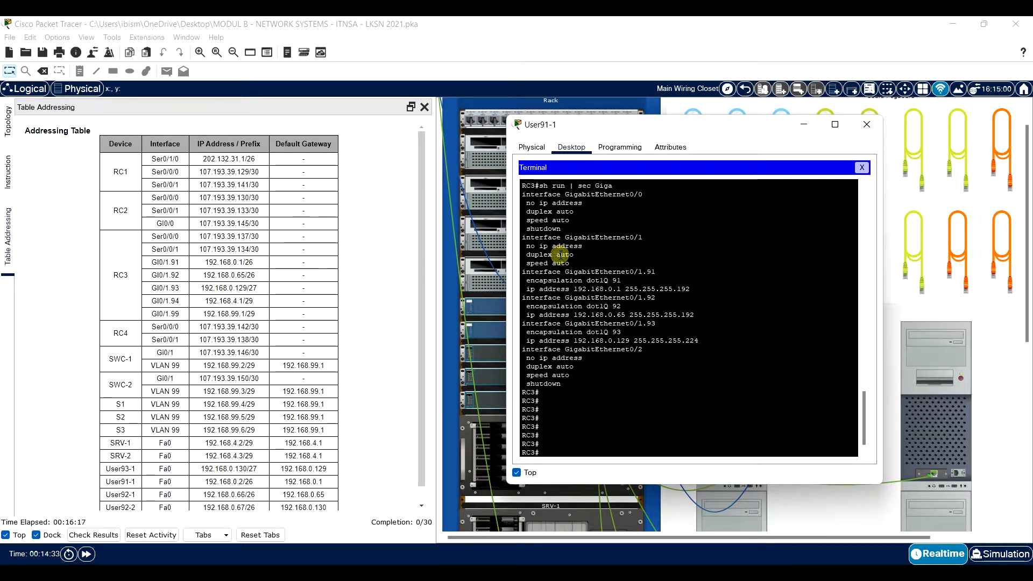
drag(582, 246, 555, 239)
click(578, 251)
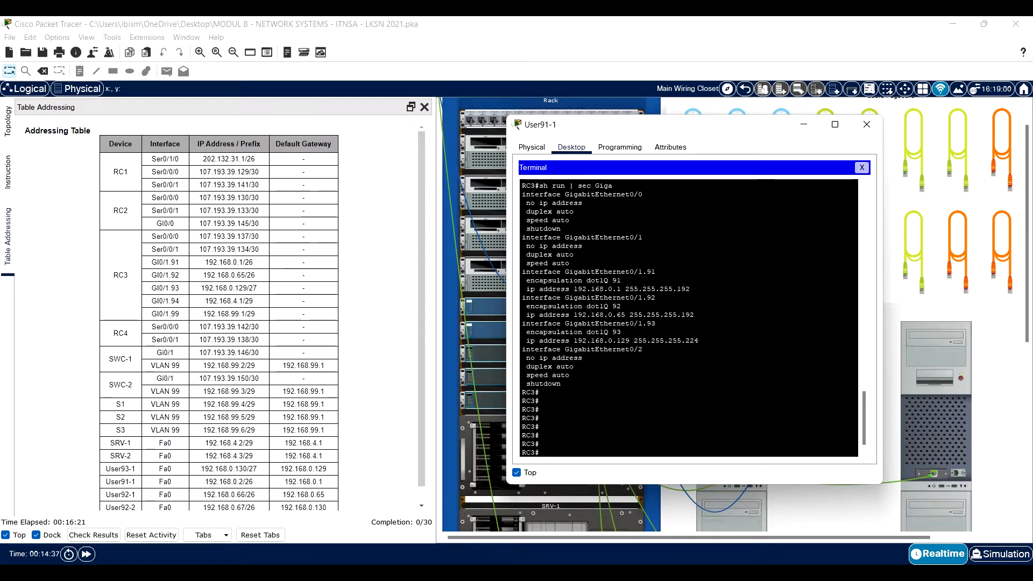
drag(612, 238, 530, 237)
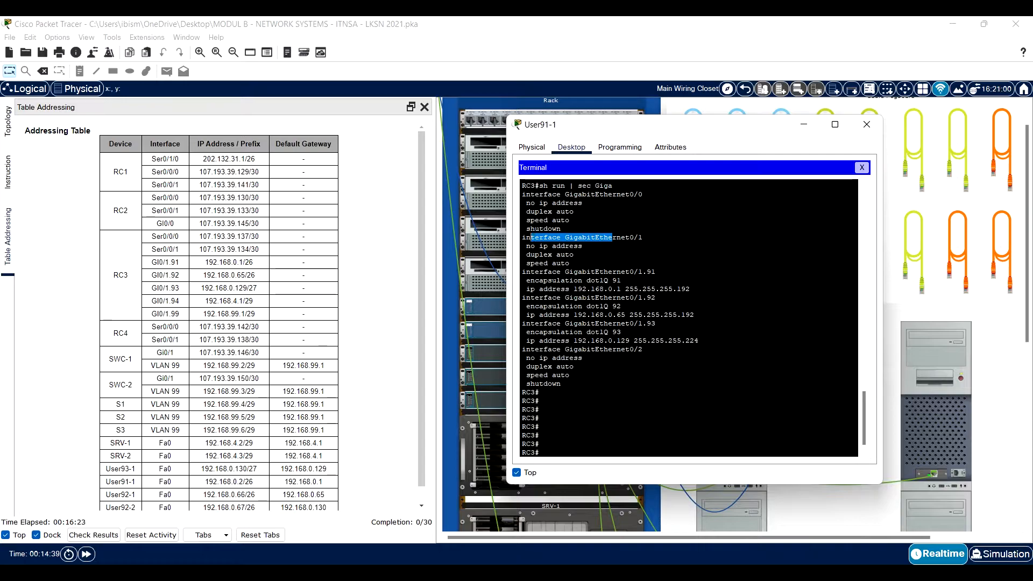
click(611, 278)
click(578, 246)
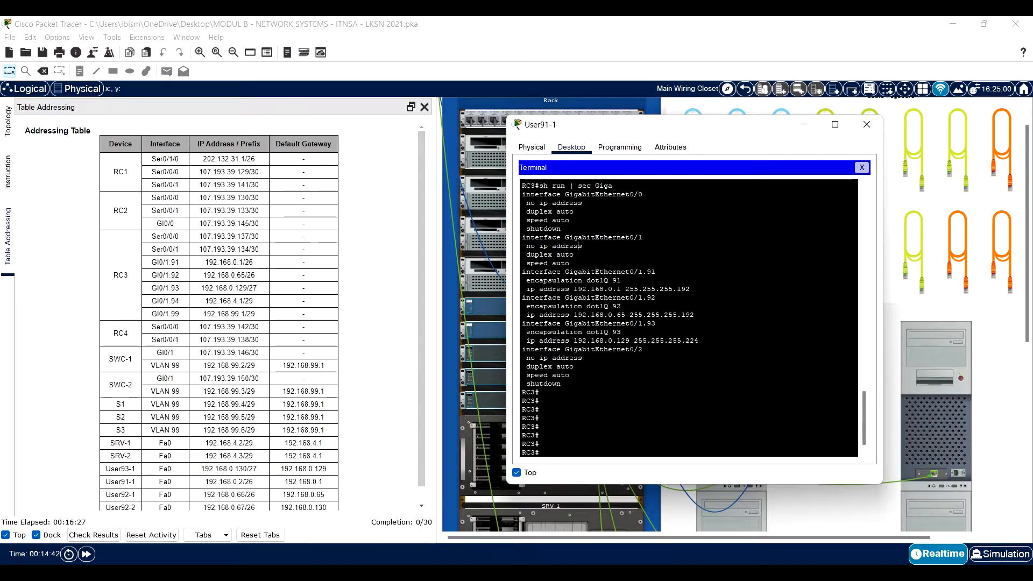
Step: Rerun sh run | sec Giga on RC3 and check its GigabitEthernet0/1 subinterfaces against those listed in the addressing table
click(616, 347)
key(Up)
key(Return)
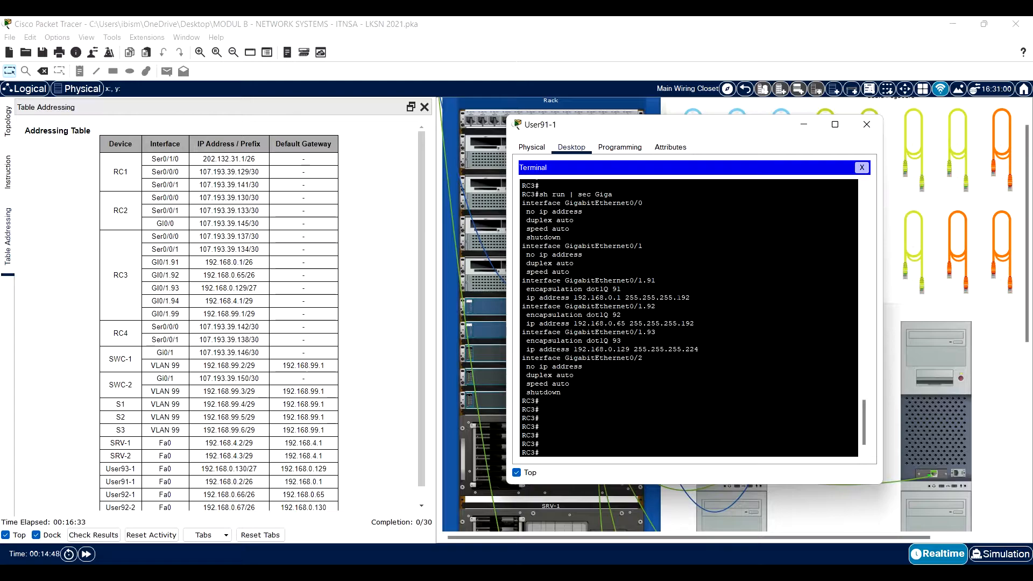
click(659, 282)
click(657, 307)
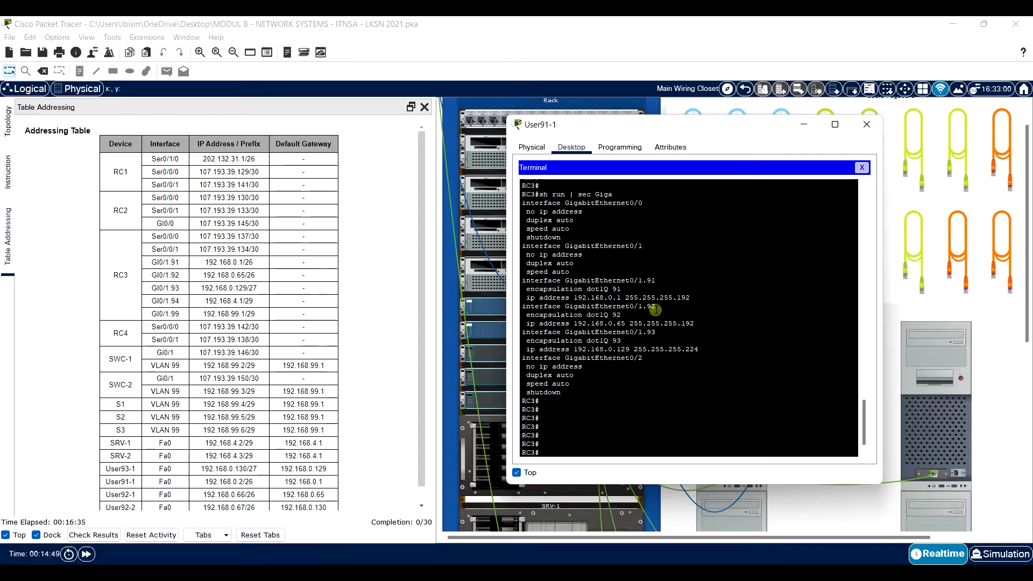
click(657, 332)
click(257, 316)
drag(257, 315, 175, 295)
click(193, 263)
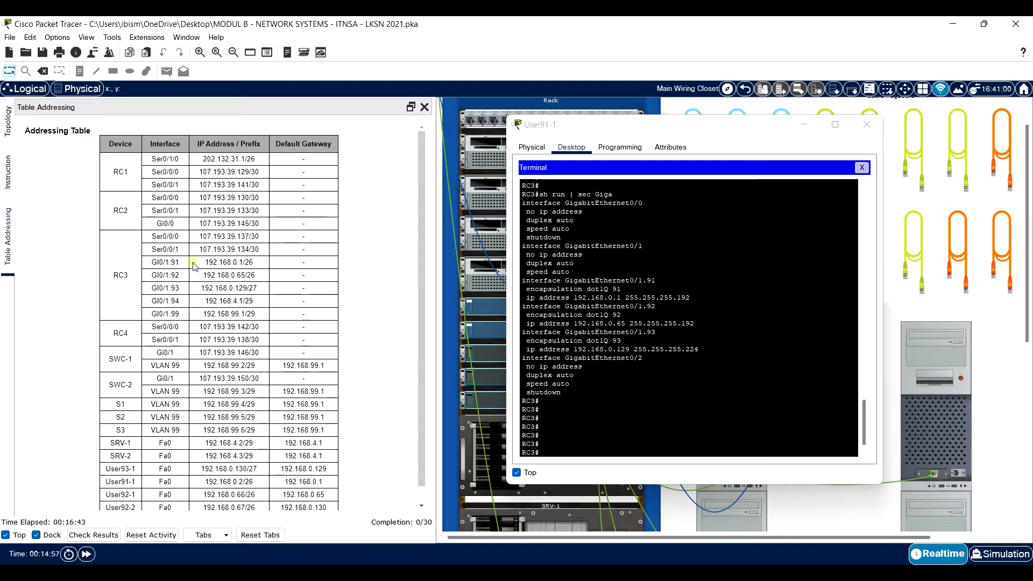
Step: Compare the IP addresses and masks of RC3's GigabitEthernet0/1.91, 0/1.92 and 0/1.93 subinterfaces with the addressing table
drag(691, 297, 526, 297)
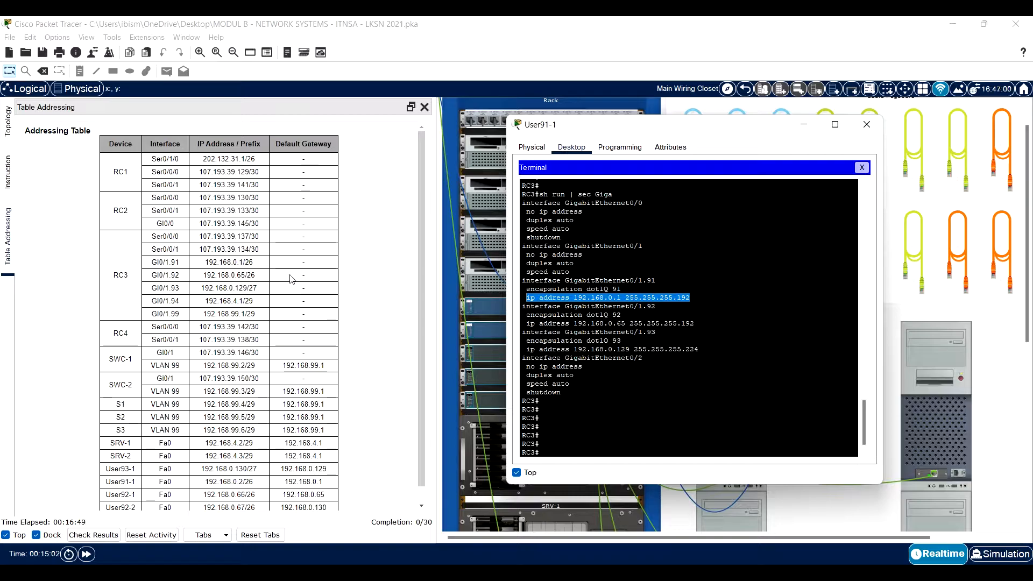
drag(695, 323, 531, 323)
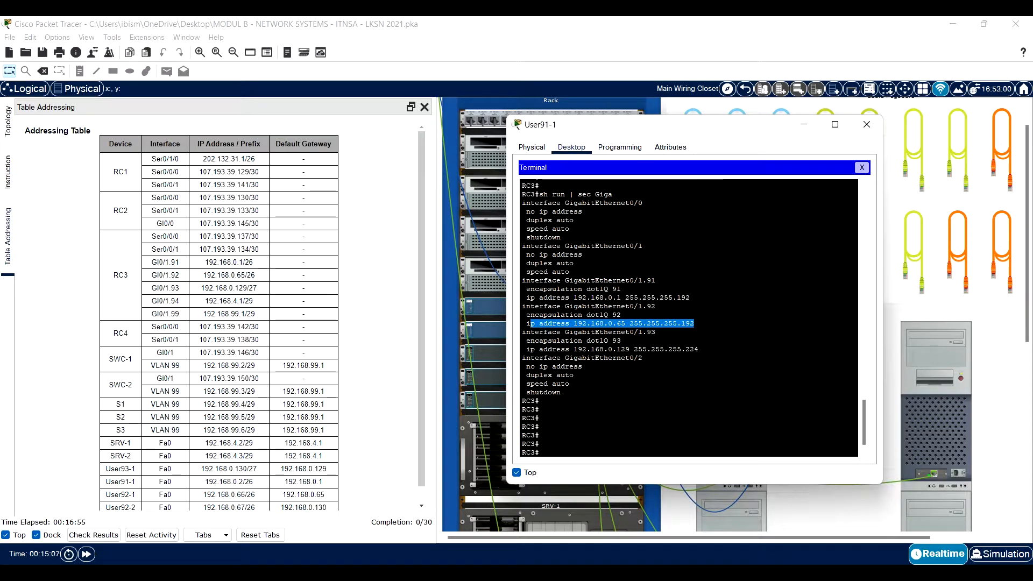
drag(698, 349, 531, 349)
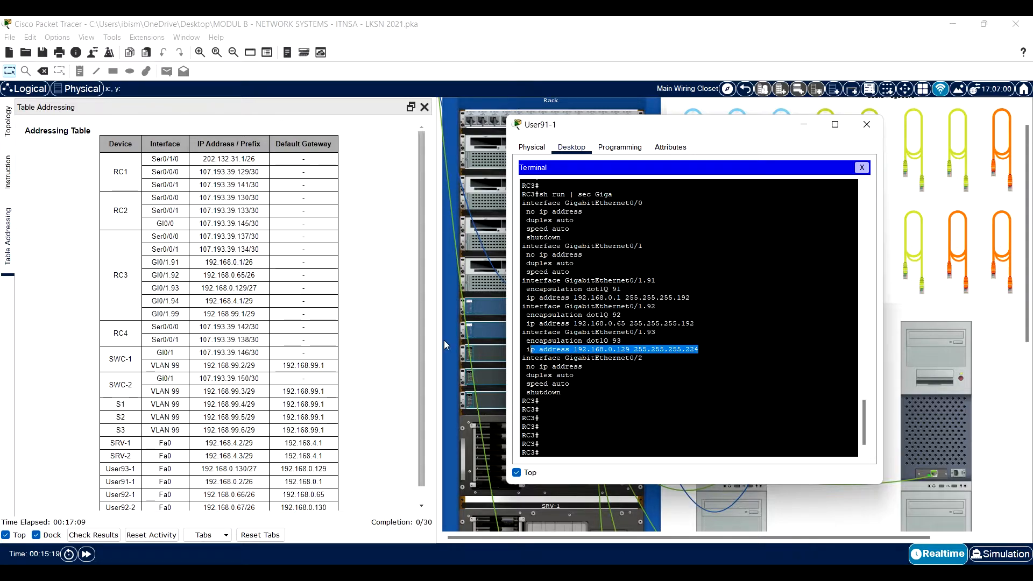
Step: Enter global configuration mode on RC3 with configure terminal
click(620, 381)
click(179, 301)
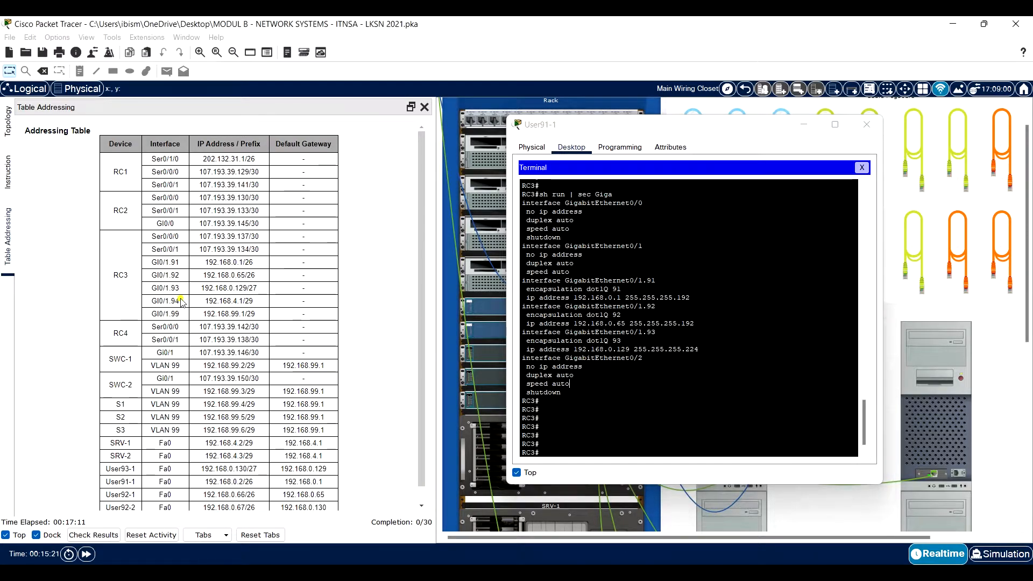
click(546, 446)
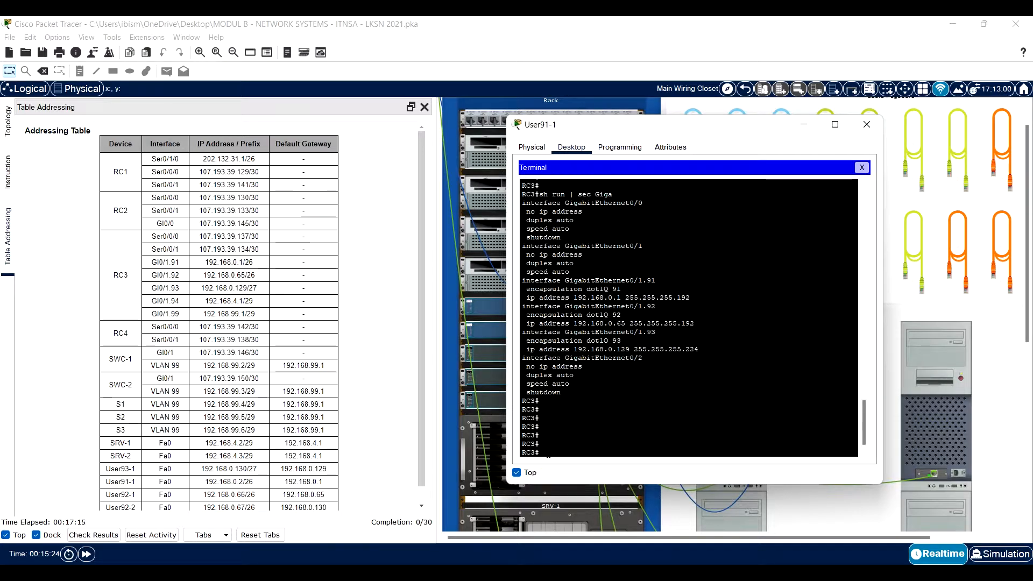
text(conf)
key(Tab)
text(ter)
key(Tab)
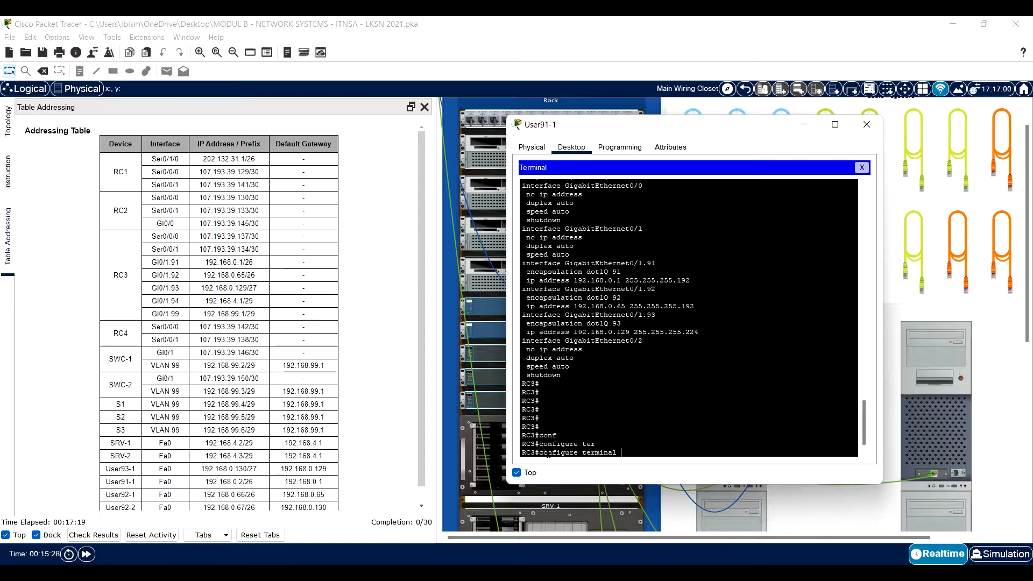
key(Return)
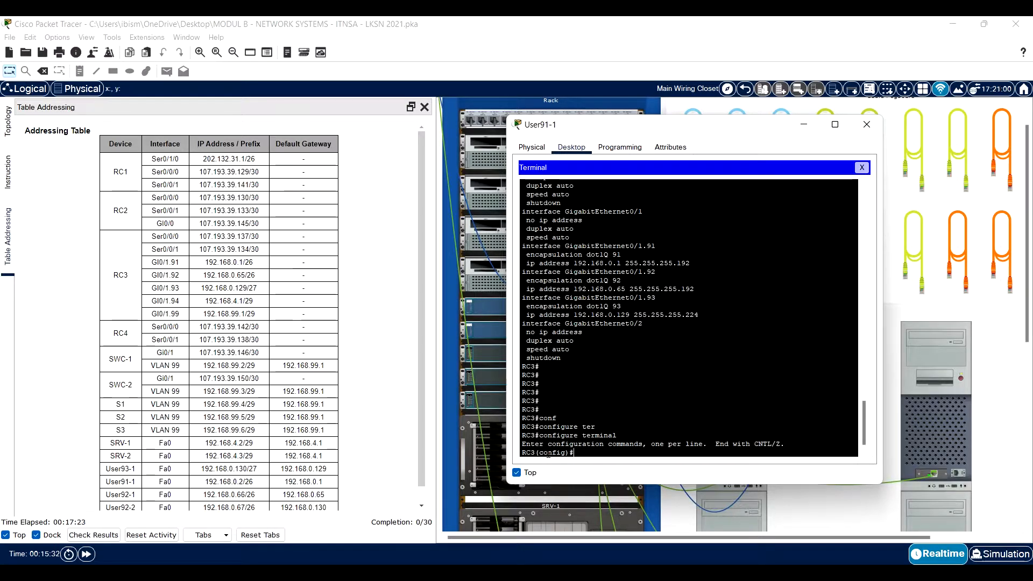
Step: Create the GigabitEthernet 0/1.94 subinterface on RC3 and enter its configuration mode
text(inter)
key(Tab)
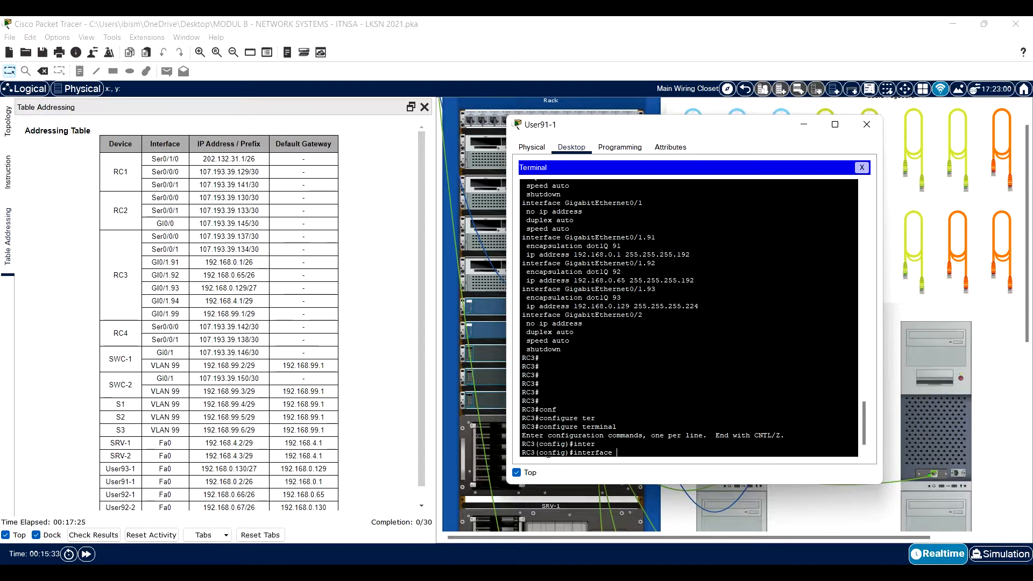
text(gig)
key(Tab)
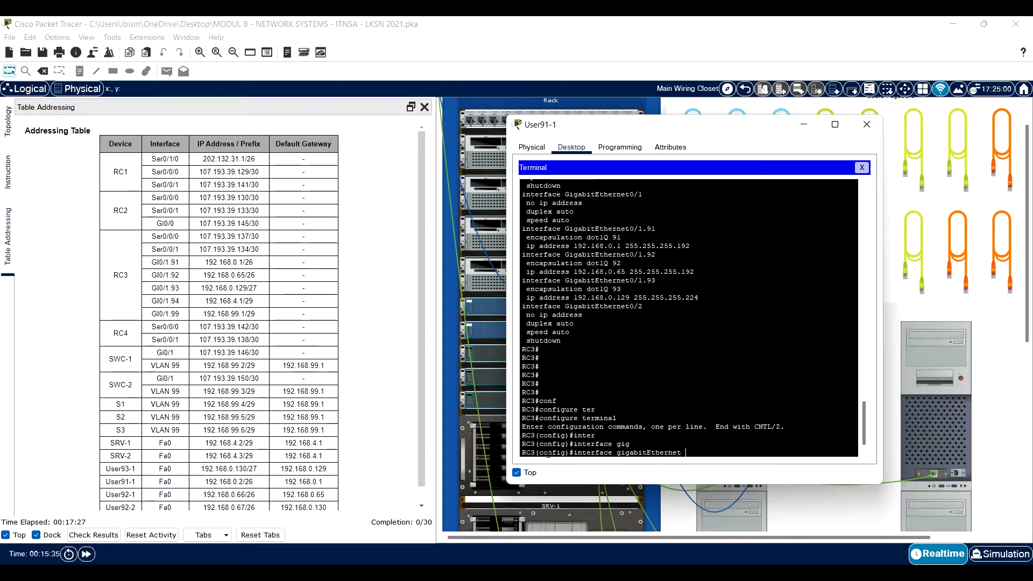
text(0/1.94)
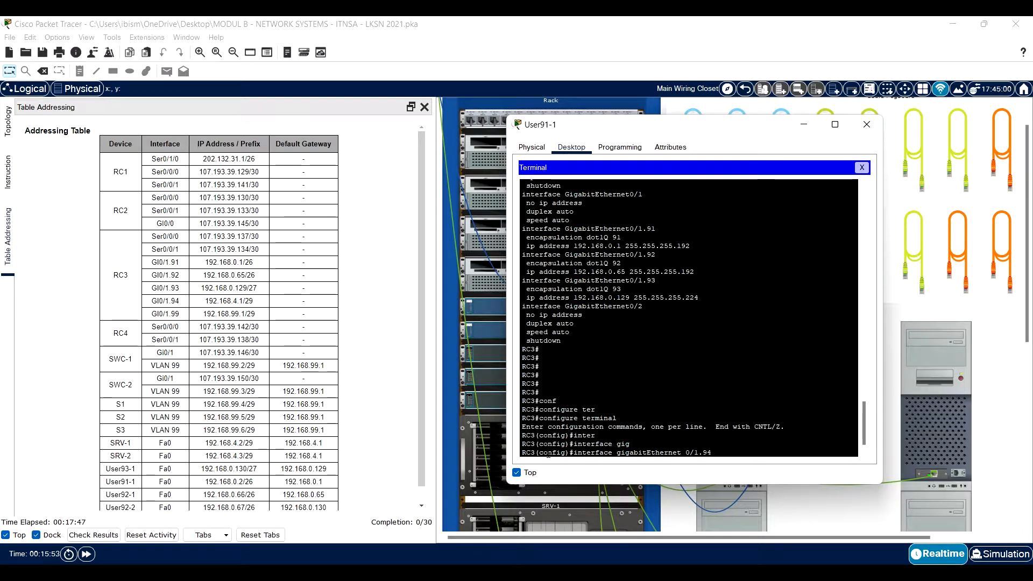
key(Return)
key(Return)
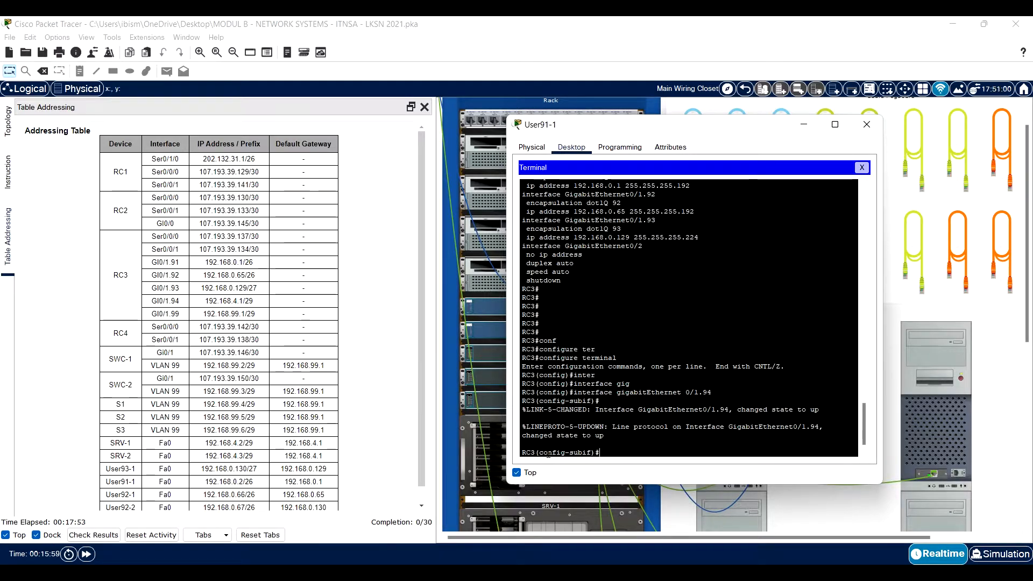
Step: Set 802.1Q encapsulation with VLAN 94 on the 0/1.94 subinterface, consulting the inline help for the VLAN ID argument
text(encap)
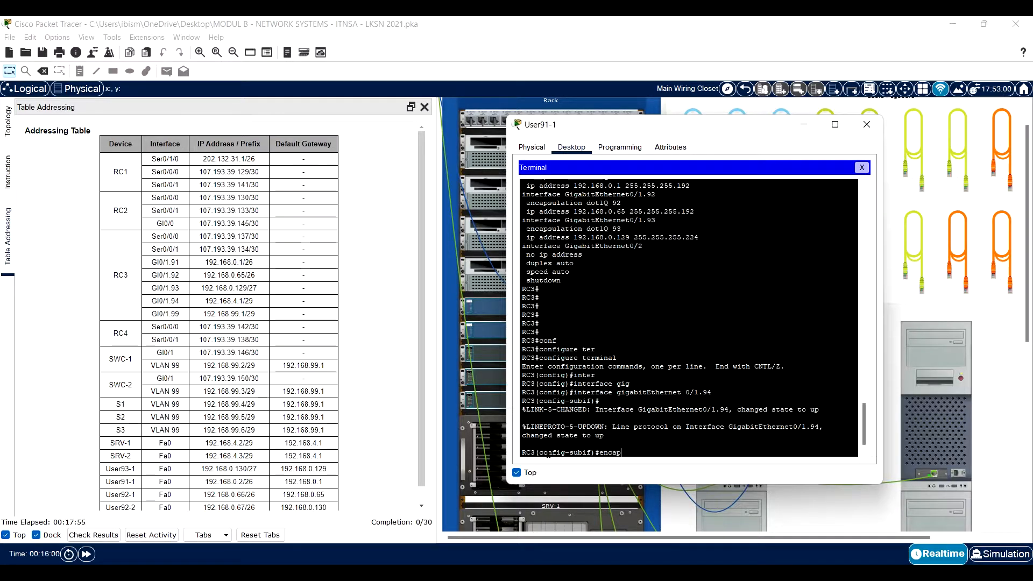
key(Tab)
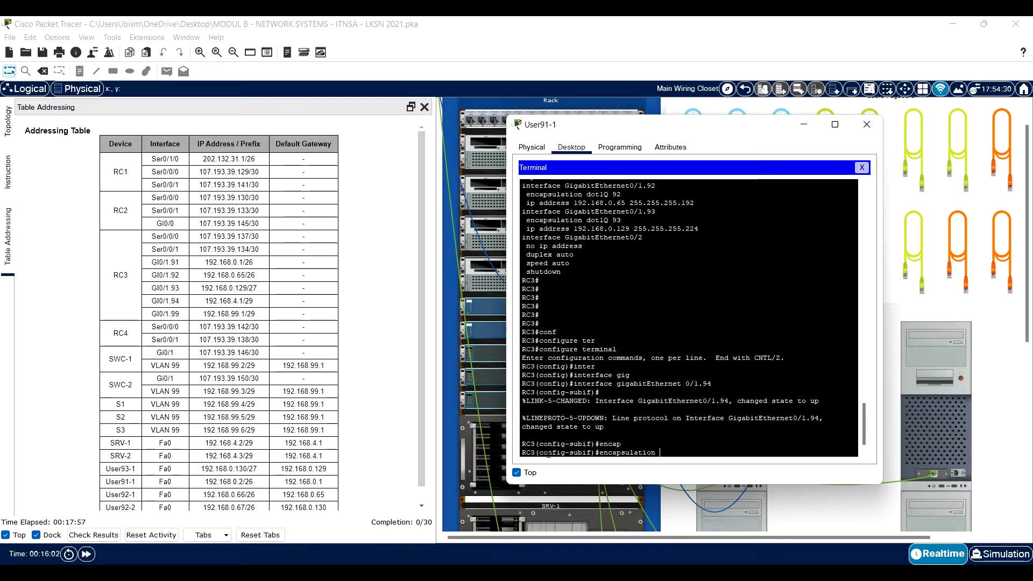
text(do)
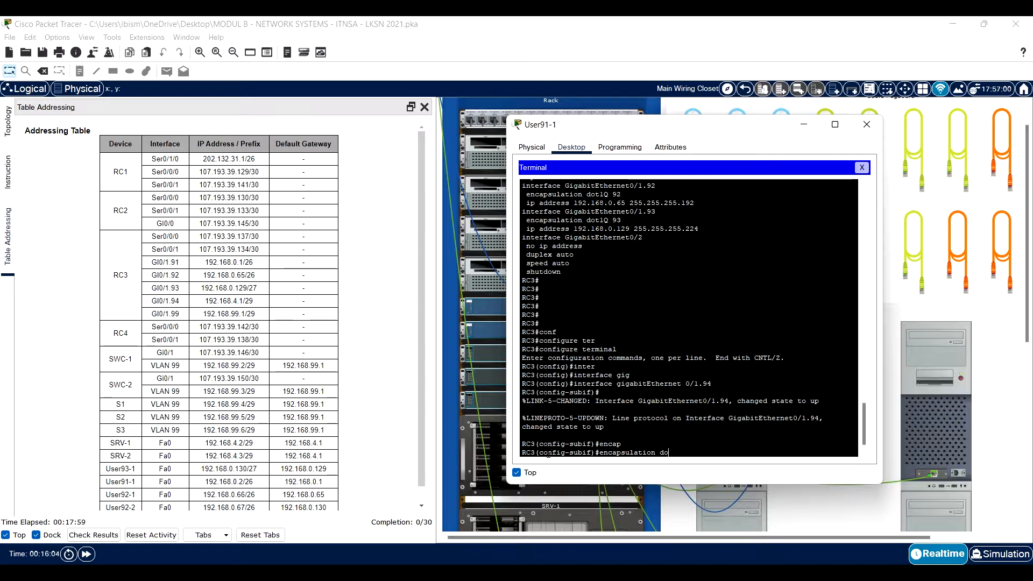
text(t)
key(Tab)
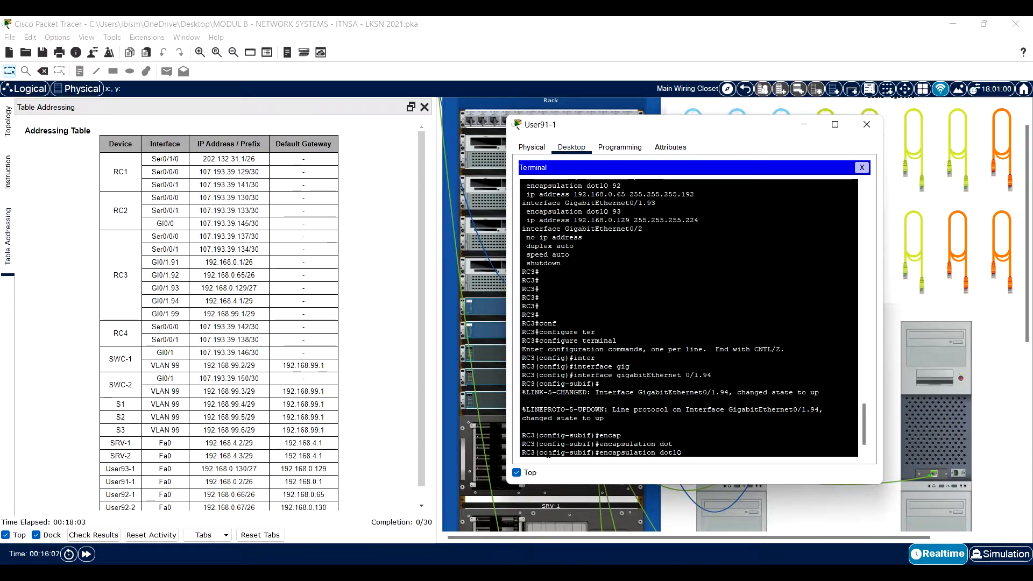
text(?)
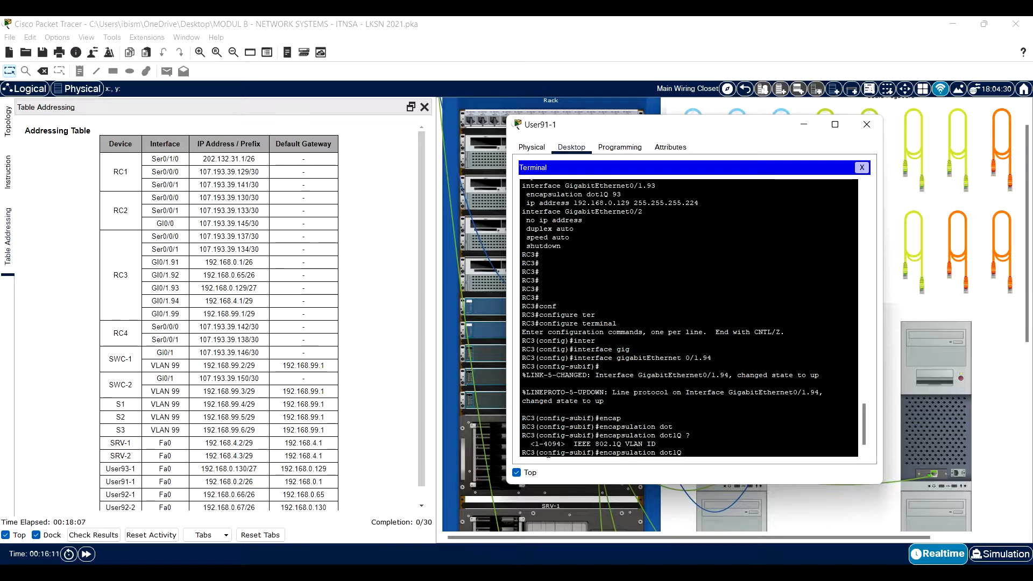
text(94)
key(Return)
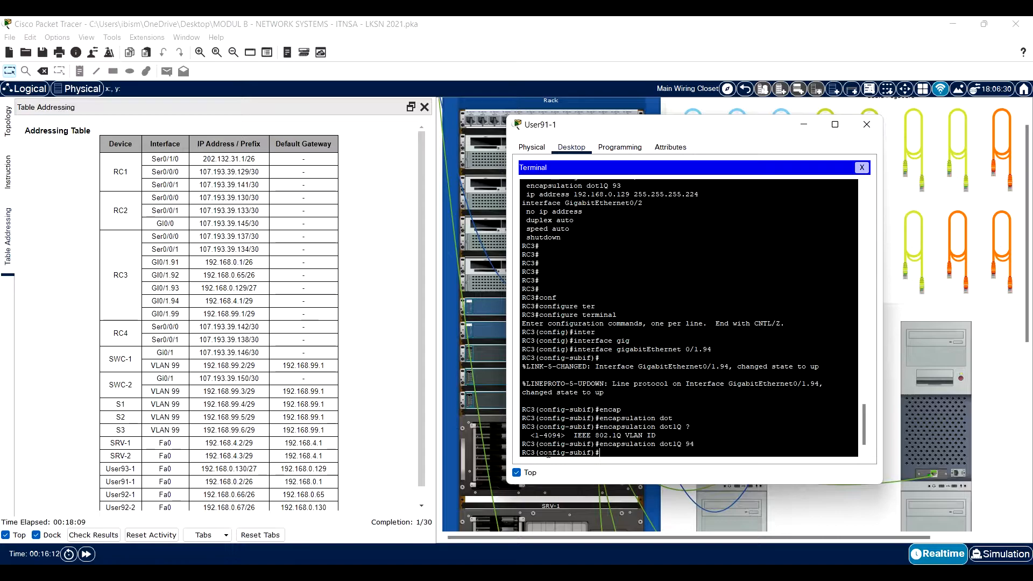
Step: Assign IP address 192.168.4.1 with mask 255.255.255.248 to the 0/1.94 subinterface and exit back to global configuration mode
text(ip add)
key(Tab)
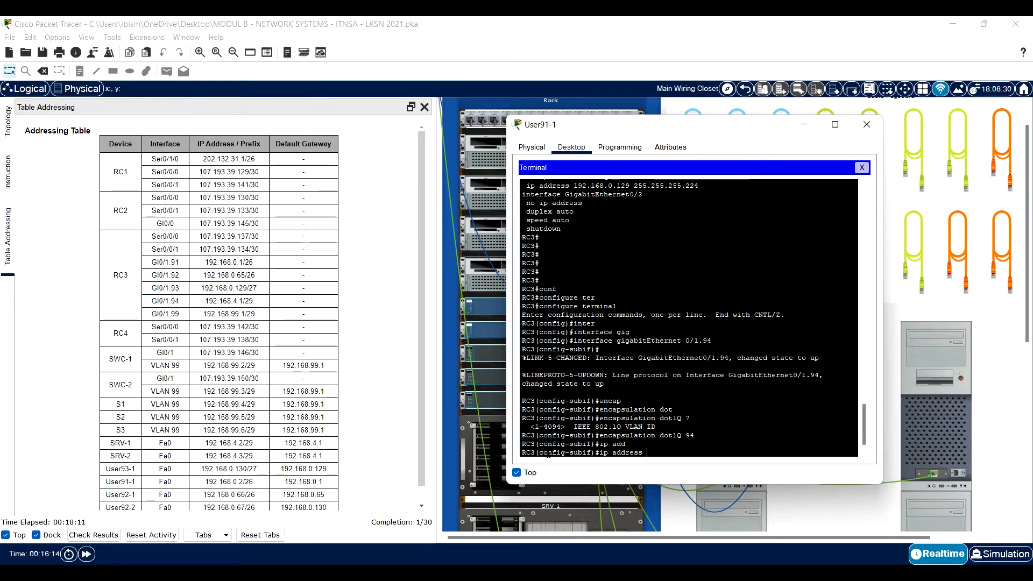
text(192)
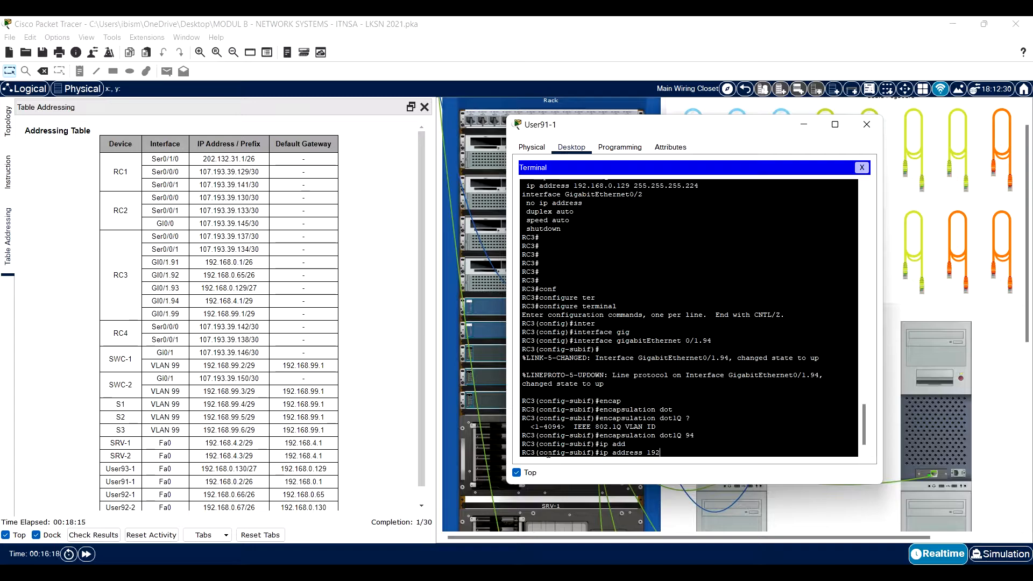
text(.168.)
text(4.1 255.255)
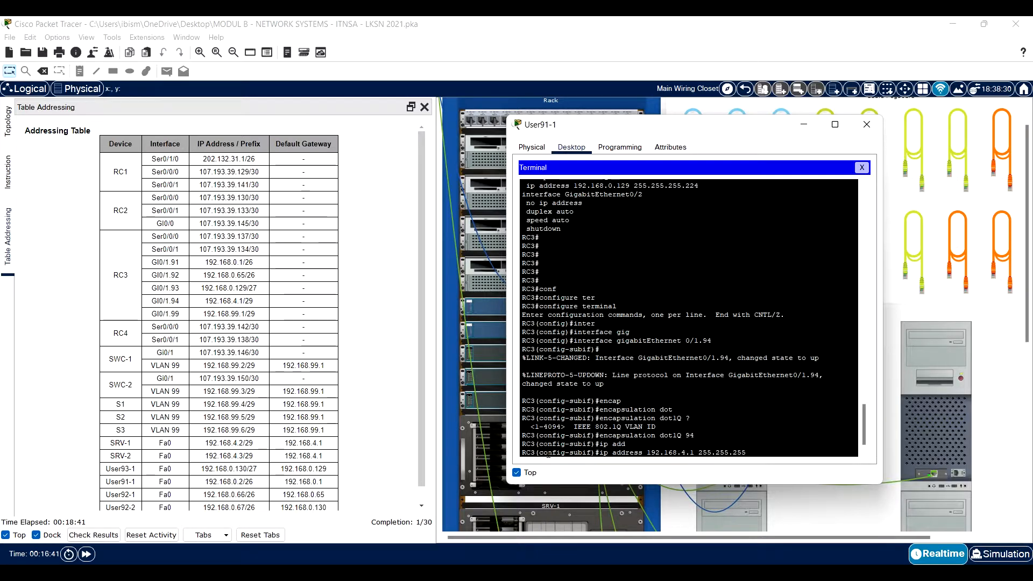
text(.248)
key(Return)
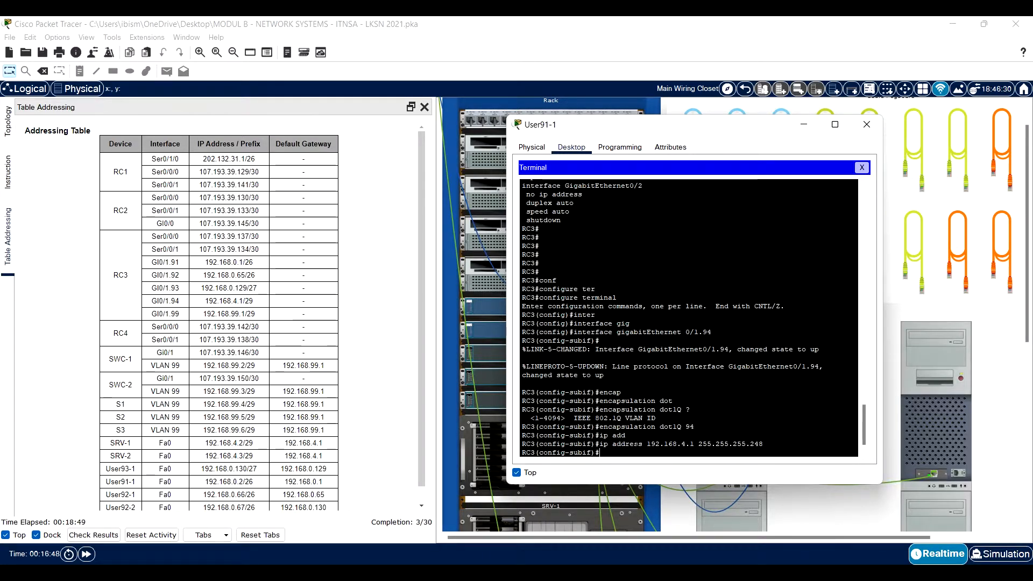
text(ex)
key(Return)
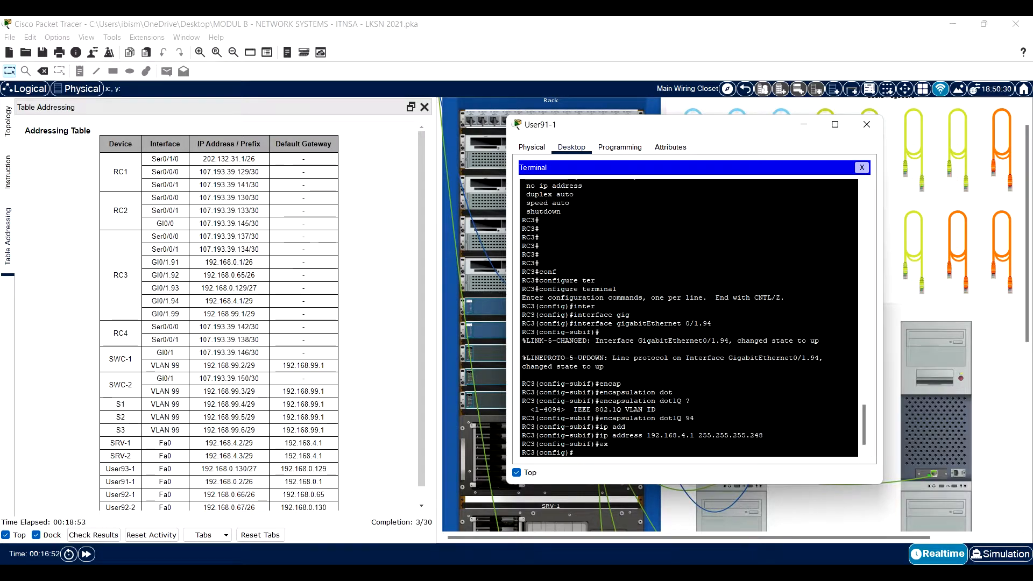
Step: Create the GigabitEthernet 0/1.99 subinterface on RC3 and enter its configuration mode
text(inter)
key(Tab)
text(g)
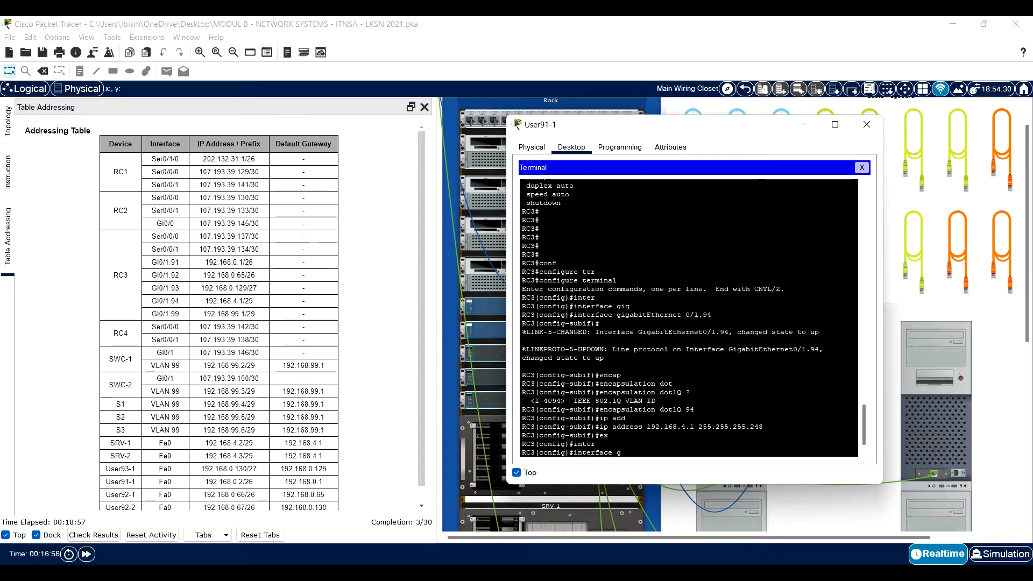
text(ii)
key(Tab)
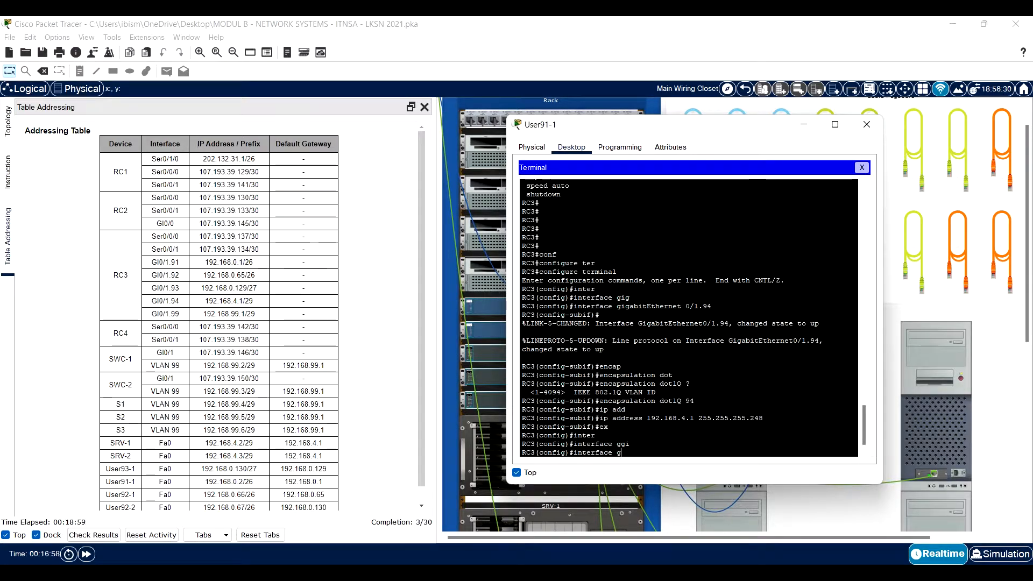
key(BackSpace)
text(iga)
key(Tab)
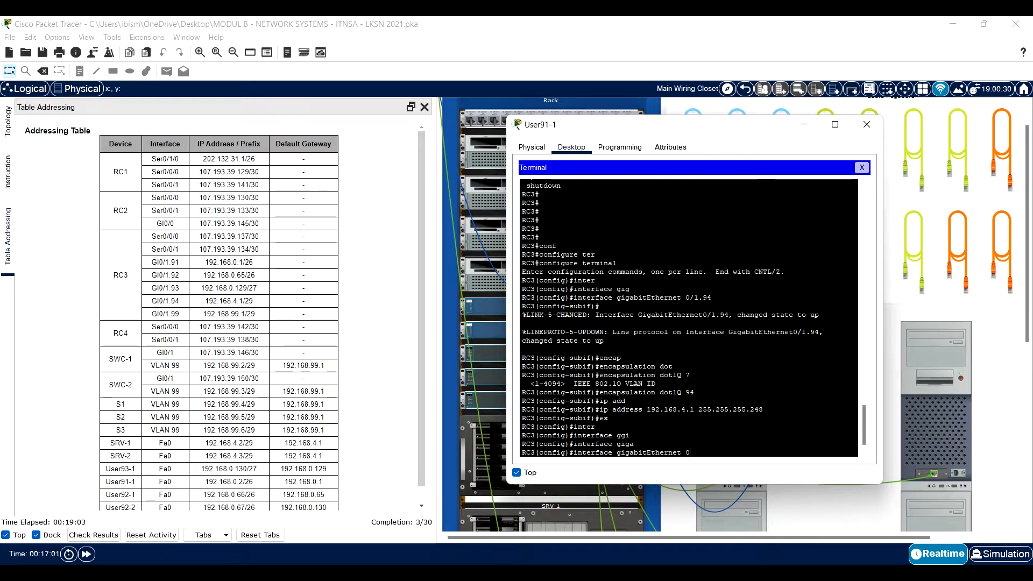
text(0/1.99)
key(Return)
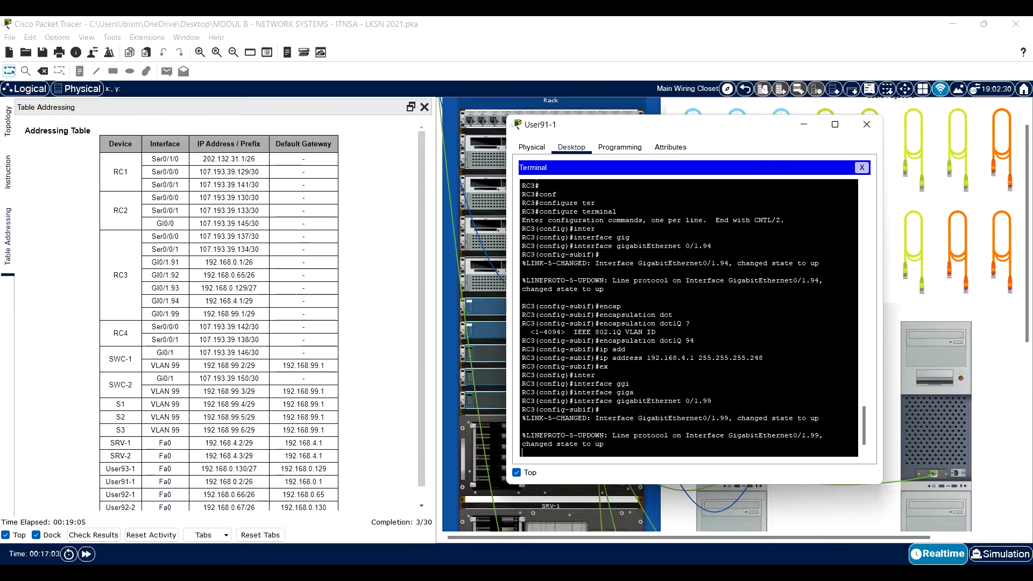
Step: Write the command encapsulation dot1Q 99 for the 0/1.99 subinterface without executing it
text(encapsu)
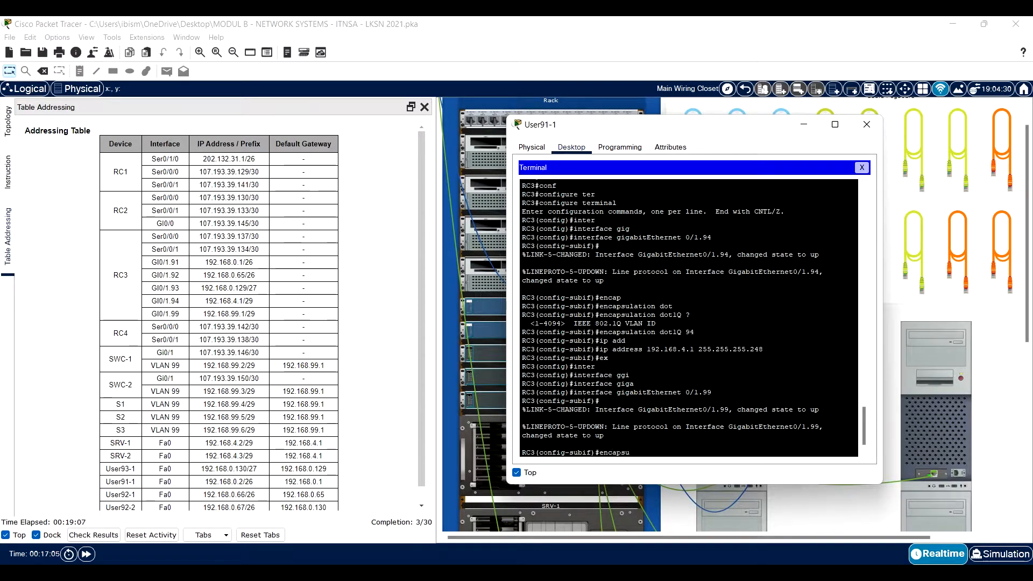
key(Tab)
text(dot)
key(Tab)
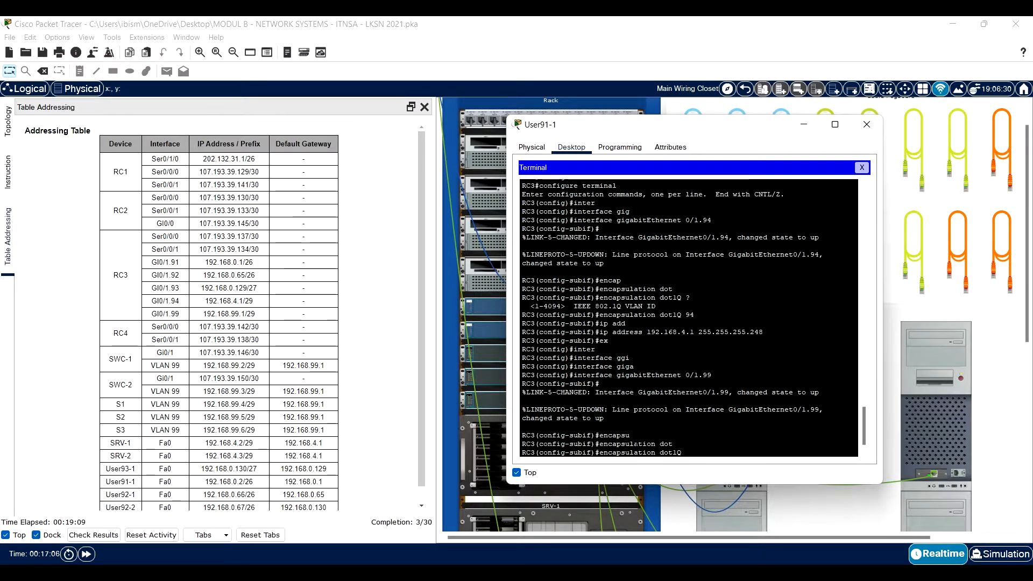
text(99)
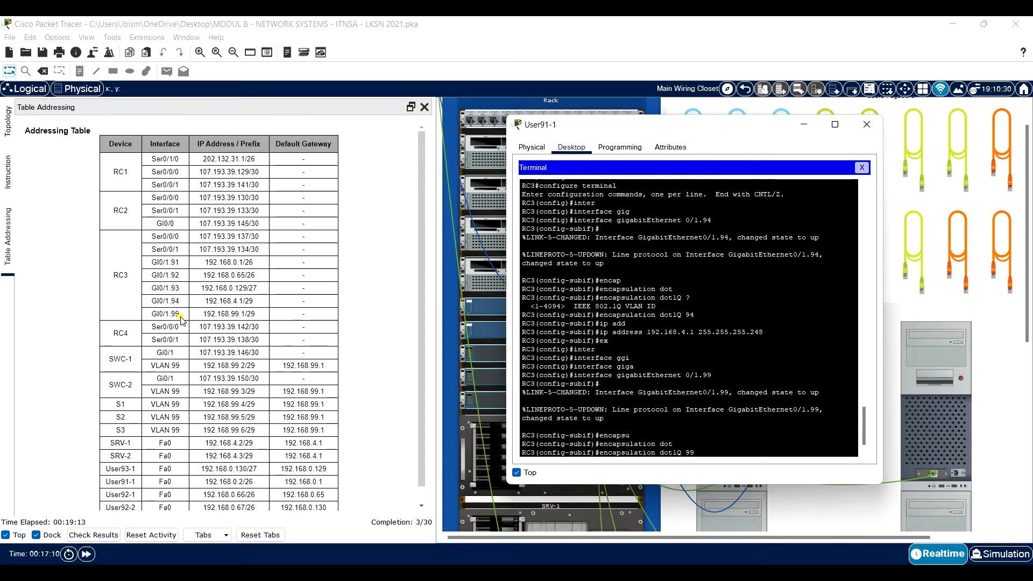
Step: Read the native VLAN requirement and the VLAN 99 entry in the task instructions, and return to the addressing table
click(8, 170)
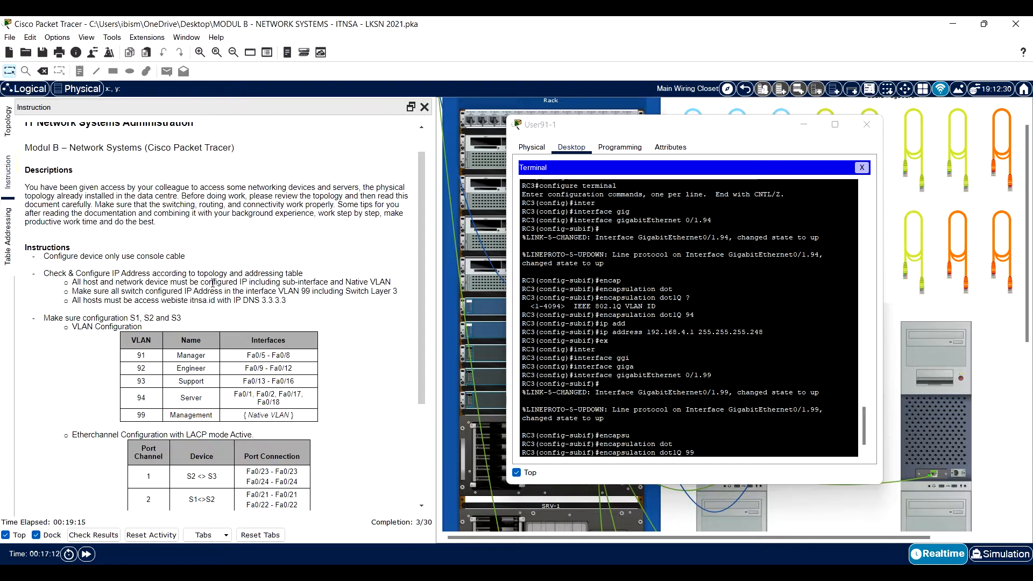
scroll(212, 283, down, 3)
drag(301, 320, 243, 319)
drag(147, 185, 343, 186)
click(383, 186)
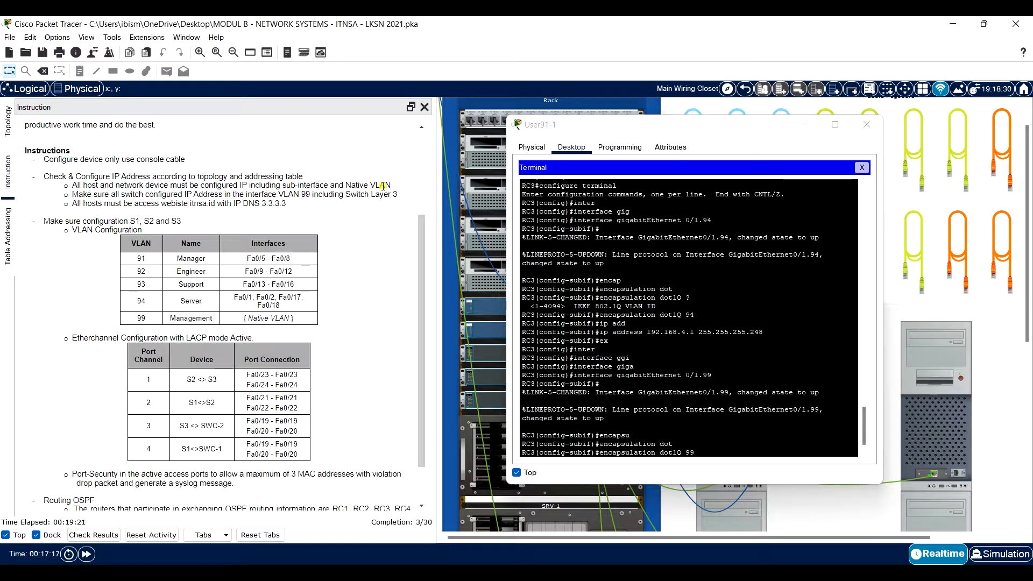
triple_click(383, 186)
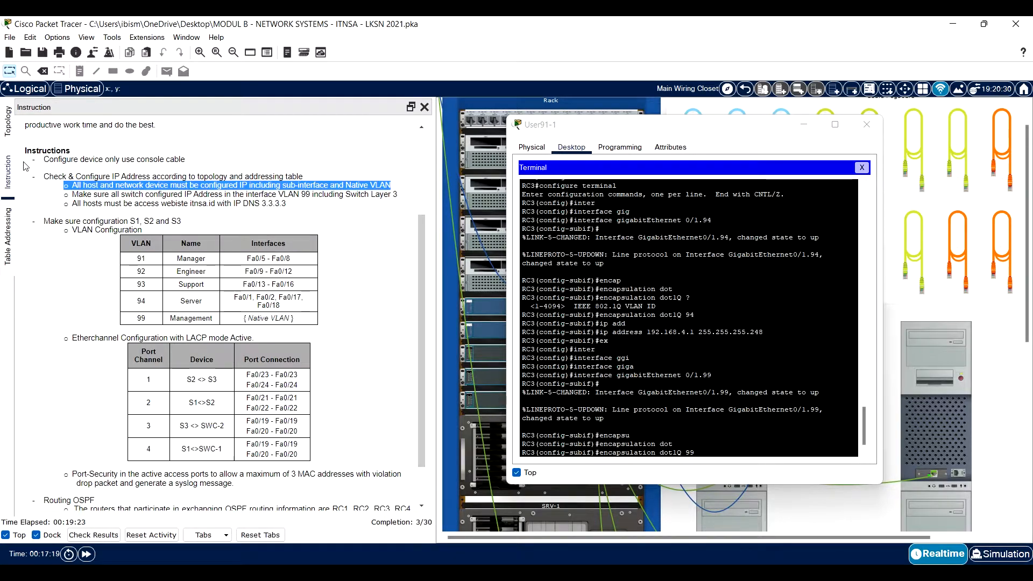
click(8, 223)
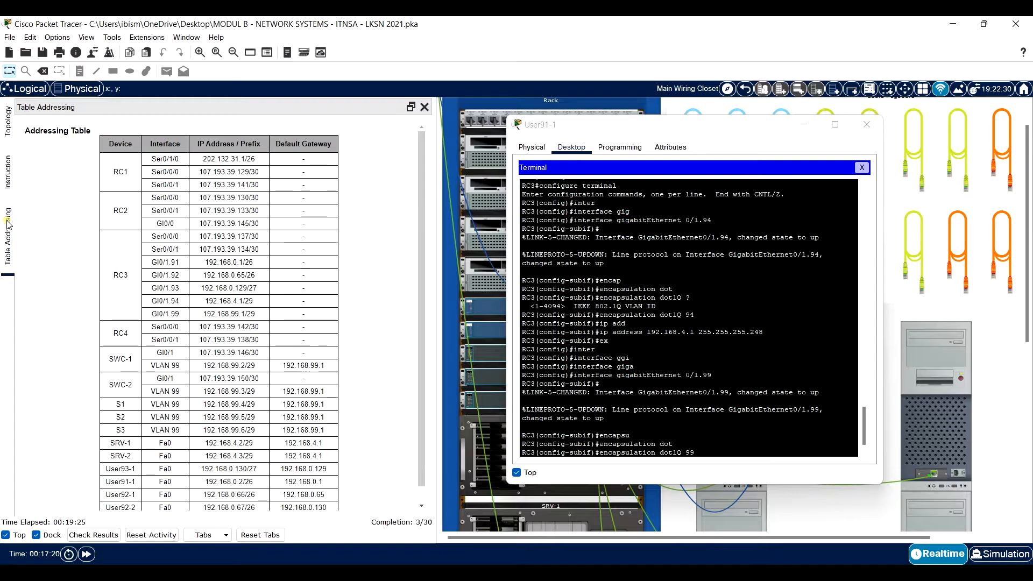
click(10, 184)
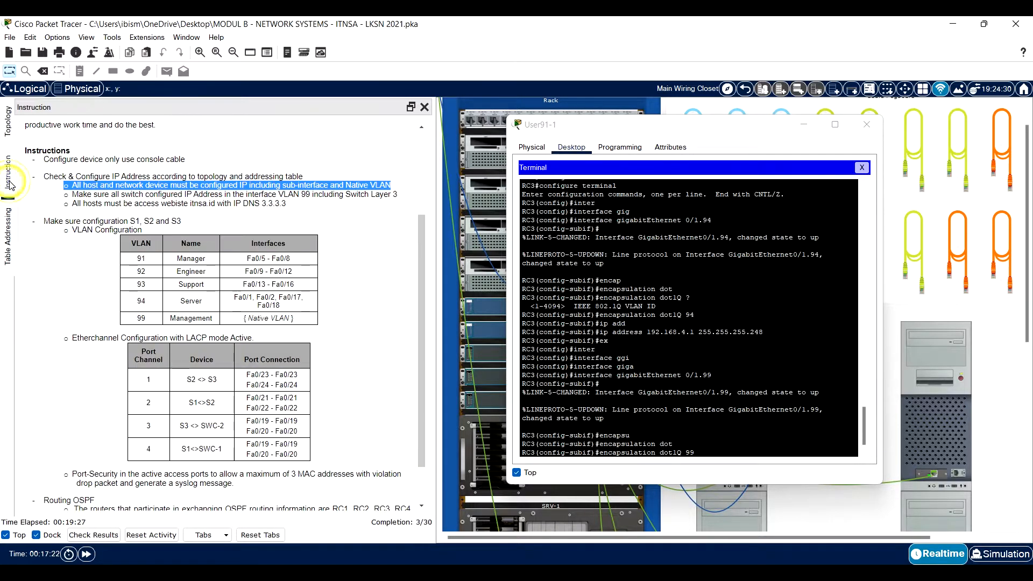
click(8, 127)
click(8, 215)
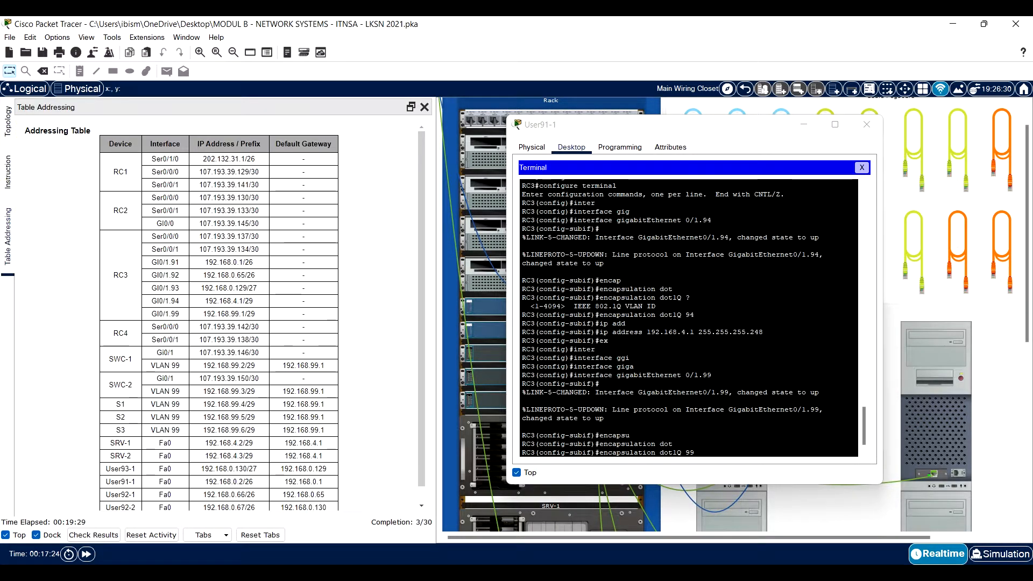
Step: List the options following VLAN 99 in the pending encapsulation command and complete it with native
click(706, 455)
text(?)
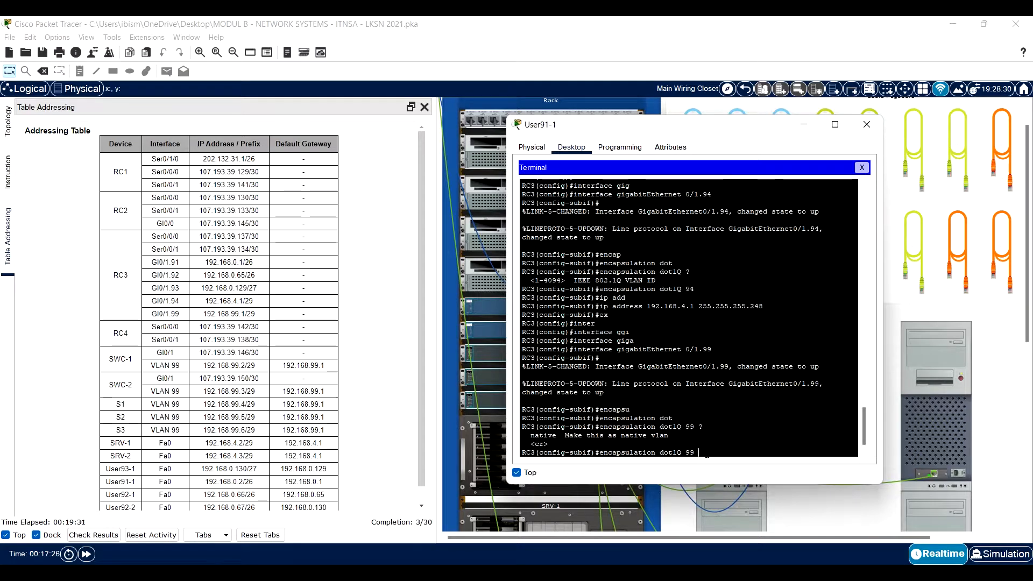
text(nati)
key(Tab)
key(Return)
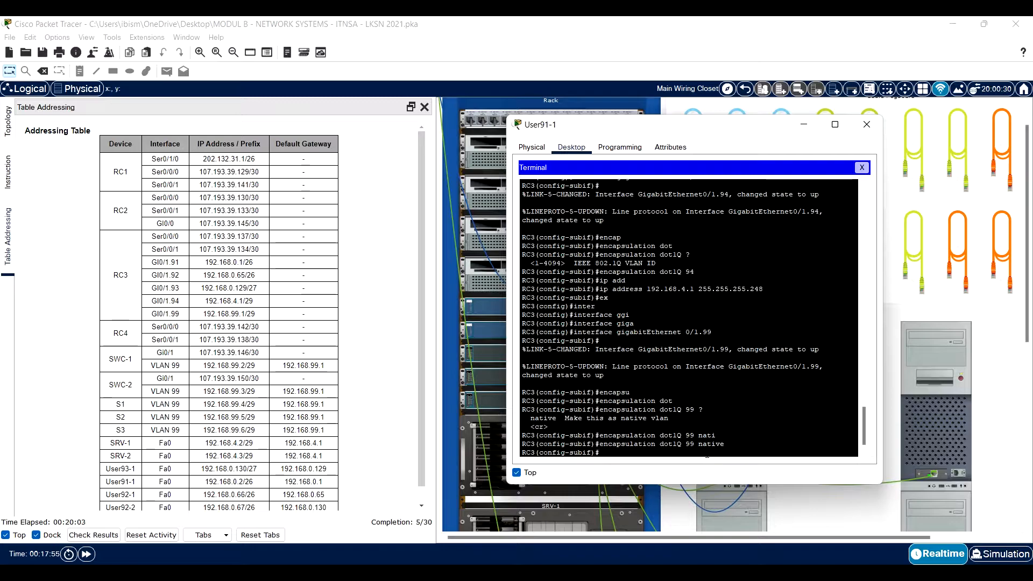
Step: Assign 192.168.99.1 with mask 255.255.255.248 to RC3's 0/1.99 subinterface and leave its configuration mode
text(ip add)
key(Tab)
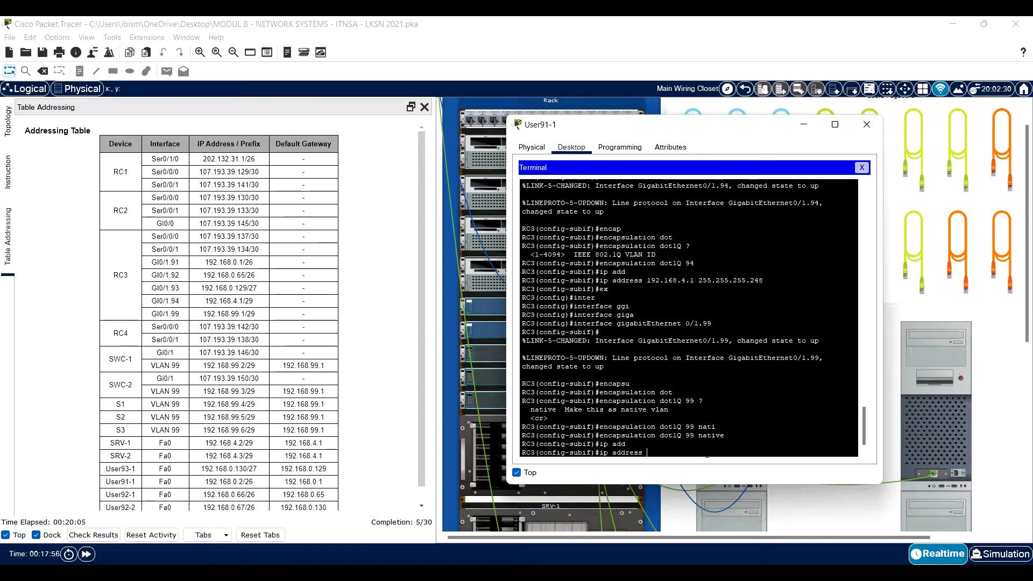
text(192.168)
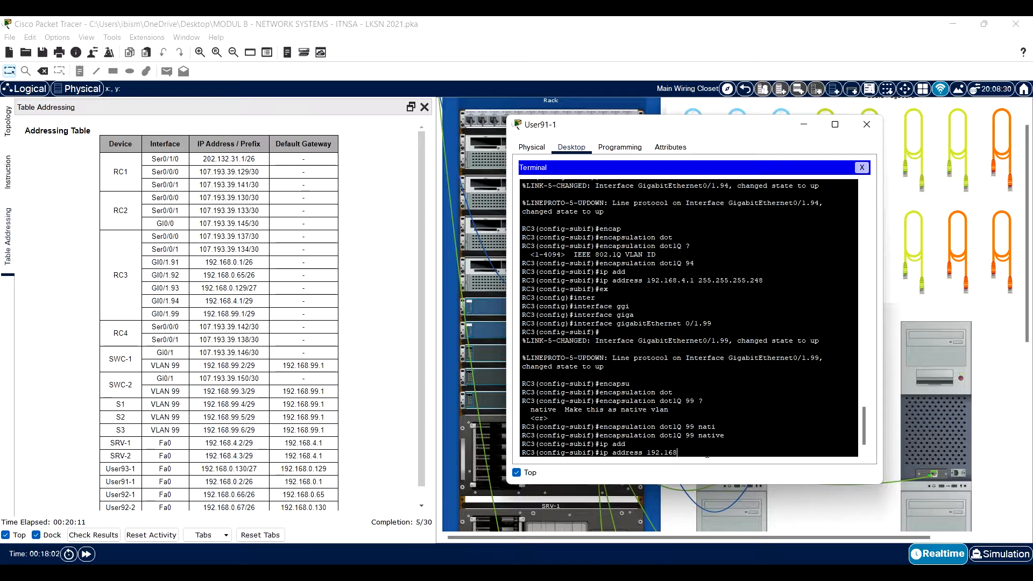
text(.99.1 255.255.255.248)
key(Return)
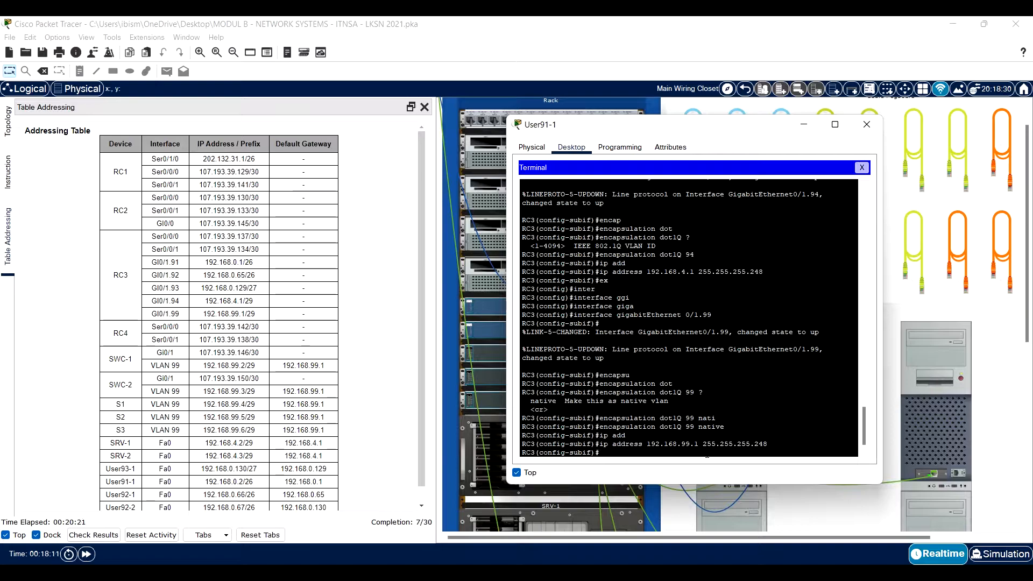
text(ex)
key(Return)
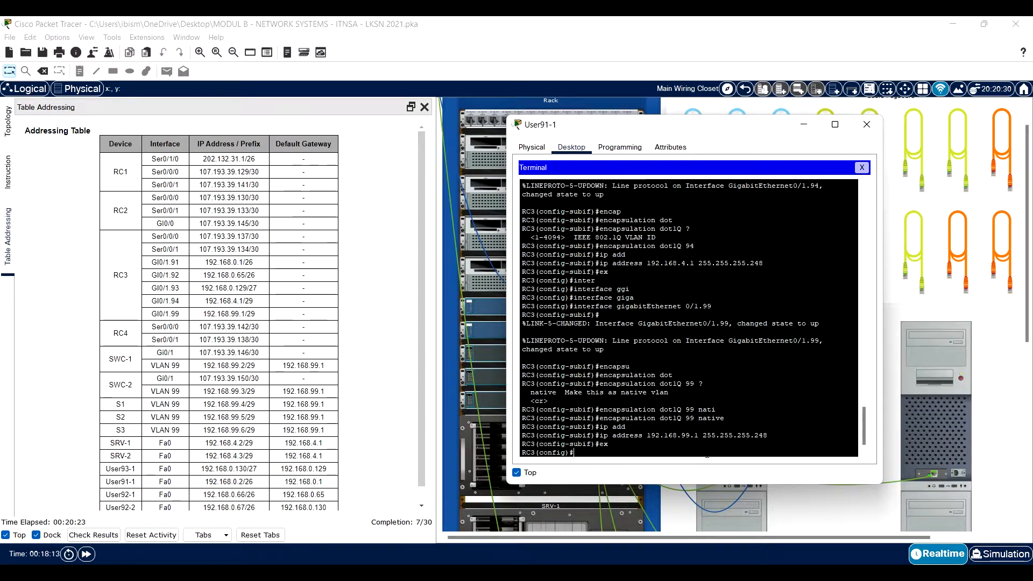
Step: Close the RC3 session, move the console cable from RC3 to RC4's console port, and reopen User91-1
click(866, 124)
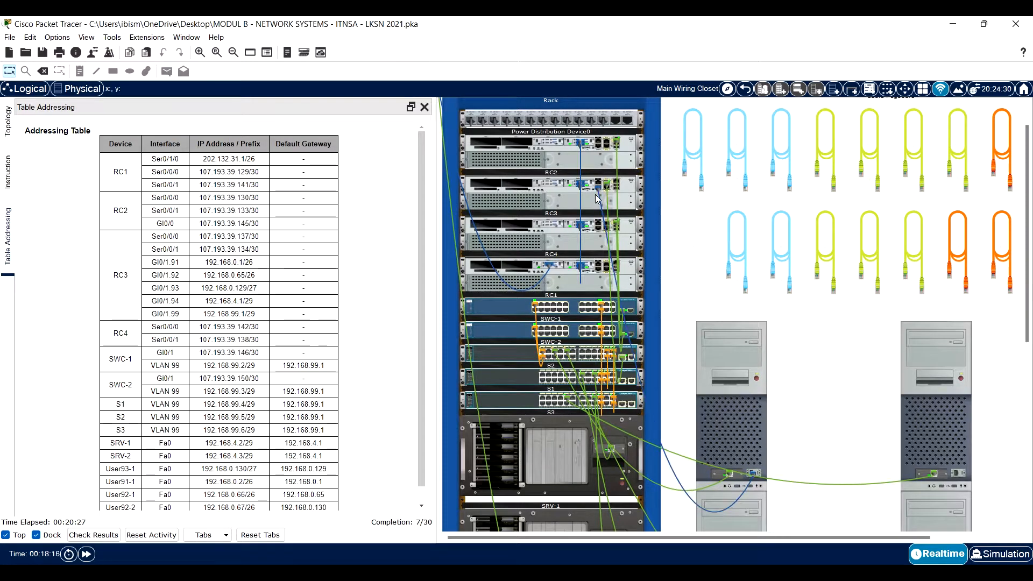
drag(597, 186, 601, 230)
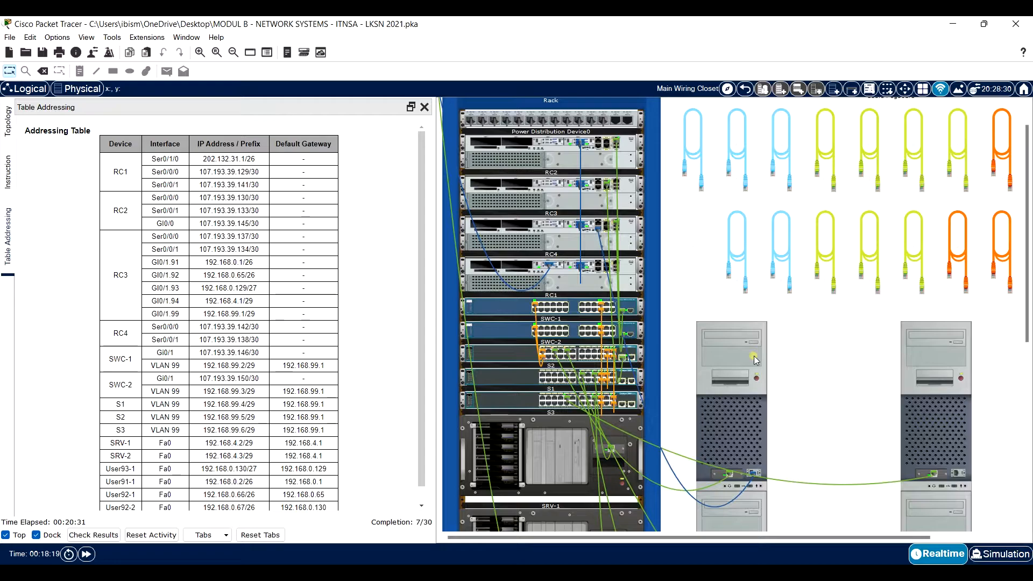
click(750, 354)
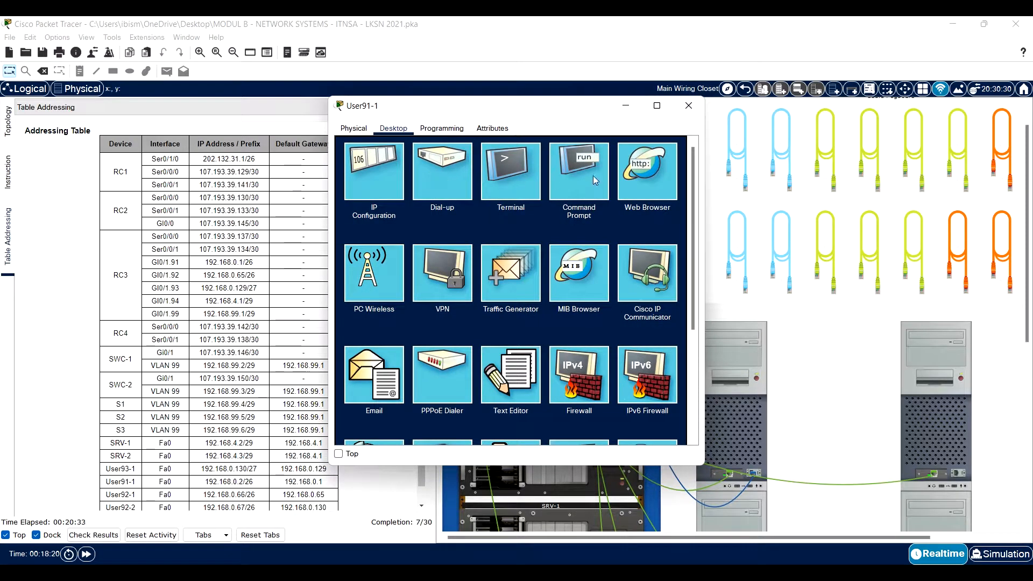
click(569, 166)
click(561, 235)
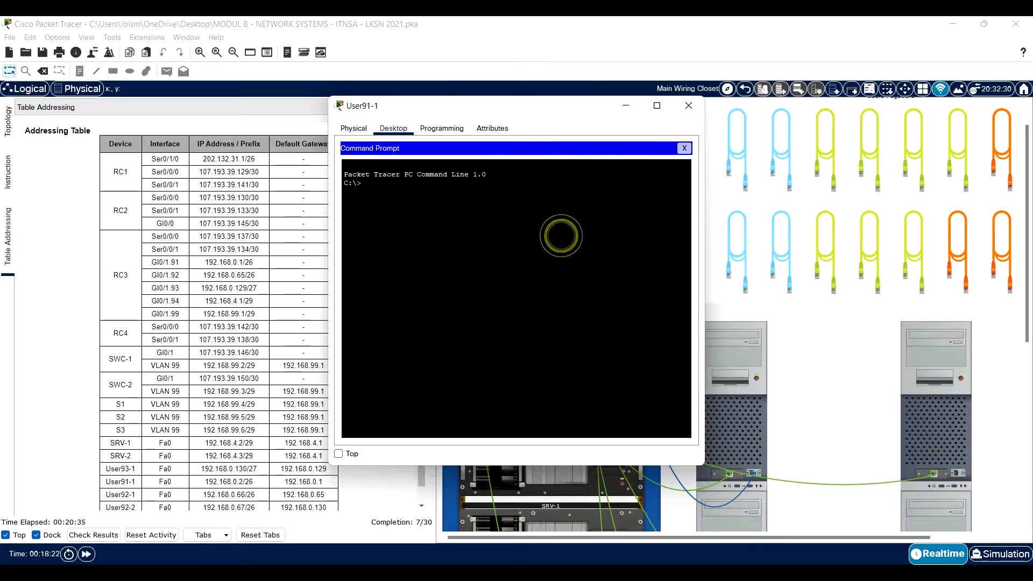
click(683, 148)
Step: Start a terminal session from User91-1 to RC4 with the default port settings and enter privileged mode
click(527, 168)
click(659, 254)
click(587, 278)
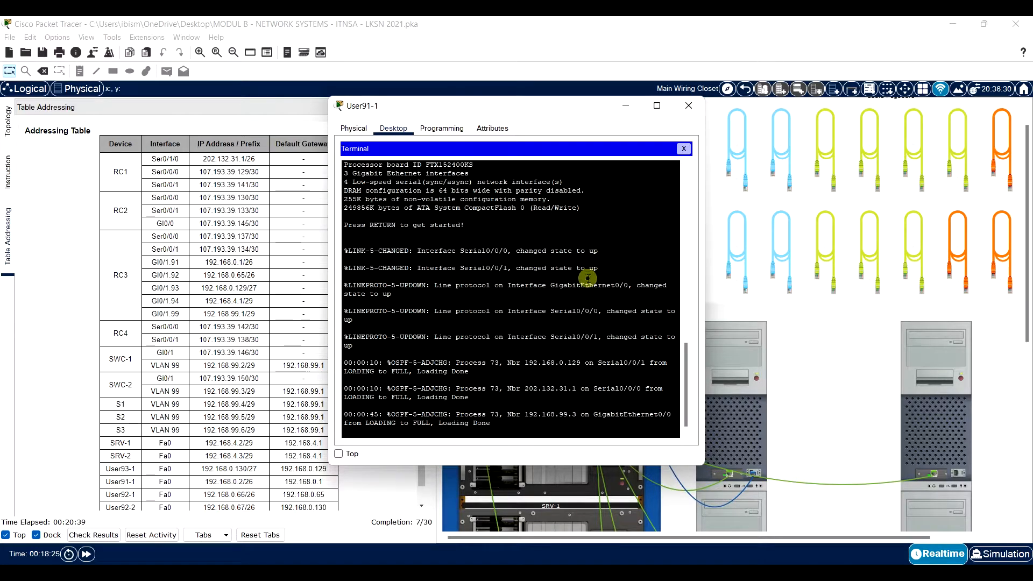
key(Return)
text(en)
key(Return)
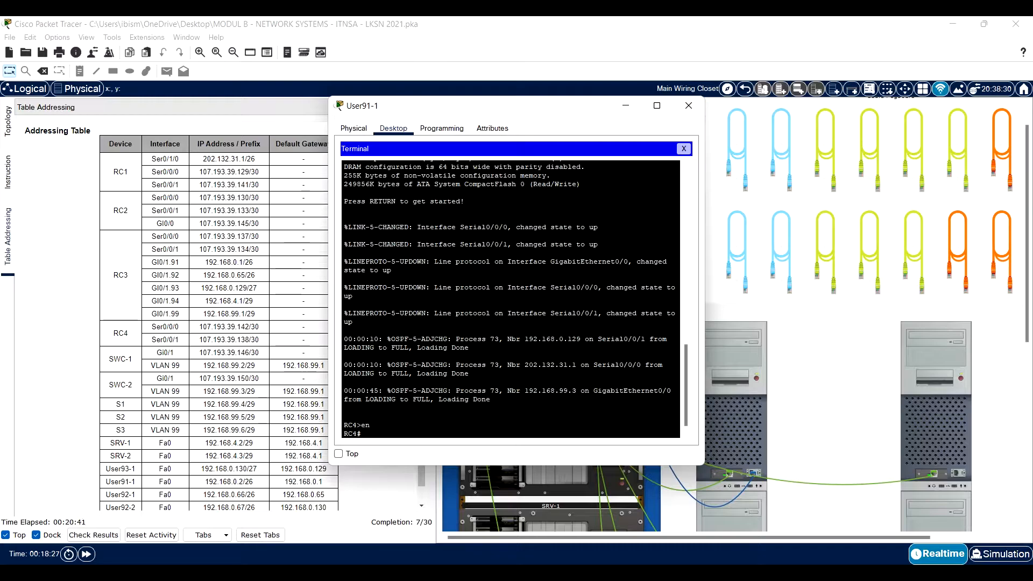
Step: Display the serial sections of RC4's running configuration, compare both serial addresses with the addressing table, and close the session
text(sh run | sec Seri)
key(Tab)
key(Return)
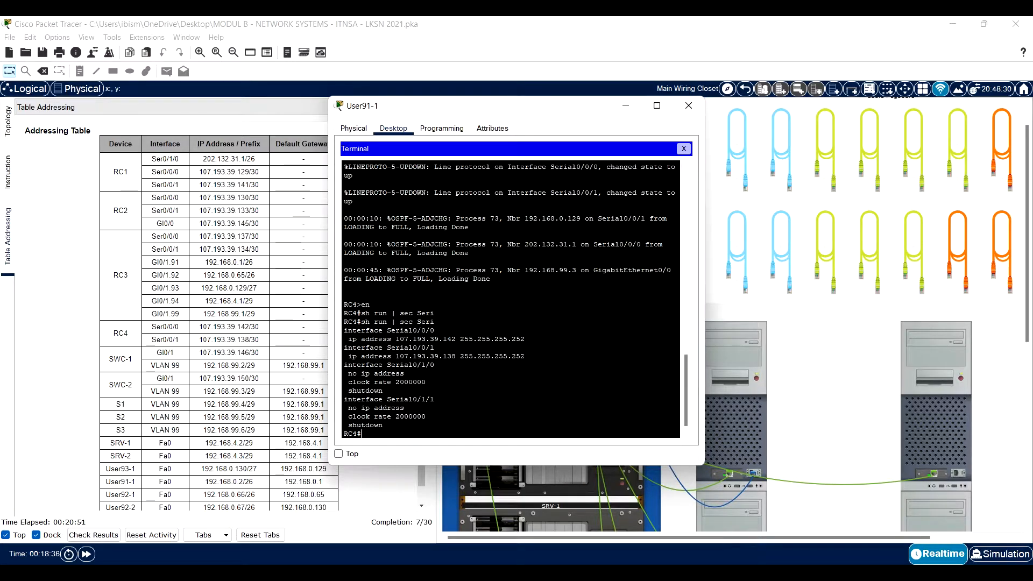
drag(525, 339, 408, 339)
click(339, 454)
drag(525, 356, 409, 356)
drag(257, 339, 225, 339)
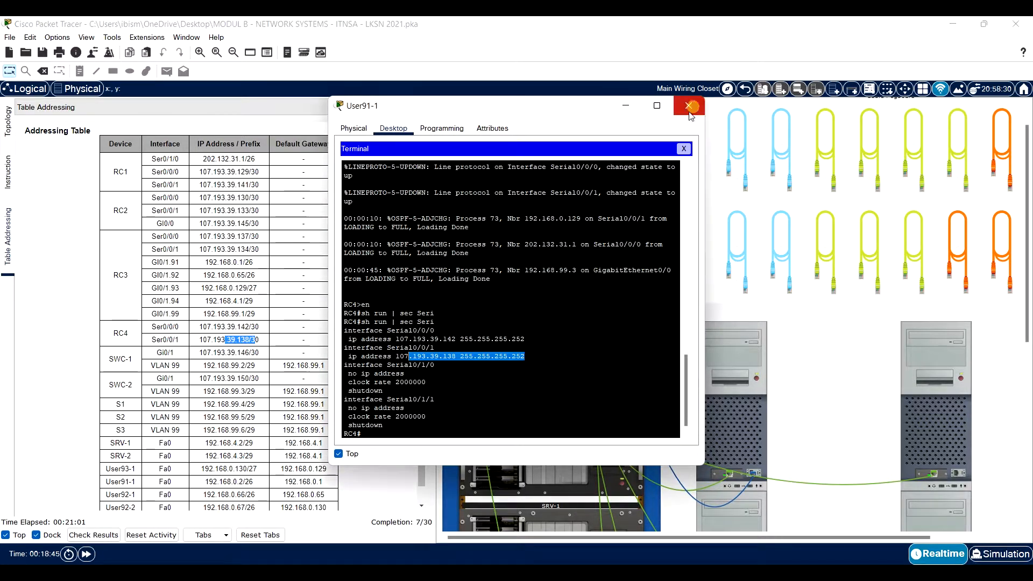
click(688, 106)
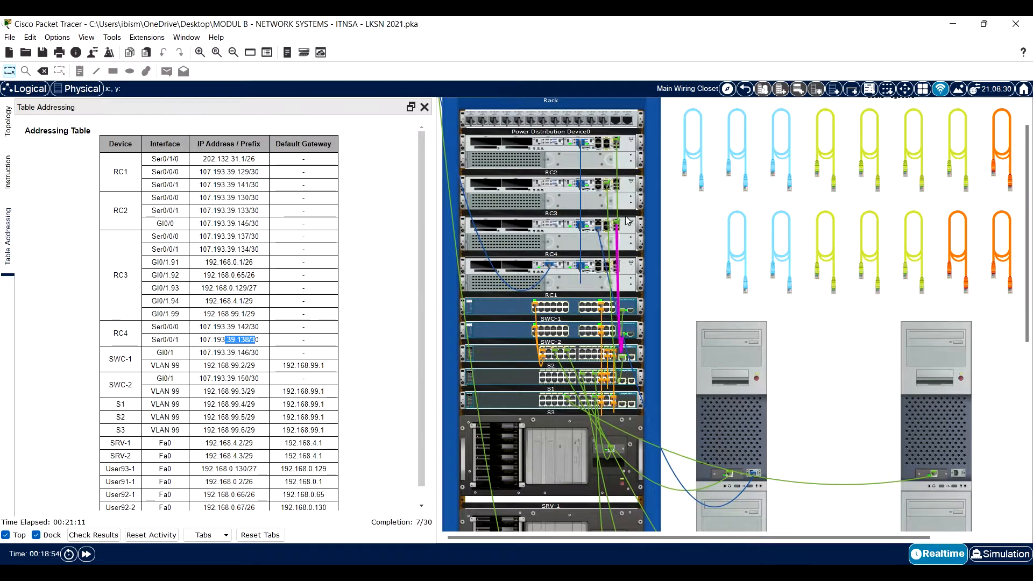
right_click(502, 307)
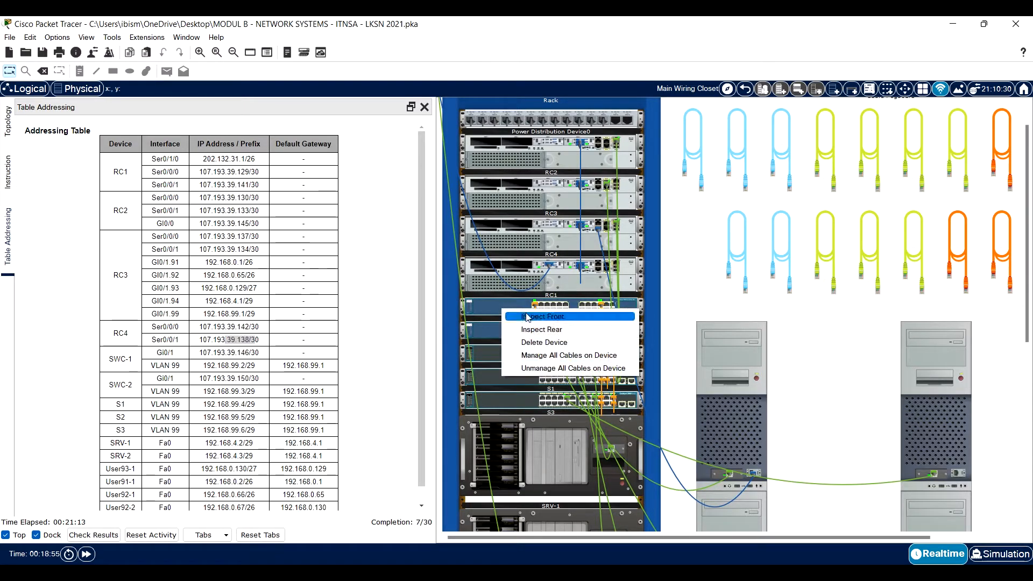
click(535, 330)
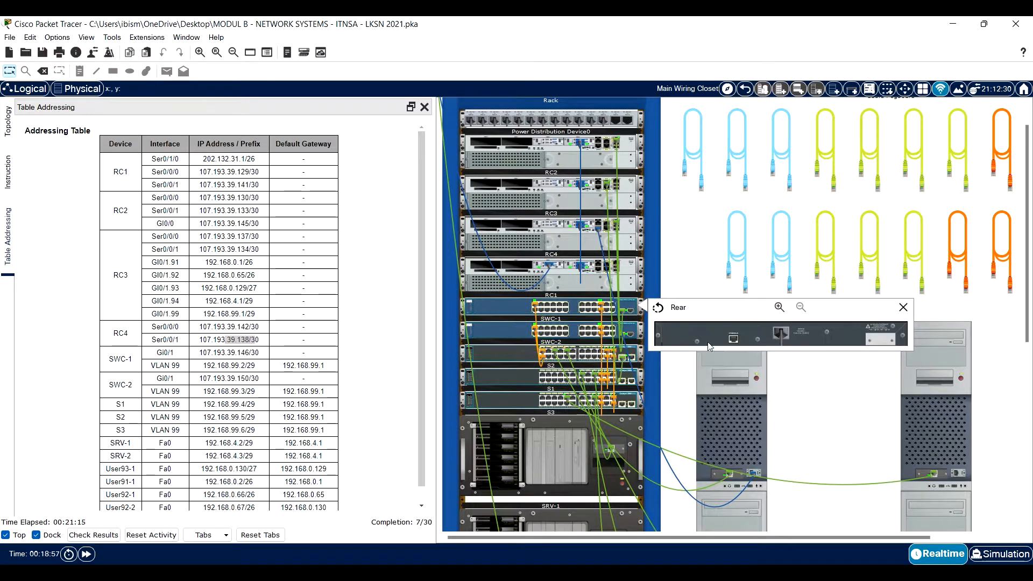
click(903, 307)
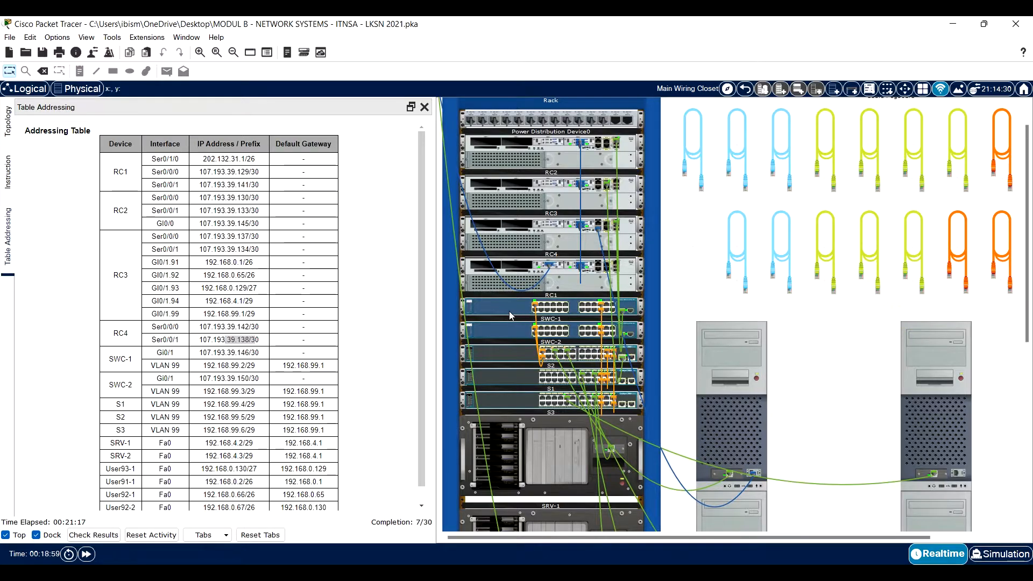
Step: Show the rear of SWC-1 and move the console cable from RC4 to its console port
right_click(511, 314)
click(538, 331)
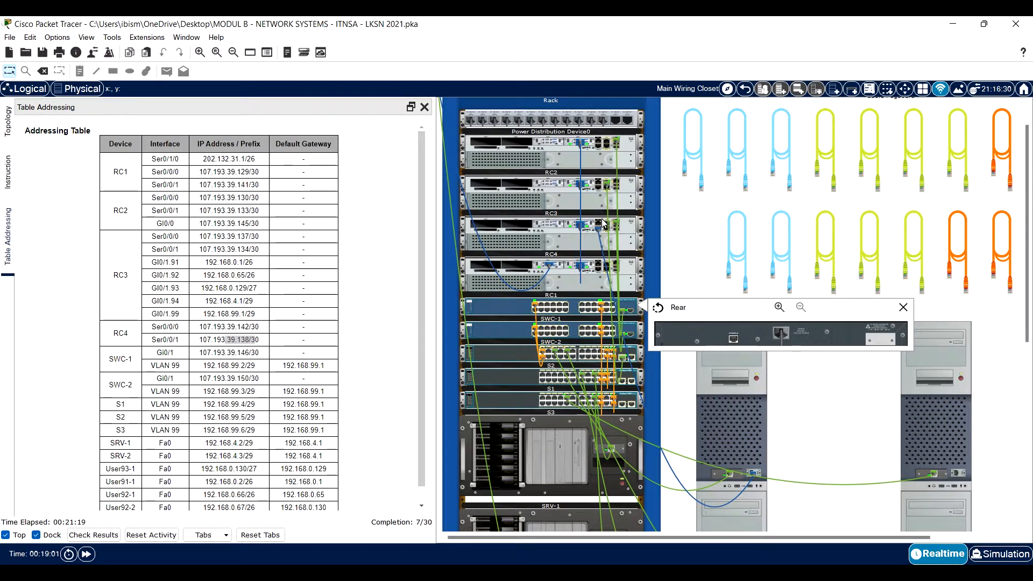
drag(599, 227, 734, 339)
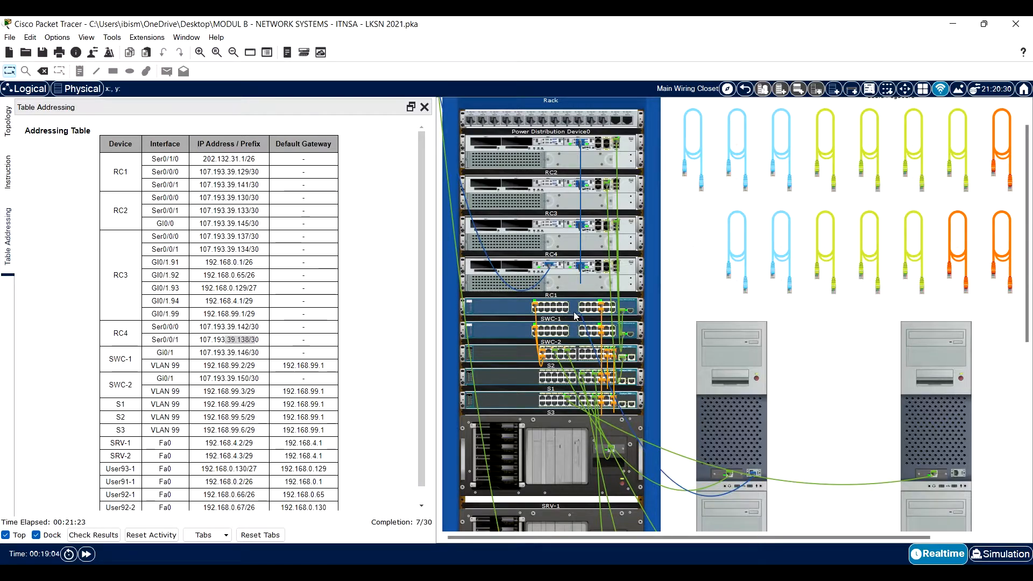
Step: Start a terminal session from User91-1 to SWC-1 with the default port settings and enter privileged mode
click(717, 356)
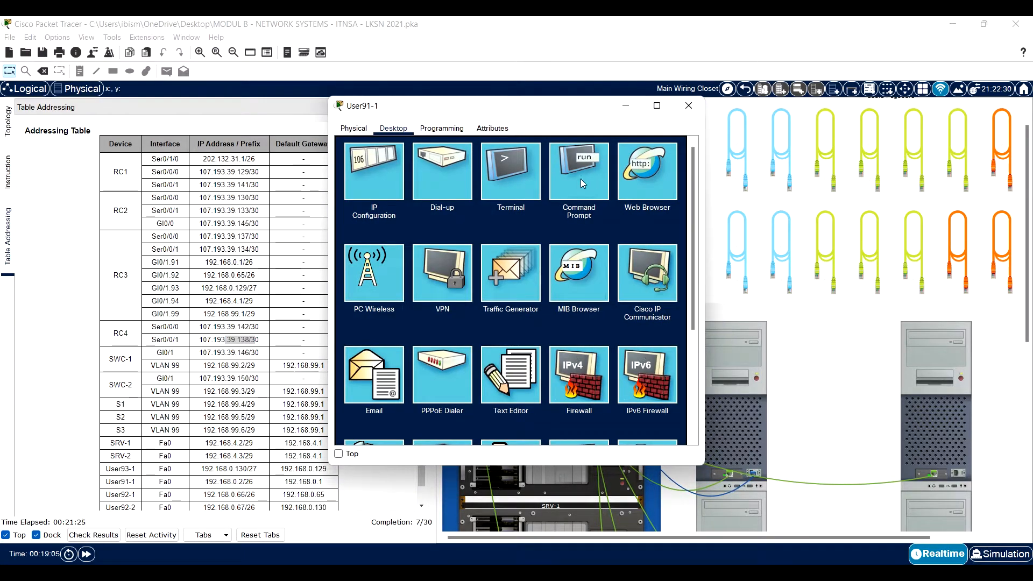
click(507, 182)
click(659, 256)
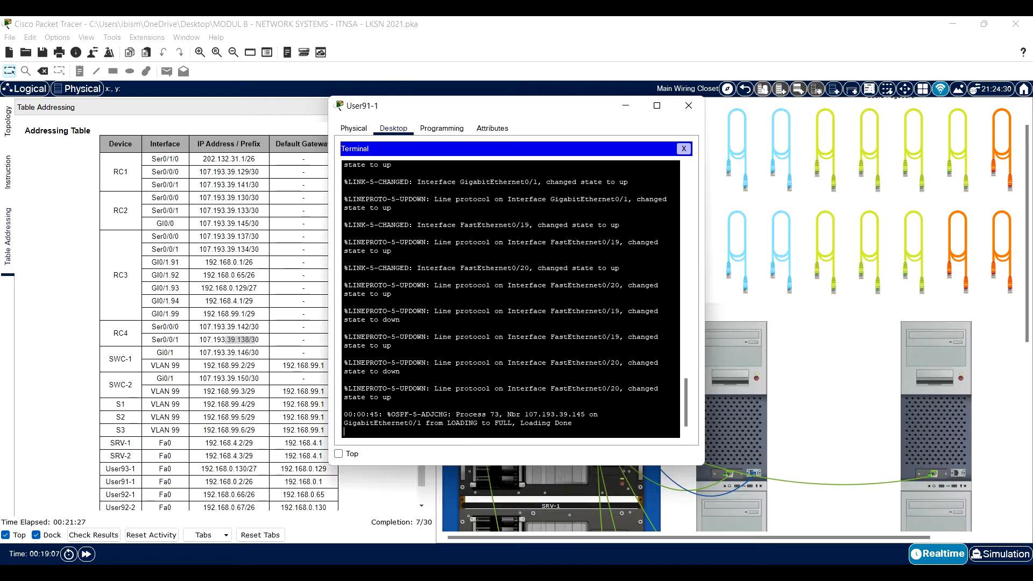
key(Return)
text(en)
key(Return)
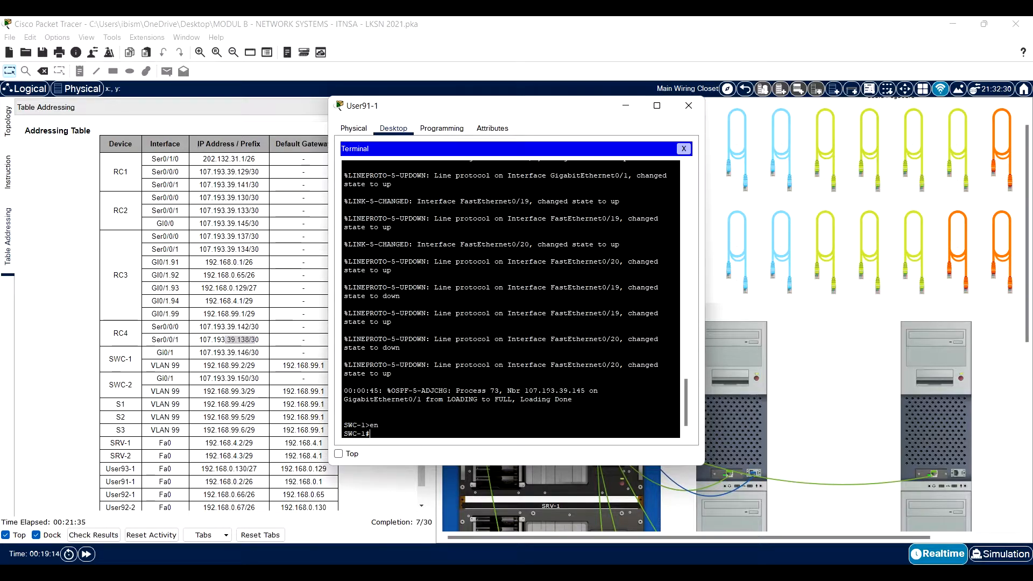
Step: Display the Giga sections of SWC-1's running configuration and check GigabitEthernet0/1's address and mask, keeping the window on top
text(sh run | sec Giga)
key(Return)
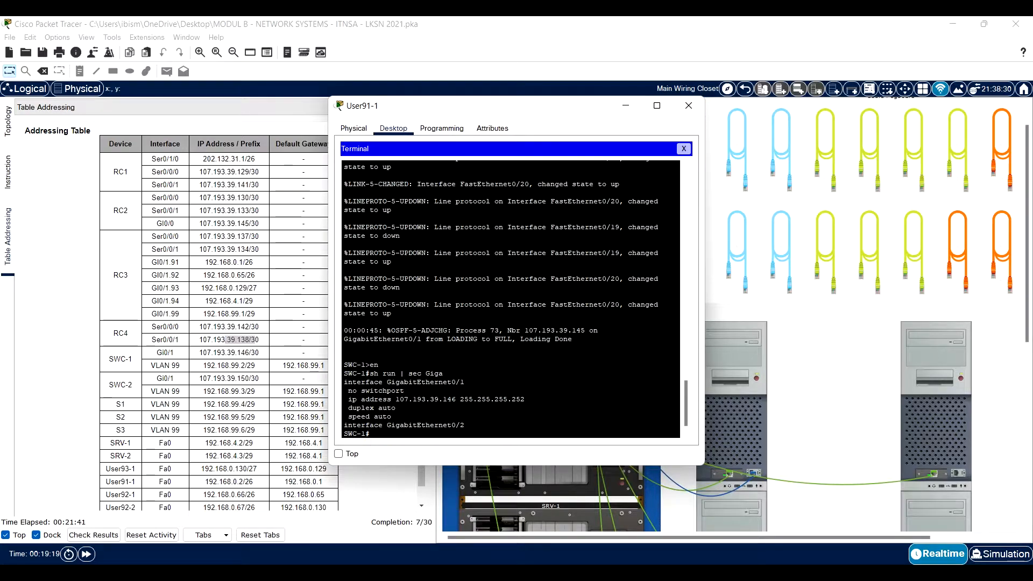
click(338, 454)
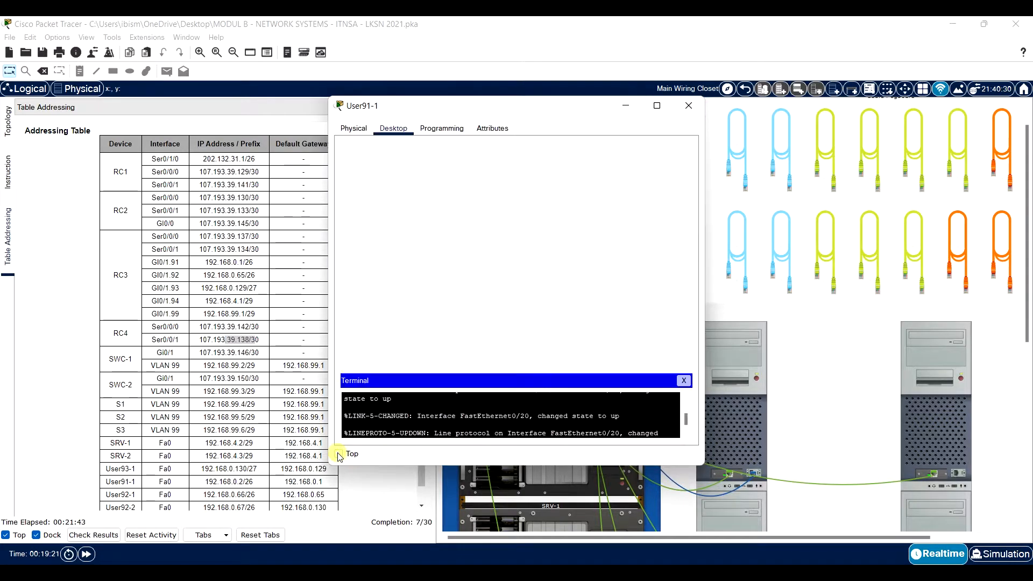
drag(525, 399, 392, 399)
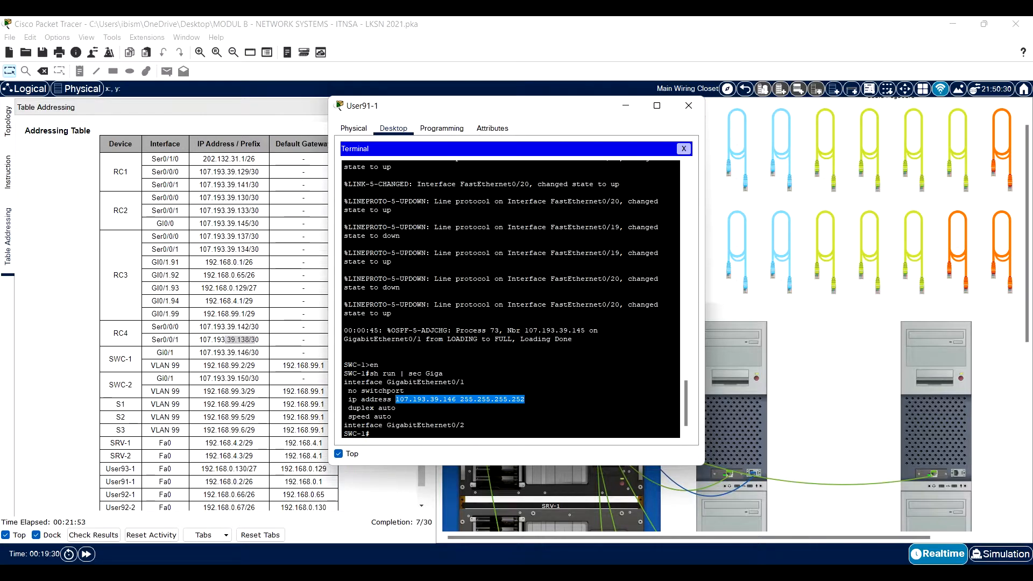
click(480, 372)
click(406, 433)
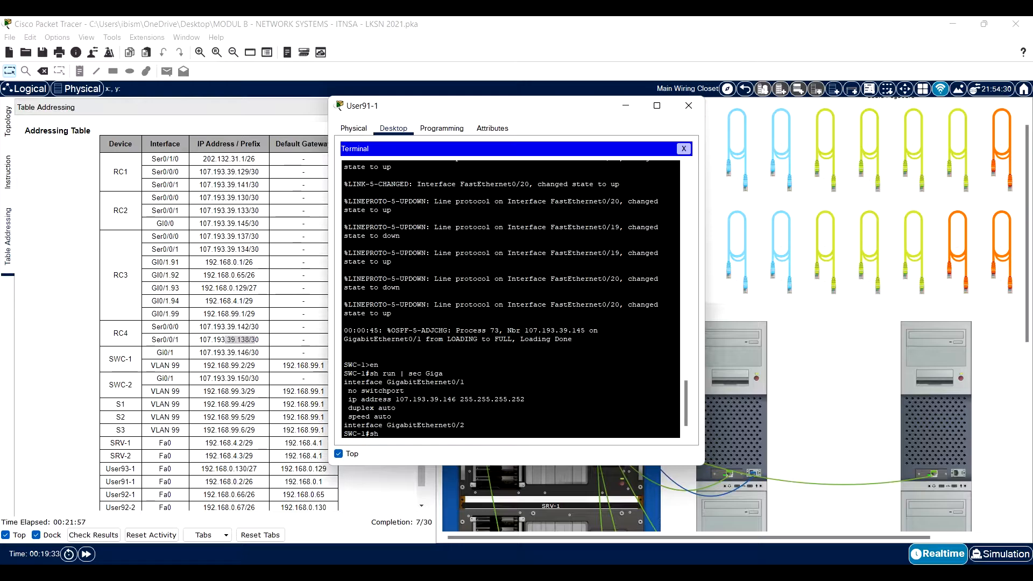
Step: Page through SWC-1's full running configuration to examine its VLAN interface section, and stop the listing
text(sh run)
key(Return)
key(space)
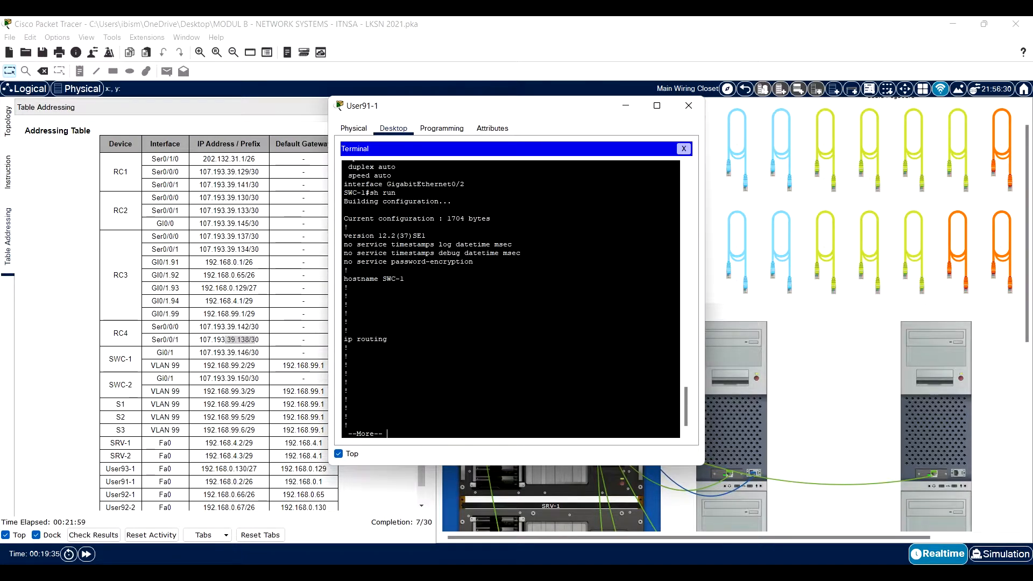
key(space)
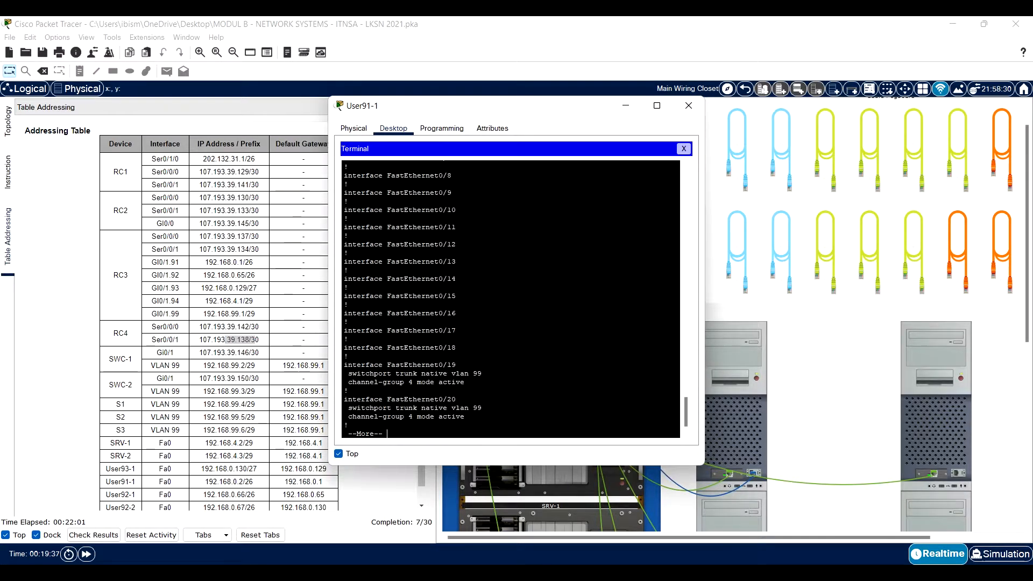
key(Return)
key(Return)
key(Return)
key(Return)
key(Return)
key(Return)
key(Return)
key(Return)
key(Return)
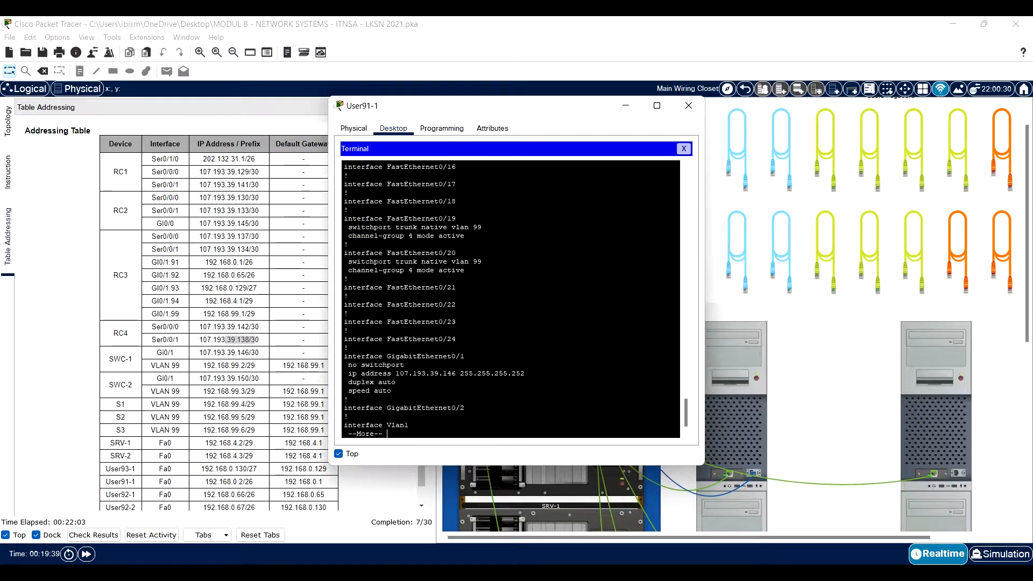
key(Return)
key(Return)
key(Return)
key(Return)
key(Return)
key(Return)
key(Return)
key(Return)
key(Return)
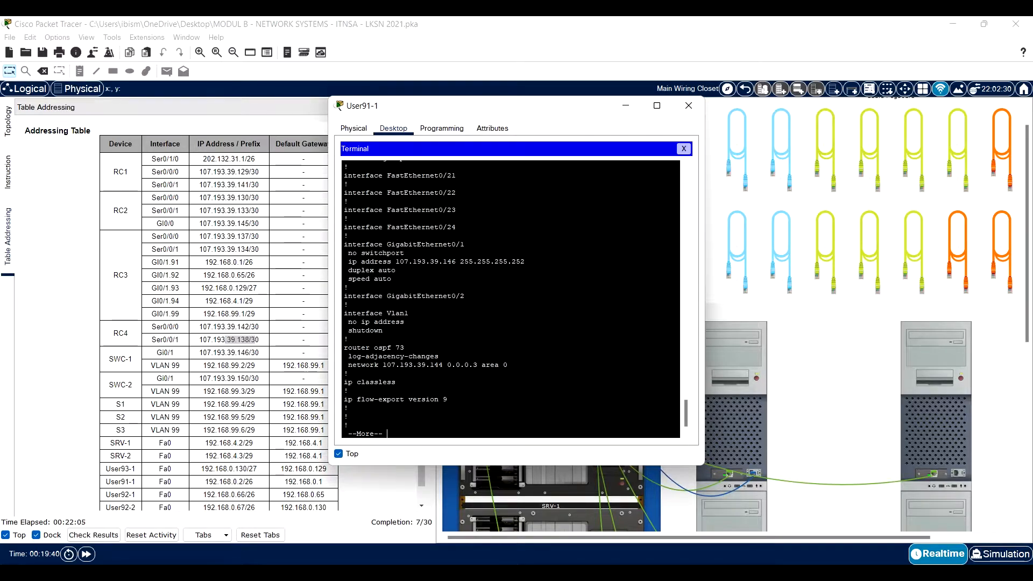
drag(344, 285, 404, 304)
key(ctrl+c)
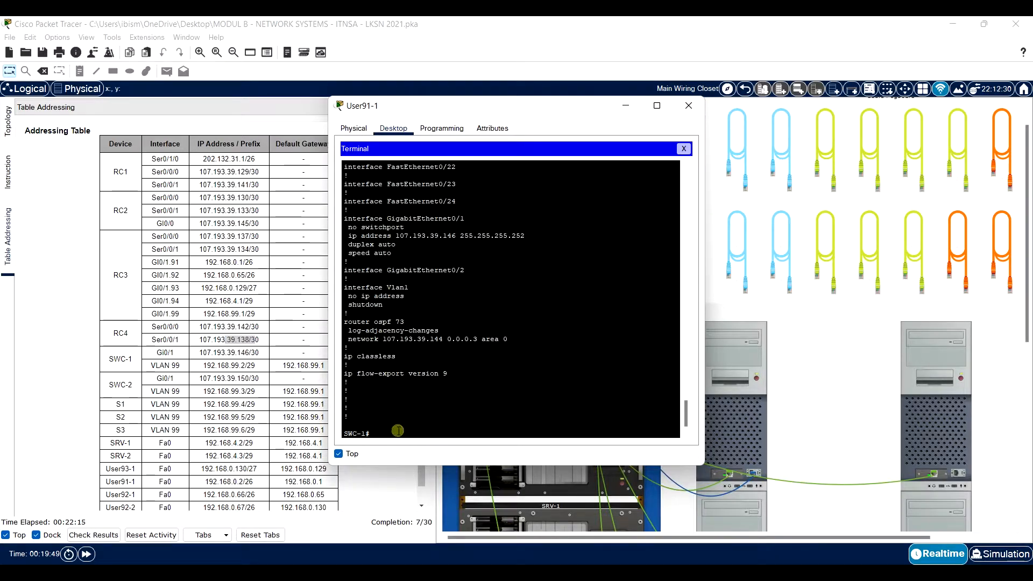
Step: Display only the Vlan sections of SWC-1's running configuration
text(sh run sec | sec)
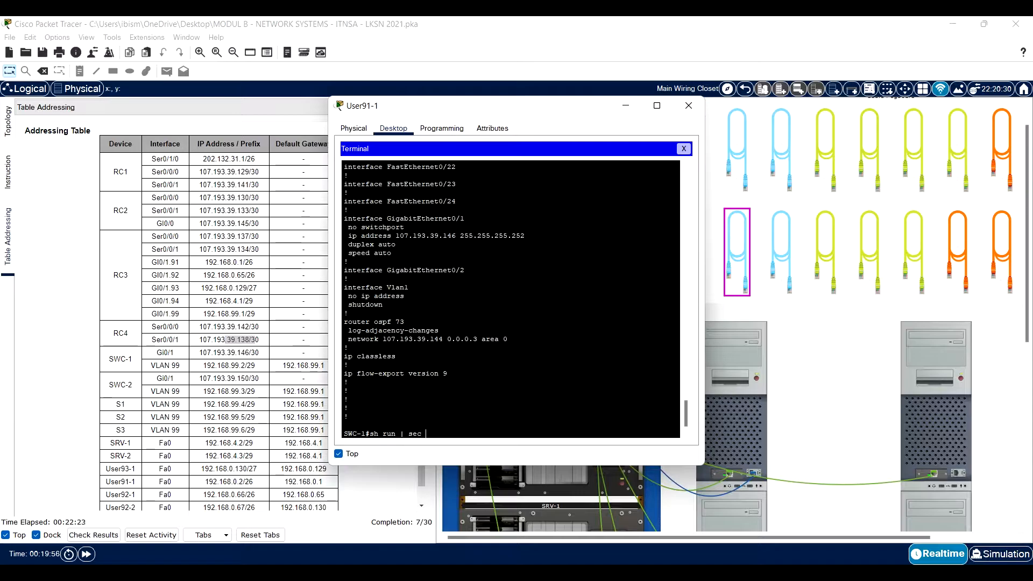
text( Vlan)
key(Return)
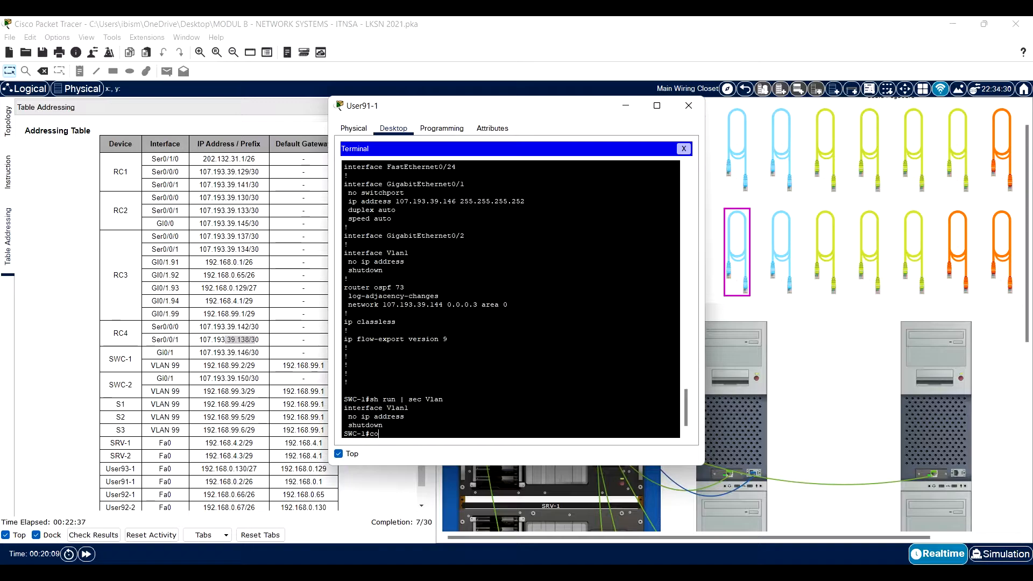
Step: Enter global configuration mode on SWC-1
text(nf)
key(Tab)
text(e ter)
key(Tab)
key(Return)
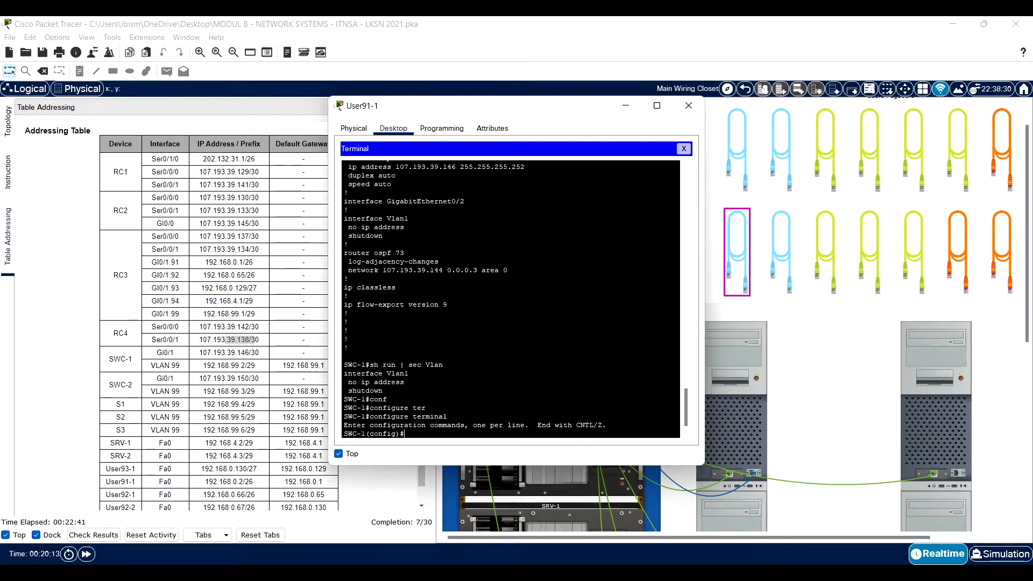
Step: Open the VLAN 99 interface for configuration on SWC-1
text(inter)
key(Tab)
text(Vl)
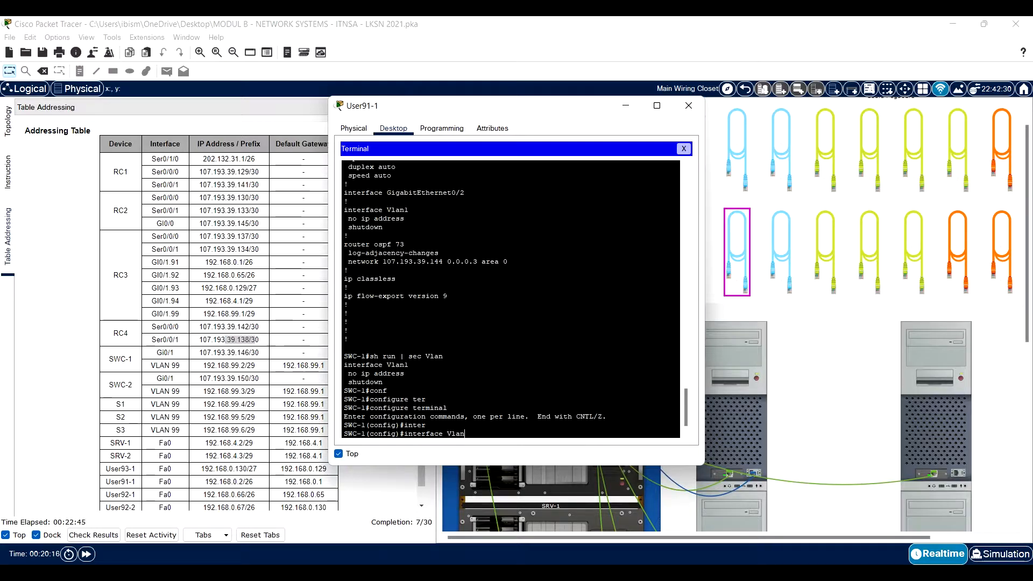
key(BackSpace)
key(BackSpace)
key(BackSpace)
key(BackSpace)
text(vl?)
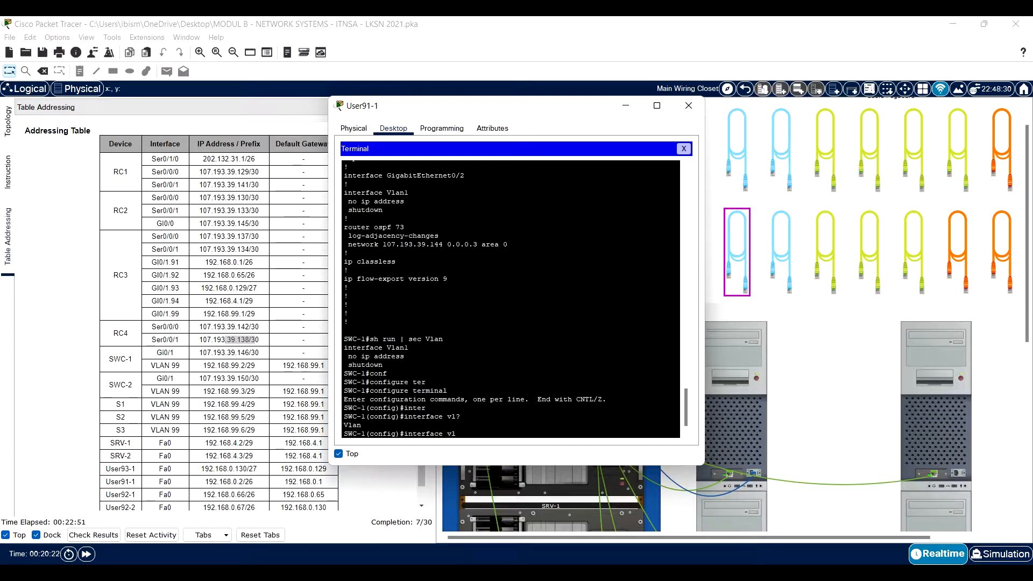
text(an 99)
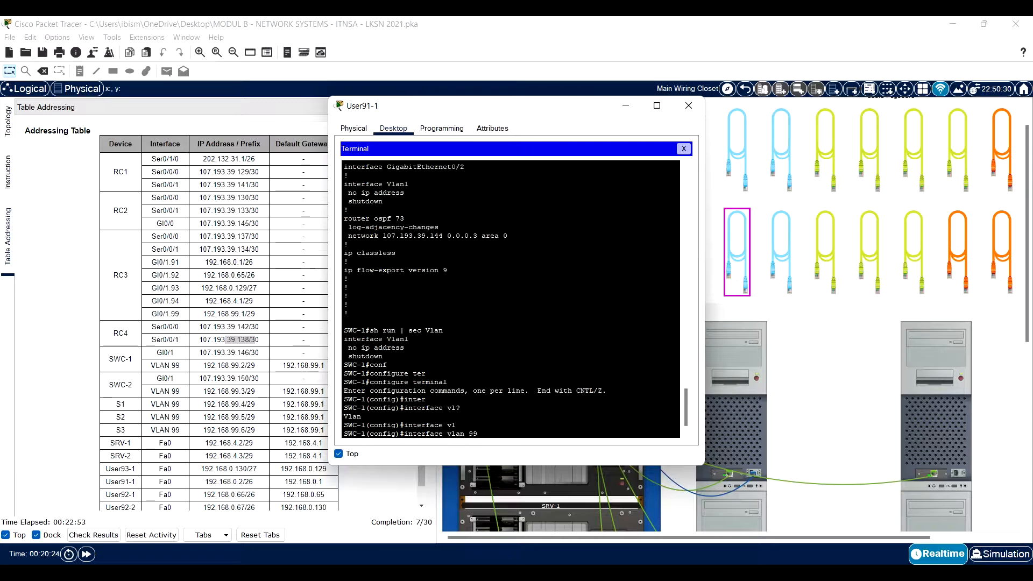
key(Return)
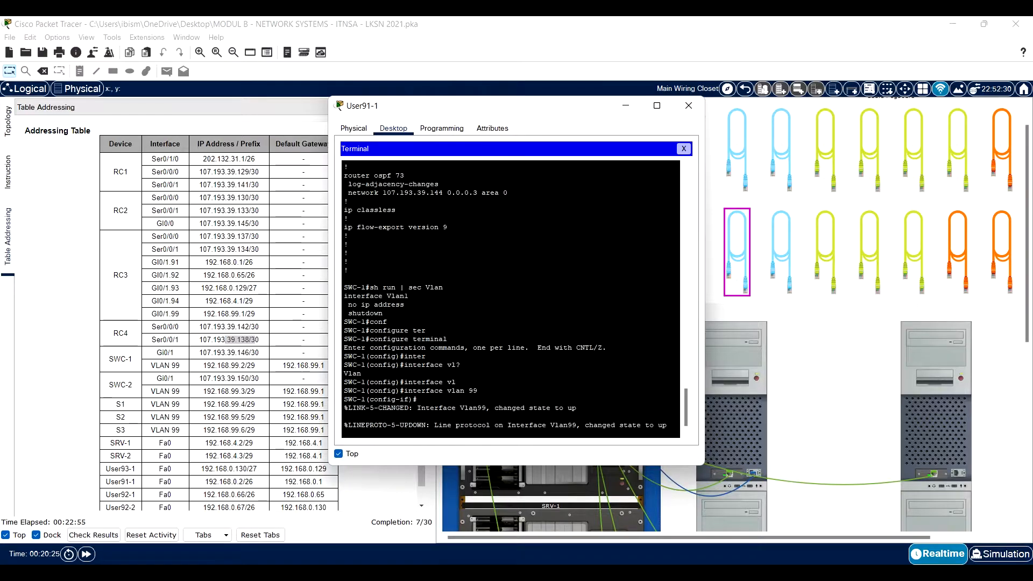
key(Return)
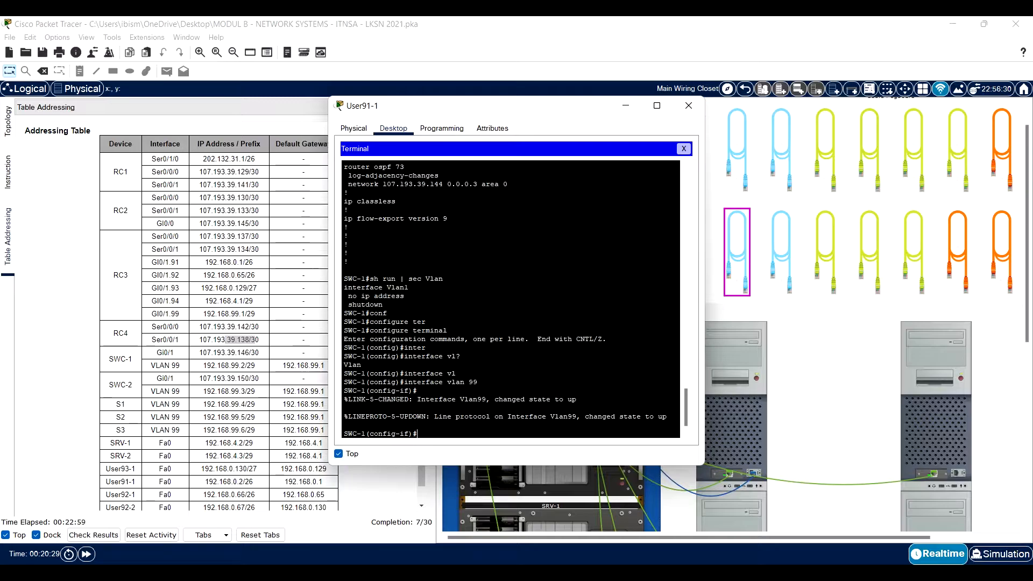
Step: Assign the IP address 192.168.39.146 with mask 255.255.255.252 to SWC-1's VLAN 99 interface
text(ip add)
key(Tab)
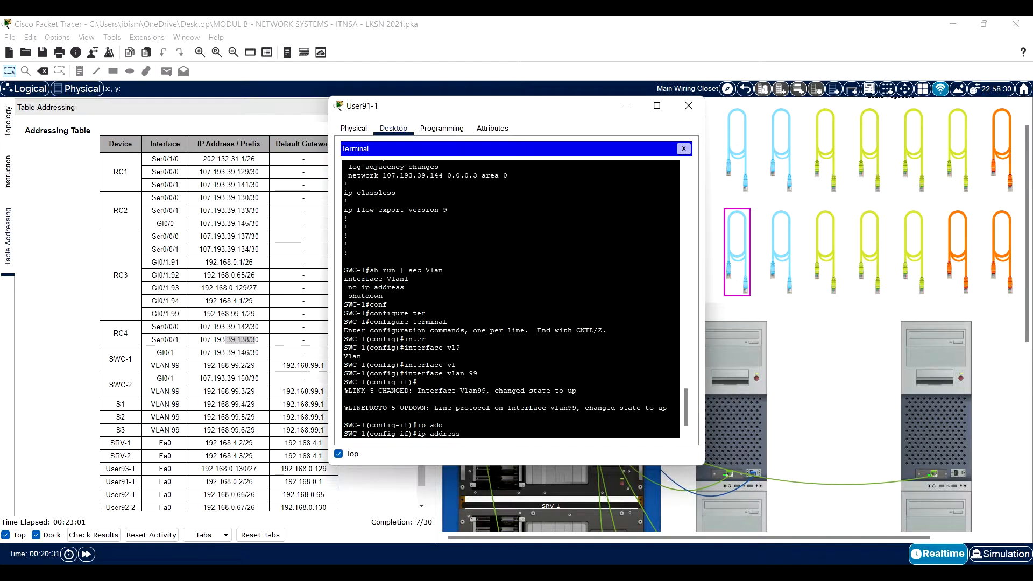
text(192.168.39.)
text(146 255.255.255.252)
key(Return)
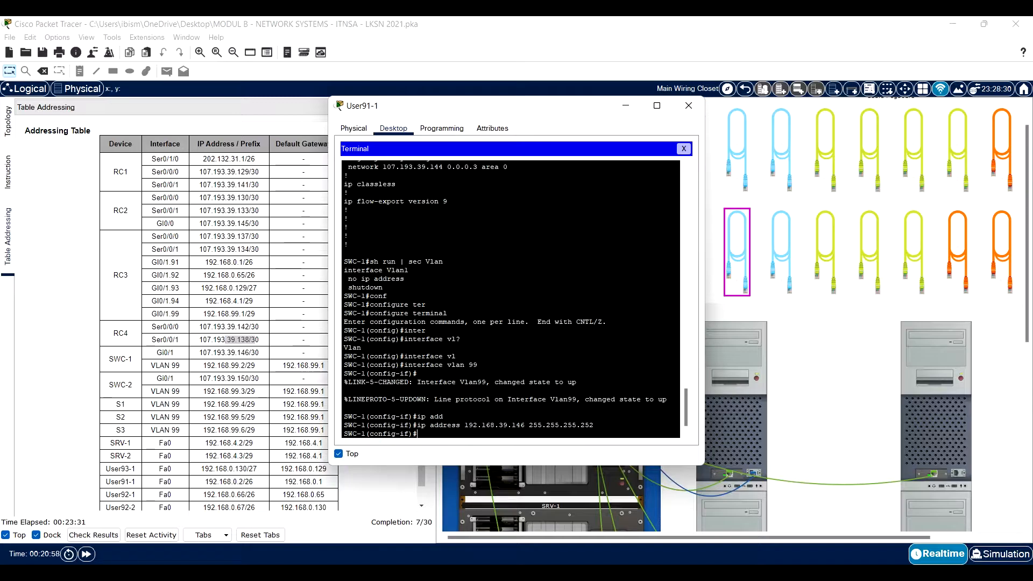
Step: Check SWC-1's VLAN 99 row in the addressing table and remove the wrong 192.168.39.146 address from the interface
click(239, 391)
double_click(239, 391)
drag(246, 364, 225, 365)
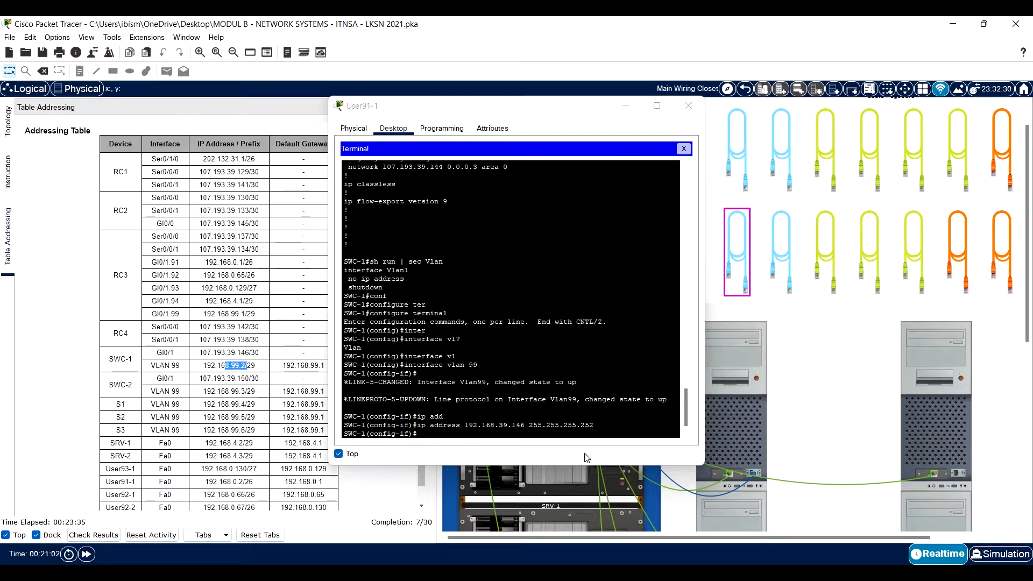
drag(528, 424, 473, 423)
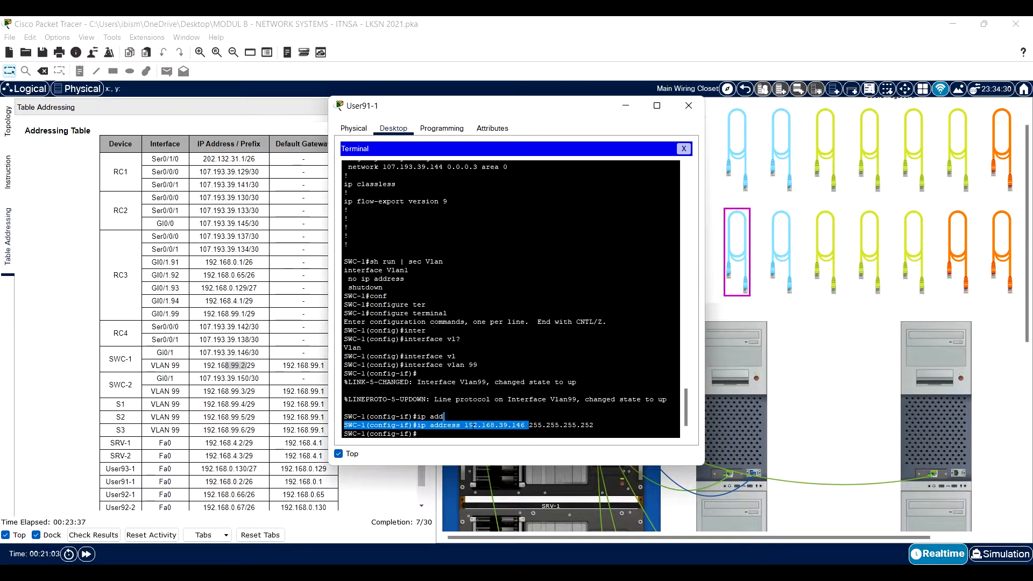
click(472, 426)
key(Up)
text(no)
key(Return)
Step: Assign the IP address 192.168.99.2 to SWC-1's VLAN 99 interface and close the User91-1 window
key(Up)
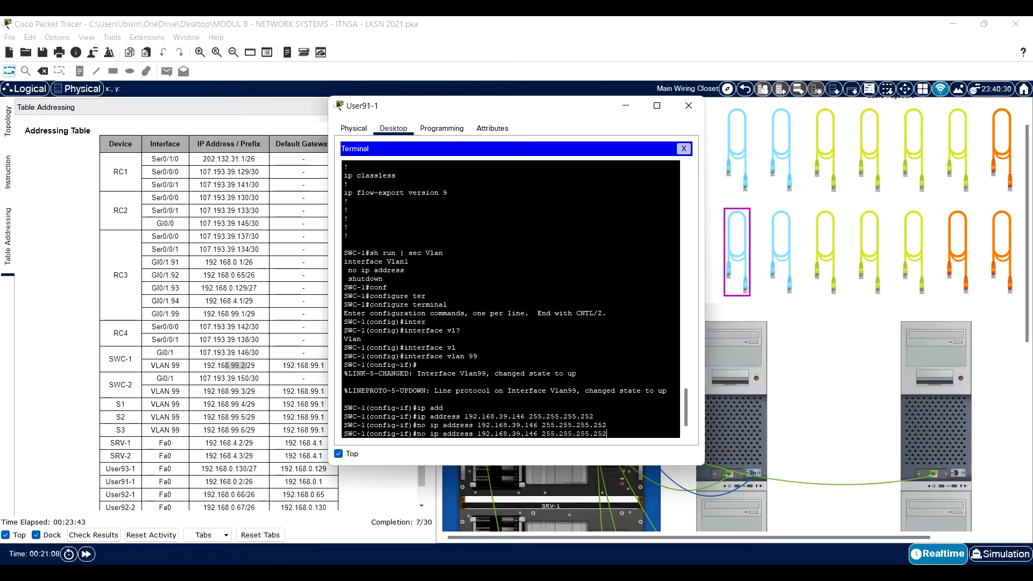
key(BackSpace)
key(BackSpace)
key(BackSpace)
key(BackSpace)
key(BackSpace)
key(BackSpace)
text(99.2)
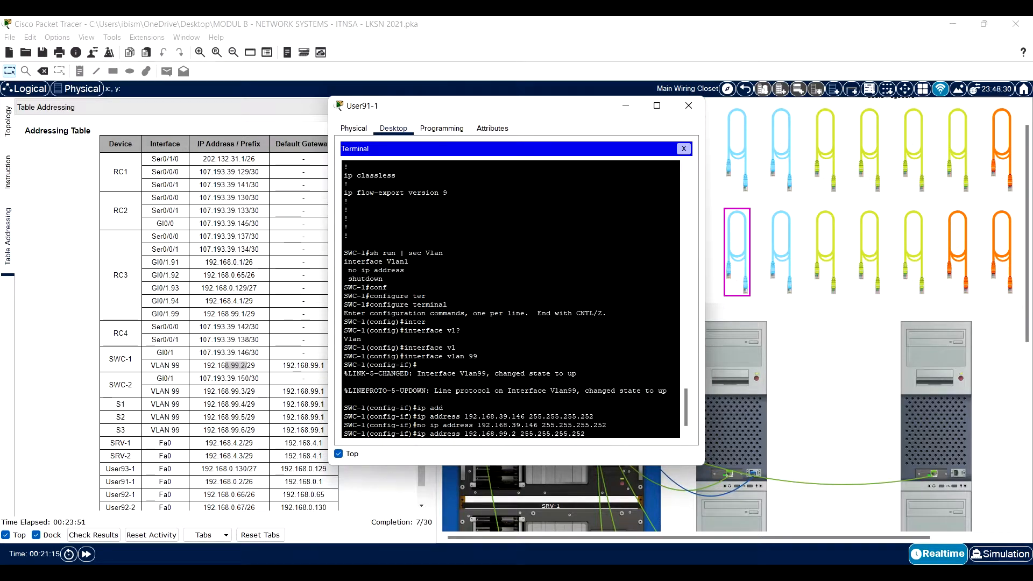
scroll(430, 408, up, 2)
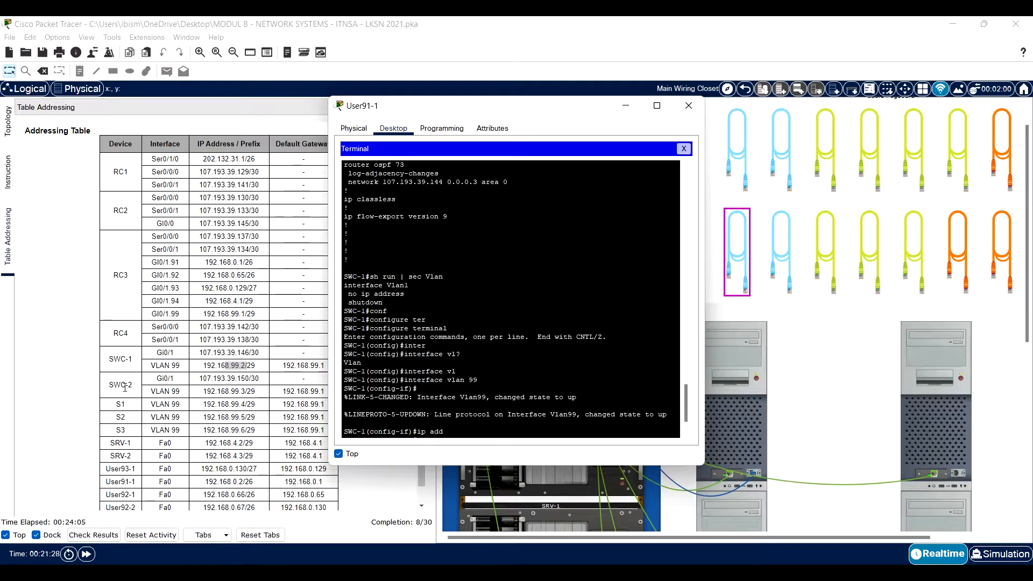
drag(550, 116, 652, 110)
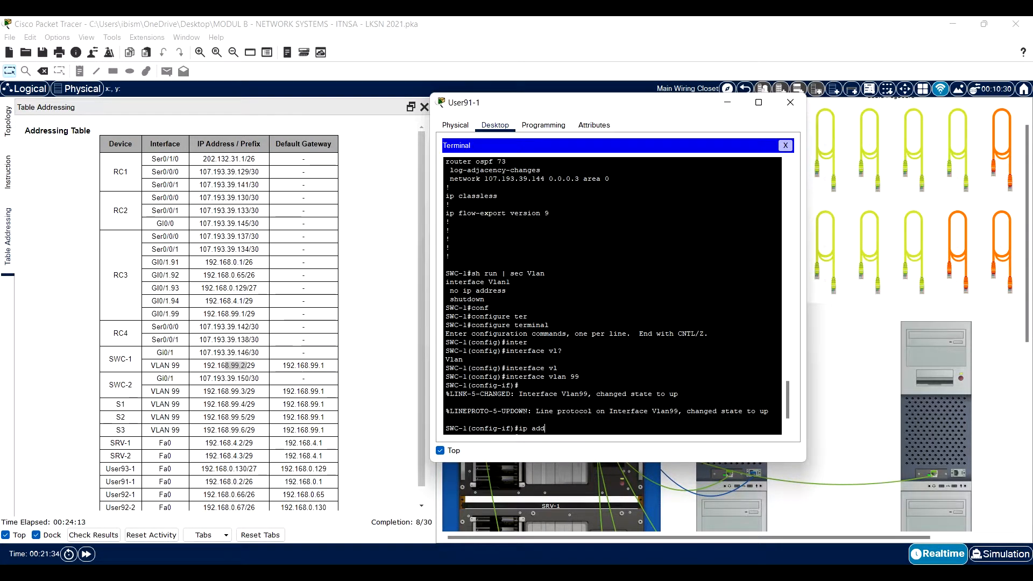
click(789, 104)
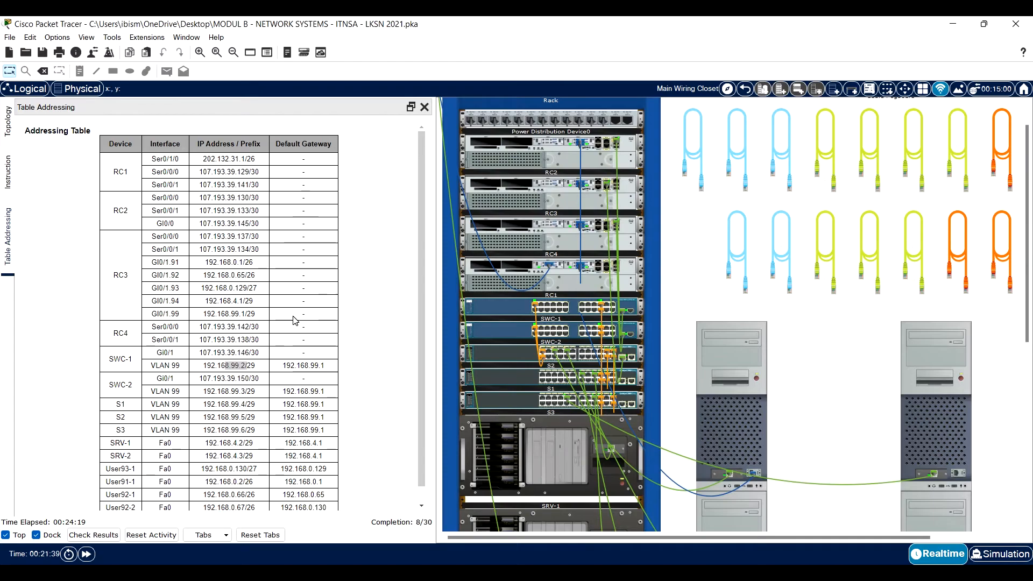
Step: Inspect the rear of SWC-1 and SWC-2 and move the console cable from SWC-1's console port to SWC-2's
click(214, 388)
drag(130, 382, 93, 389)
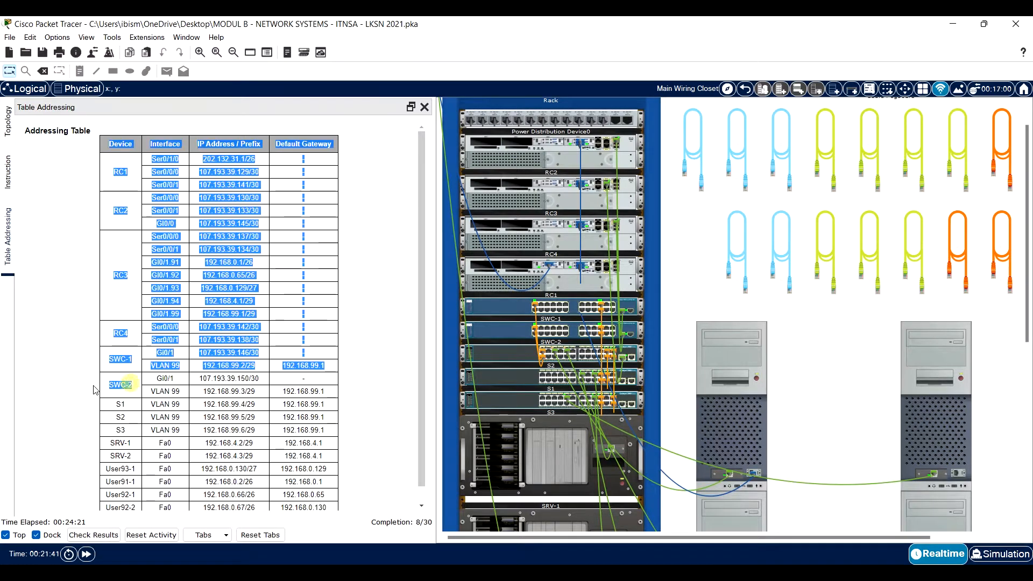
right_click(507, 314)
click(538, 330)
right_click(514, 325)
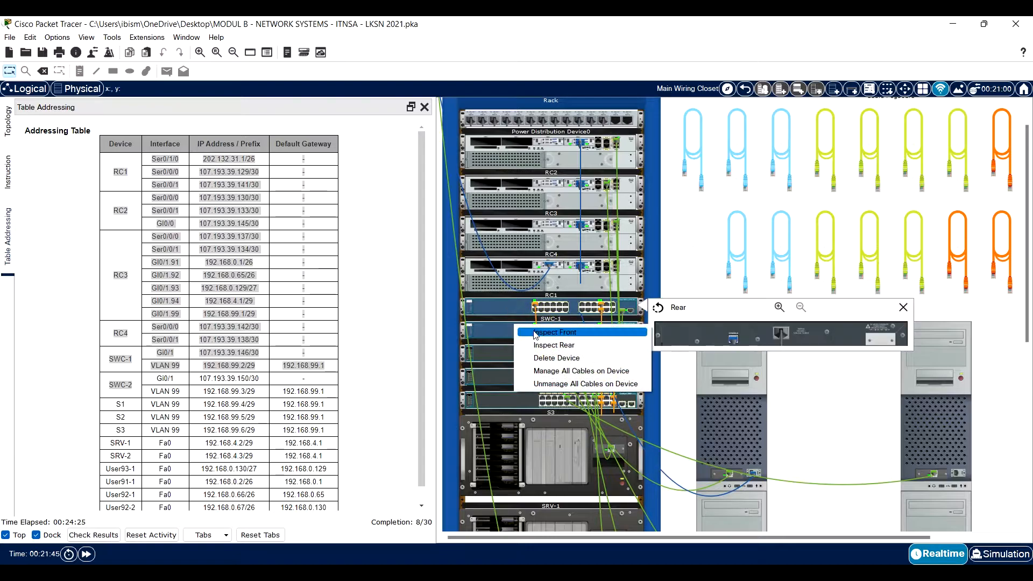
click(554, 345)
click(742, 317)
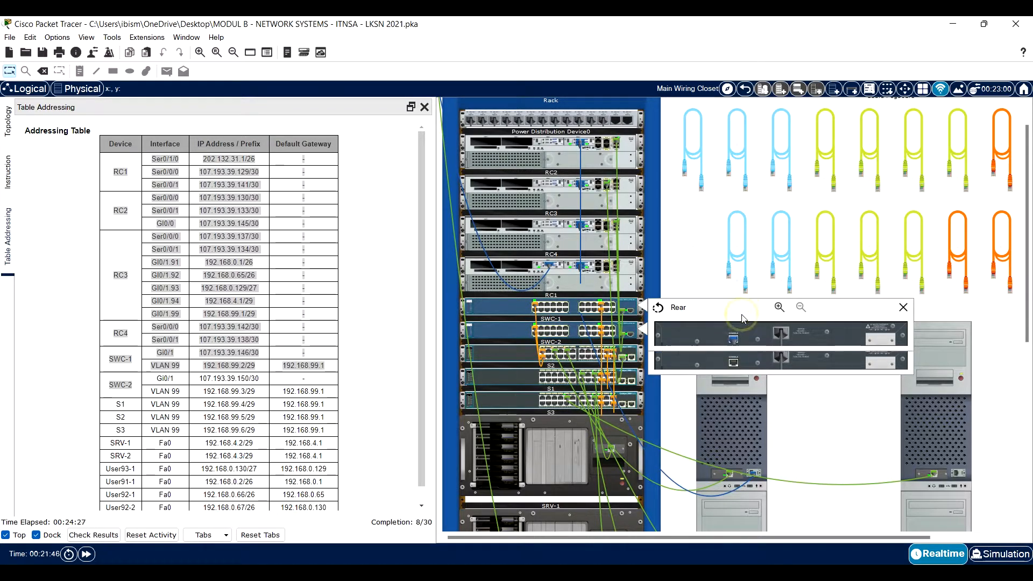
click(733, 338)
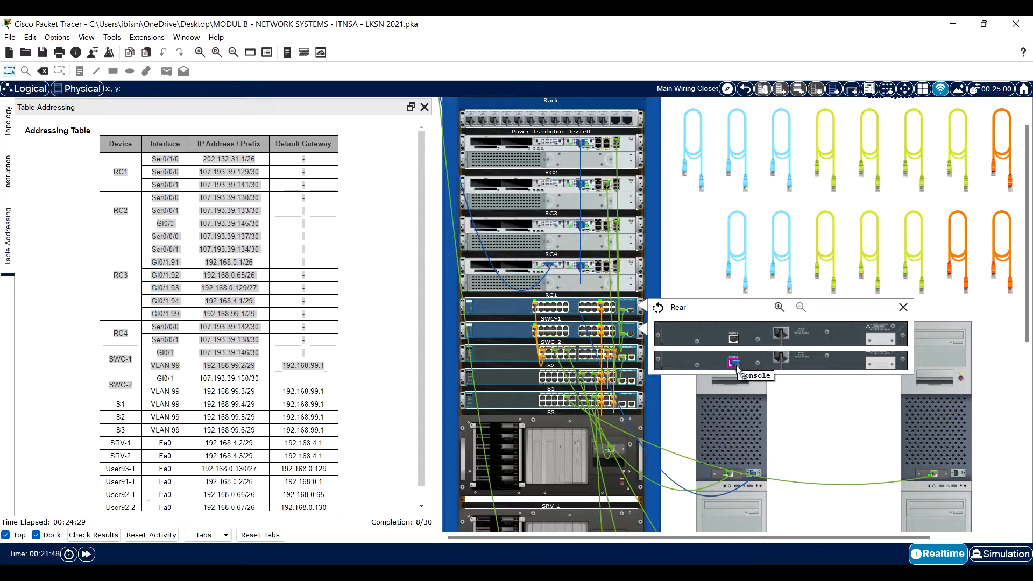
click(736, 364)
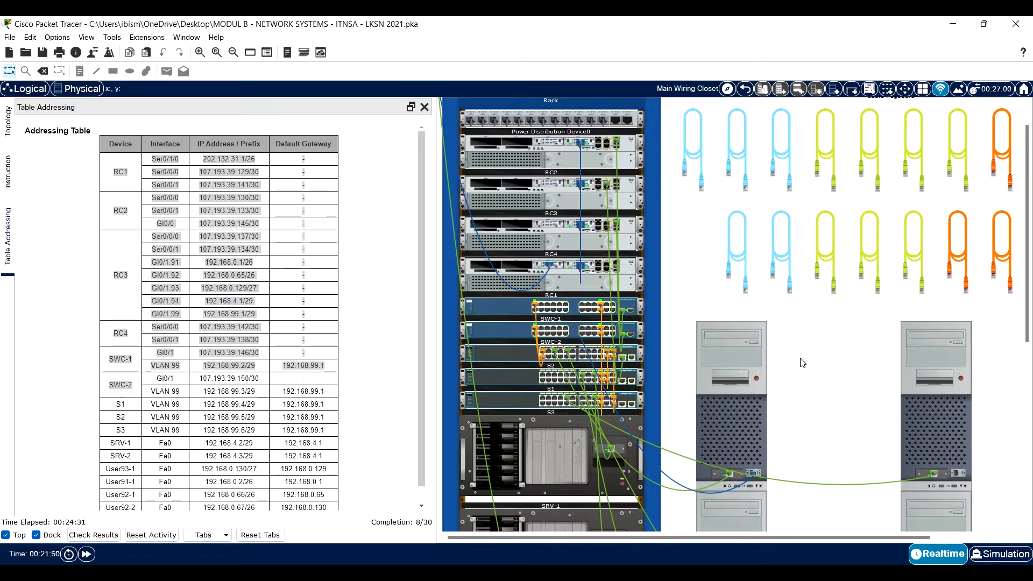
Step: Open a terminal session to SWC-2 on User91-1 with its window clear of the addressing table
click(743, 362)
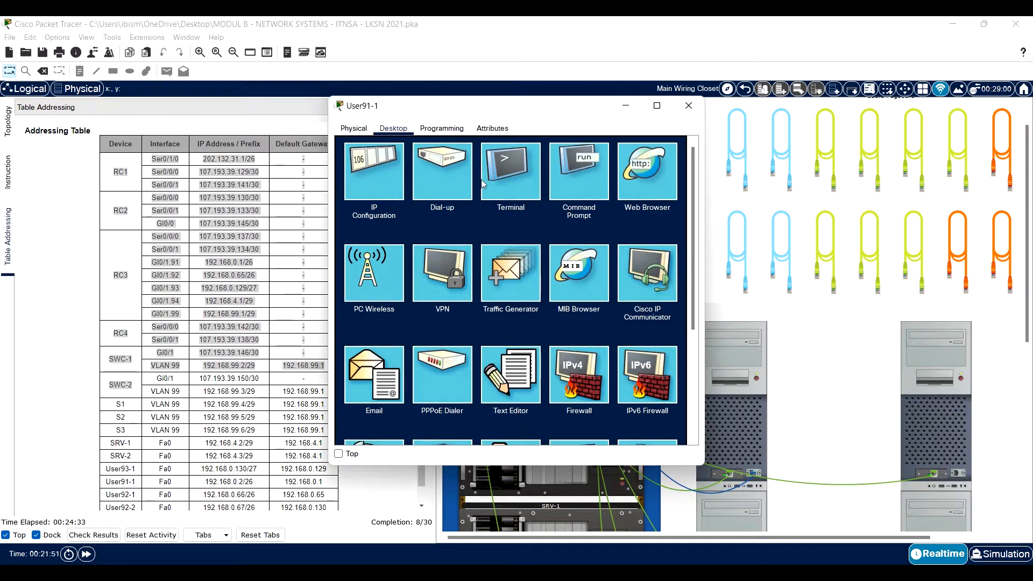
click(530, 166)
drag(566, 109, 772, 83)
click(821, 245)
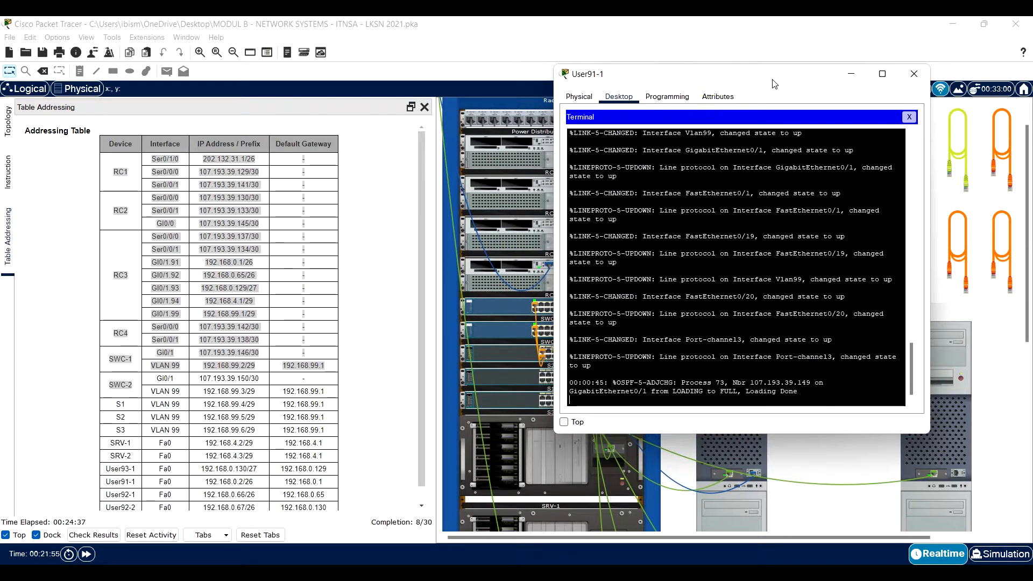
Step: Enter privileged EXEC mode on SWC-2, fast-forwarding the simulation time past the mistyped command's lookup
key(Return)
text(em)
key(Return)
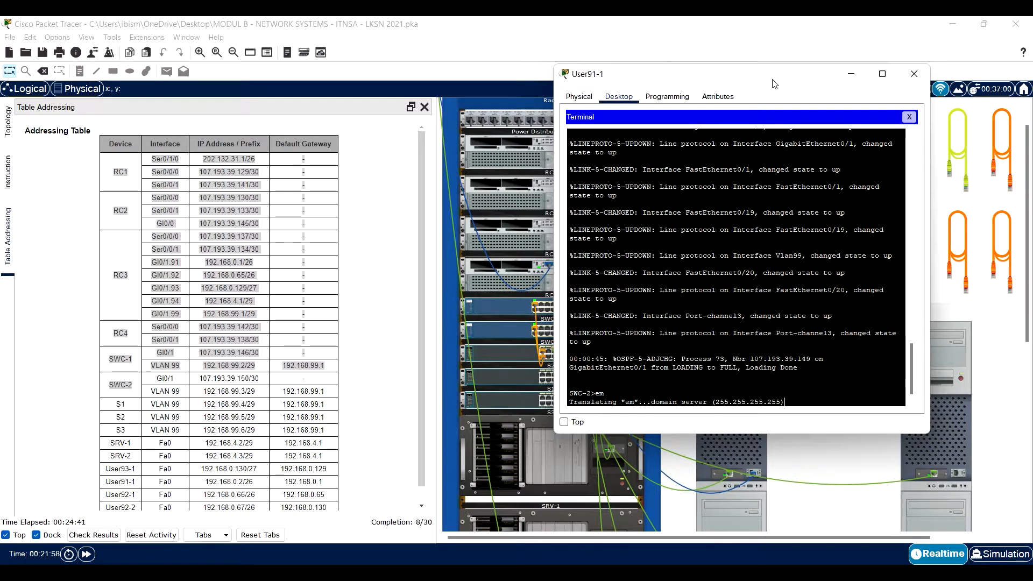
click(83, 556)
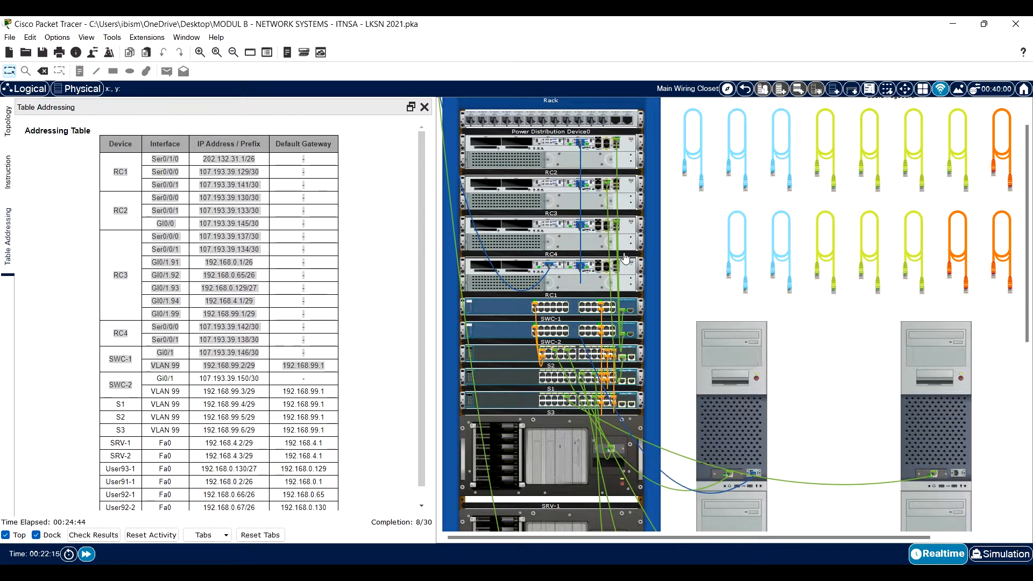
key(alt+Tab)
click(732, 362)
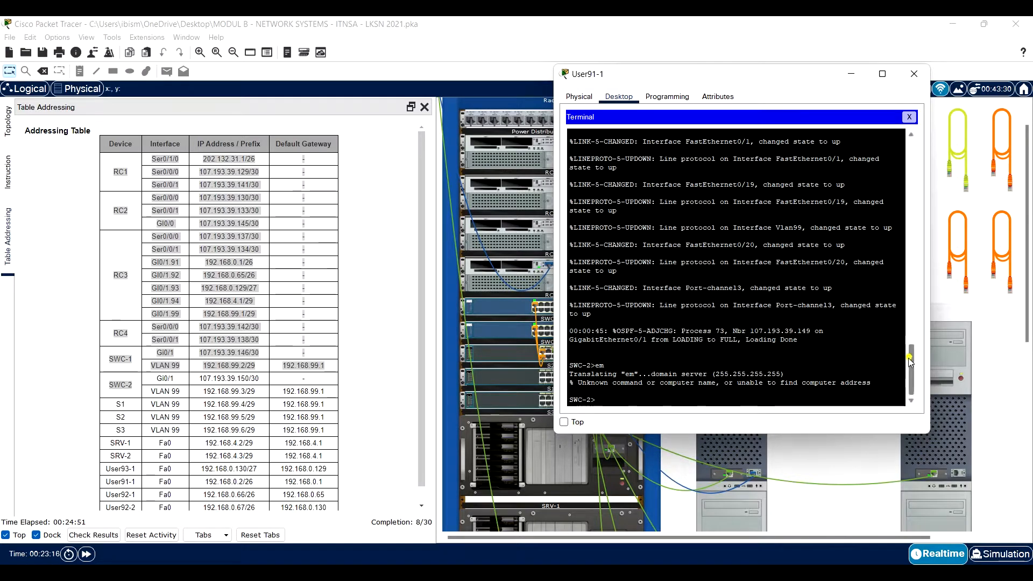
text(en)
key(Return)
Step: Display SWC-2's running configuration, stop the listing, and show only its Vlan sections
text(sh run)
key(Return)
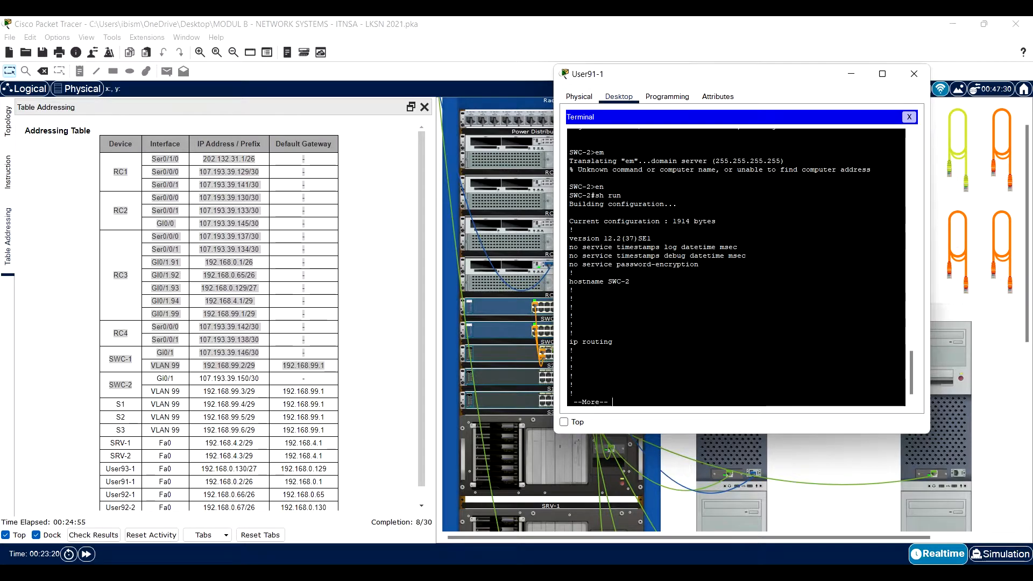
text(q)
text(sh run | sec )
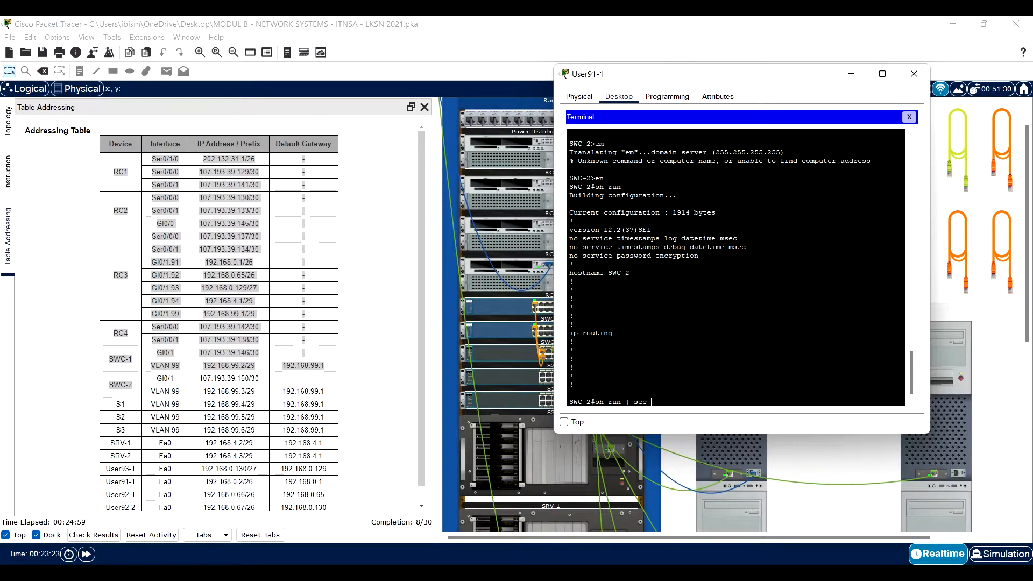
text(Vlan)
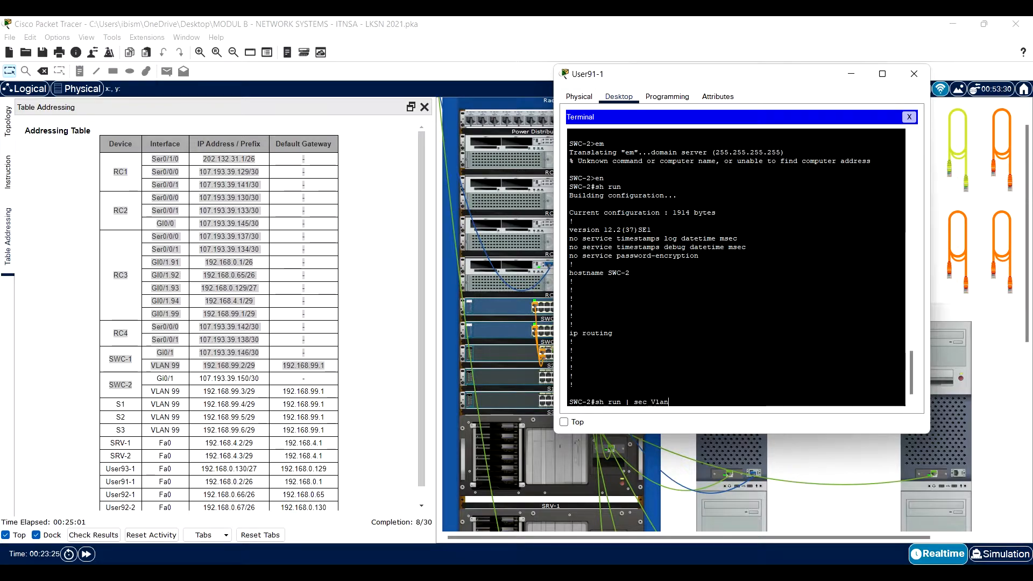
key(Return)
Step: Compare the address and mask of SWC-2's Vlan99 interface with the VLAN 99 entries in the addressing table
drag(737, 393, 655, 393)
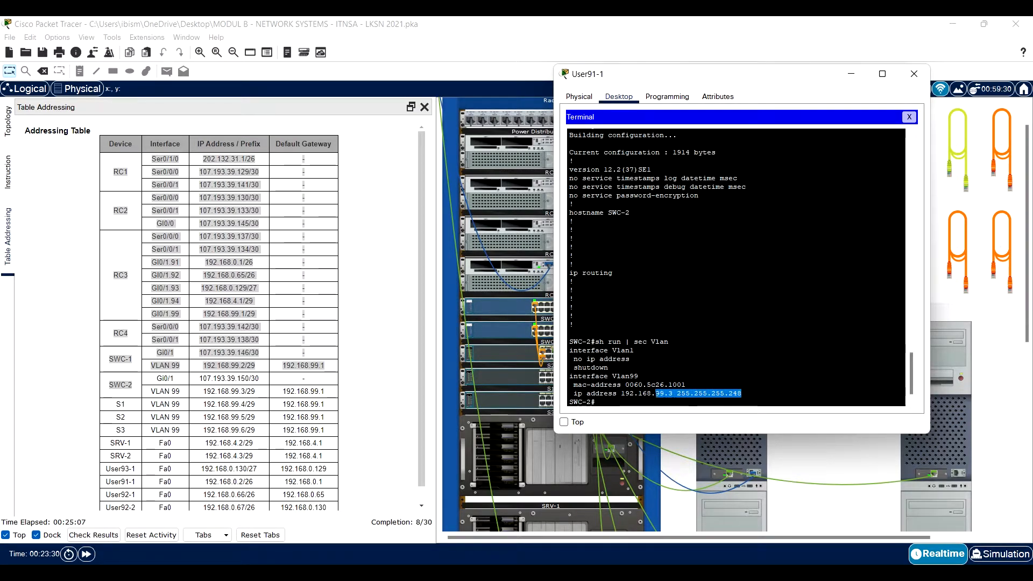
click(220, 362)
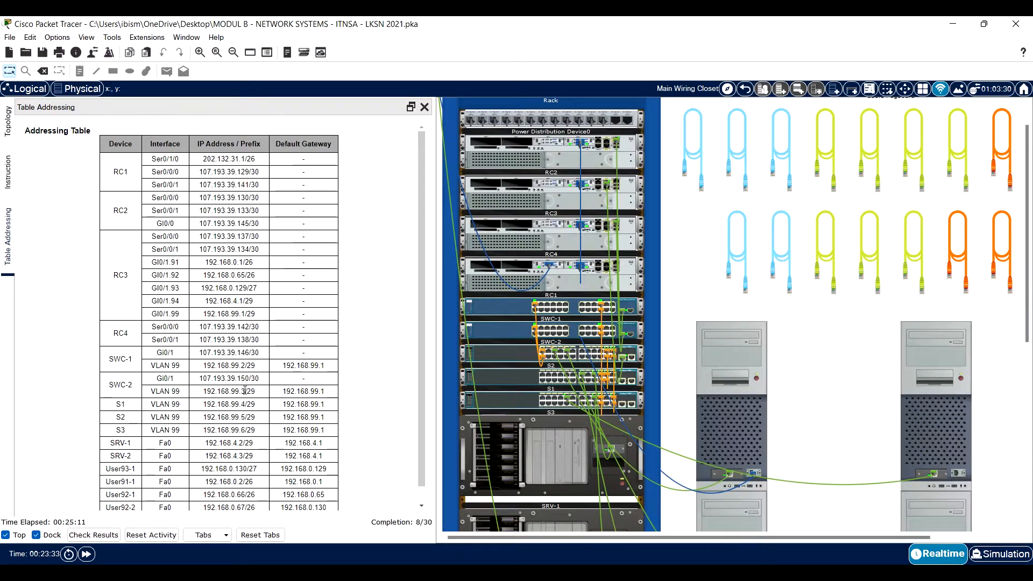
drag(253, 365, 240, 365)
drag(240, 365, 256, 365)
click(740, 394)
drag(740, 393, 720, 394)
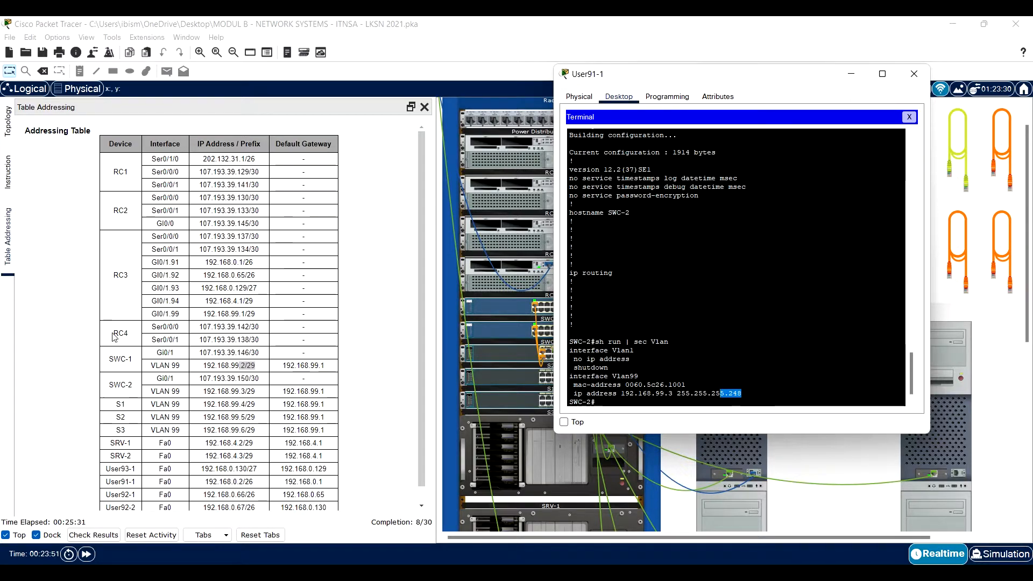
Step: Display the Giga sections of SWC-2's running configuration and check GigabitEthernet0/1's address and mask against the addressing table
click(676, 400)
text(se)
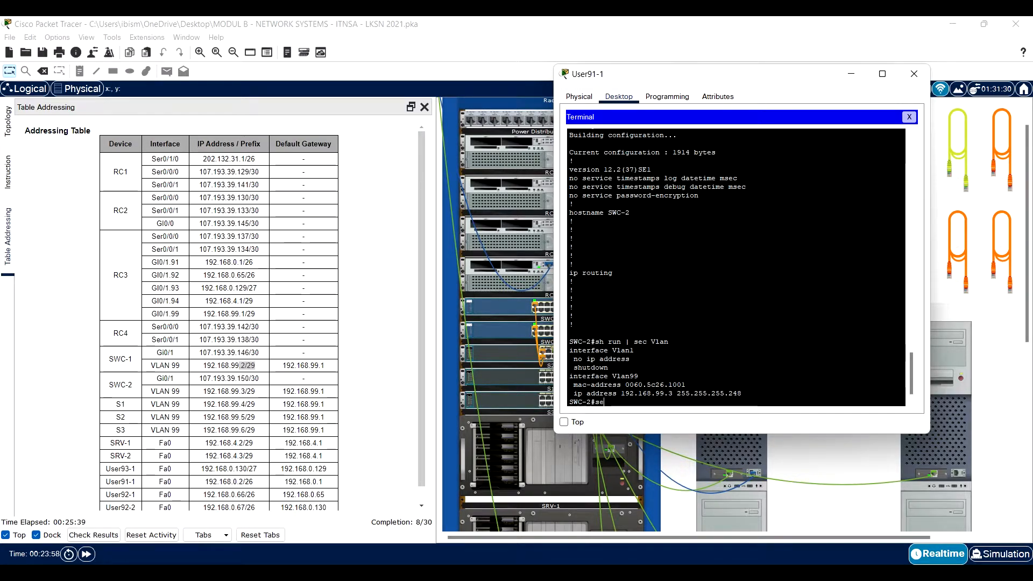
key(BackSpace)
key(BackSpace)
text(h run | sec)
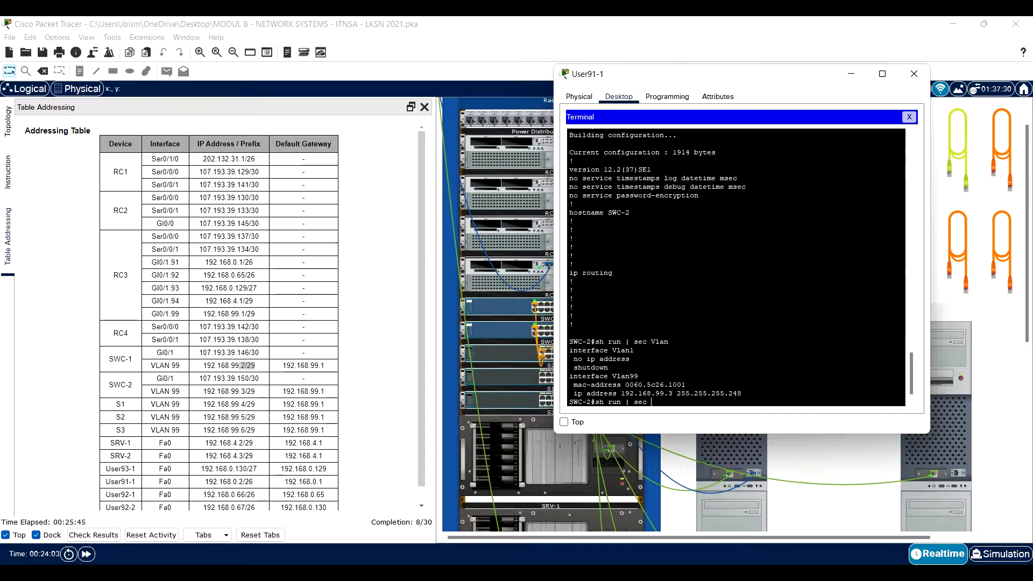
text( Giga)
key(Return)
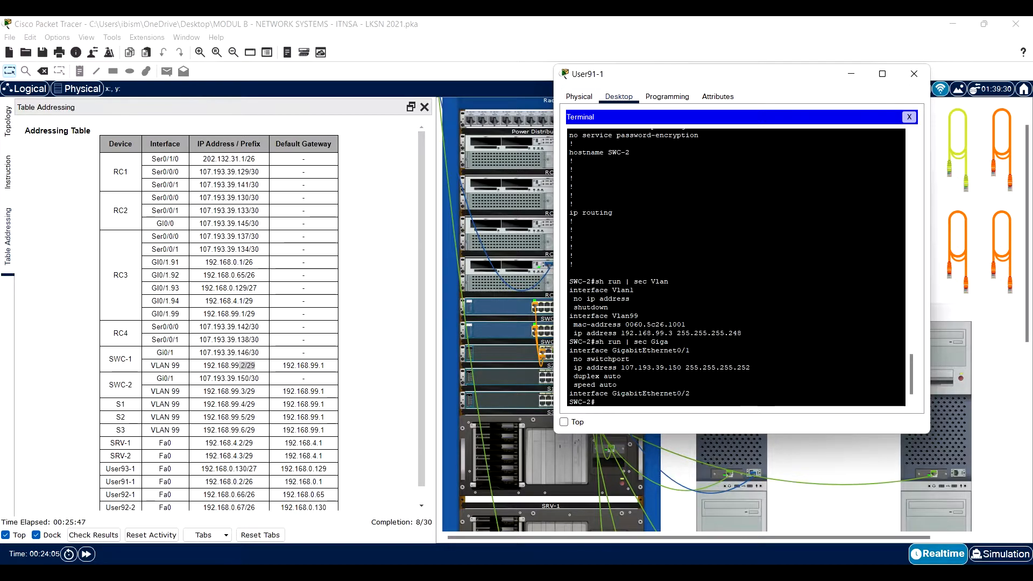
drag(646, 367, 749, 367)
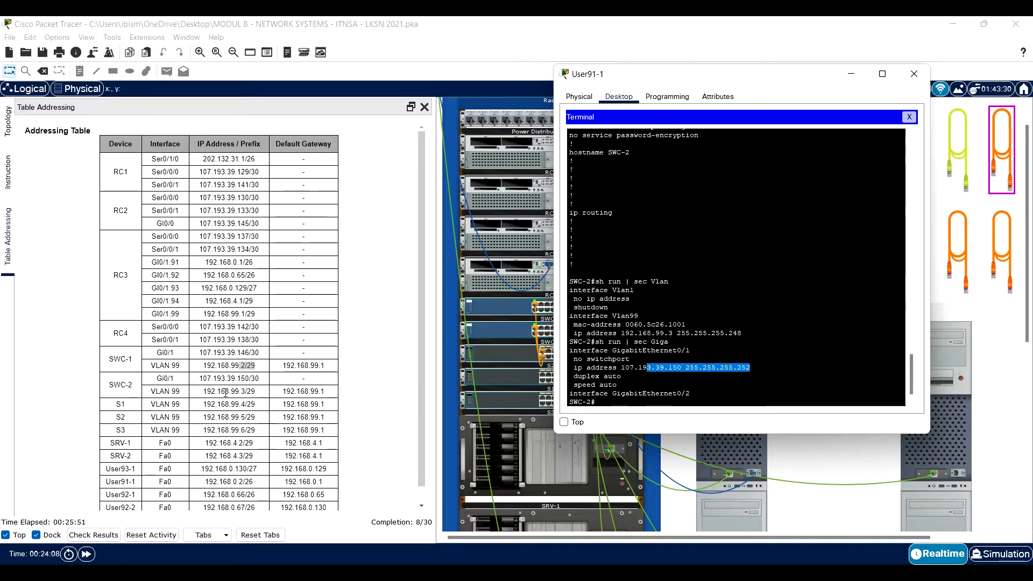
click(248, 386)
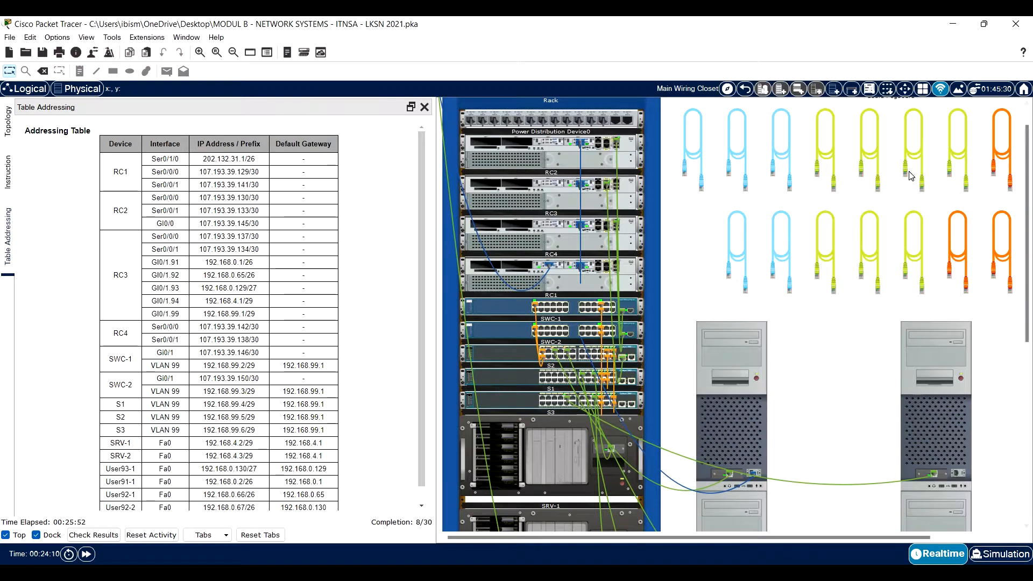
Step: Show the rear sides of SWC-2 and SWC-1 and try to move the console cable directly from SWC-2's console port to SWC-1's
right_click(504, 331)
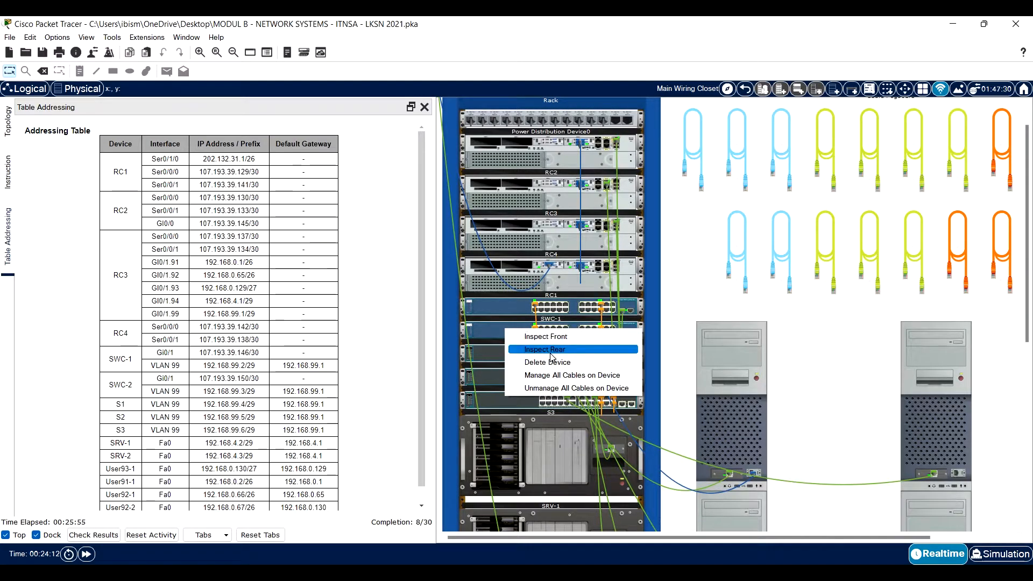
click(550, 351)
right_click(518, 313)
click(549, 332)
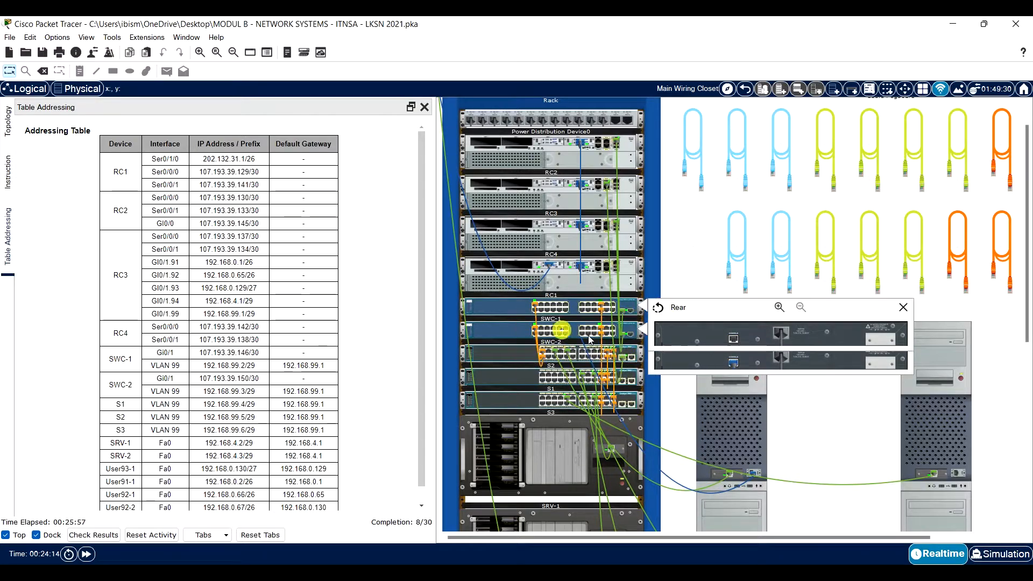
drag(732, 363, 740, 313)
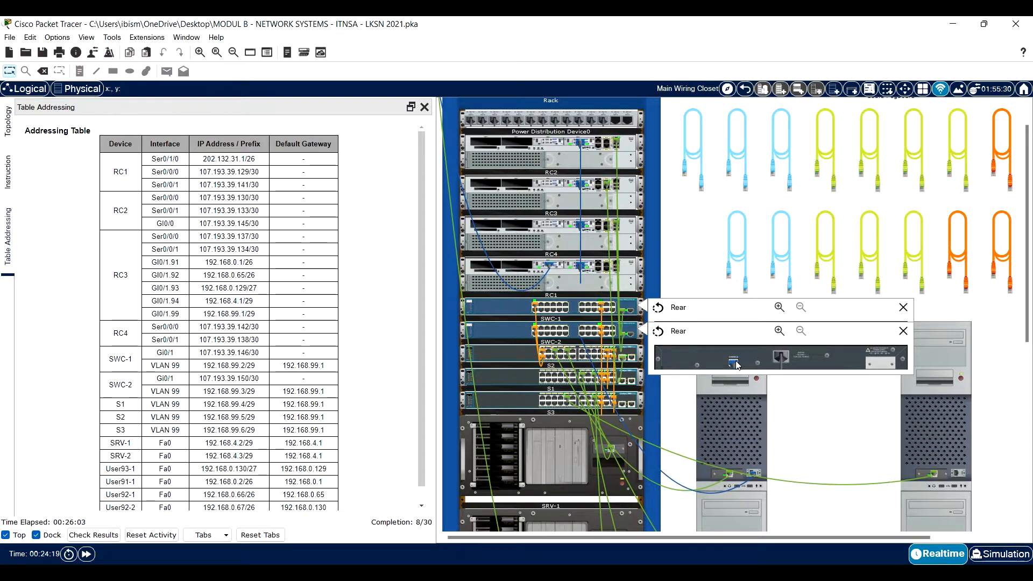
click(778, 307)
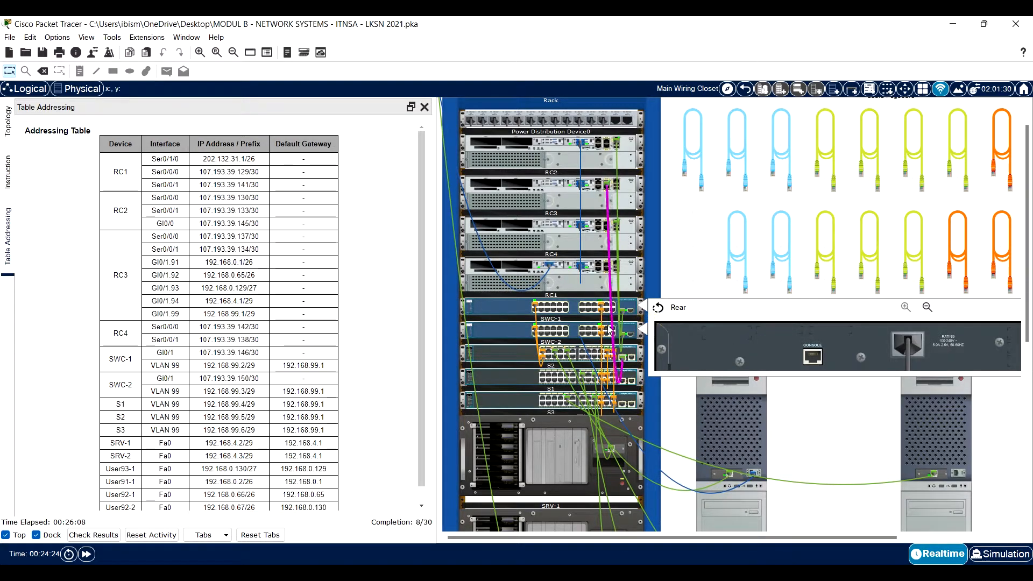
click(517, 328)
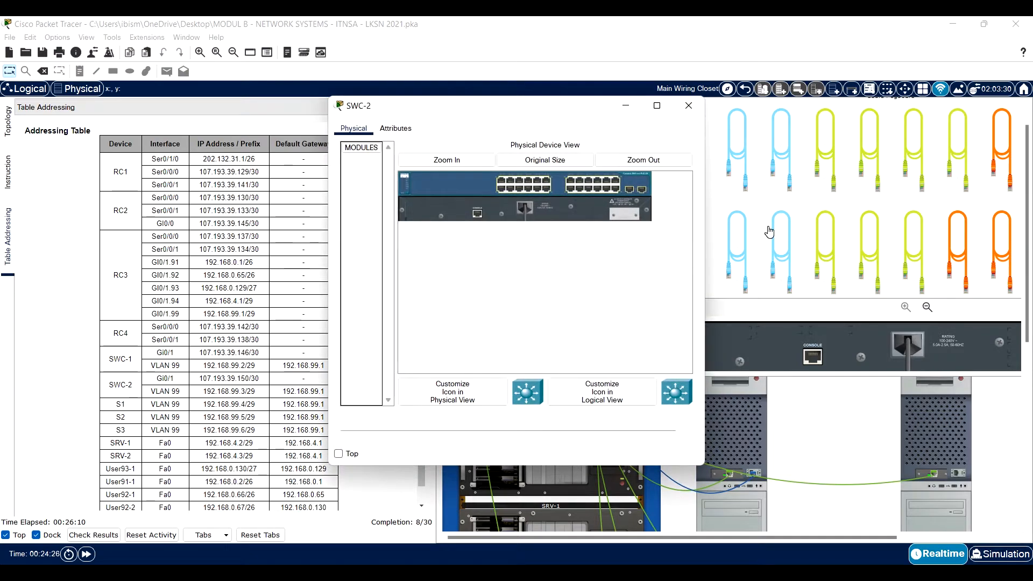
click(689, 106)
click(926, 306)
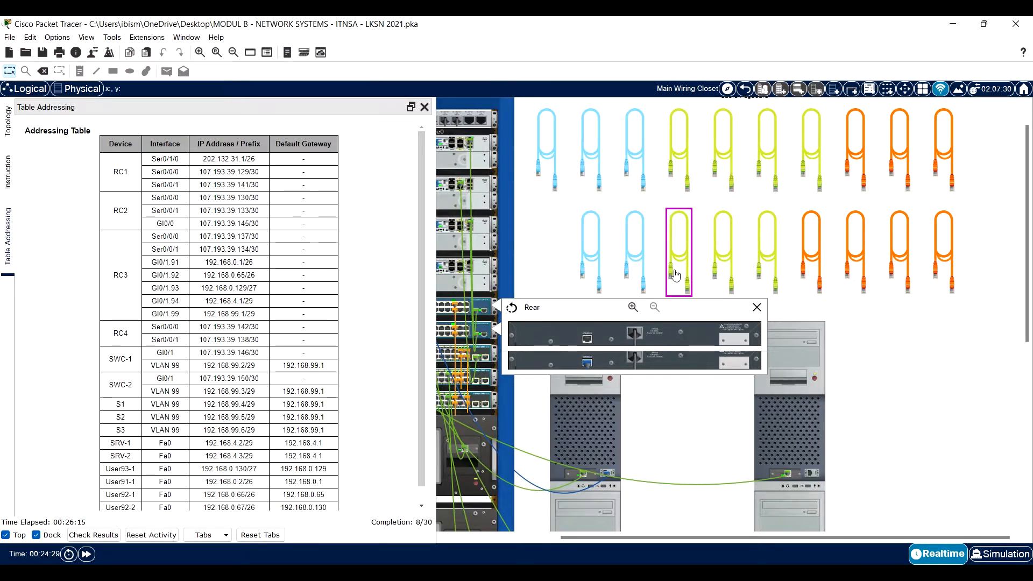
drag(687, 536, 566, 526)
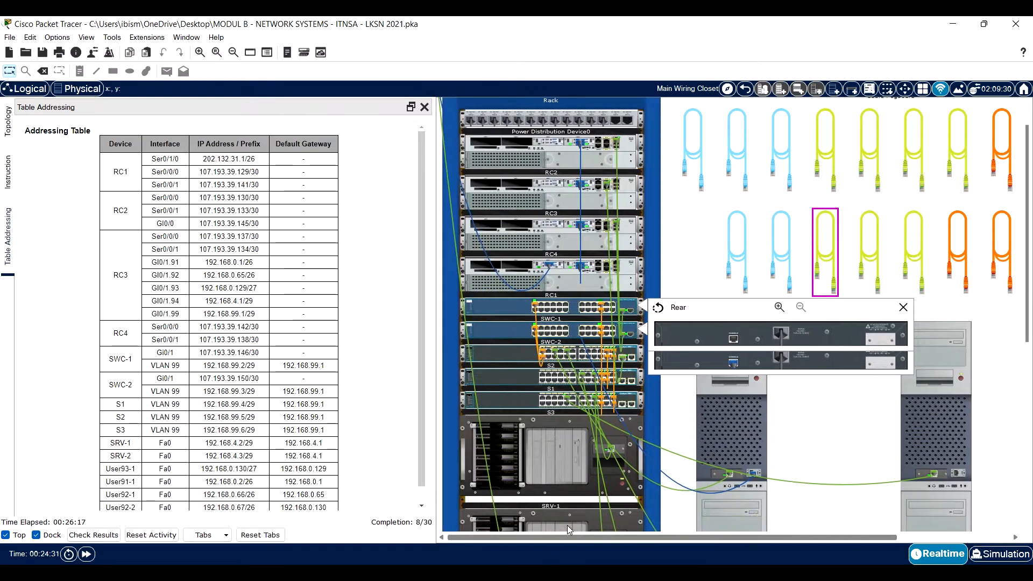
Step: Move the console cable from SWC-2's console port to a port on RC4, and from there to SWC-1's rear console port
drag(733, 365, 599, 230)
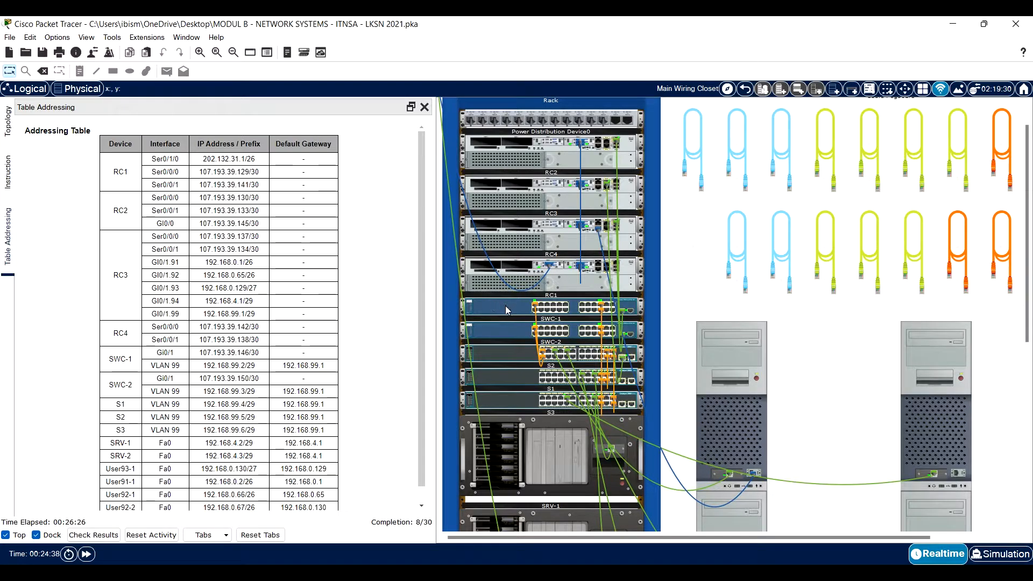
right_click(505, 306)
click(519, 325)
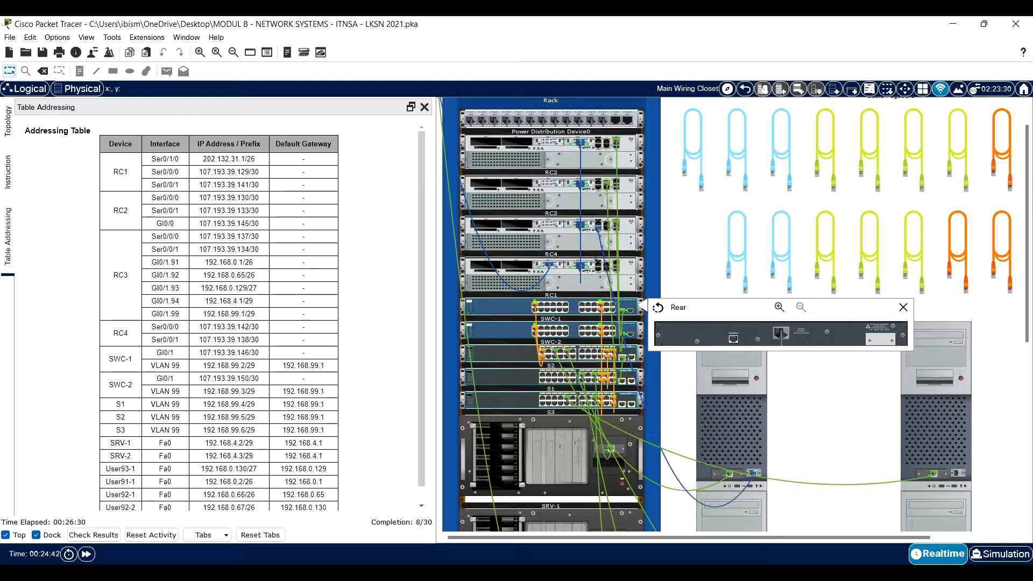
drag(598, 230, 733, 341)
Step: Restart the Terminal session on User91-1 with the default port settings to reach SWC-1's console
click(726, 340)
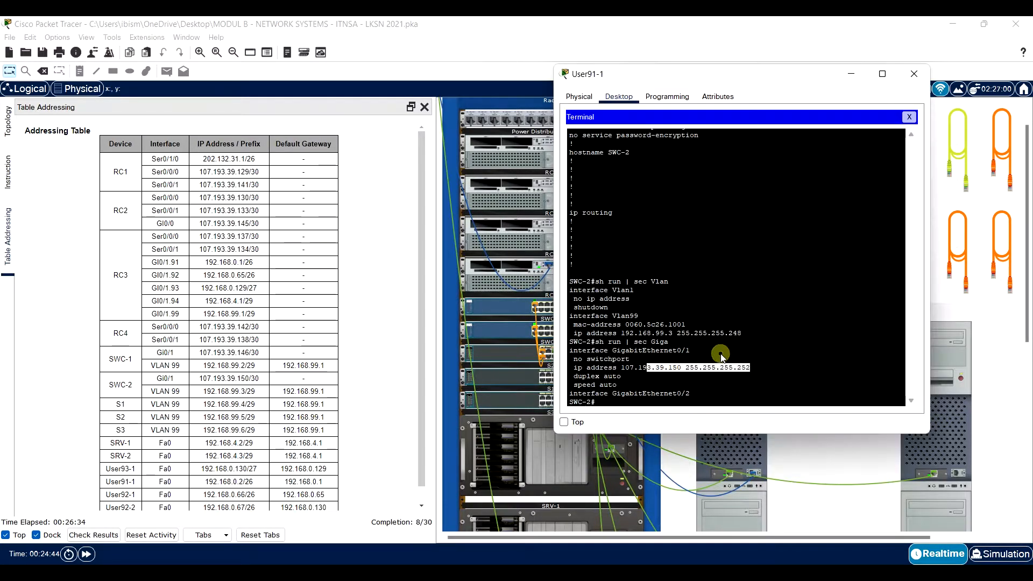
click(693, 295)
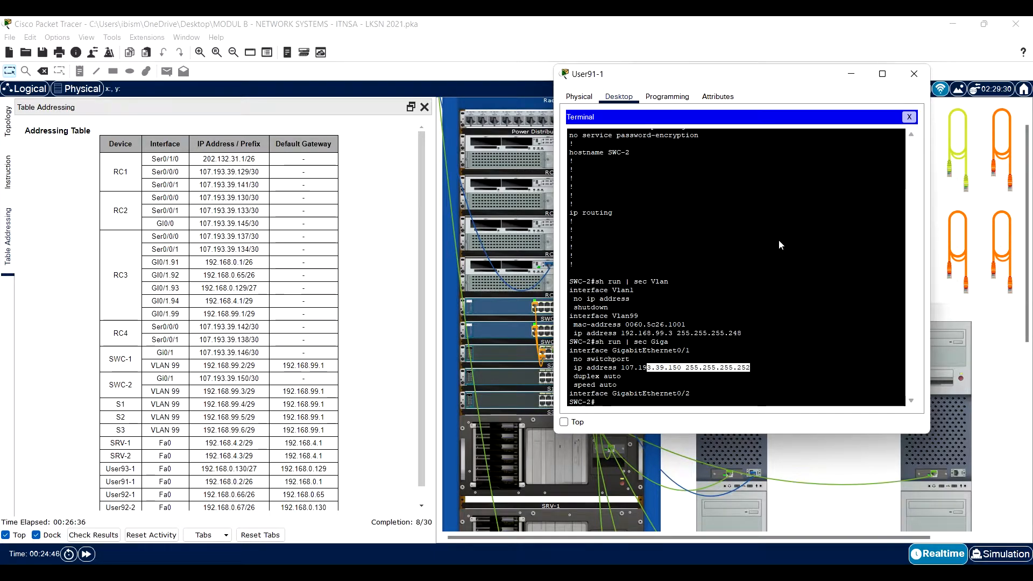
click(906, 119)
click(746, 151)
click(872, 221)
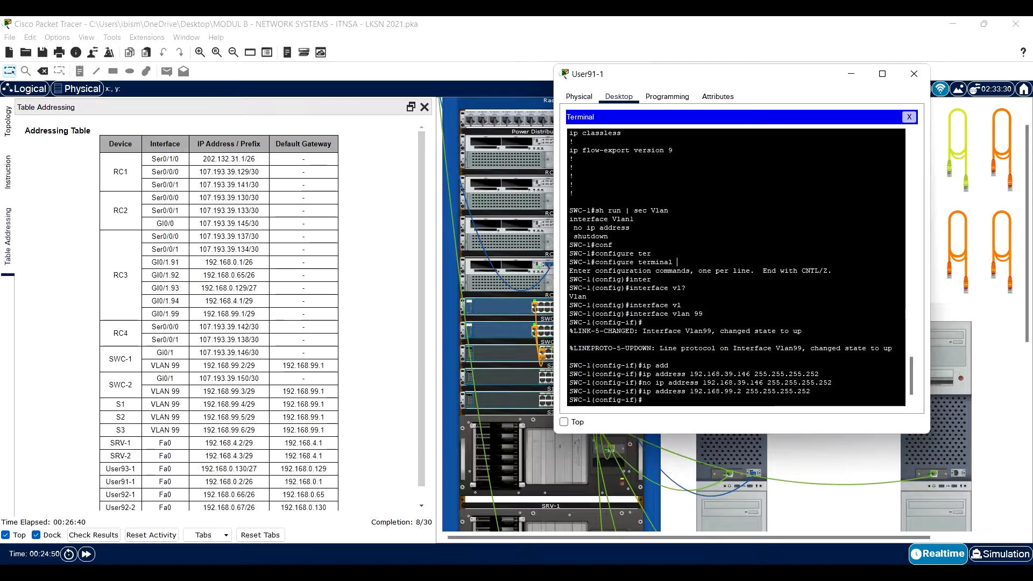
Step: Set SWC-1's Vlan 99 interface to ip address 192.168.99.2 255.255.255.248 and close the User91-1 window
key(Up)
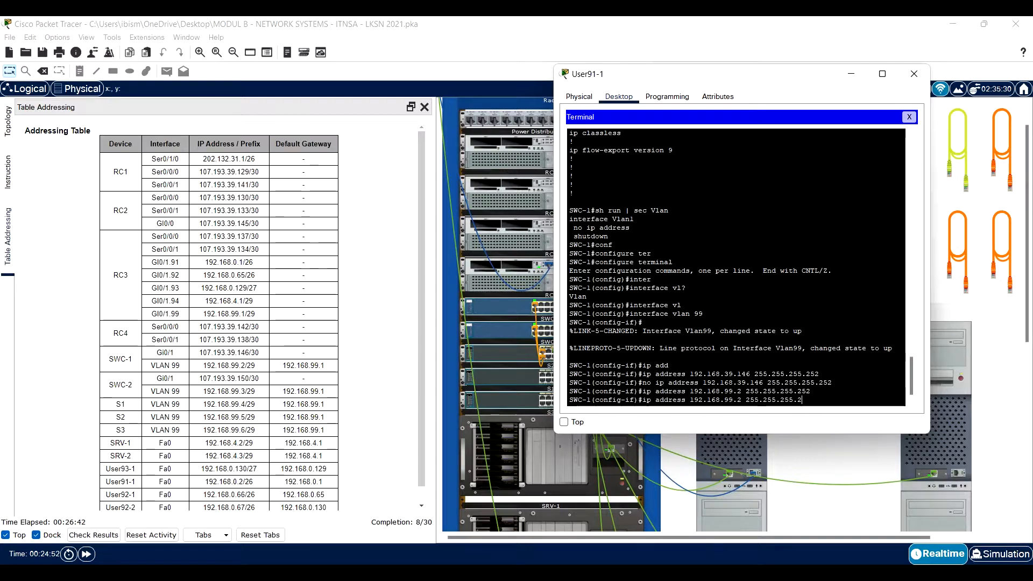
text(48)
key(Return)
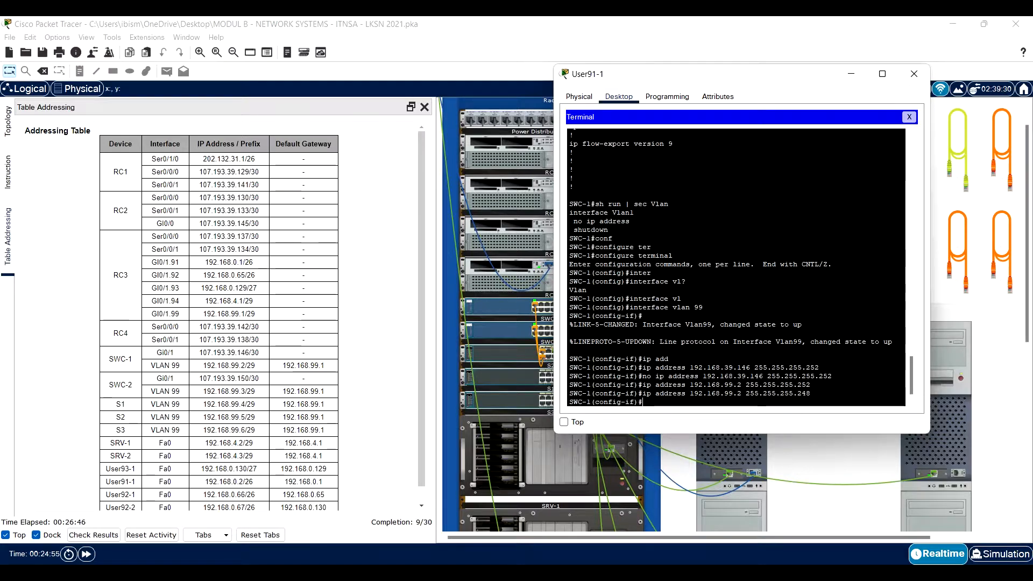
click(902, 78)
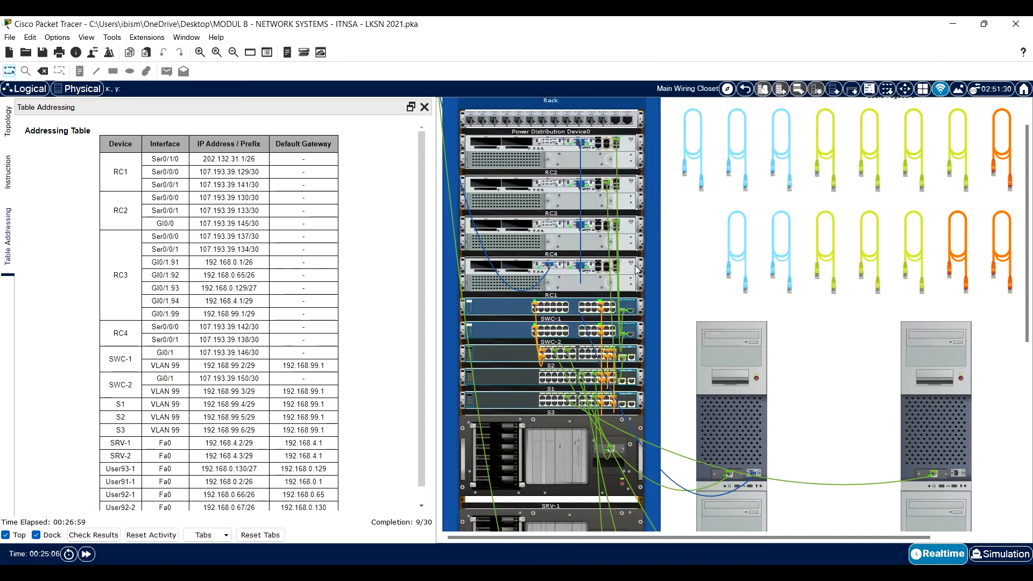
Step: Show the rear sides of SWC-1 and S2 and move the console cable from SWC-1 to S2's console port
right_click(500, 305)
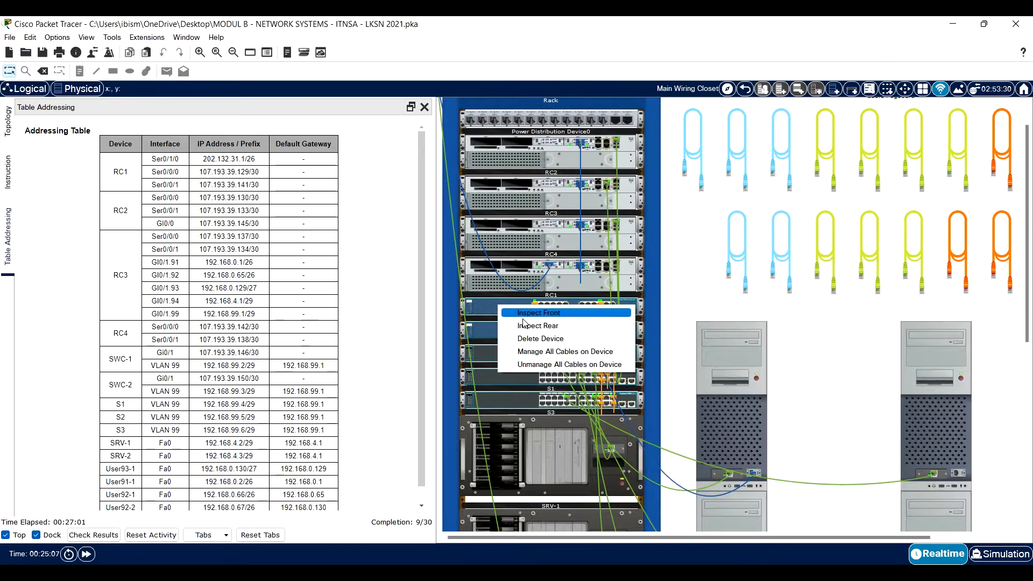
click(523, 326)
right_click(521, 353)
click(560, 375)
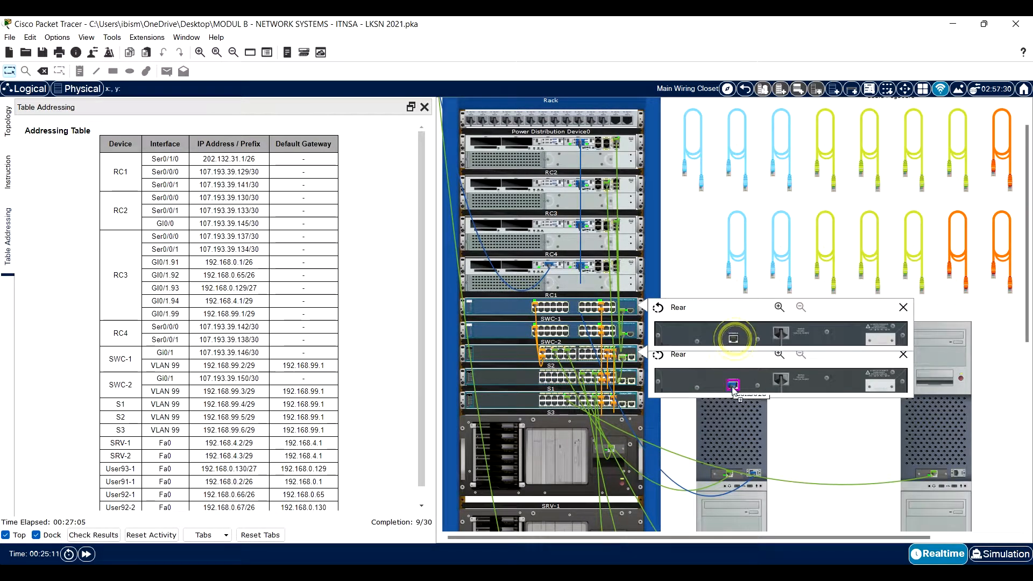
drag(734, 339, 732, 386)
click(903, 308)
Step: Open a Terminal session on User91-1 with the default port settings and enter privileged EXEC mode on S2
click(738, 358)
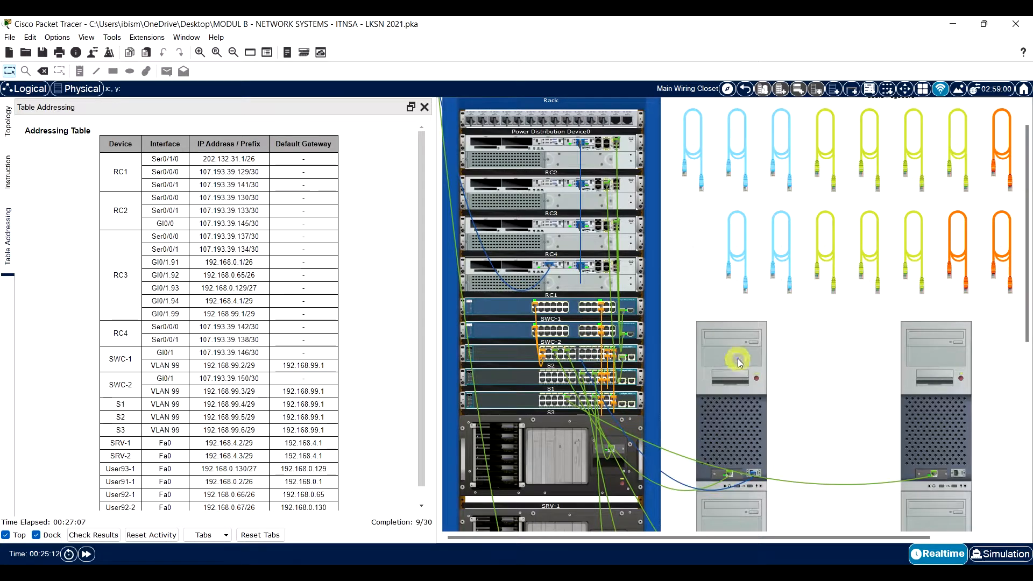
click(546, 161)
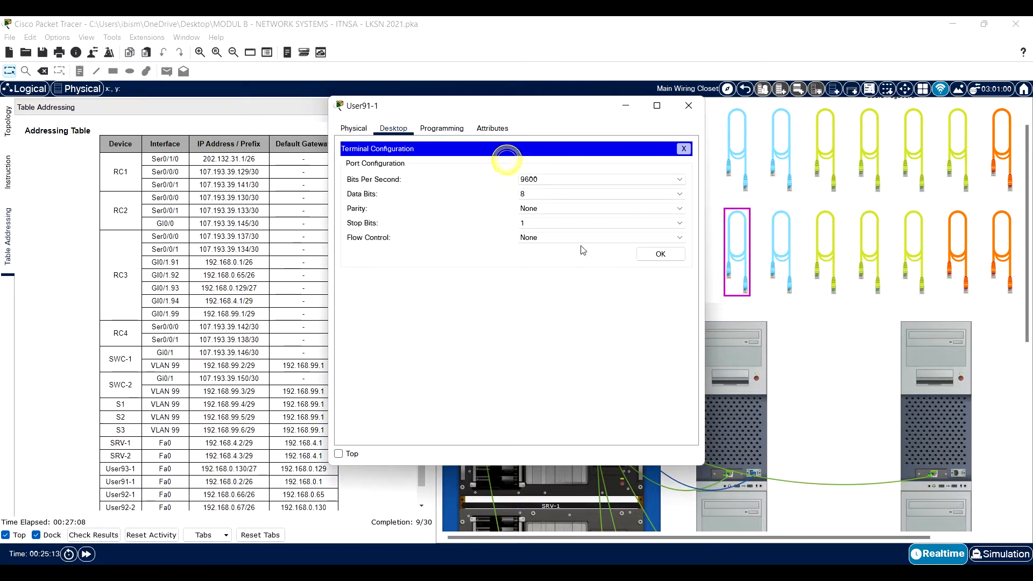
click(667, 260)
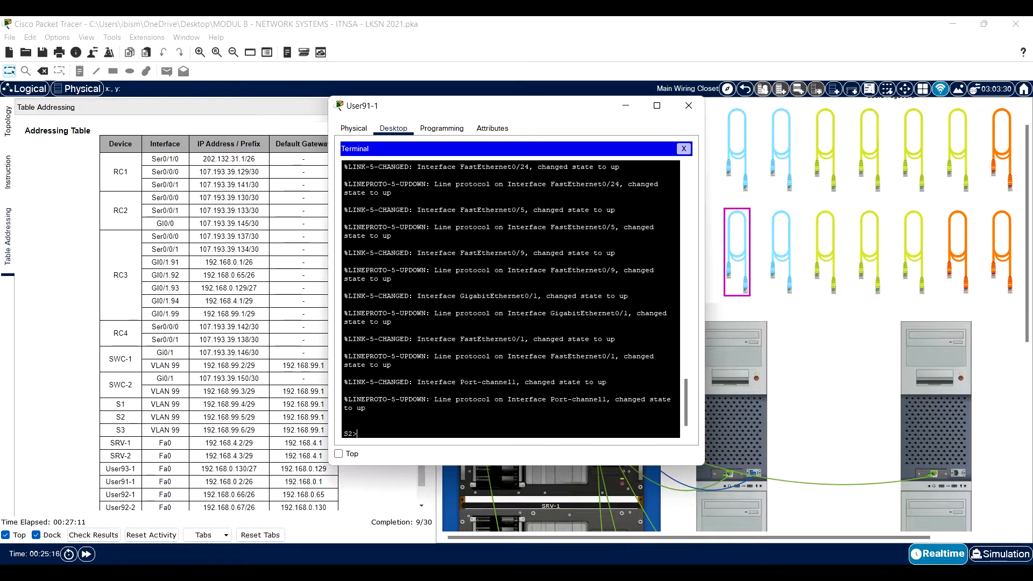
text(en)
key(Return)
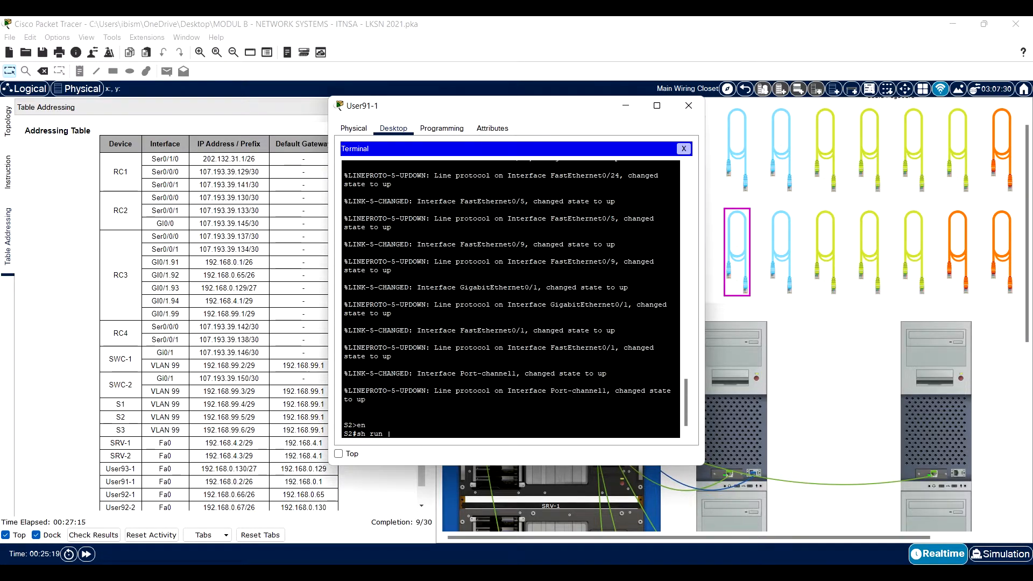
Step: Display the Vlan sections of S2's running configuration, check Vlan99's address and mask against the addressing table, and close the User91-1 window
text(sh run | secc)
key(BackSpace)
text(Vlan)
key(Return)
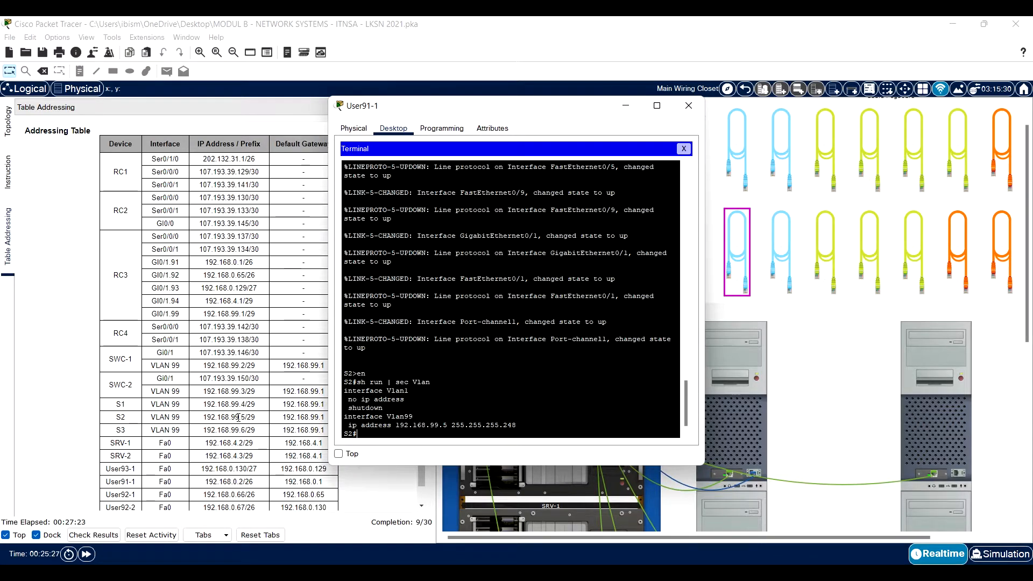
click(689, 105)
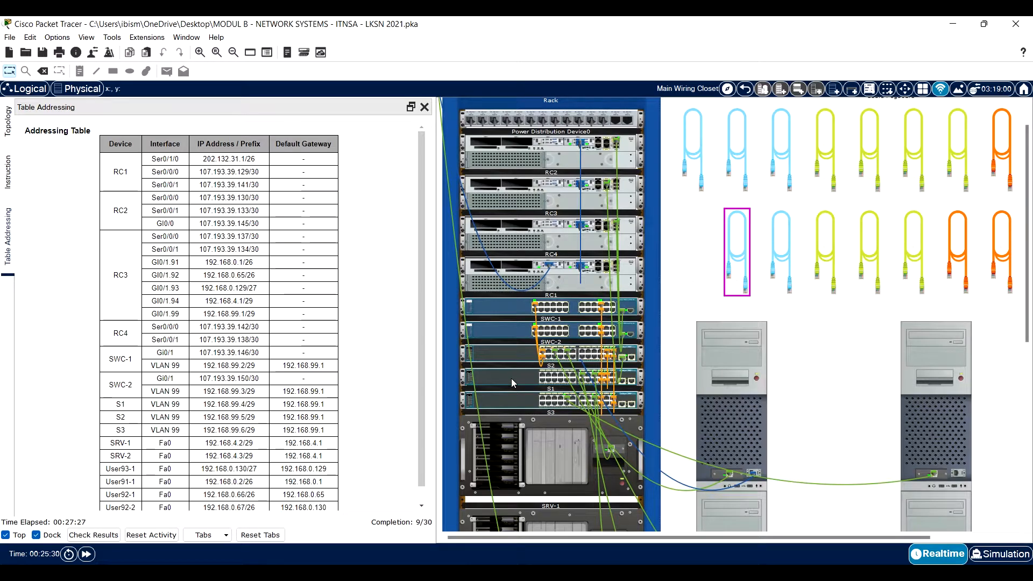
Step: Show S1's rear side and move the console cable from S2 to S1's console port
right_click(508, 374)
click(533, 396)
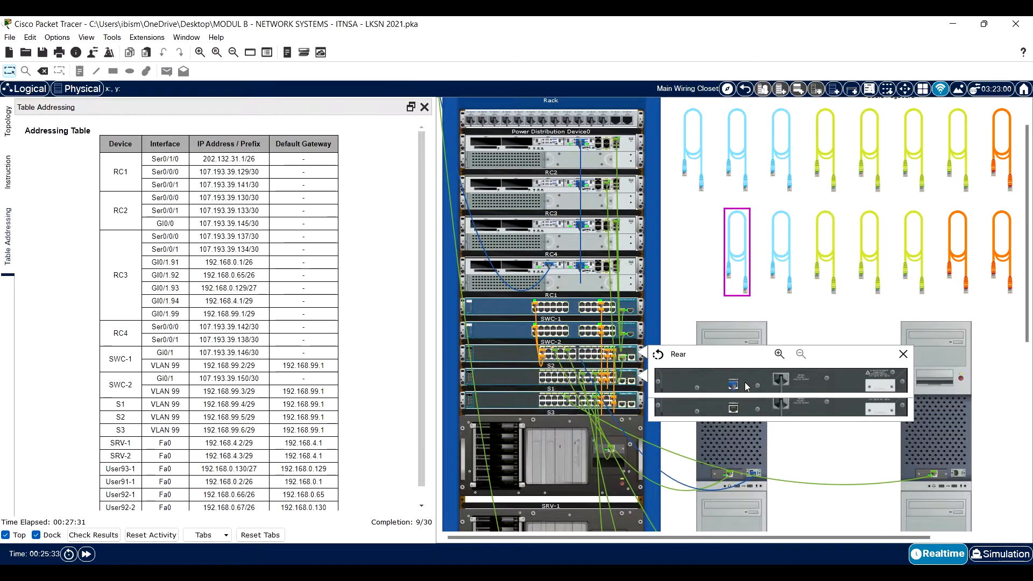
drag(733, 385, 734, 411)
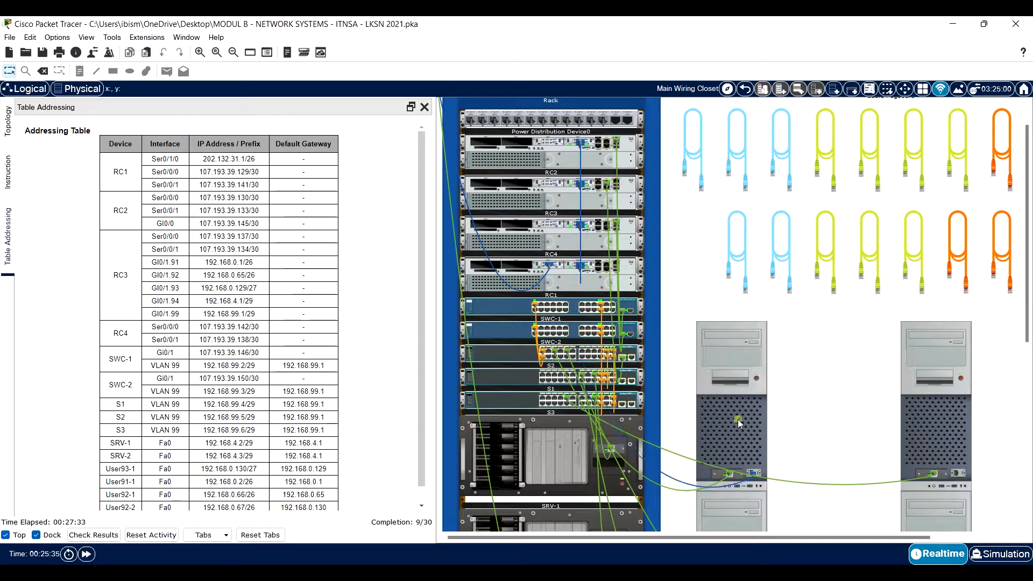
Step: Open a Terminal session on User91-1 with the default port settings and enter privileged EXEC mode on S1
click(737, 417)
click(531, 163)
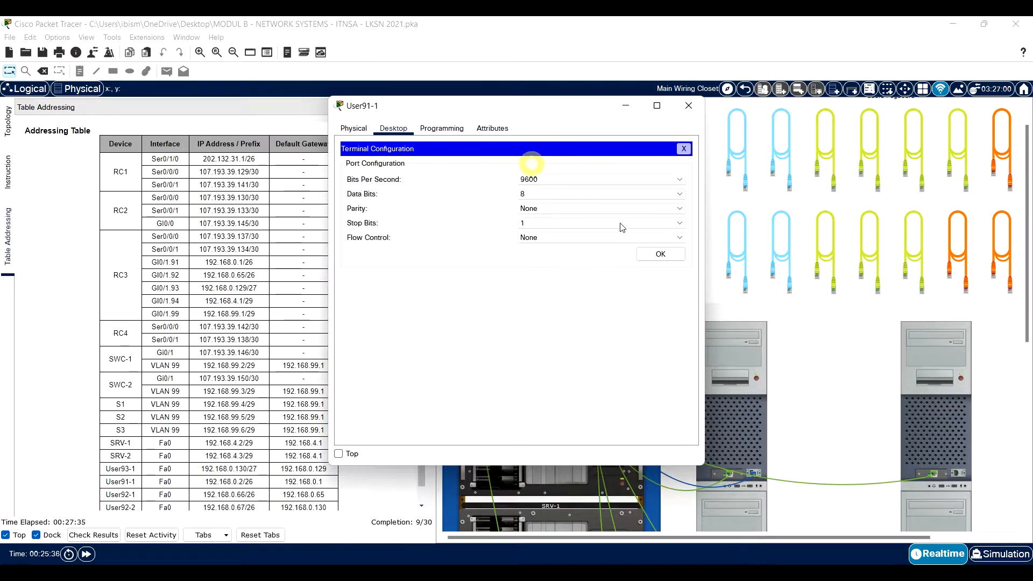
click(655, 254)
key(Return)
text(en)
key(Return)
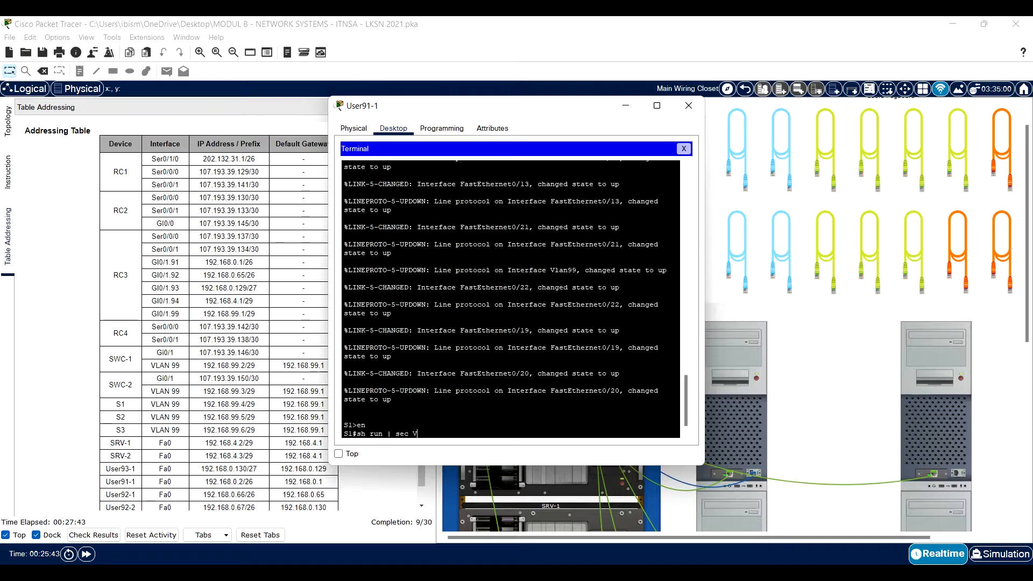
Step: Display the Vlan sections of S1's running configuration, check Vlan99's address and mask against the addressing table, and close the User91-1 window
text(sh run | sec Vlan)
key(Return)
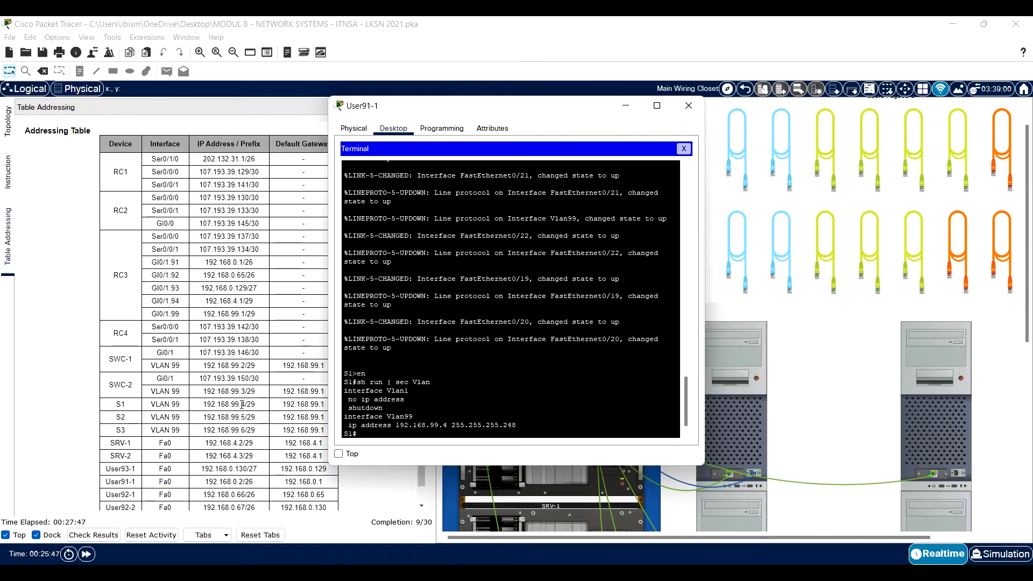
click(688, 105)
Step: Show the rear sides of S3 and S1 and move the console cable from S1 to S3's console port
right_click(515, 399)
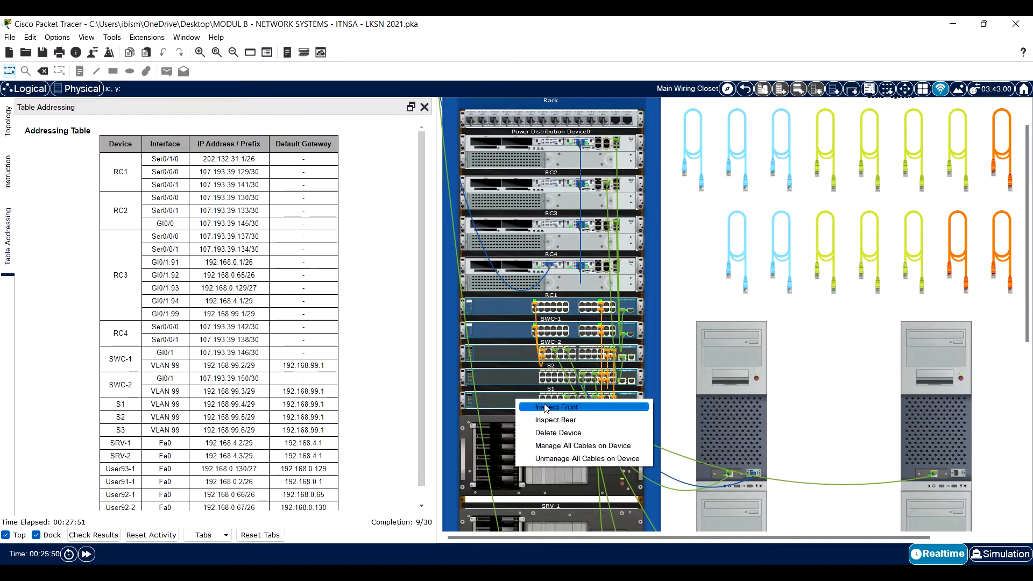
click(554, 418)
right_click(523, 391)
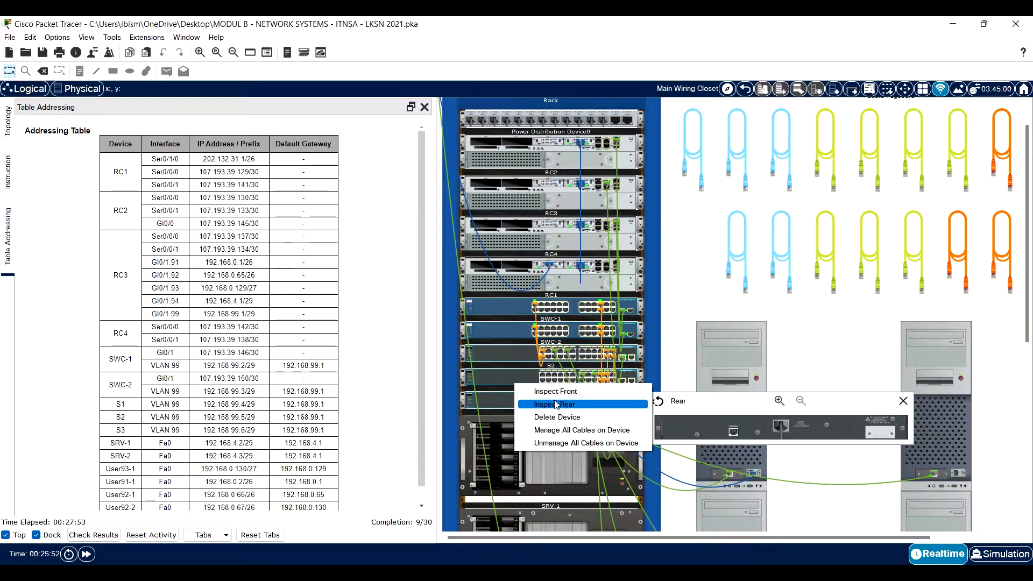
click(561, 411)
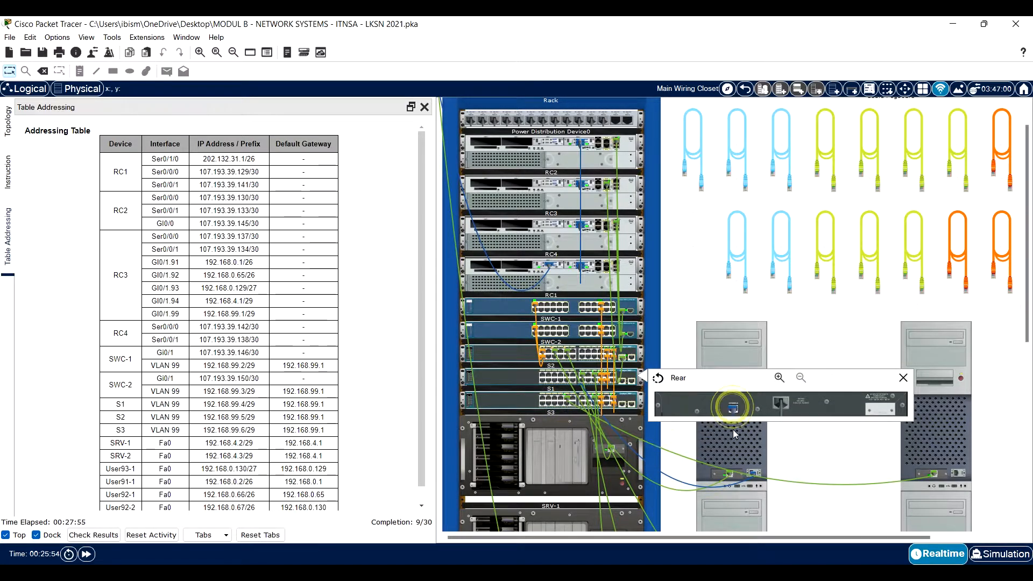
Step: Open a Terminal session on User91-1 with the default port settings and enter privileged EXEC mode on S3
click(729, 366)
click(729, 366)
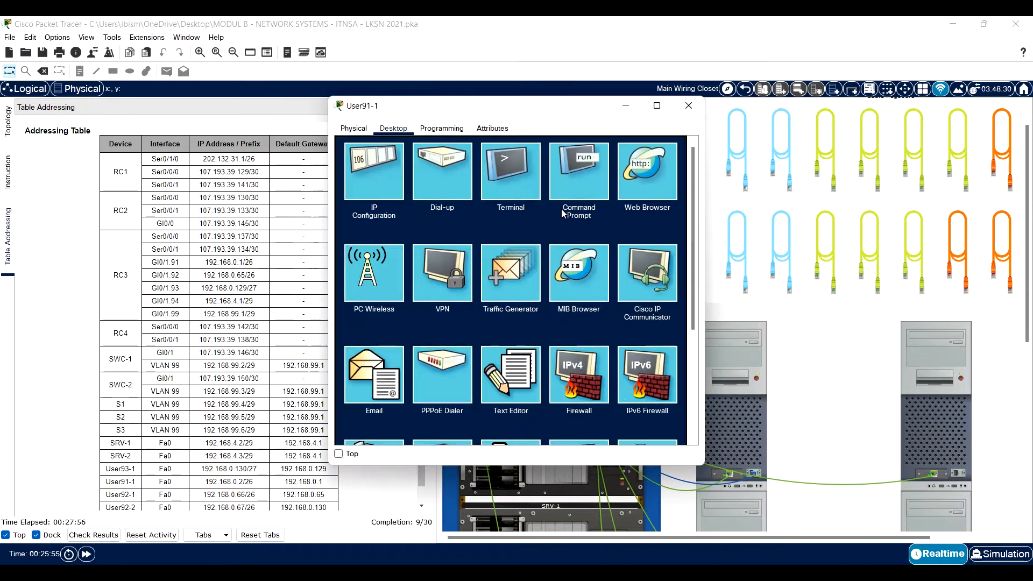
click(511, 177)
click(655, 252)
click(563, 328)
key(Return)
text(en)
key(Return)
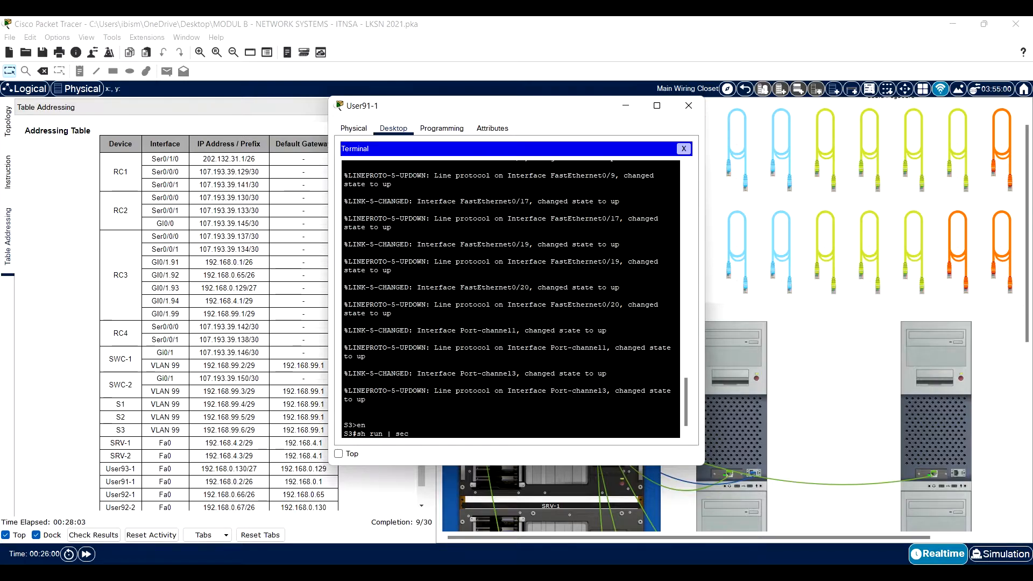
Step: Display the Vlan sections of S3's running configuration, check Vlan99's address and mask against the addressing table, and close the User91-1 window
text(Vlan)
key(Return)
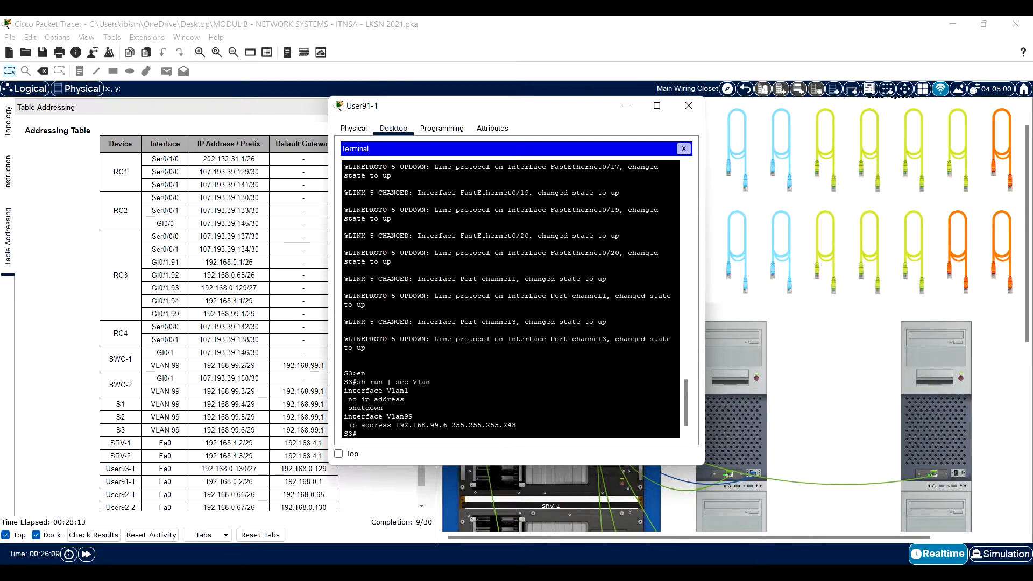
click(689, 106)
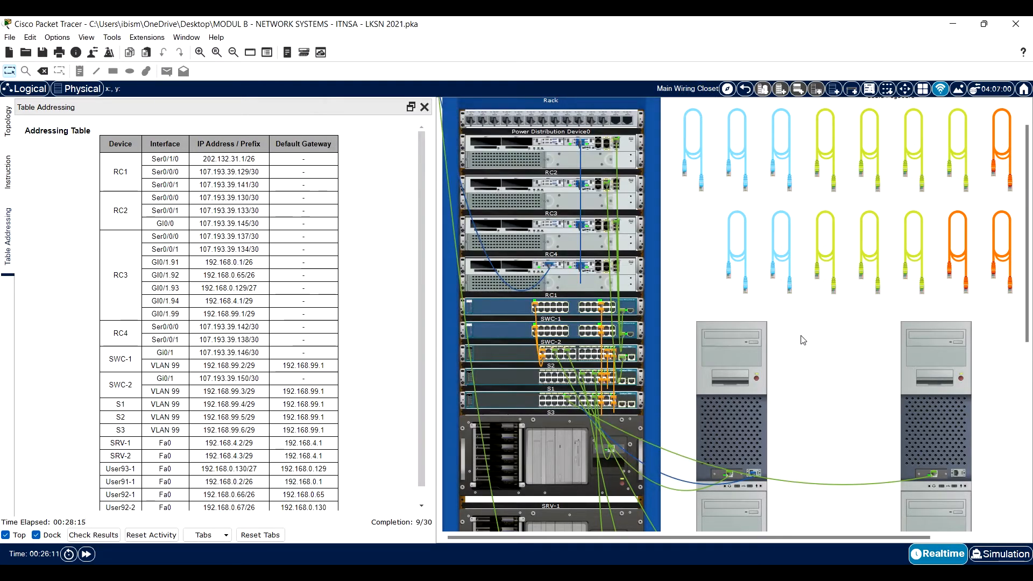
Step: Open SRV-1's IP configuration, check it against the addressing table and the DNS address in the instructions, and close the window
click(784, 337)
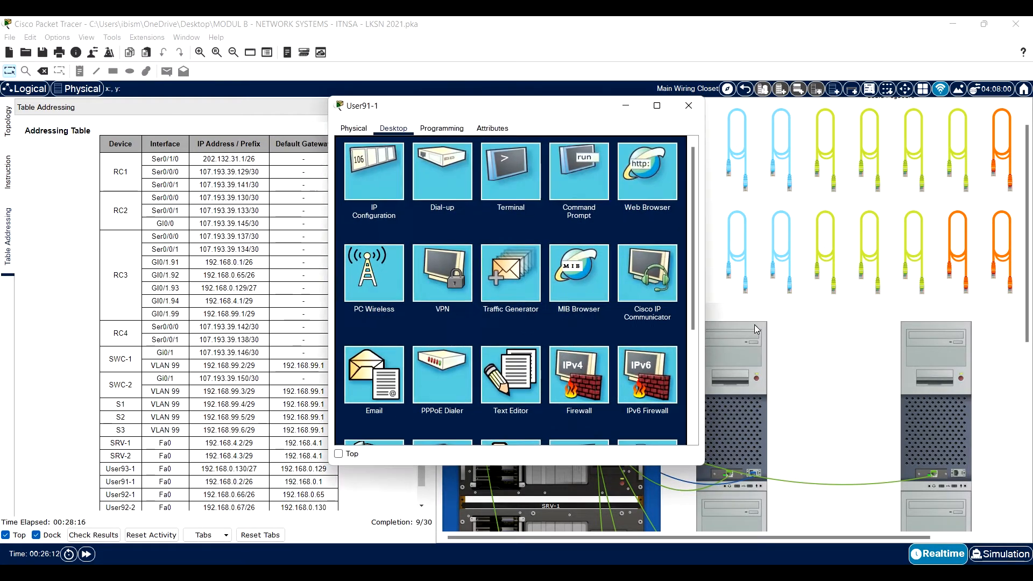
click(680, 108)
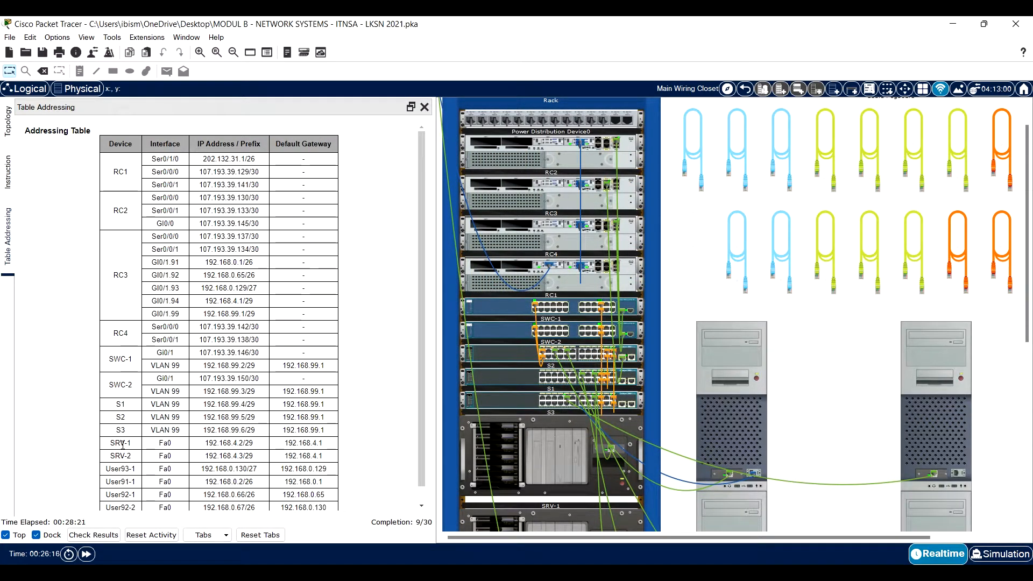
scroll(124, 443, down, 1)
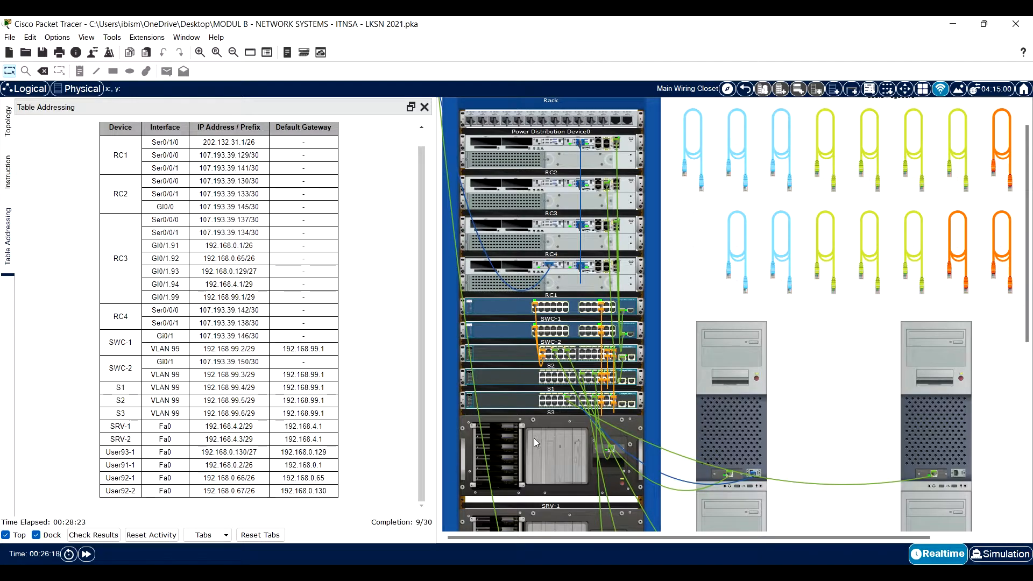
scroll(534, 438, down, 3)
click(564, 336)
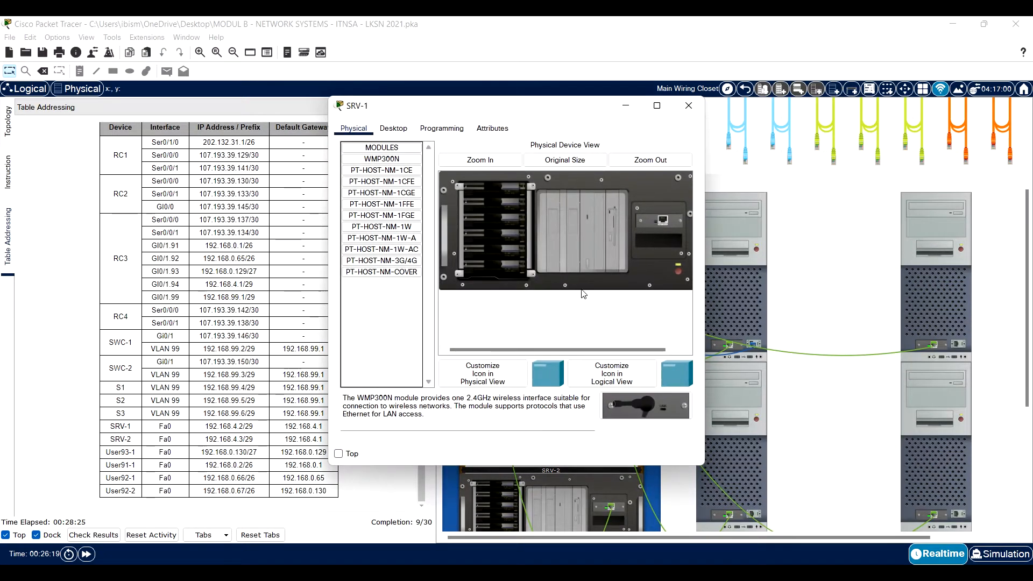
click(393, 128)
click(386, 167)
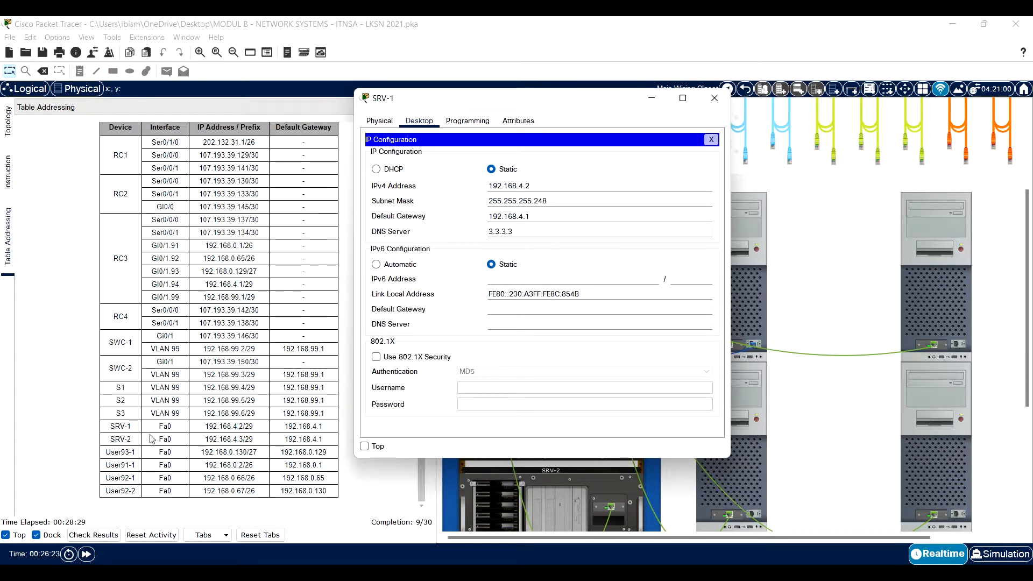
click(373, 446)
drag(224, 426, 250, 426)
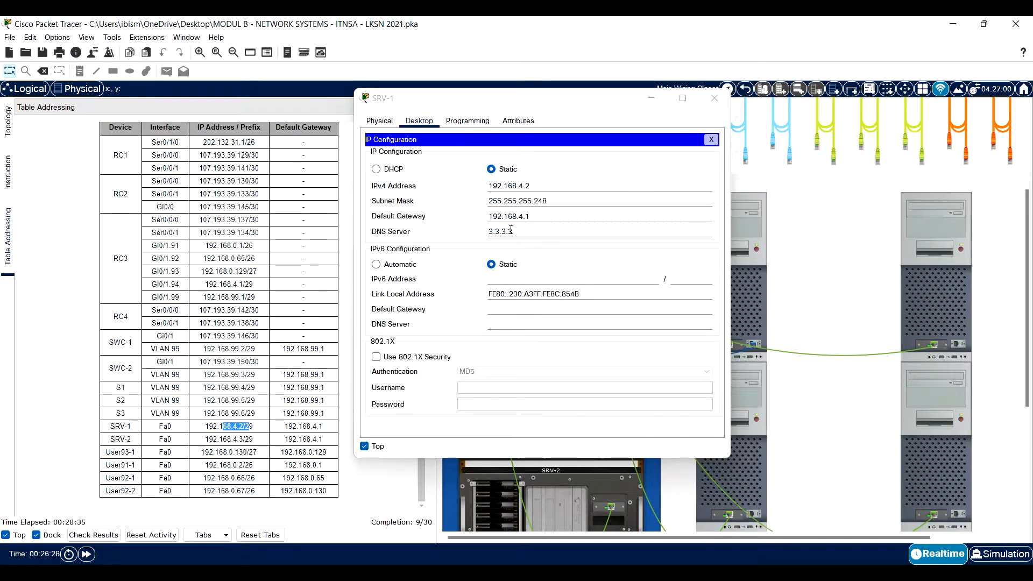
click(13, 182)
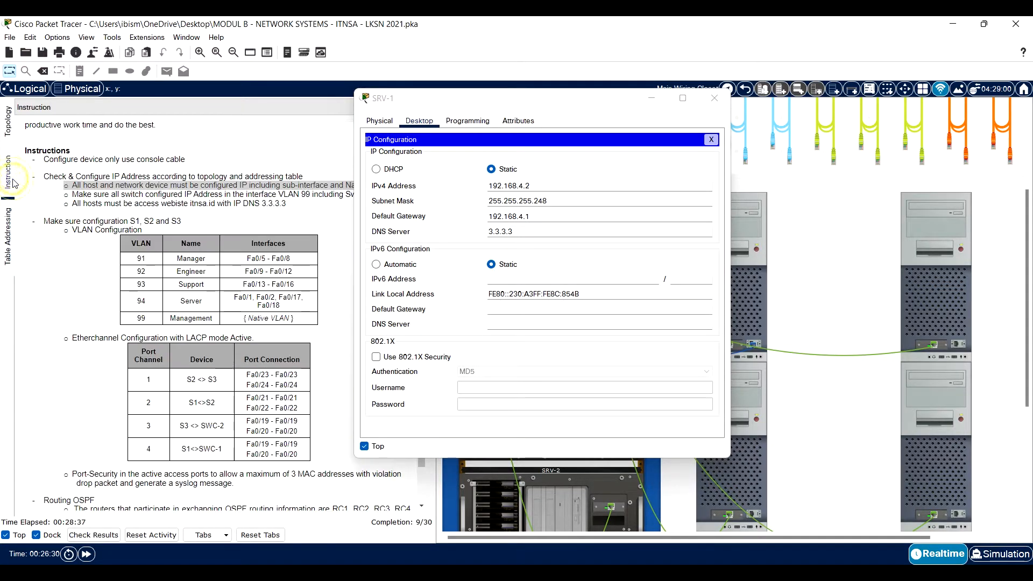
click(15, 230)
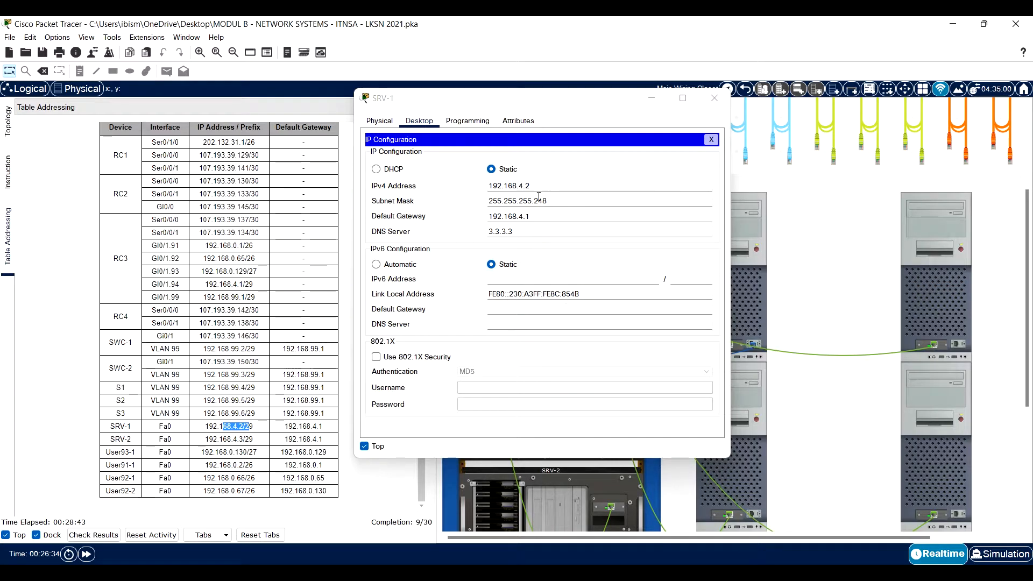
click(714, 98)
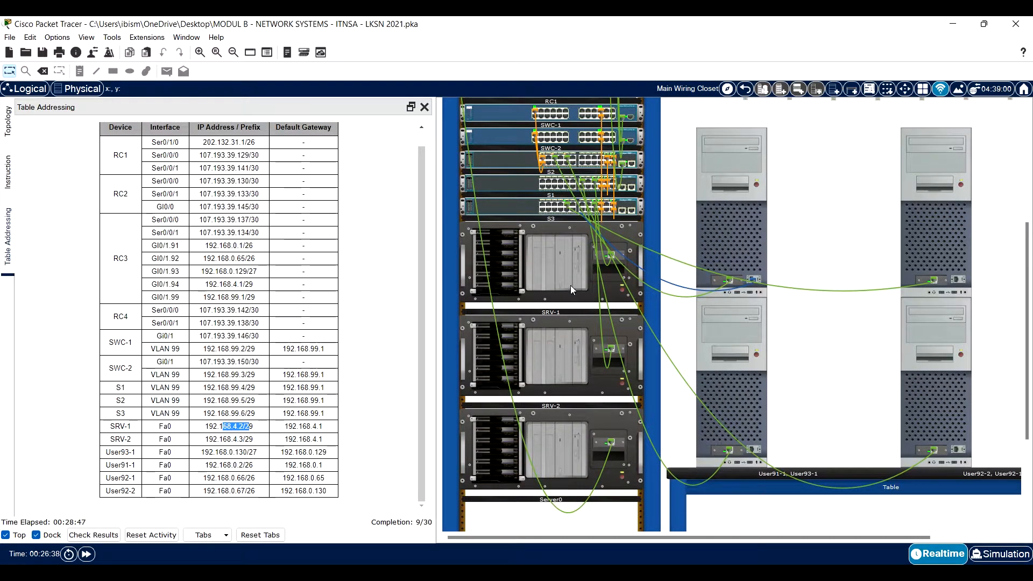
Step: Open SRV-2's IP configuration, check its address, mask, gateway and DNS server against the addressing table, and close the window
click(581, 334)
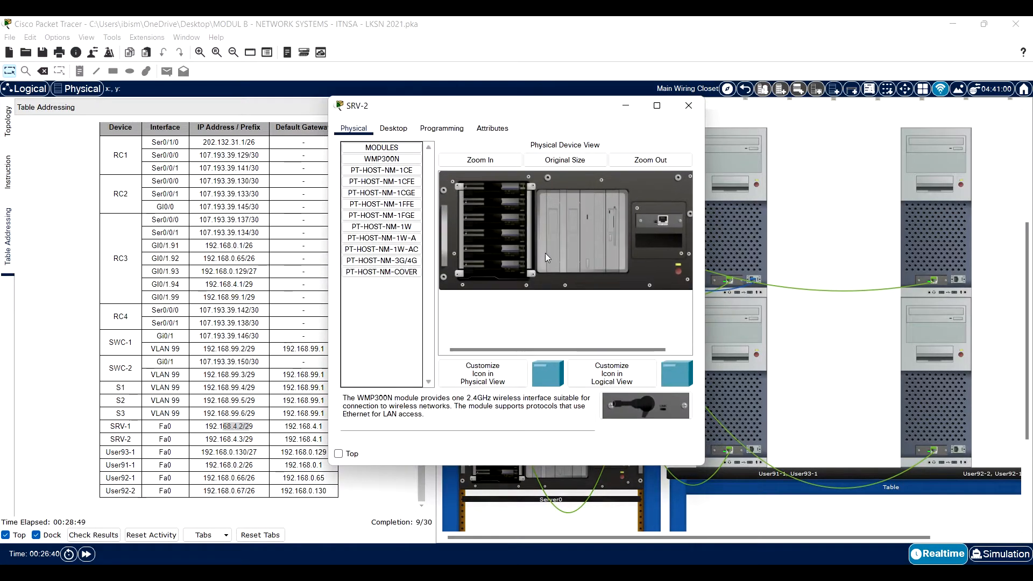
click(394, 128)
click(392, 171)
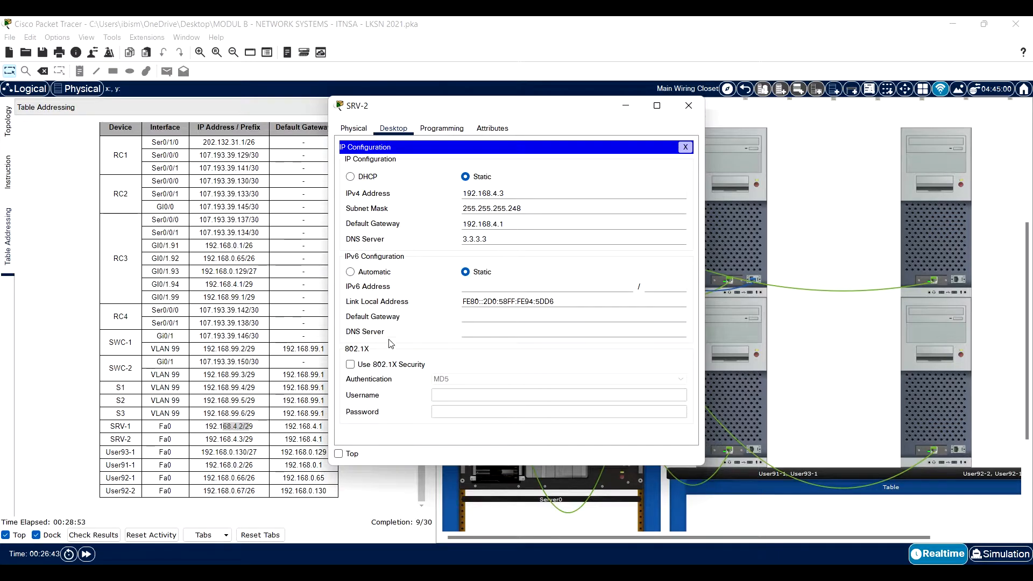
click(347, 453)
drag(244, 439, 212, 440)
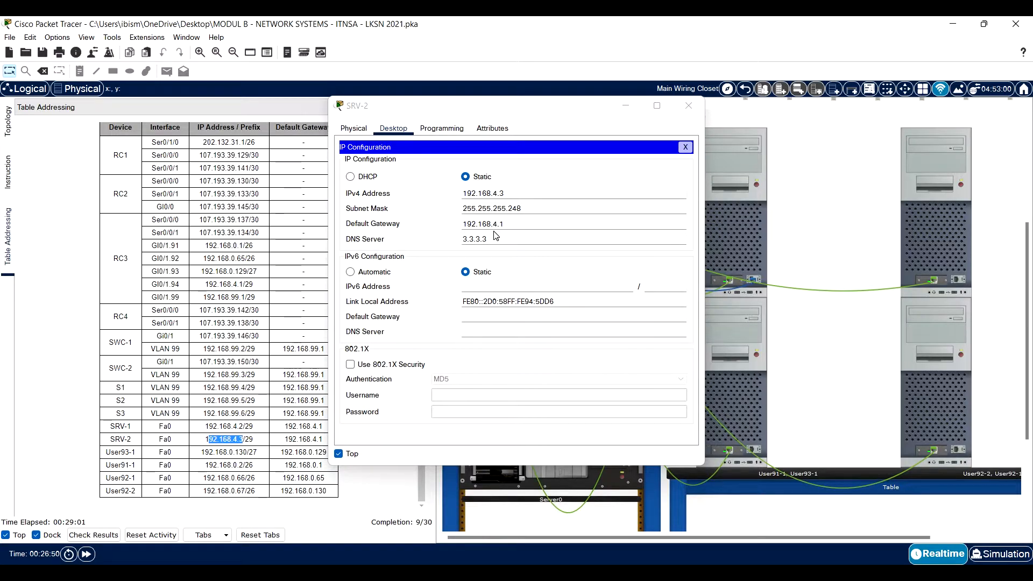
click(688, 105)
Step: Open User93-1's IP configuration, compare its address, mask and gateway with the addressing table, and close the window
drag(138, 452, 106, 452)
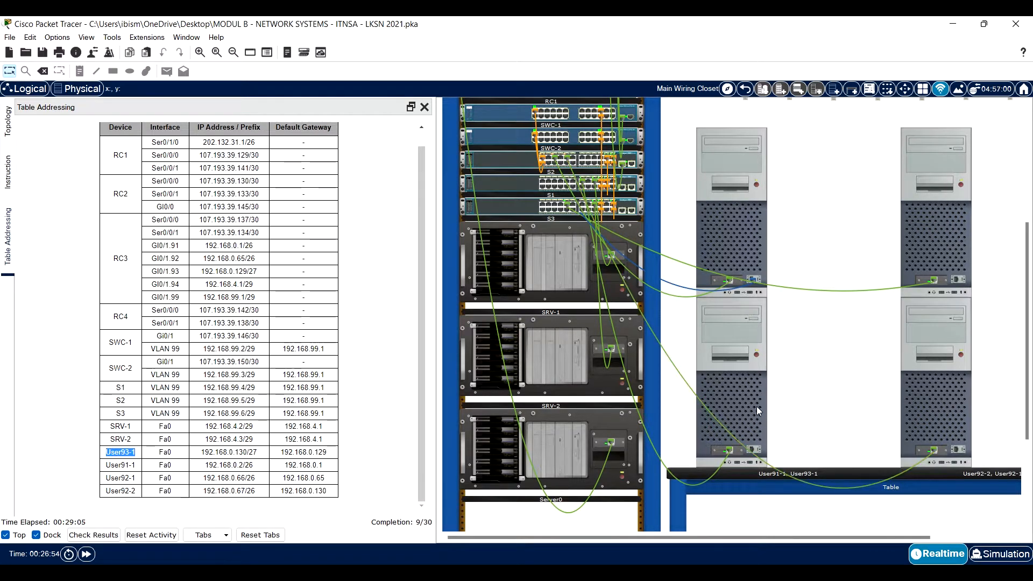
click(751, 380)
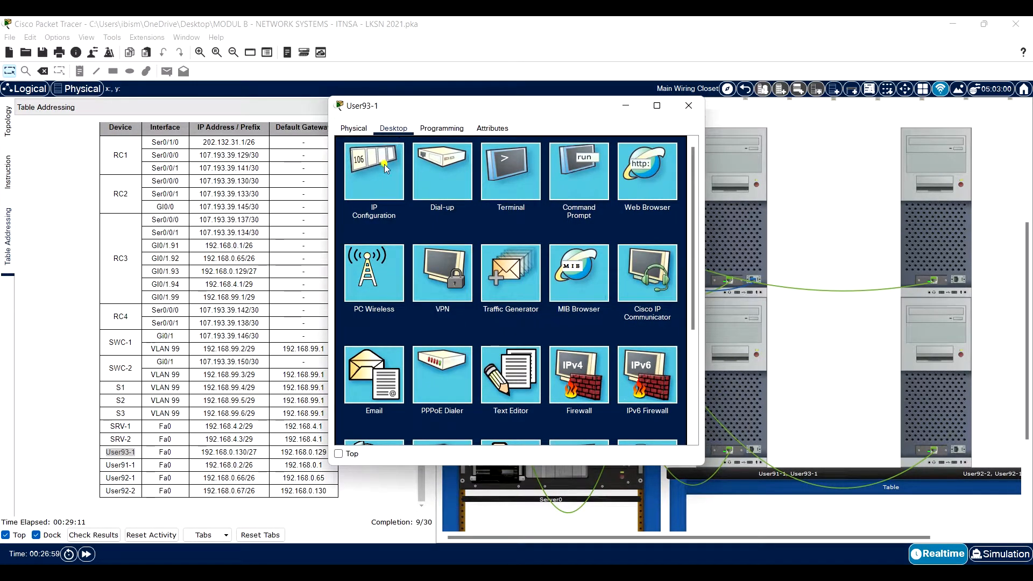
click(384, 164)
click(344, 456)
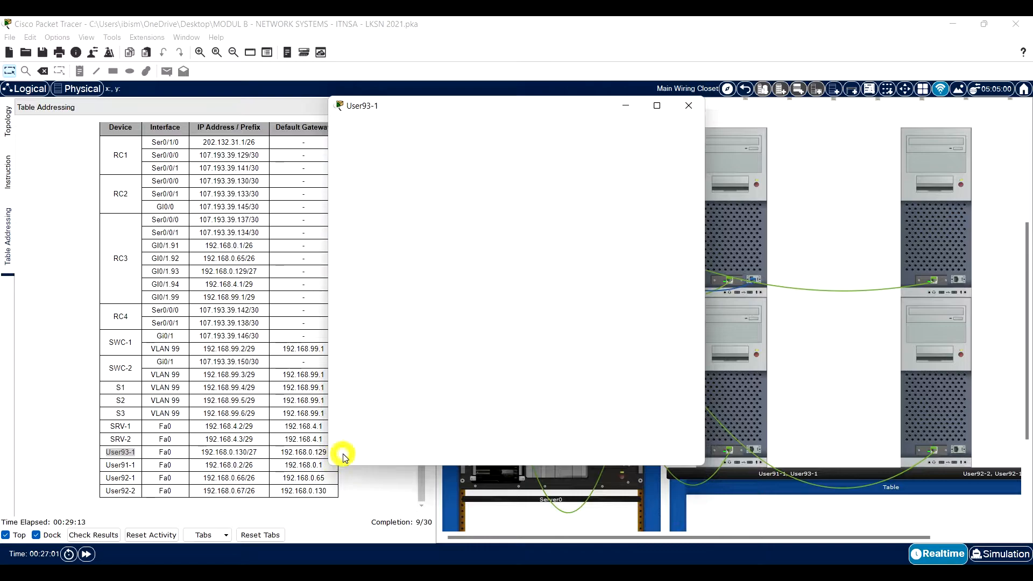
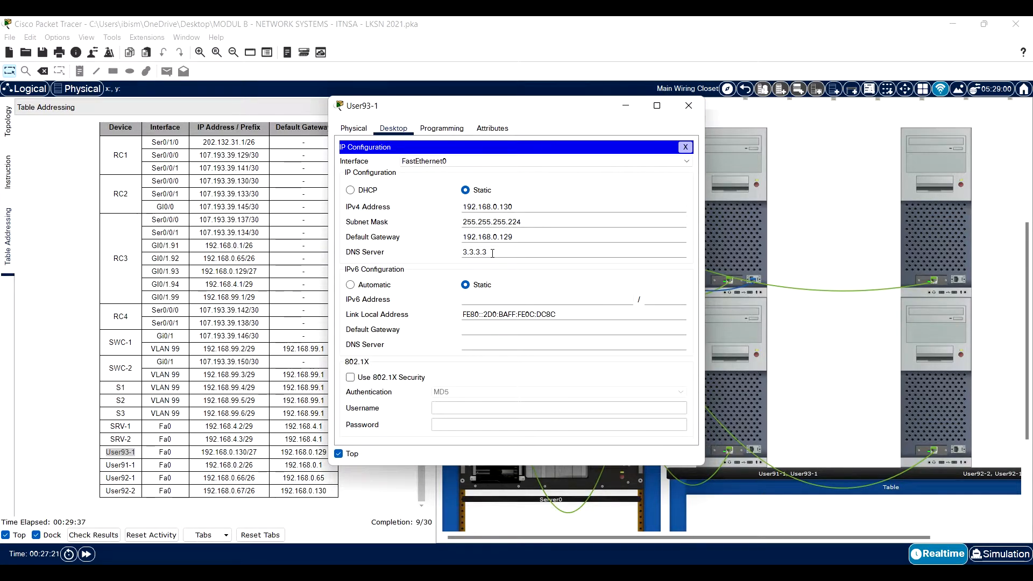
click(689, 105)
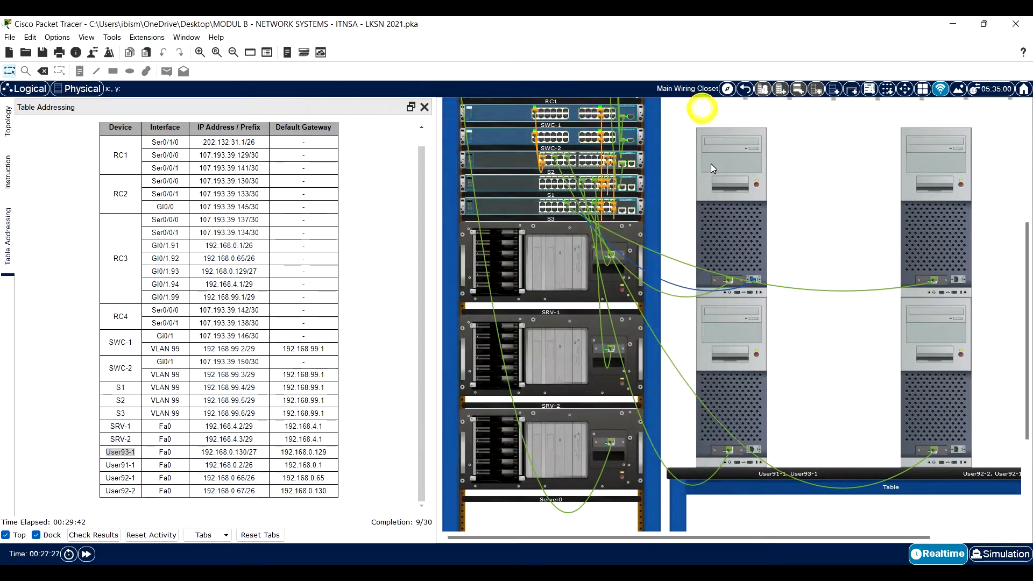
Step: Set User91-1's static FastEthernet0 IPv4 address to 192.168.0.2 and subnet mask to 255.255.255.192, keeping its window on top
drag(114, 466, 138, 468)
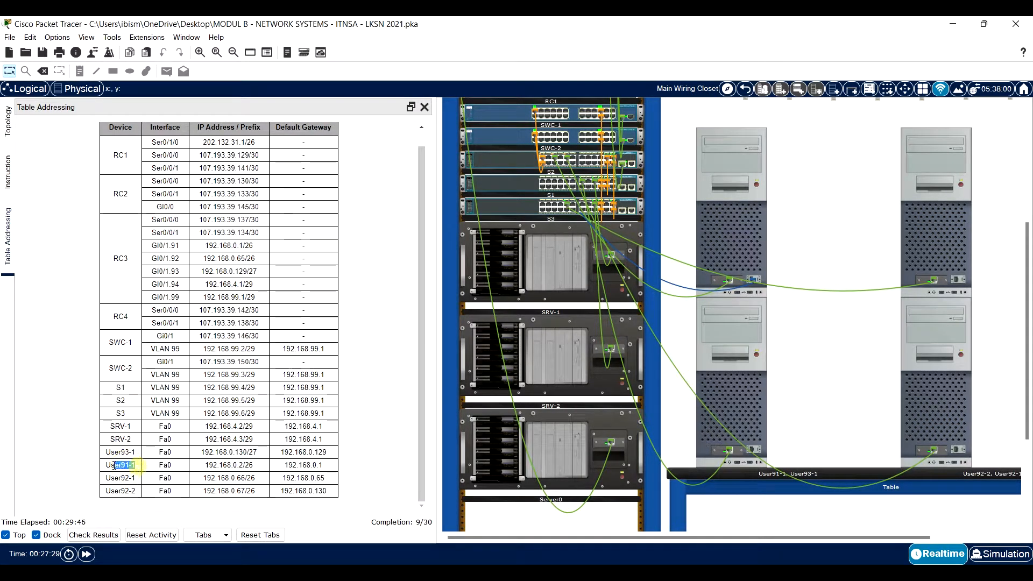
click(761, 173)
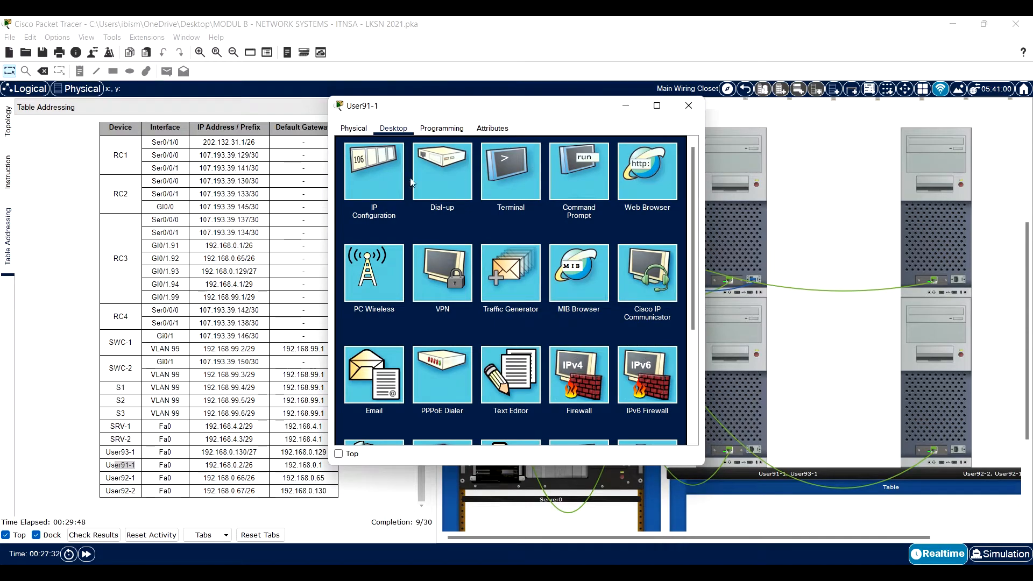
click(374, 177)
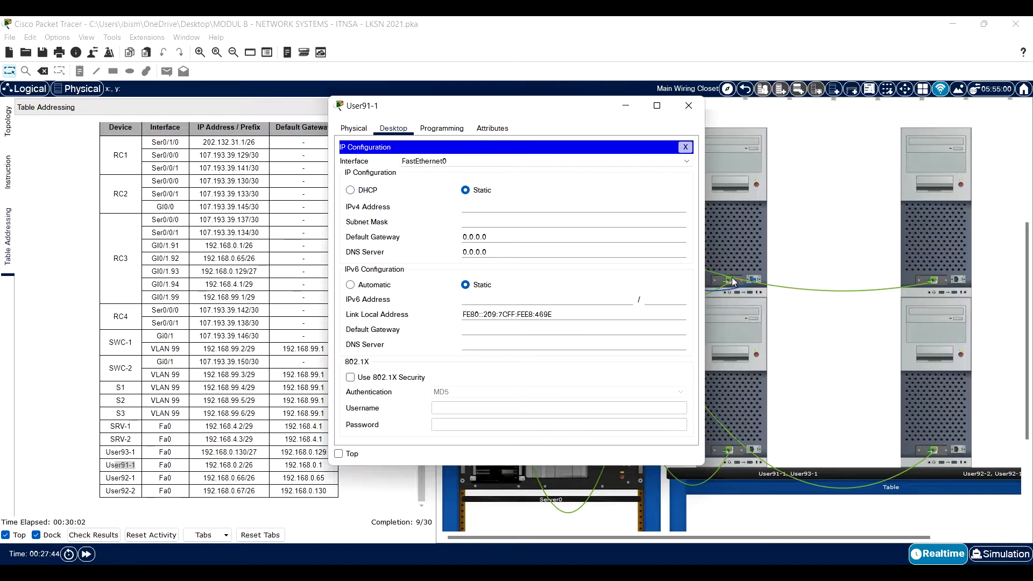
drag(539, 115, 572, 77)
click(398, 418)
click(536, 170)
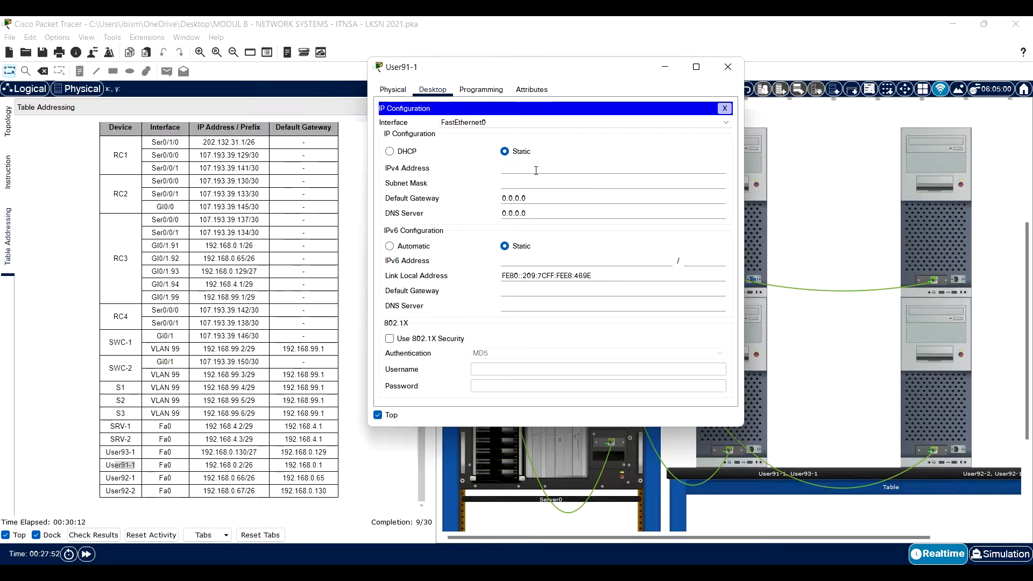
text(.168)
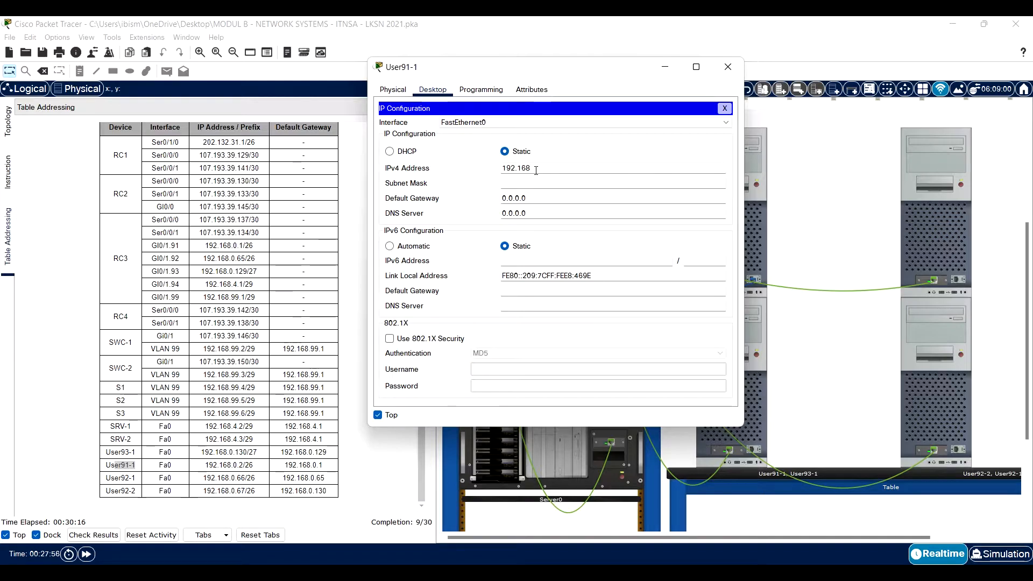
text(.0.2)
key(Tab)
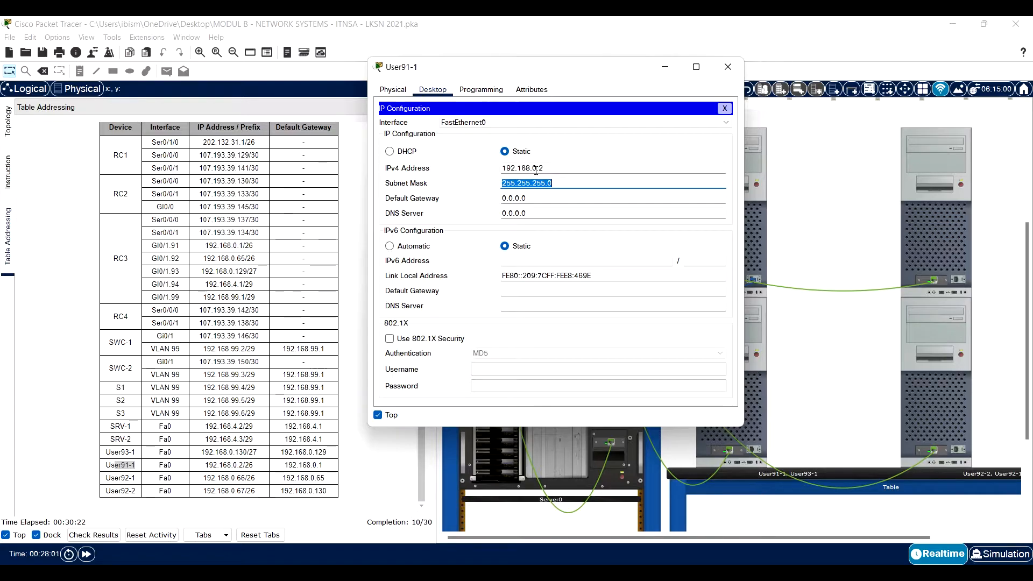
key(Right)
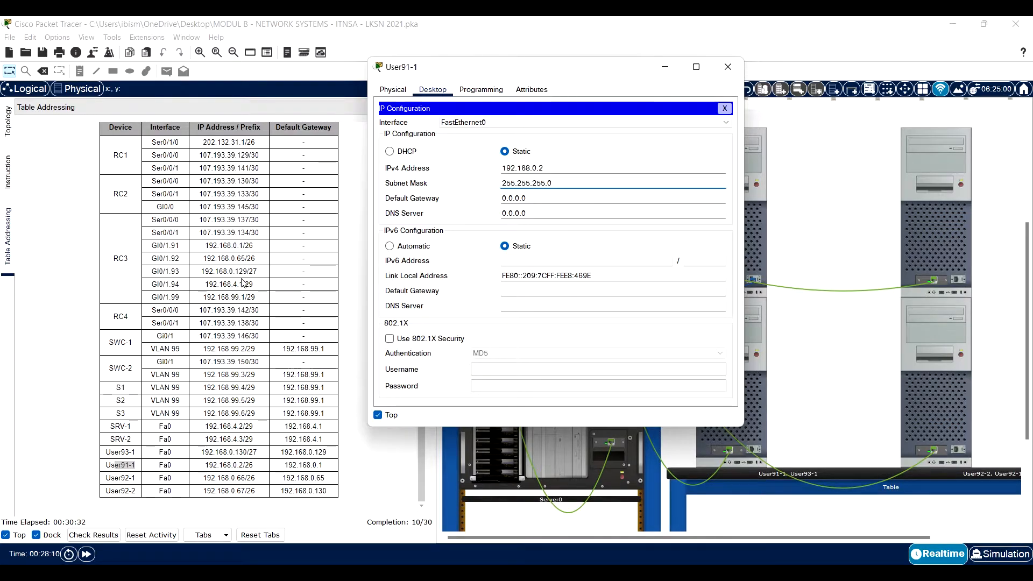
scroll(253, 243, up, 1)
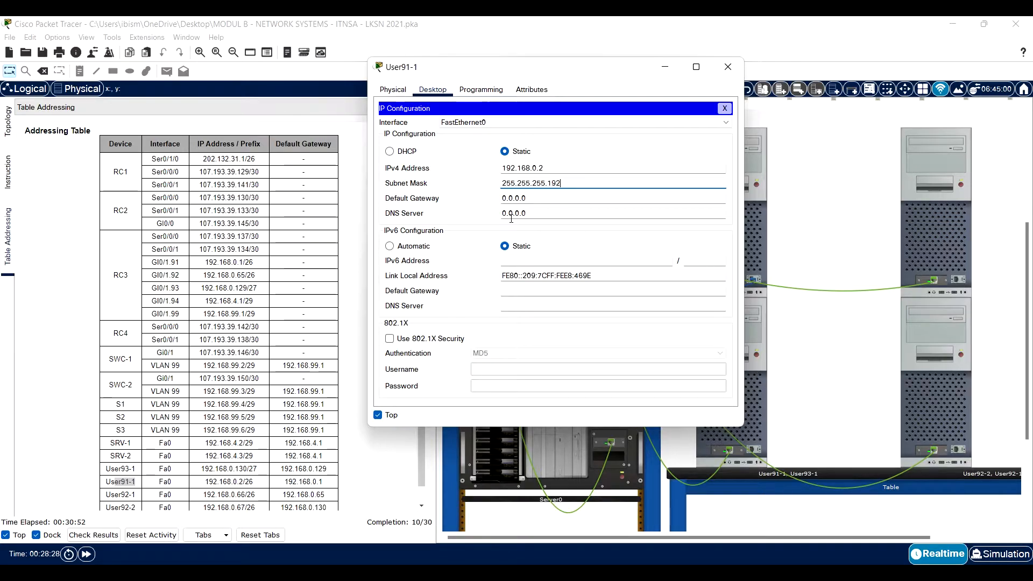
Step: Set User91-1's default gateway to 192.168.0.1 and DNS server to 3.3.3.3, and close its window
drag(539, 201, 486, 208)
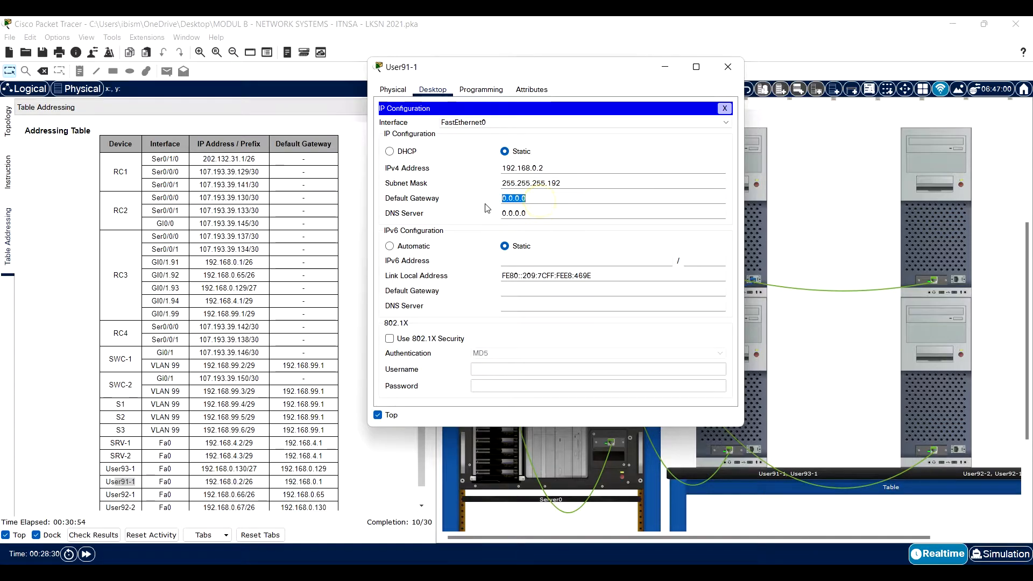
text(1)
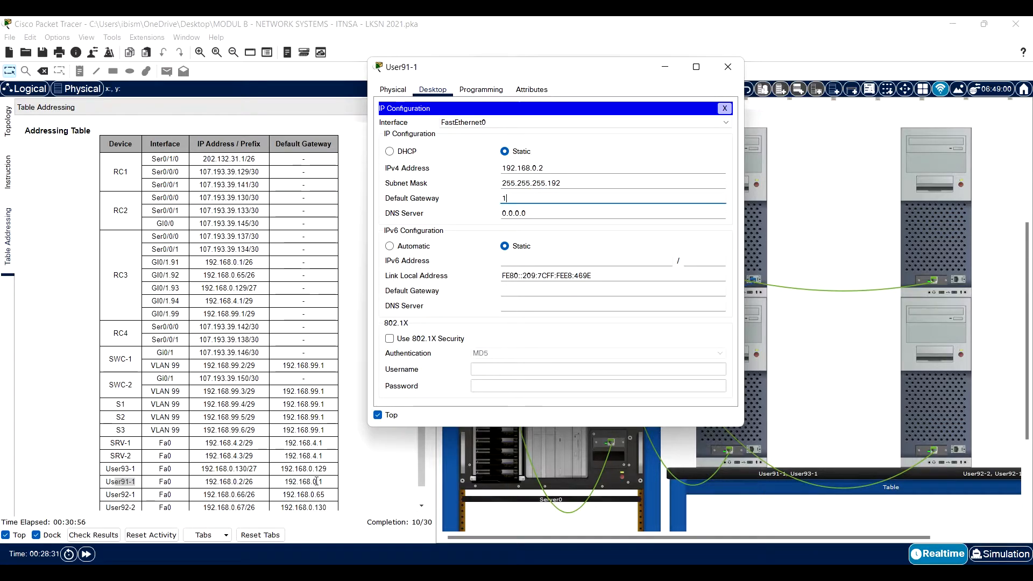
text(92.168.0.1)
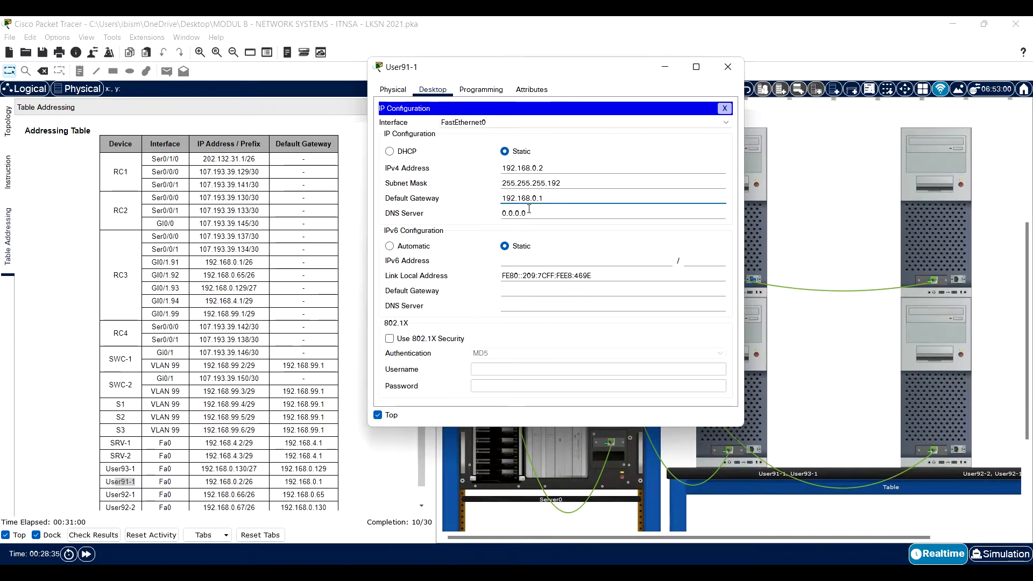
key(Tab)
text(3.3.3.3)
click(611, 244)
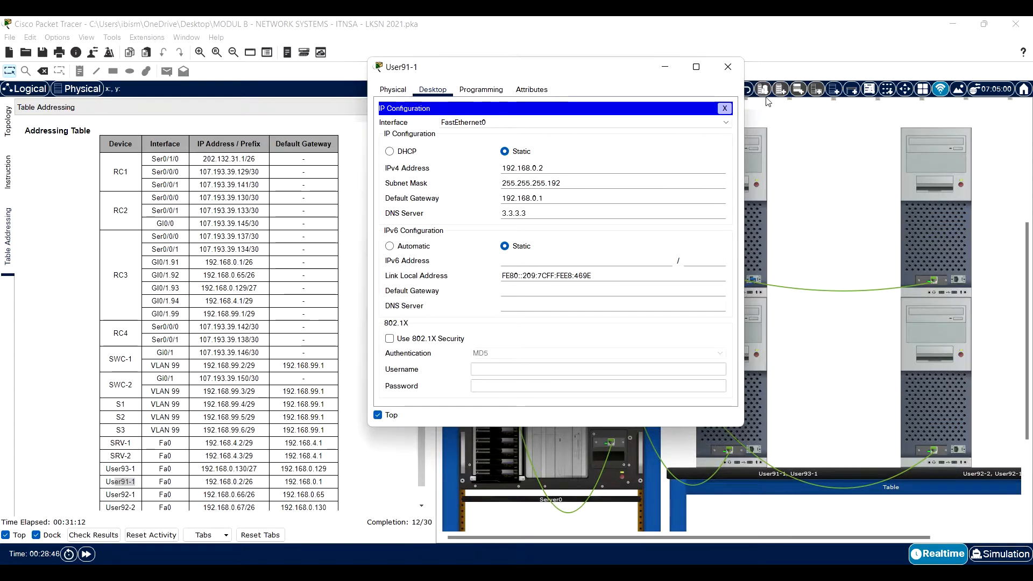
click(727, 67)
click(778, 337)
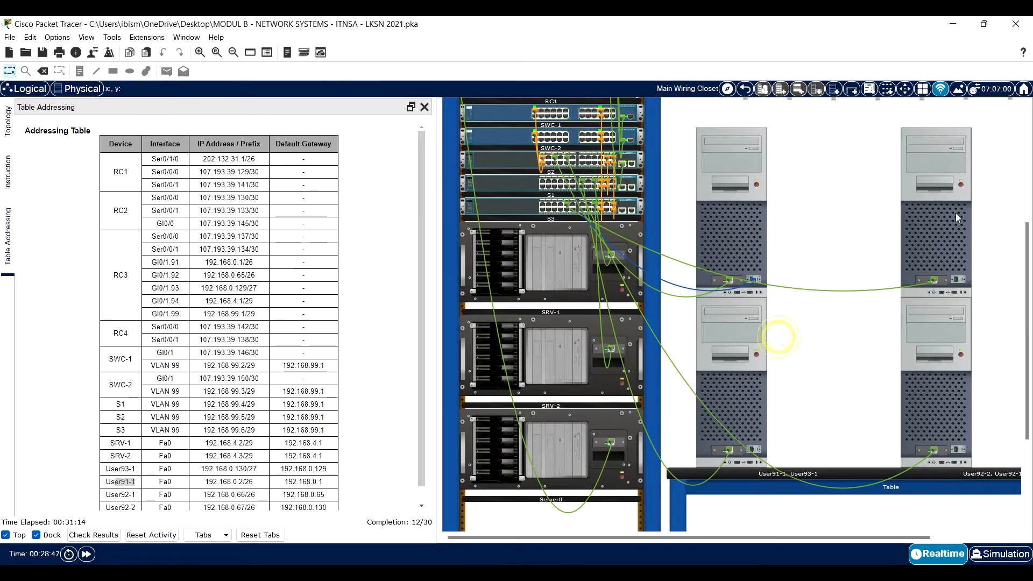
click(689, 102)
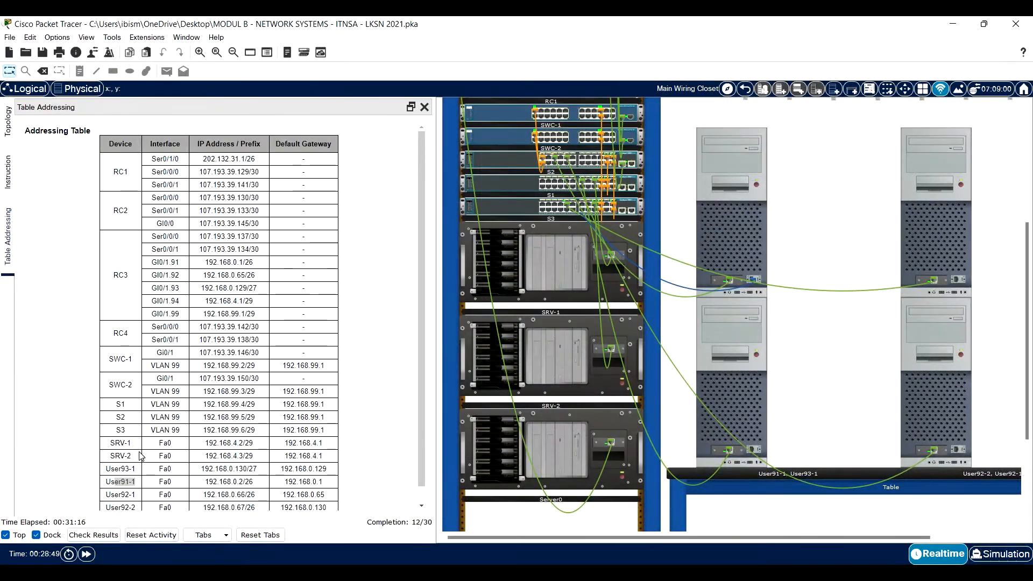
Step: Locate User92-1, check its IP configuration against the addressing table, and close its window
drag(138, 494, 105, 495)
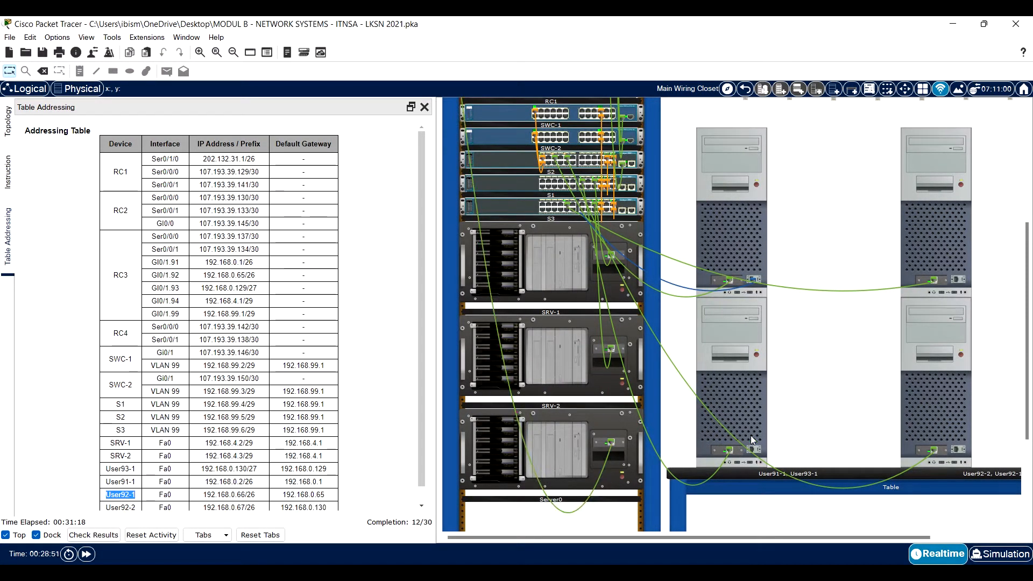
mouse_move(937, 203)
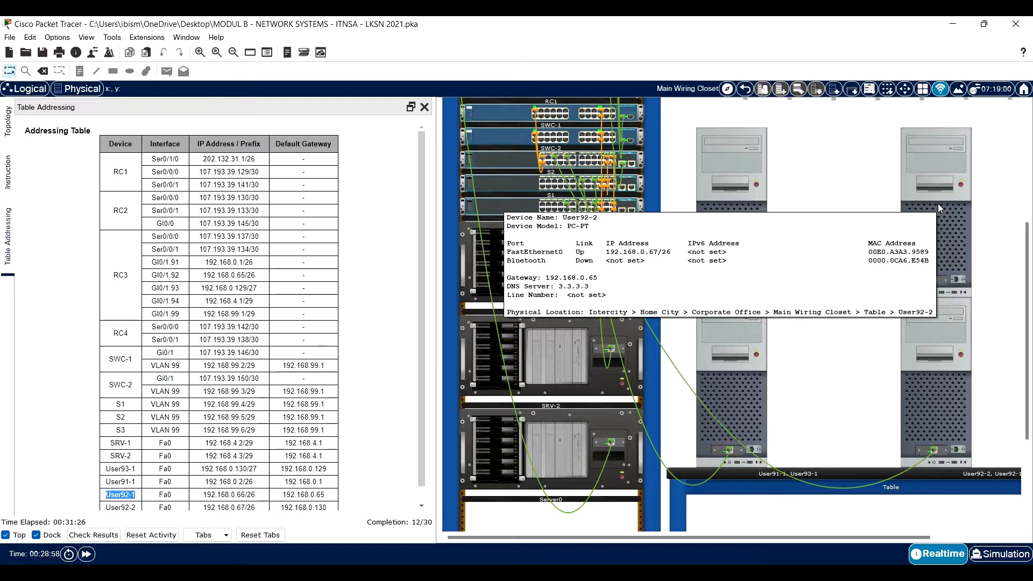
click(933, 394)
click(393, 128)
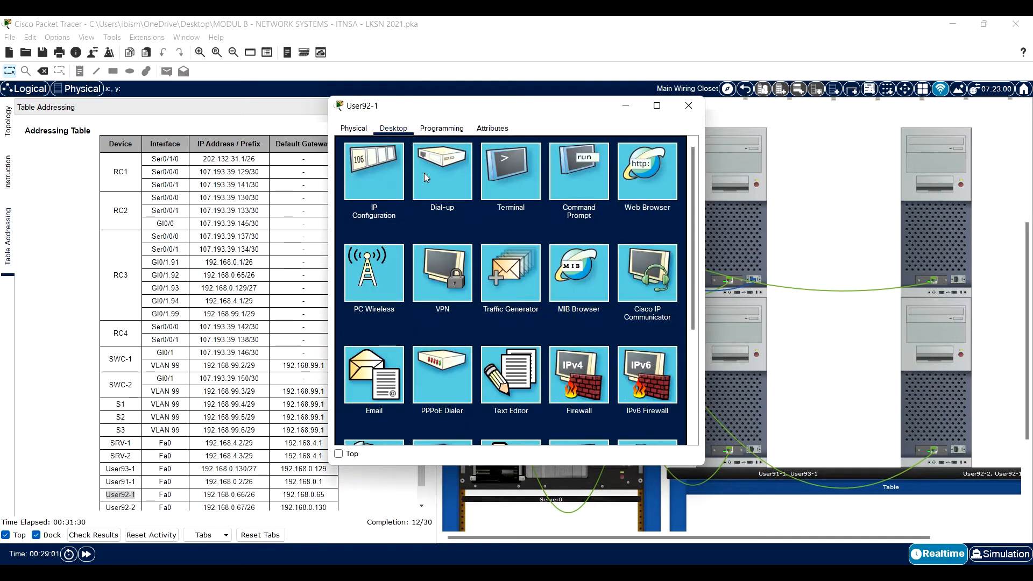
click(400, 174)
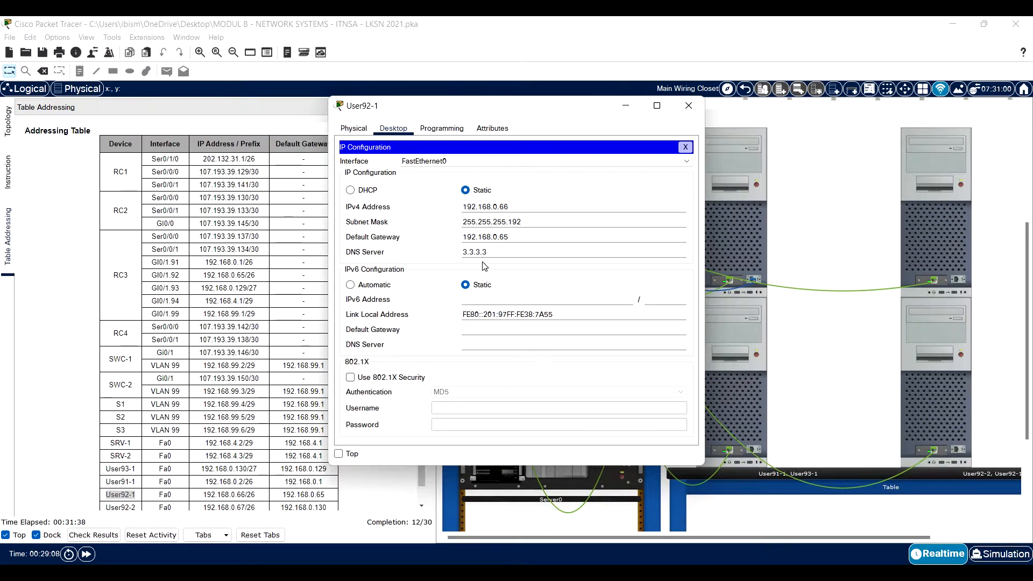
click(687, 106)
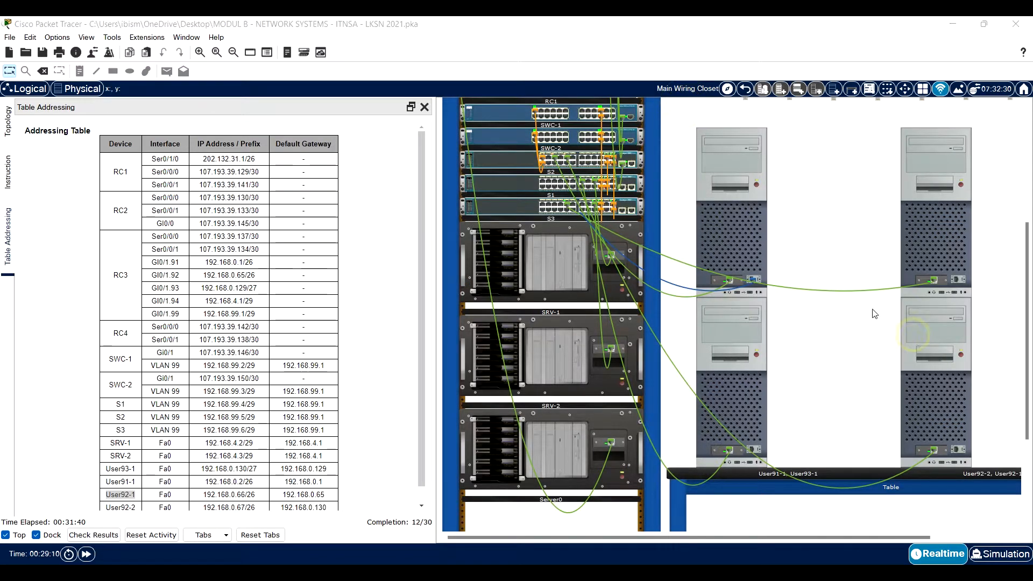
Step: Check User92-1's static IP configuration against the User92-1 and User92-2 rows of the addressing table, closing the device windows afterward
click(912, 336)
click(390, 175)
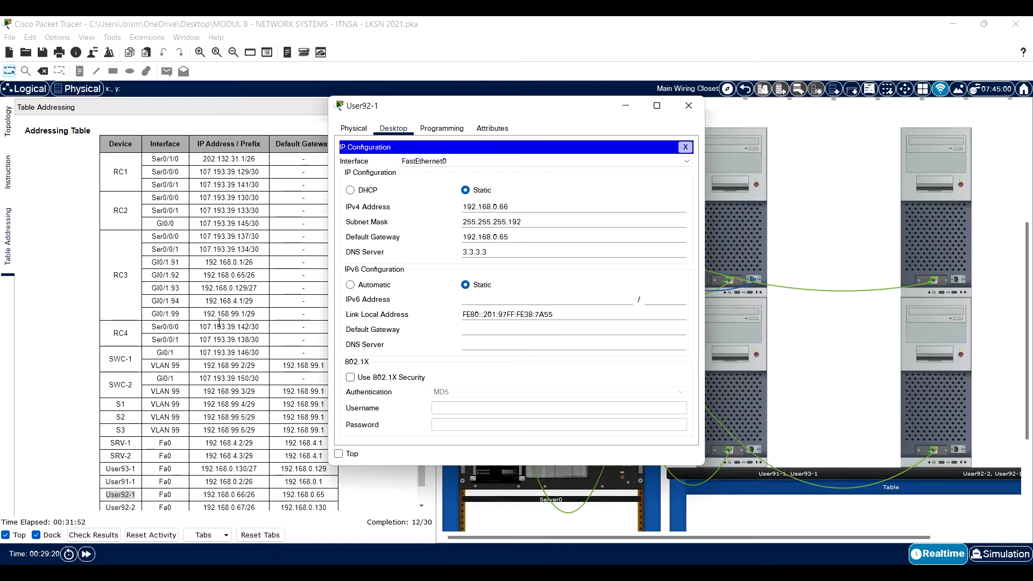
click(338, 453)
drag(325, 506, 241, 490)
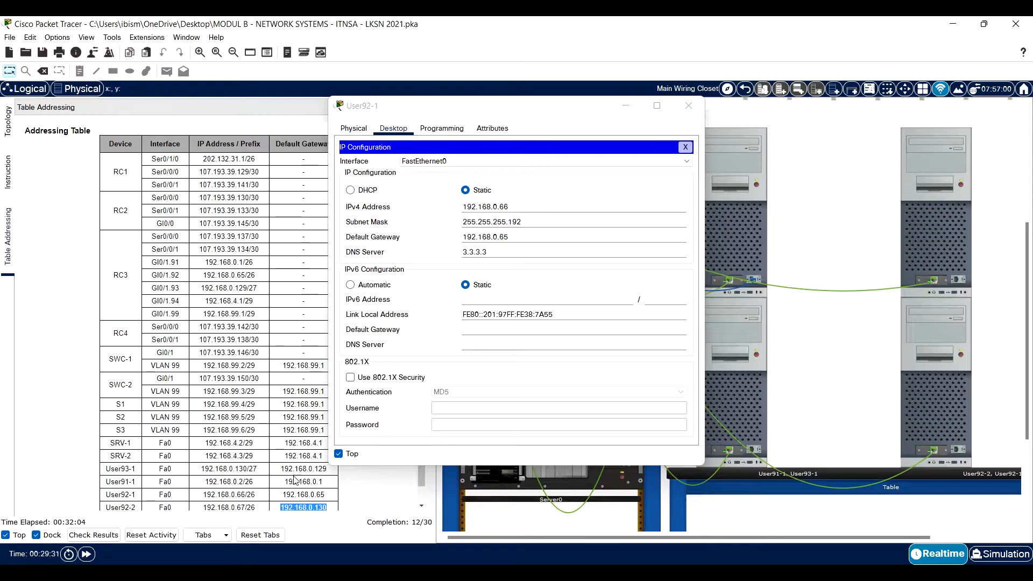
scroll(250, 275, down, 1)
click(316, 490)
drag(328, 493, 272, 490)
scroll(238, 237, up, 1)
scroll(253, 484, down, 1)
click(308, 489)
drag(329, 490, 201, 482)
click(688, 106)
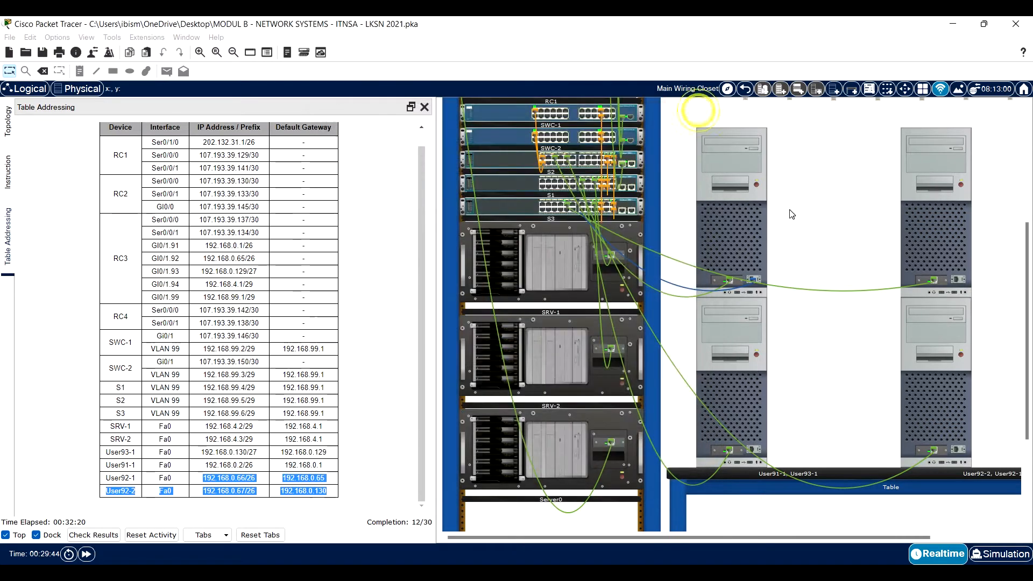
click(809, 216)
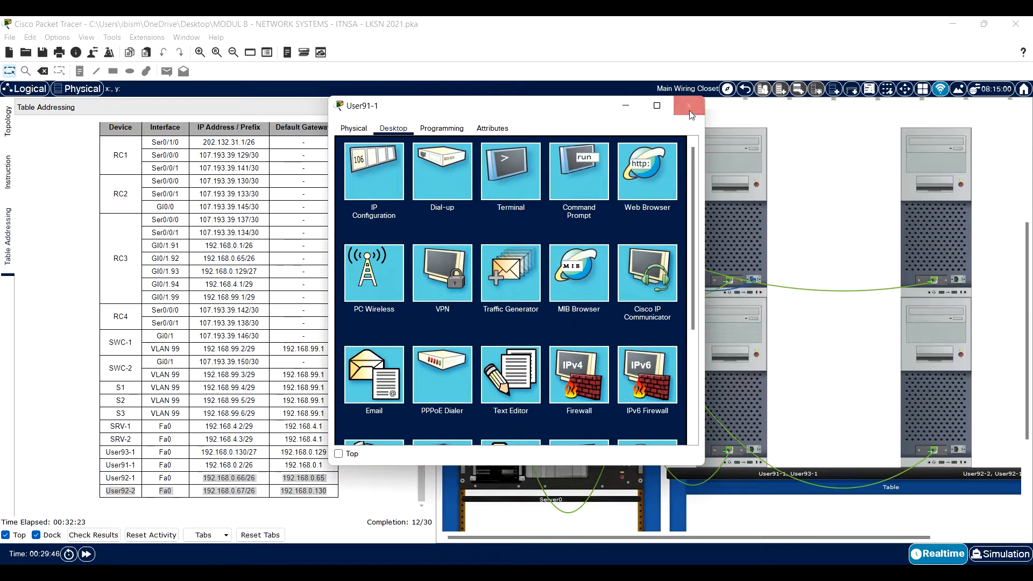
click(689, 107)
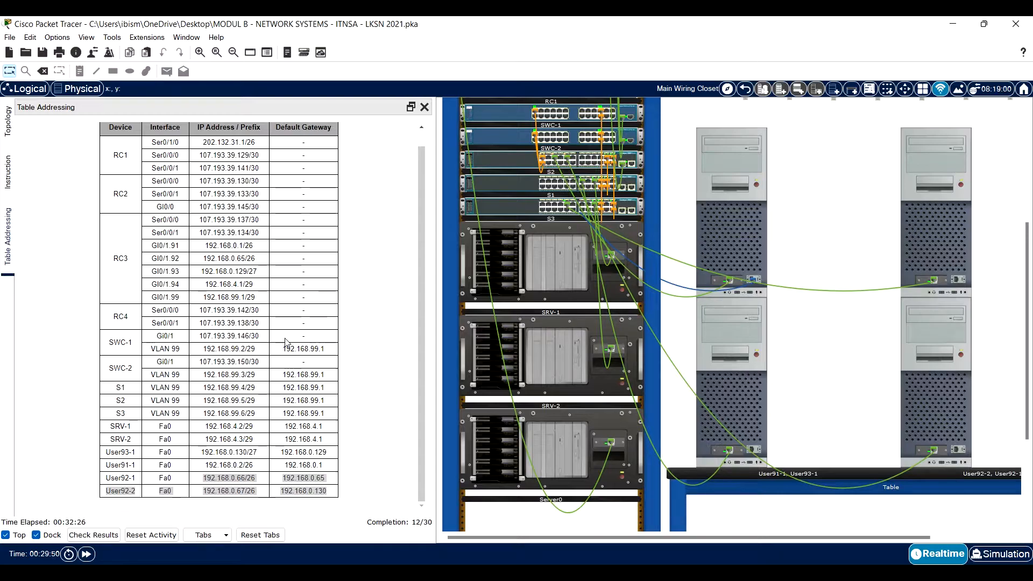
Step: Check the activity results and review the assessment items for RC1, RC3, S1, S2, S3, SWC-1 and User91-1
click(114, 536)
click(114, 99)
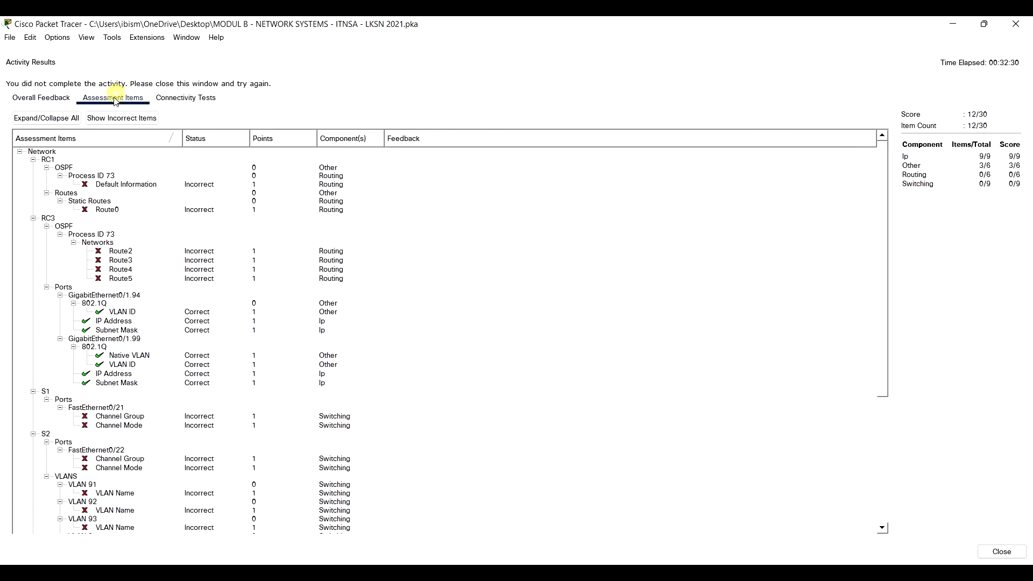
scroll(95, 183, down, 2)
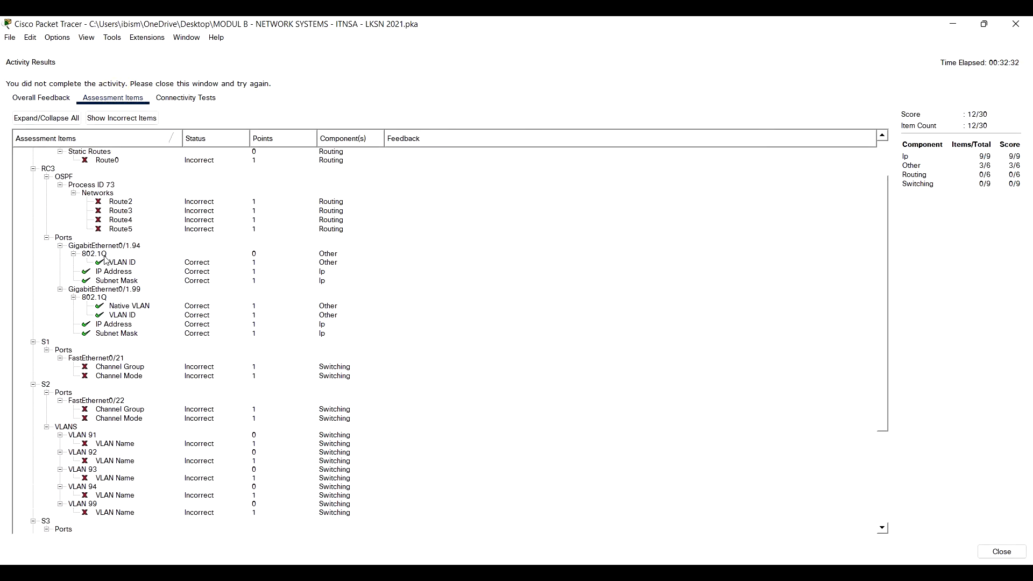
scroll(100, 263, down, 5)
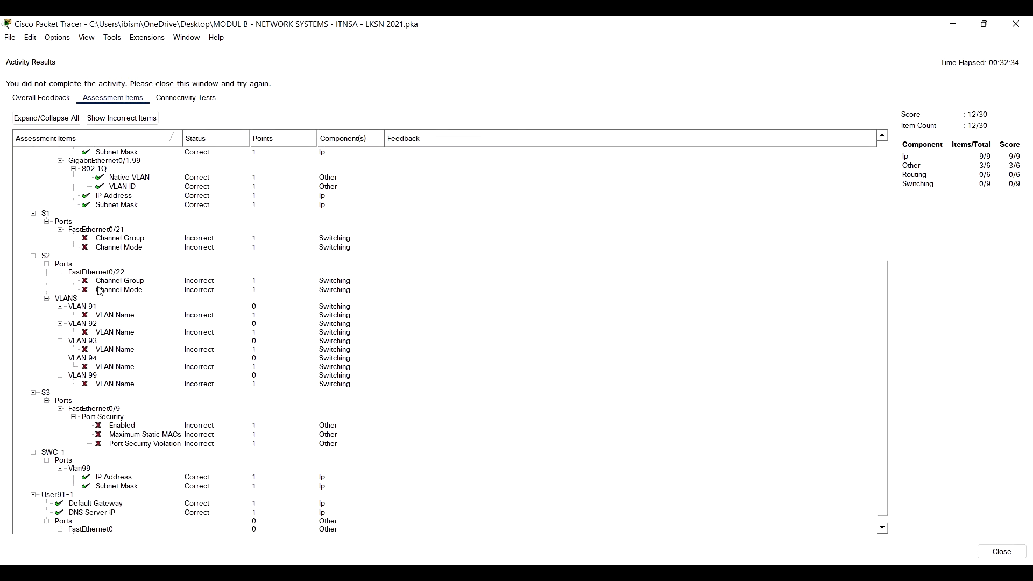
scroll(99, 291, down, 1)
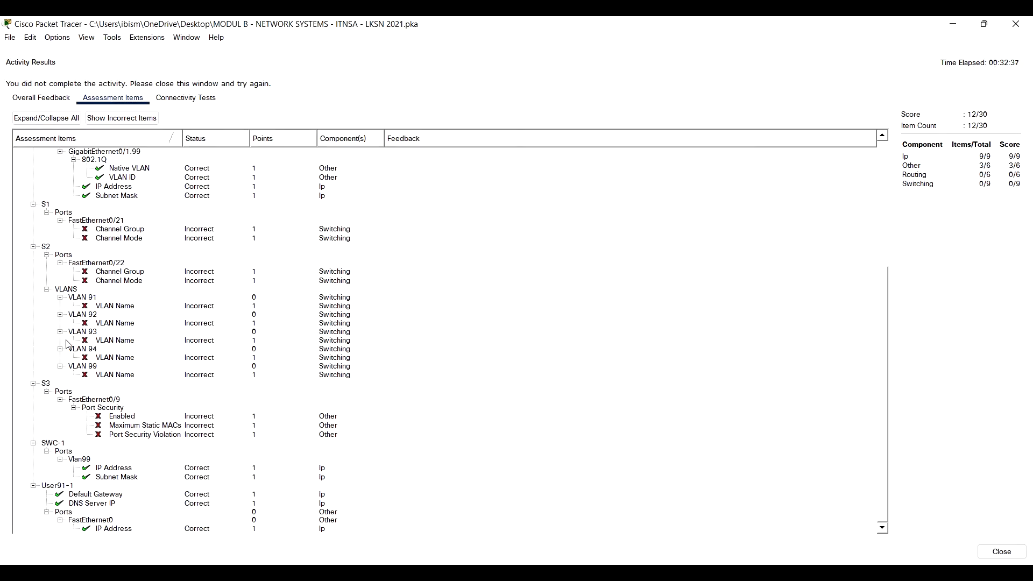
scroll(86, 482, up, 6)
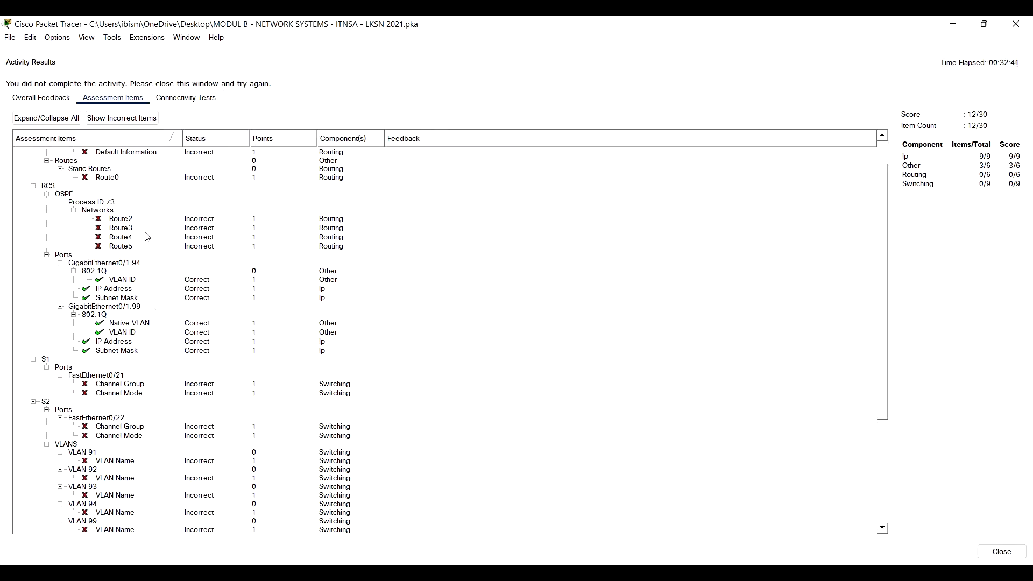
scroll(46, 260, up, 2)
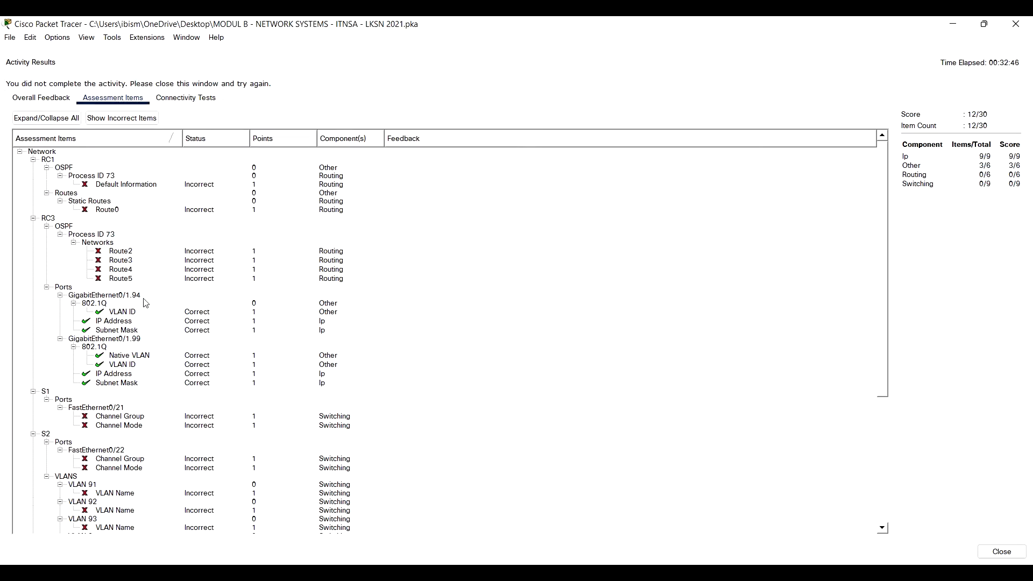
scroll(99, 365, down, 7)
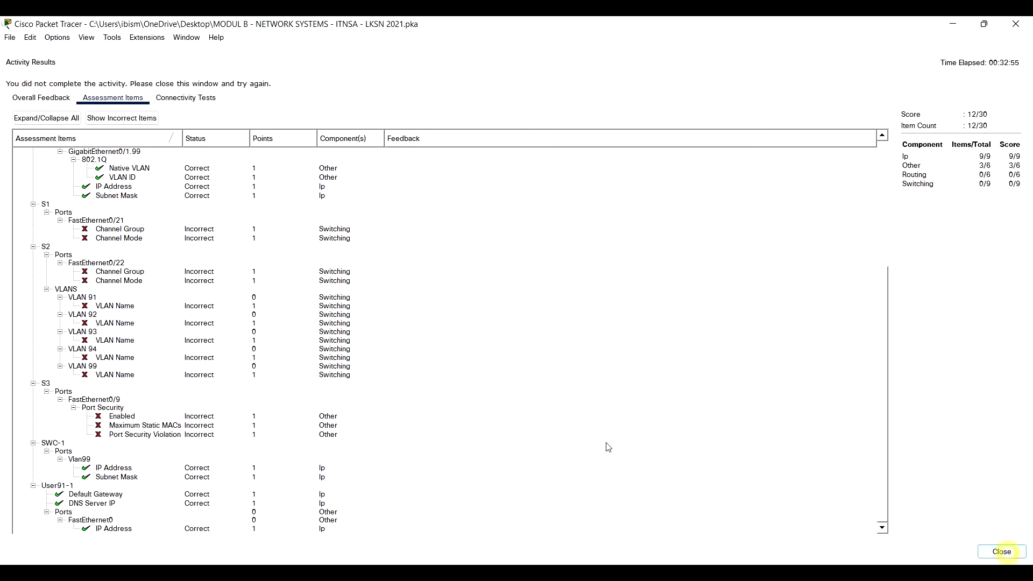
click(1001, 551)
Step: Read the activity instructions for the VLAN configuration required on S1, S2 and S3
click(696, 320)
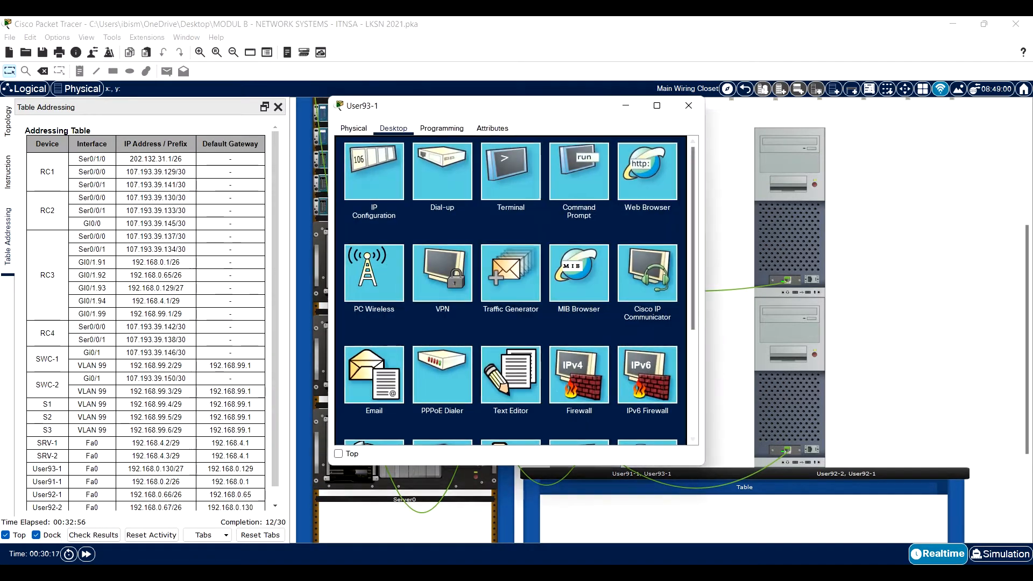
click(689, 105)
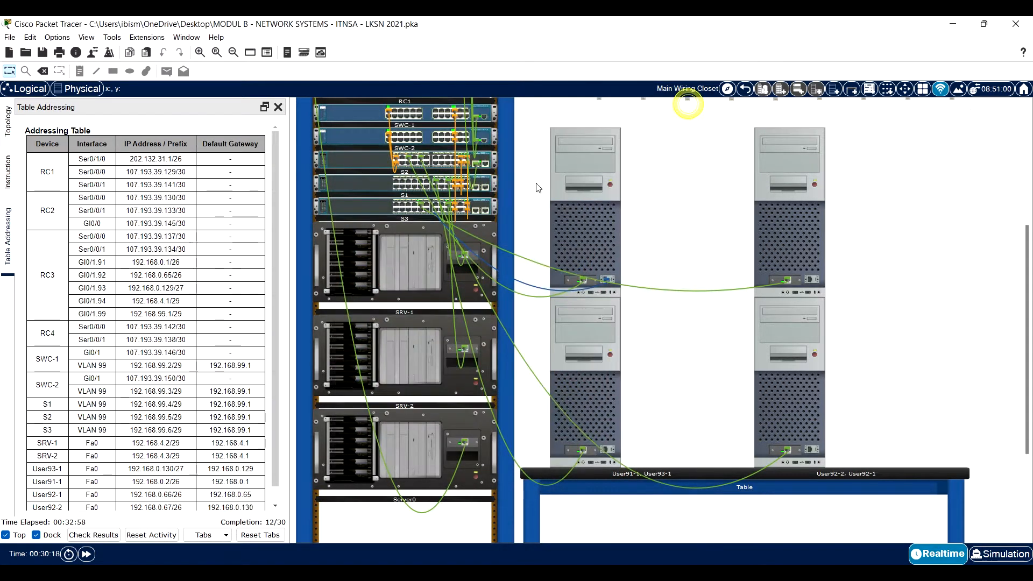
click(8, 162)
scroll(129, 342, down, 2)
scroll(127, 340, down, 2)
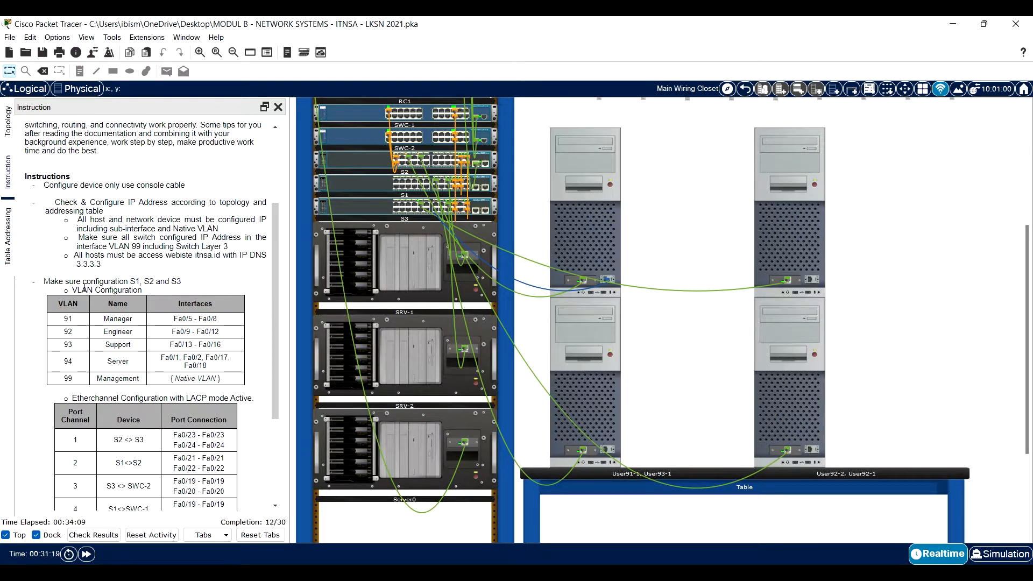
drag(81, 281, 64, 294)
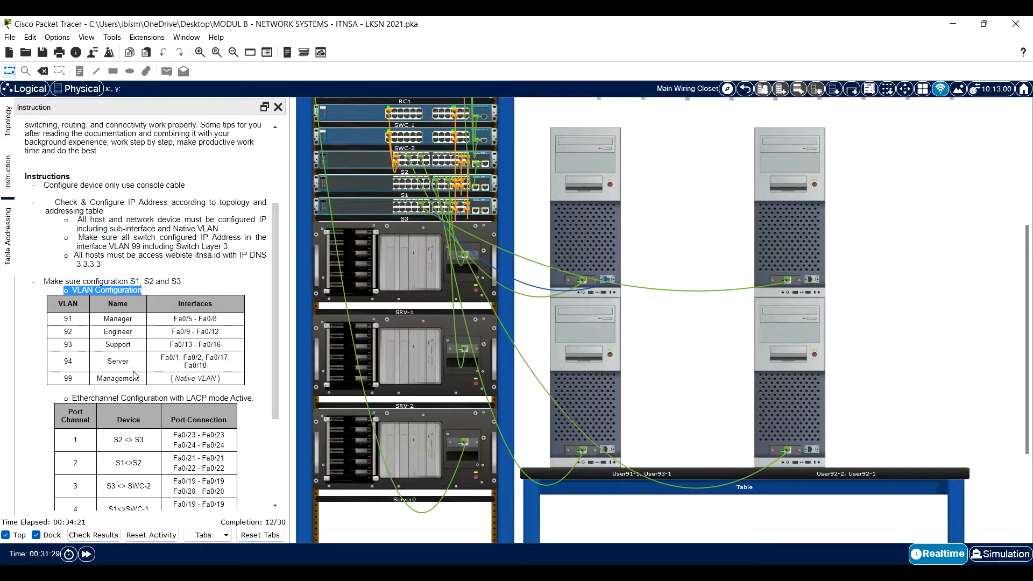
Step: Open a console terminal session to S3 from User91-1, keeping the default port configuration
scroll(566, 349, up, 3)
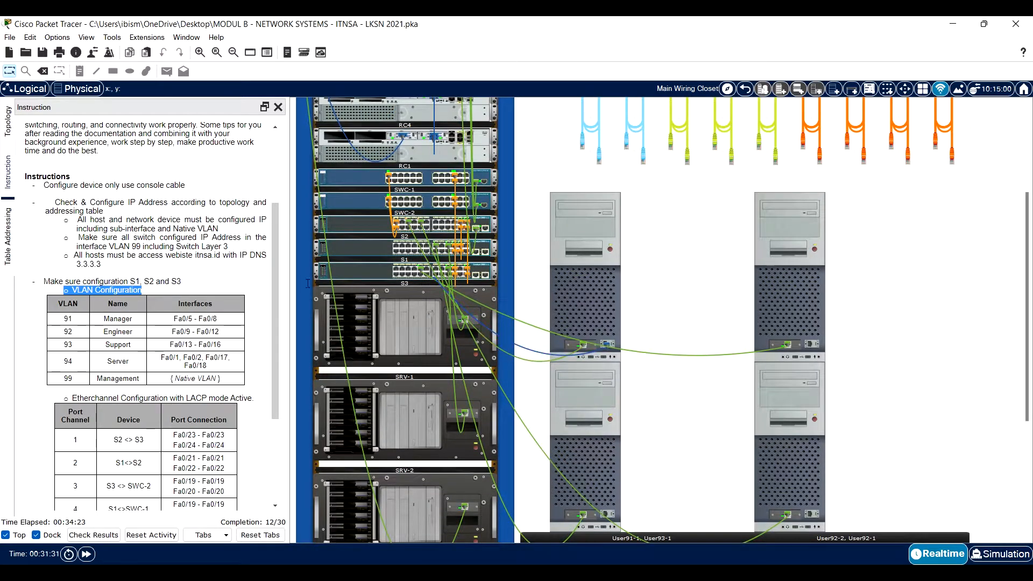
scroll(377, 317, up, 3)
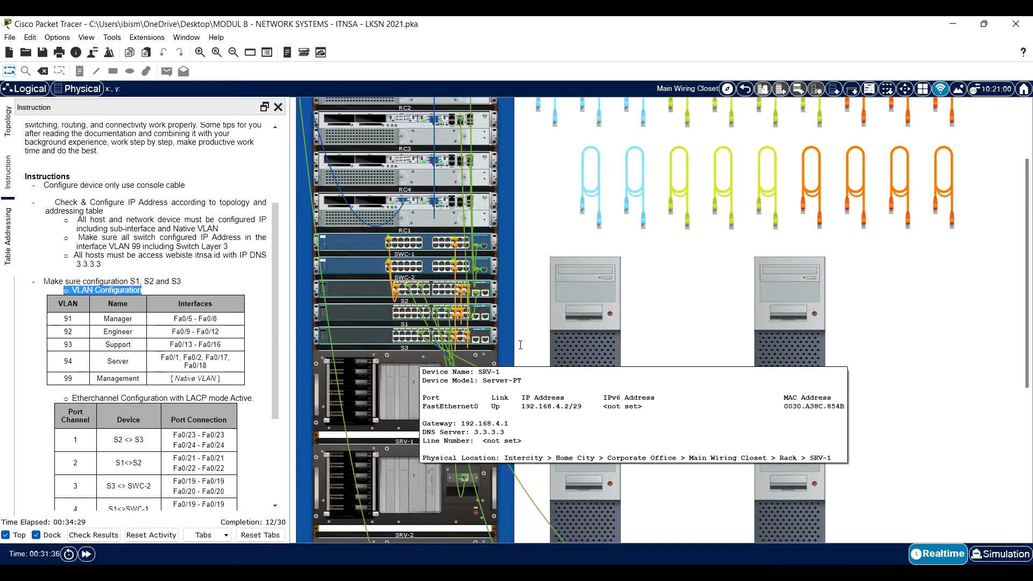
click(606, 323)
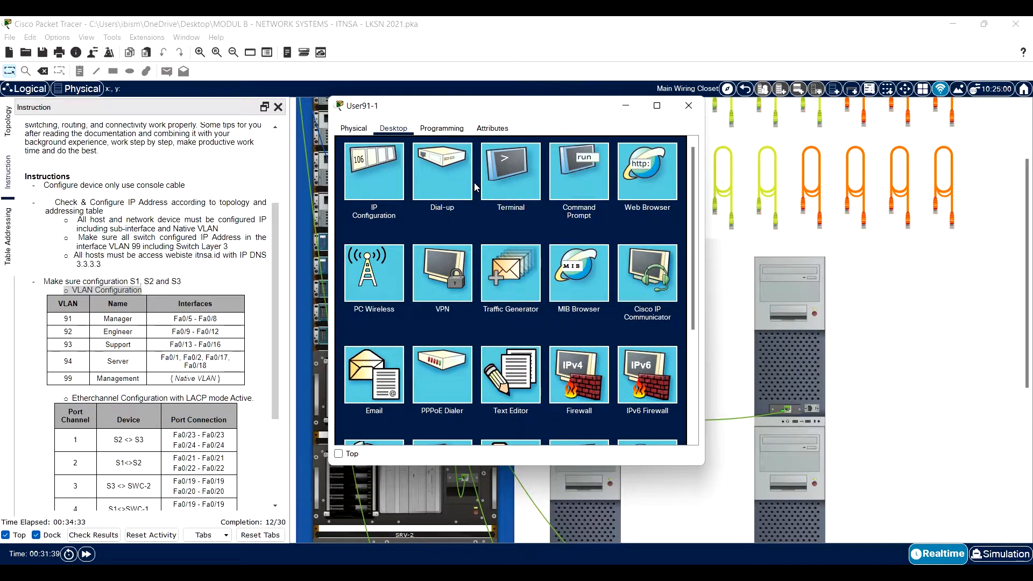
click(579, 169)
click(561, 308)
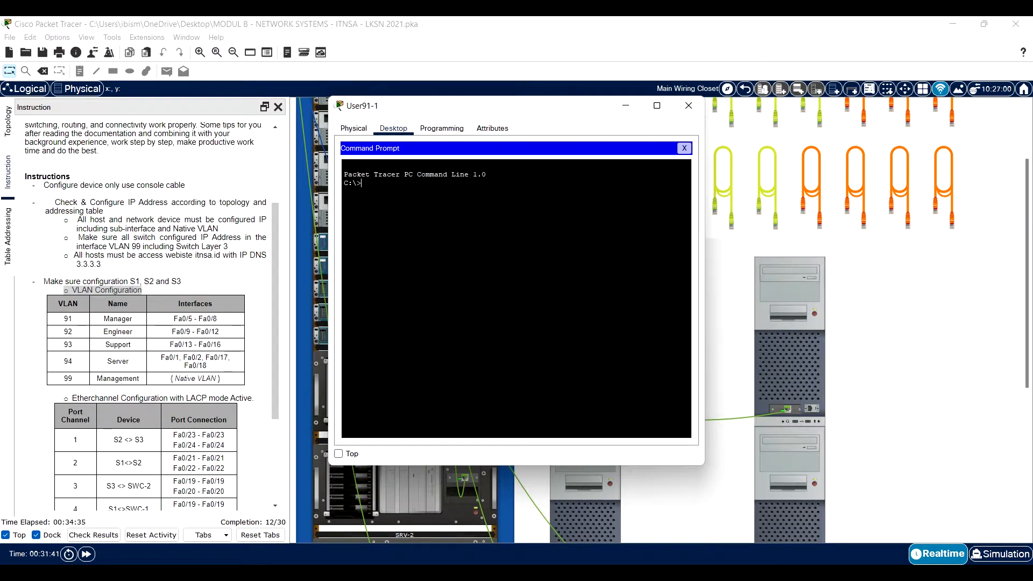
click(684, 148)
click(525, 166)
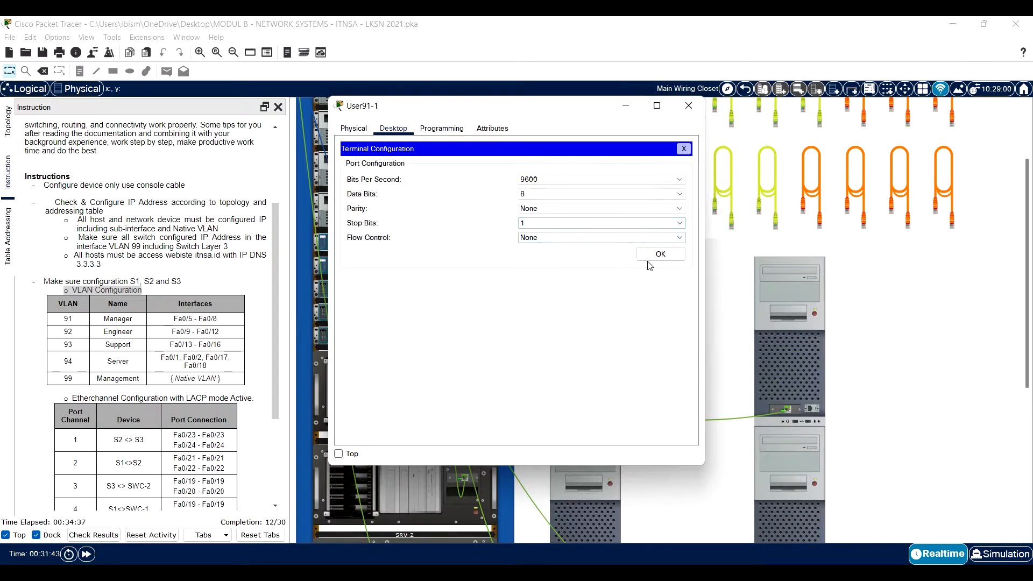
click(660, 253)
click(524, 294)
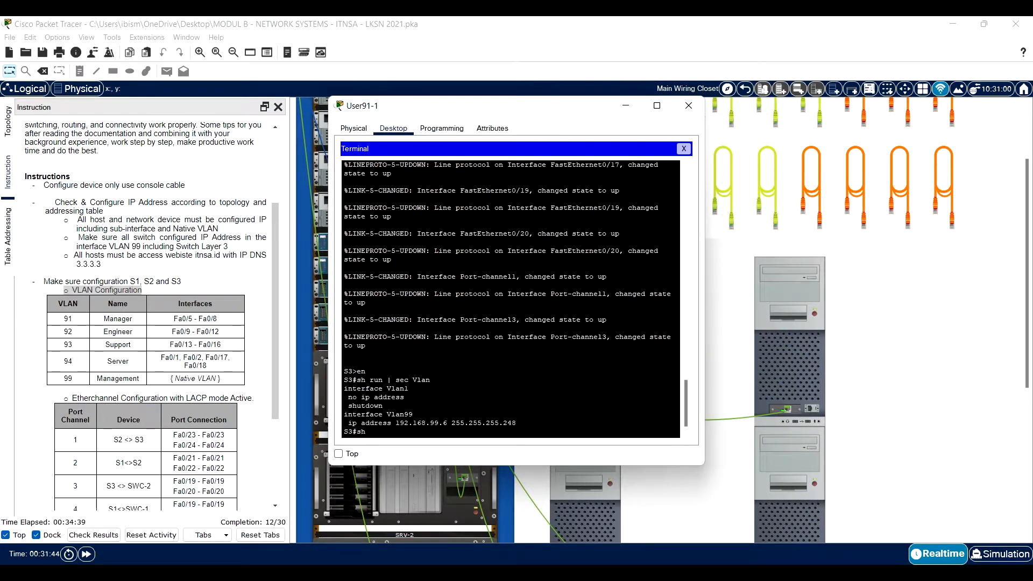
Step: Display the VTP status of switch S3
text(vtp)
text( status)
key(Return)
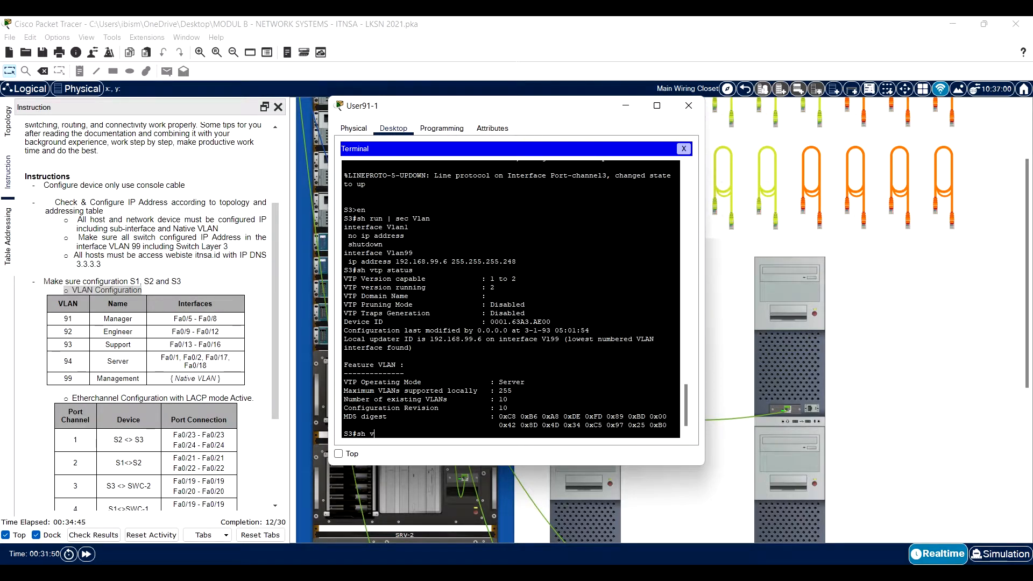
Step: Display S3's VLAN table and examine the names and port assignments of VLANs 91 to 99, particularly VLAN 94
key(Return)
key(Return)
key(Return)
key(Return)
key(Return)
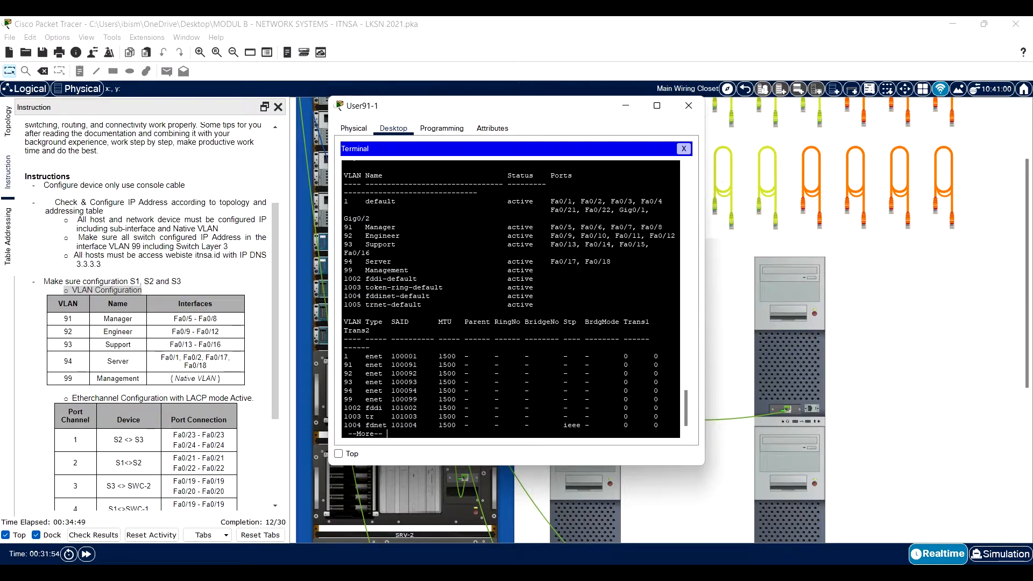
drag(358, 225, 396, 271)
drag(567, 261, 345, 262)
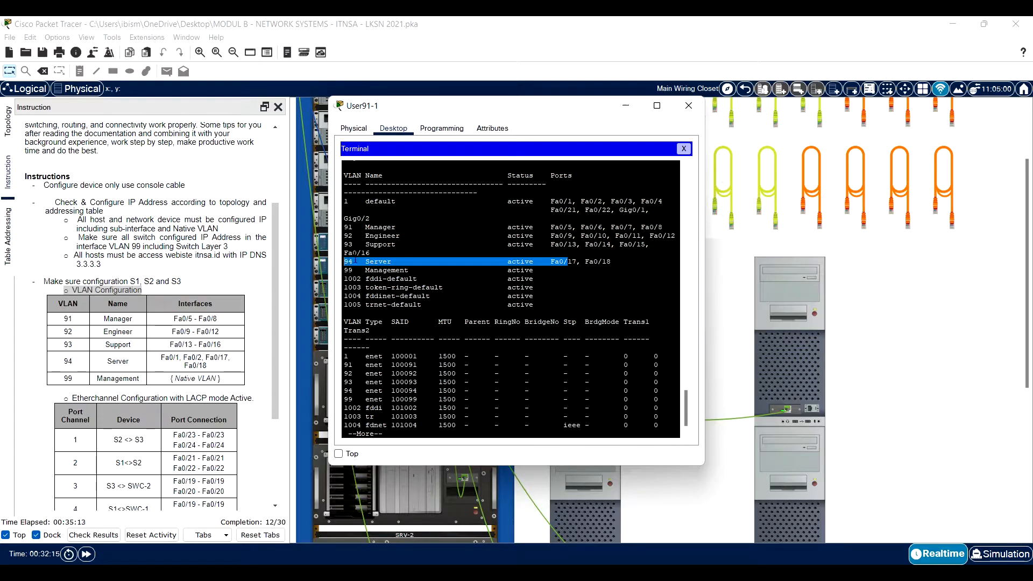
Step: Close User91-1 and move its console cable from the rear console port of S3 to that of S2
click(689, 105)
right_click(376, 340)
click(397, 352)
right_click(367, 290)
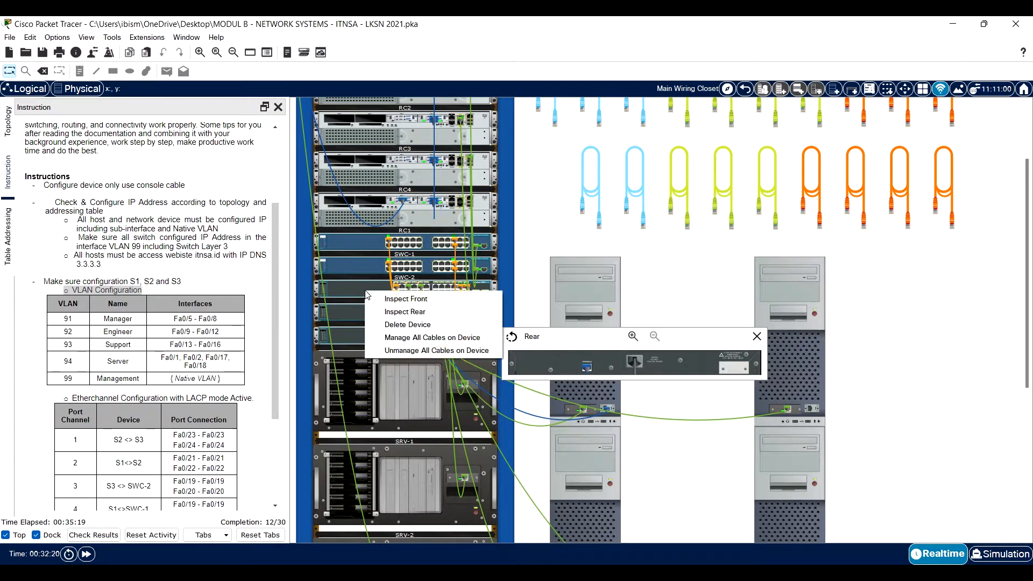
click(393, 310)
drag(582, 369, 585, 321)
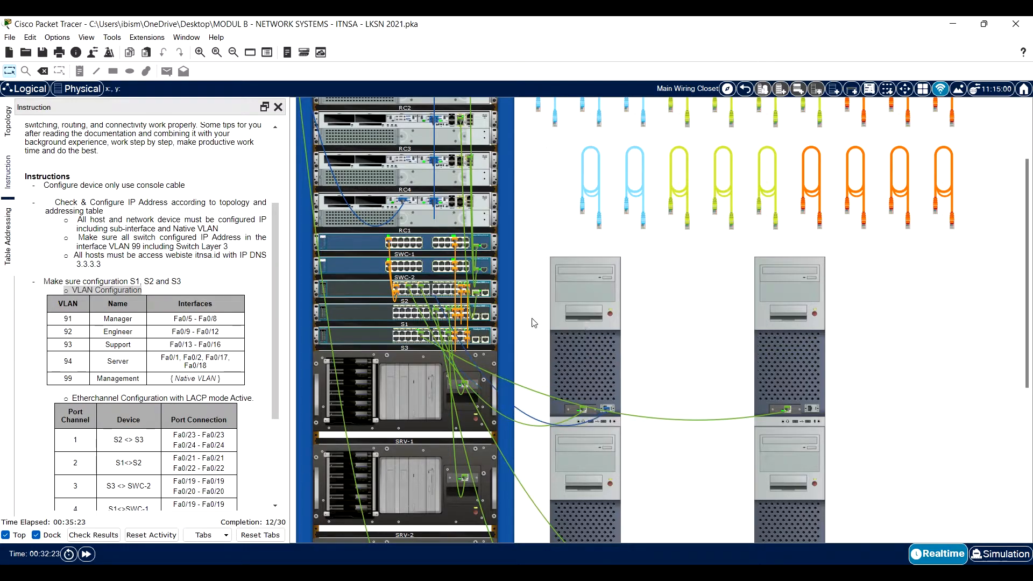
Step: Open a console terminal session to S2 from User91-1 with the default port configuration
click(572, 303)
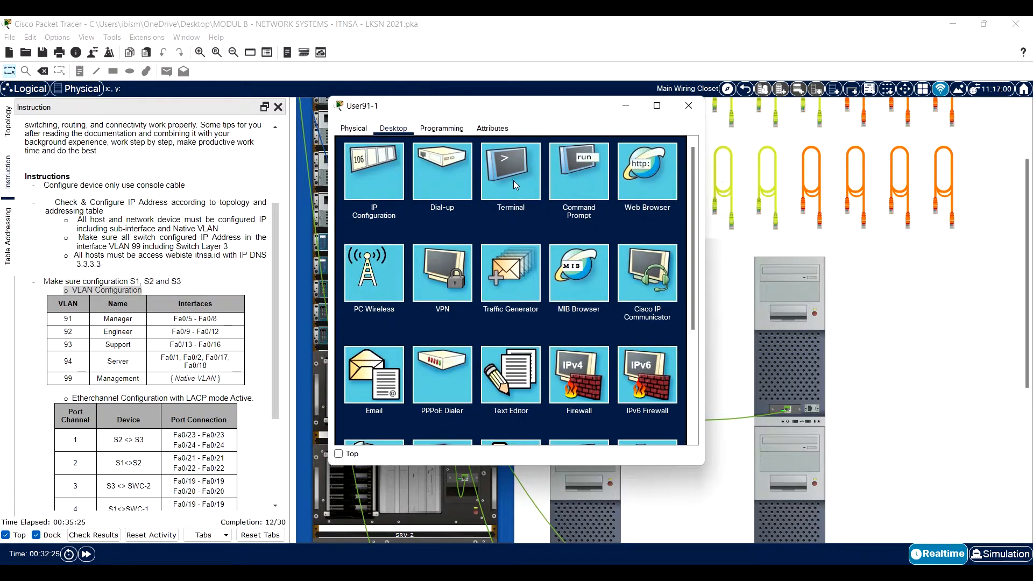
click(511, 170)
click(659, 254)
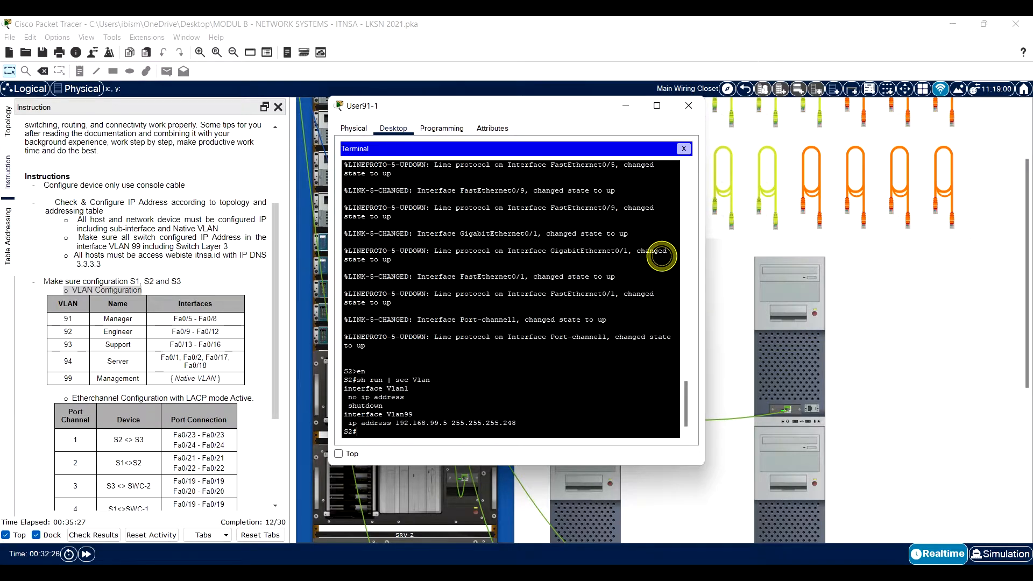
click(519, 383)
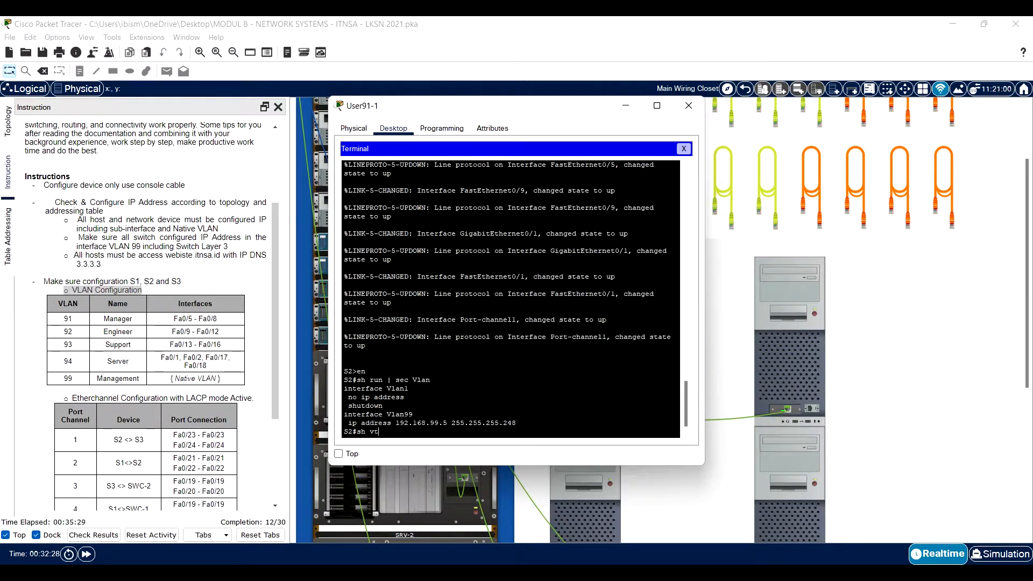
Step: Display the VTP status of switch S2 with show vtp status and examine its VTP domain name
text(sh vtp)
key(Return)
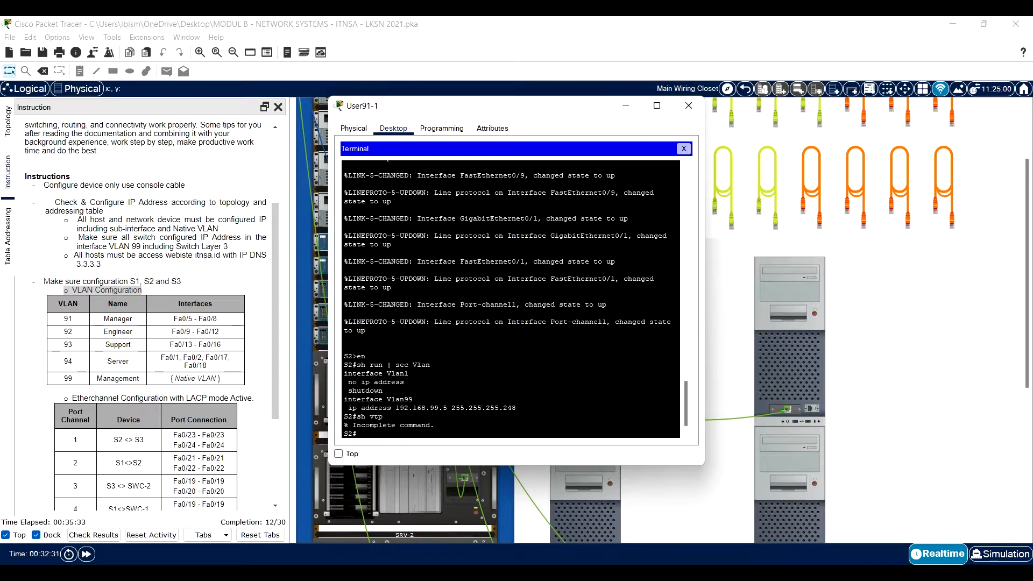
text(sho)
key(Tab)
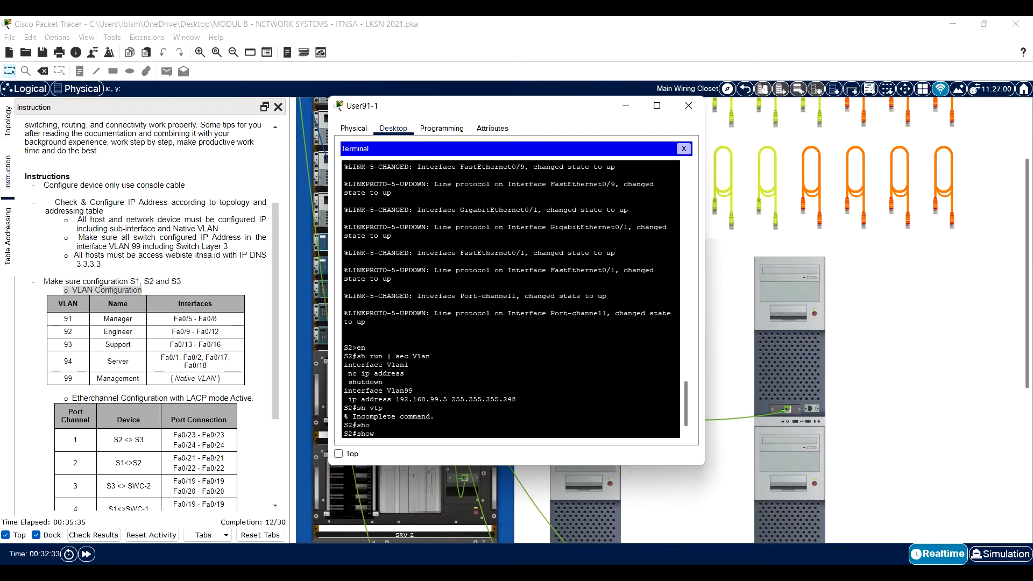
text(vt)
key(Tab)
key(Return)
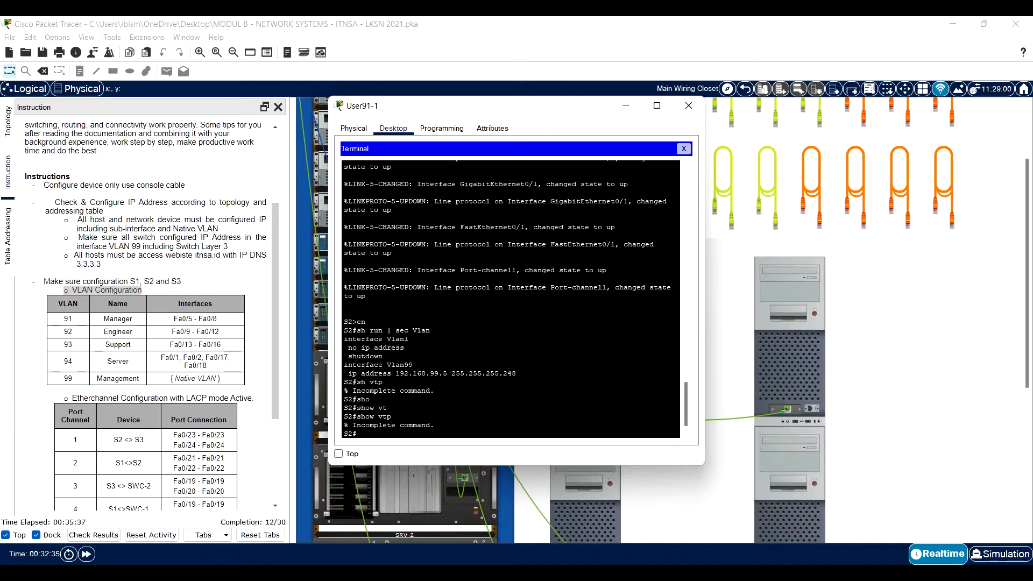
key(Up)
text(st)
key(Tab)
key(Return)
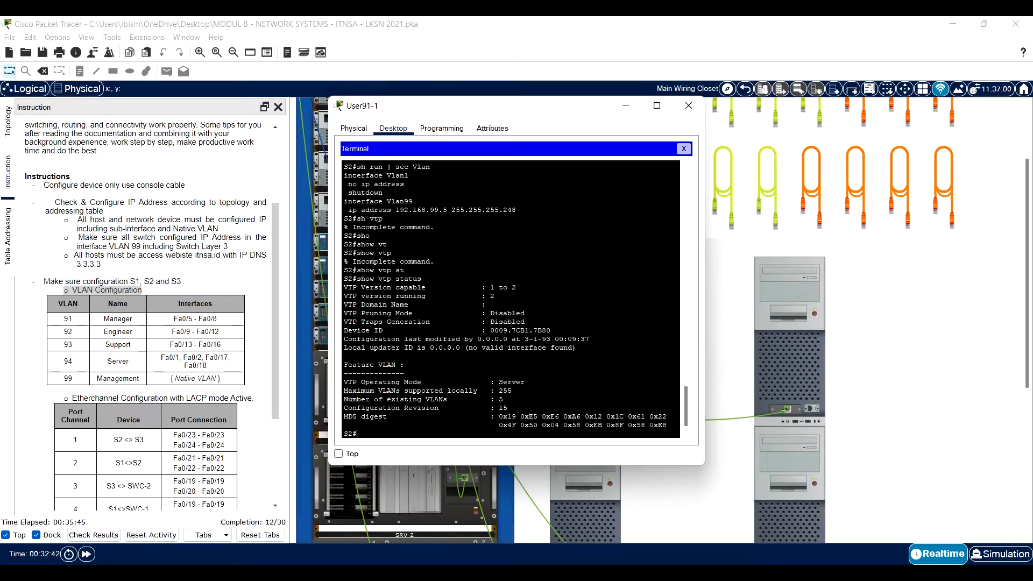
drag(489, 304, 354, 305)
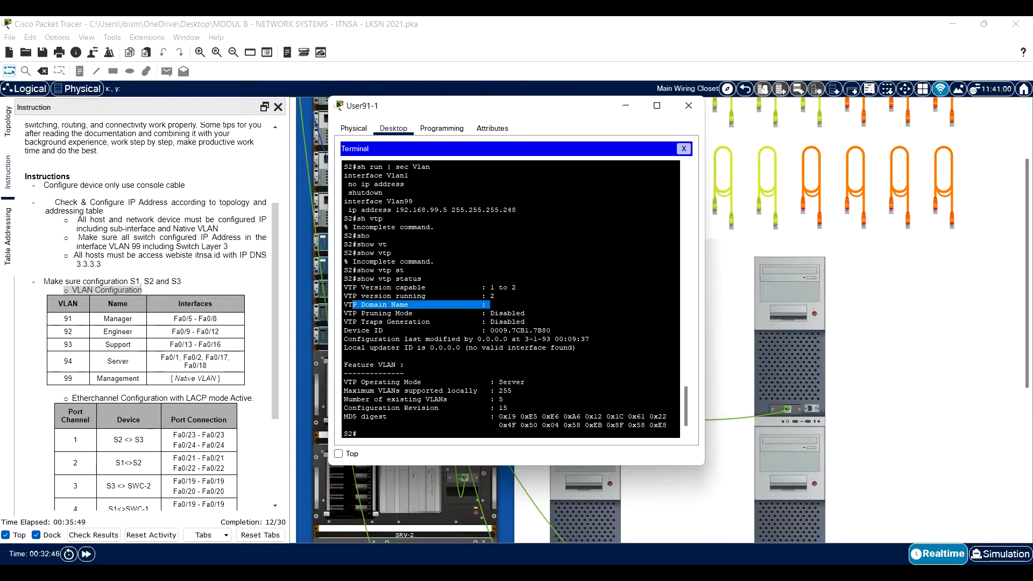
Step: Examine the VTP operating mode in S2's VTP status output and close User91-1
drag(525, 382, 361, 381)
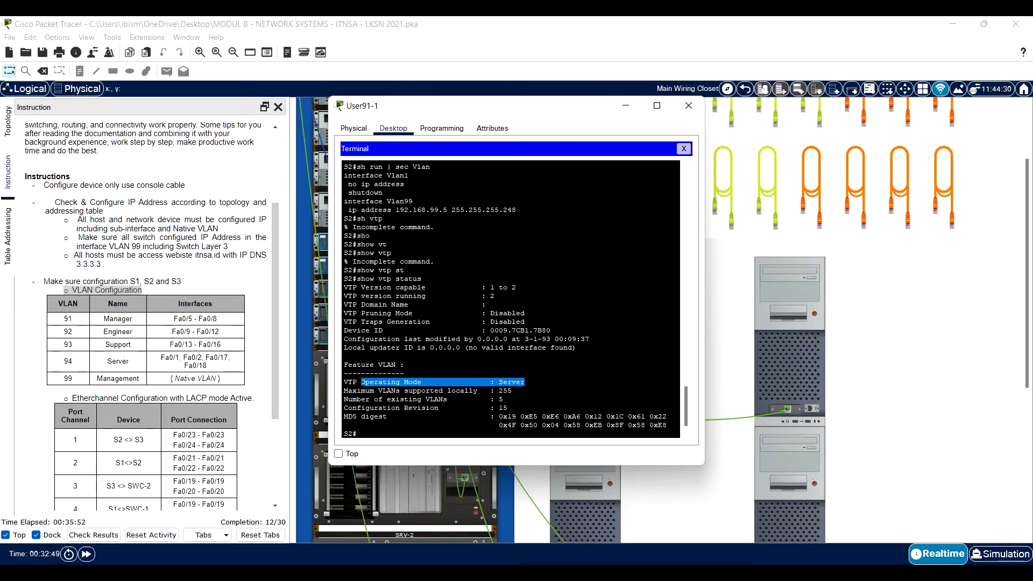
click(361, 382)
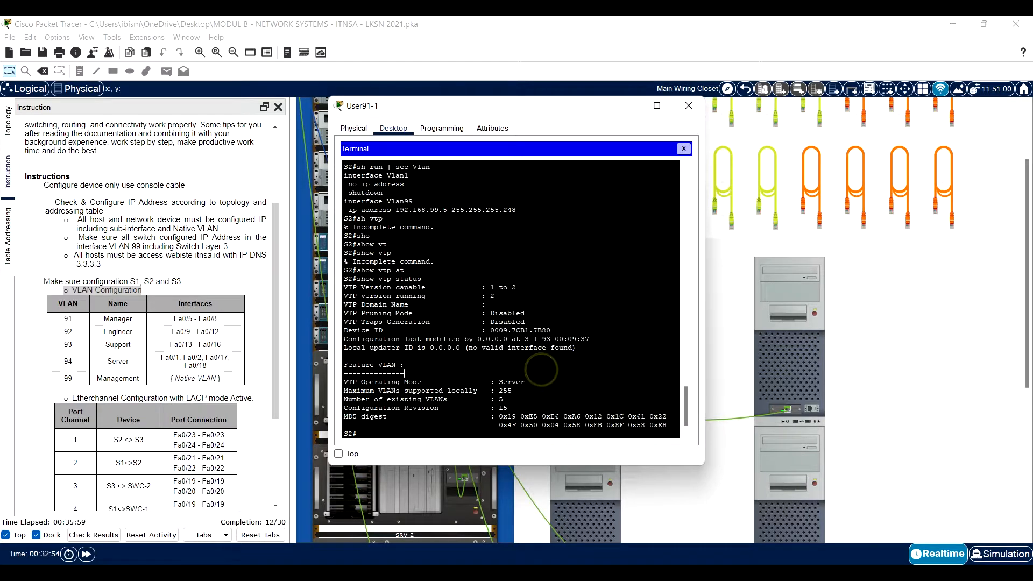
click(688, 106)
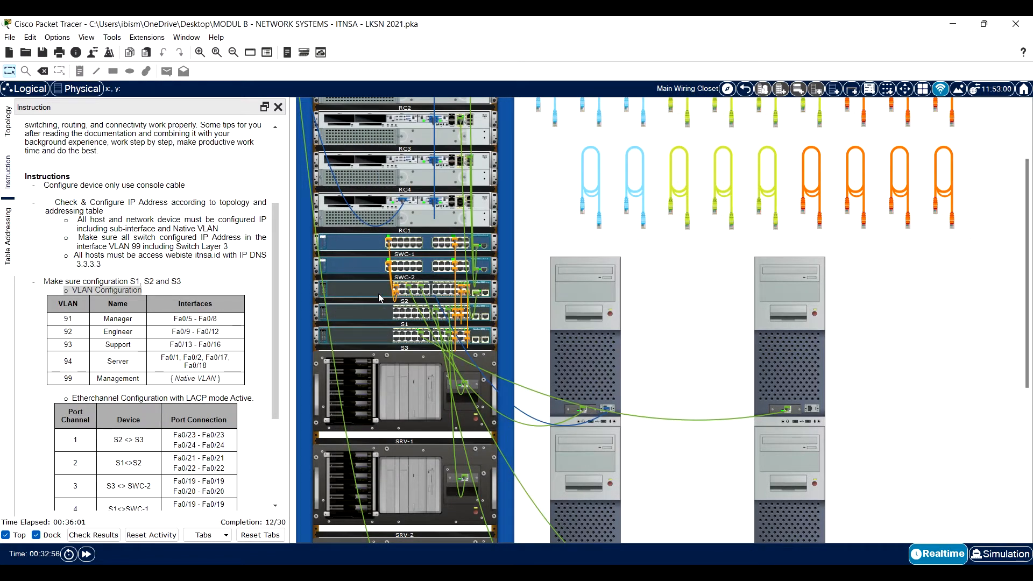
Step: Move User91-1's console cable from the rear console port of S2 to the rear console port of S3
right_click(375, 299)
click(400, 313)
right_click(369, 339)
click(398, 357)
drag(587, 321, 586, 369)
Step: Check the required VLAN 94 Server interfaces in the instructions against the addressing table and the topology around S3
drag(199, 357, 162, 359)
click(71, 361)
click(7, 233)
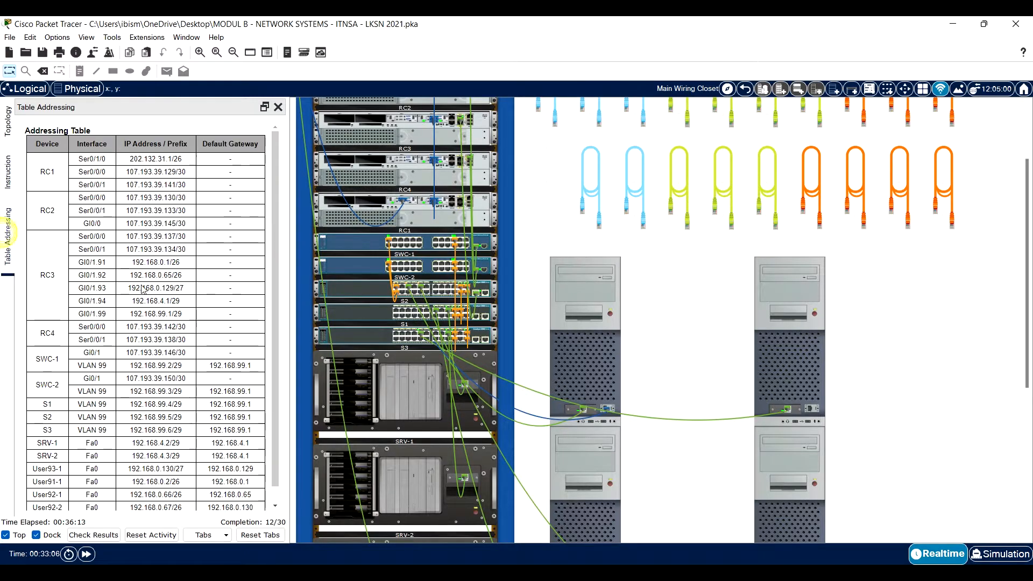
scroll(114, 277, down, 1)
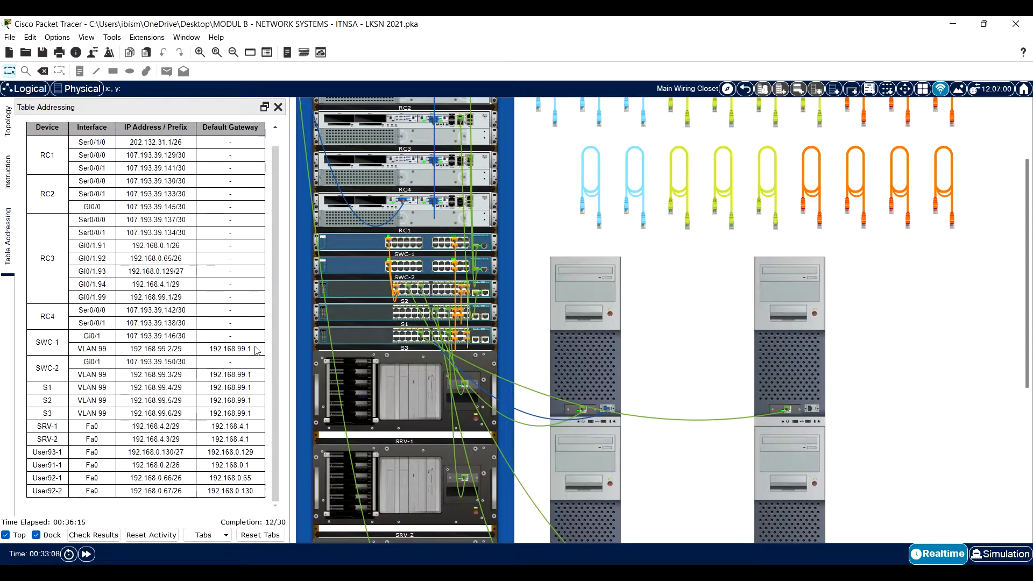
click(13, 142)
drag(81, 506, 207, 510)
scroll(195, 433, down, 5)
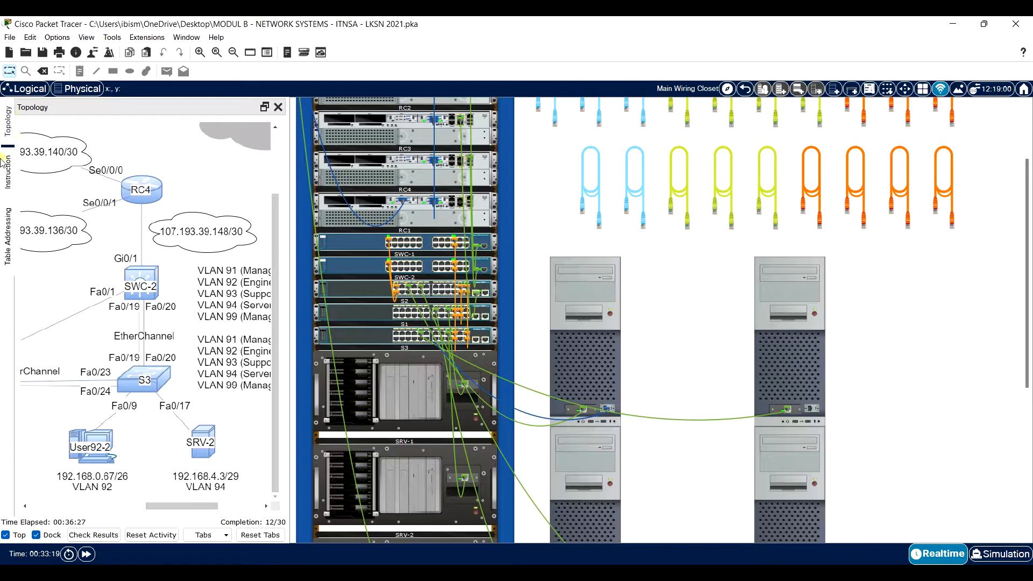
click(8, 172)
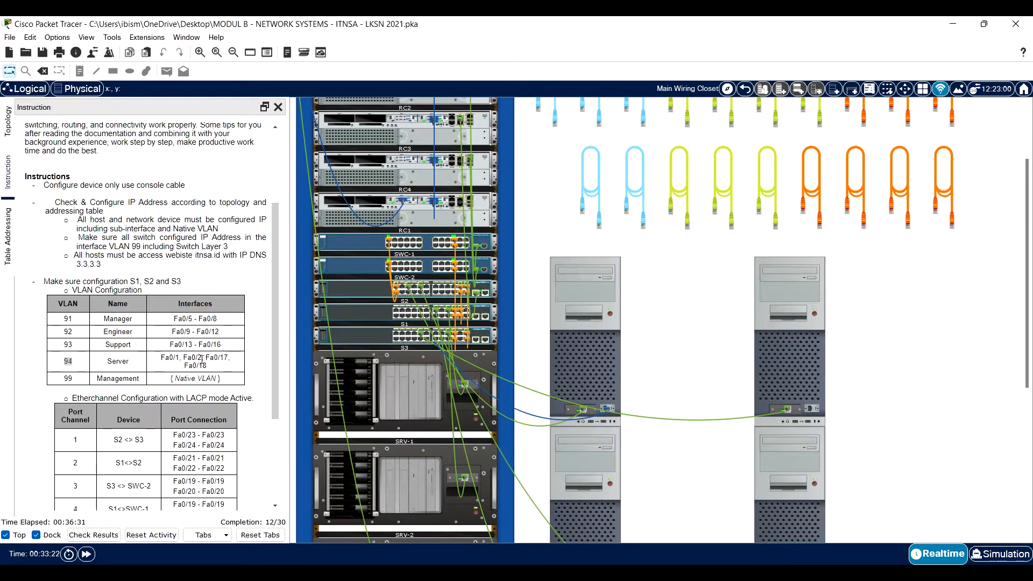
mouse_move(583, 349)
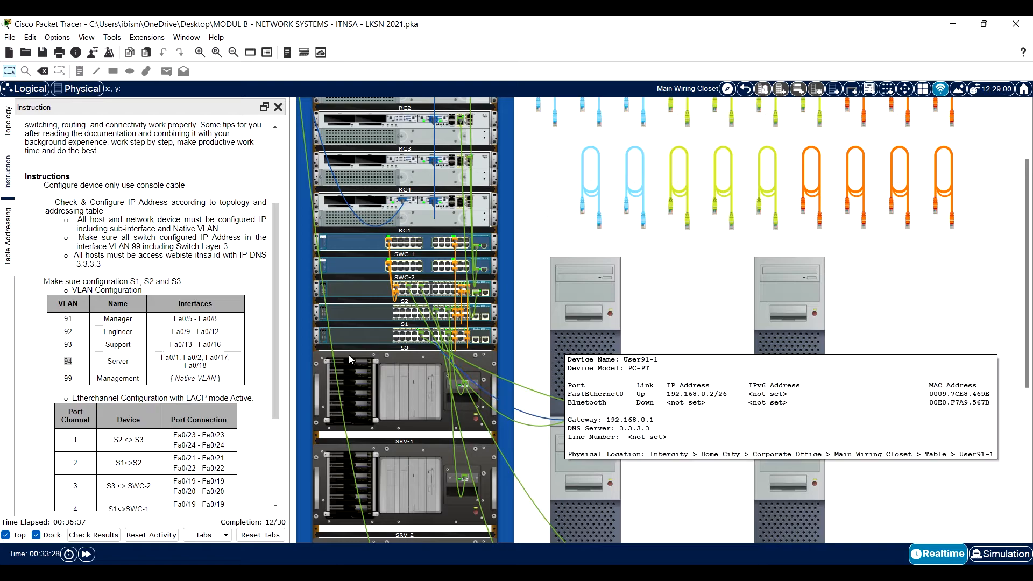
click(73, 359)
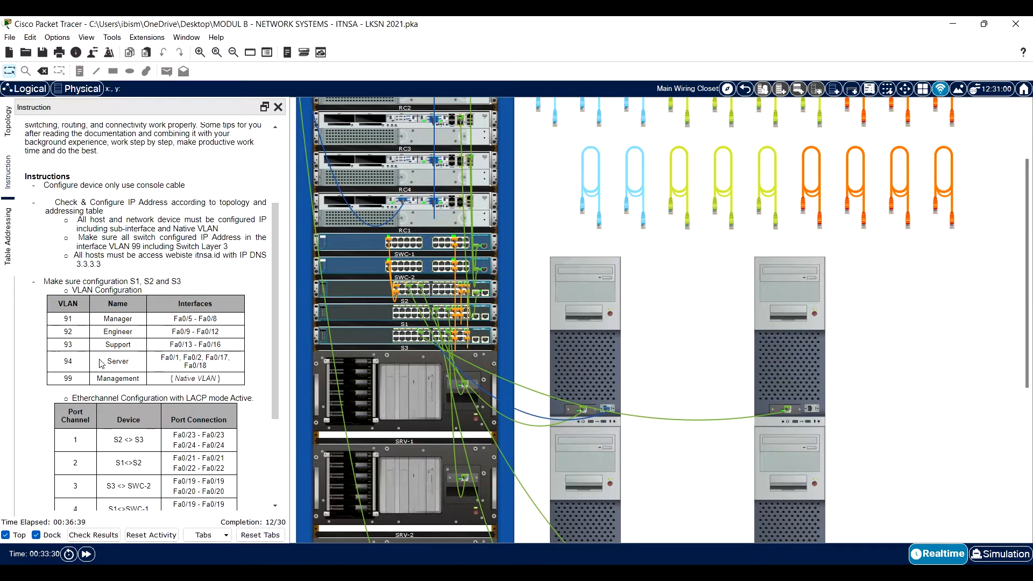
Step: Open a console terminal session to S3 from User91-1 with the default port configuration
click(560, 326)
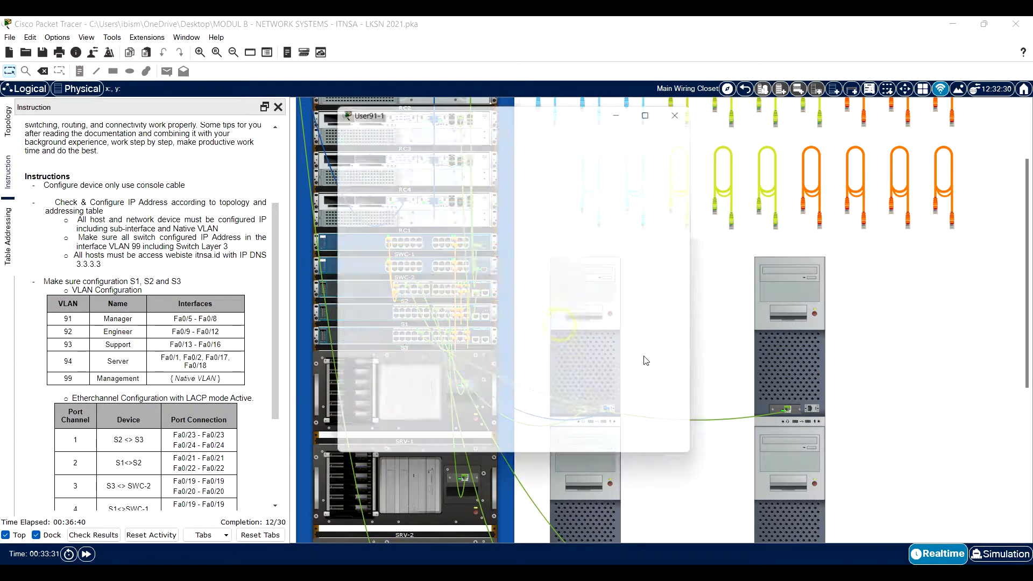
click(526, 175)
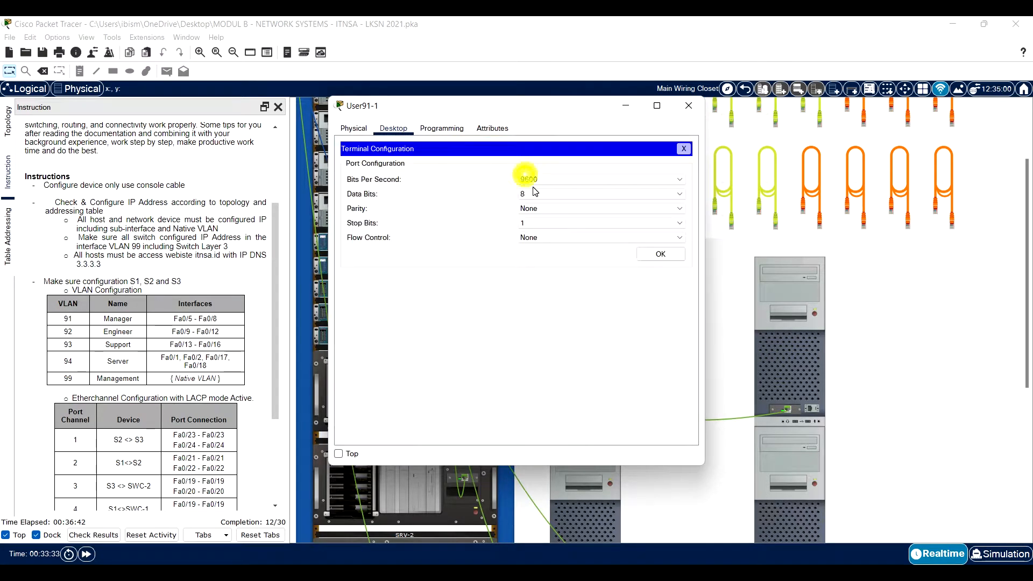
click(660, 253)
click(542, 304)
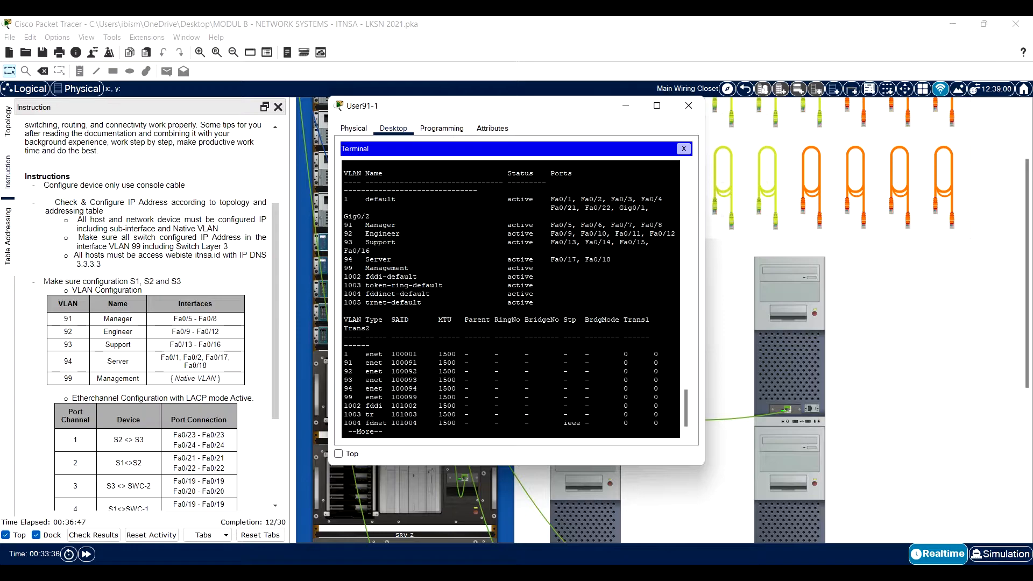
Step: Keep the User91-1 window on top, examine VLAN 94's ports in S3's VLAN table and leave the paged output
click(339, 453)
drag(600, 260, 344, 261)
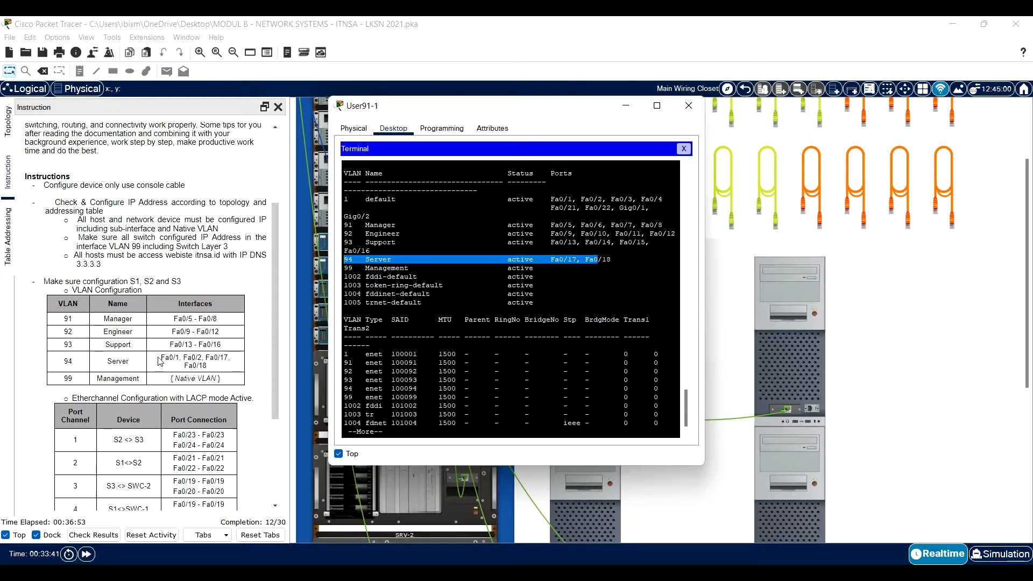
click(418, 418)
key(space)
Step: Enter global configuration mode on S3 and select the interface range fastEthernet 0/1-2
text(conf)
key(Tab)
text(tee)
key(Tab)
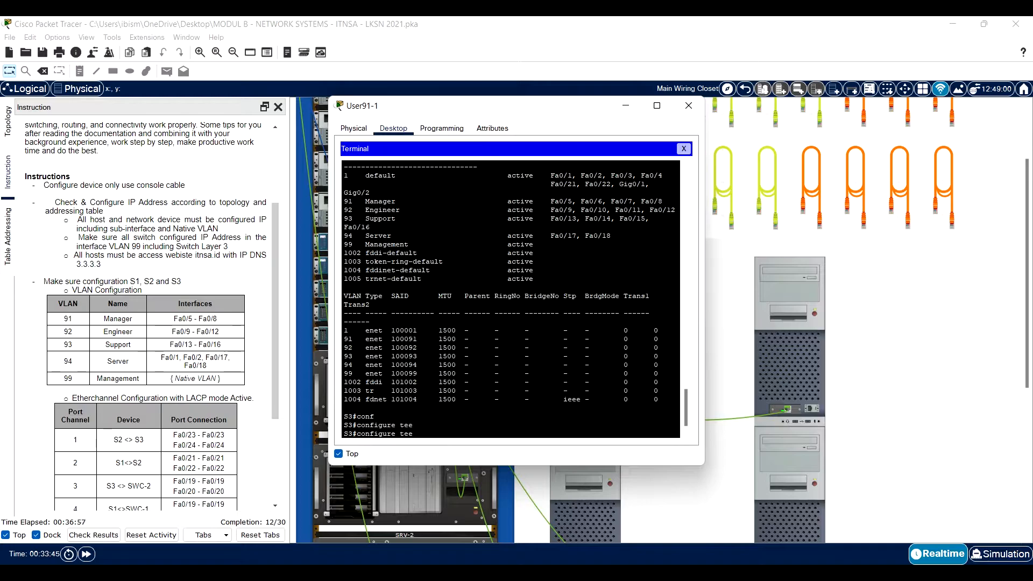
key(Tab)
key(Return)
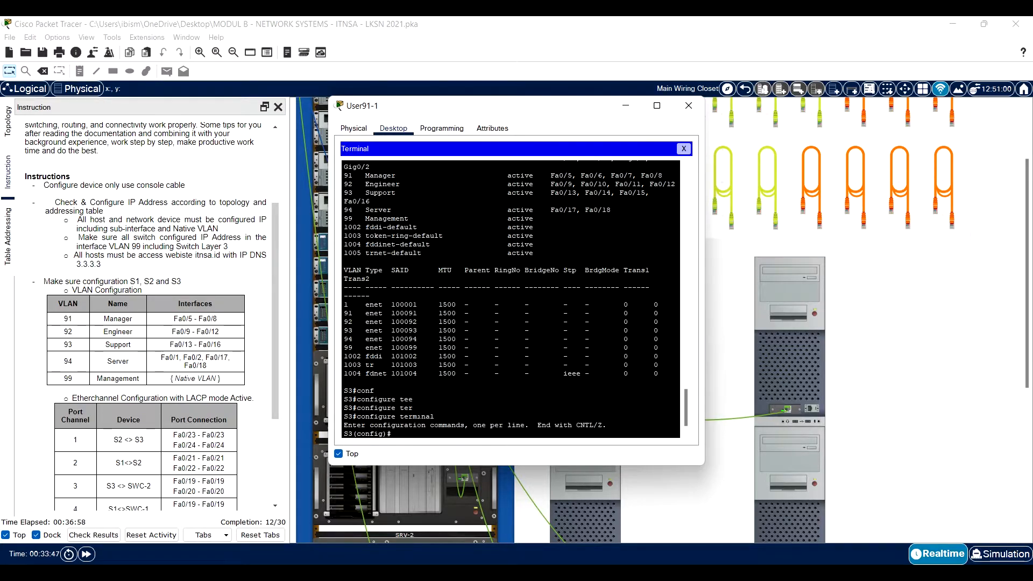
text(inter)
key(Tab)
text(r)
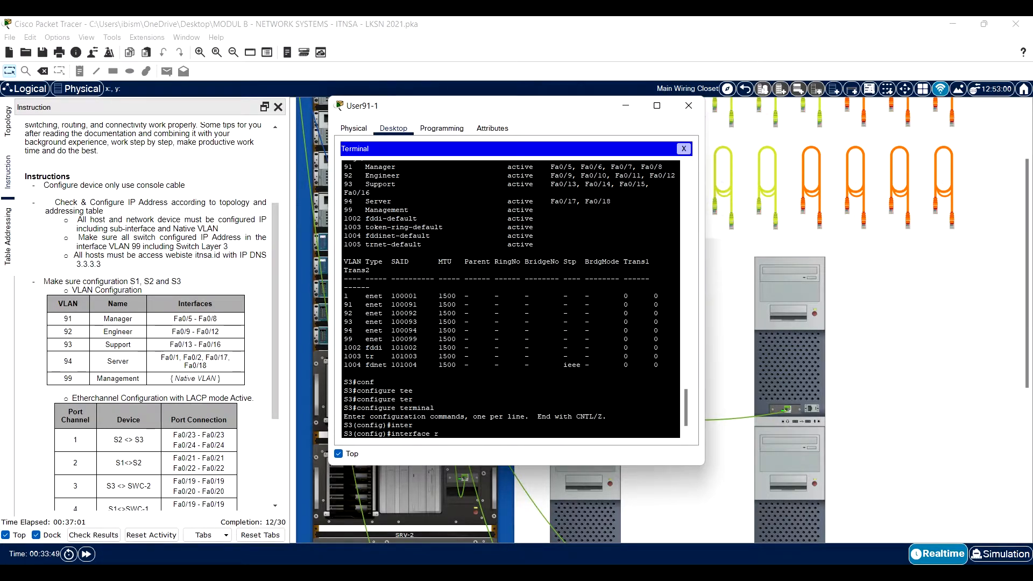
text(a)
key(Tab)
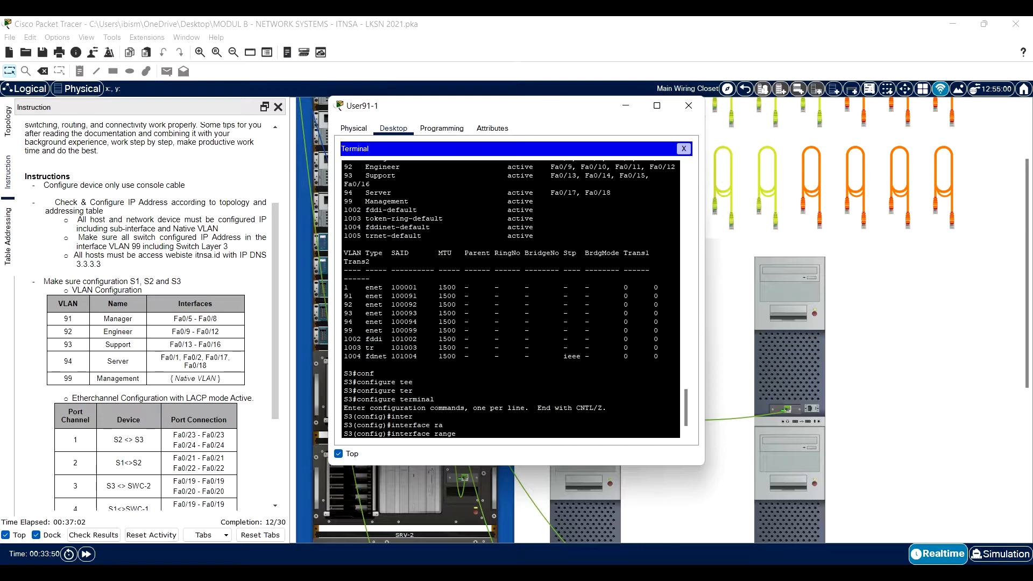
text(fas)
key(Tab)
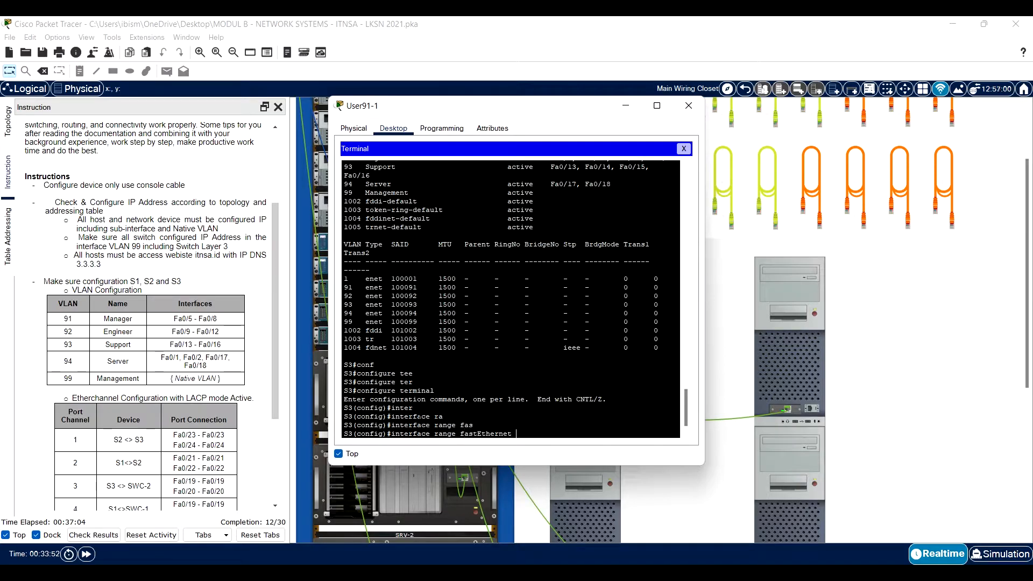
text(0/1-2)
key(Return)
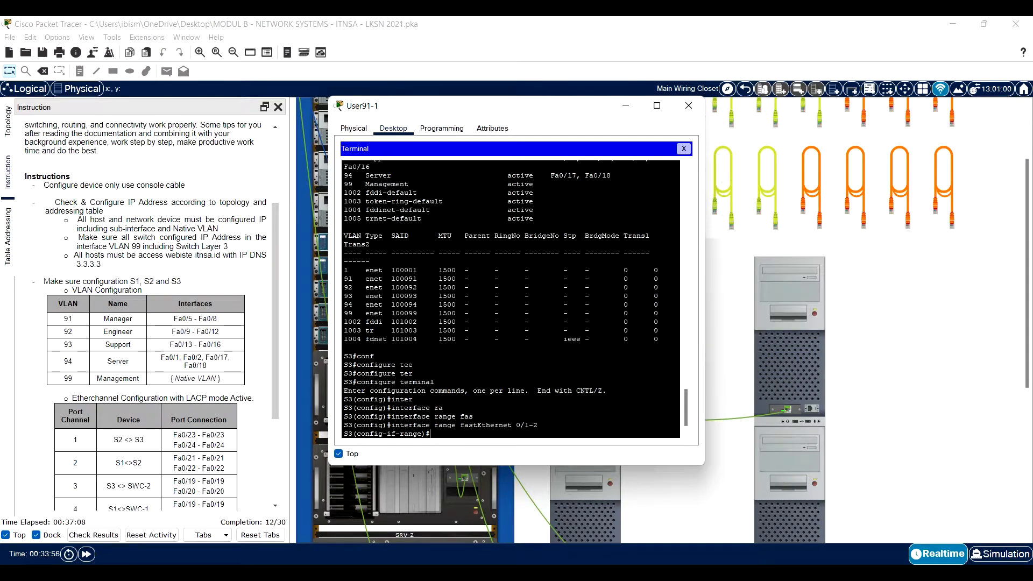
Step: Assign the selected S3 interfaces to VLAN 94 with switchport access vlan 94
text(switc)
key(Tab)
text(ac)
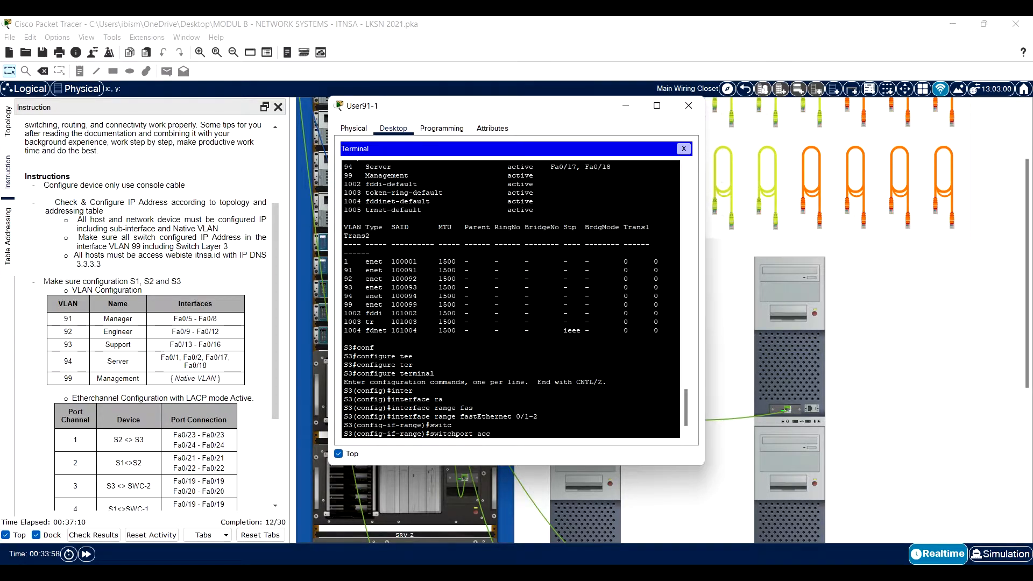
text(c)
key(Tab)
text(vl)
key(Tab)
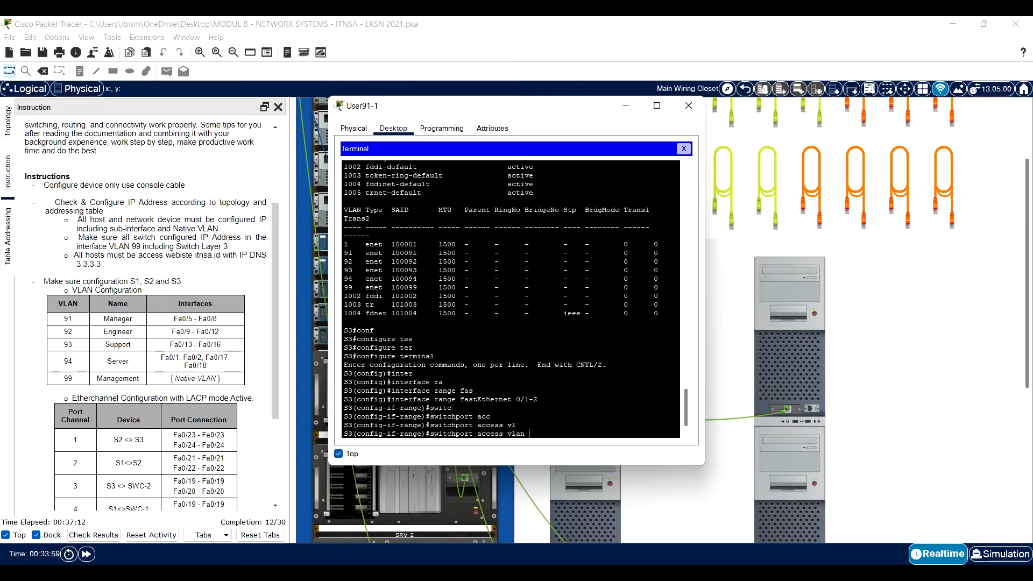
text(94)
key(Return)
Step: Leave configuration mode on S3 and display its VLAN table with sh vlan
text(e)#e)
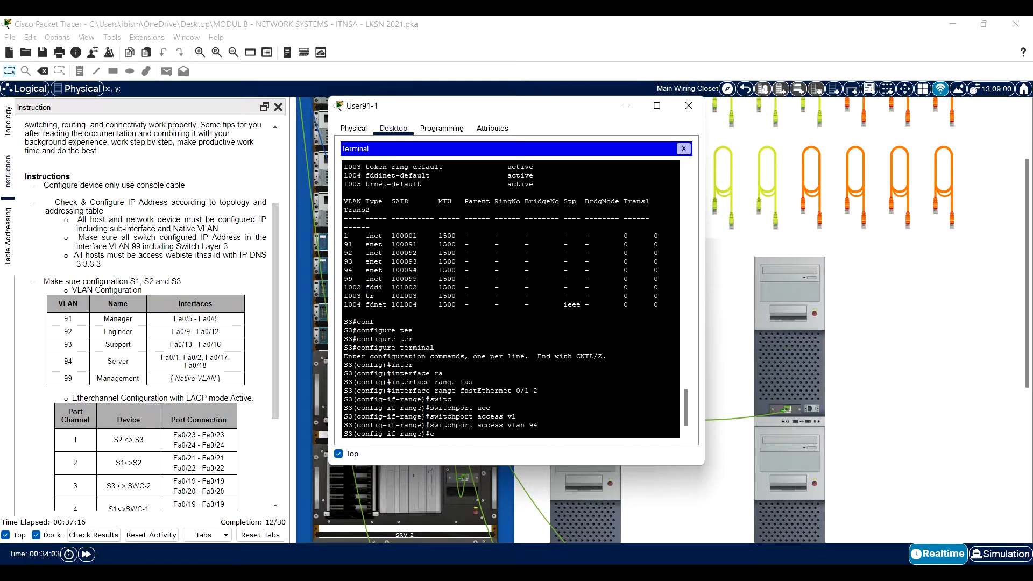
text(x)
key(Return)
text(ex)
key(Return)
text(sh vlan)
key(Return)
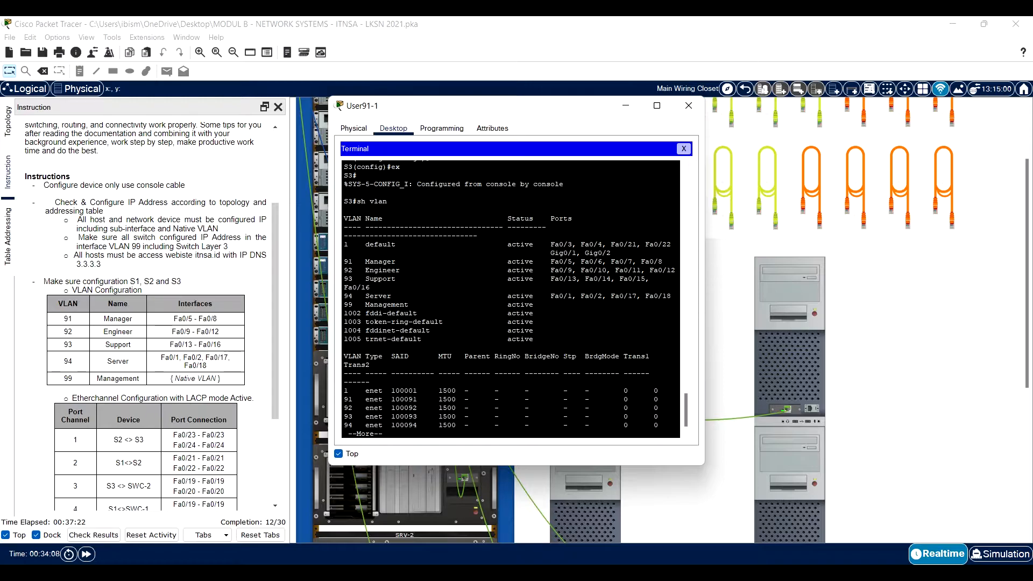
Step: Review the commands entered on S3 and examine the port assignments of VLAN 94 Server
drag(624, 296, 572, 290)
scroll(572, 290, up, 2)
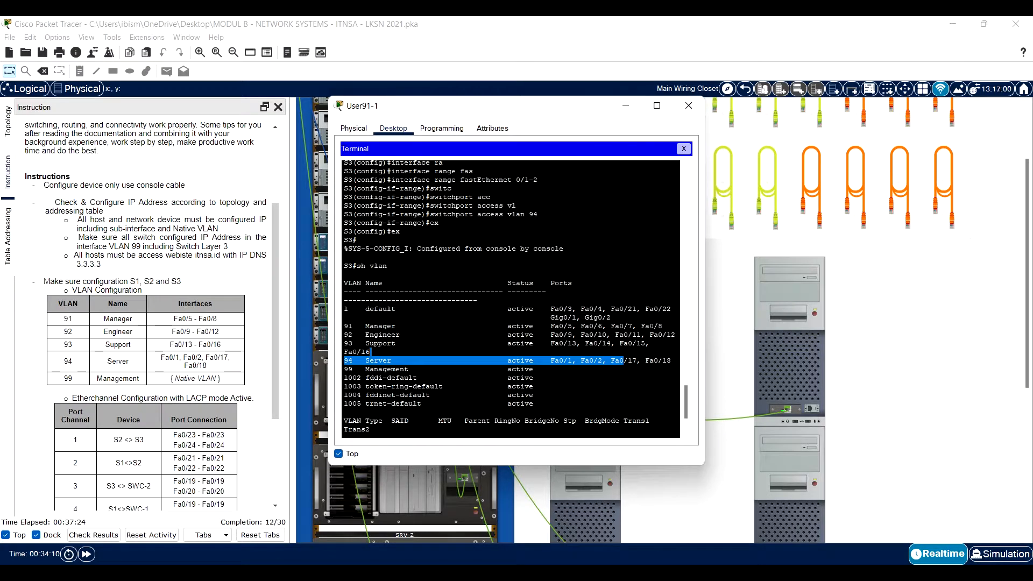
scroll(572, 290, up, 1)
drag(534, 247, 425, 238)
click(585, 373)
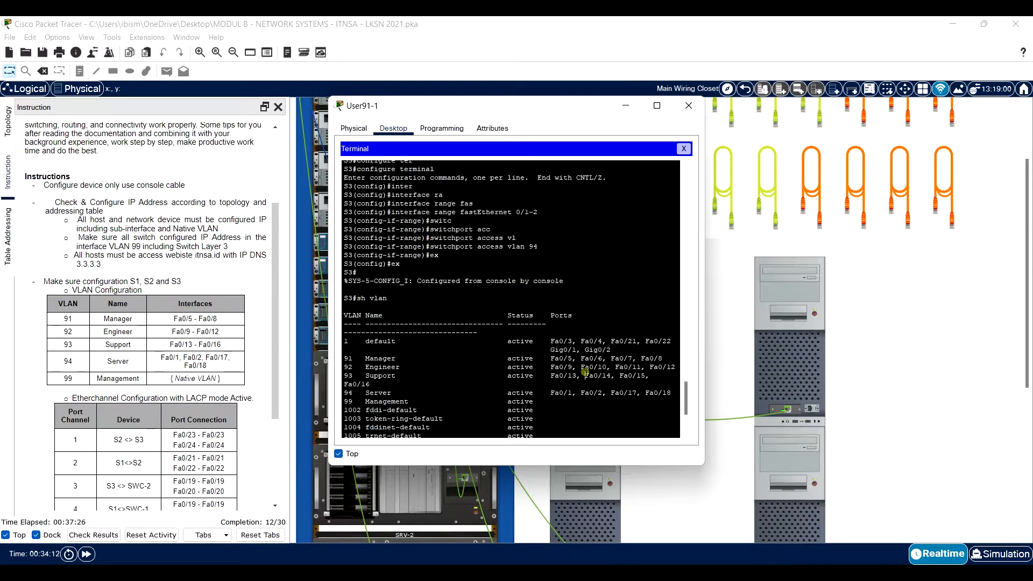
drag(601, 394, 341, 394)
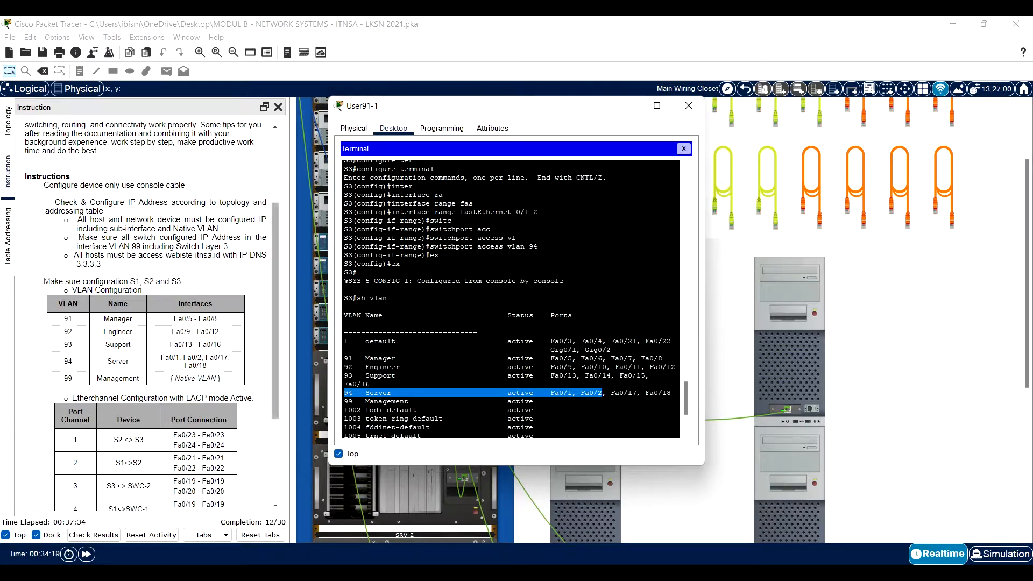
Step: Close User91-1 and move its console cable from S3's rear console port back to that of S2
click(689, 107)
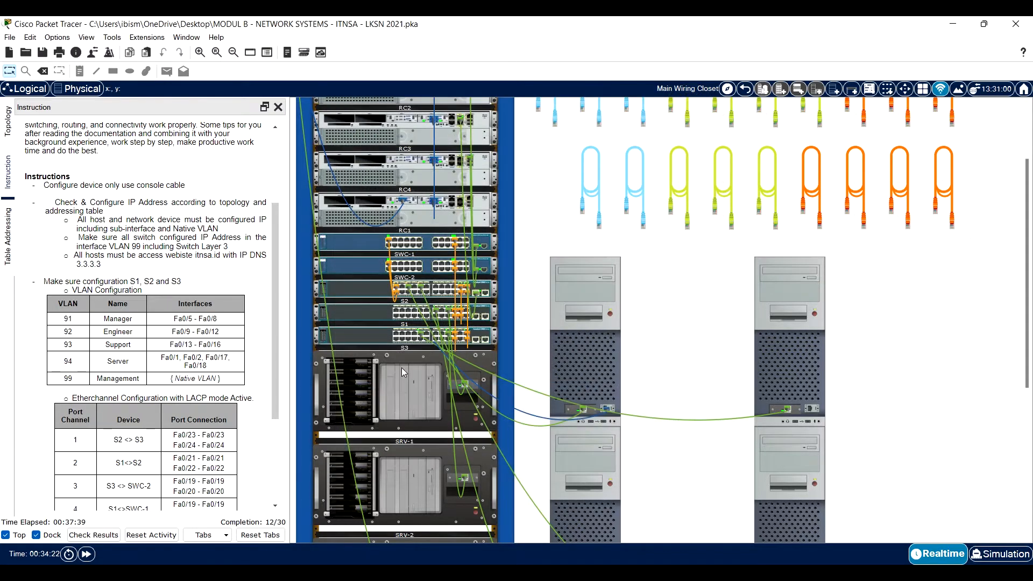
right_click(370, 334)
click(393, 347)
right_click(375, 296)
click(428, 311)
click(590, 367)
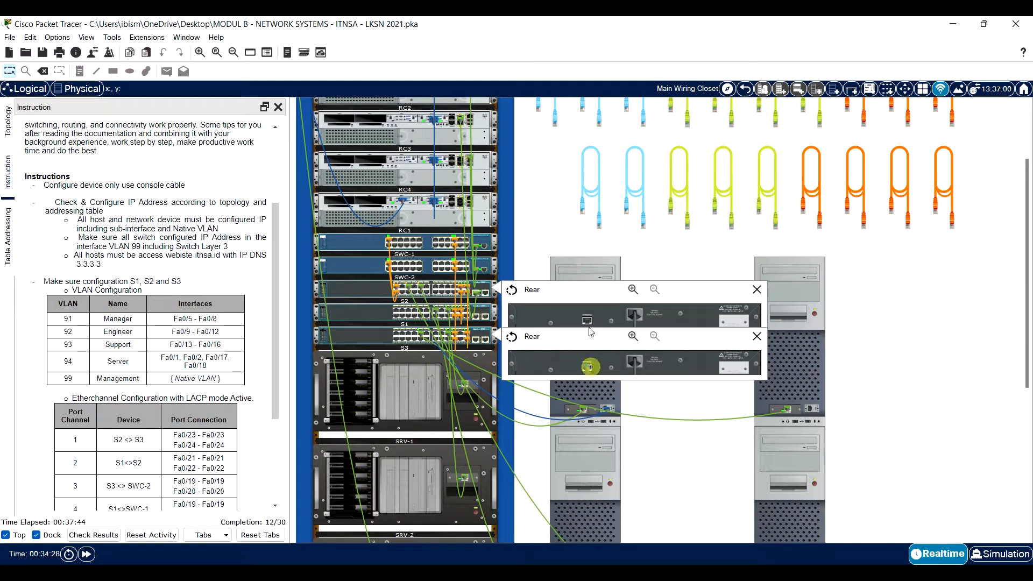
click(587, 320)
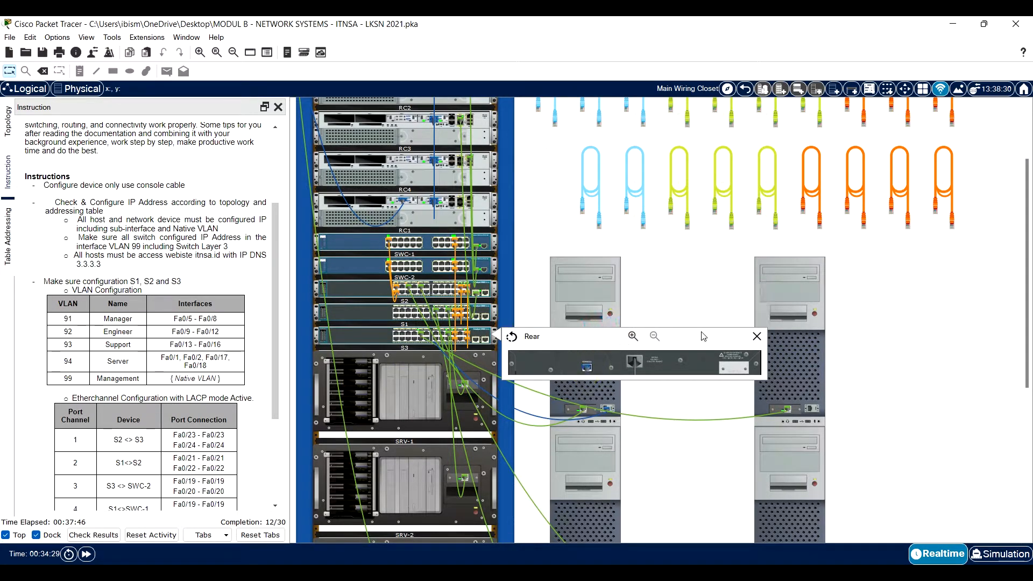
click(756, 336)
Step: Open a console terminal session to S2 from User91-1, keeping the default port configuration
click(601, 299)
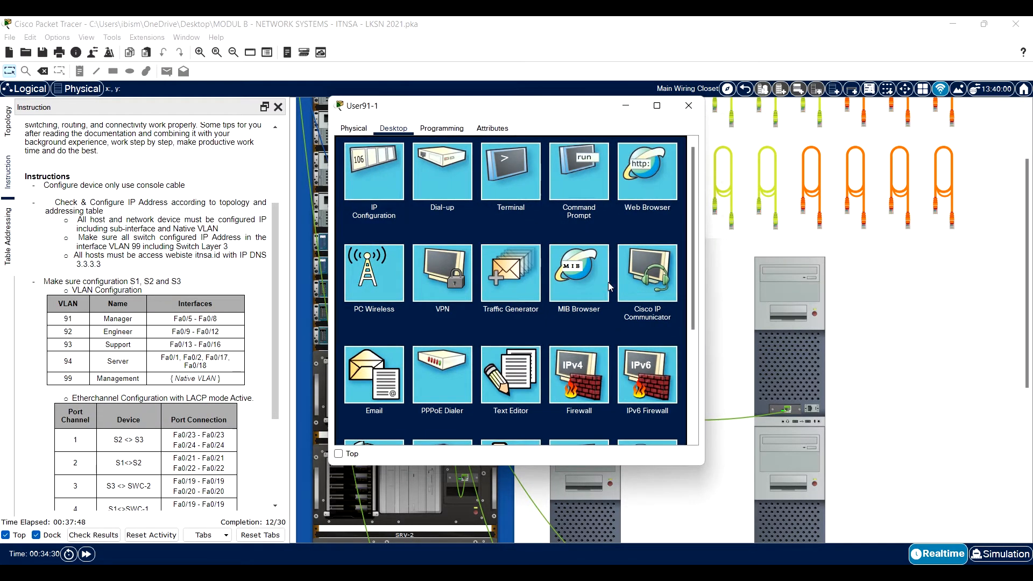
click(528, 179)
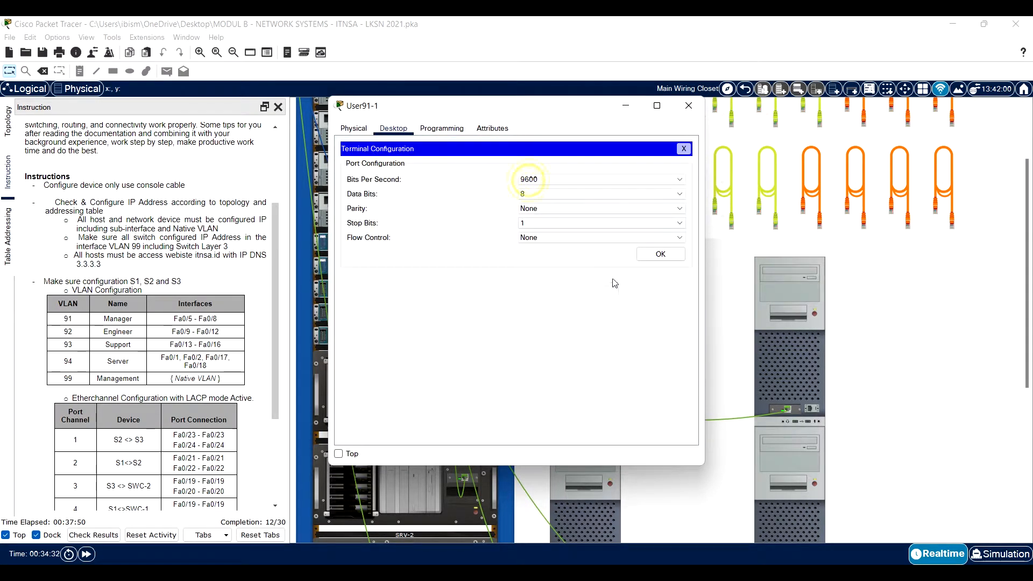
click(665, 253)
Step: Display S2's VLAN table with sh vlan, examine its VLANs with the User91-1 window kept on top, and finish the paged output
text(sh vlan)
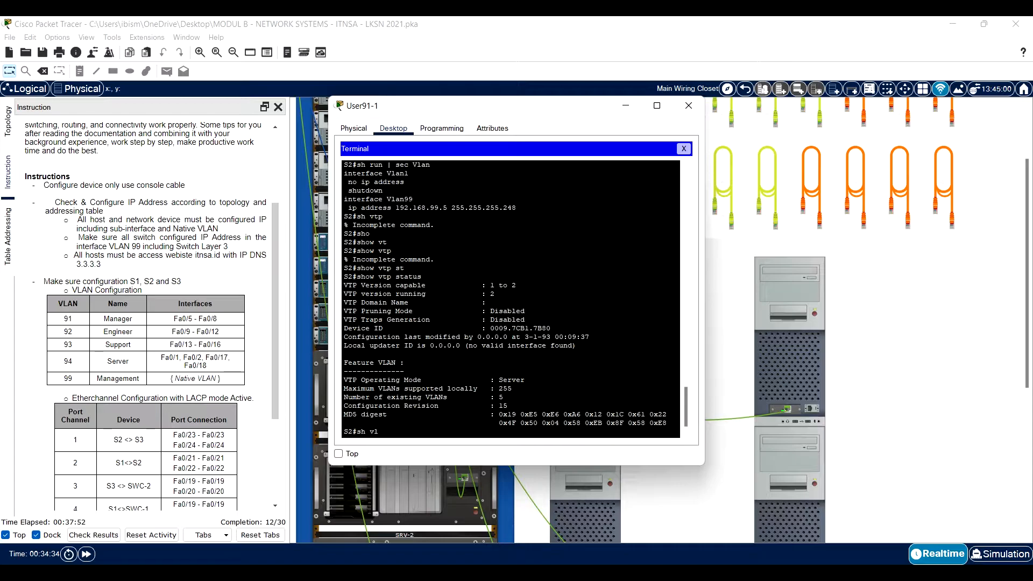
key(Return)
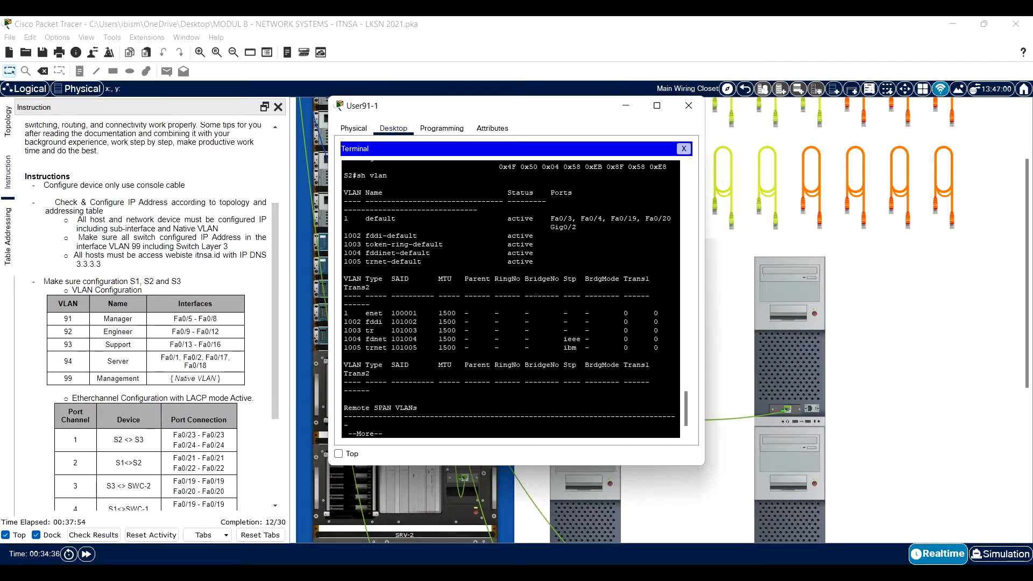
mouse_move(434, 264)
mouse_down()
mouse_move(414, 245)
mouse_move(429, 253)
mouse_up()
click(338, 453)
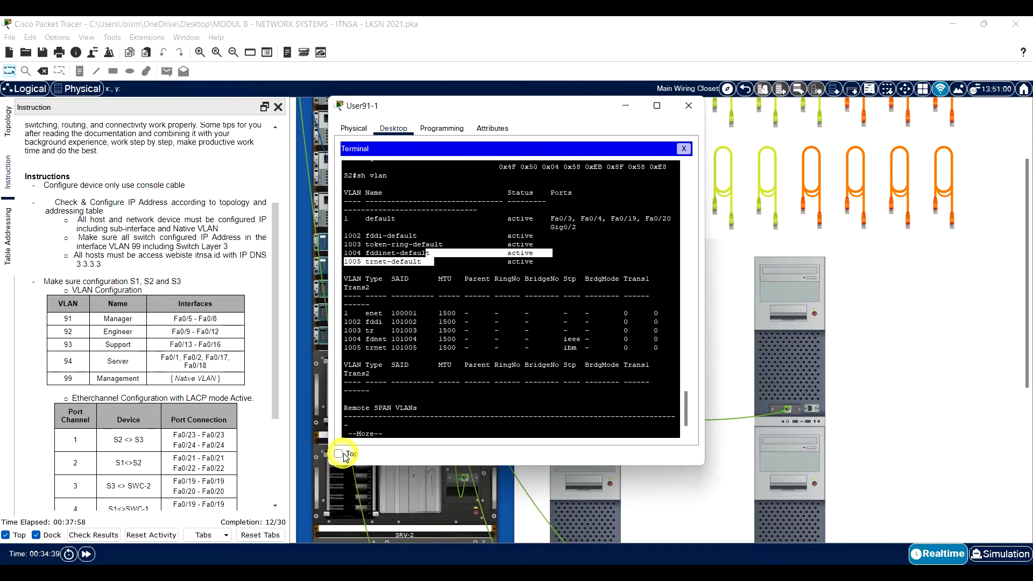
click(470, 405)
key(space)
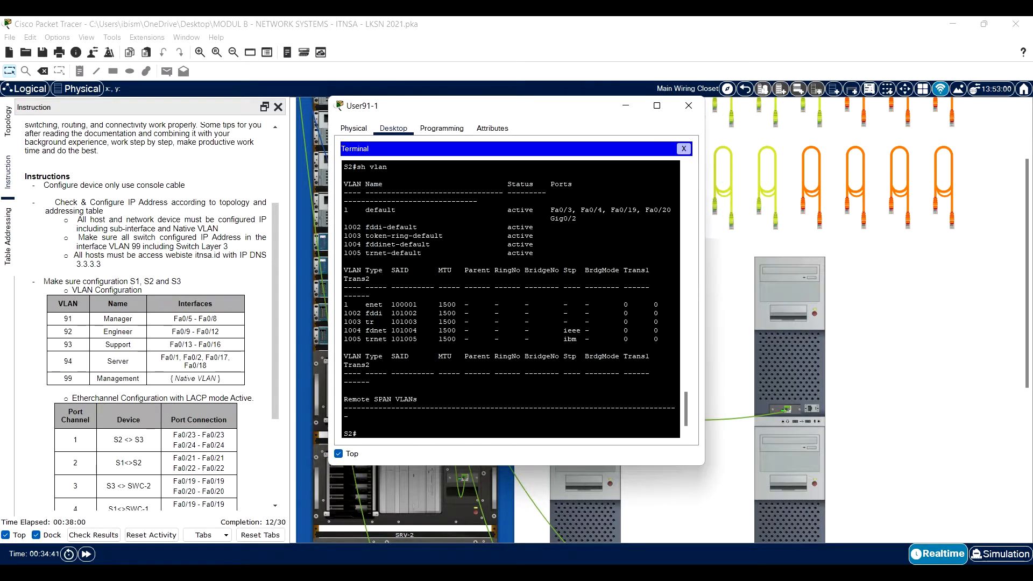
Step: Show the FastEthernet sections of S2's running configuration with sh run | sec Fast, check their access VLANs, and end the paged output
text(sh run | sec fast)
key(Return)
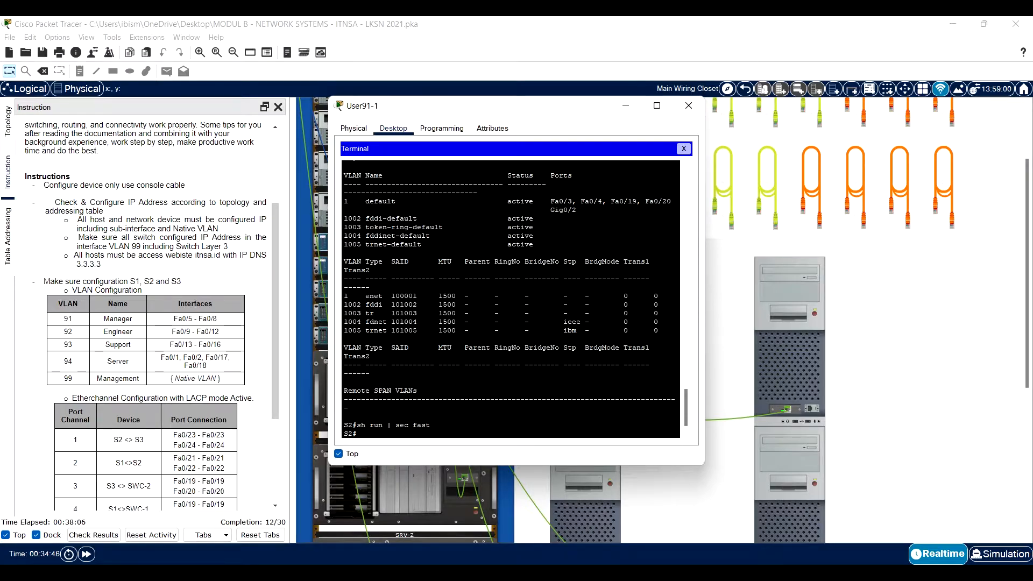
key(Up)
key(BackSpace)
key(BackSpace)
key(BackSpace)
key(BackSpace)
text(Fast)
key(Return)
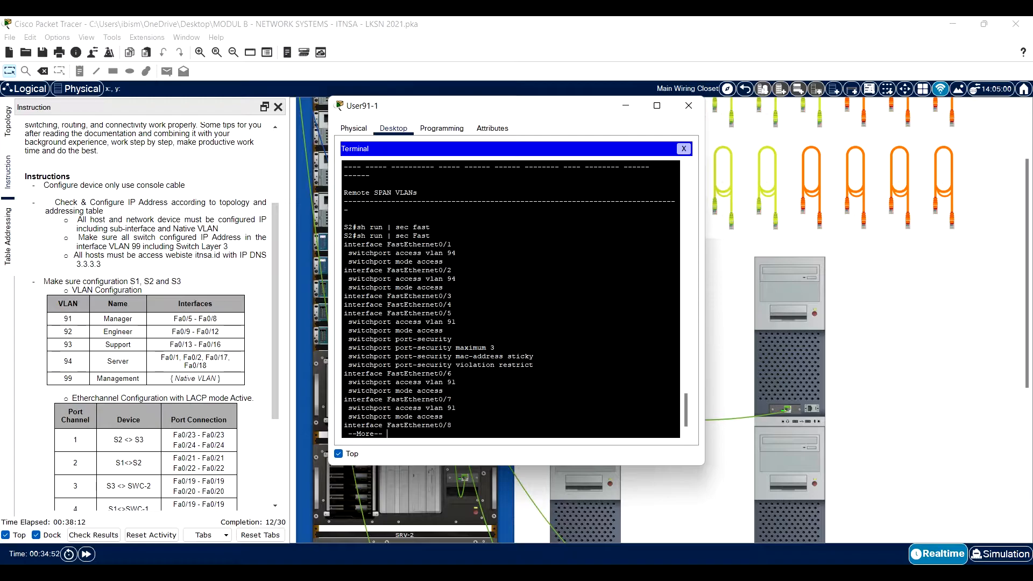
drag(442, 383, 383, 382)
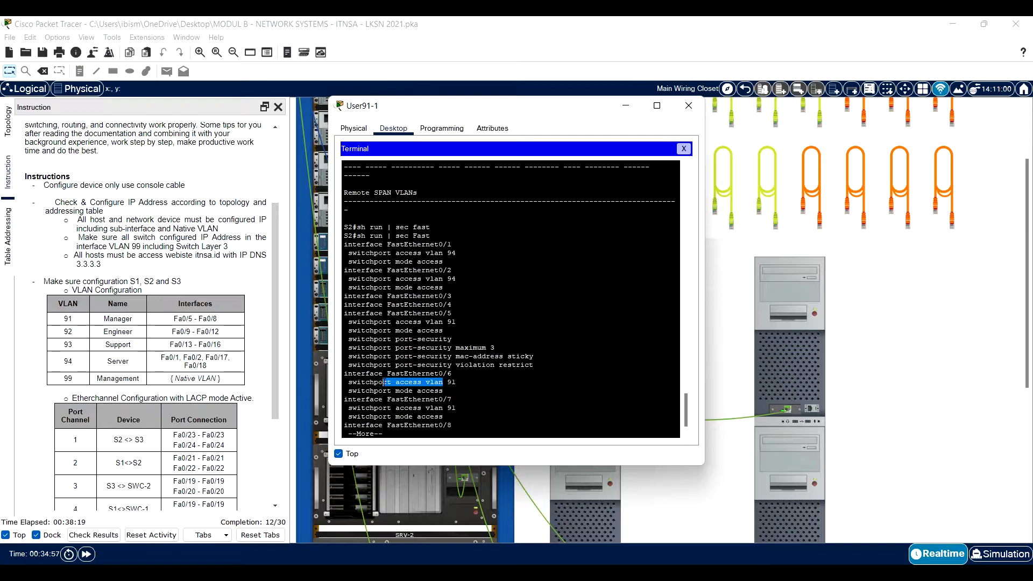
key(ctrl+c)
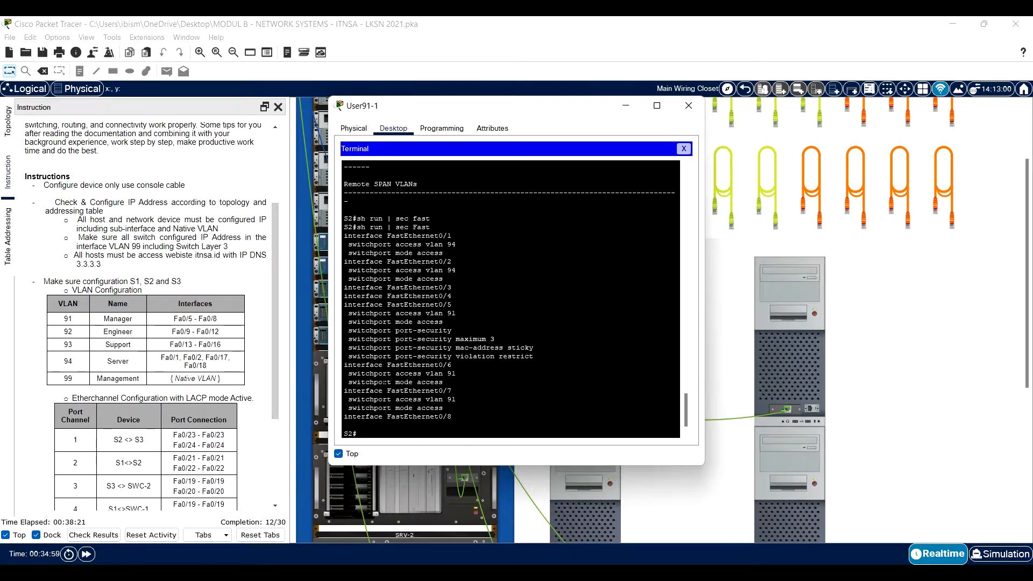
Step: Enter global configuration on S2, create VLAN 91 named Manager, and return to global configuration
text(conf)
key(Tab)
text(ter)
key(Tab)
key(Return)
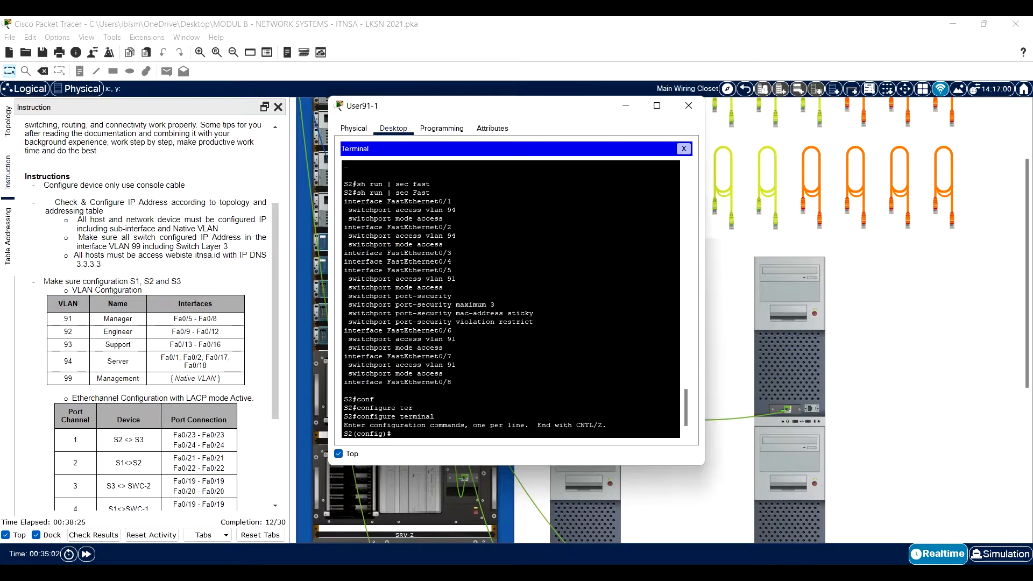
text(vl)
key(Tab)
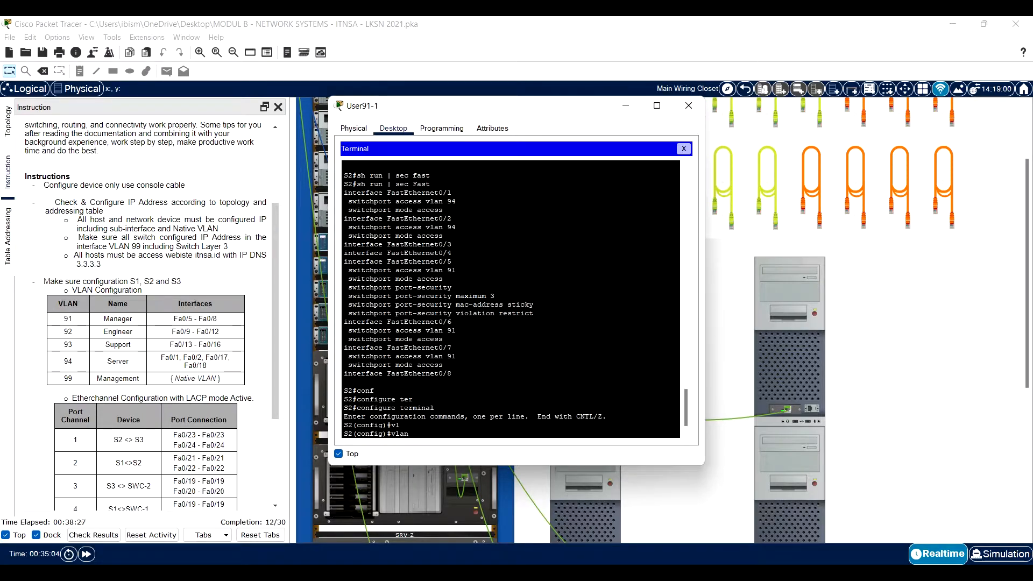
text(91)
key(Return)
text(Na)
key(Tab)
text(Manager)
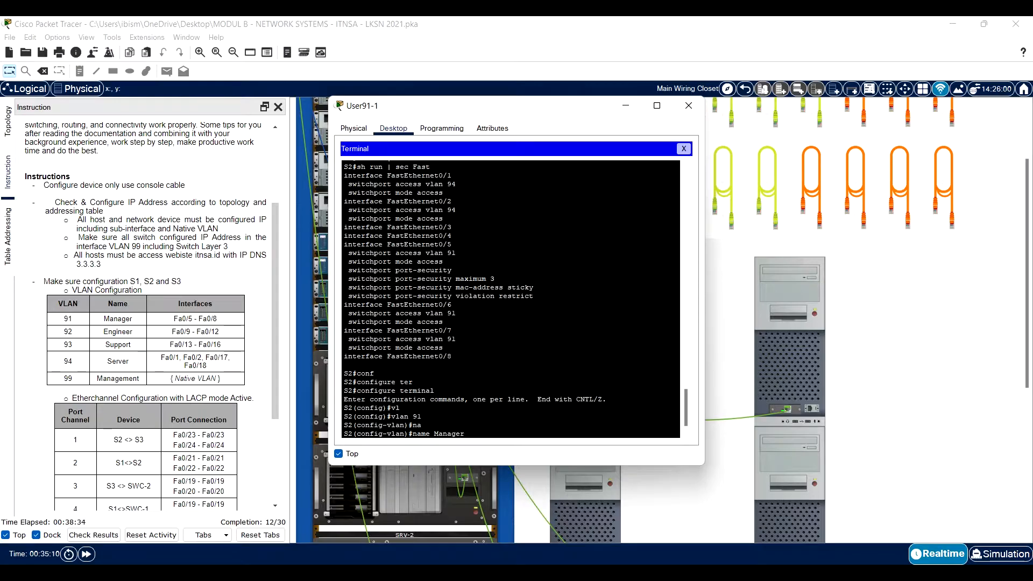
key(Return)
text(ex)
key(Return)
Step: Create VLAN 92 on S2 with the name Engineer and leave its VLAN configuration
text(vlan)
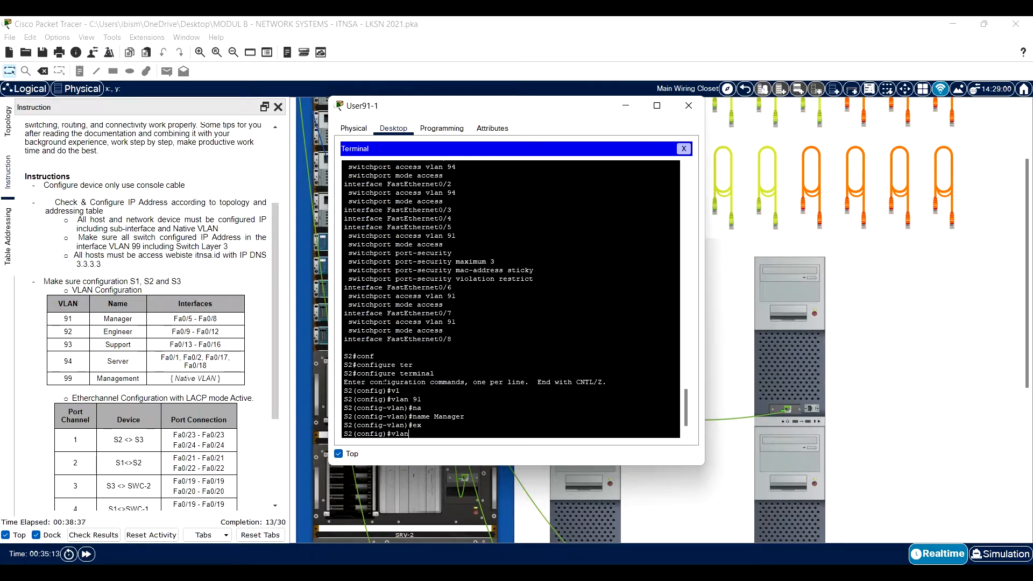
text( 92)
key(Return)
text(nam)
key(Tab)
text(Engine)
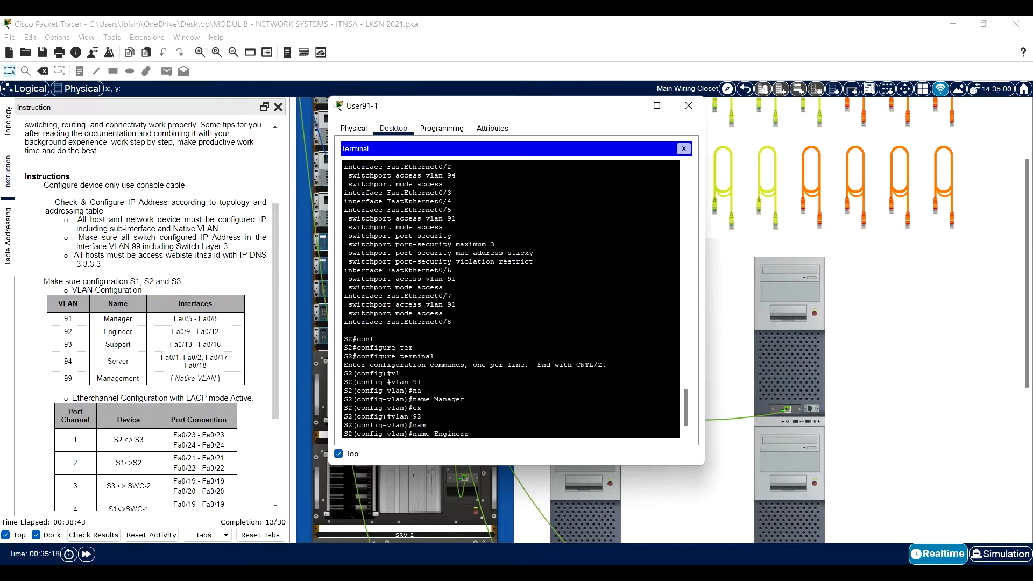
text(er)
key(Return)
text(ex)
key(Return)
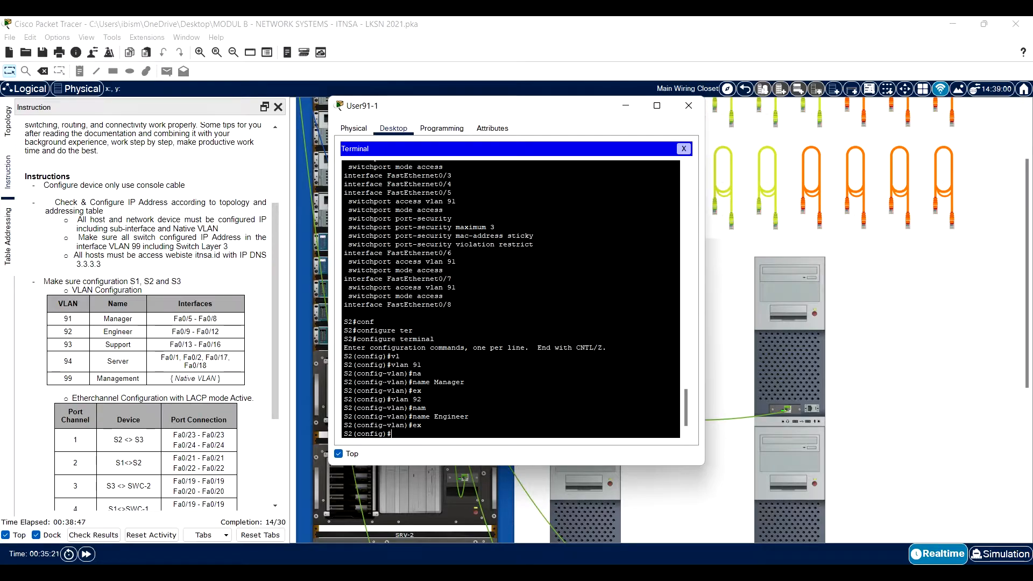
Step: Create VLAN 93 on S2 with the name Support and leave its VLAN configuration
text(vlan 93)
key(Return)
text(na)
key(Tab)
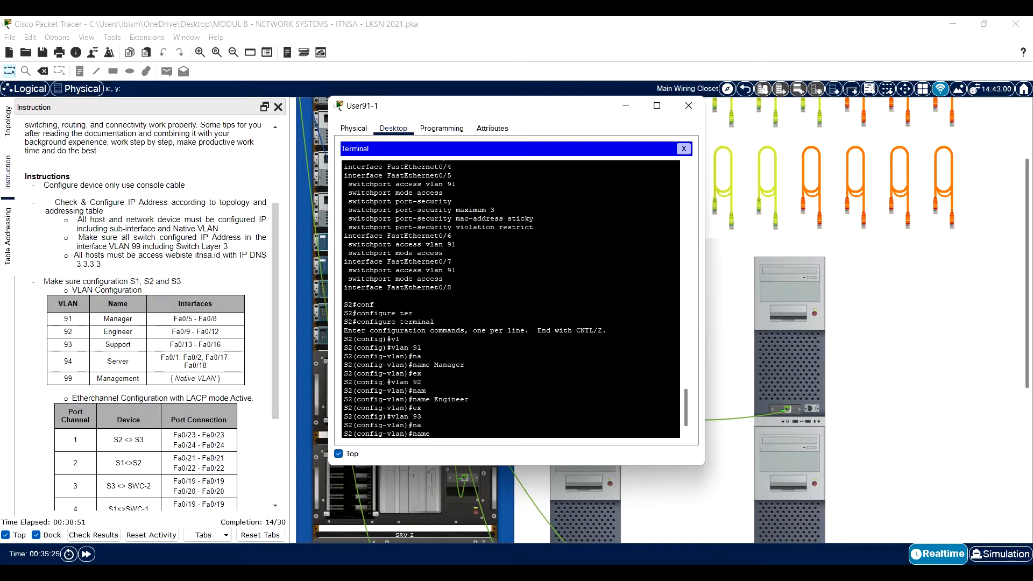
text(Support)
key(Return)
text(ex)
key(Return)
Step: Create VLAN 94 on S2 with the name Server and leave its VLAN configuration
text(vla)
key(Tab)
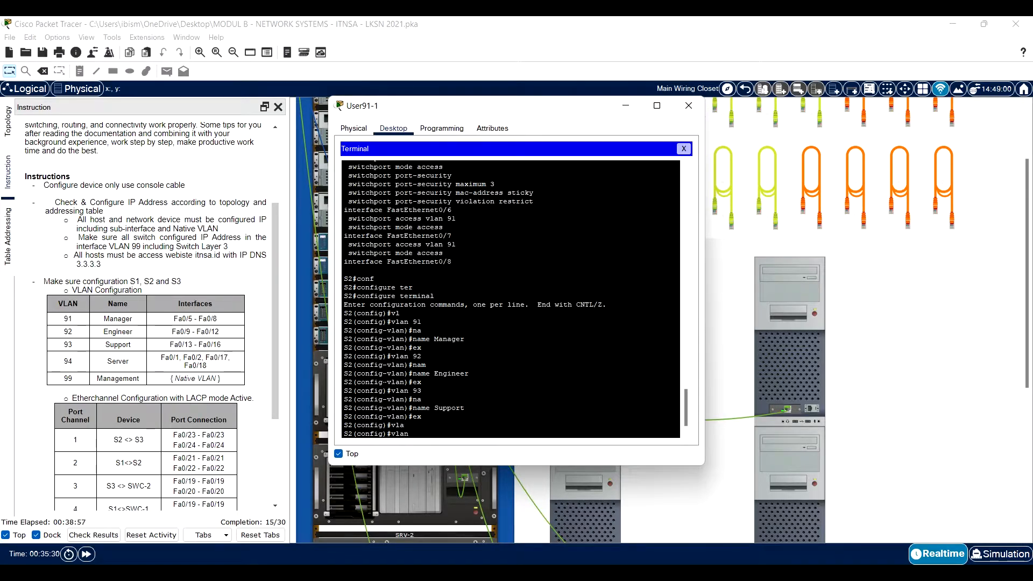
text(94)
key(Return)
text(na)
key(Tab)
text(Server)
key(Return)
text(ex)
key(Return)
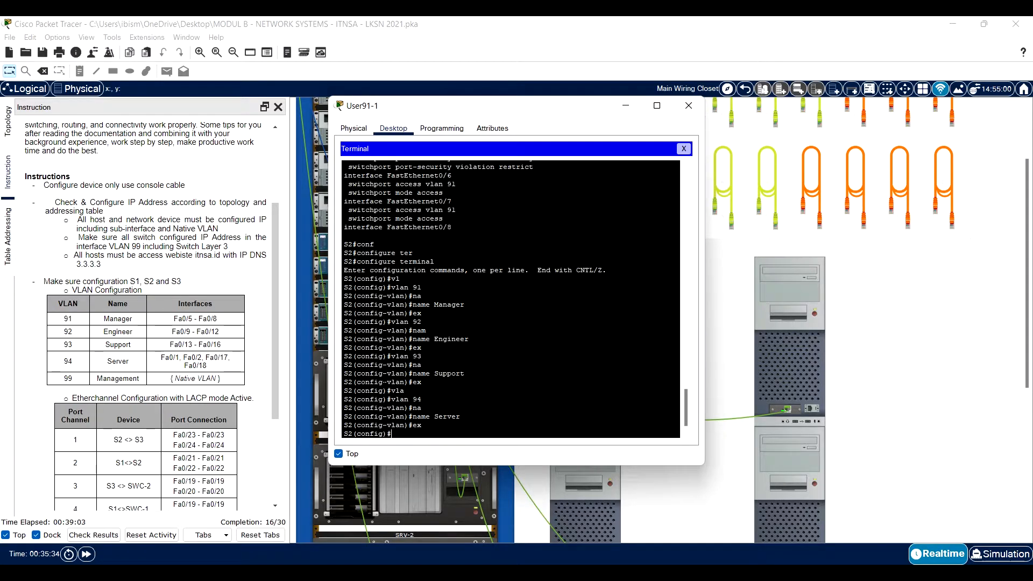
Step: Create VLAN 99 on S2 and name it Management
text(vl)
key(Tab)
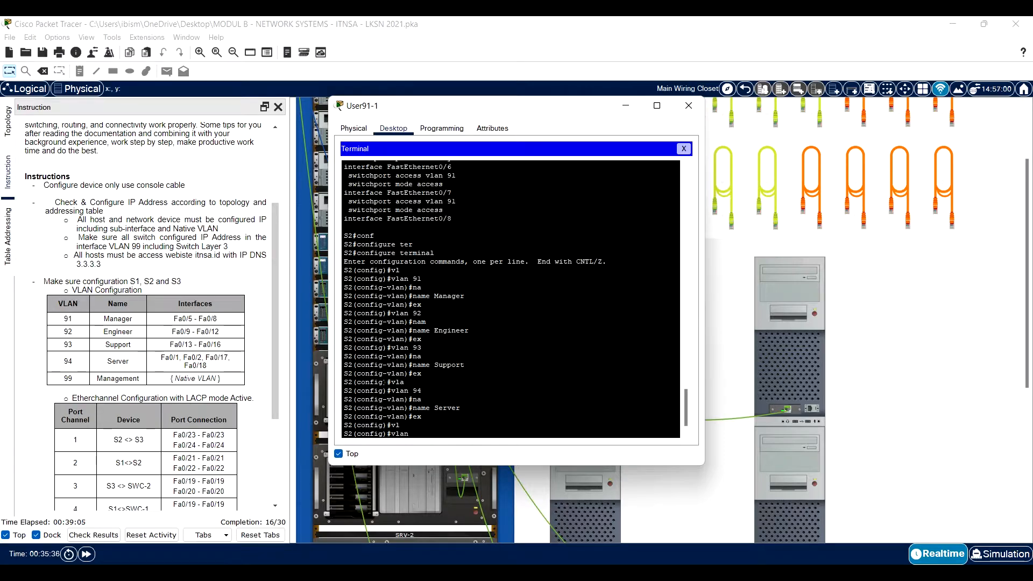
text(99)
key(Return)
key(Return)
text(na)
key(Tab)
text(Mana)
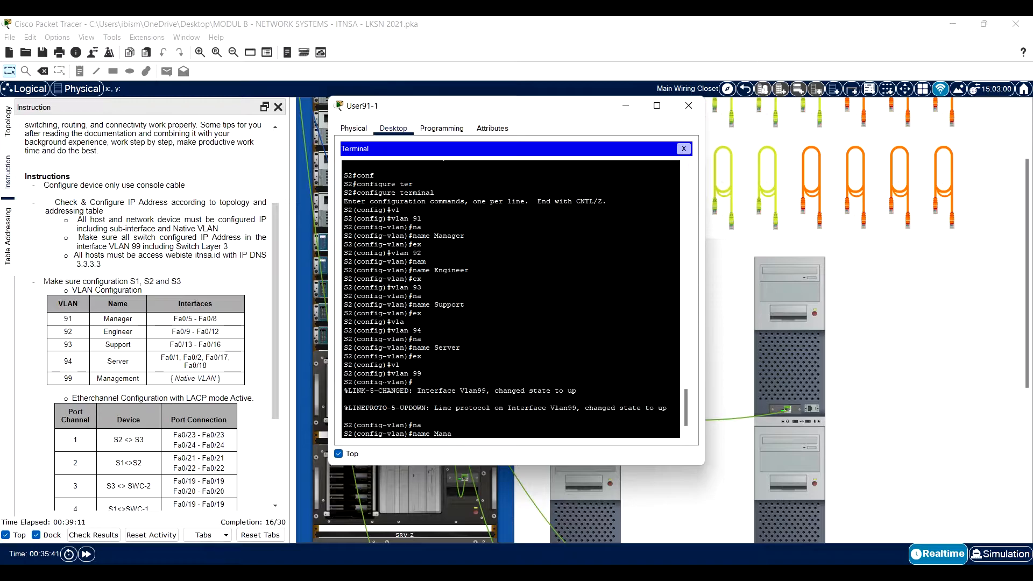
text(heger)
key(Return)
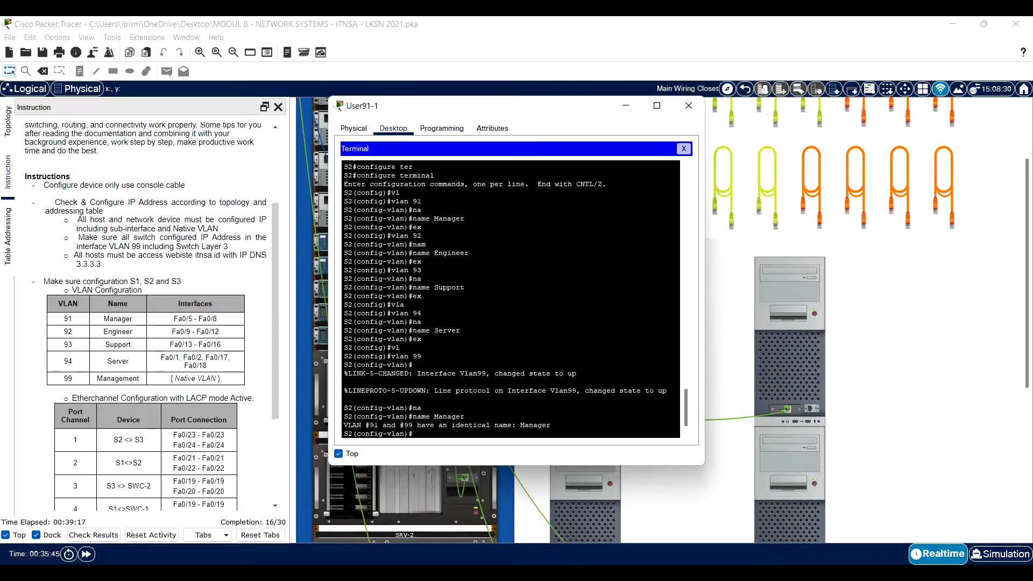
key(Up)
text(ement)
key(Return)
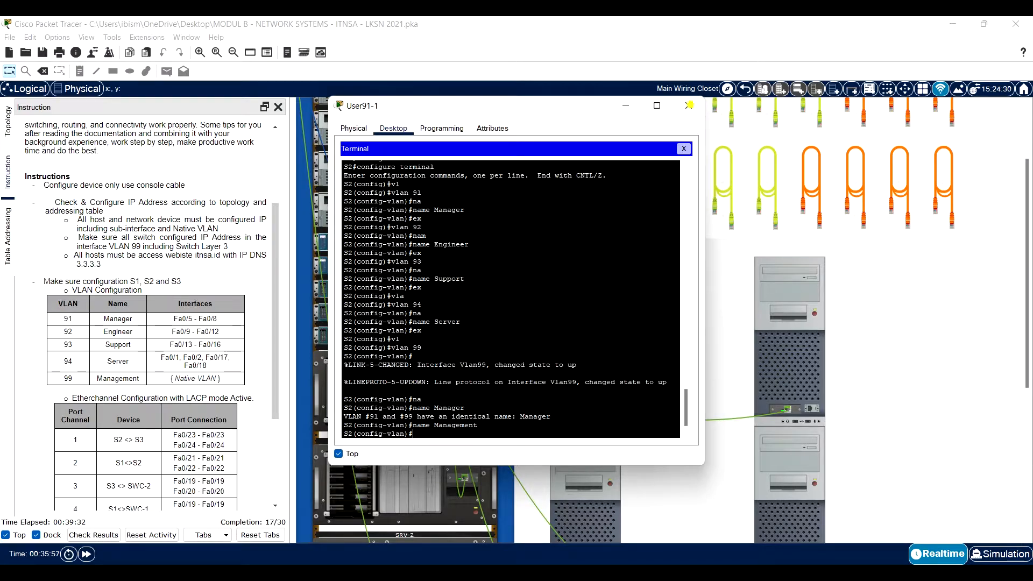
Step: Close User91-1 and reopen its terminal session to S2 with the default port configuration
click(689, 104)
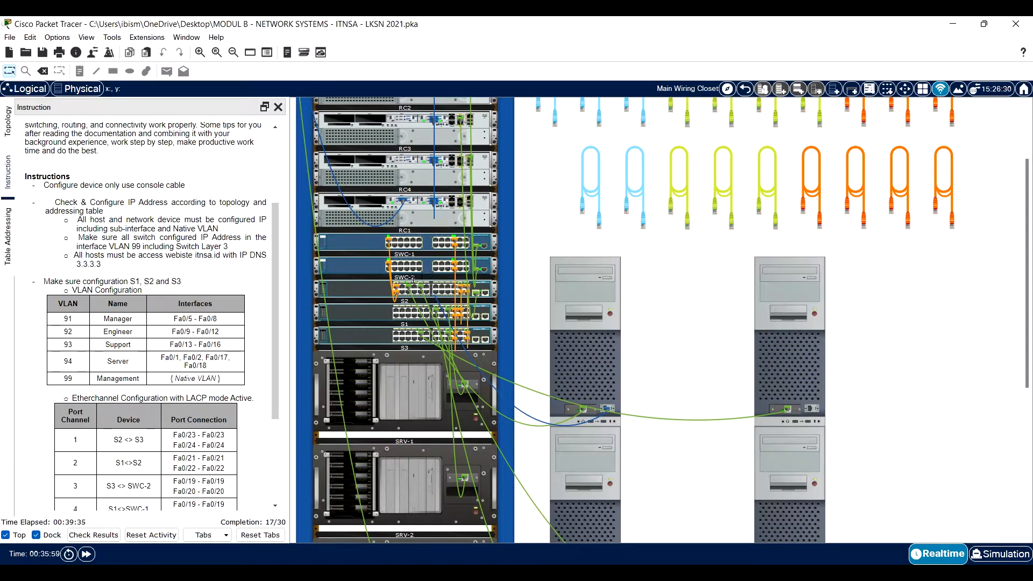
click(585, 341)
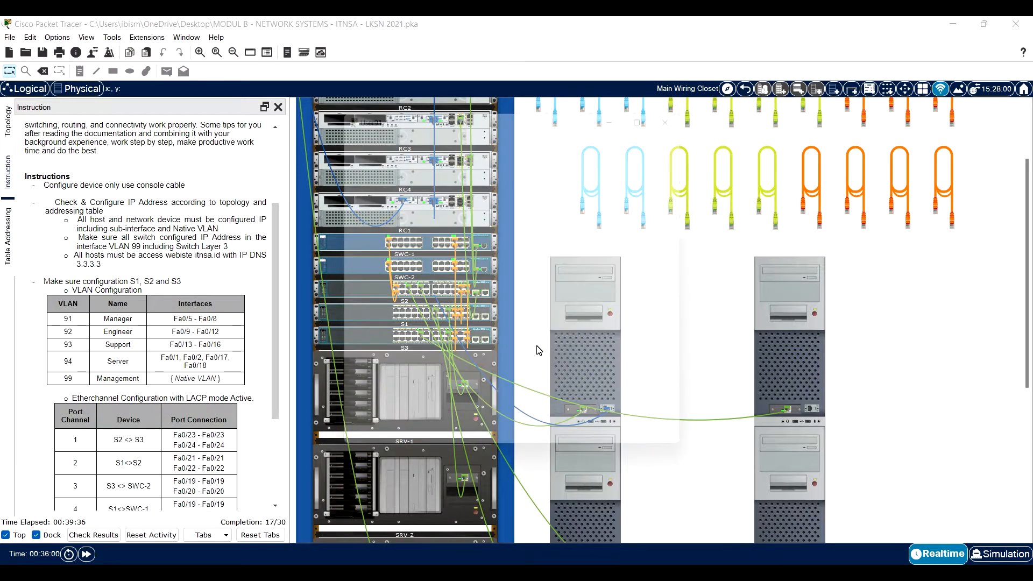
click(514, 172)
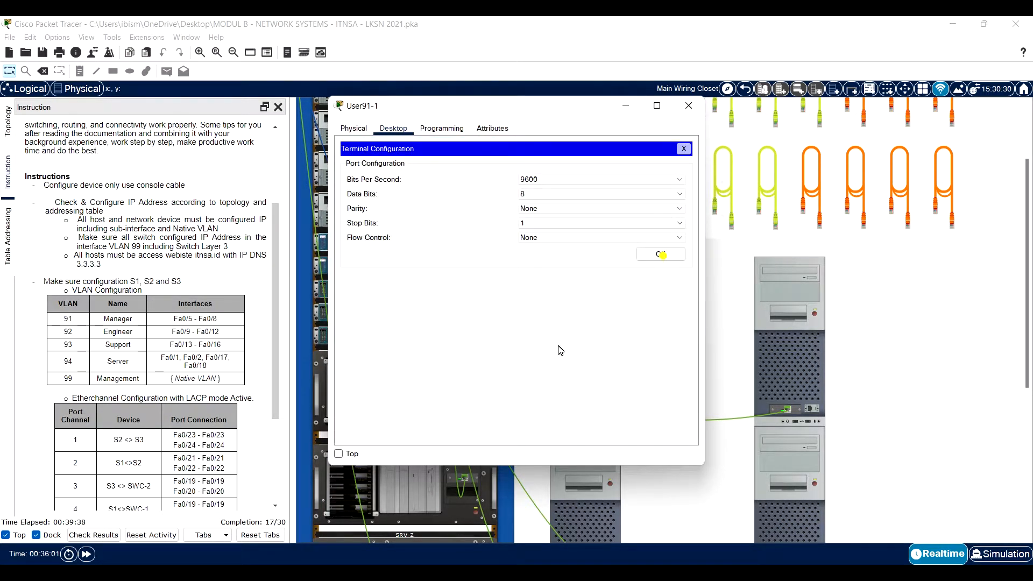
click(661, 255)
Step: Exit configuration mode on S2, display its VLAN table with sh vlan, and examine the Management and Server VLAN entries
text(ex)
key(Return)
key(Return)
text(sh vlan)
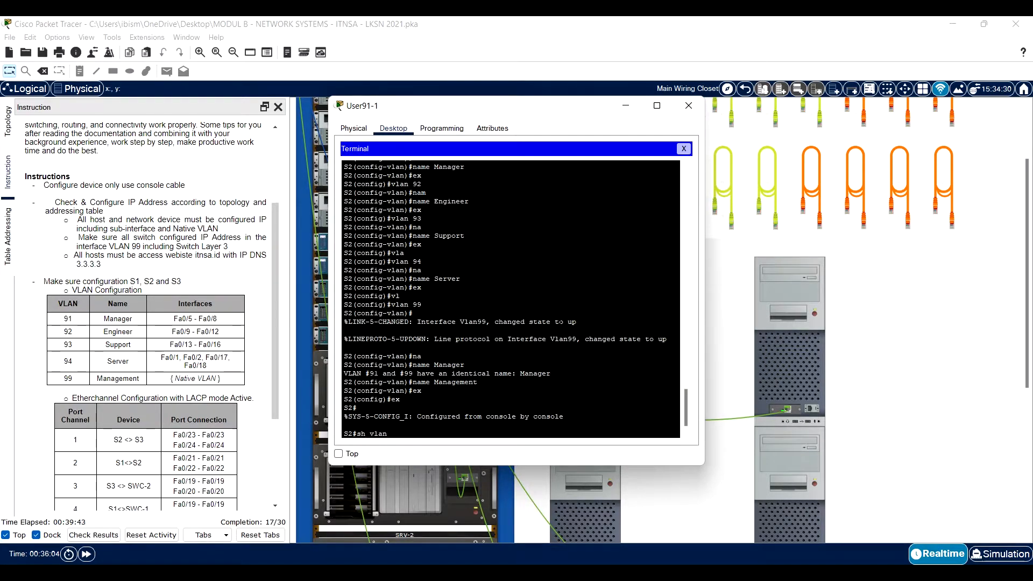
key(Return)
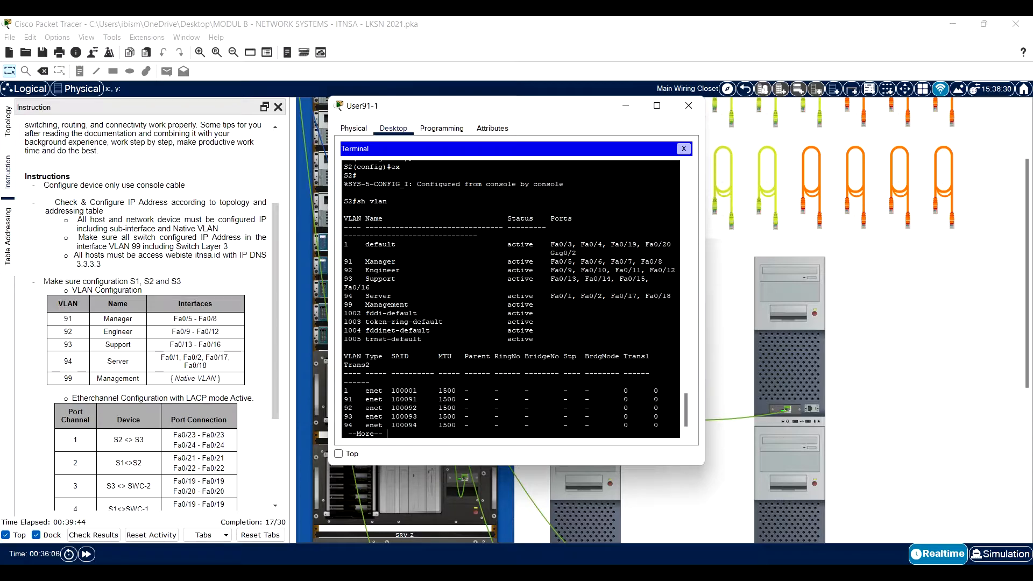
drag(407, 304, 348, 304)
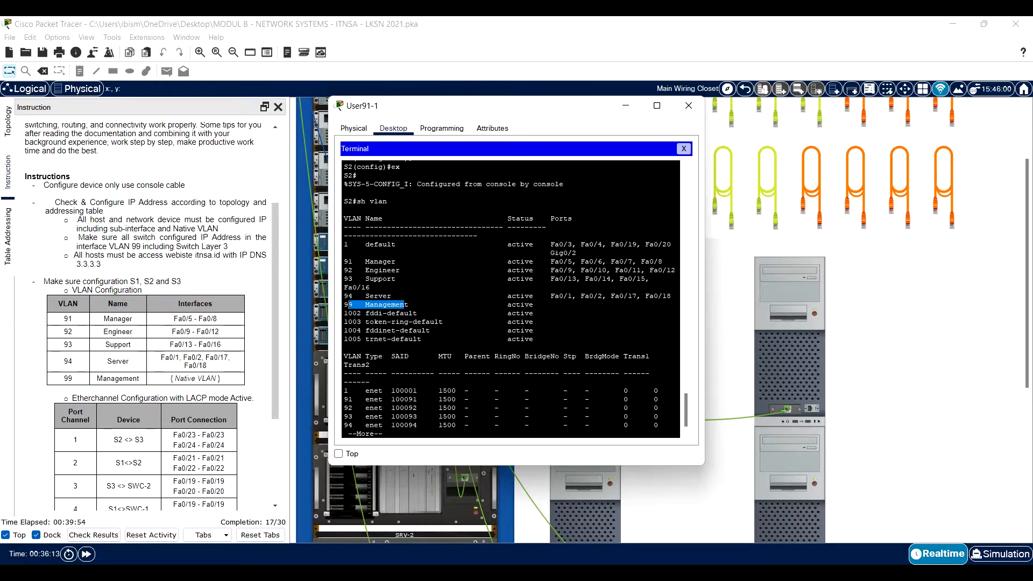
drag(348, 304, 533, 304)
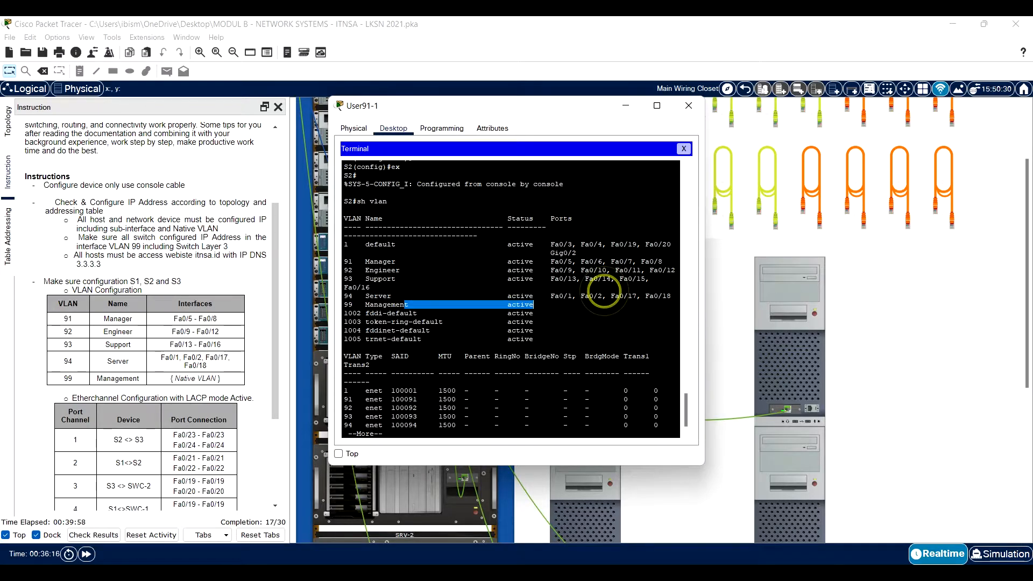
drag(605, 291, 550, 296)
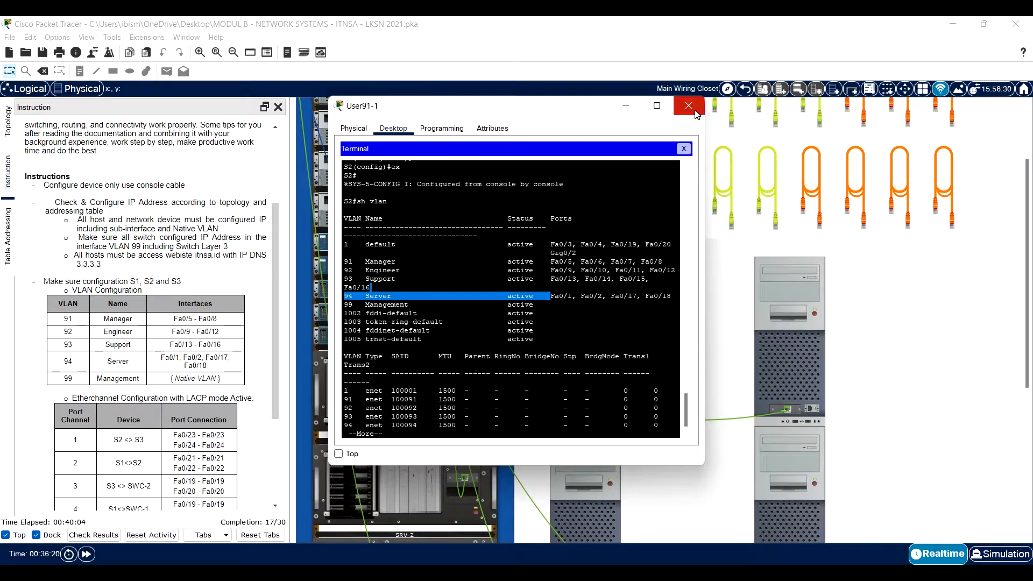
Step: Close User91-1 and move its console cable from S2's rear console port to that of S3
click(679, 105)
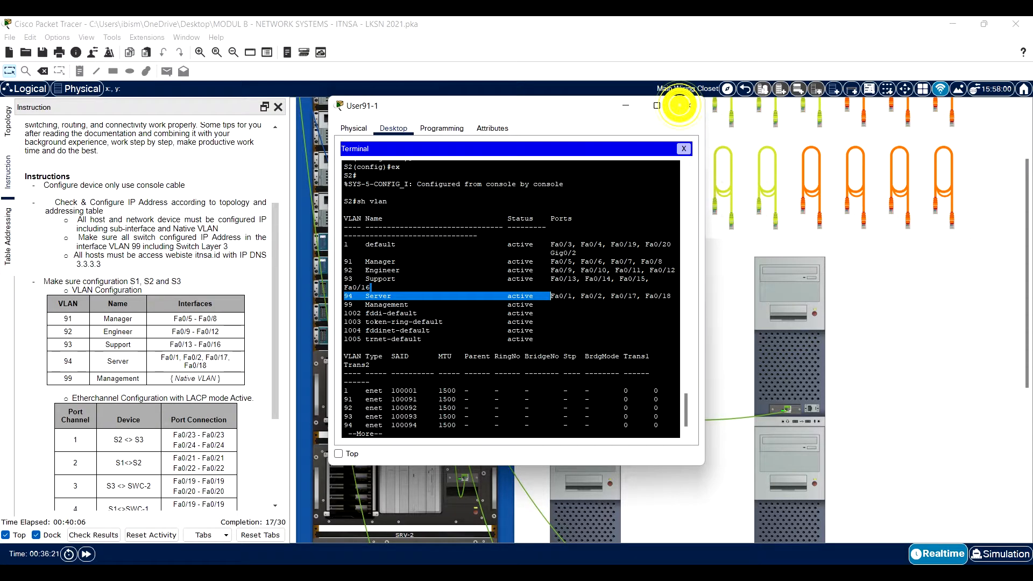
click(373, 299)
right_click(373, 298)
click(375, 304)
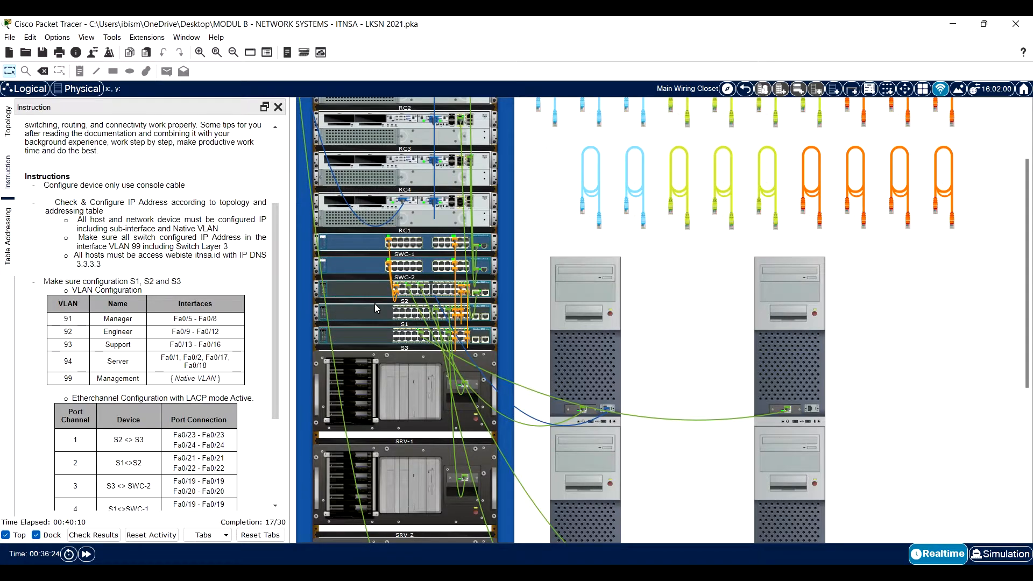
right_click(403, 345)
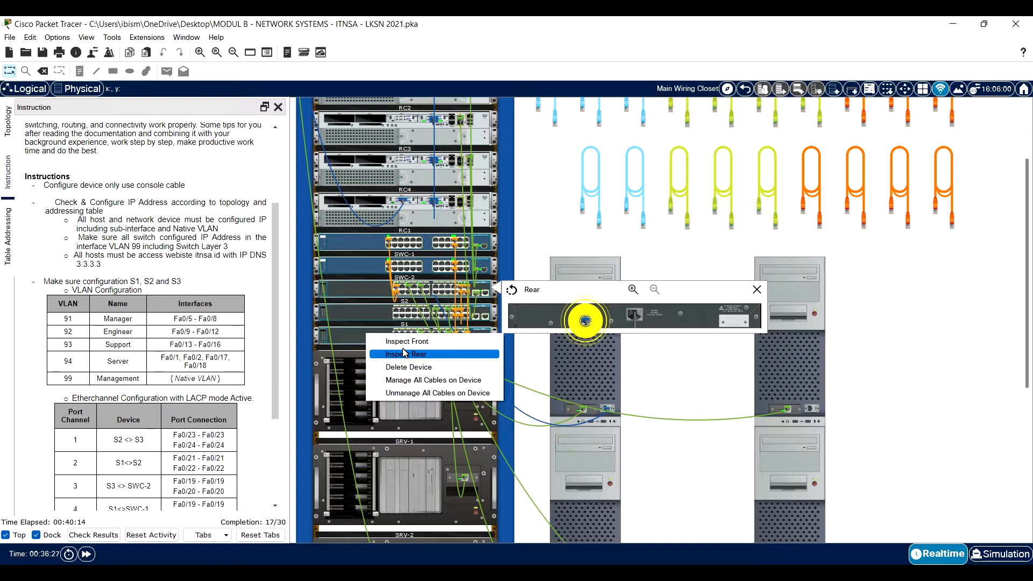
click(405, 353)
click(646, 349)
Step: Open a terminal session from User91-1 to S3 with the default port configuration
click(600, 334)
click(511, 168)
click(664, 254)
click(544, 285)
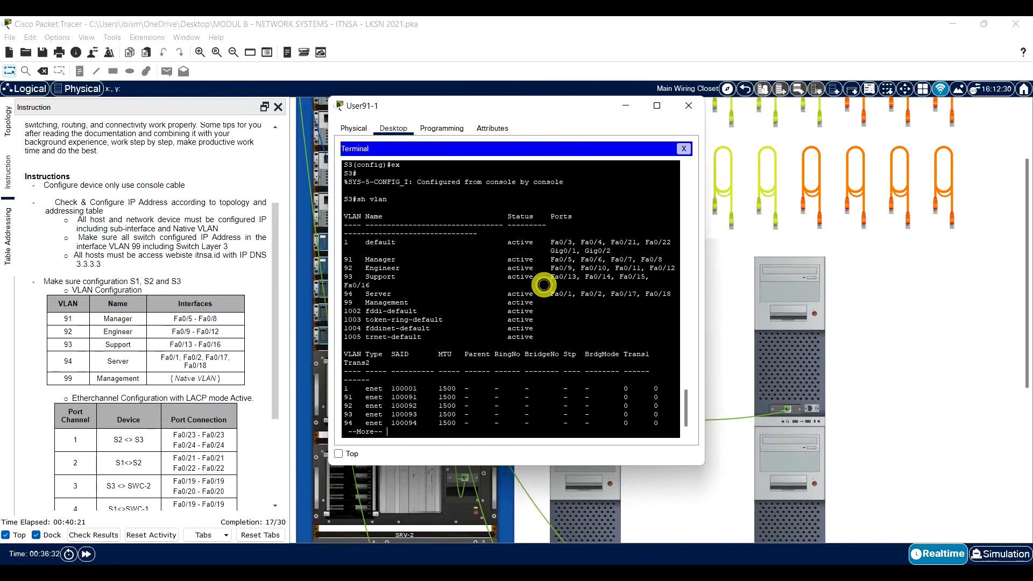
Step: Quit the paged VLAN output on S3 and page through its running configuration with sh run, checking the FastEthernet interfaces
text(q)
text(sh run)
key(Return)
key(Return)
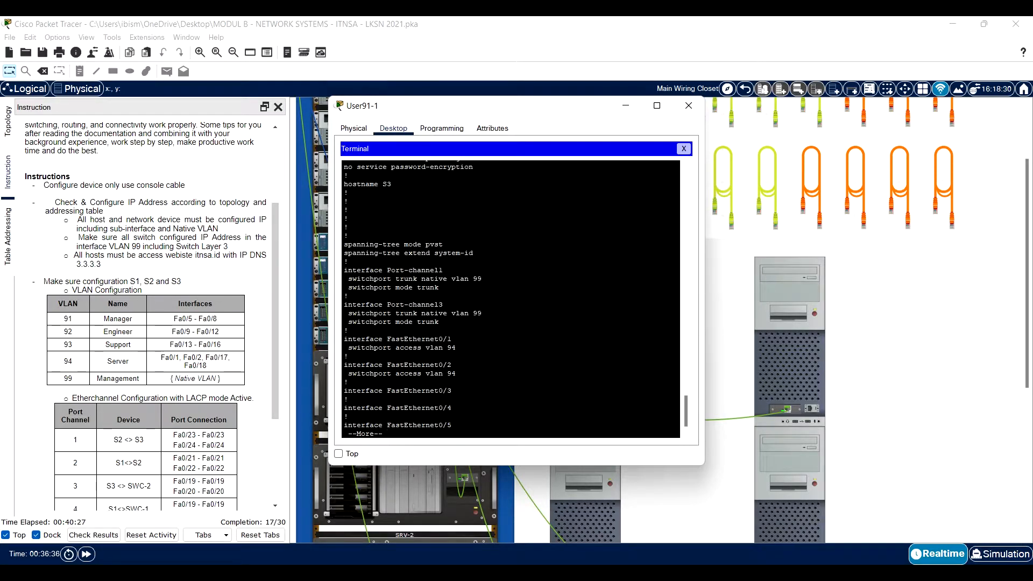
key(Return)
key(Return)
key(Return)
key(Return)
key(Return)
key(Return)
key(Return)
key(Return)
key(Return)
key(Return)
key(Return)
key(Return)
key(Return)
key(Return)
key(Return)
key(Return)
key(Return)
key(Return)
key(Return)
key(Return)
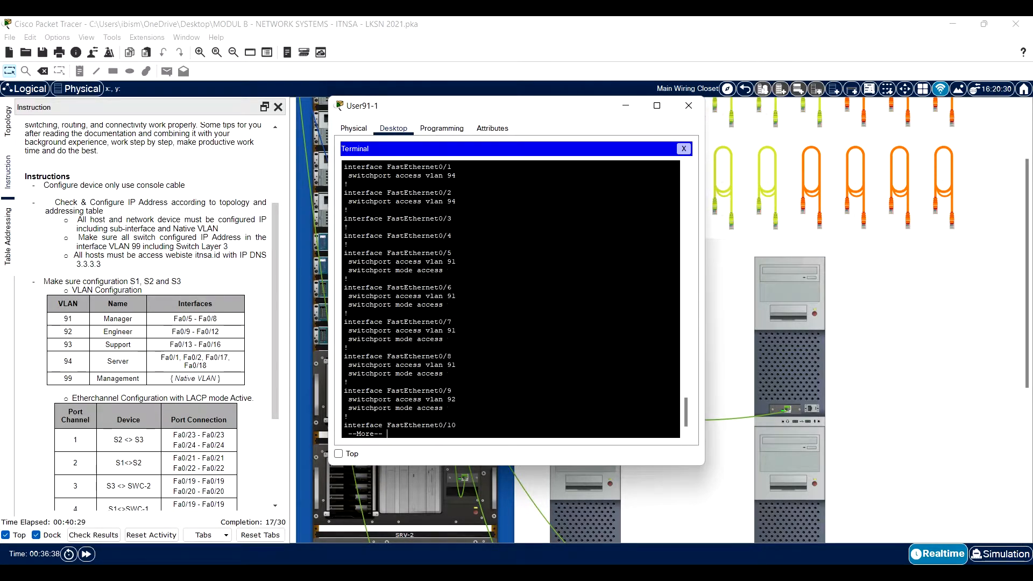
key(Return)
key(Return)
key(Return)
key(Return)
key(Return)
key(Return)
key(Return)
key(Return)
key(Return)
key(Return)
key(Return)
key(Return)
key(Return)
key(Return)
key(Return)
key(Return)
key(Return)
key(Return)
key(Return)
key(Return)
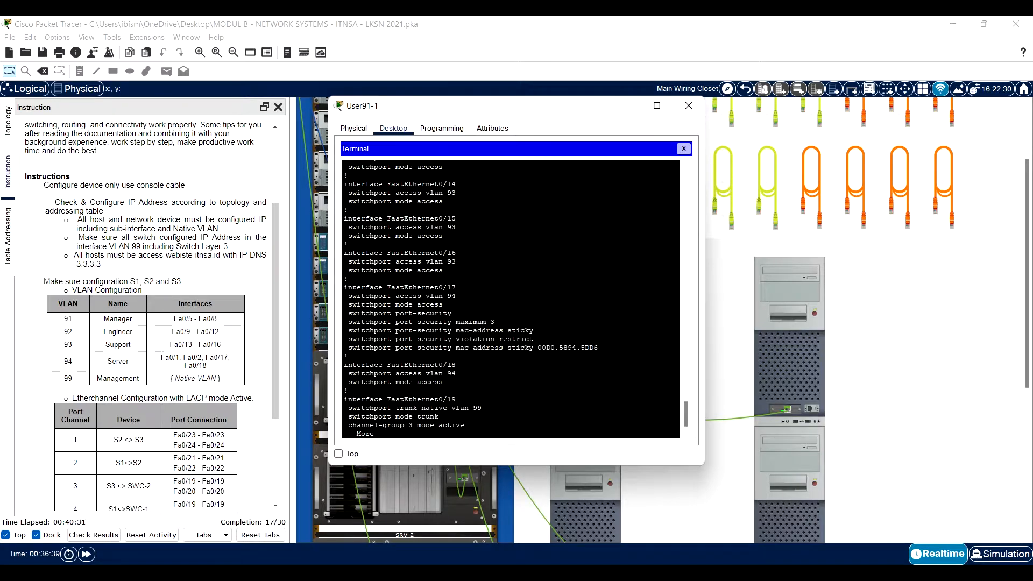
key(Return)
key(Return)
key(Return)
key(Return)
key(Return)
key(Return)
key(Return)
key(Return)
key(Return)
key(Return)
key(Return)
key(Return)
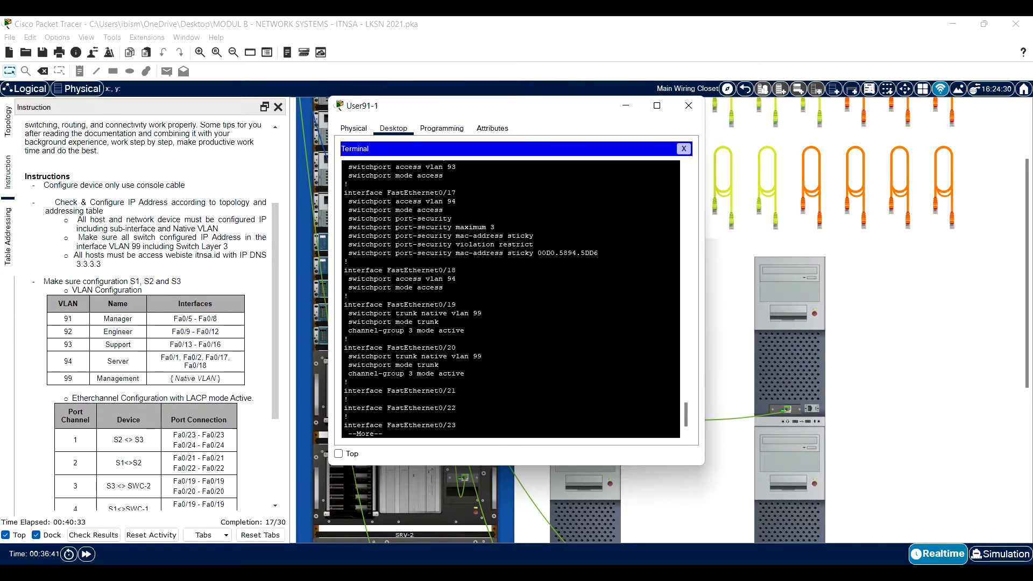
Step: Display S3's VLAN table with sh vlan, check its port assignments, and close the User91-1 window
text(sh vlan)
key(Return)
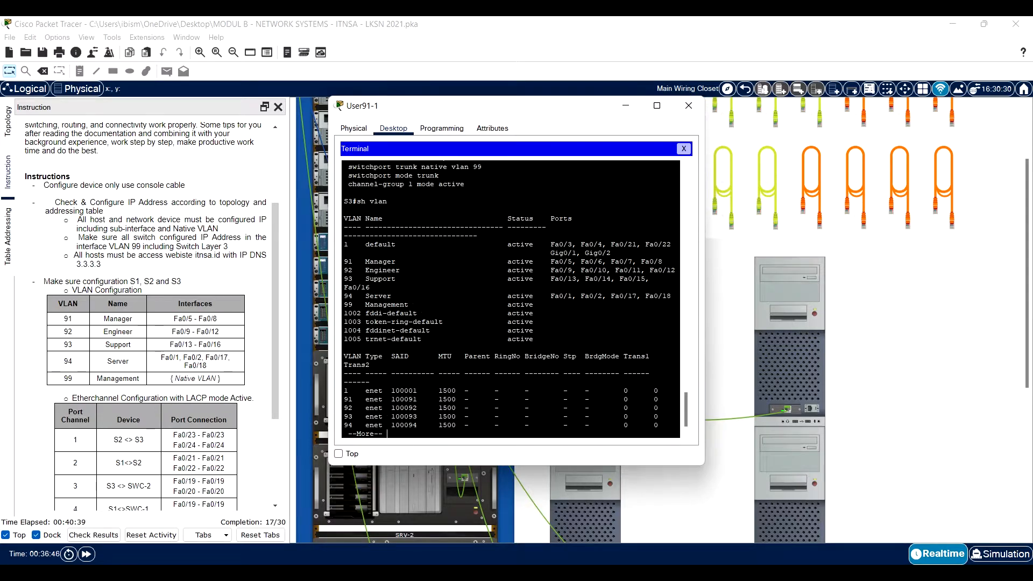
click(688, 106)
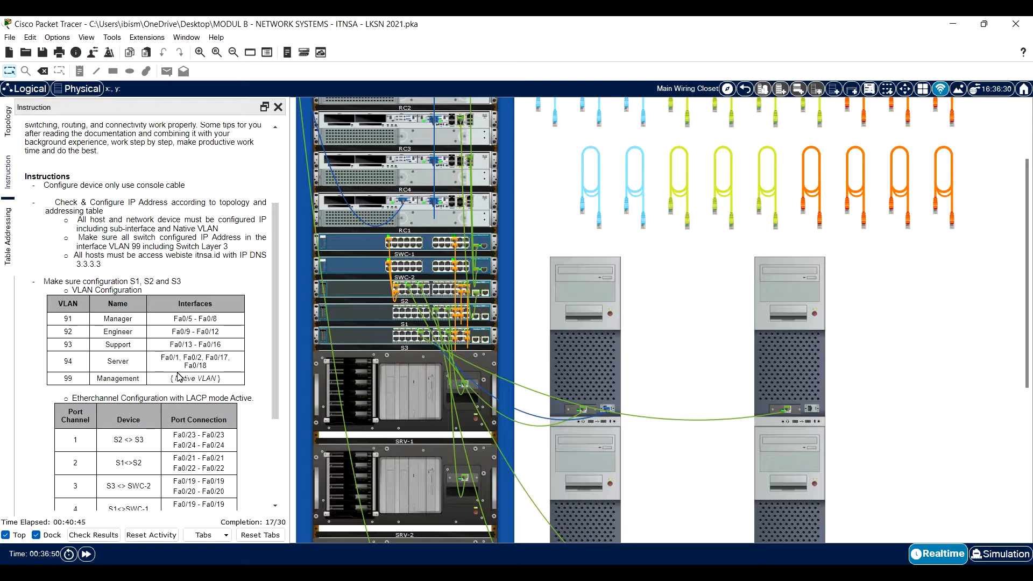
Step: Move User91-1's console cable from S3's rear console port to S2's rear console port
mouse_move(341, 344)
right_click(378, 288)
click(404, 311)
right_click(363, 334)
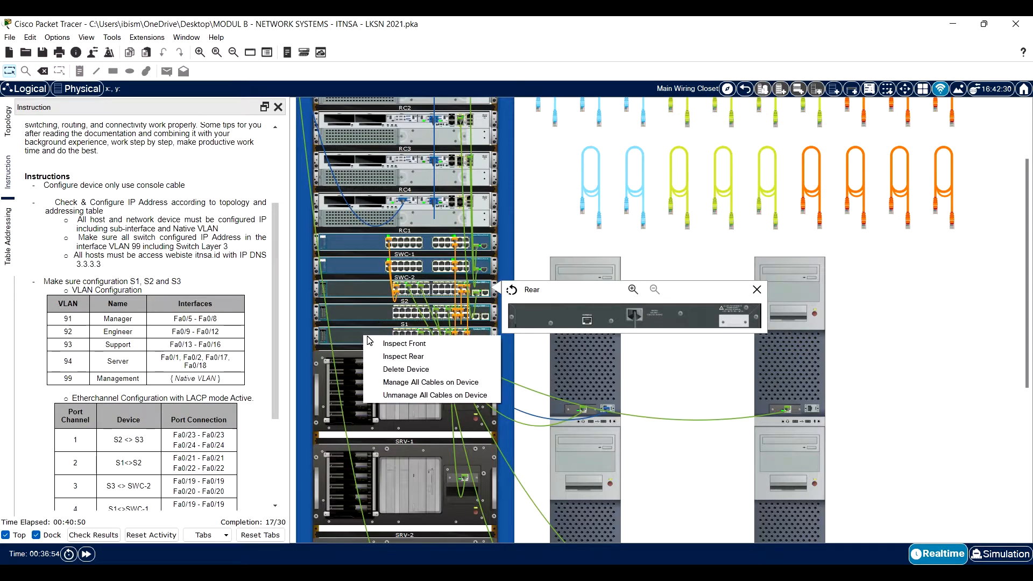
click(408, 356)
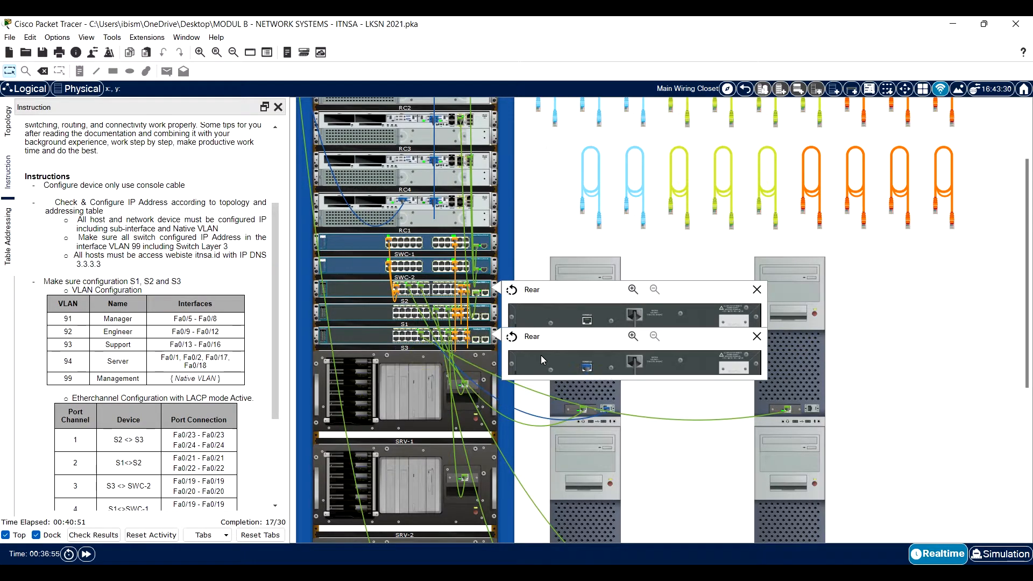
drag(587, 367, 588, 318)
Step: Open a terminal session from User91-1 to S2 with the default port configuration
click(601, 318)
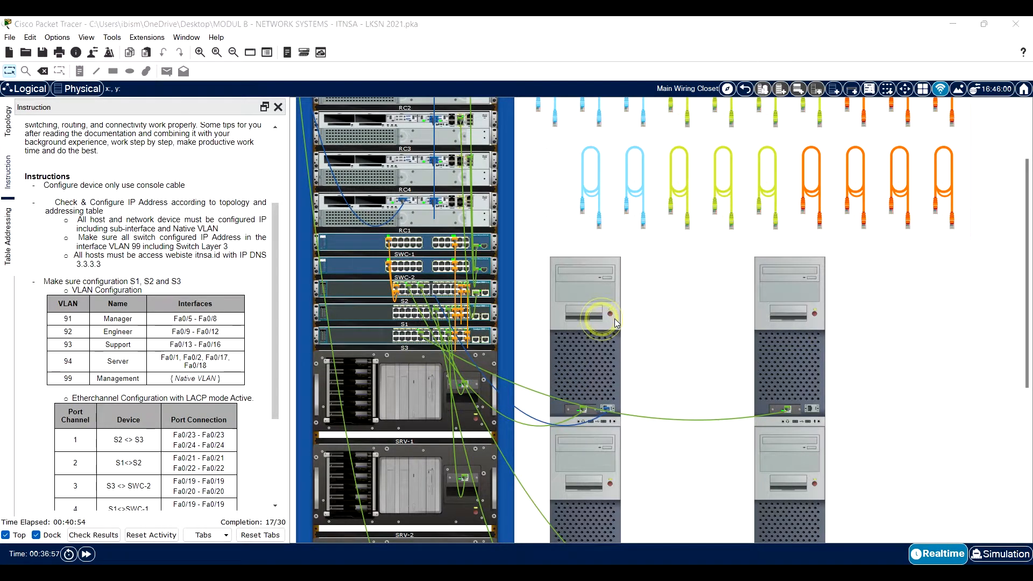
click(523, 175)
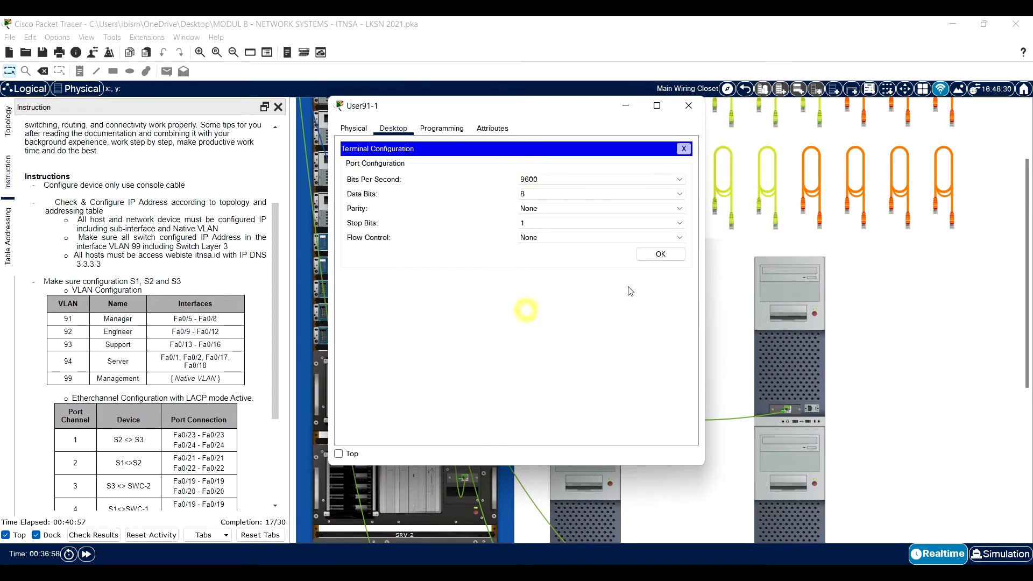
click(661, 254)
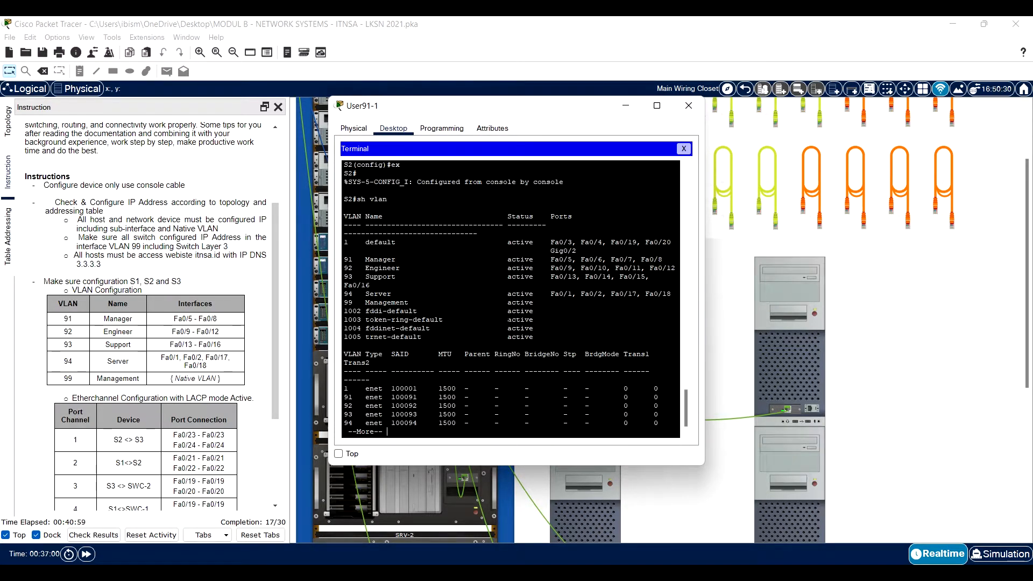
Step: Redisplay S2's VLAN table with sh vlan, compare its port assignments with the instruction table, and close the User91-1 window
key(space)
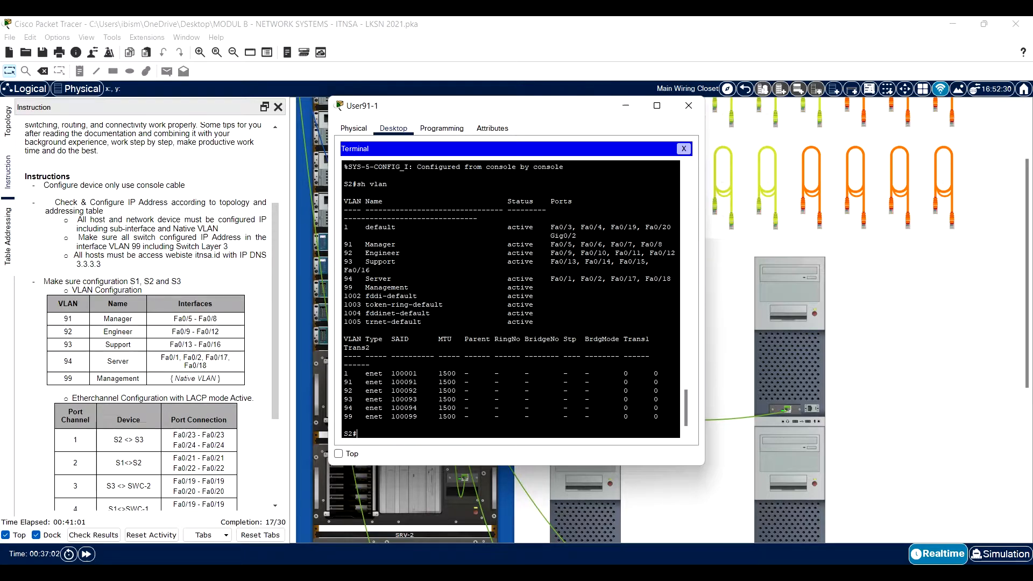
key(Up)
key(Return)
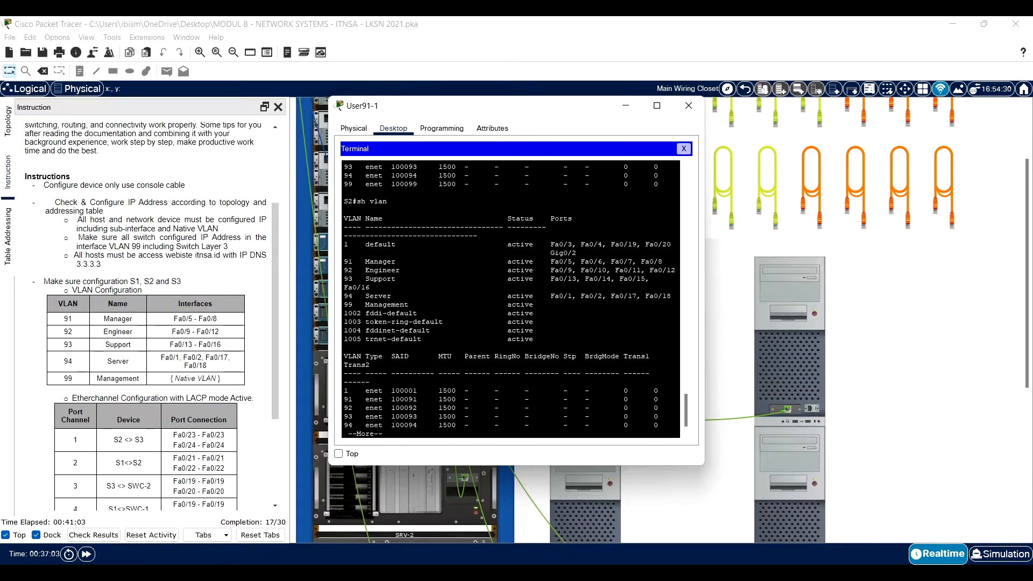
click(571, 220)
click(344, 454)
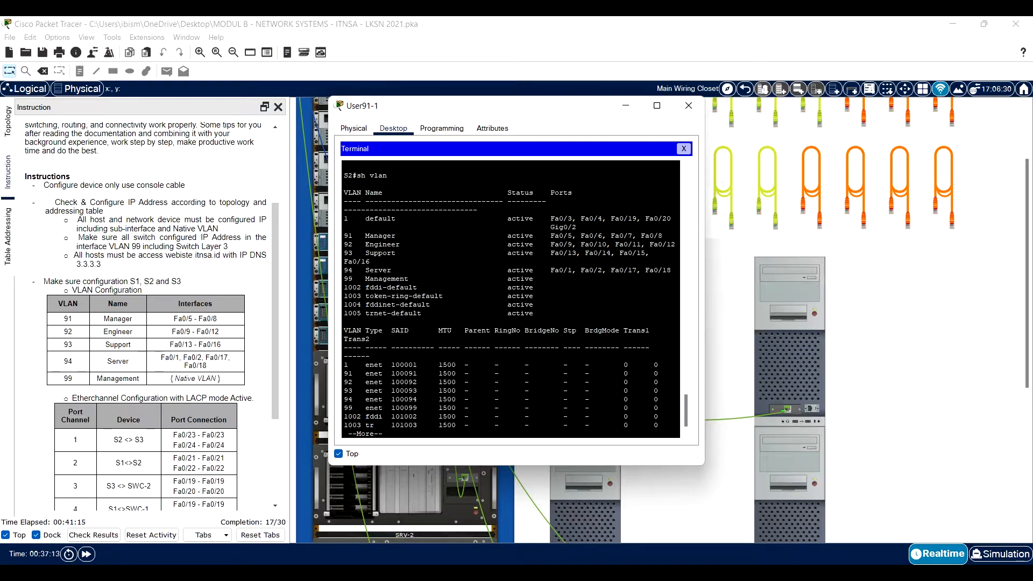
drag(572, 236, 654, 236)
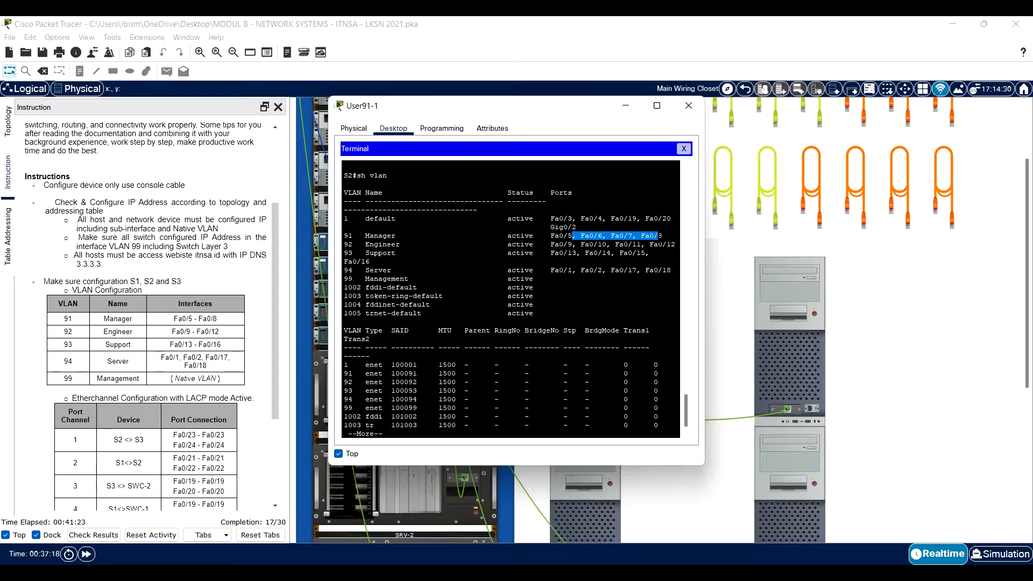
drag(581, 253, 634, 264)
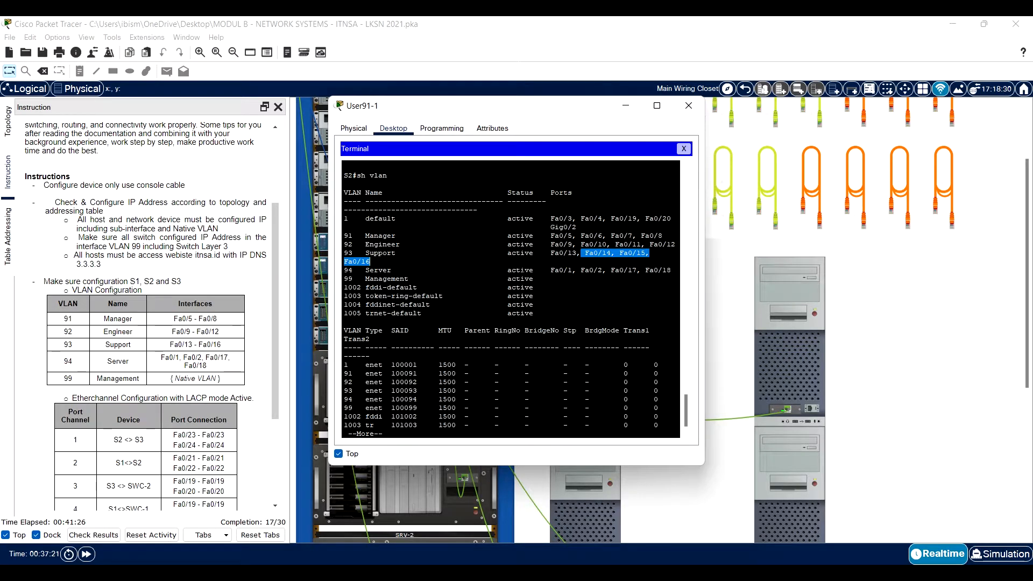
click(615, 275)
click(689, 105)
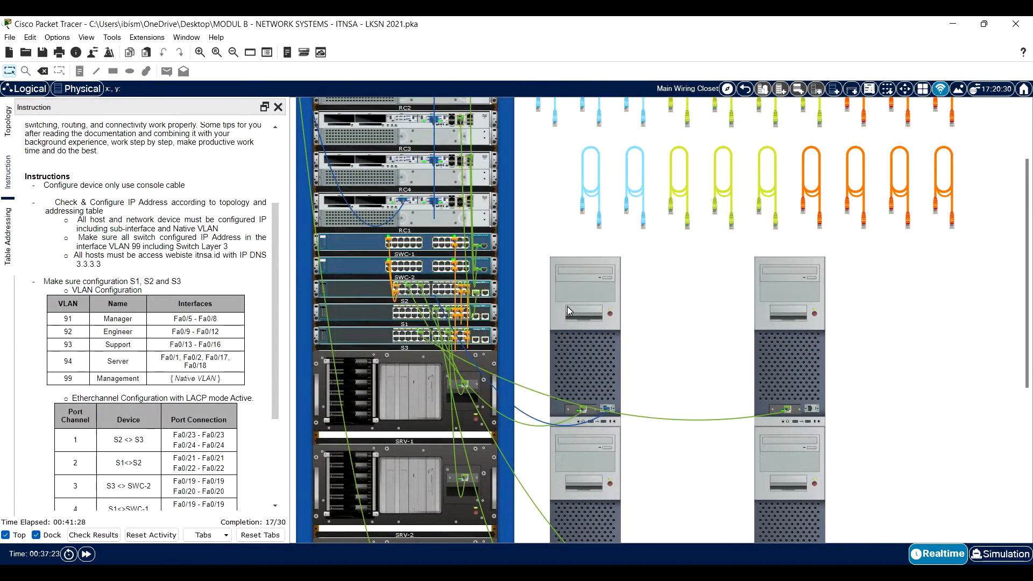
Step: Move User91-1's console cable from S2's rear console port to S1's rear console port
right_click(360, 291)
click(387, 312)
right_click(366, 305)
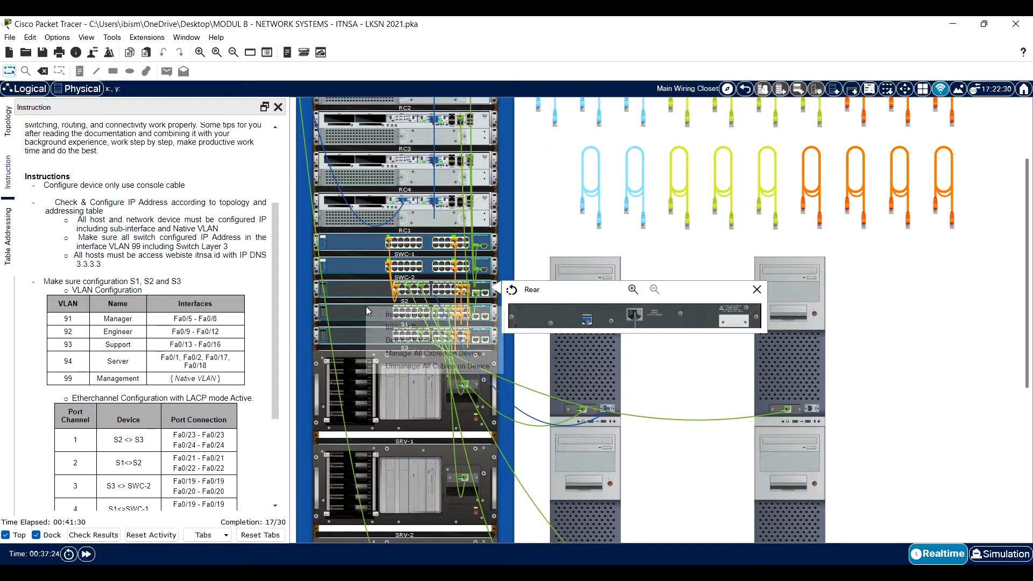
click(398, 327)
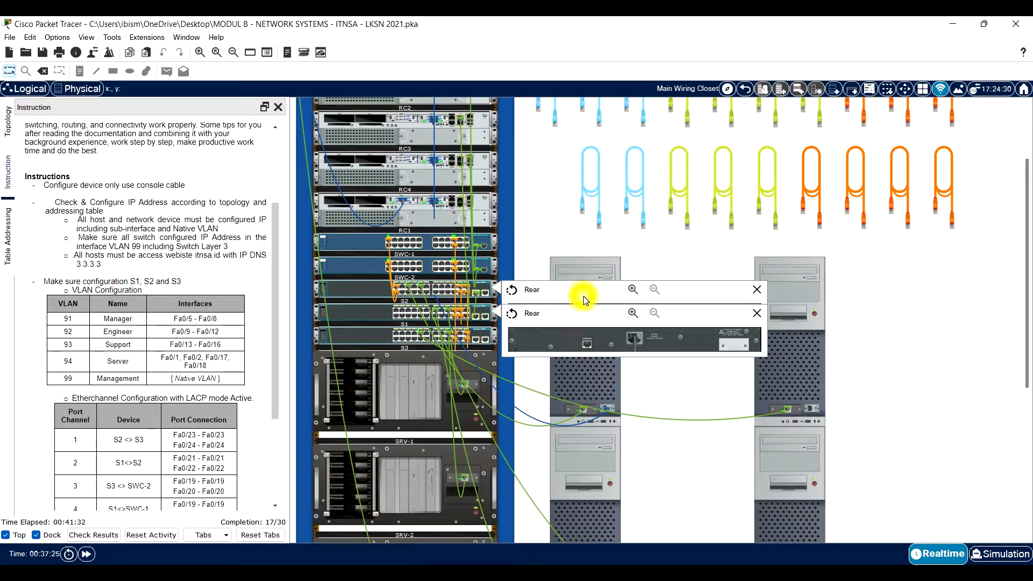
click(584, 321)
Step: Open a default terminal session from User91-1 to S1, enter privileged mode and display the VLAN table with sh vlan
click(604, 355)
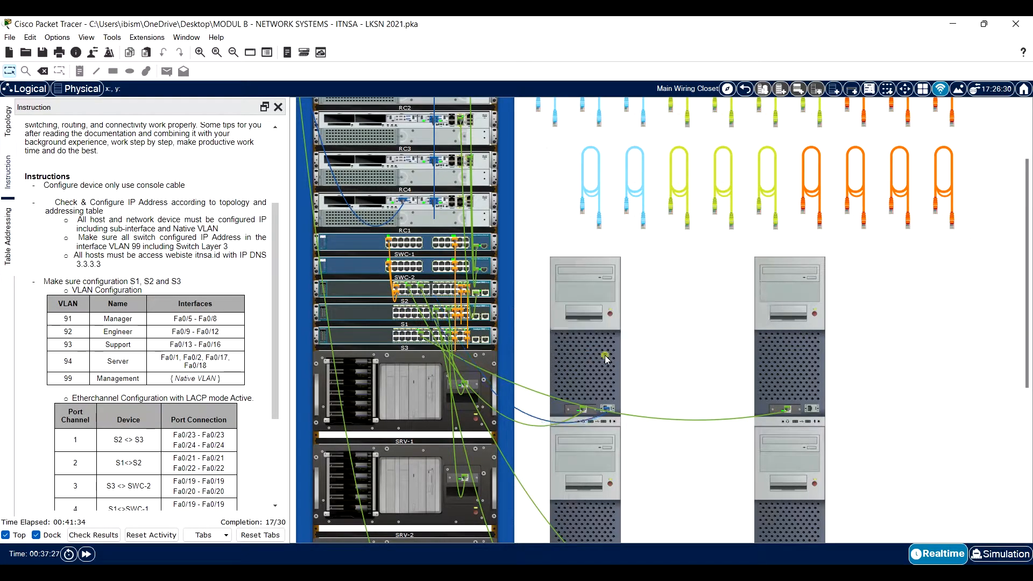
click(510, 173)
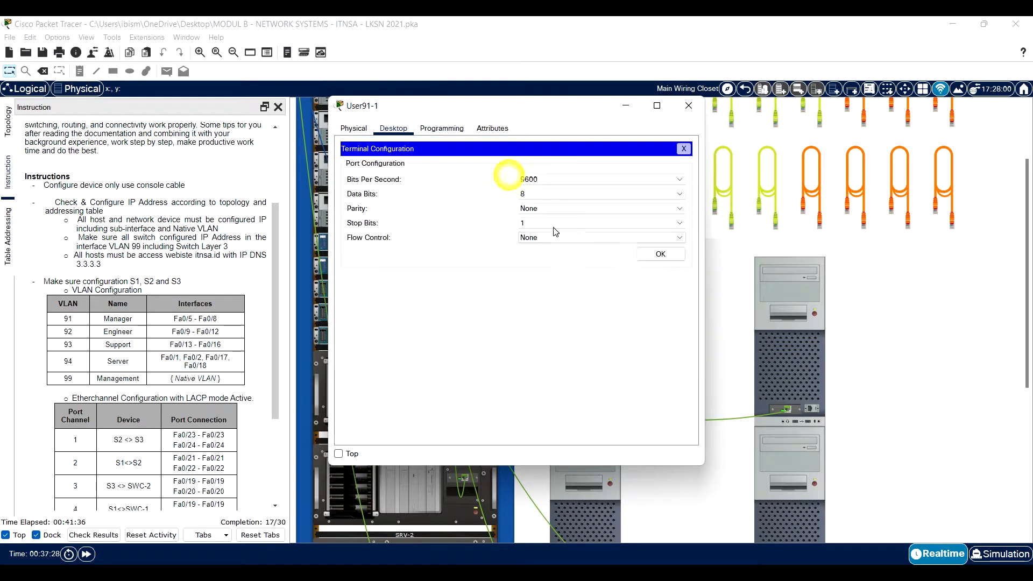
click(641, 256)
key(Return)
text(en)
key(Return)
text(sh vlan)
key(Return)
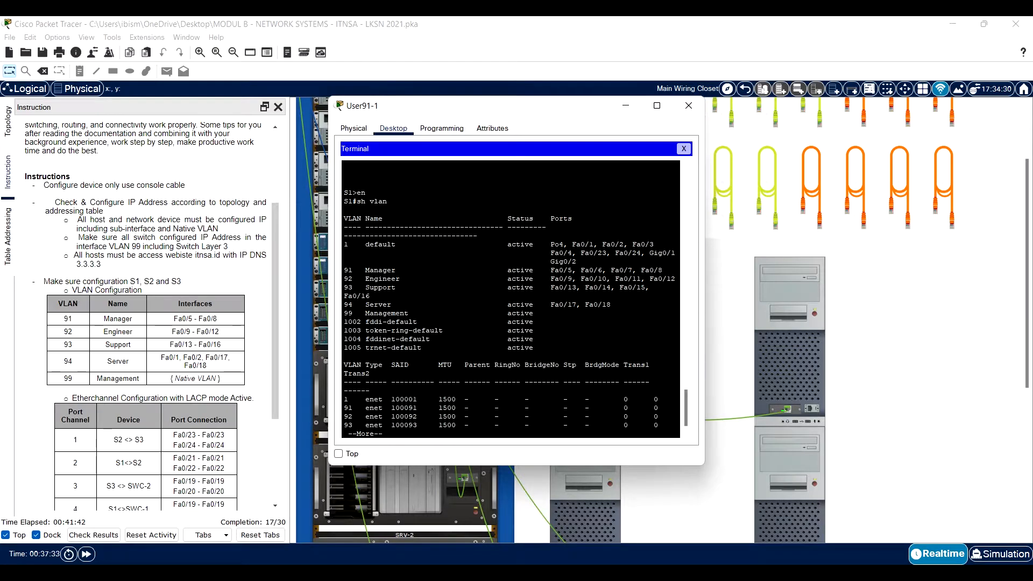
Step: Keep the User91-1 window on top and compare S1's VLAN names and ports with the instruction table, especially VLAN 94
click(338, 453)
click(384, 278)
click(384, 290)
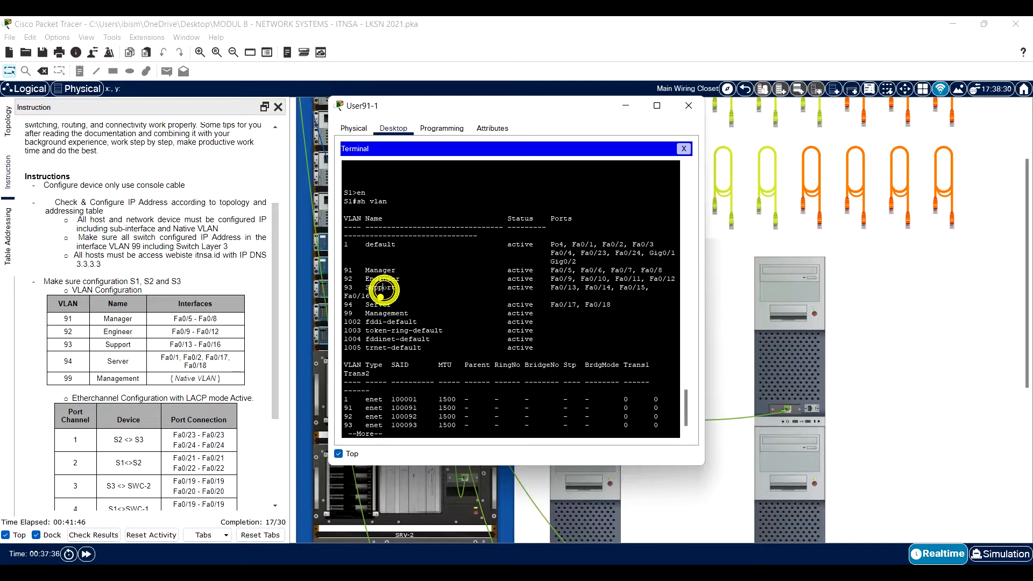
click(381, 306)
click(380, 314)
drag(380, 313, 419, 321)
click(582, 313)
mouse_move(620, 300)
mouse_down()
mouse_move(469, 288)
mouse_move(362, 303)
mouse_move(553, 313)
mouse_move(586, 298)
mouse_move(612, 304)
mouse_up()
click(387, 304)
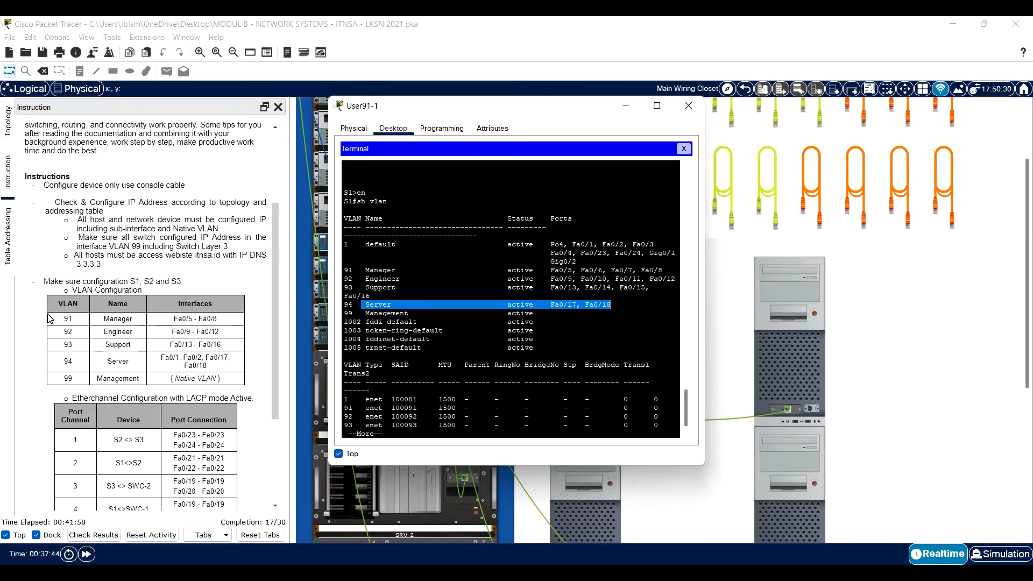
Step: Check S1's port connections in the topology diagram, quit the paged VLAN output, and return to the instructions
click(7, 121)
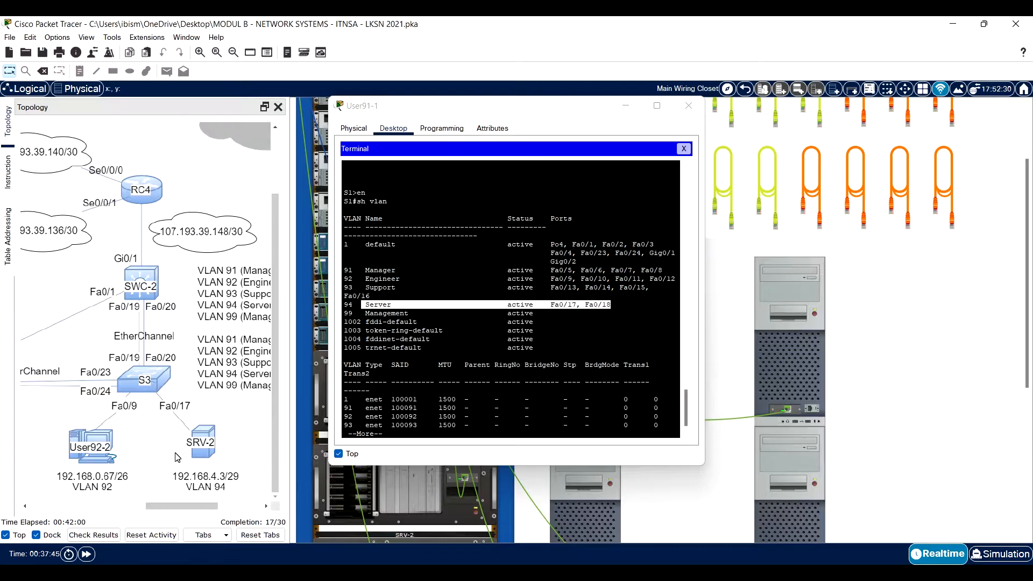
drag(192, 505, 83, 499)
click(398, 394)
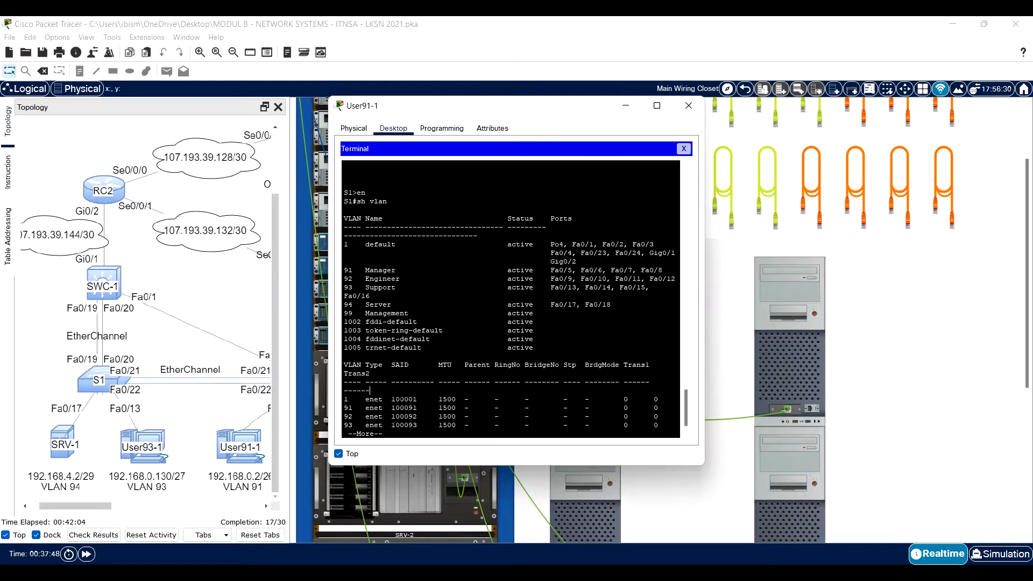
key(q)
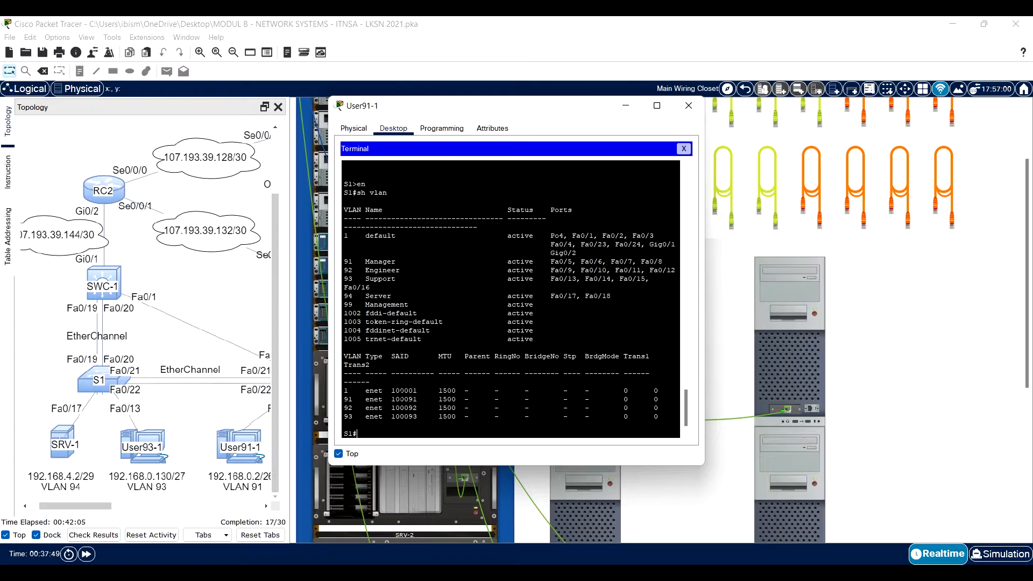
click(8, 169)
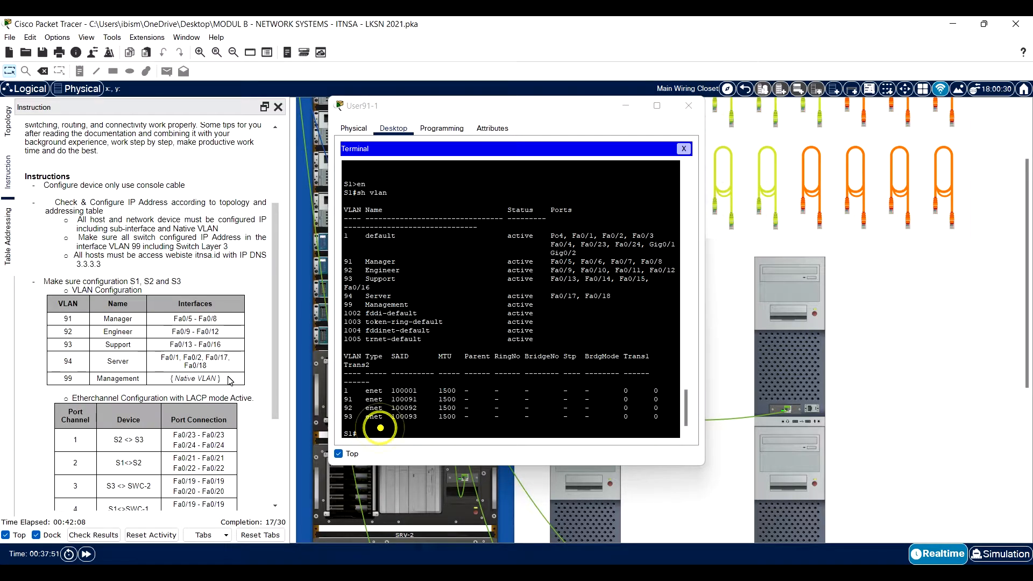
Step: In S1's global configuration, assign the interface range fastEthernet 0/1-2 to access VLAN 94
click(381, 429)
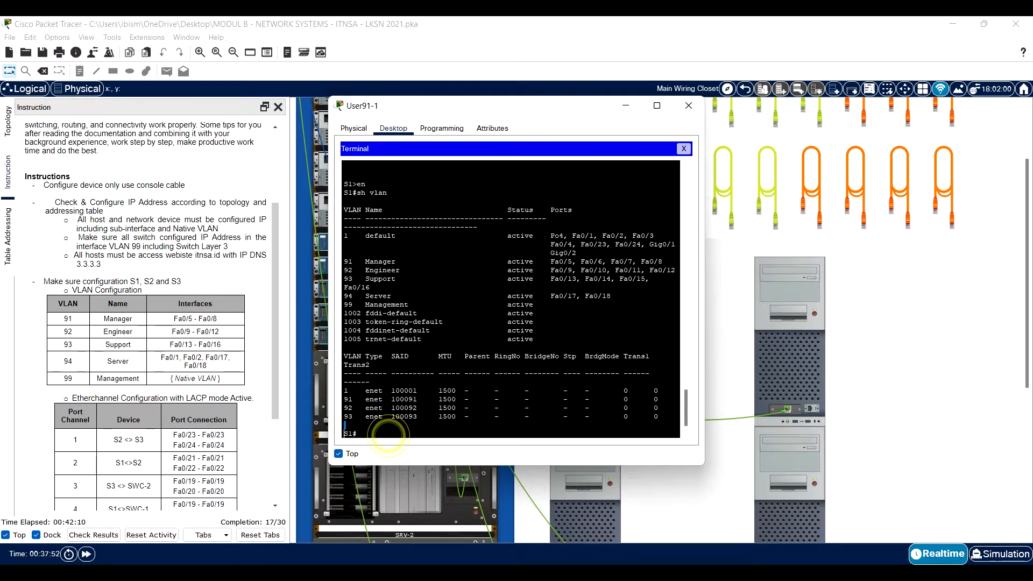
text(conf)
key(Tab)
text(ter)
key(Tab)
key(Return)
text(inter)
key(Tab)
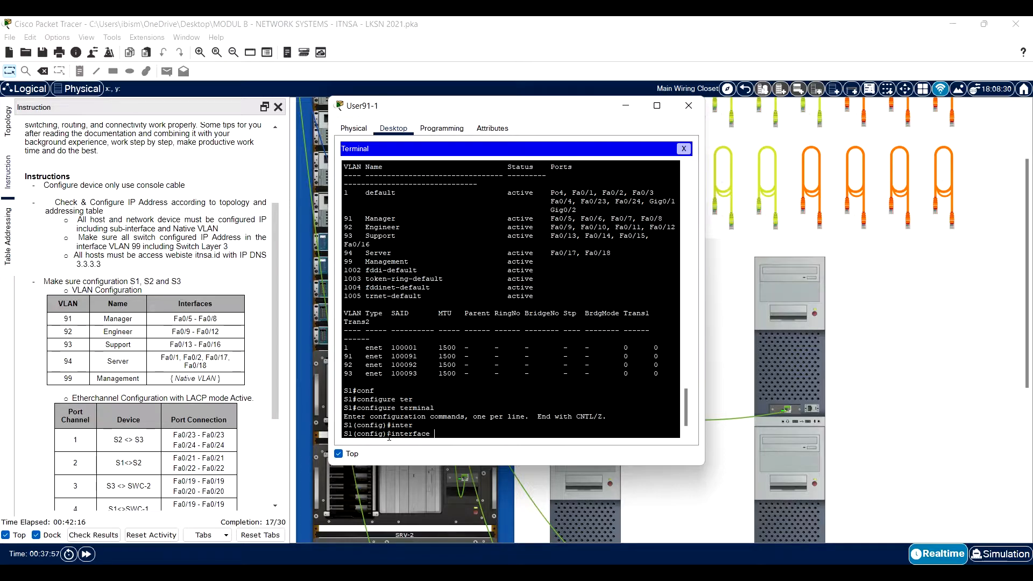
text(ra)
key(Tab)
text(fast)
key(Tab)
text(0)
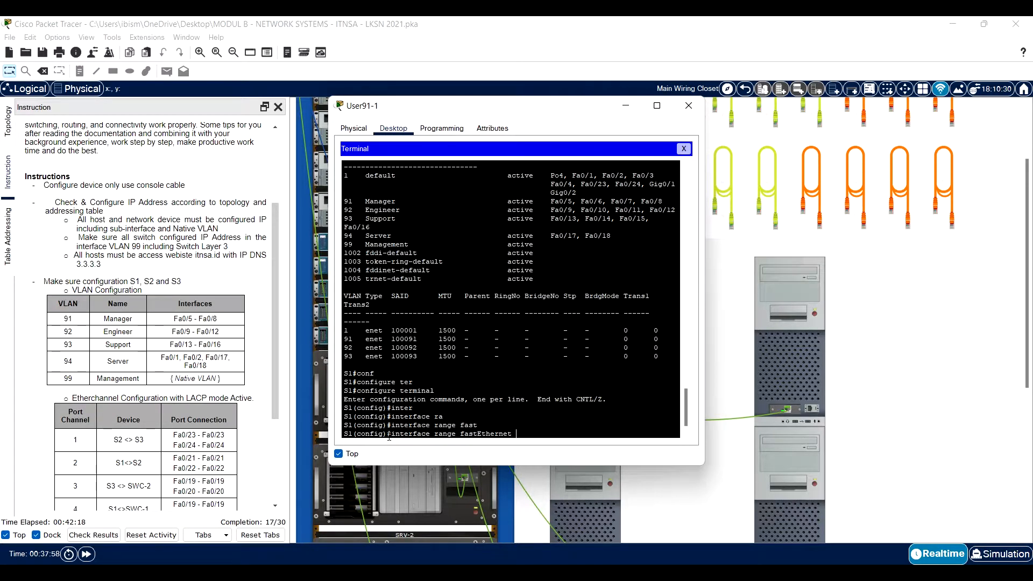
text(/1-2)
key(Return)
text(swi)
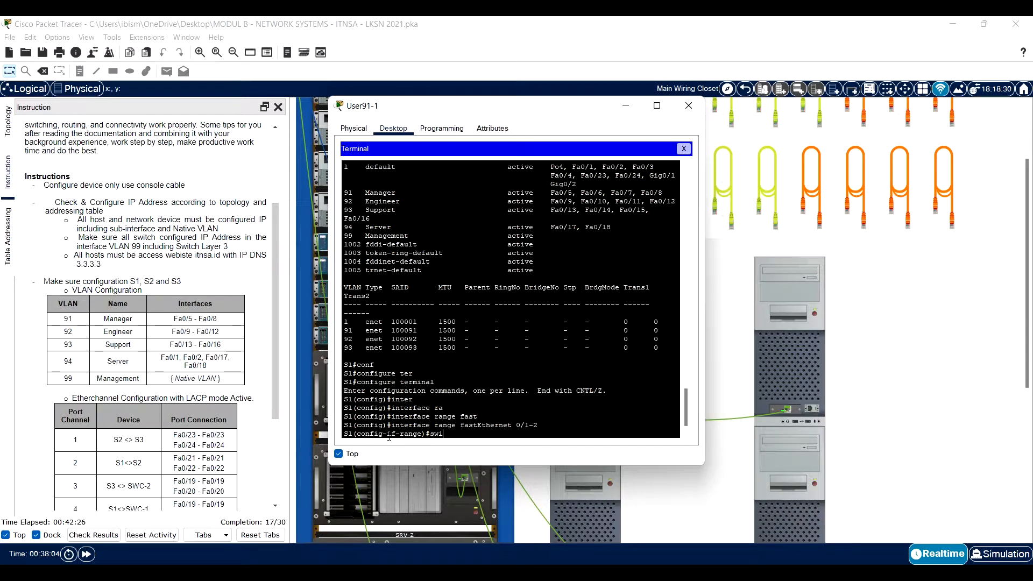
text(tc)
key(Tab)
text(acc)
key(Tab)
text(vl)
key(Tab)
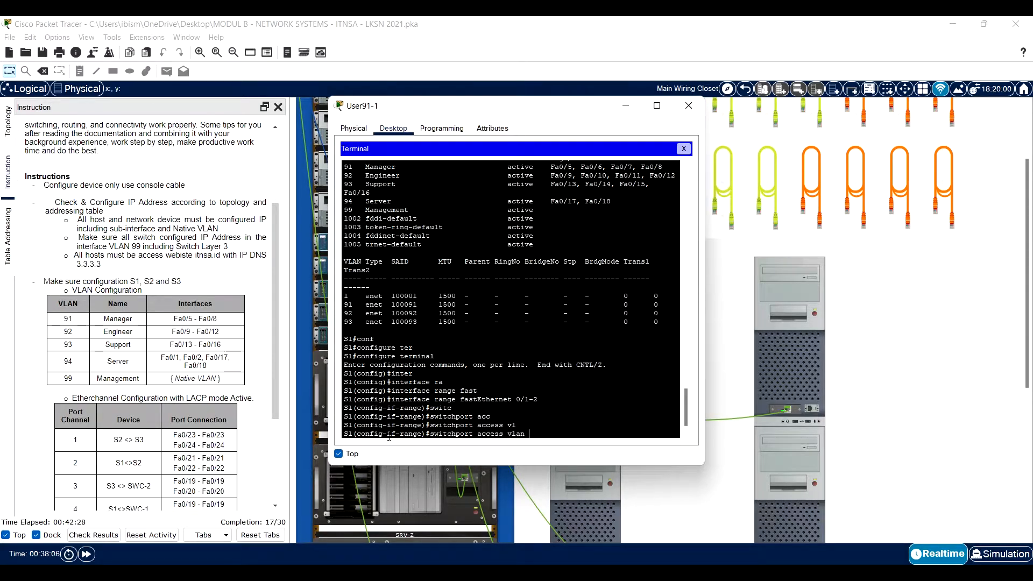
text(94)
key(Return)
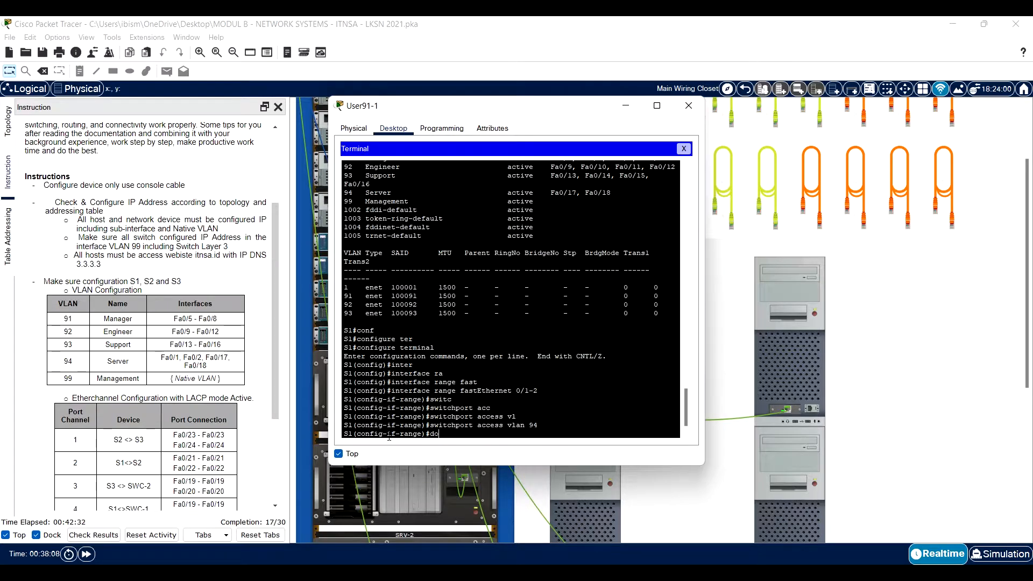
Step: Verify S1's VLAN port assignments with do sh vlan and close the User91-1 window
click(691, 106)
text(do sh v)
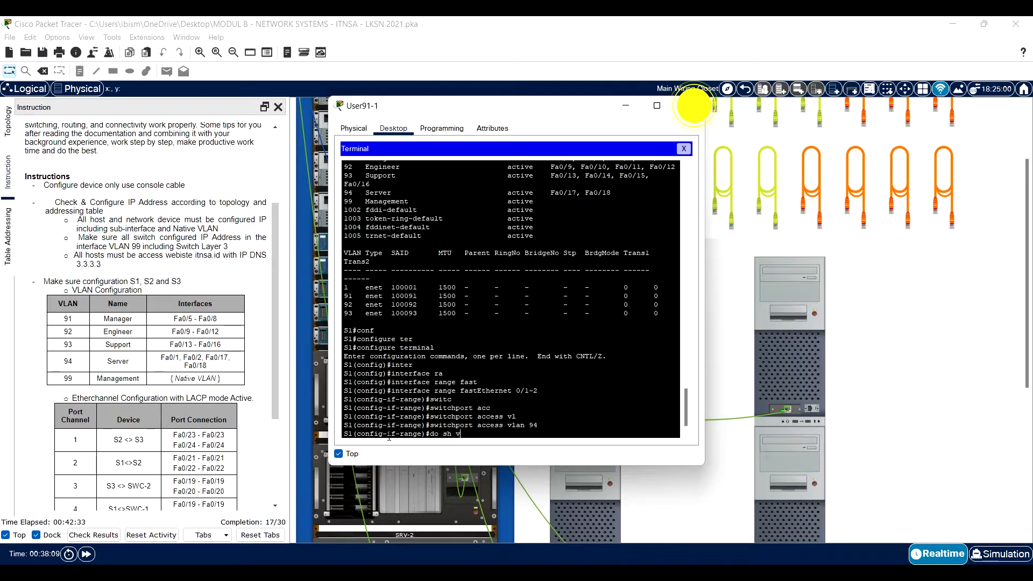
text(lan)
key(Return)
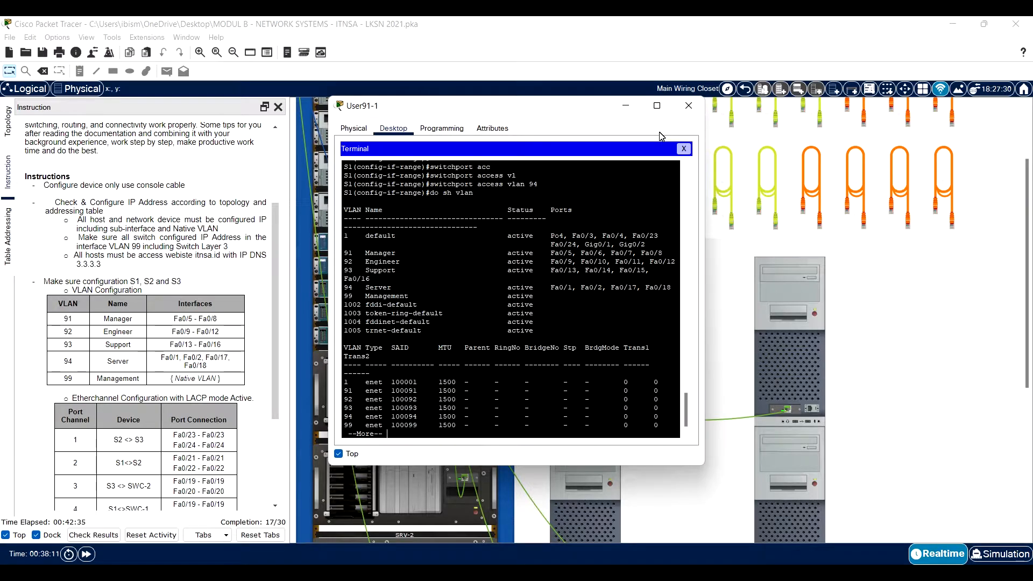
click(688, 106)
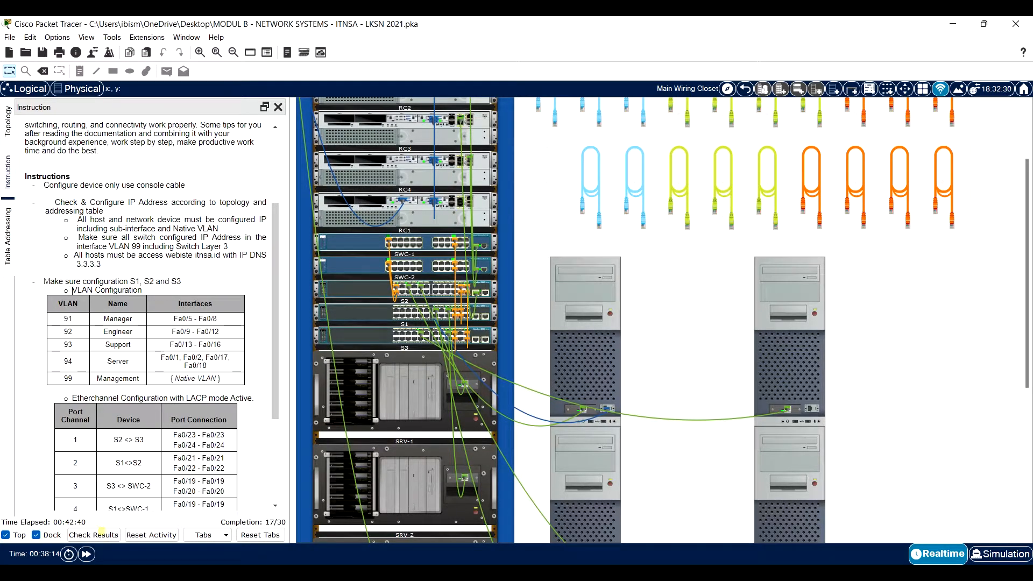
Step: Check the activity results, review the assessment items for S1, S2 and S3, close them, and open the addressing table
click(102, 534)
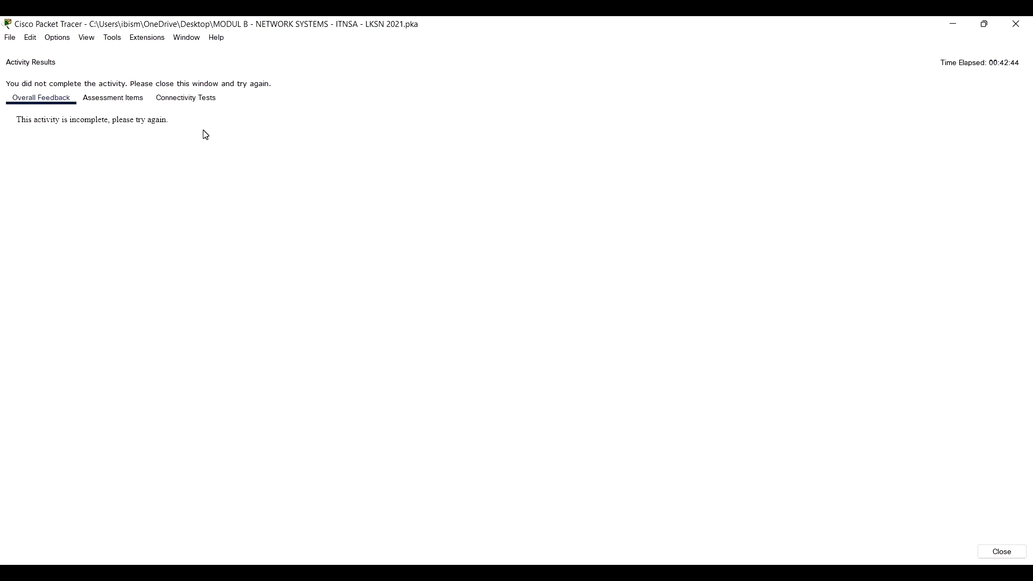
click(99, 97)
click(135, 410)
scroll(71, 350, down, 1)
scroll(72, 350, down, 2)
click(137, 402)
click(115, 341)
click(83, 332)
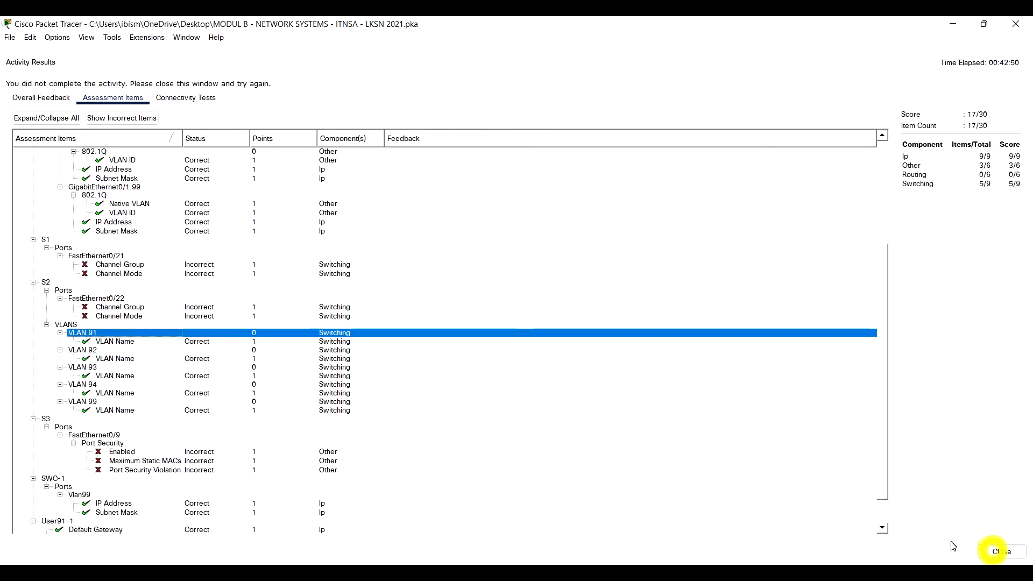
click(996, 546)
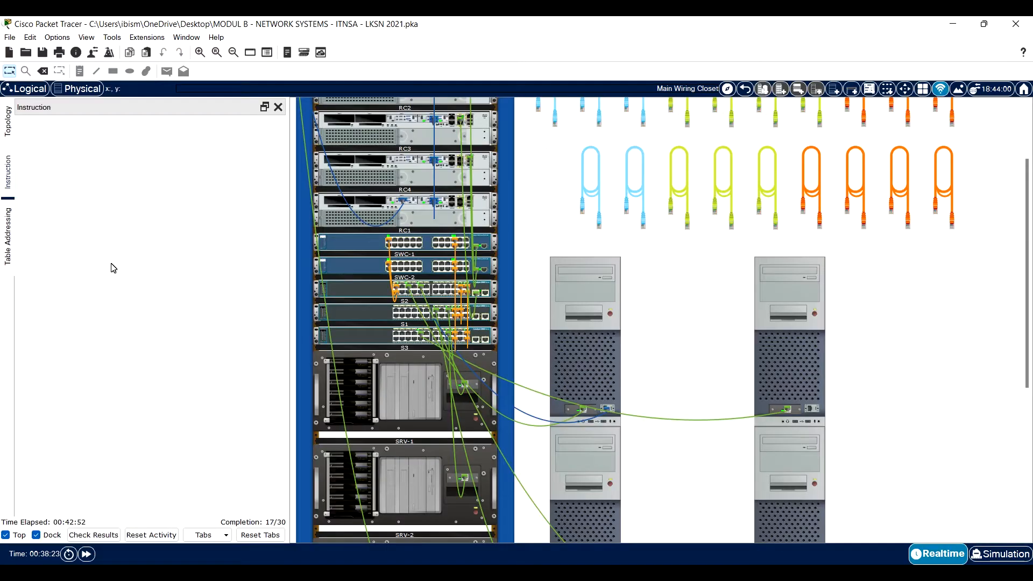
click(9, 214)
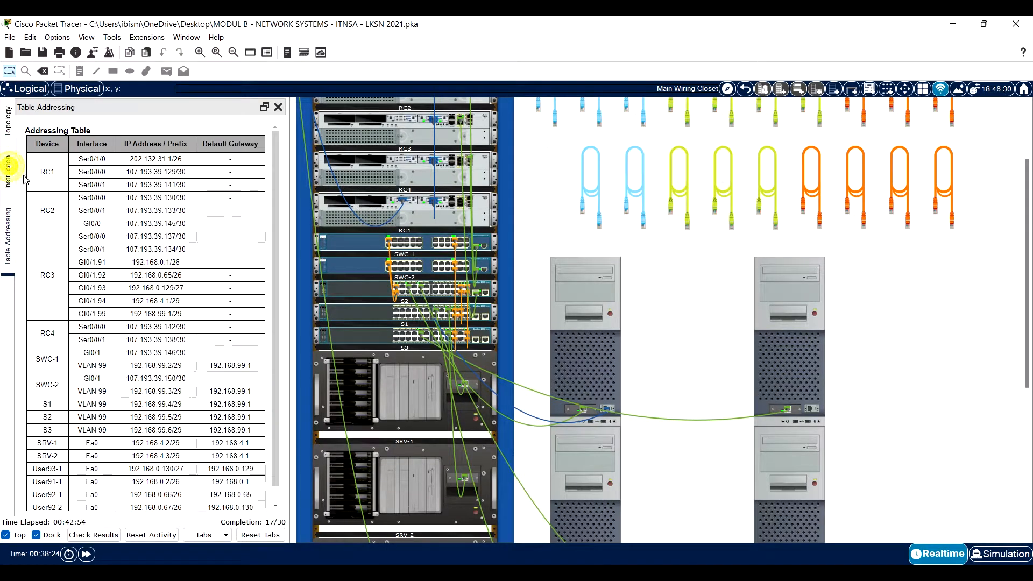
Step: Review the EtherChannel requirements in the instructions, including the LACP active mode and the port-channel table
click(8, 171)
scroll(136, 243, down, 3)
scroll(136, 243, down, 5)
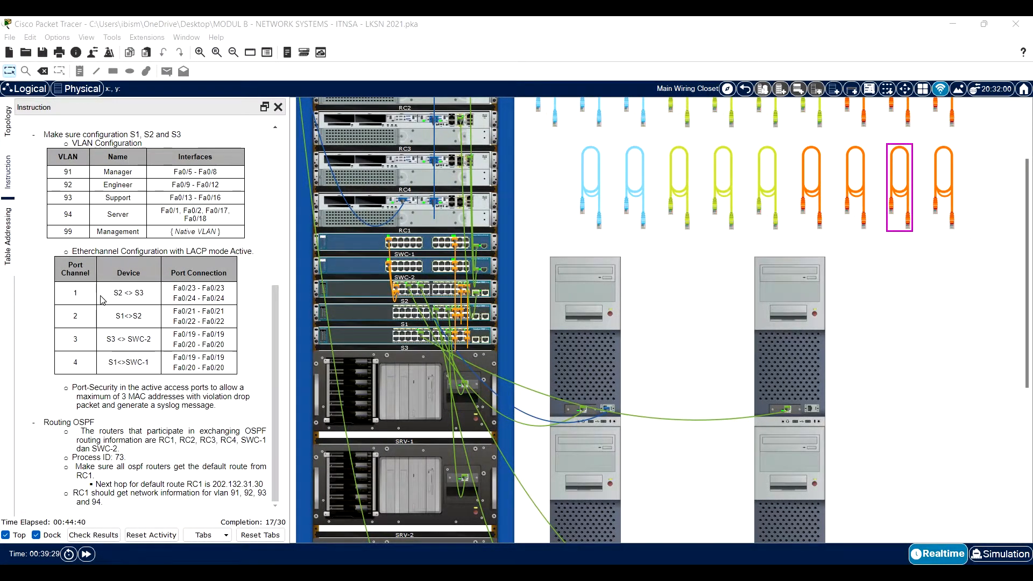
click(109, 252)
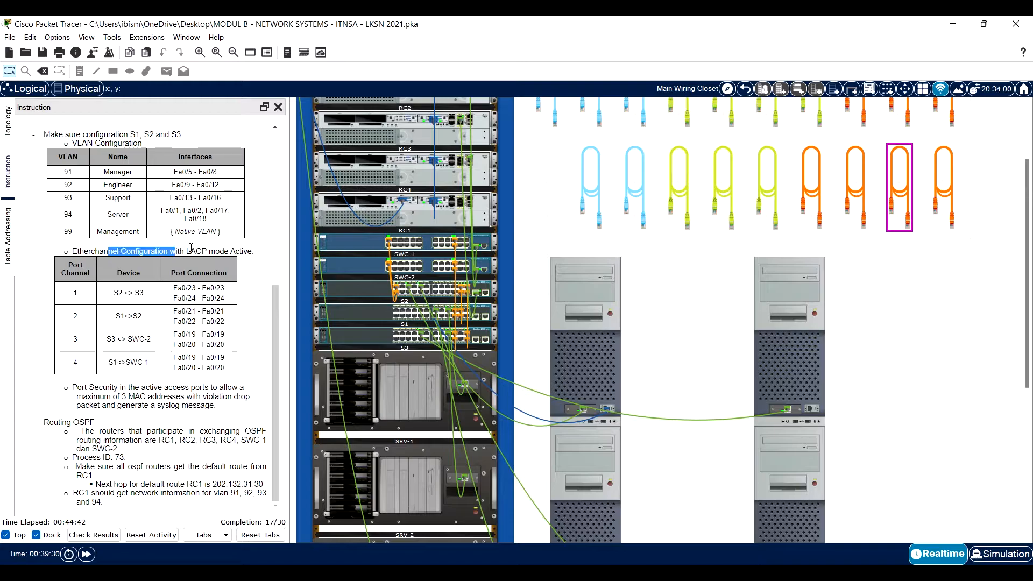
drag(201, 251, 98, 248)
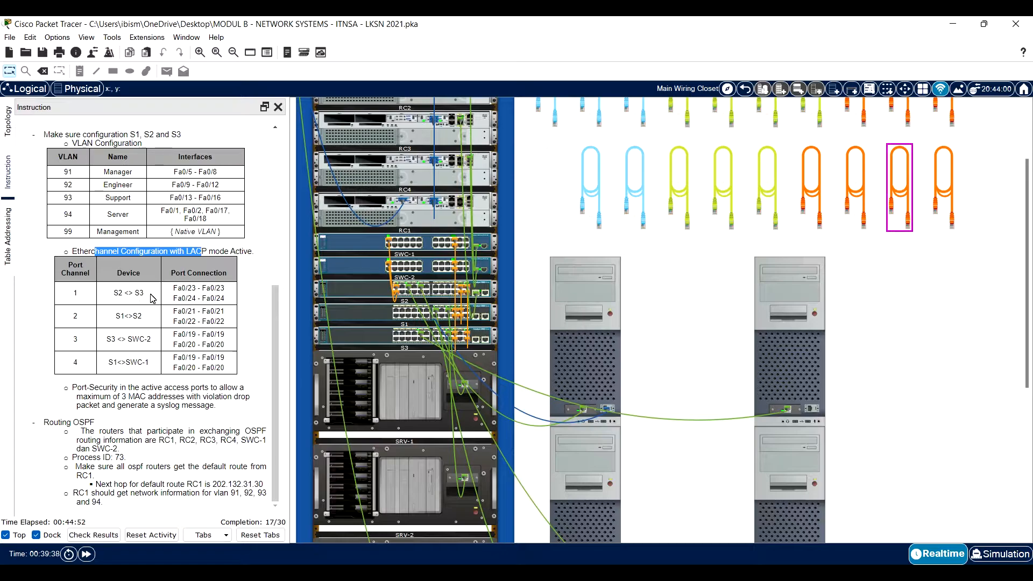
Step: Inspect the rear of S1 and S3 and move the console cable from S1 to S3's console port
right_click(375, 317)
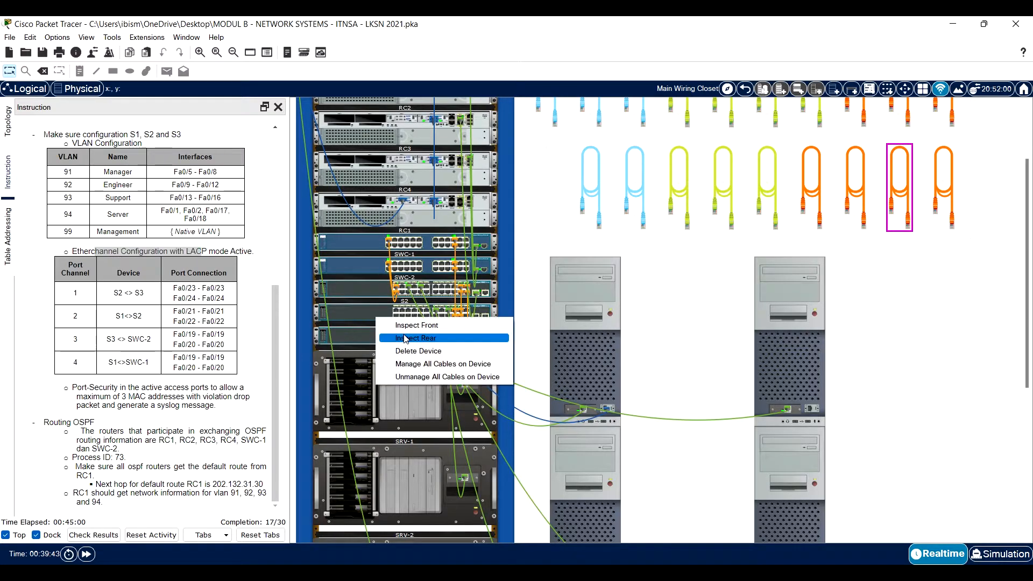
click(406, 338)
right_click(366, 332)
click(398, 351)
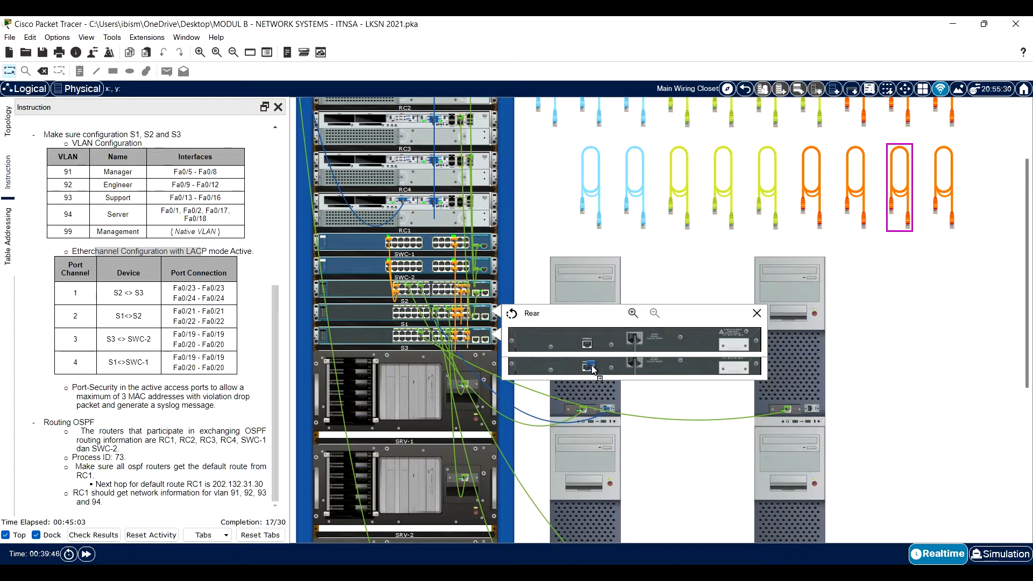
click(591, 367)
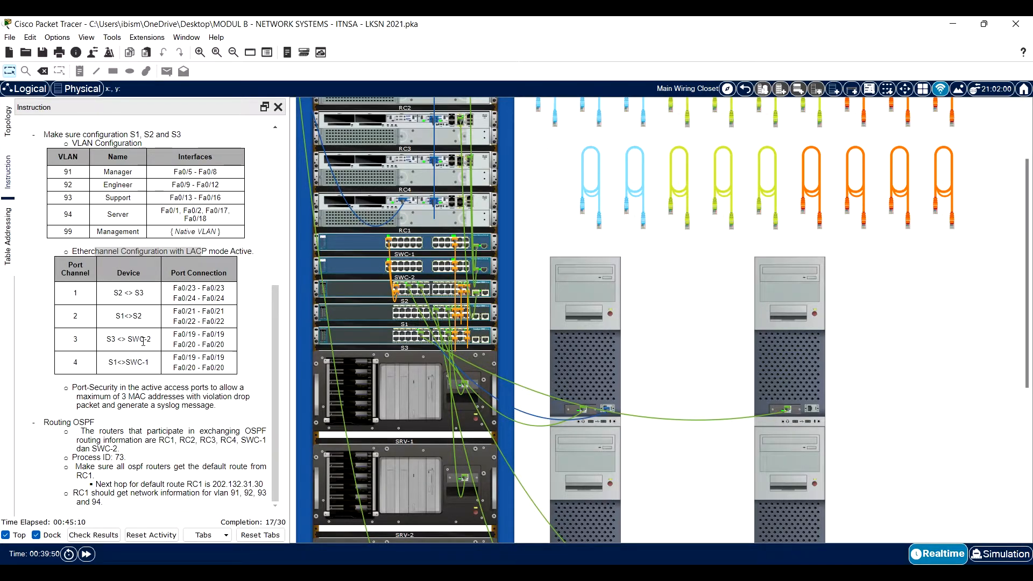
Step: Open User91-1's terminal session to S3, place the window beside the instructions, and keep it on top
click(586, 353)
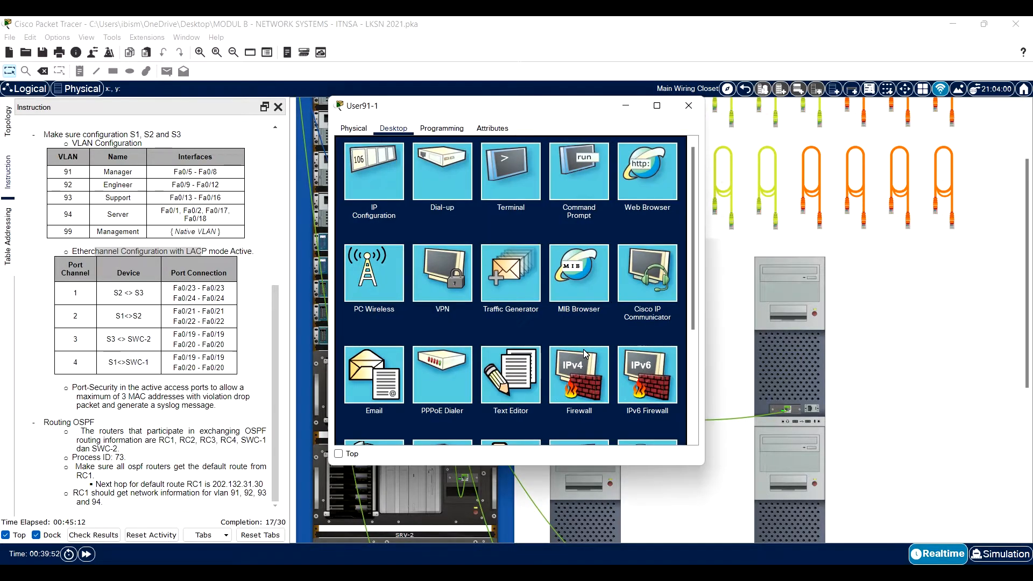
click(516, 178)
click(675, 258)
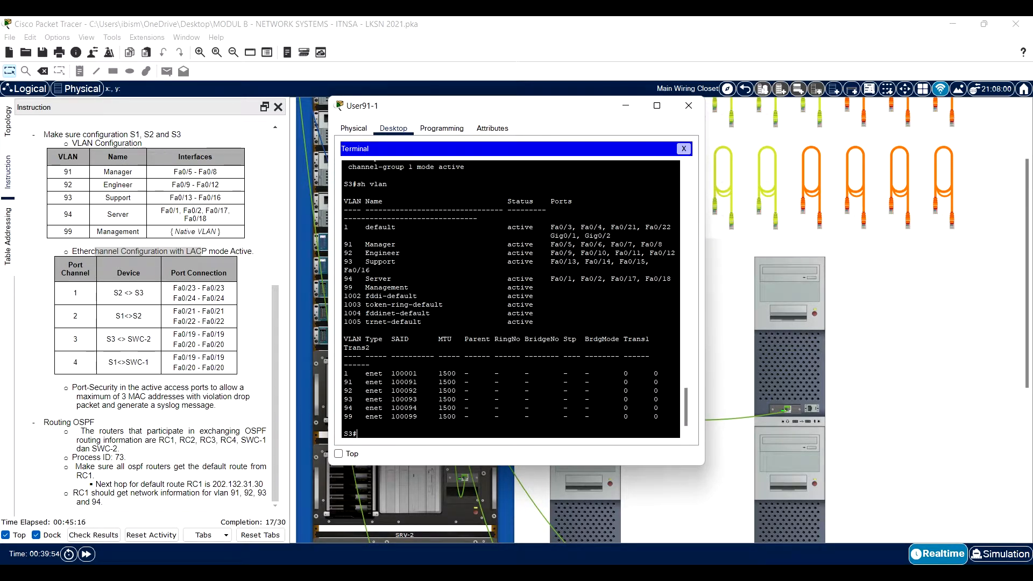
key(Return)
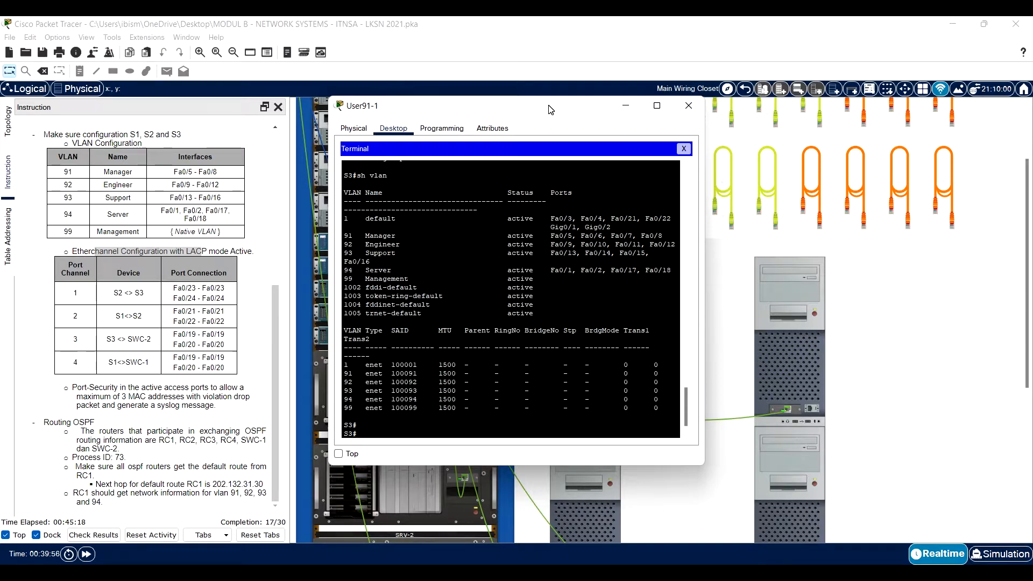
drag(348, 449, 462, 415)
click(452, 420)
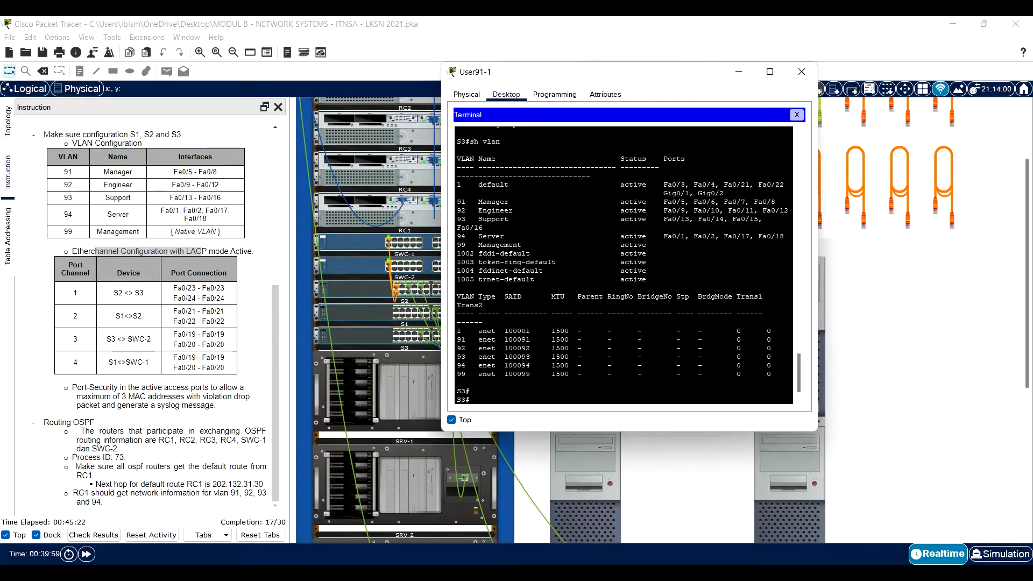
Step: Run sh etherchannel summary on S3 and compare port channel 1's ports with the instruction table
text(sh et)
key(Tab)
text(sum)
key(Tab)
key(Return)
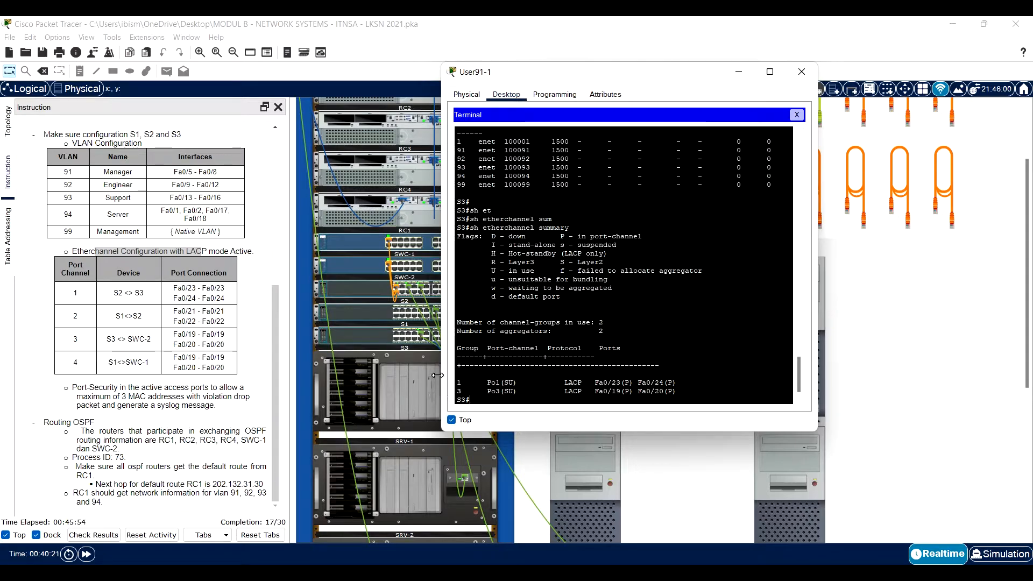
drag(456, 382, 462, 382)
click(65, 287)
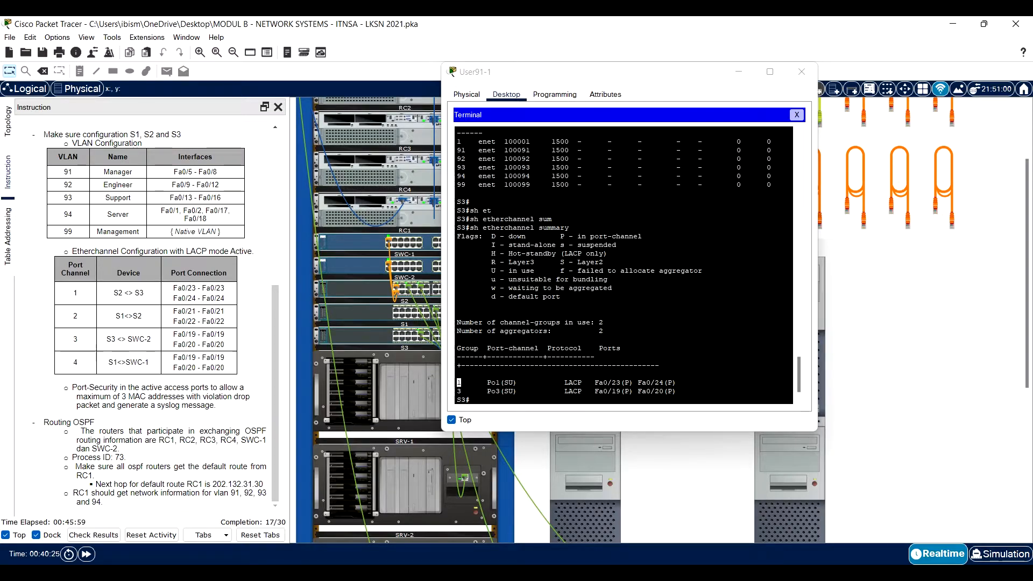
drag(591, 383, 624, 382)
drag(182, 289, 199, 298)
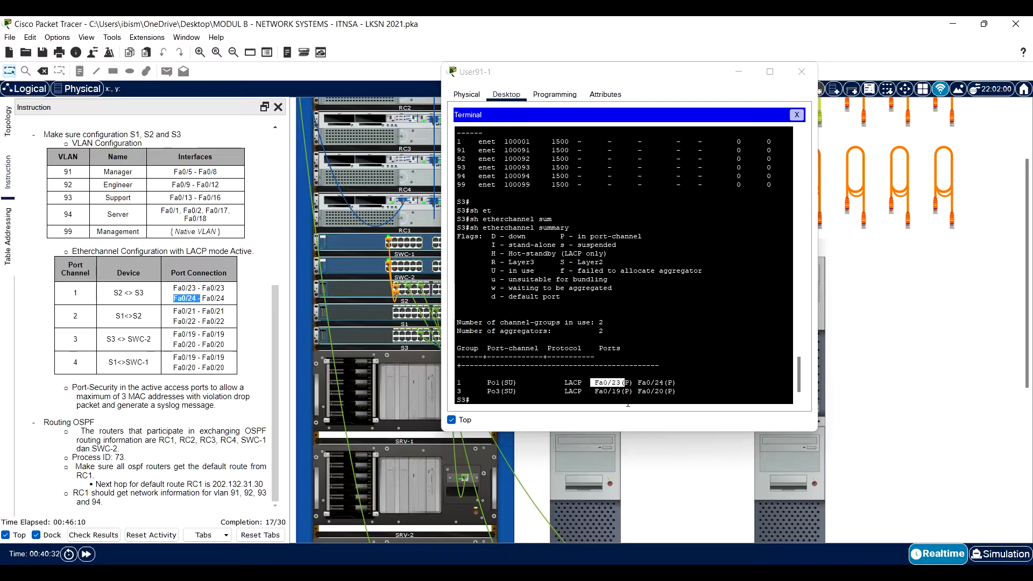
Step: Run sh etherchannel port-channel on S3 and page through the details of every channel group to the end
click(543, 403)
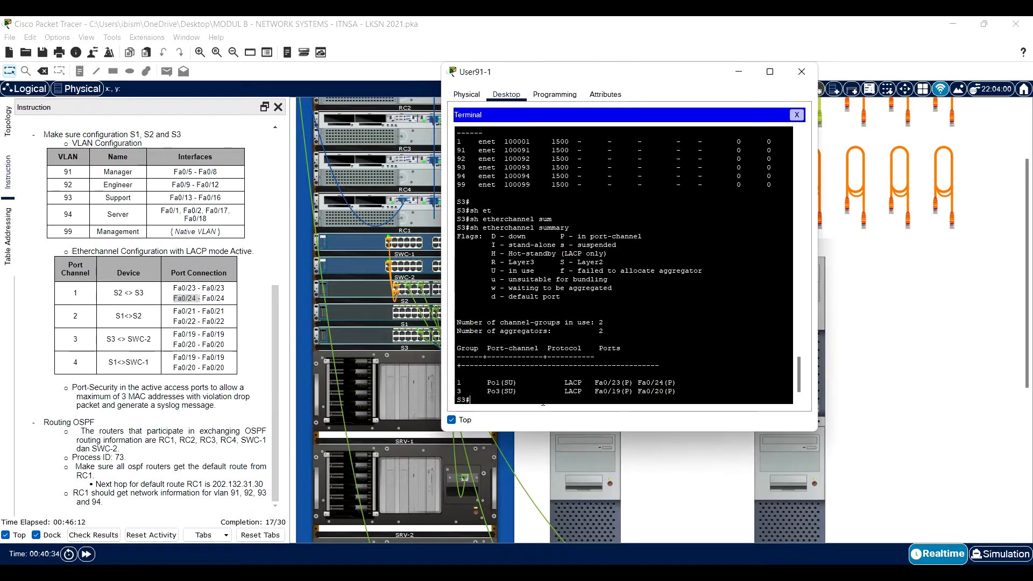
text(sh ett)
key(Tab)
key(BackSpace)
text(h)
key(Tab)
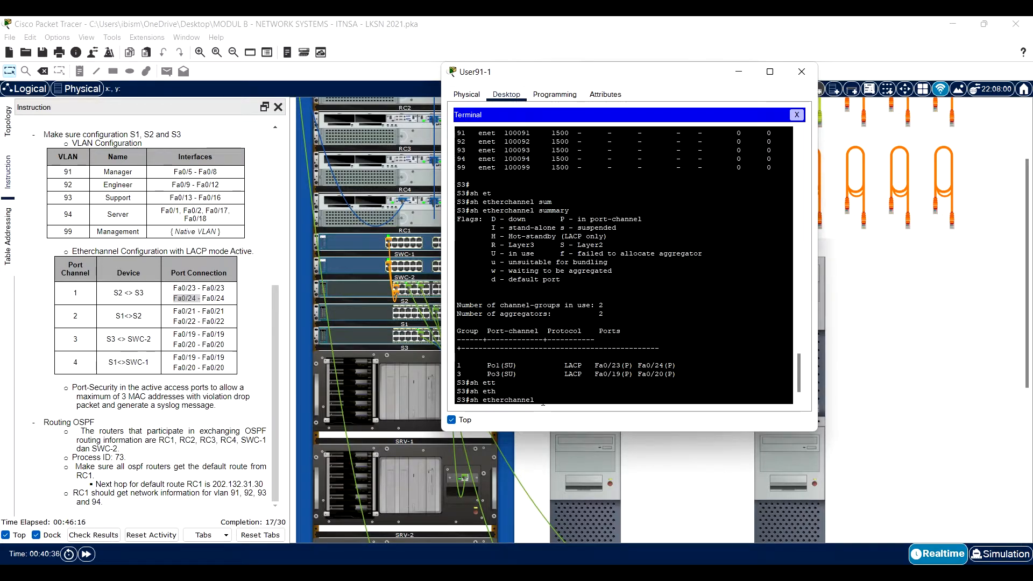
text(po)
key(Tab)
key(Return)
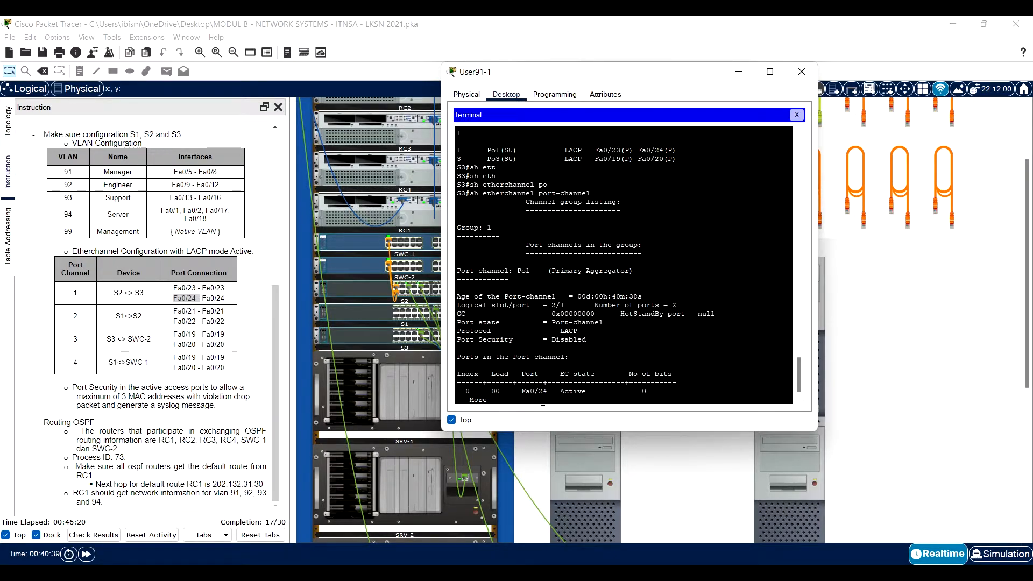
key(Return)
key(Return)
key(Return)
key(Return)
key(Return)
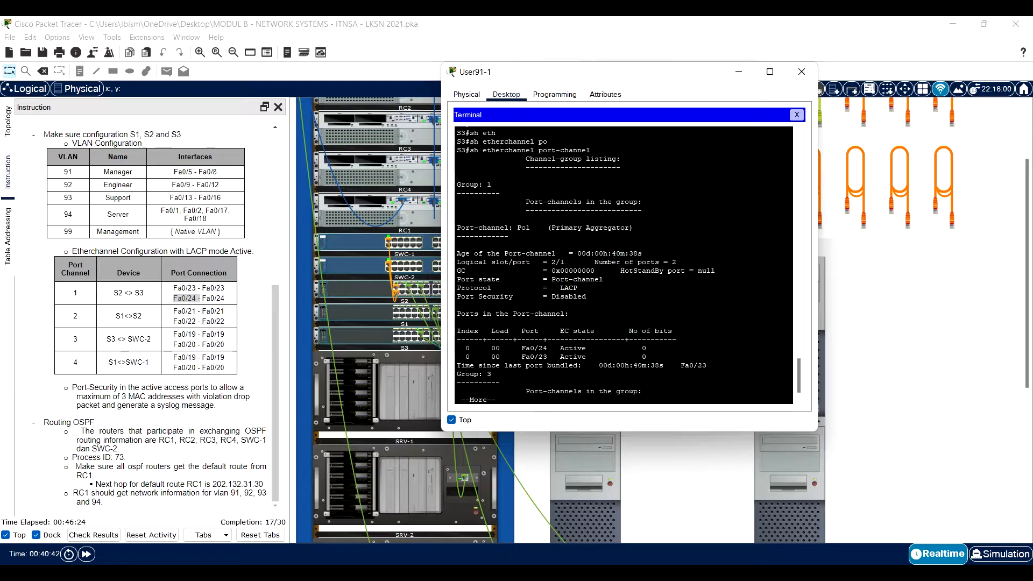
key(Return)
key(Return)
key(Return)
key(Return)
key(Return)
key(Return)
key(Return)
key(Return)
key(Return)
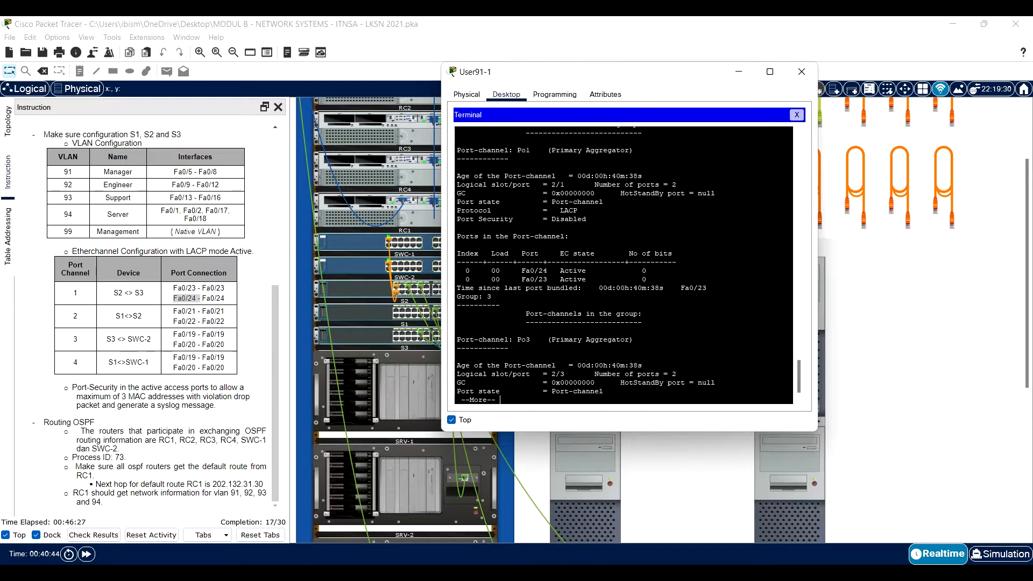
key(Return)
key(Return)
key(Return)
key(Return)
key(Return)
key(Return)
key(Return)
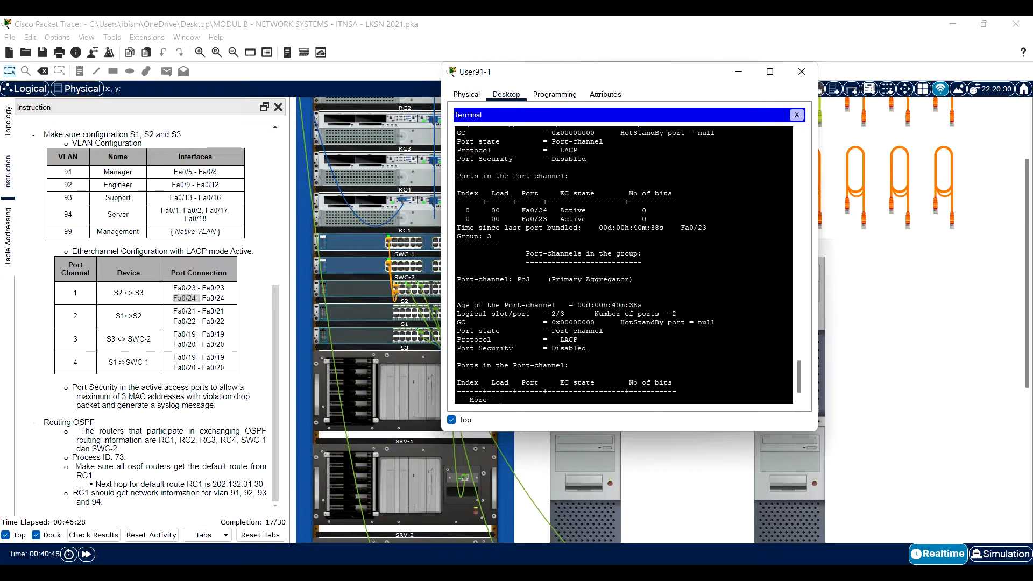
key(Return)
key(Return)
key(Return)
key(Return)
key(Return)
key(Return)
key(Return)
key(Return)
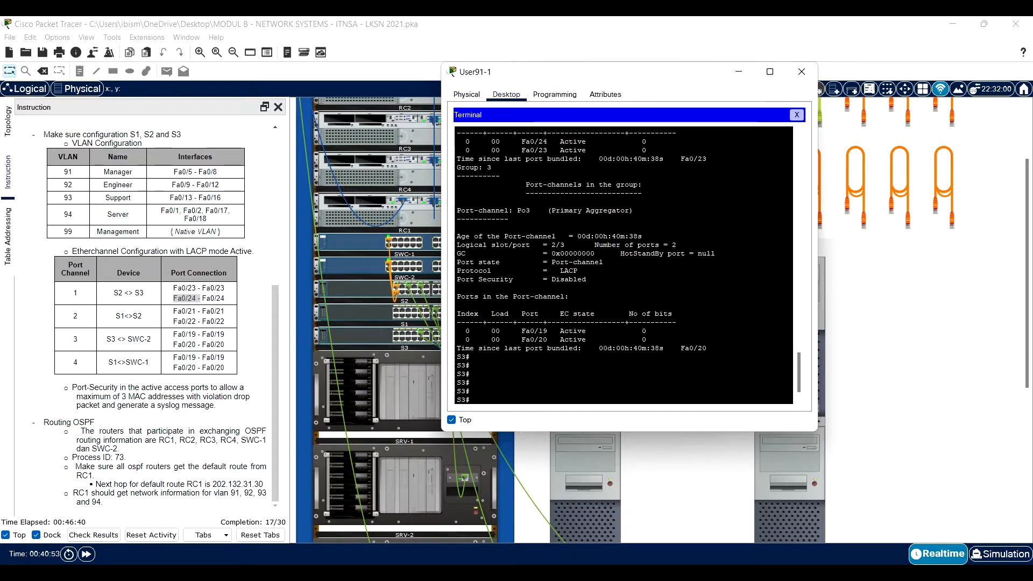
Step: Compare S3's port channels with the device pairs in the EtherChannel table and close the User91-1 window
click(129, 292)
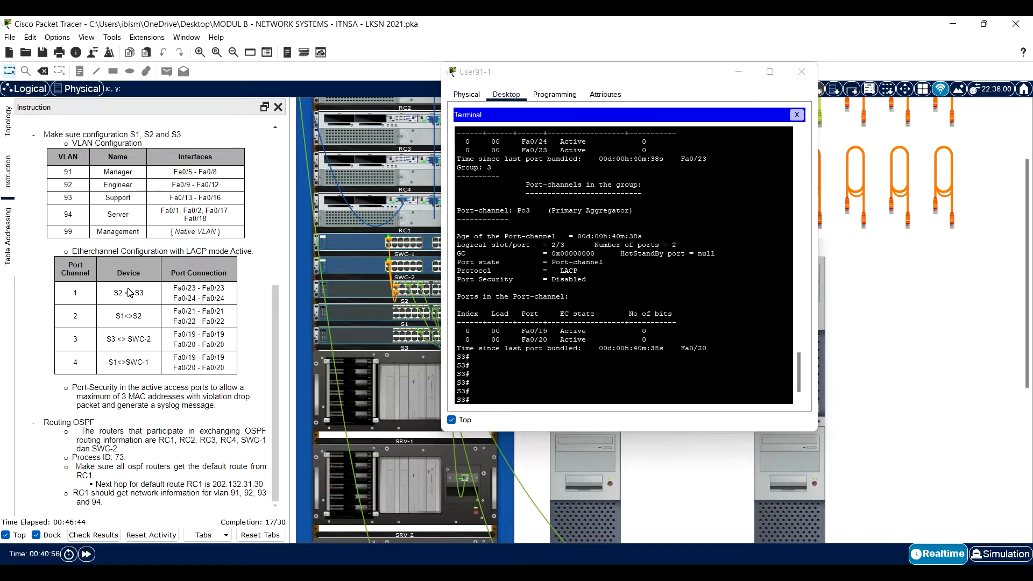
double_click(129, 292)
triple_click(144, 338)
click(801, 72)
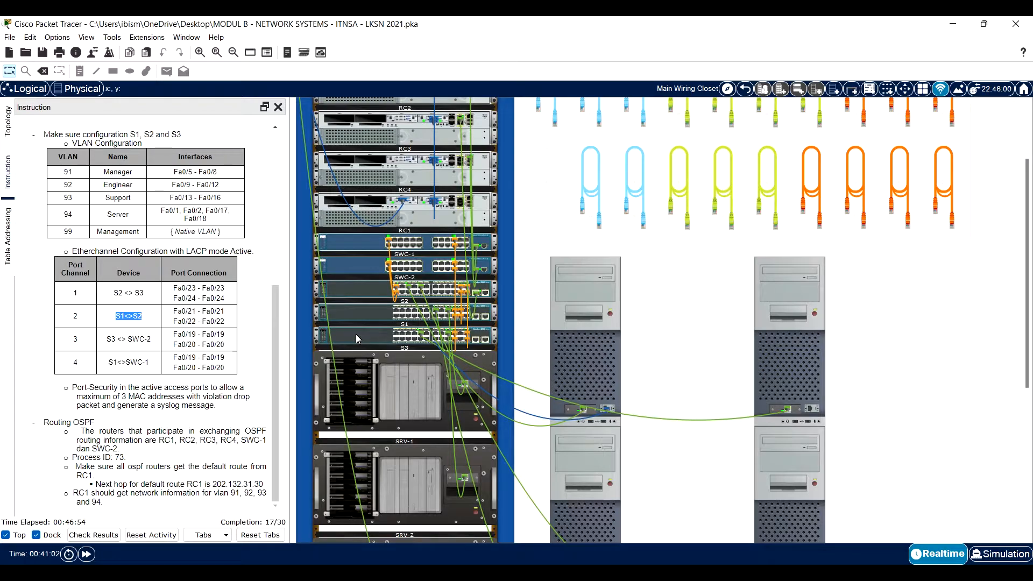
triple_click(129, 292)
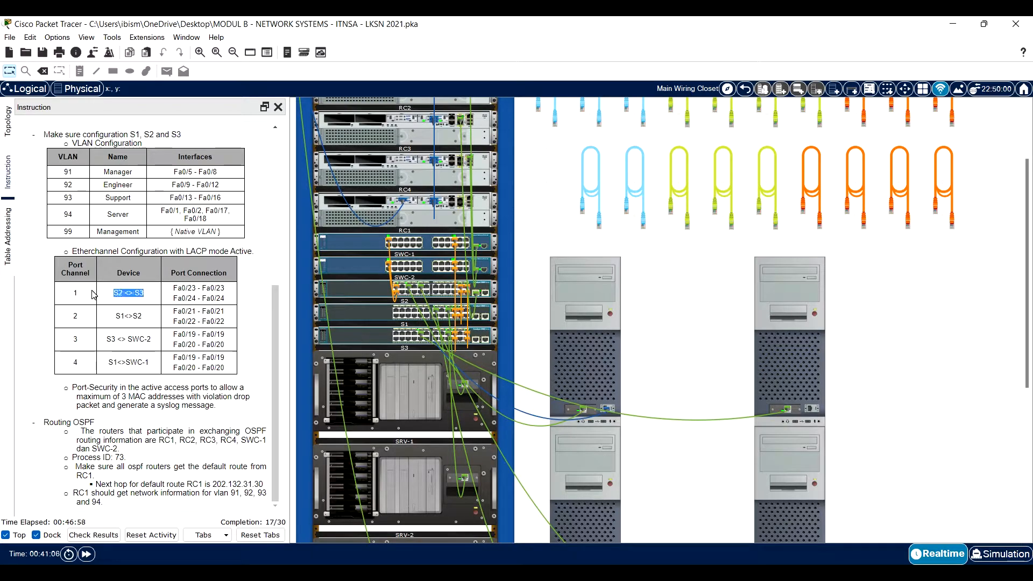
drag(151, 339, 123, 339)
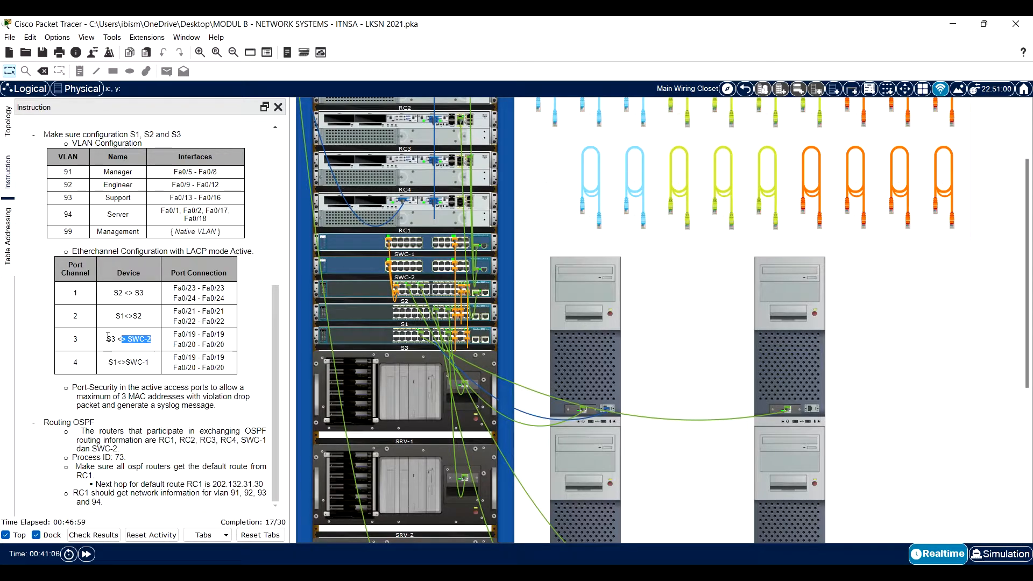
click(123, 315)
double_click(123, 316)
Step: Inspect the rear of S3 and S1 and move the console cable from S3 to S1's console port
mouse_move(376, 343)
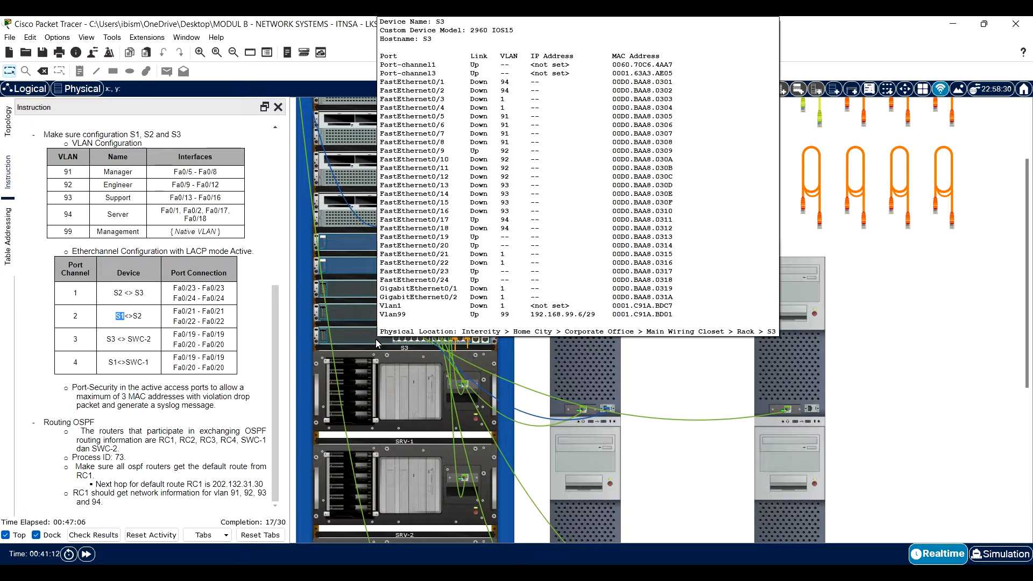
click(376, 343)
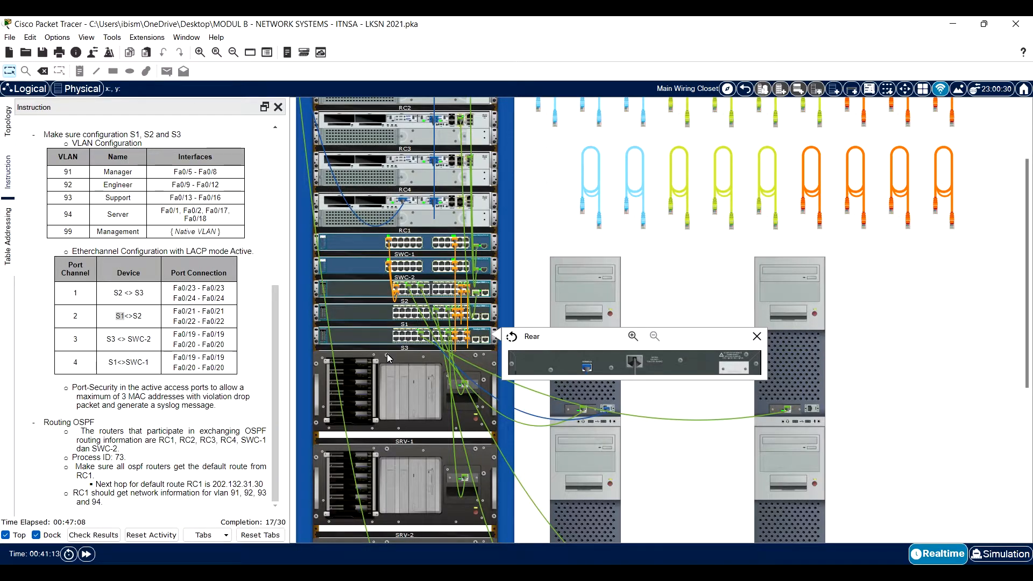
drag(586, 367, 454, 202)
right_click(380, 315)
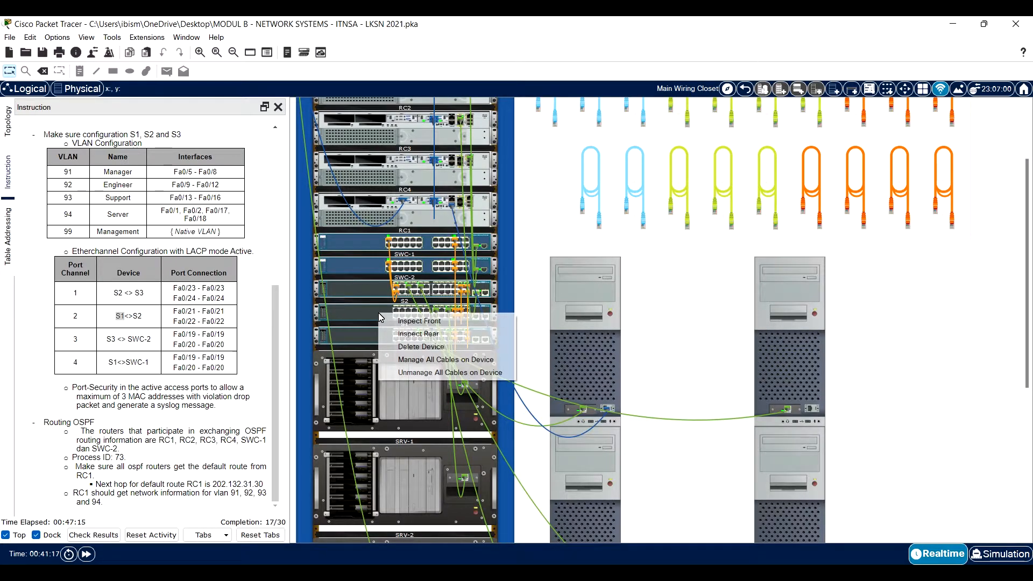
click(418, 334)
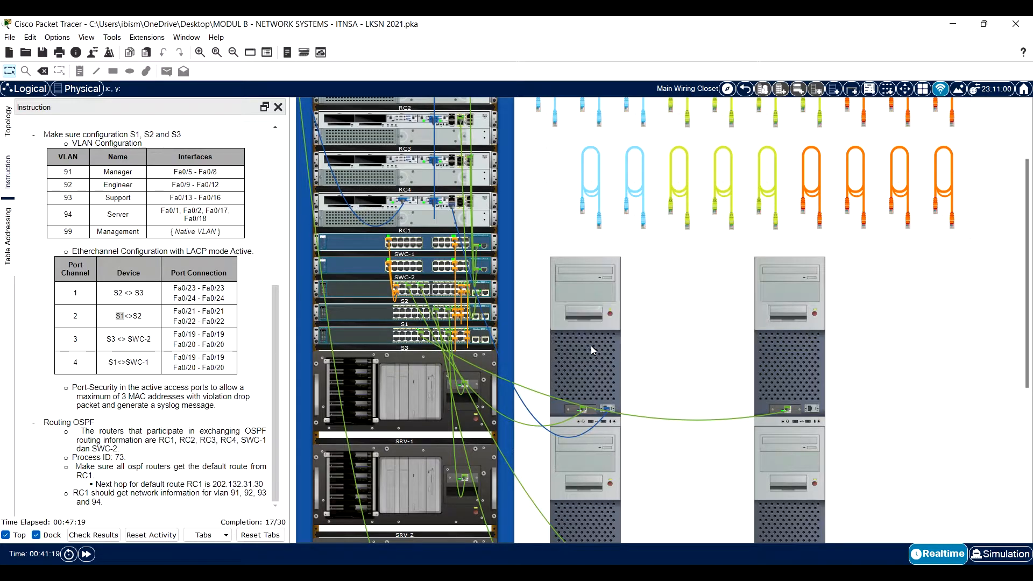
Step: Open User91-1's terminal session to S1, finish the paged VLAN output, and exit configuration mode to privileged EXEC
click(591, 345)
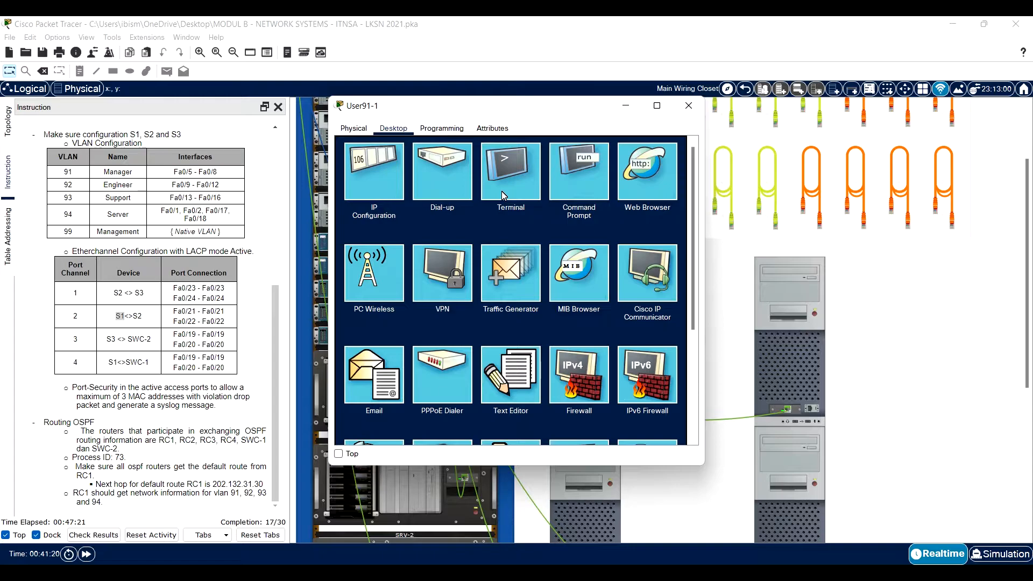
click(500, 172)
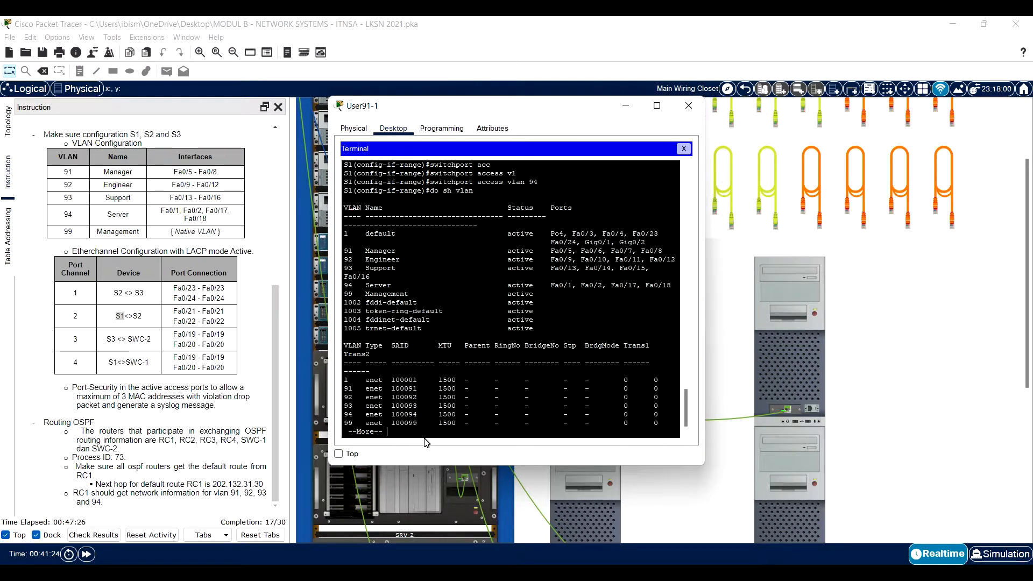
key(Return)
key(Return)
key(Return)
text(ex)
key(Return)
key(Return)
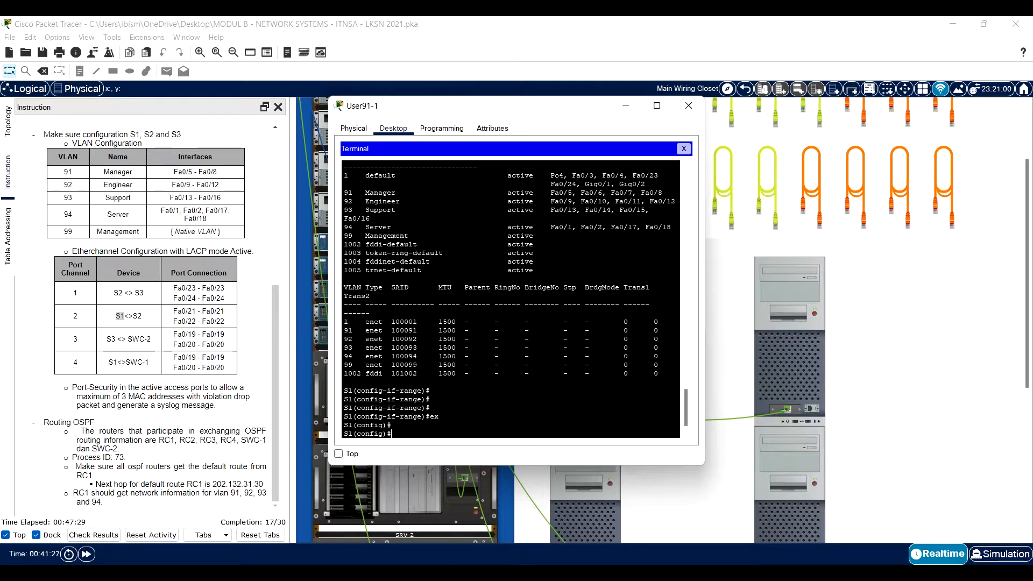
text(ex)
key(Return)
text(e)
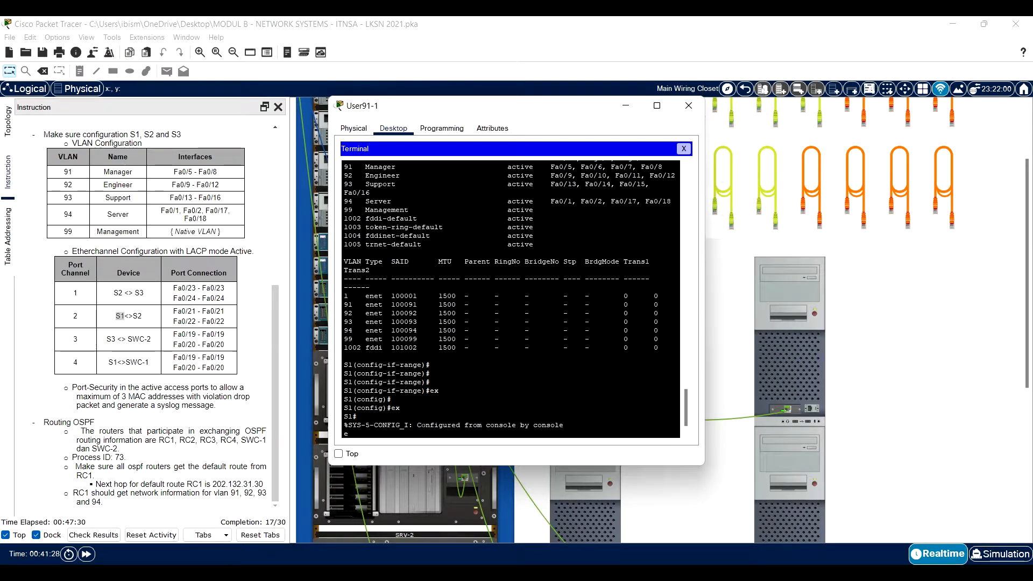
key(Return)
Step: Check S1's port channels with sh etherchannel summary
text(sh et)
key(Tab)
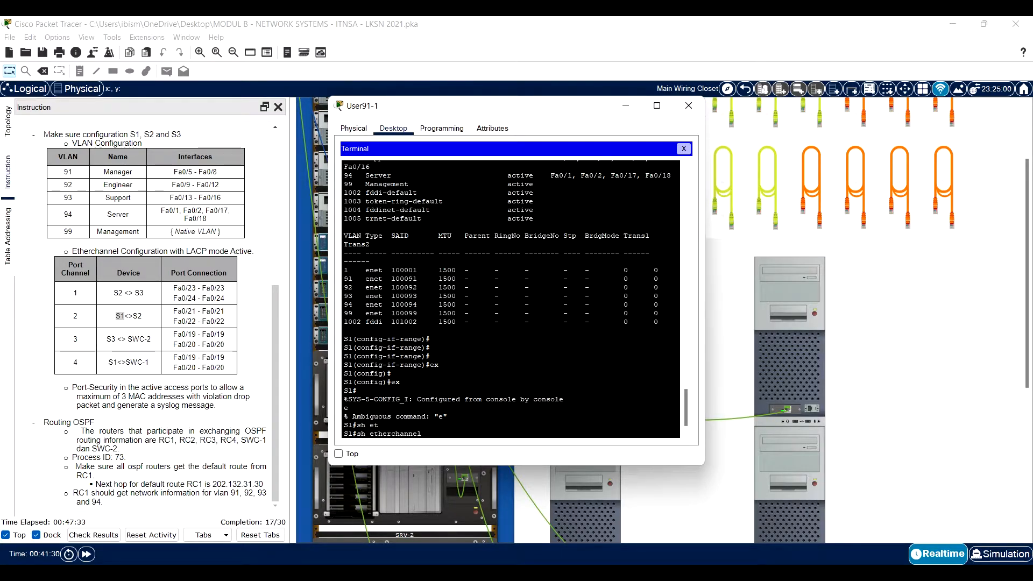
text(sum)
key(Tab)
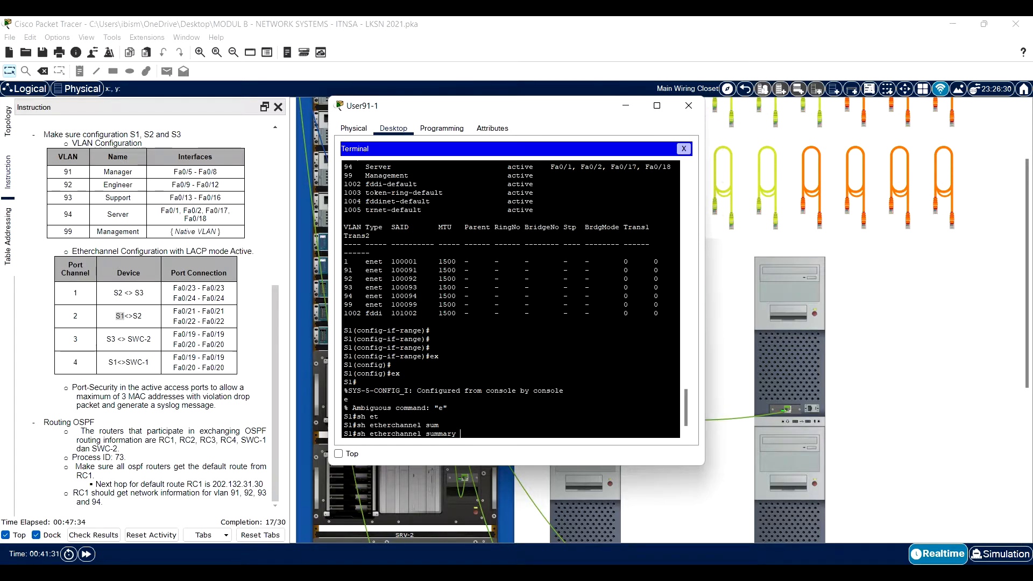
key(Return)
key(Return)
key(Return)
key(Return)
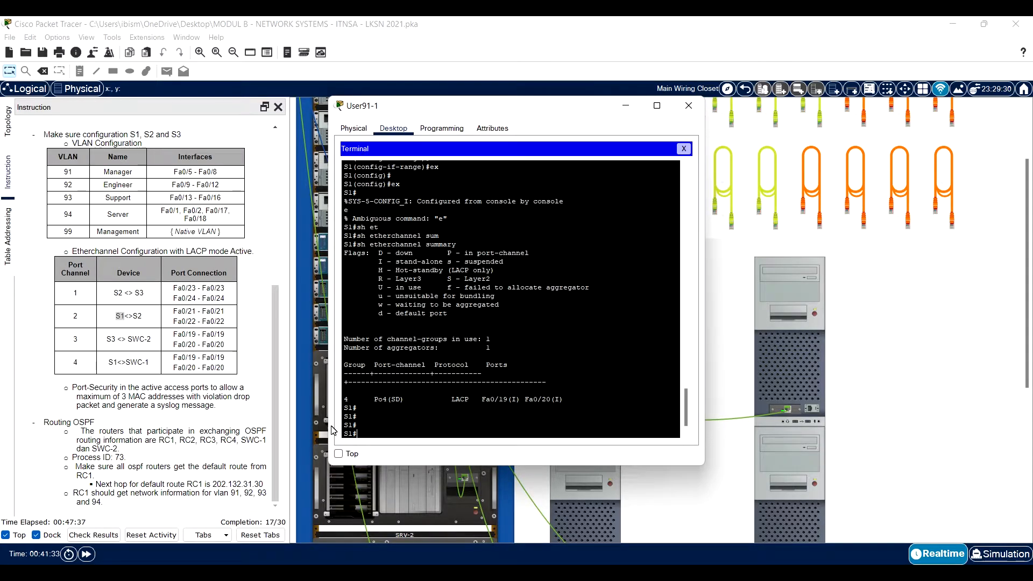
Step: Keep the User91-1 window on top and compare S1's port channel with the EtherChannel table
click(339, 454)
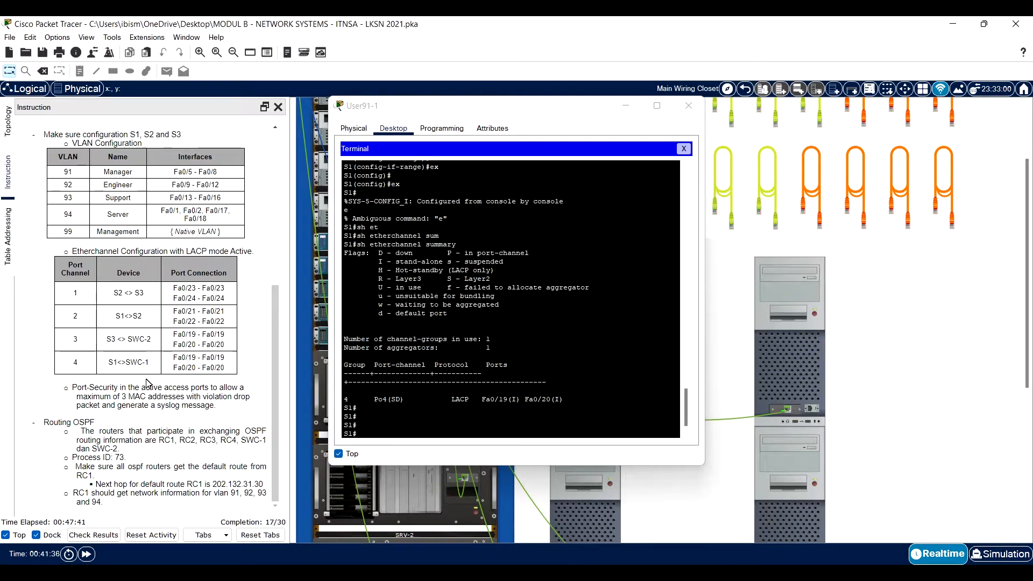
drag(352, 399, 567, 399)
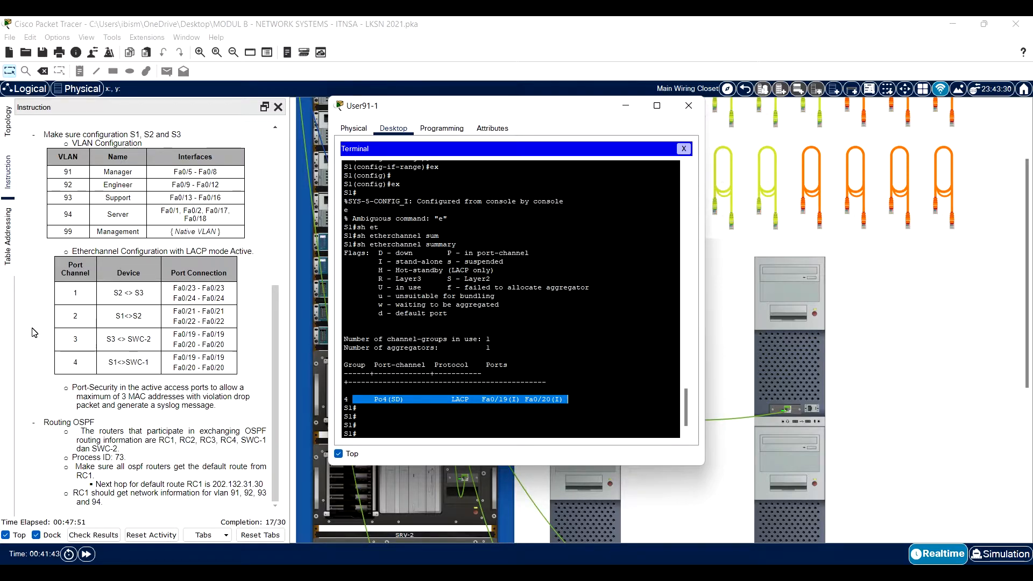
click(131, 318)
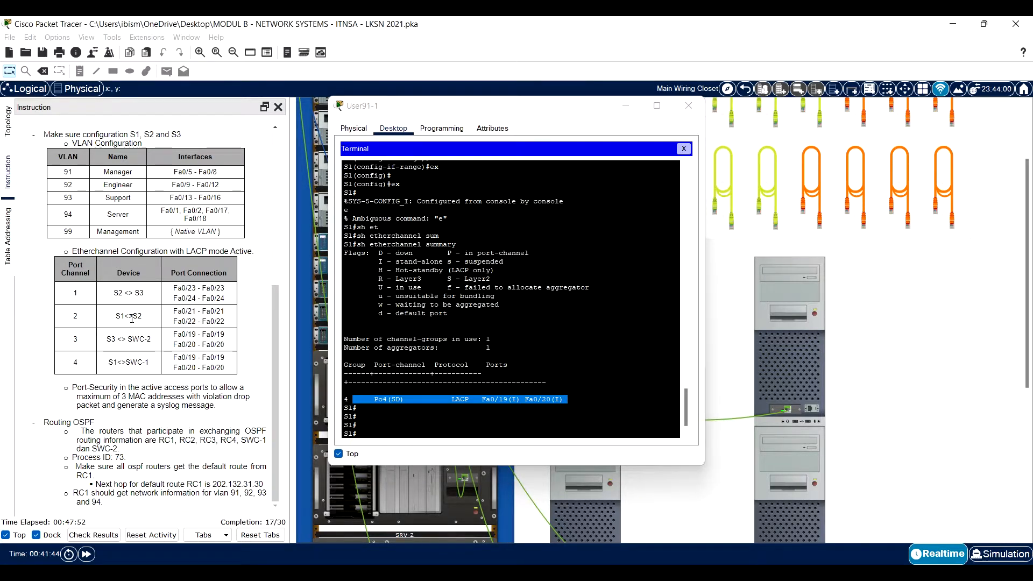
drag(132, 318, 199, 338)
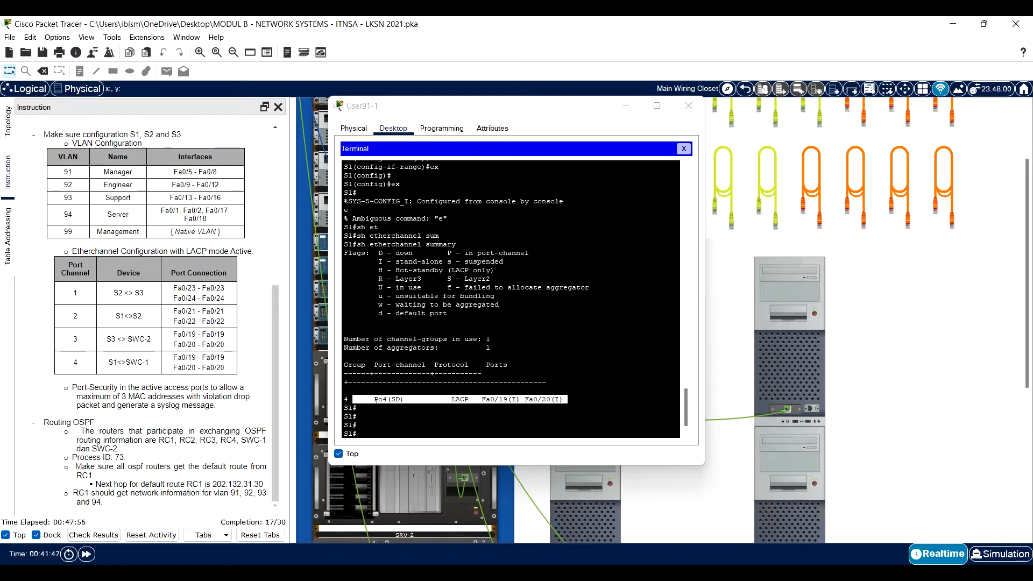
click(382, 438)
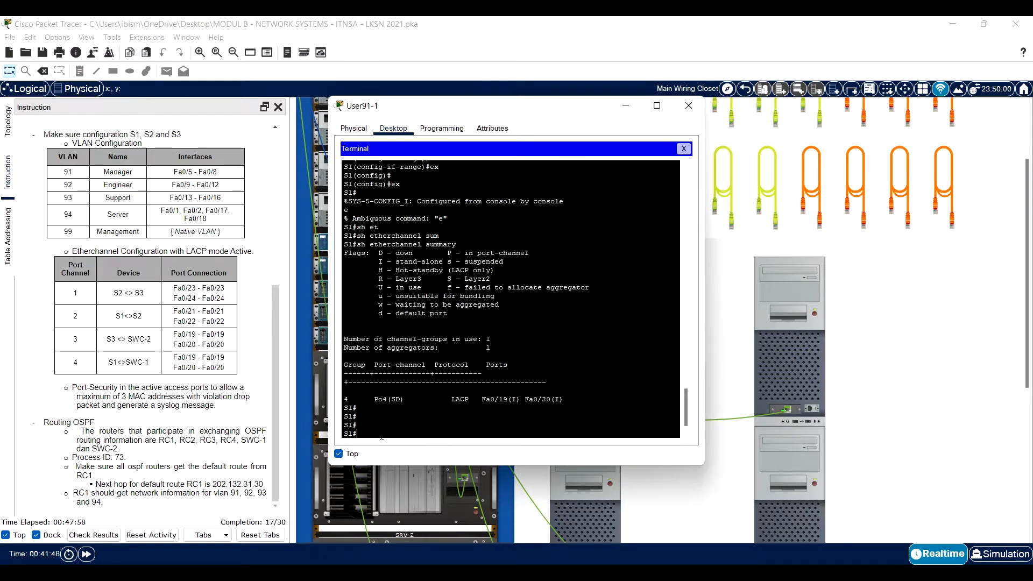
Step: List S1's port-channel details with sh etherchannel port-channel
text(sh et)
key(Tab)
text(po)
key(Tab)
key(Return)
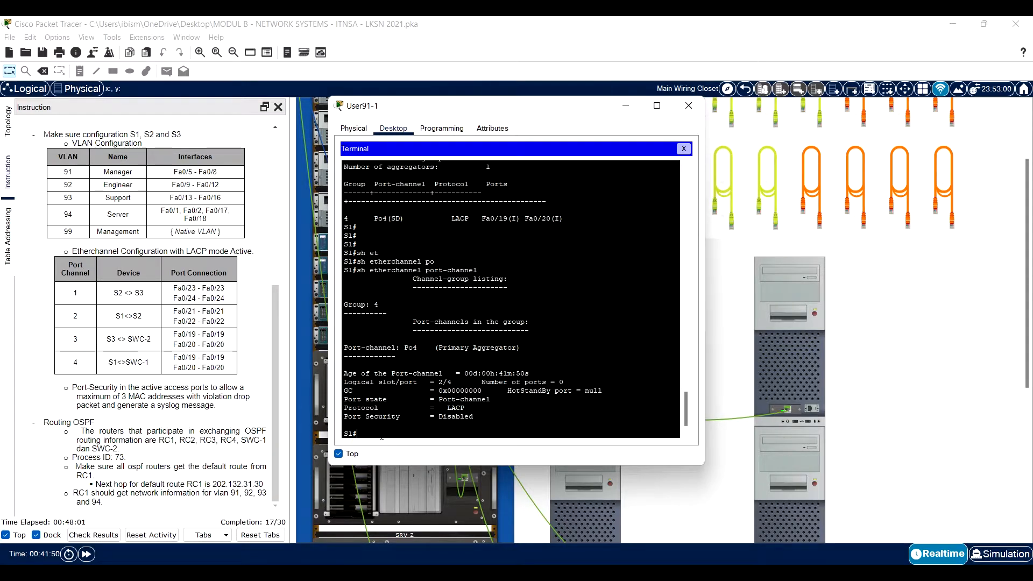
key(Return)
key(Return)
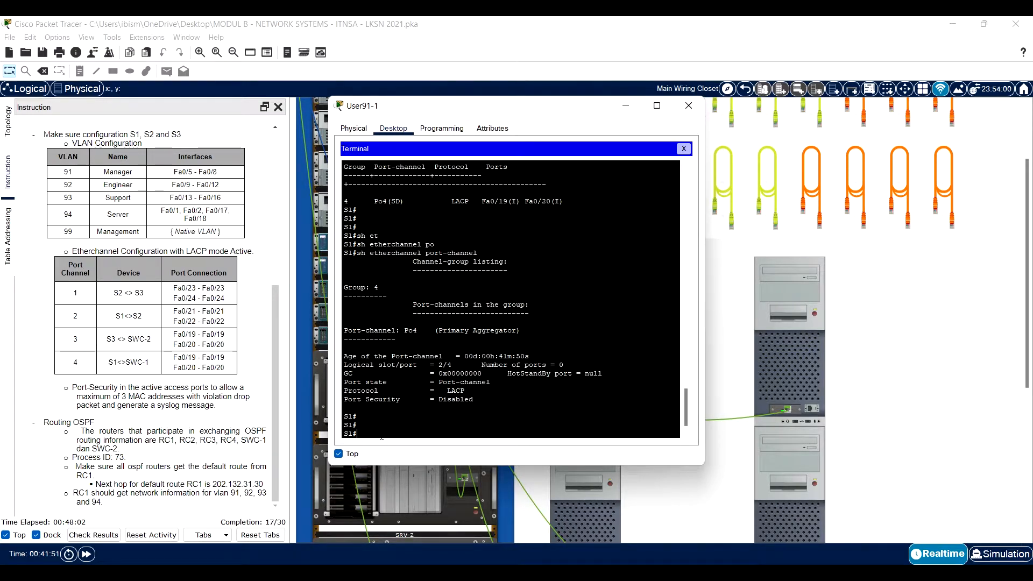
key(Return)
key(Return)
Step: Compare the port-channel listing with the S1<>S2 row of the EtherChannel table
drag(344, 261, 473, 382)
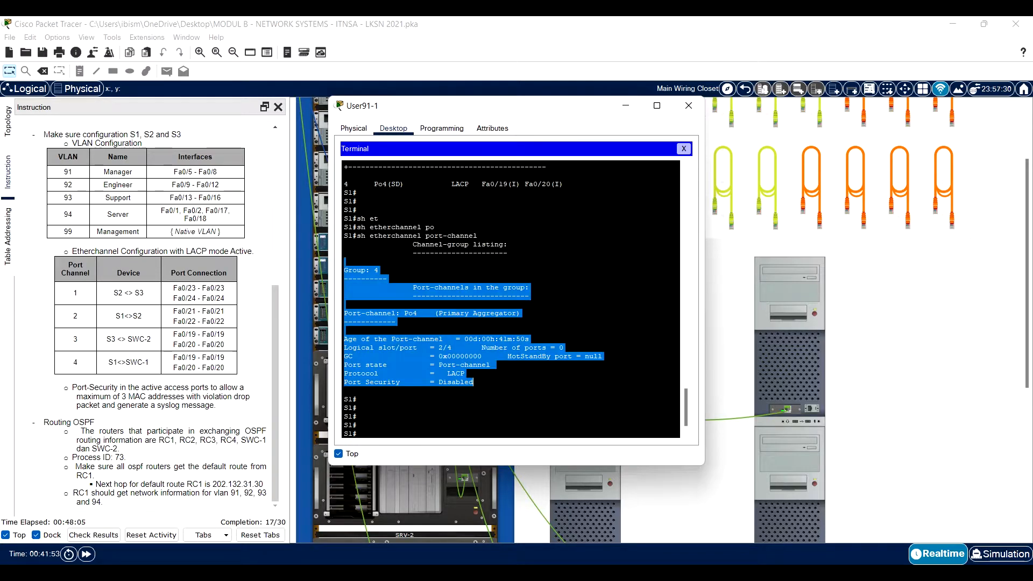
drag(504, 245, 465, 373)
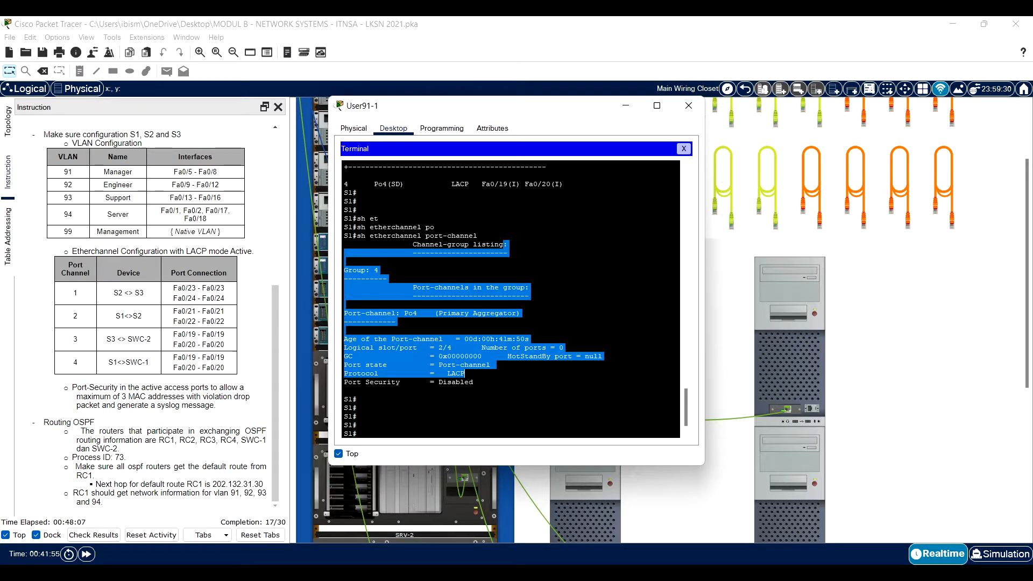
click(147, 335)
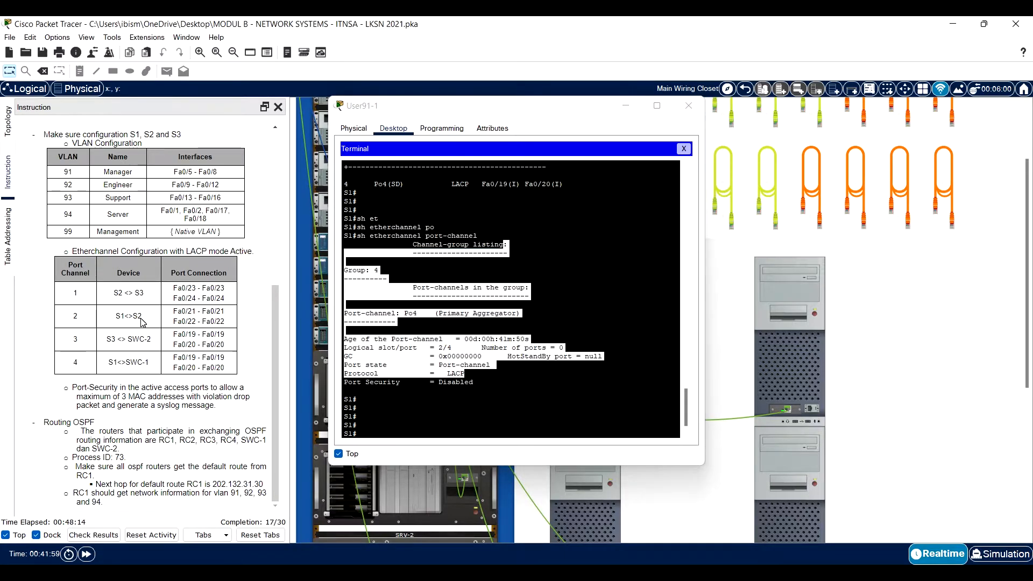
double_click(129, 316)
click(404, 423)
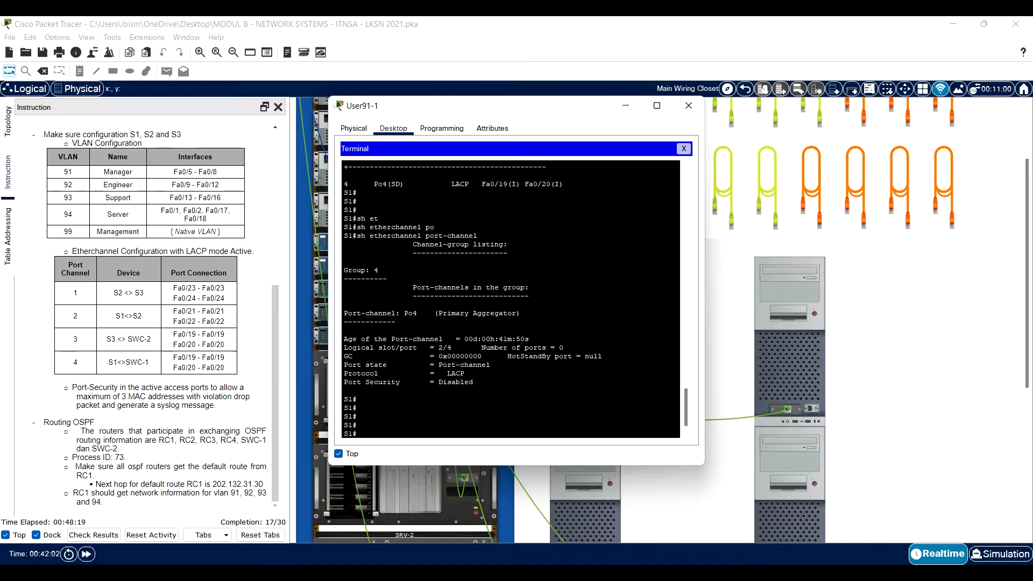
Step: Show S1's FastEthernet configuration with sh run | sec fast and examine the entries for Fa0/21 and Fa0/22
text(sh run | sec fast)
key(Return)
key(space)
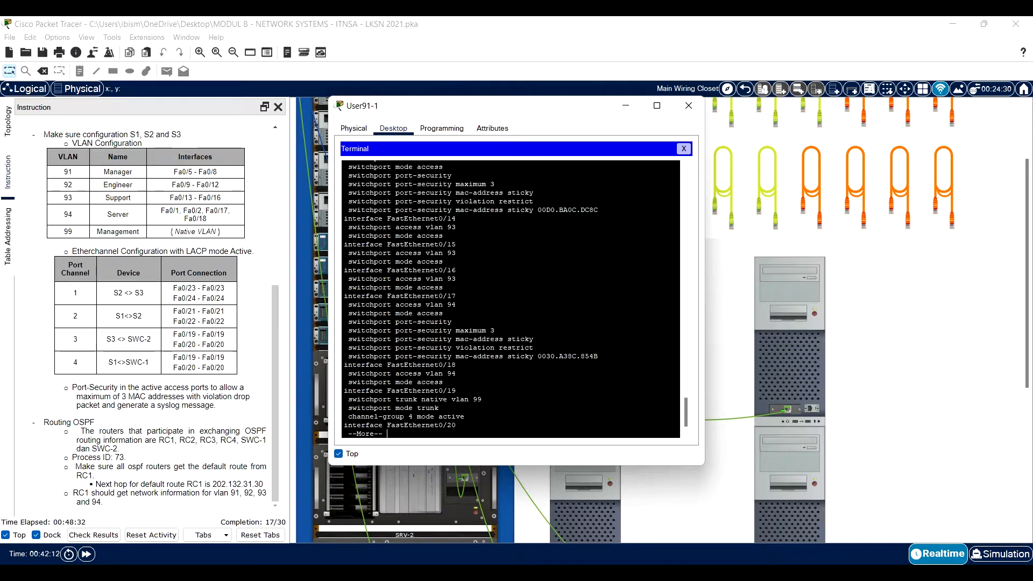
key(space)
key(Return)
key(Return)
key(Return)
key(Return)
key(Return)
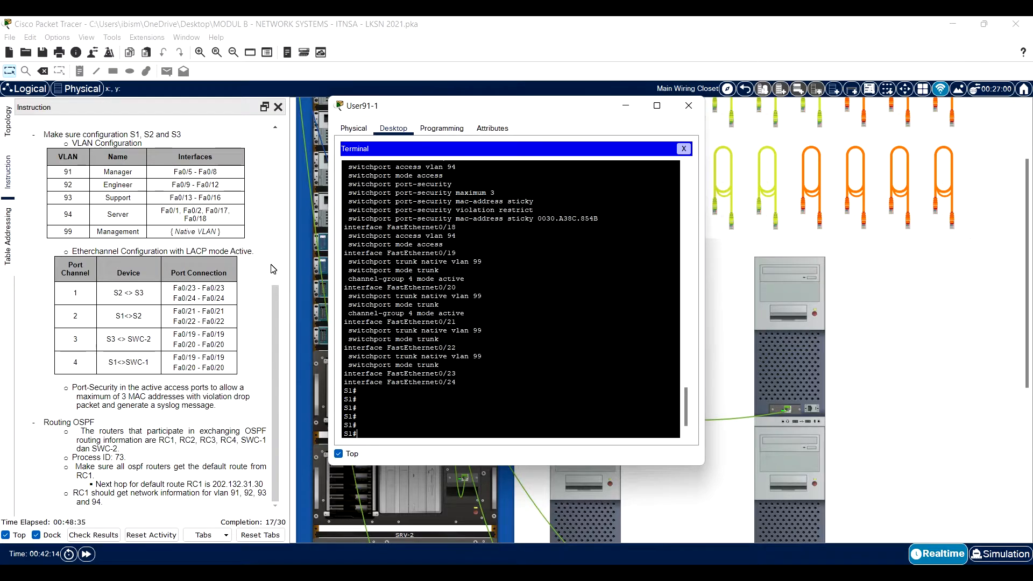
drag(483, 331, 477, 356)
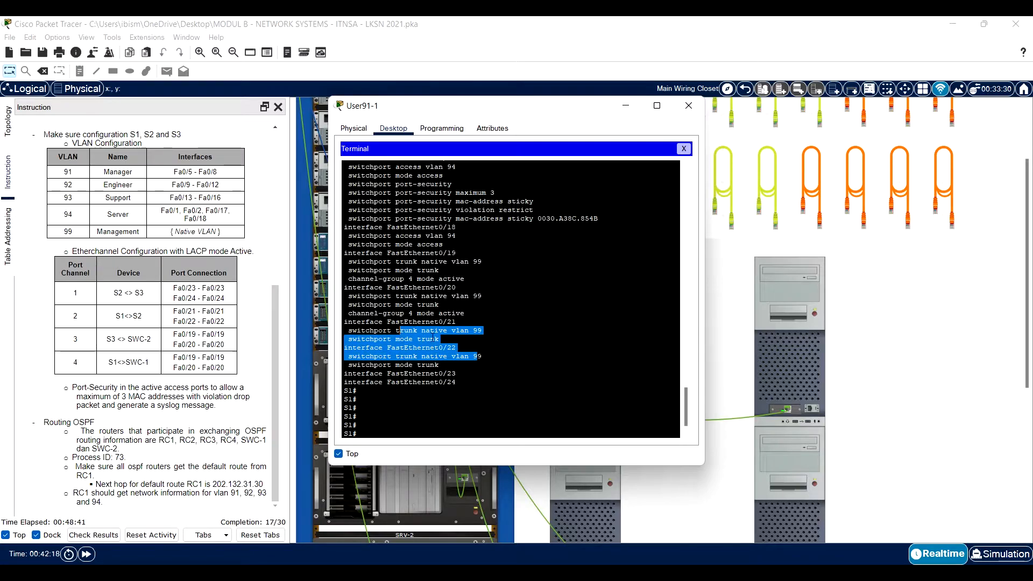
drag(417, 339, 439, 365)
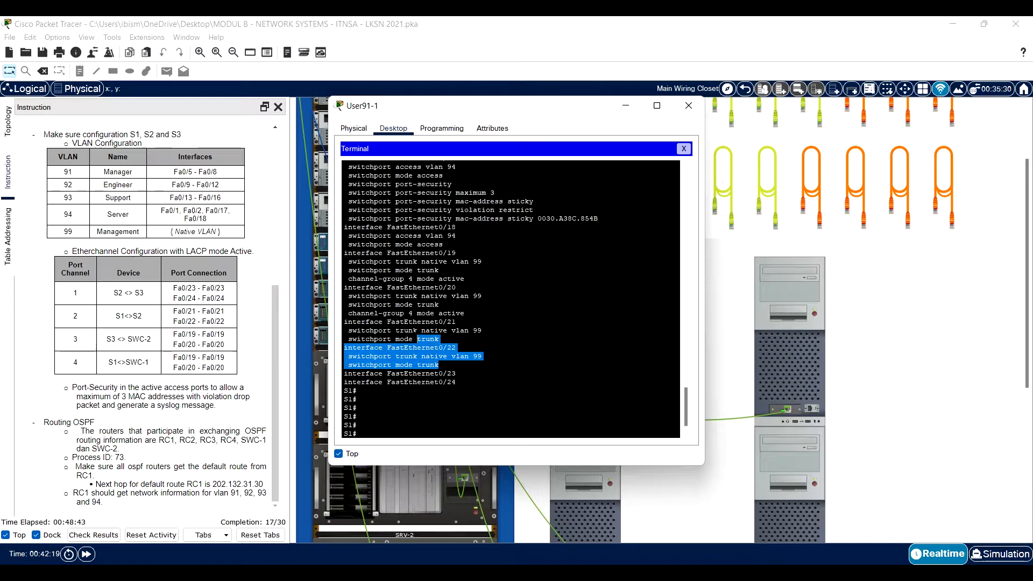
drag(415, 333, 346, 324)
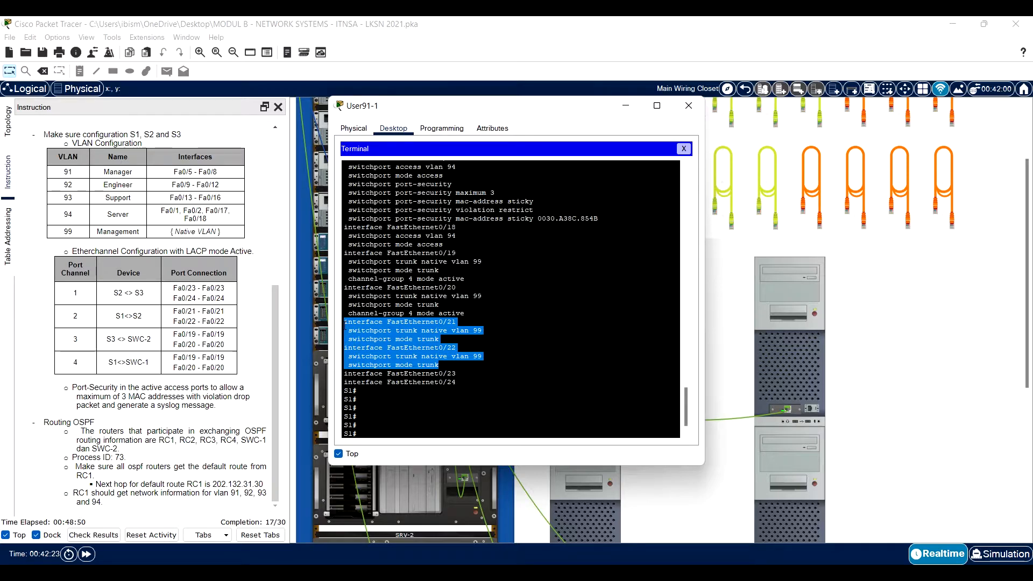
Step: Compare the channel-group lines of Fa0/19 to Fa0/22 and enter S1's global configuration mode
text(conf)
key(Tab)
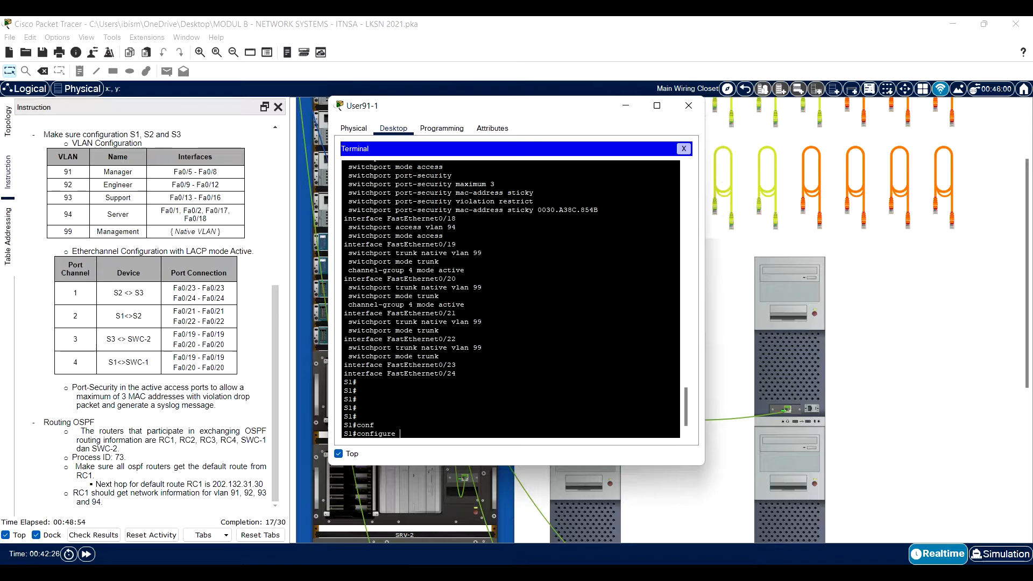
text(ter)
key(Tab)
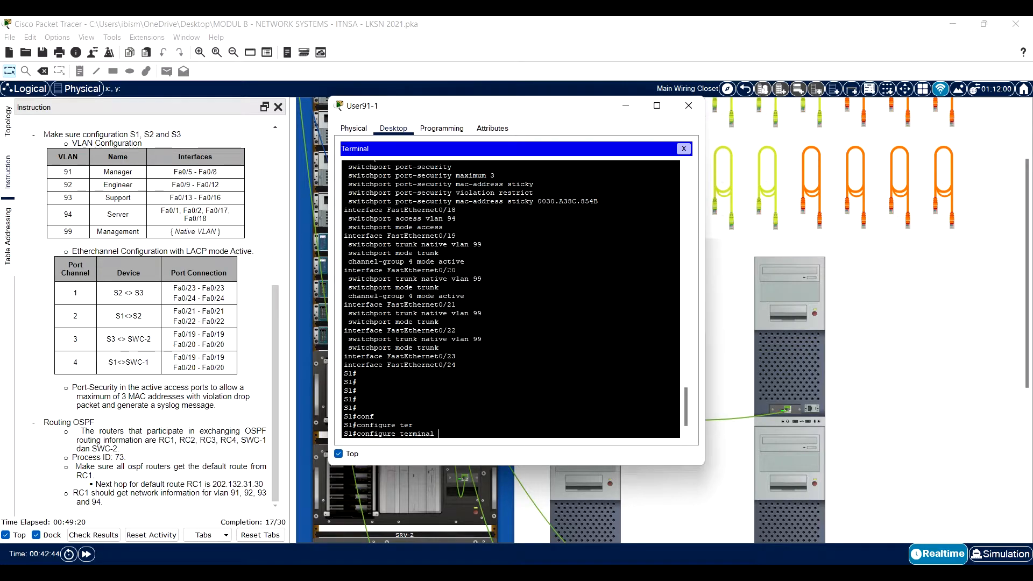
drag(448, 236, 442, 270)
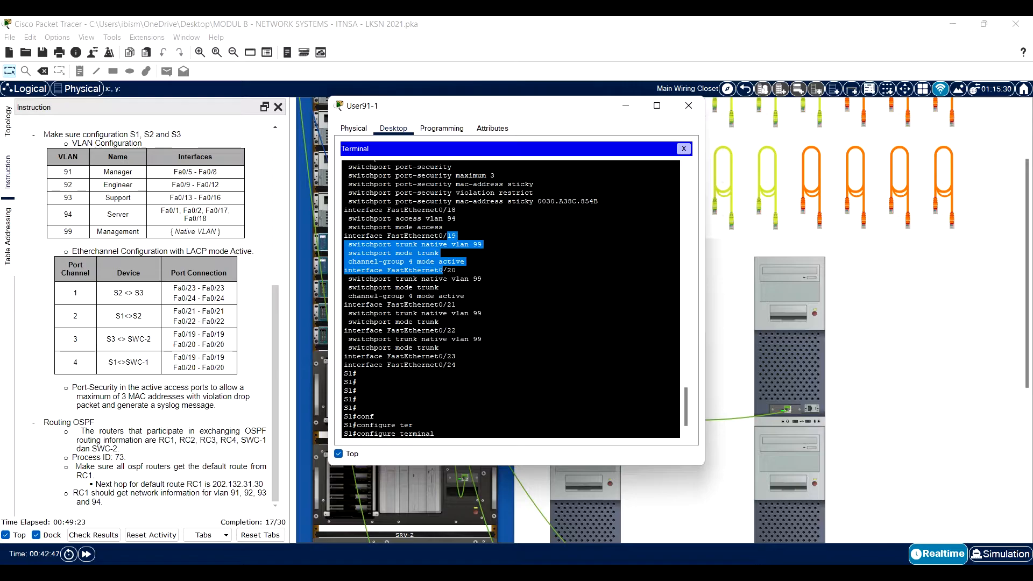
drag(447, 304, 438, 347)
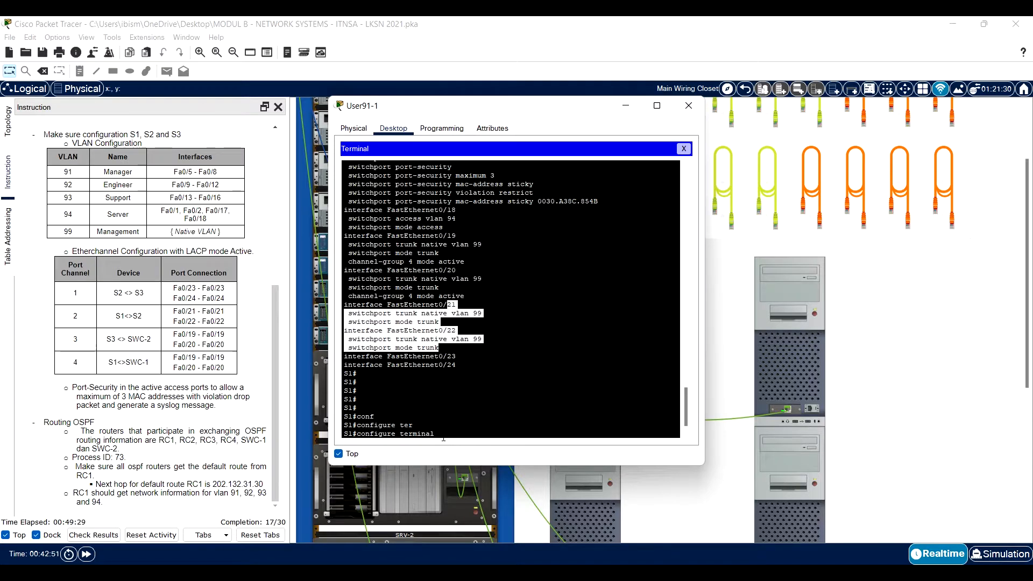
click(443, 438)
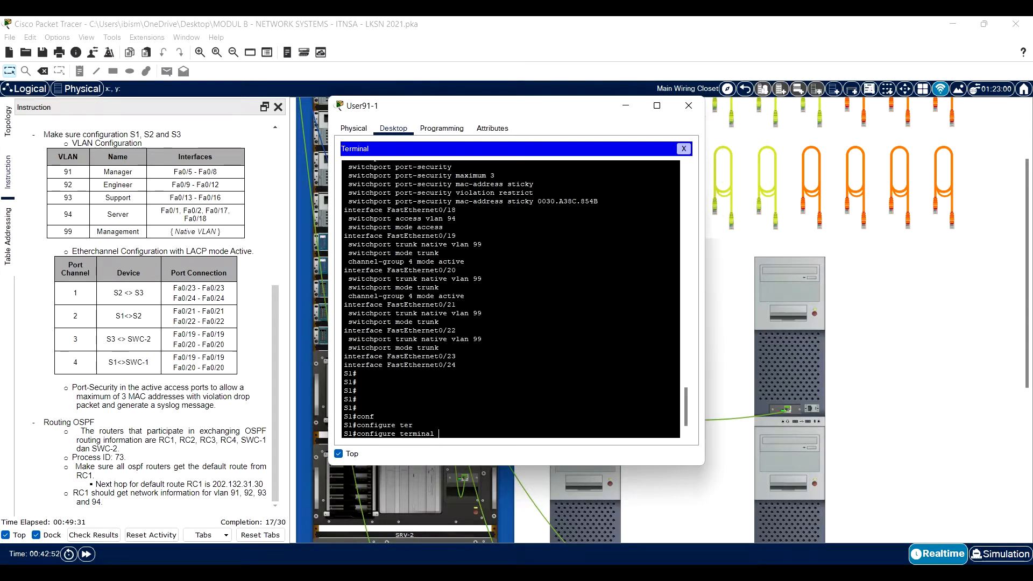
key(Return)
Step: Enter interface configuration for the range fastEthernet 0/21-22 on S1
text(inetr)
key(Tab)
key(BackSpace)
key(BackSpace)
key(BackSpace)
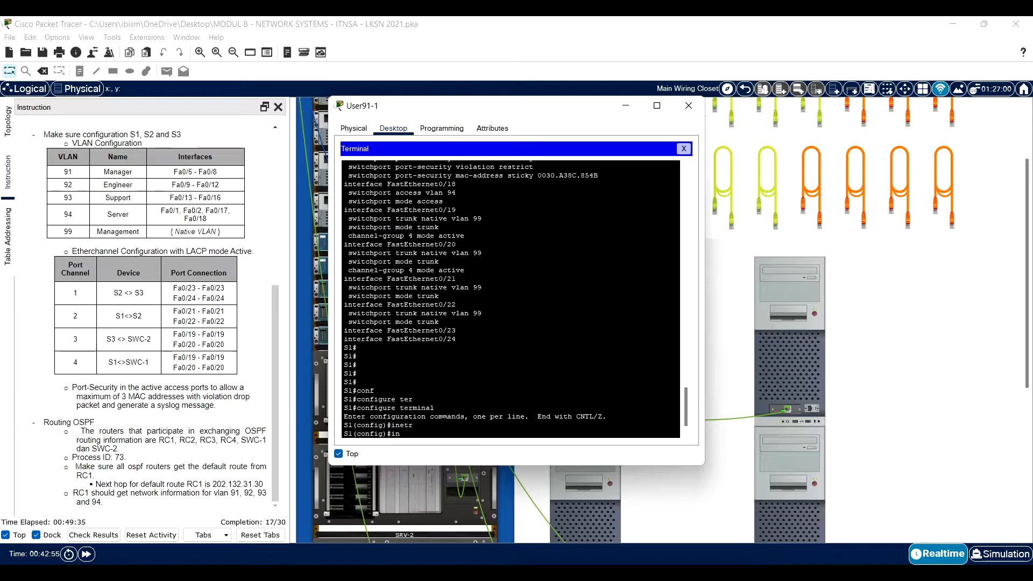
text(te)
key(Tab)
text(ra)
key(Tab)
text(fastEthernet)
key(Tab)
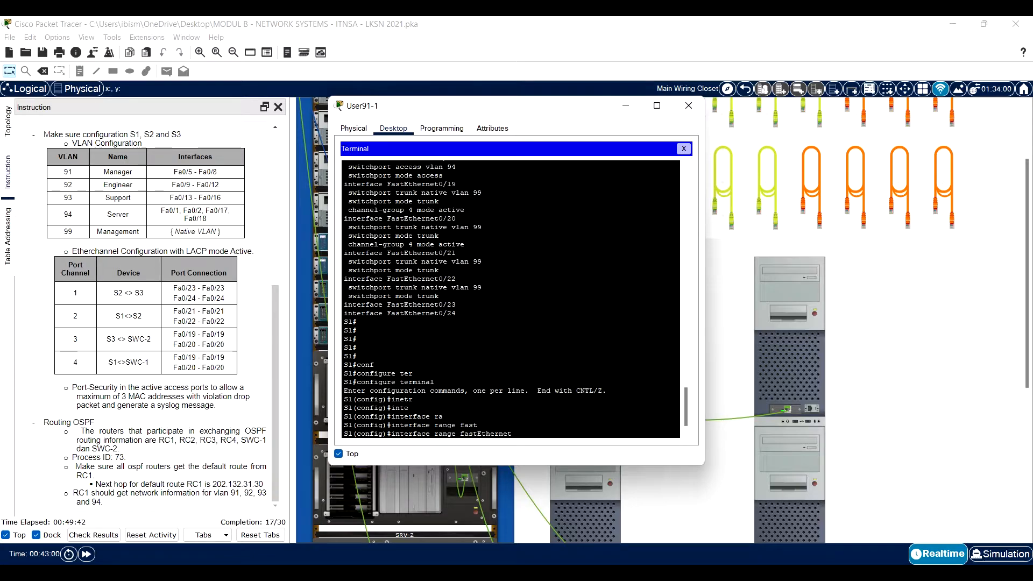
text(0)
text(/21-22)
key(Return)
Step: Assign the interface range to channel-group 2 in mode active and return to global configuration mode
text(config-if-range)#c)
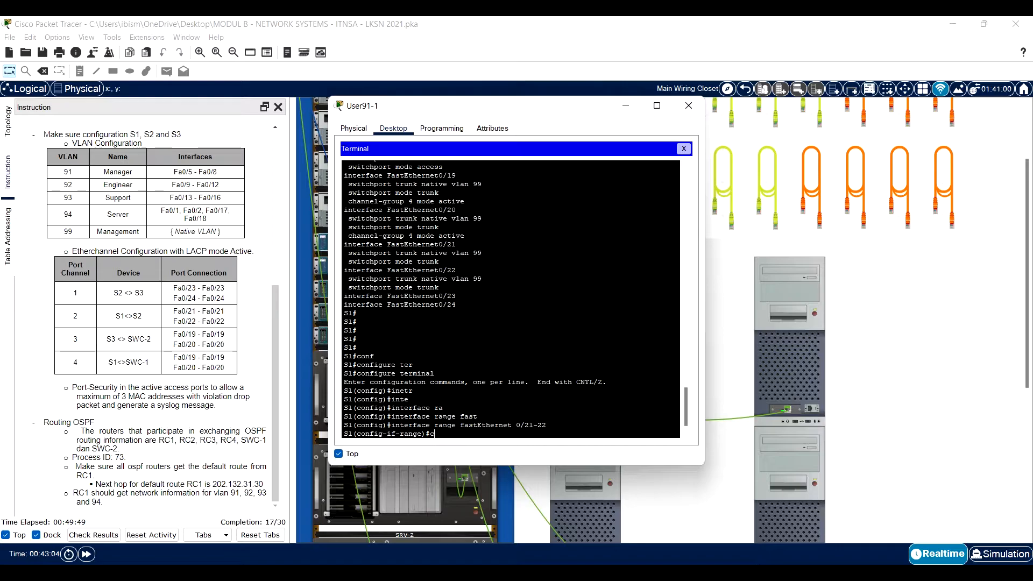
text(hannel-g)
key(Return)
text(channel-group 2 )
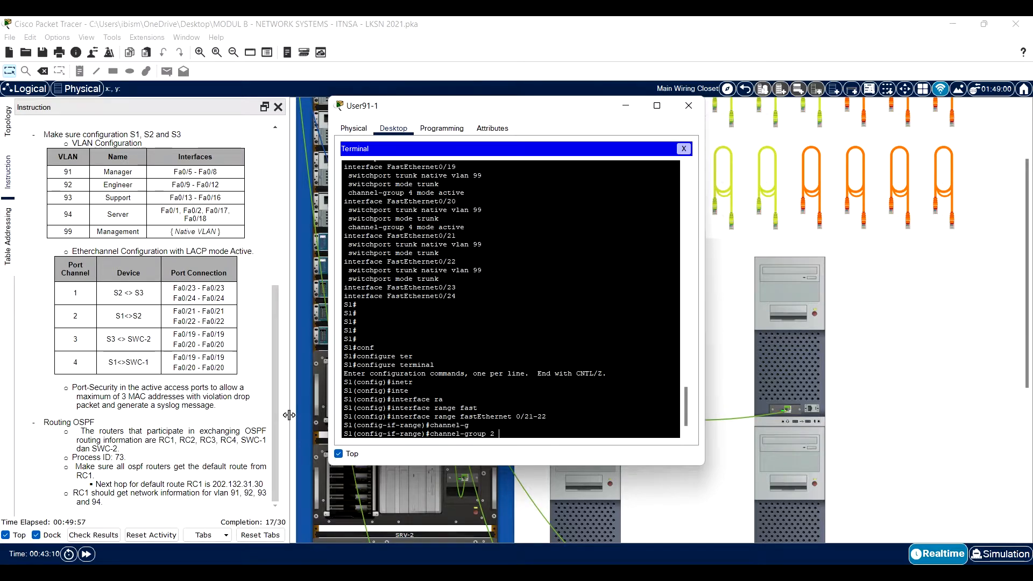
text(mo)
key(Tab)
text(a)
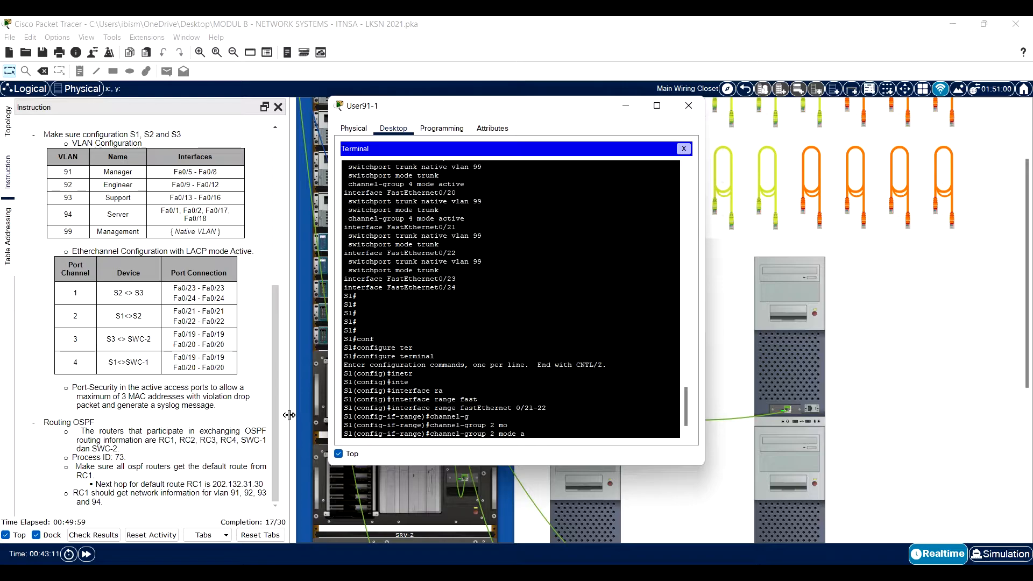
text(c)
key(Tab)
key(Return)
text(ex)
key(Return)
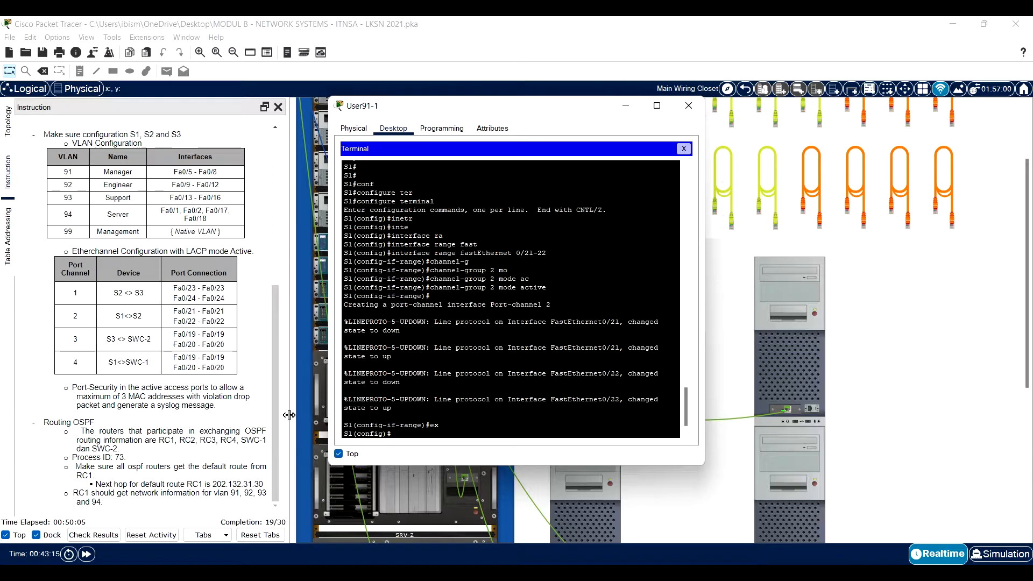
Step: Check S1's channel-group assignments for Fa0/19 to Fa0/22 in the running configuration and the EtherChannel listings
drag(109, 362, 143, 362)
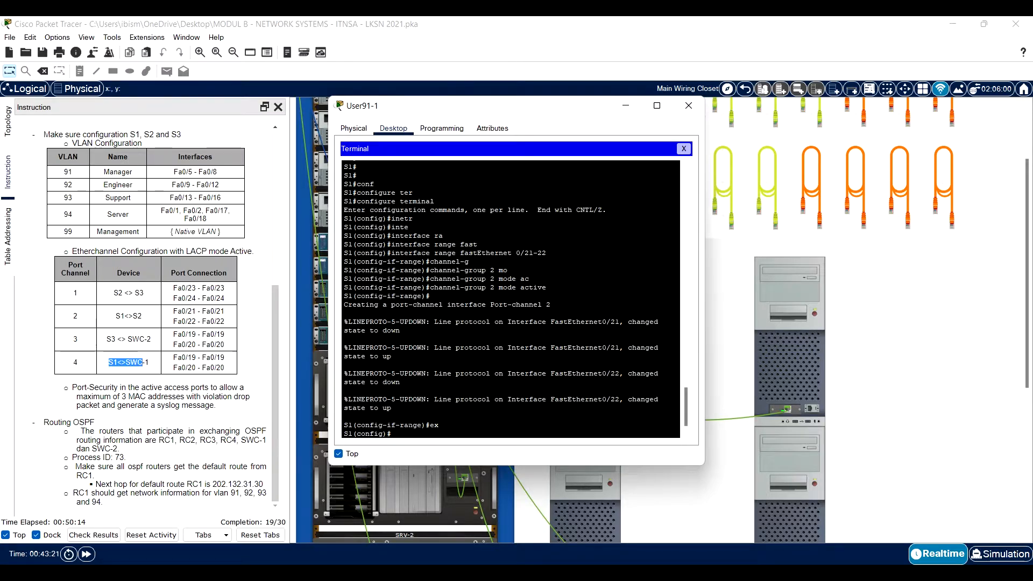
click(392, 433)
text(ex)
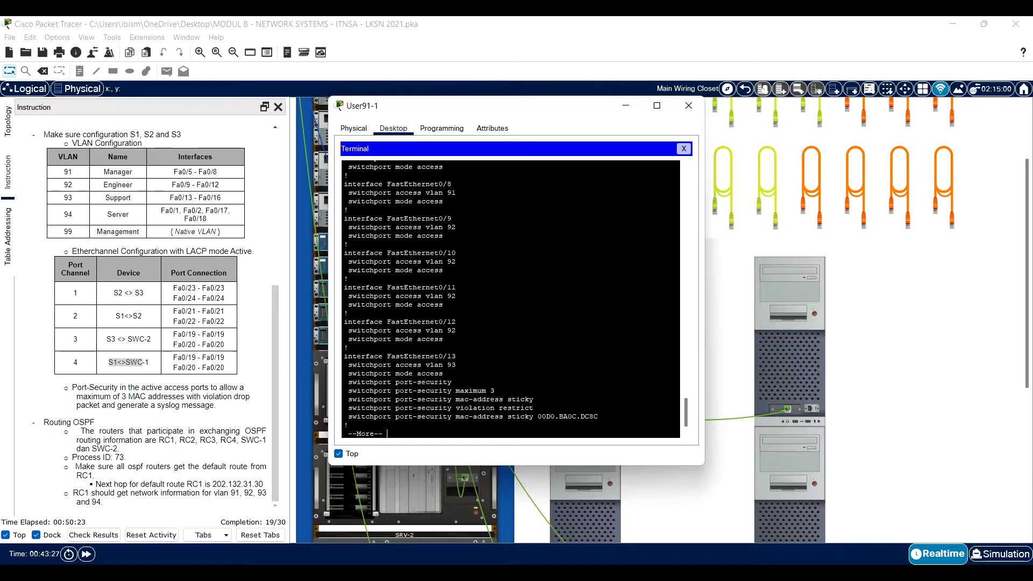
key(space)
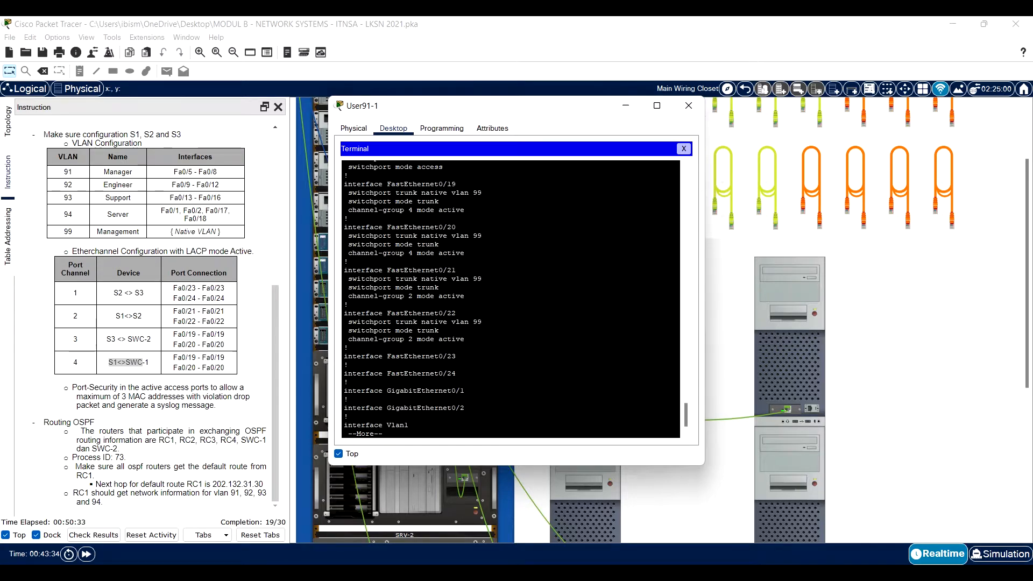
drag(450, 253, 395, 202)
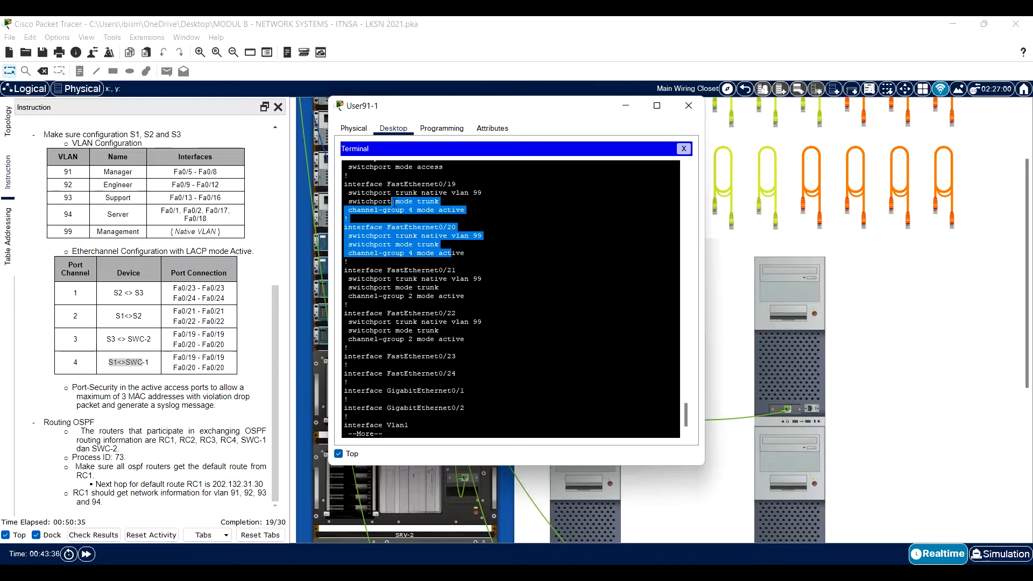
drag(456, 339, 400, 330)
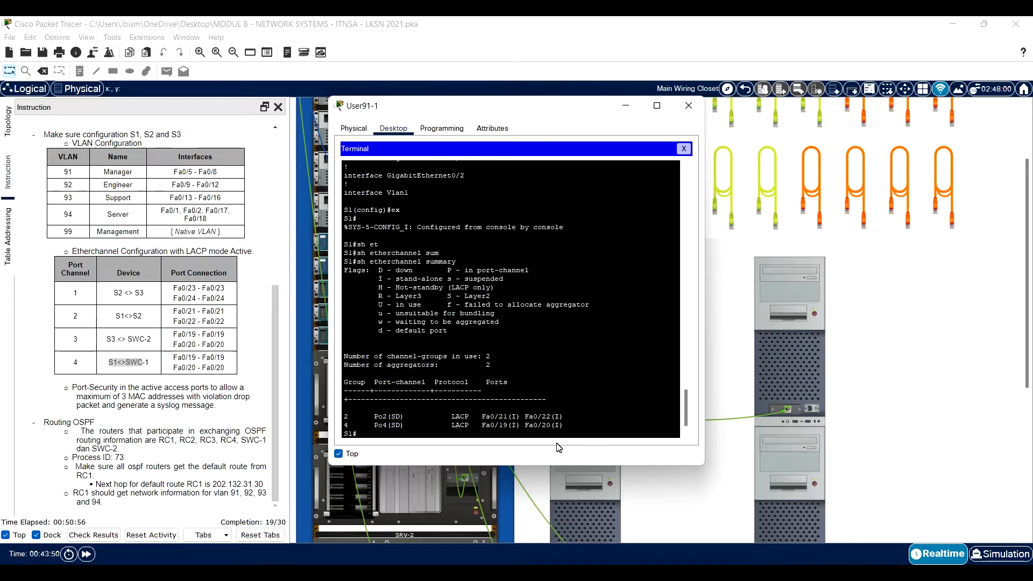
text(s)
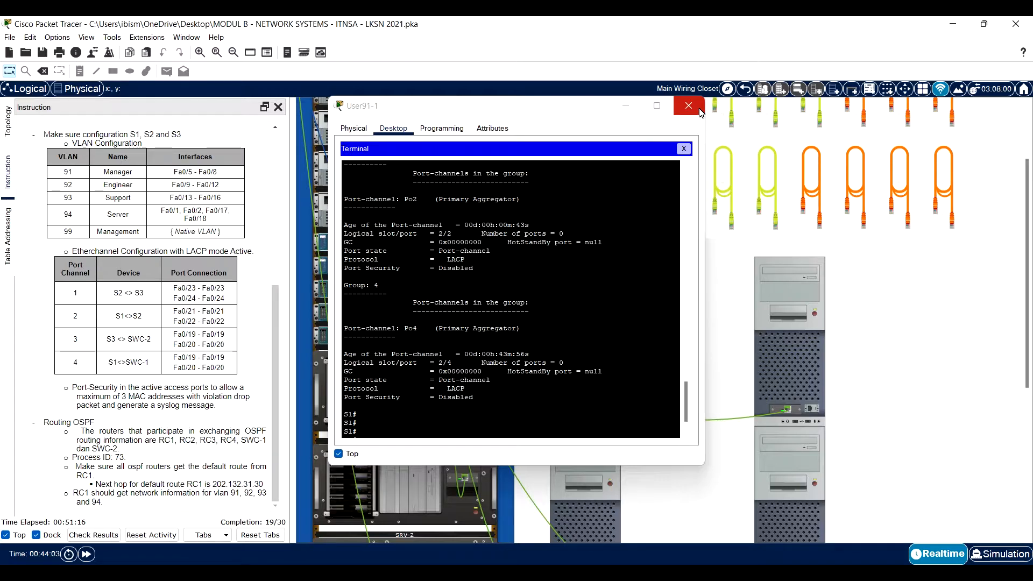
Step: Move the console connection to S2 and list its EtherChannel port-channel details
click(689, 106)
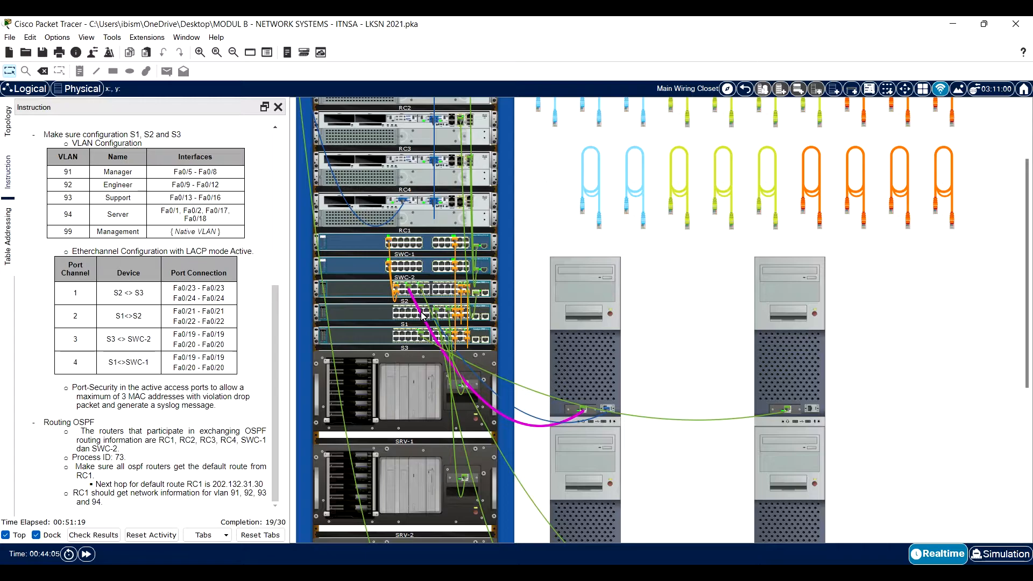
click(422, 316)
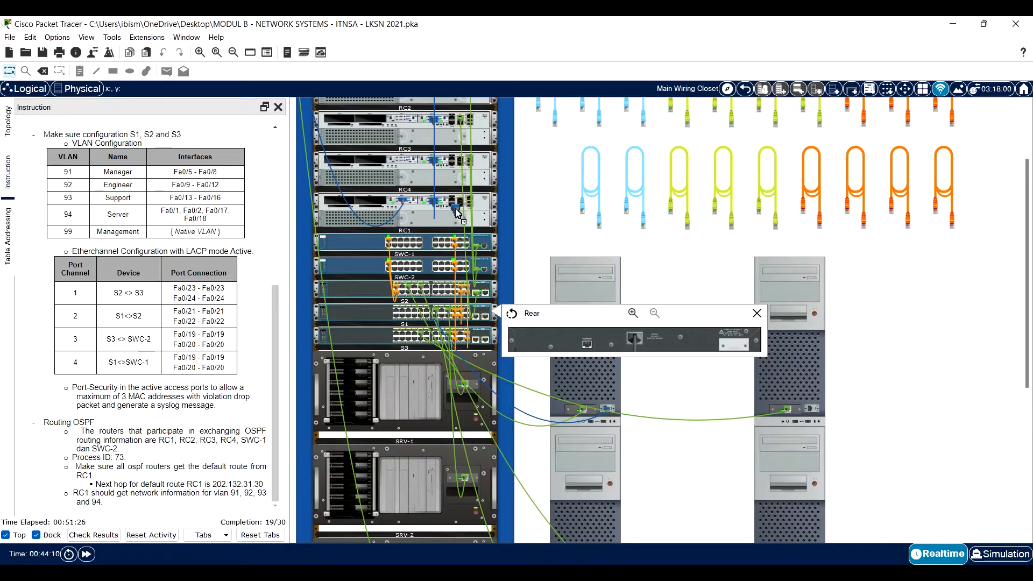
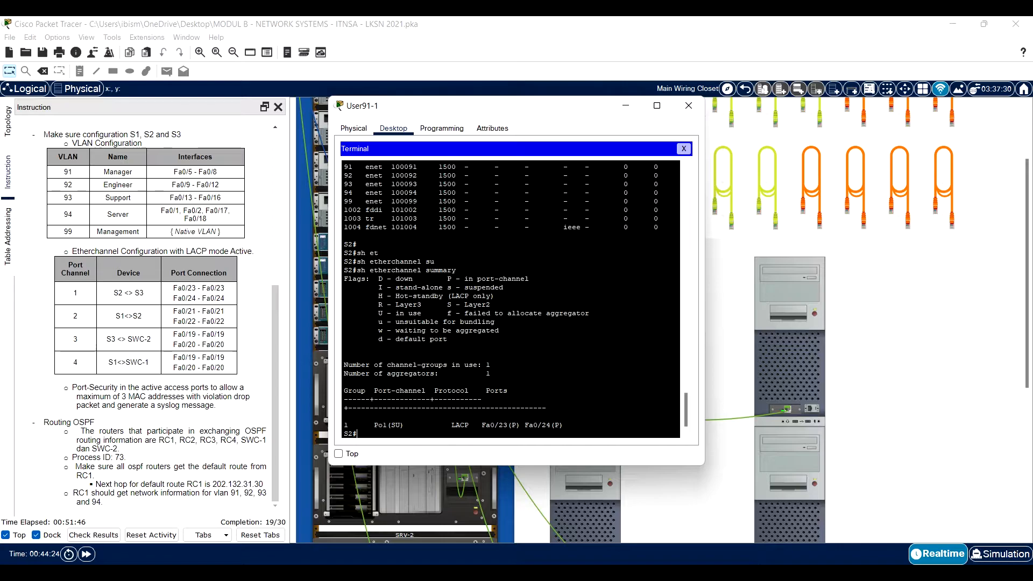
text(sh et)
key(Tab)
text(po)
key(Tab)
key(Return)
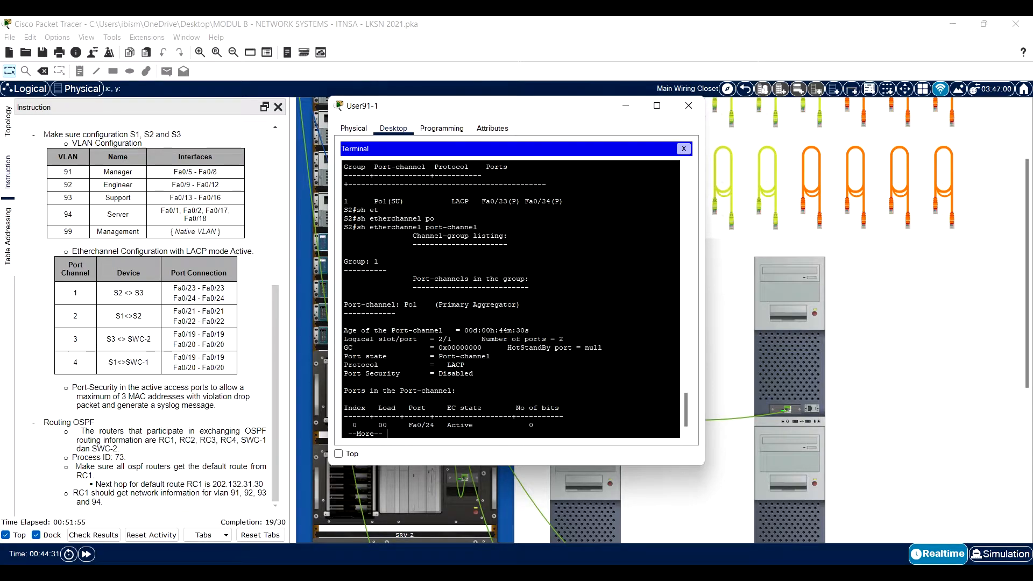
Step: Compare S2's port-channel groups and member ports with the instruction table's S1<>S2 row for port channel 2
key(Return)
key(Return)
key(Return)
key(Return)
key(Return)
key(Return)
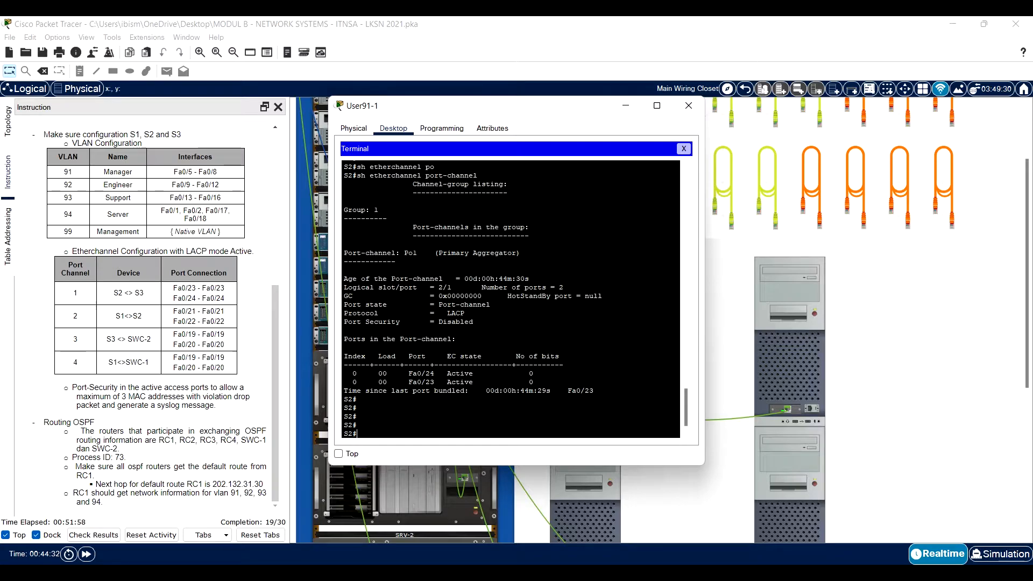
drag(426, 279, 455, 373)
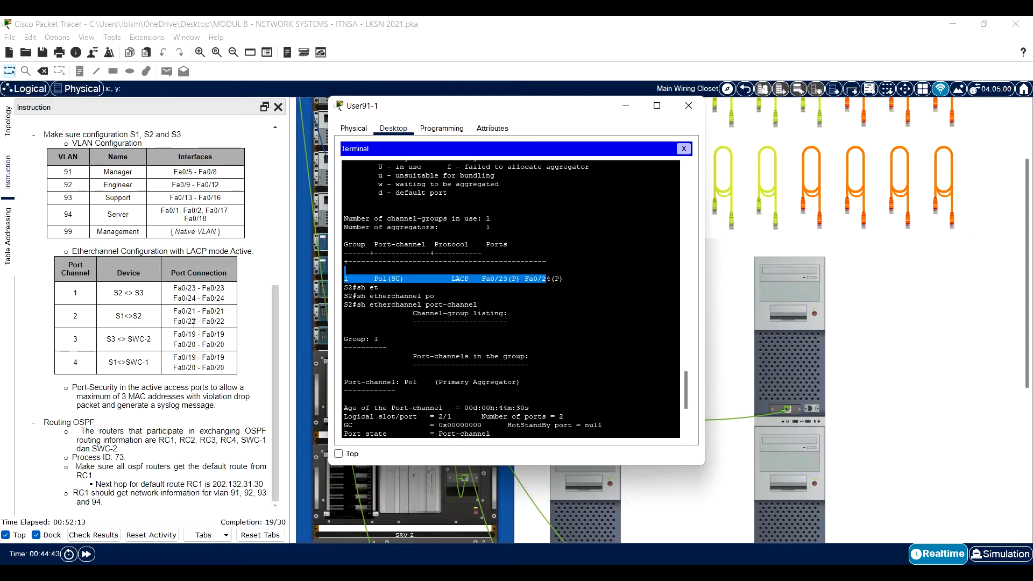
drag(194, 323, 196, 311)
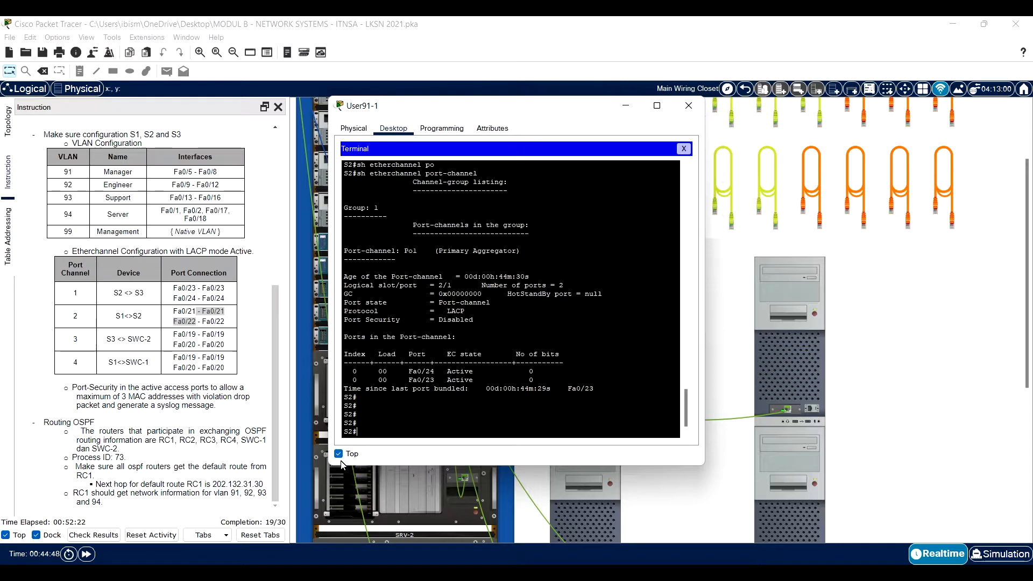
Step: Enter global configuration mode on S2 and open the interface range fastEthernet 0/21-22
text(con)
key(Tab)
text(f)
key(Tab)
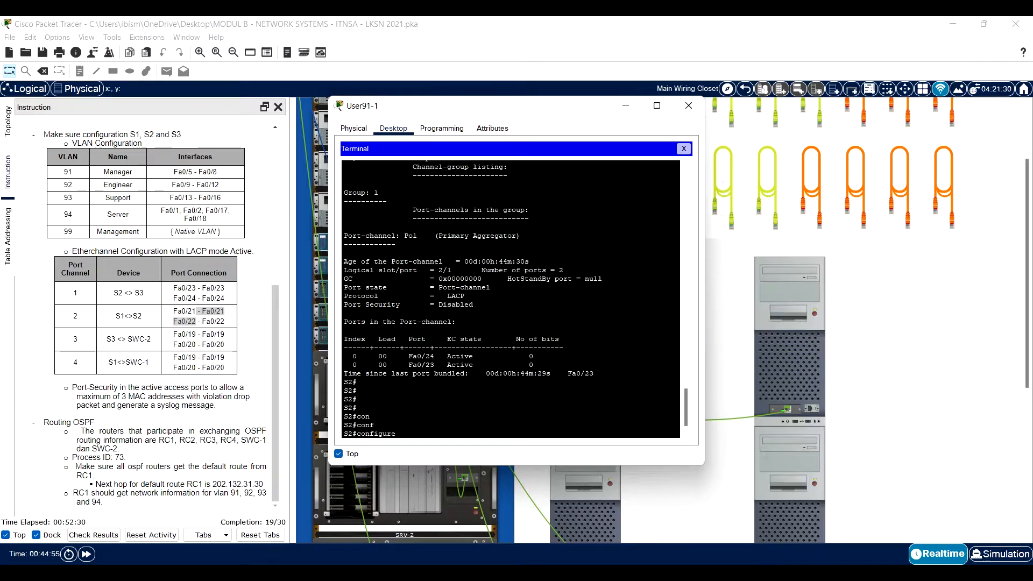
text(ter)
key(Tab)
key(Return)
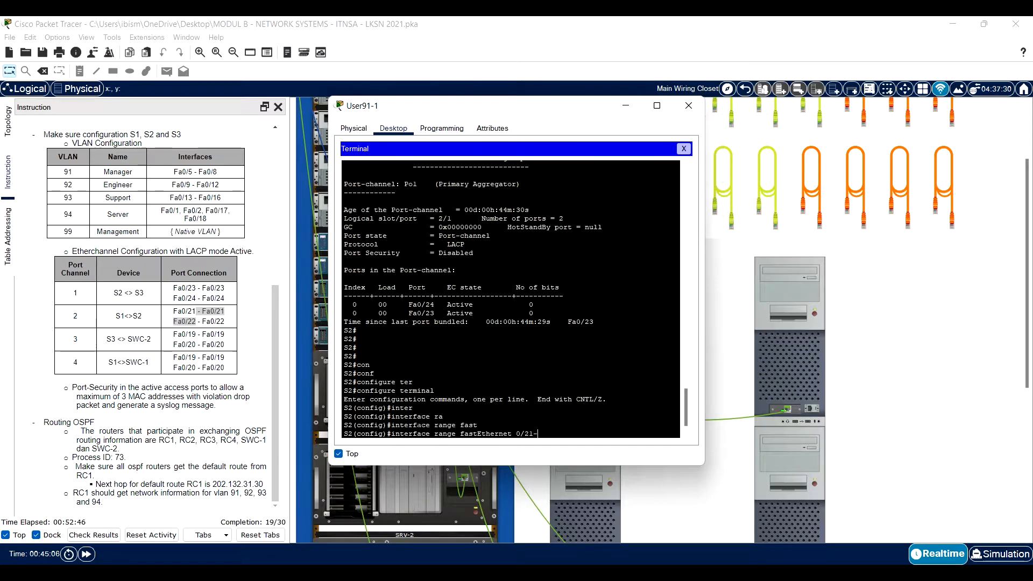
text(22)
key(Return)
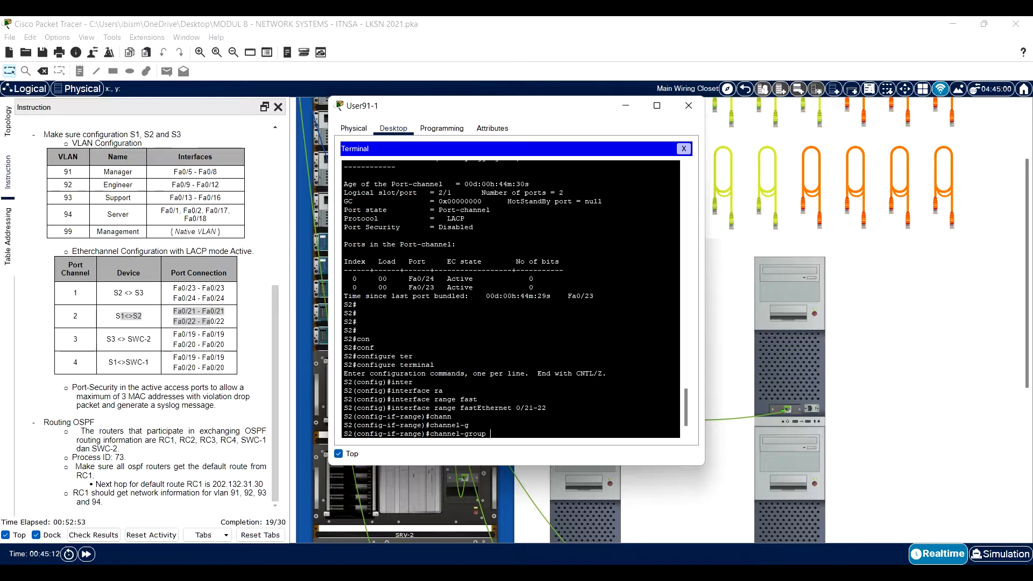
Step: Assign S2's selected interface range to channel-group 2 in mode active
text(2 mo)
key(Tab)
text(ac)
key(Tab)
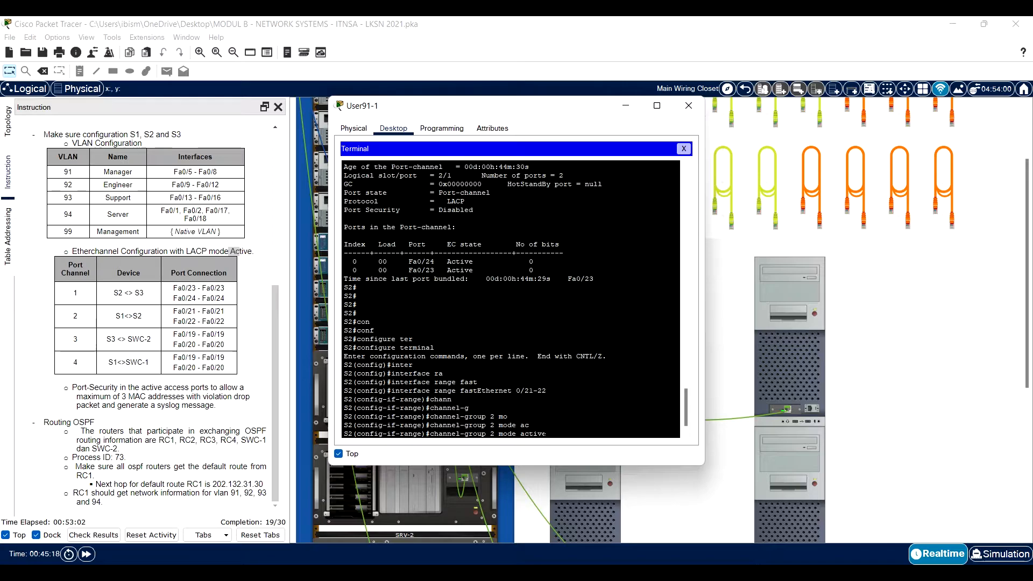
key(Return)
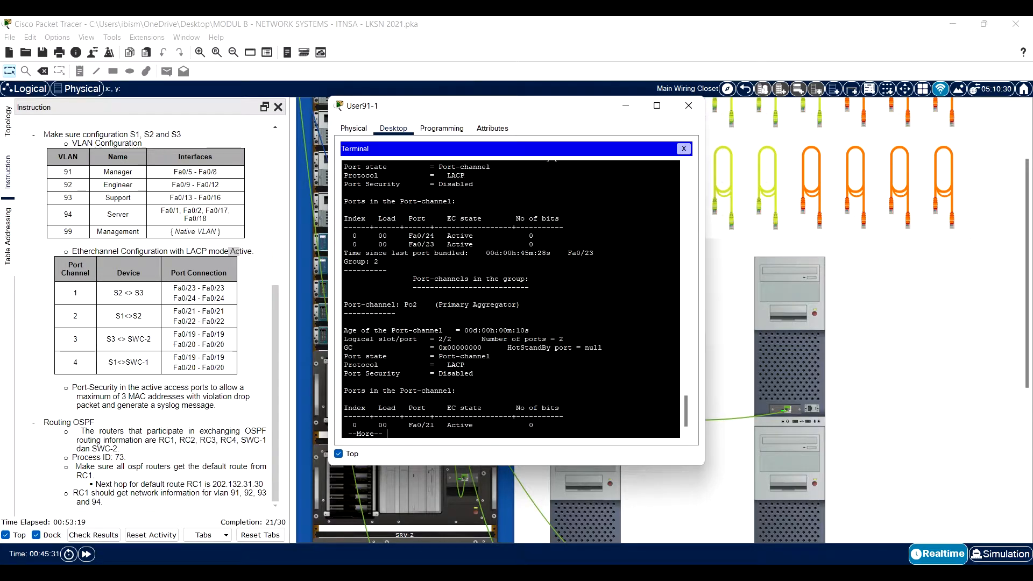
Step: Check the group 2 member ports in S2's EtherChannel port-channel details
key(space)
key(Return)
key(Return)
drag(528, 391, 321, 341)
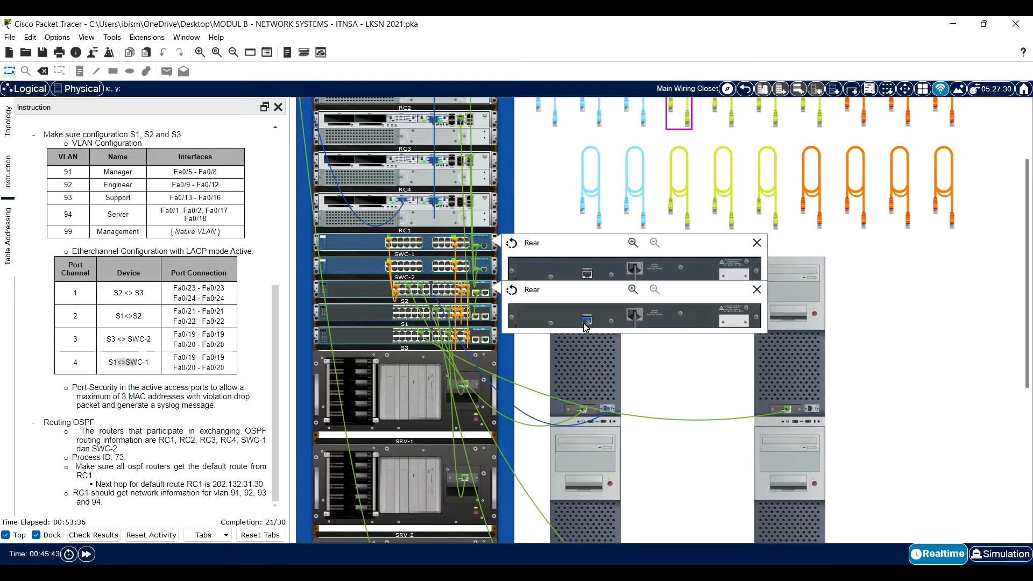
Step: Move the console cable from S2 to SWC-1 and enter privileged EXEC mode in its terminal
drag(584, 323, 586, 274)
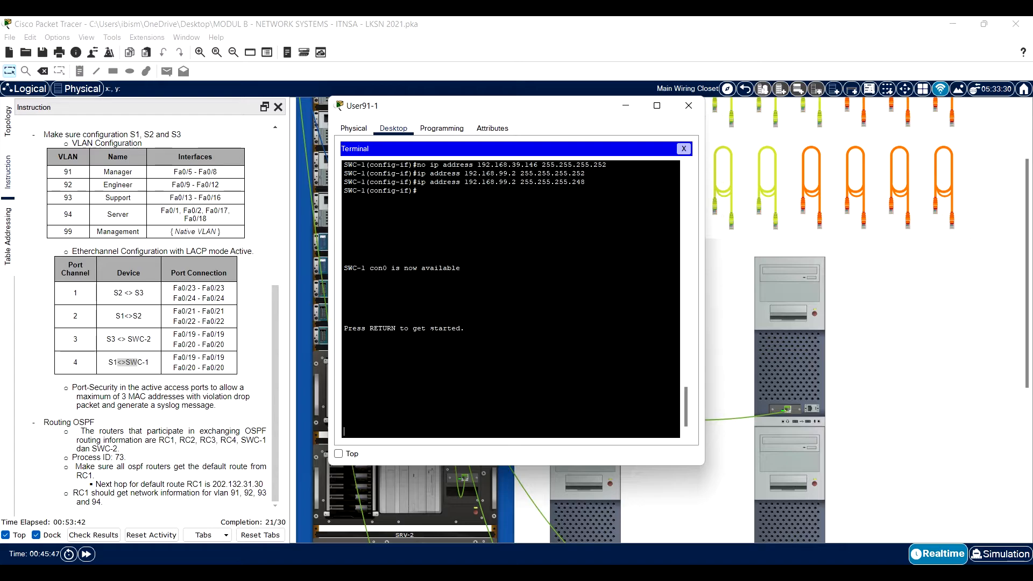
key(Return)
text(en)
key(Return)
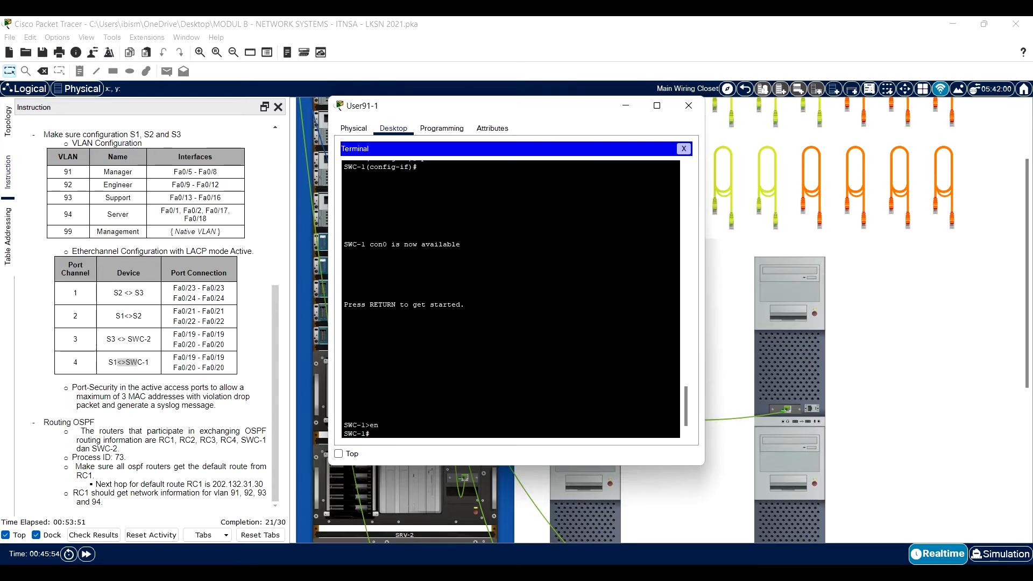
Step: List the EtherChannel summary and port-channel details on SWC-1
text(sh et)
key(Tab)
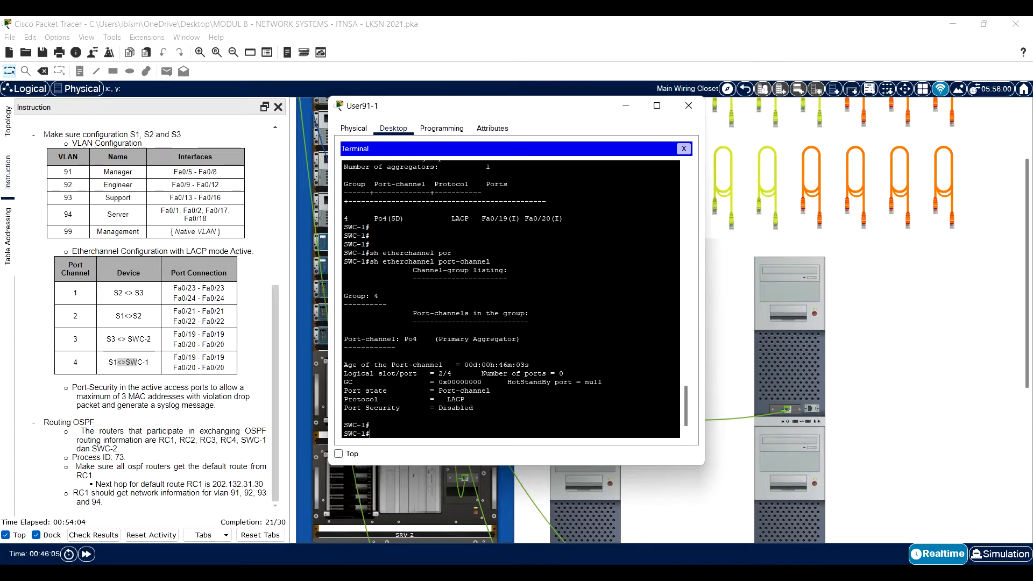
key(Return)
key(Return)
key(Return)
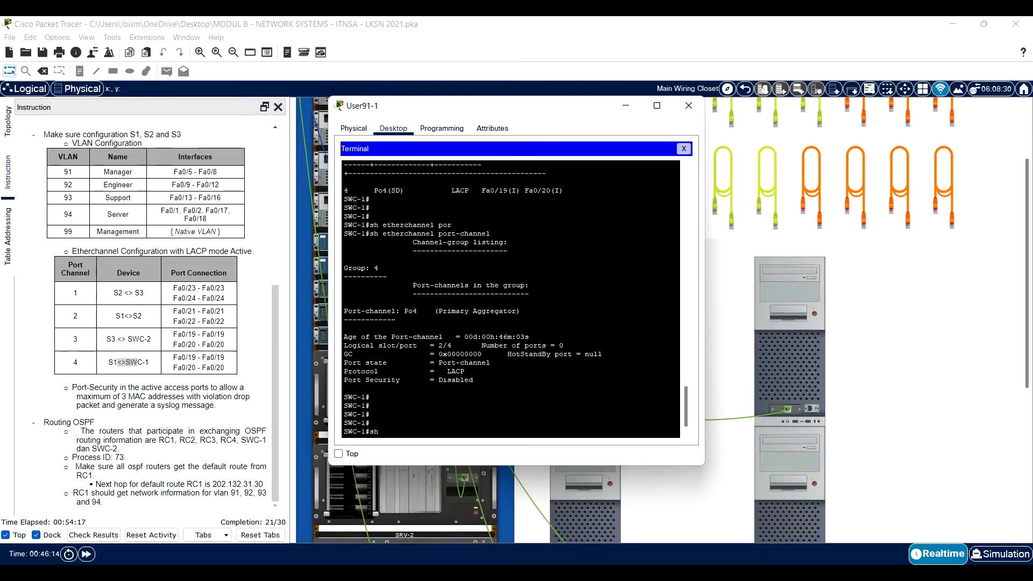
Step: Examine the Fa0/19 and Fa0/20 trunk and channel-group lines in SWC-1's running configuration
text(run)
key(Return)
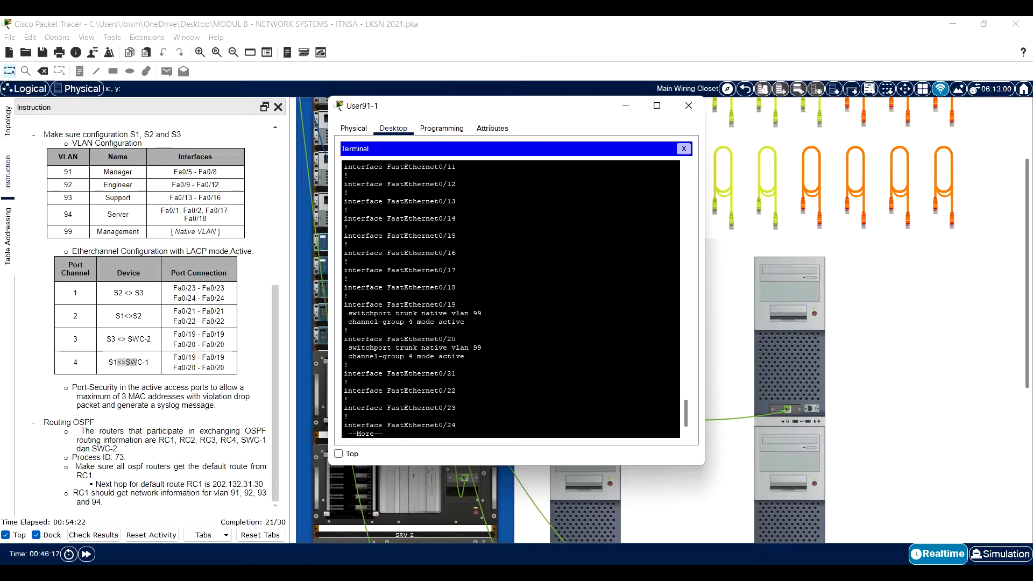
key(space)
drag(395, 201, 451, 253)
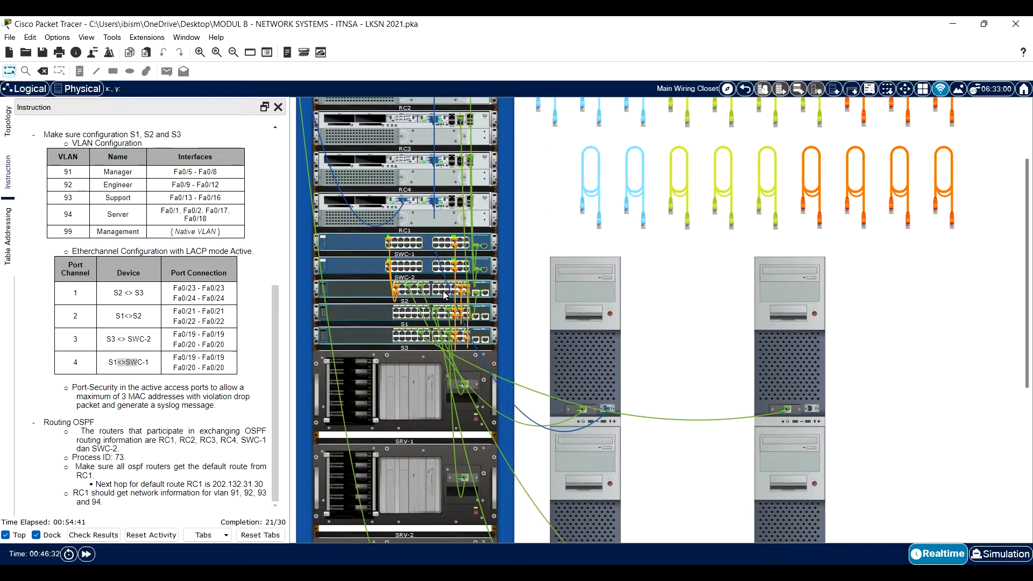
Step: Connect the console to SWC-2 and examine the trunk encapsulation setting of Fa0/19 in its running configuration
right_click(401, 264)
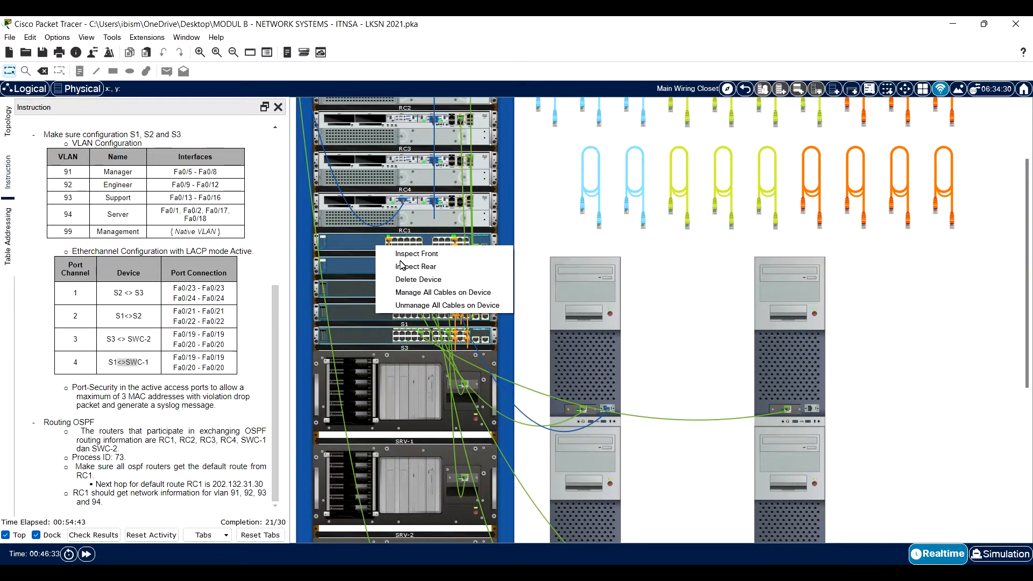
click(415, 266)
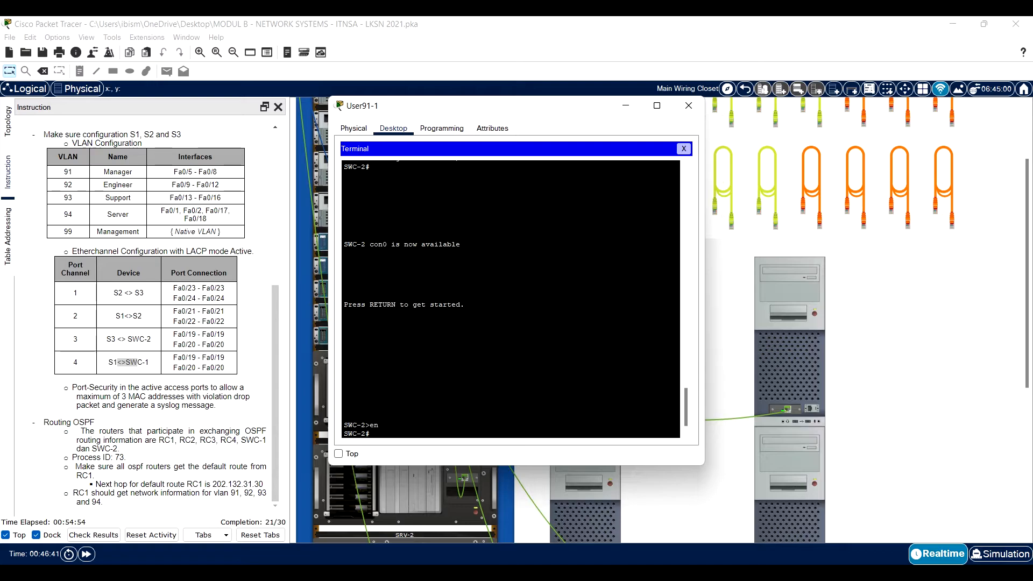
text(sh run)
key(Return)
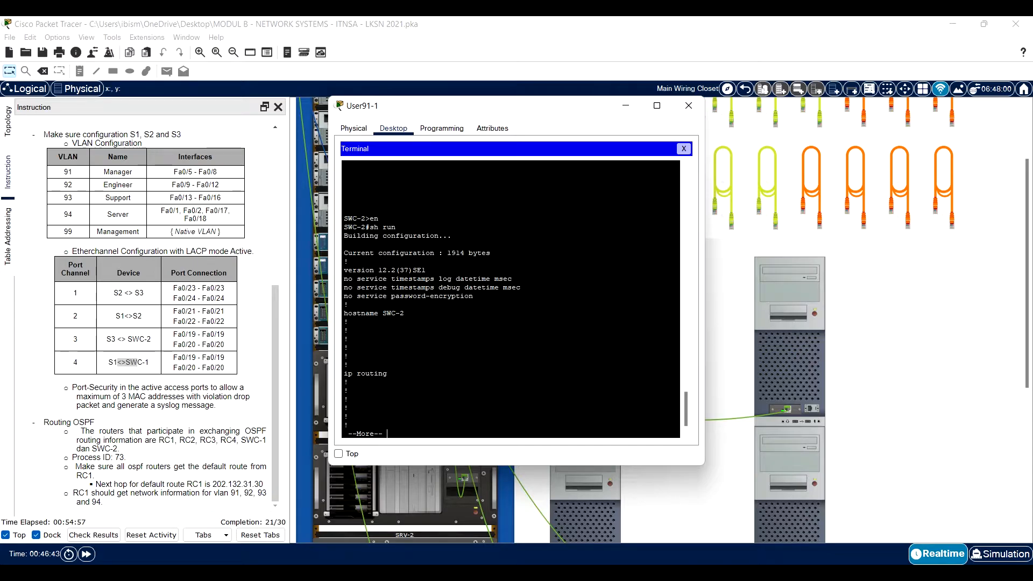
key(space)
key(space)
key(space)
drag(379, 340, 504, 339)
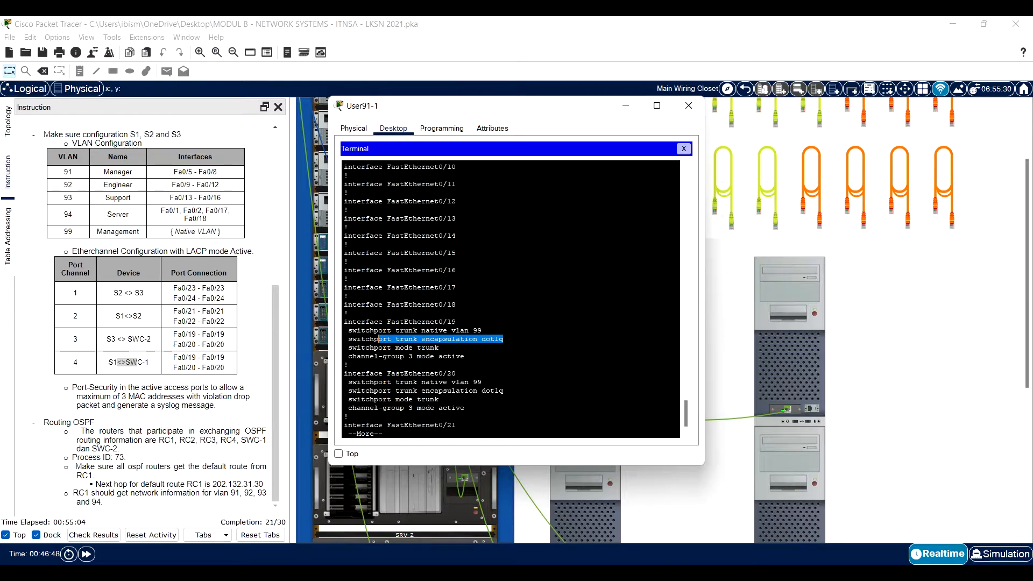
drag(378, 338, 347, 339)
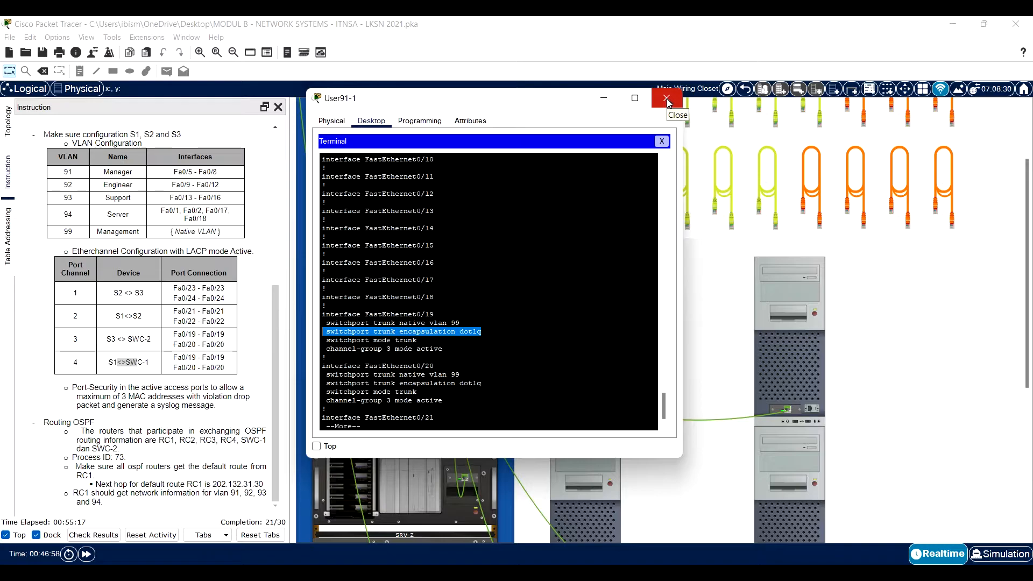
Step: Move the console cable from SWC-2 back to SWC-1 and return to its privileged EXEC prompt
click(667, 102)
right_click(376, 268)
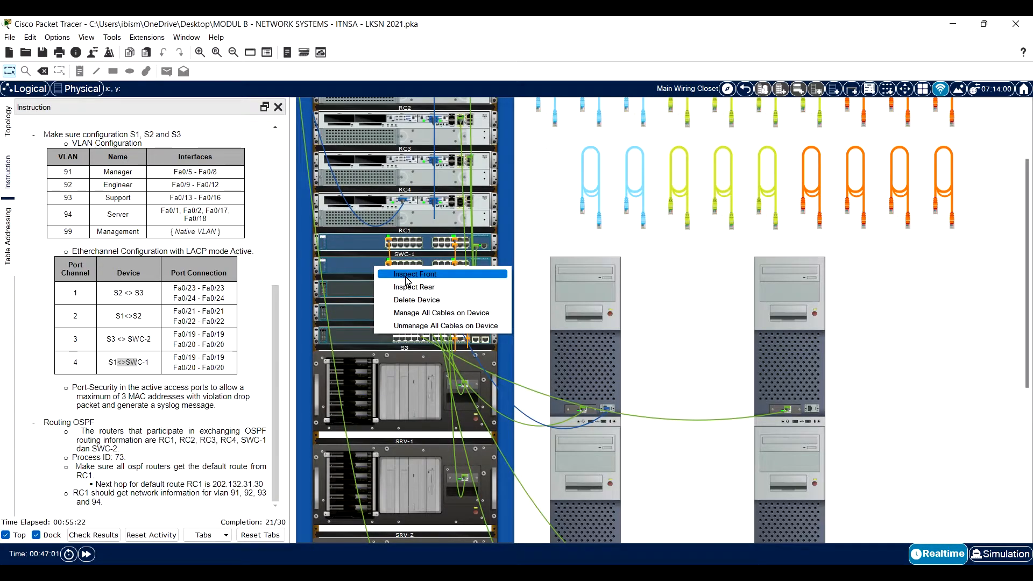
click(411, 287)
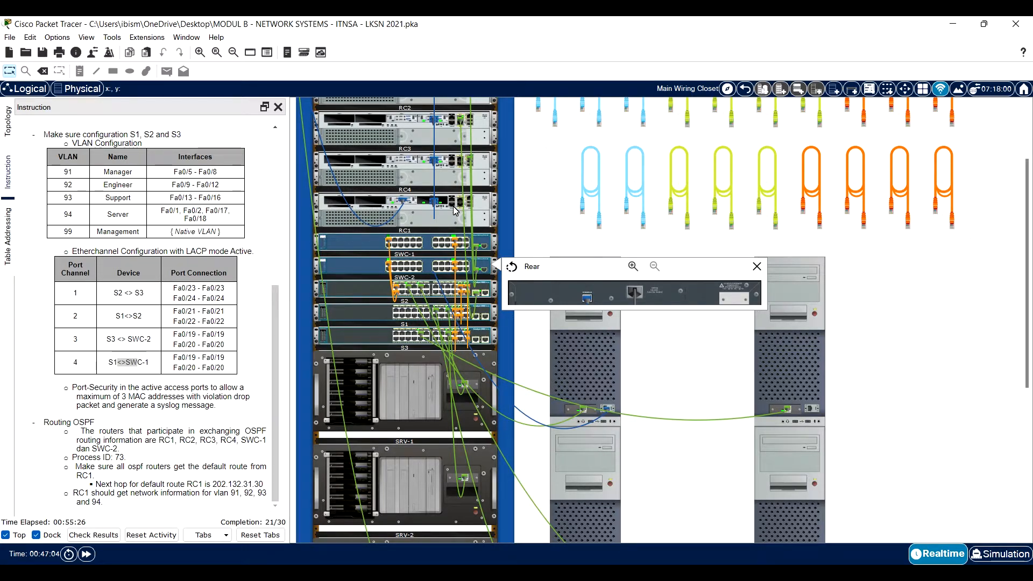
click(469, 210)
drag(469, 210, 586, 273)
click(601, 309)
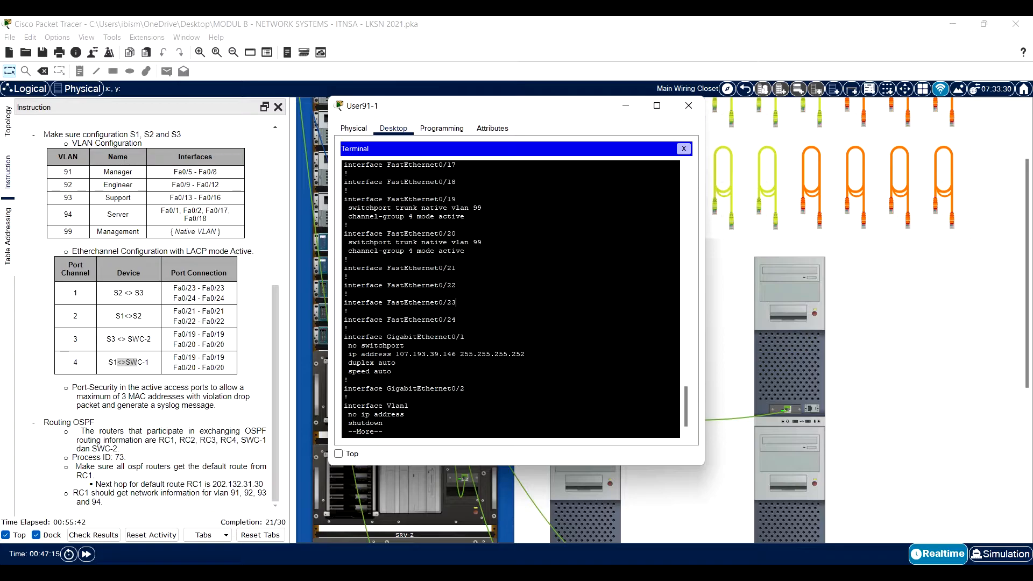
key(space)
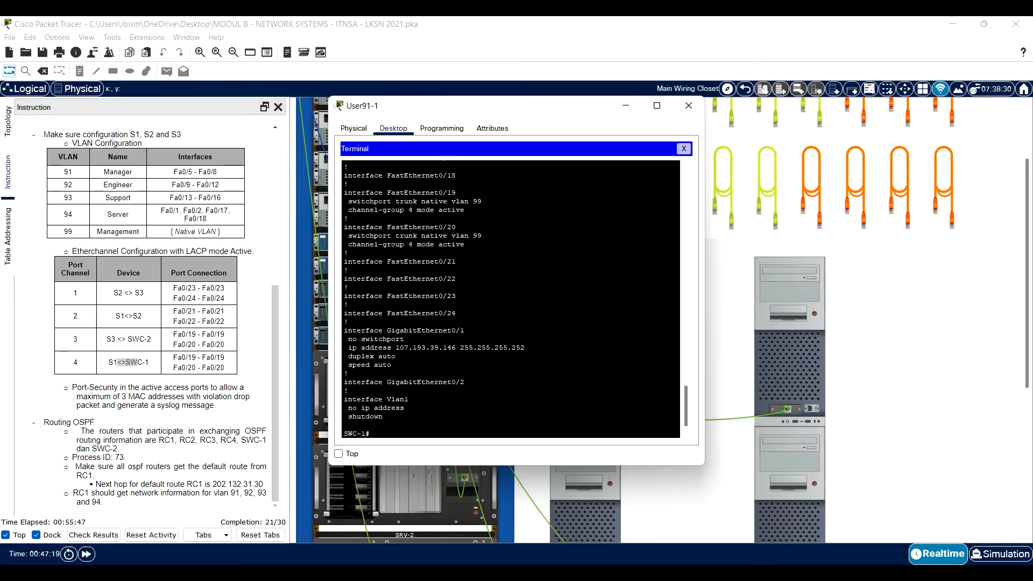
Step: Enter global configuration mode on SWC-1
text(conf)
key(Tab)
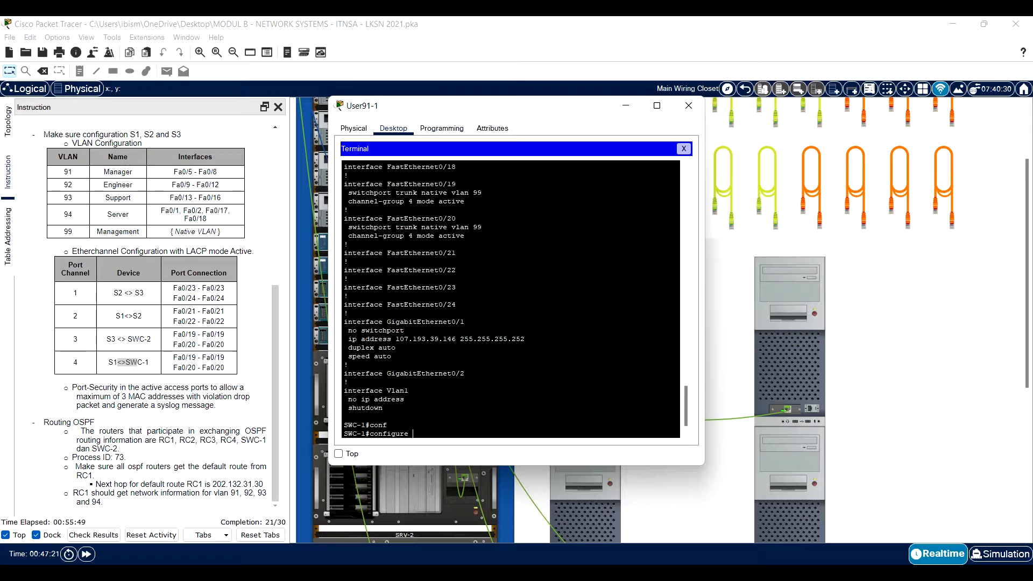
text(ter)
key(Tab)
key(Return)
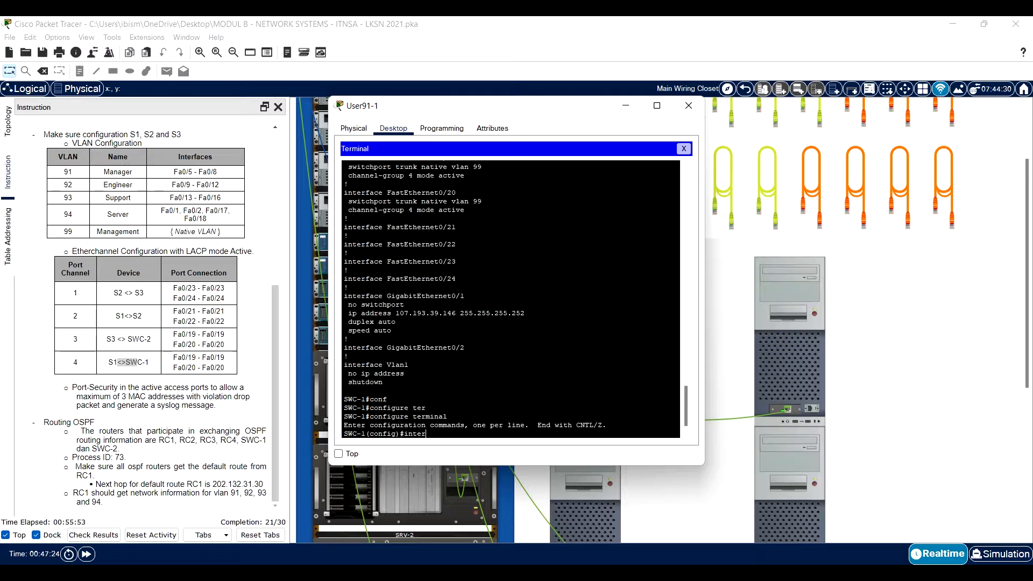
Step: Enter interface configuration for the range fastEthernet 0/19-20 on SWC-1
text(inter)
key(Tab)
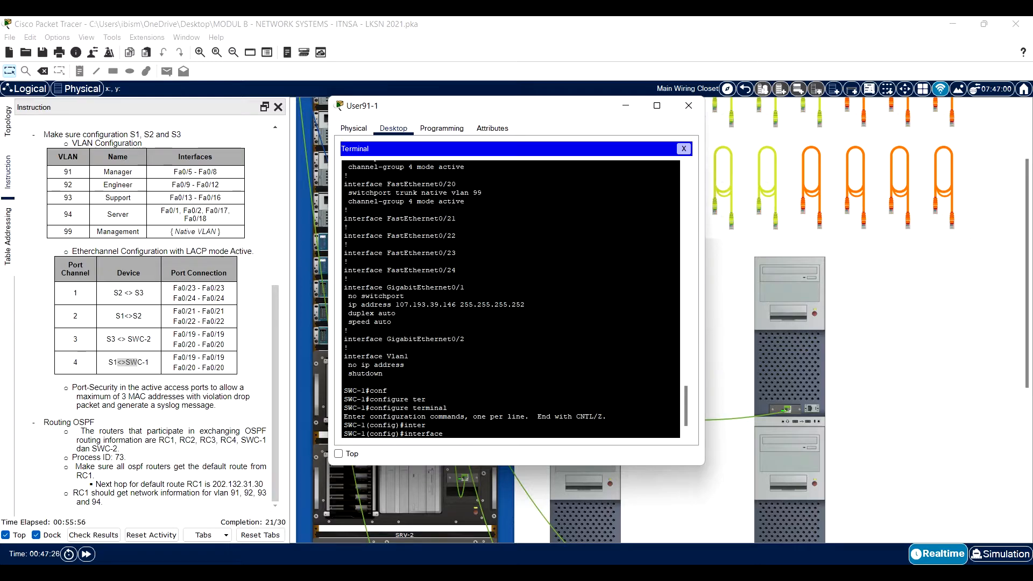
text(ran)
key(Tab)
text(fast)
key(Tab)
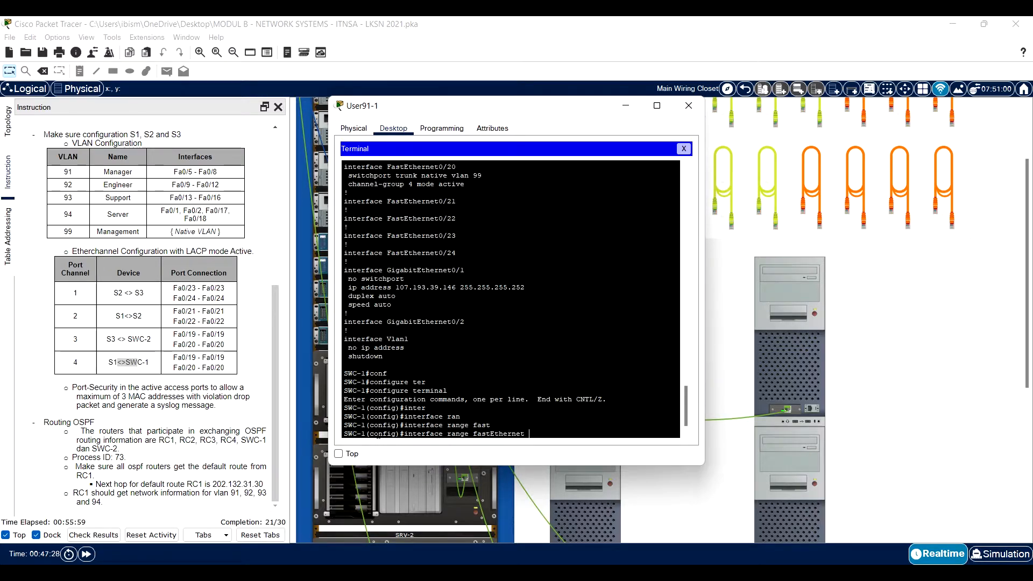
click(338, 453)
text(19-20)
key(Return)
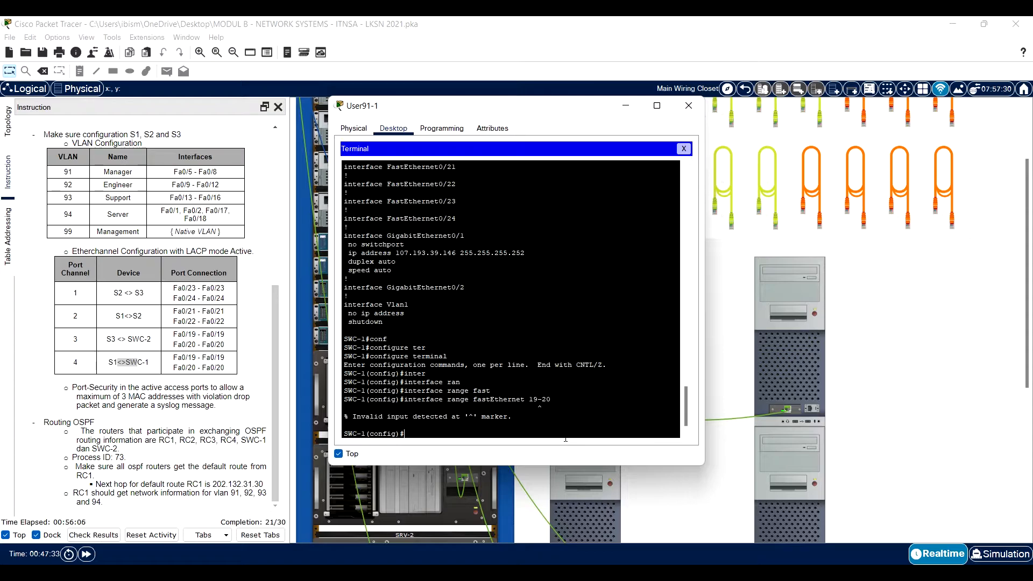
key(Up)
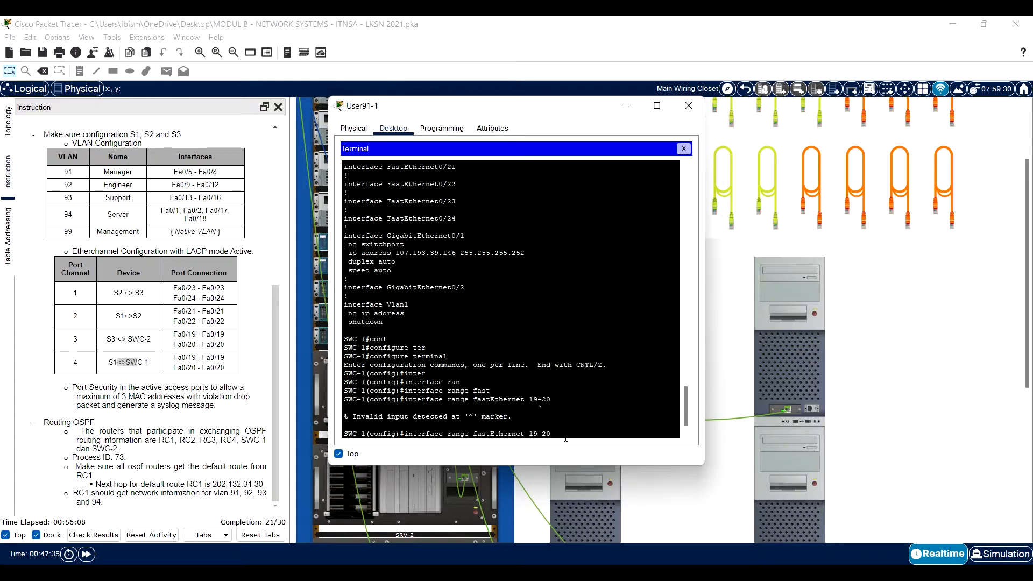
key(Left)
key(Left)
key(Left)
key(Left)
key(Left)
text(0/)
key(Return)
Step: Set the trunk encapsulation of SWC-1's Fa0/19-20 range to dot1q
text(sw)
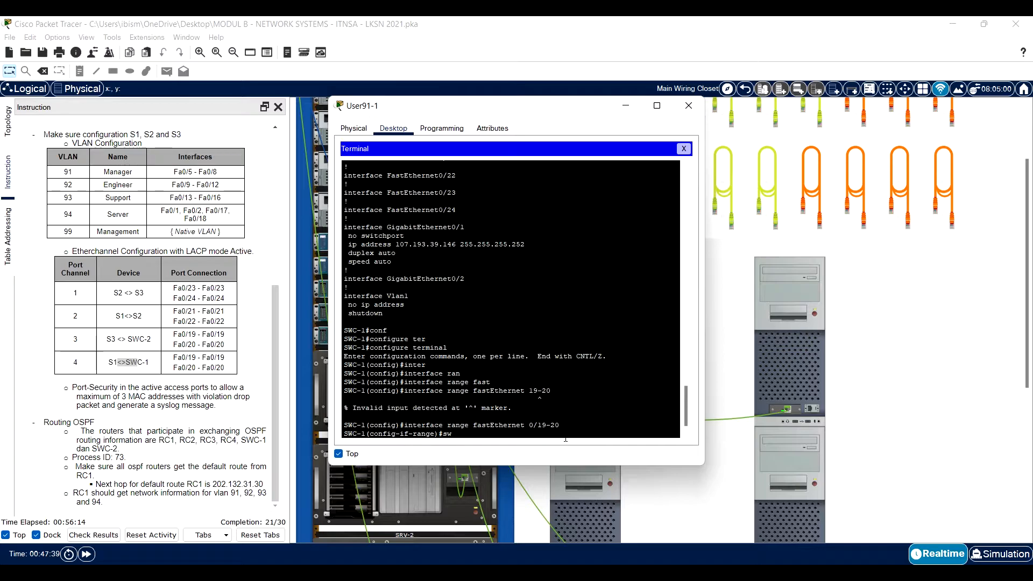
text(itc)
key(Tab)
text(tr)
key(Tab)
text(en)
key(Tab)
text(do)
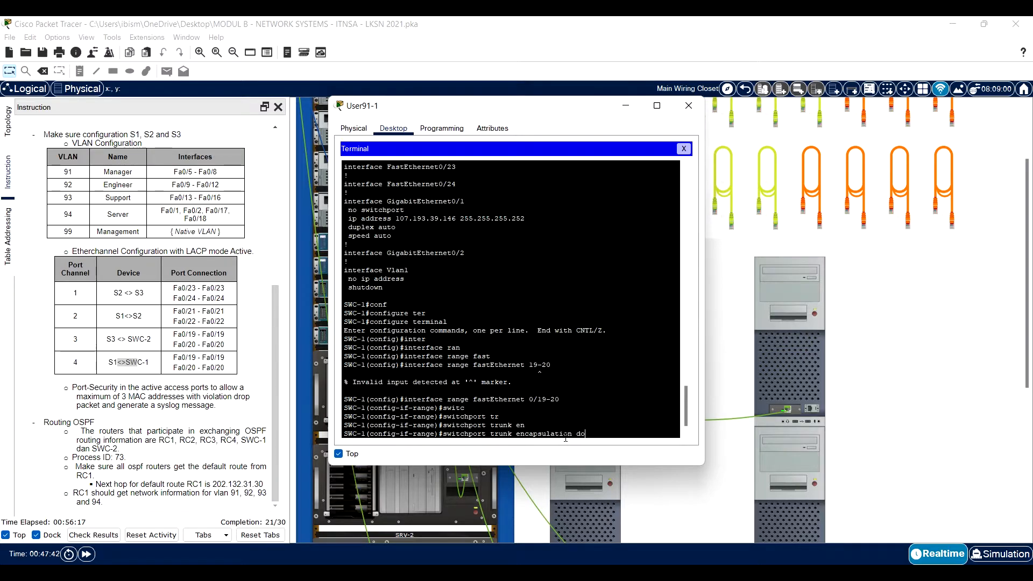
key(Tab)
key(Return)
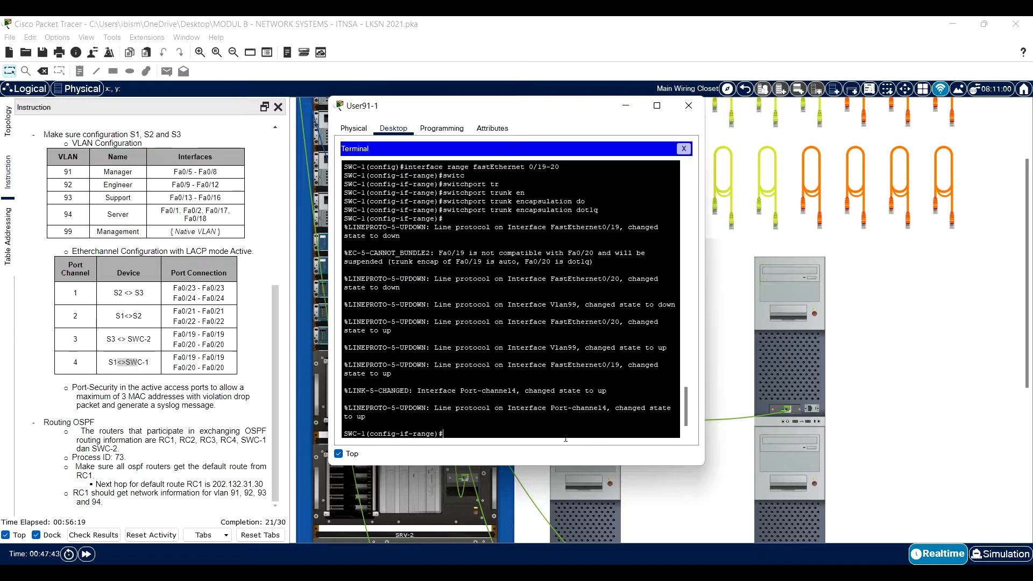
Step: Set switchport mode trunk on SWC-1's Fa0/19-20 range and return to privileged EXEC mode
text(swit)
key(Tab)
text(mo)
key(Tab)
text(trunk)
key(Tab)
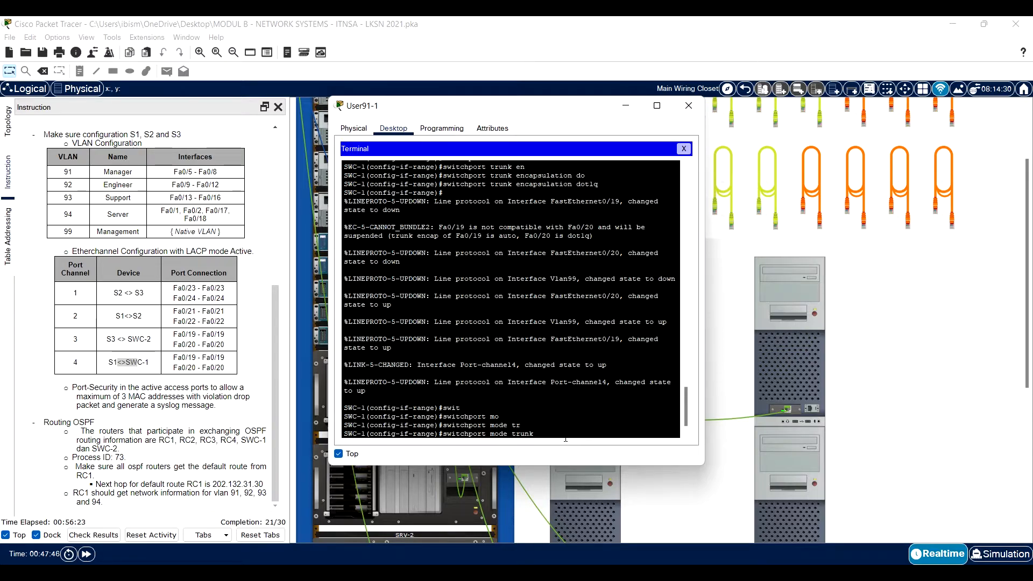
key(Return)
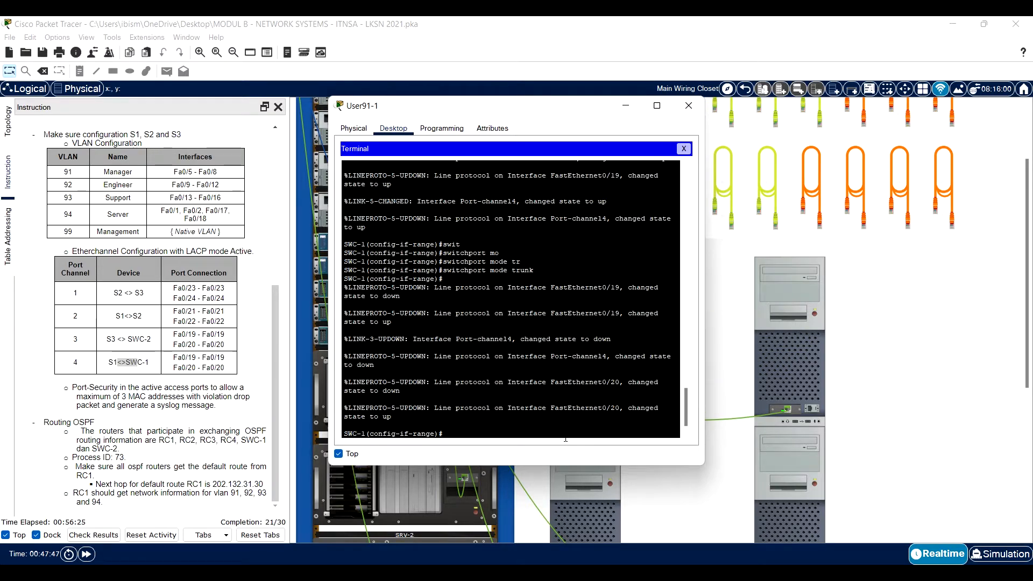
text(ex)
key(Return)
text(ex)
key(Return)
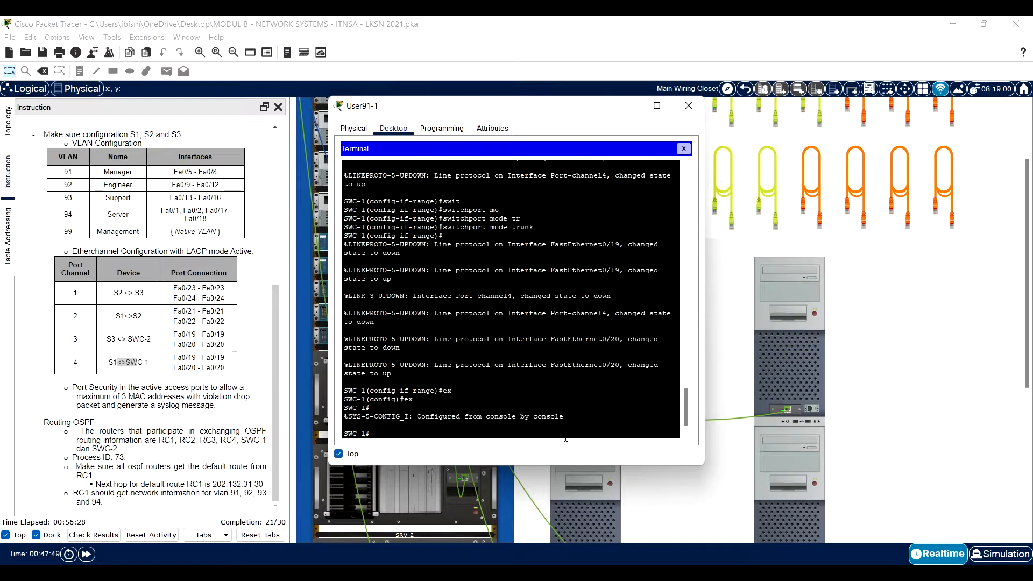
Step: Examine the trunk and channel-group settings of Fa0/19 and Fa0/20 in SWC-1's running configuration
text(d)
key(BackSpace)
text(sh run)
key(Return)
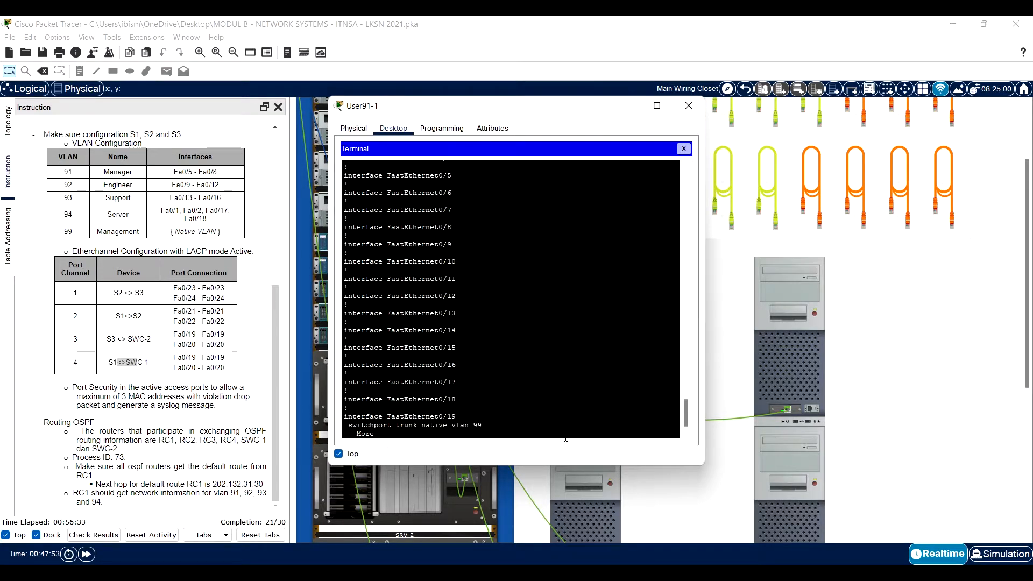
key(space)
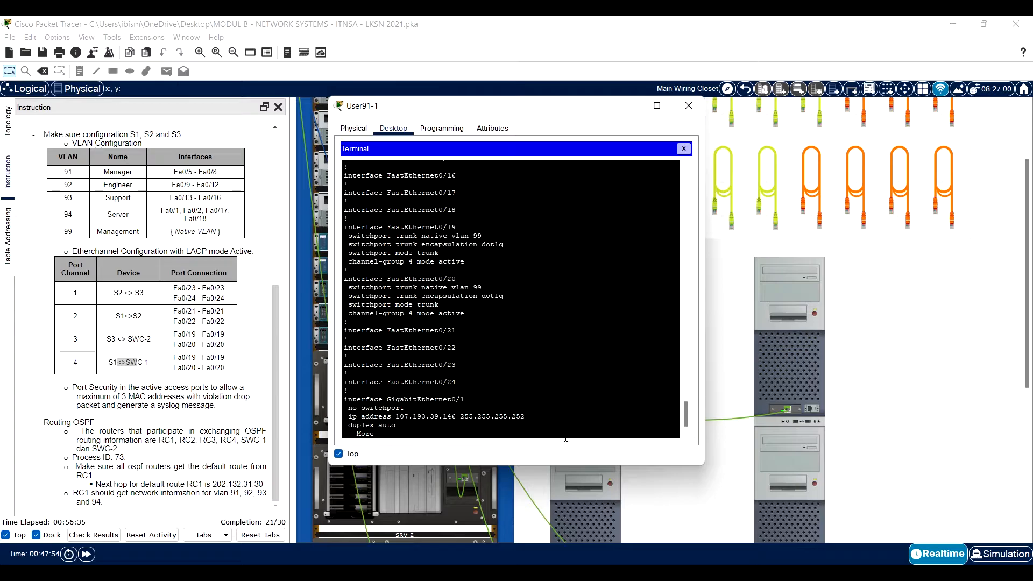
key(q)
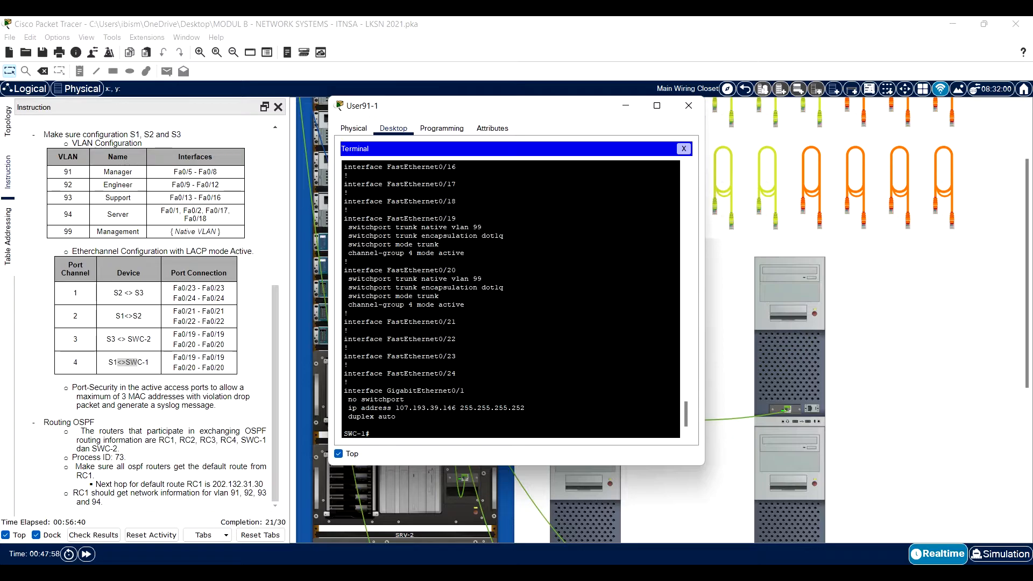
drag(438, 244, 361, 244)
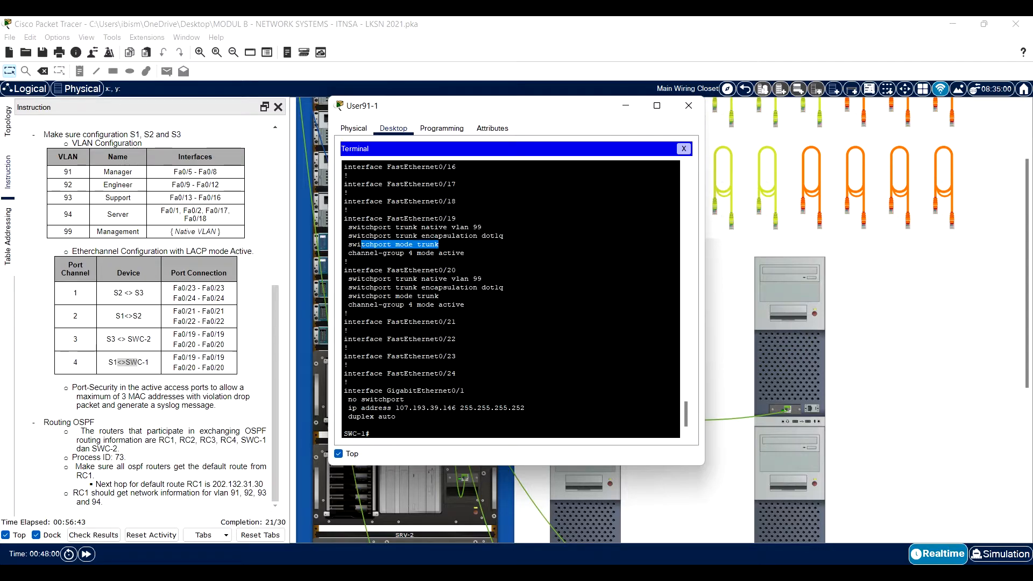
click(482, 236)
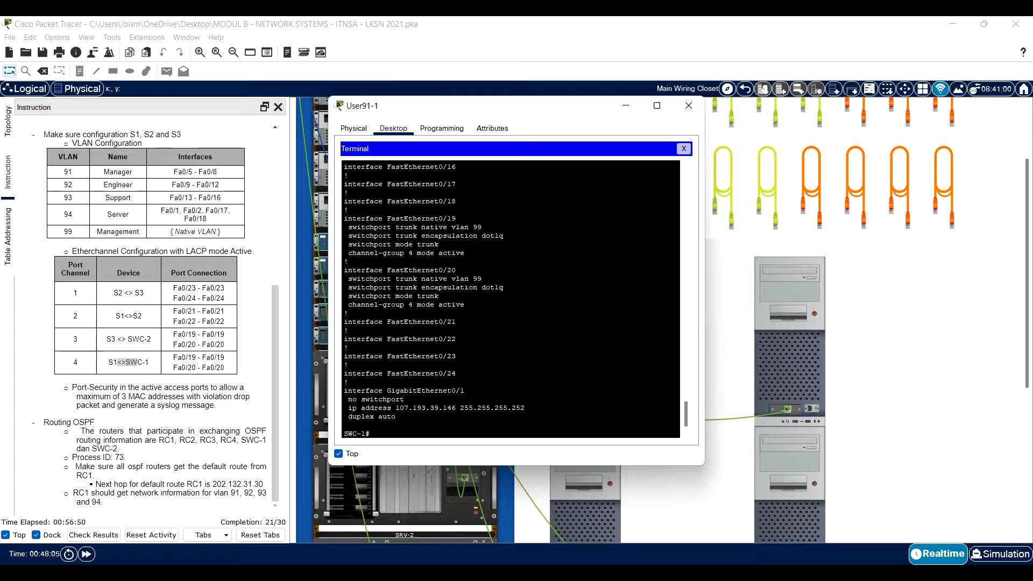
Step: Display the EtherChannel summary on SWC-1
text(swutc)
key(ctrl+c)
text(sh et)
key(Tab)
text(sum)
key(Tab)
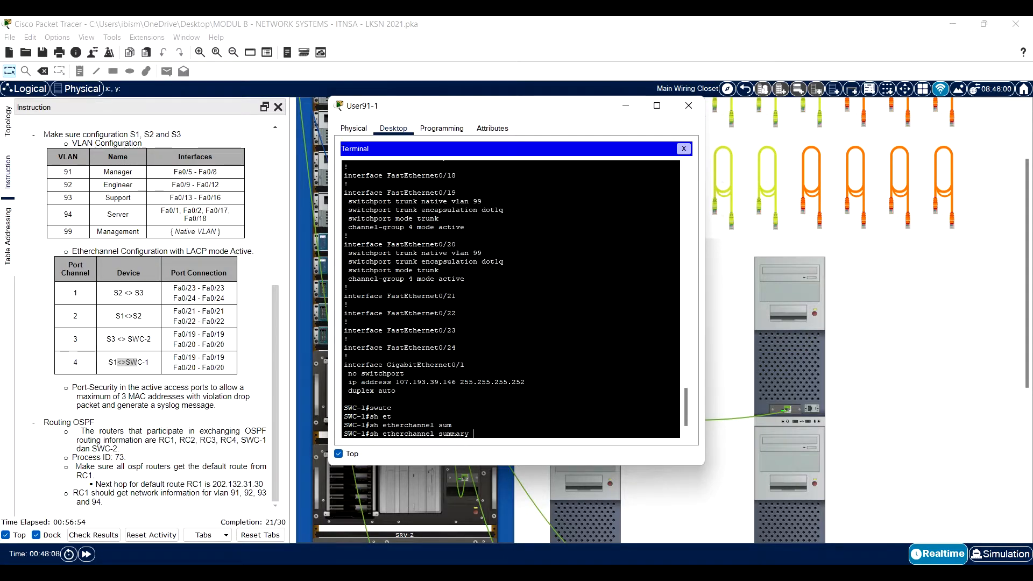
key(Return)
Step: Display the detailed EtherChannel port-channel information on SWC-1
text(sh etherchannel sum)
key(BackSpace)
key(BackSpace)
key(BackSpace)
text(po)
key(Tab)
key(Return)
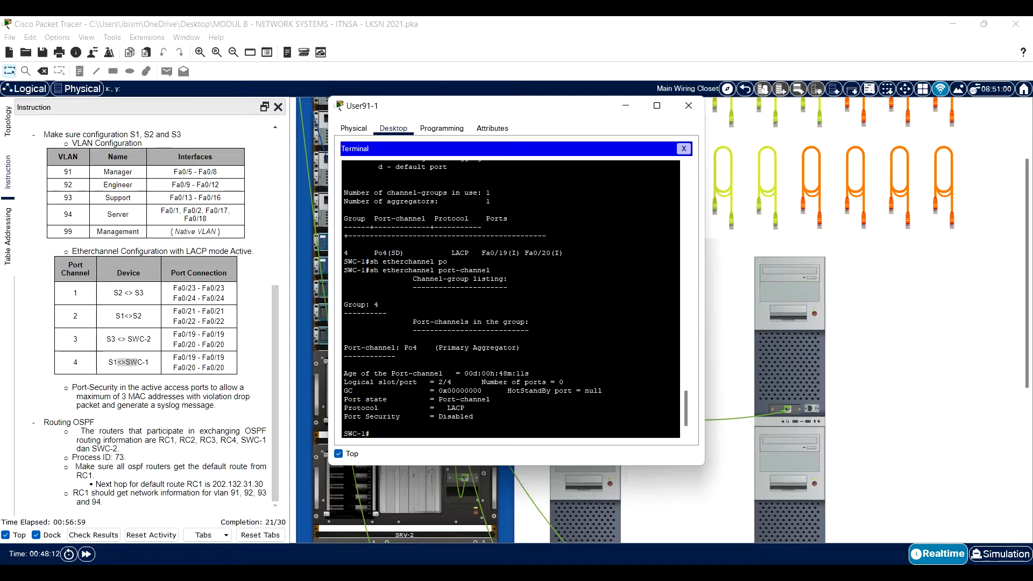
Step: Wait for link changes on SWC-1, and recheck which ports are bundled in Port-channel 4
key(Return)
key(Return)
key(Return)
key(Return)
key(Return)
key(Return)
key(Return)
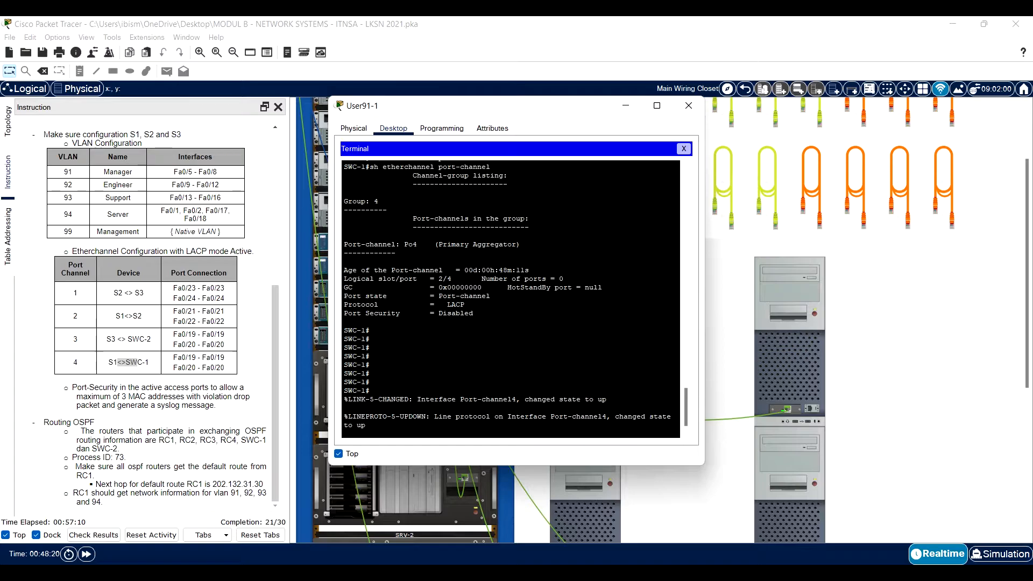
key(Up)
key(Return)
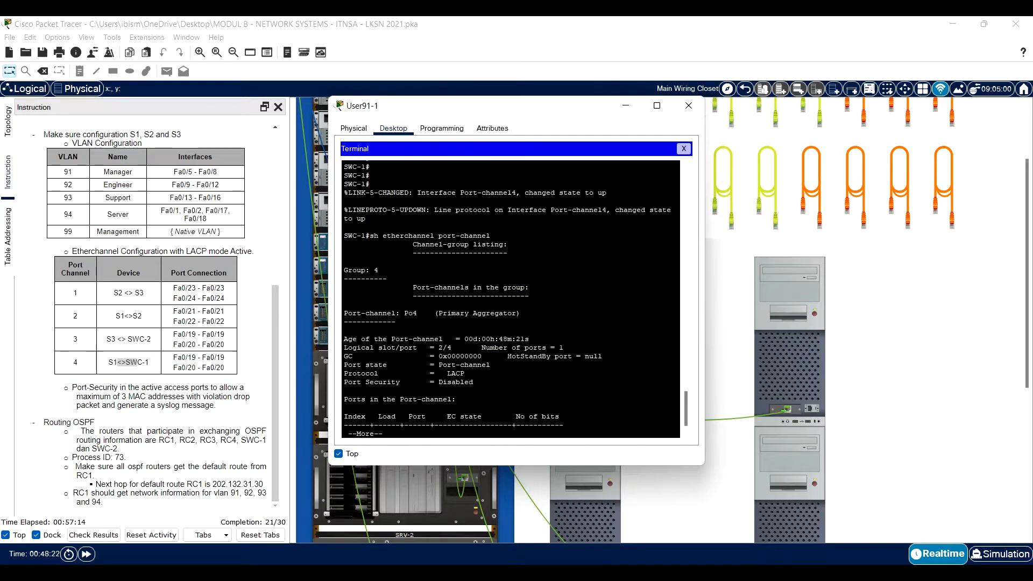
key(space)
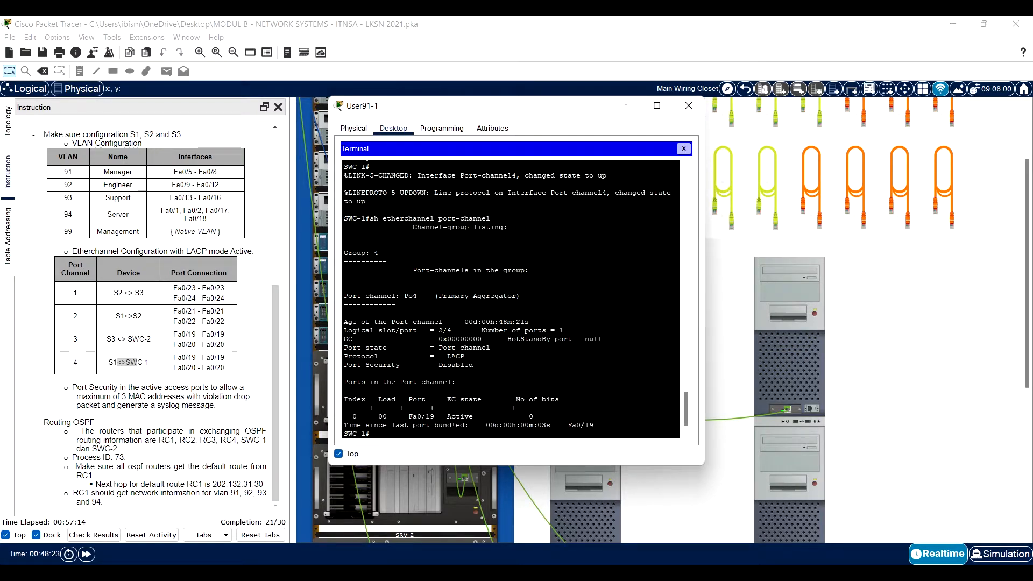
key(Return)
key(Return)
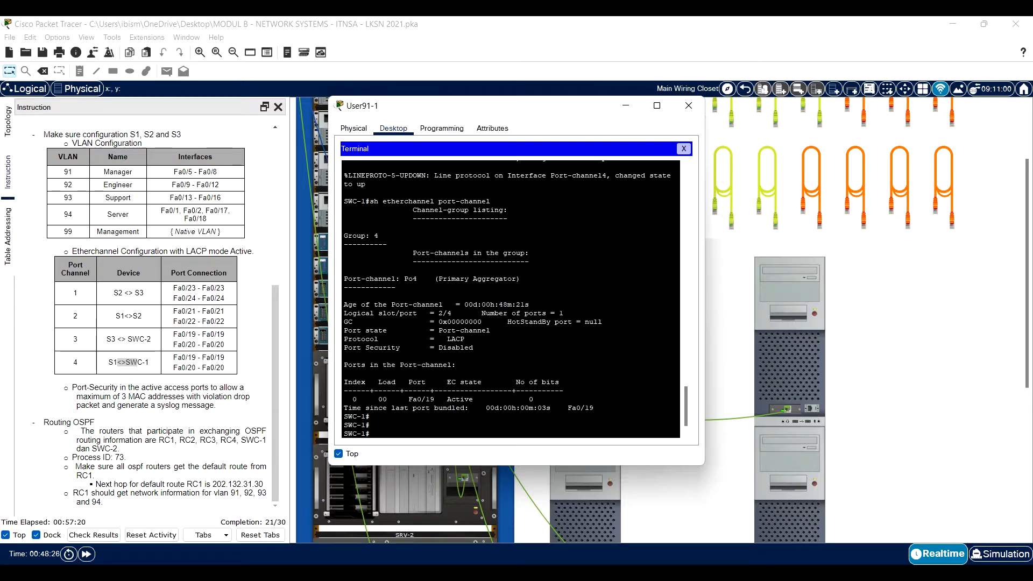
scroll(511, 299, up, 1)
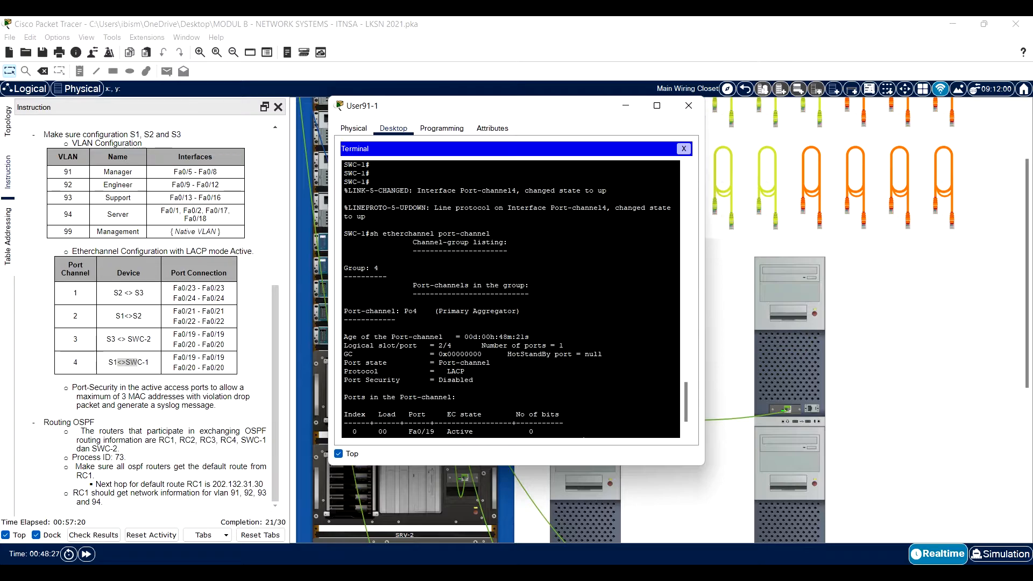
scroll(370, 423, down, 1)
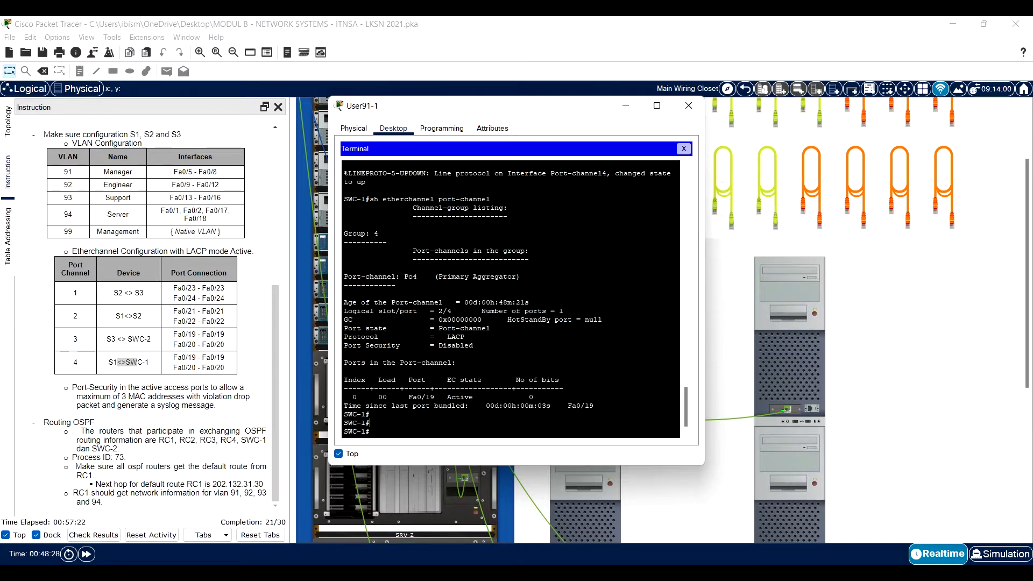
Step: Repeat SWC-1's EtherChannel port-channel check and review the earlier Fa0/19-20 configuration output
key(Up)
key(Return)
key(Return)
key(Return)
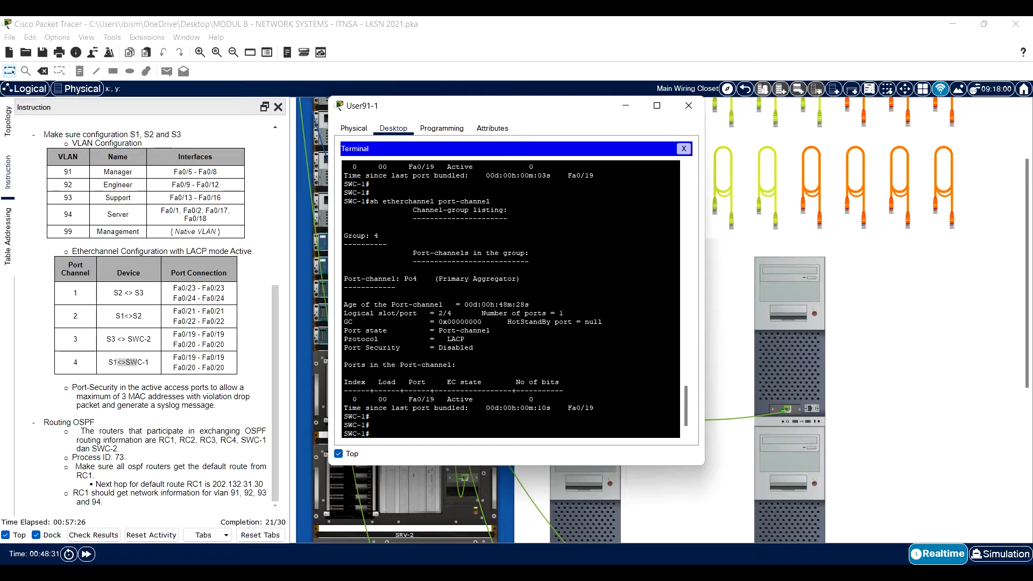
scroll(511, 299, up, 9)
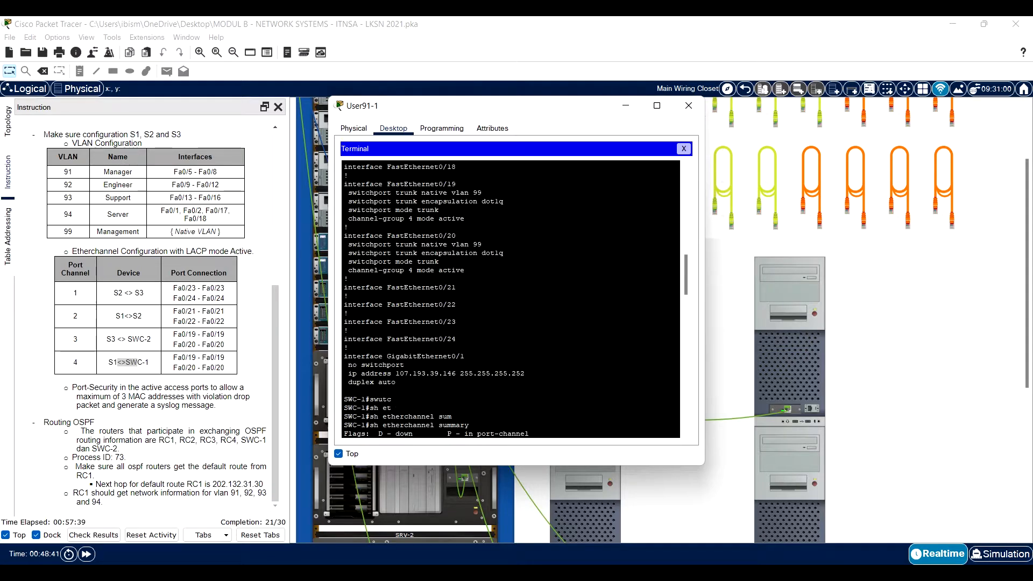
key(Return)
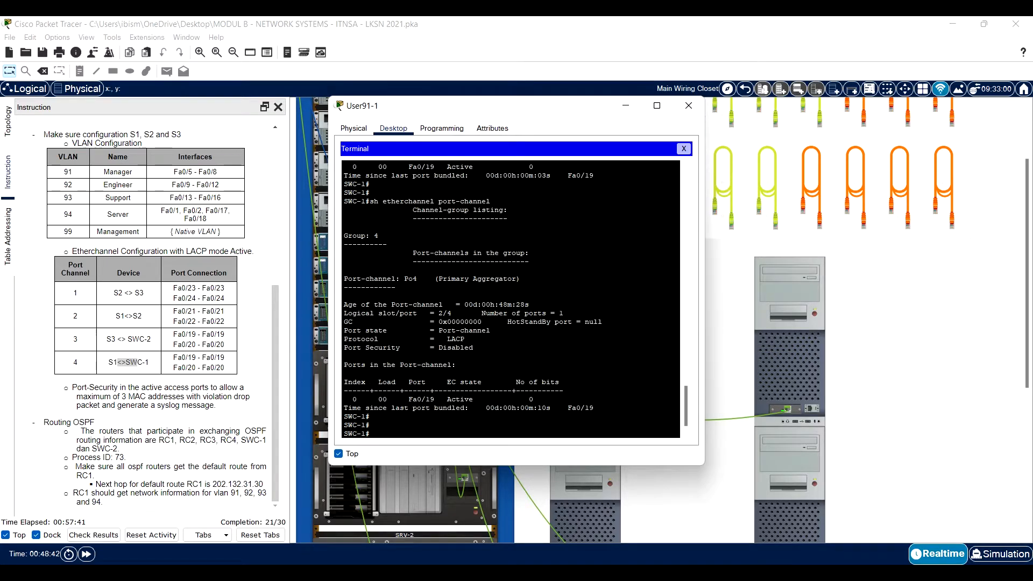
Step: Fast-forward the network simulation time and return to SWC-1's terminal
click(86, 554)
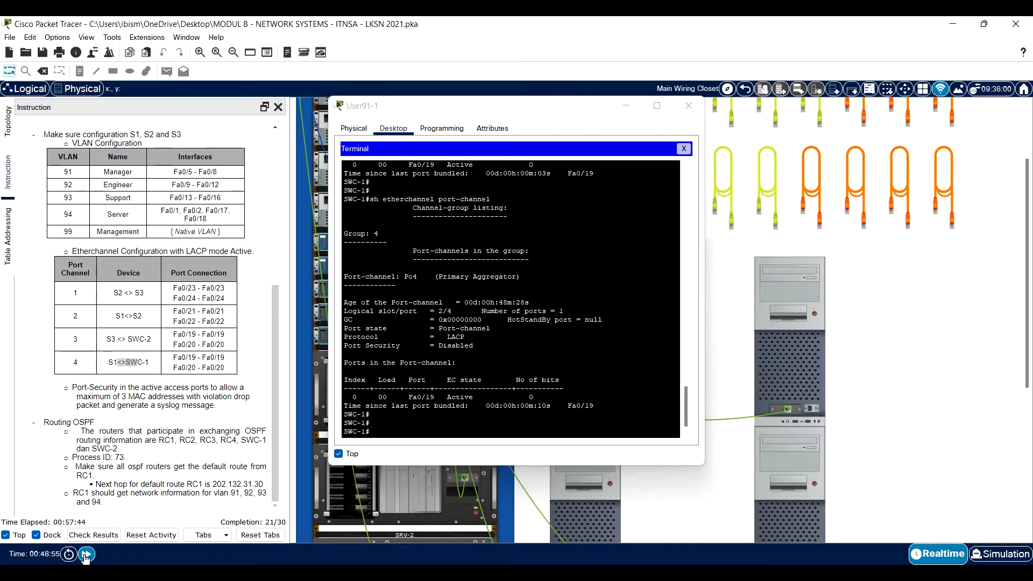
click(502, 404)
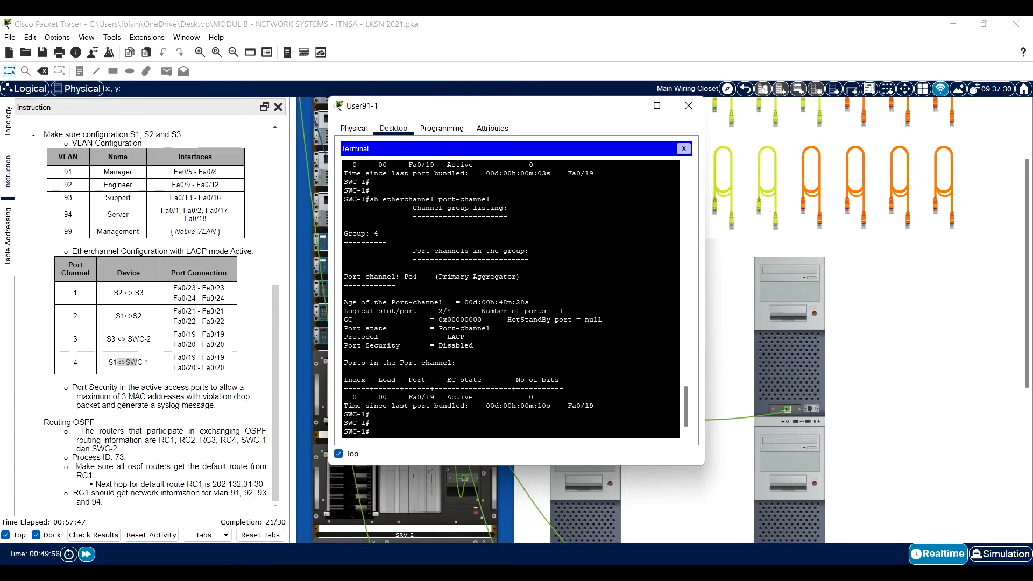
drag(344, 281, 506, 331)
click(480, 422)
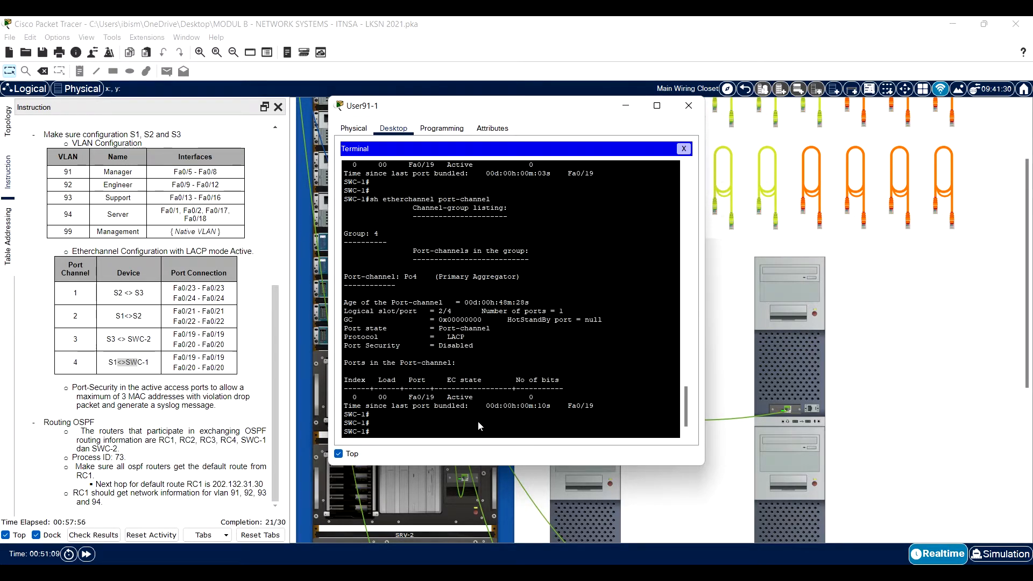
Step: Show SWC-1's EtherChannel port-channel details once more and examine the EC state of Fa0/19 and Fa0/20
key(Return)
key(Return)
key(Up)
key(Return)
key(Return)
key(Return)
key(Return)
key(Return)
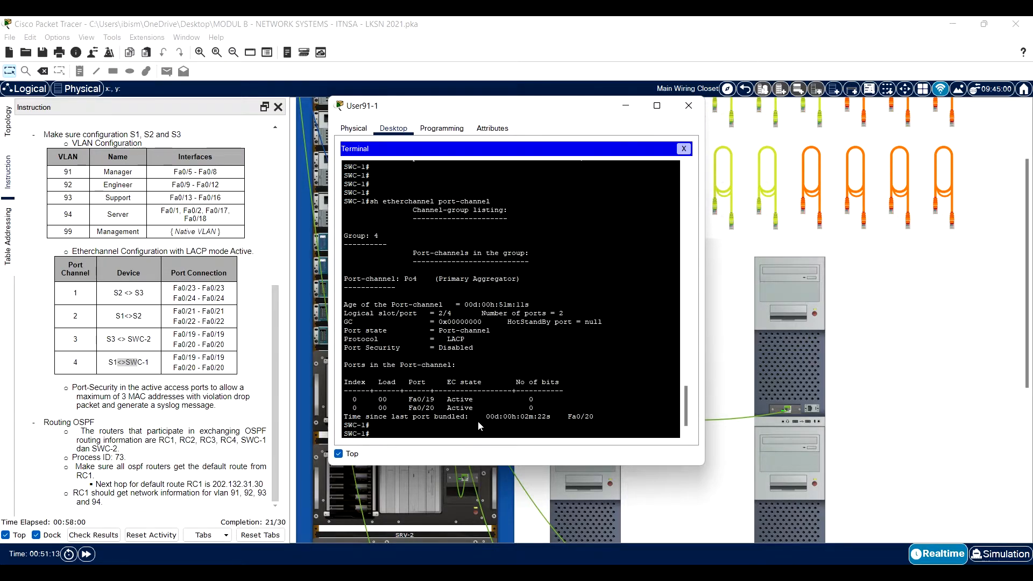
drag(482, 399, 408, 407)
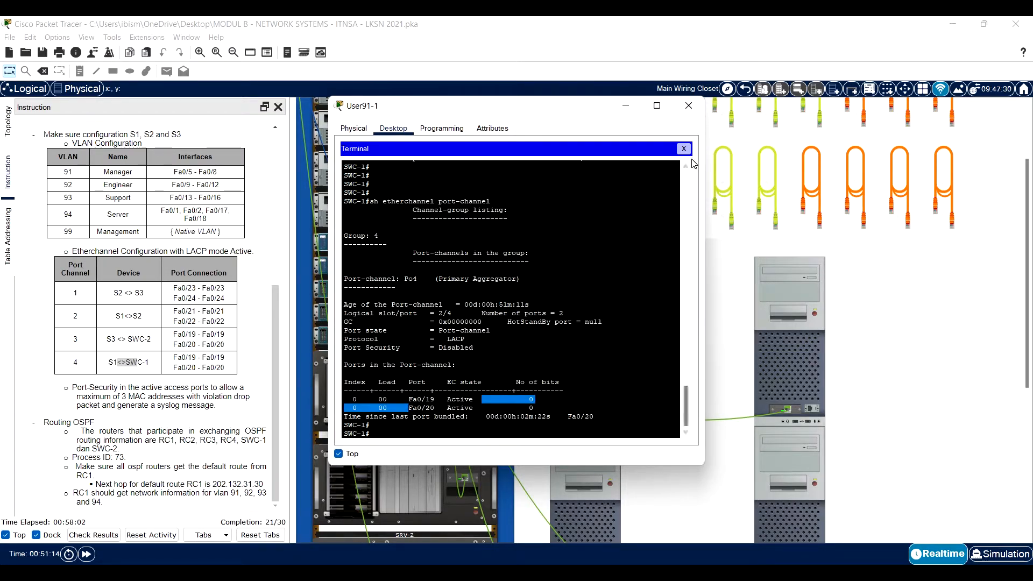
Step: Close the PC's terminal window and check the activity results by assessment item
click(678, 106)
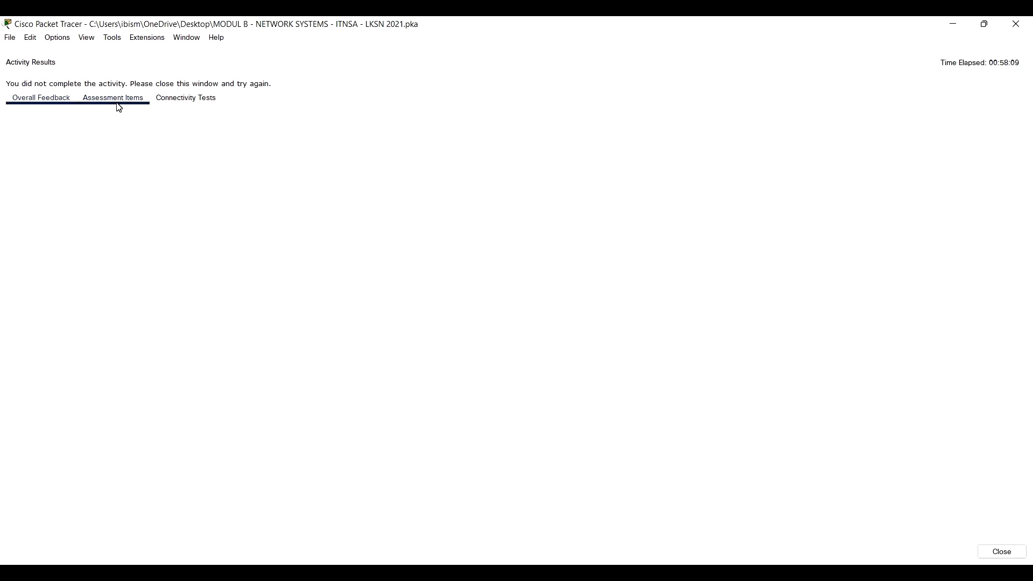
click(114, 98)
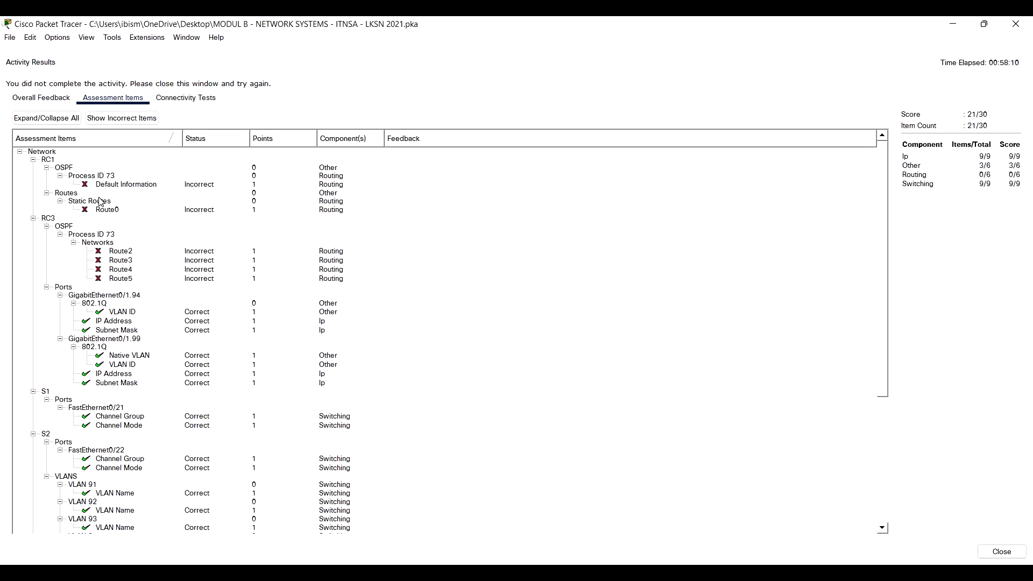
Step: Review the activity's assessment items for incorrect entries on the routers and switches, then close the results
scroll(86, 318, down, 4)
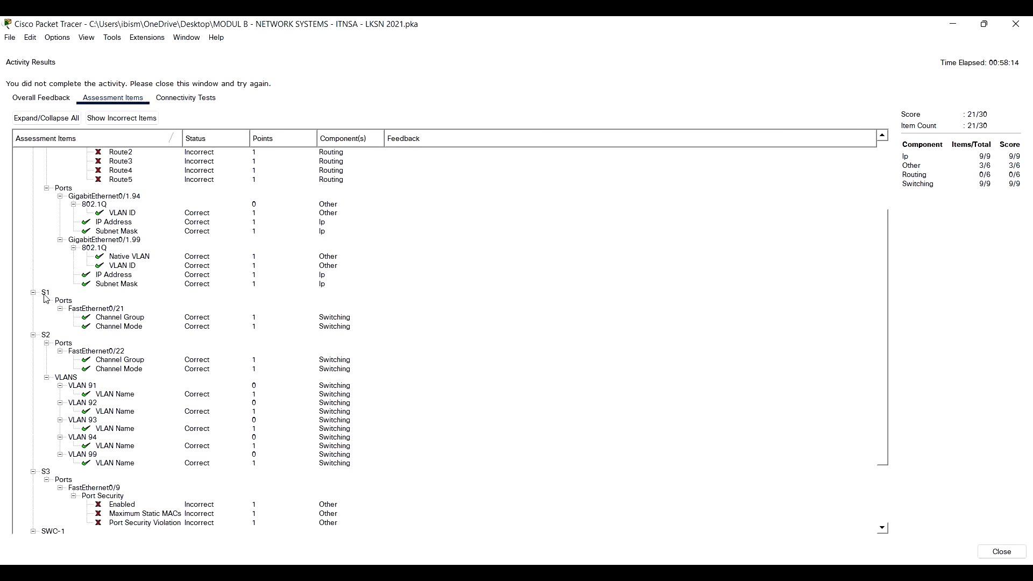
scroll(70, 344, down, 2)
scroll(70, 346, up, 2)
click(1000, 553)
Step: Read the port-security requirement for active access ports in the instructions and check the addressing table
scroll(114, 301, down, 1)
scroll(114, 301, down, 5)
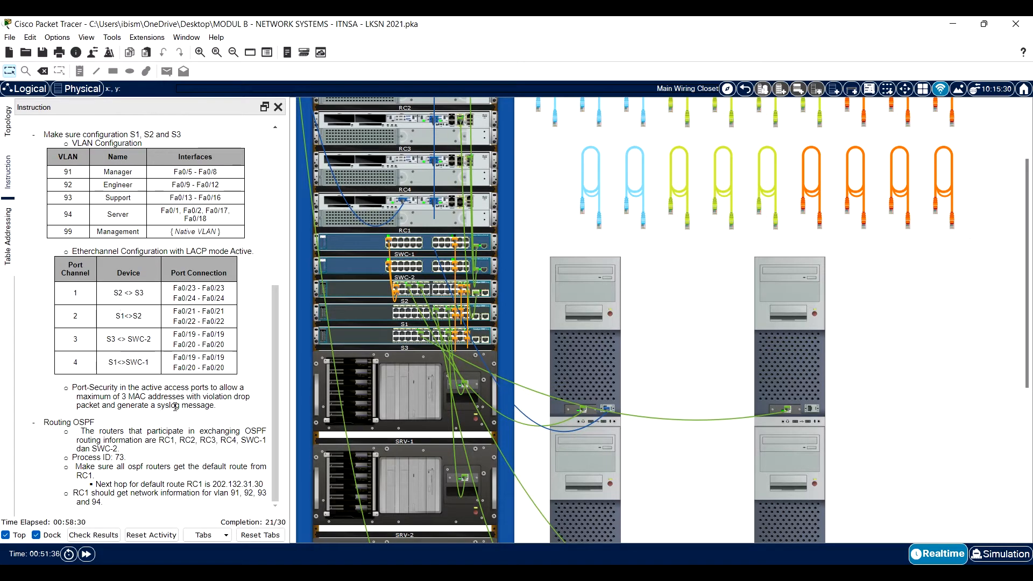
drag(217, 407, 69, 383)
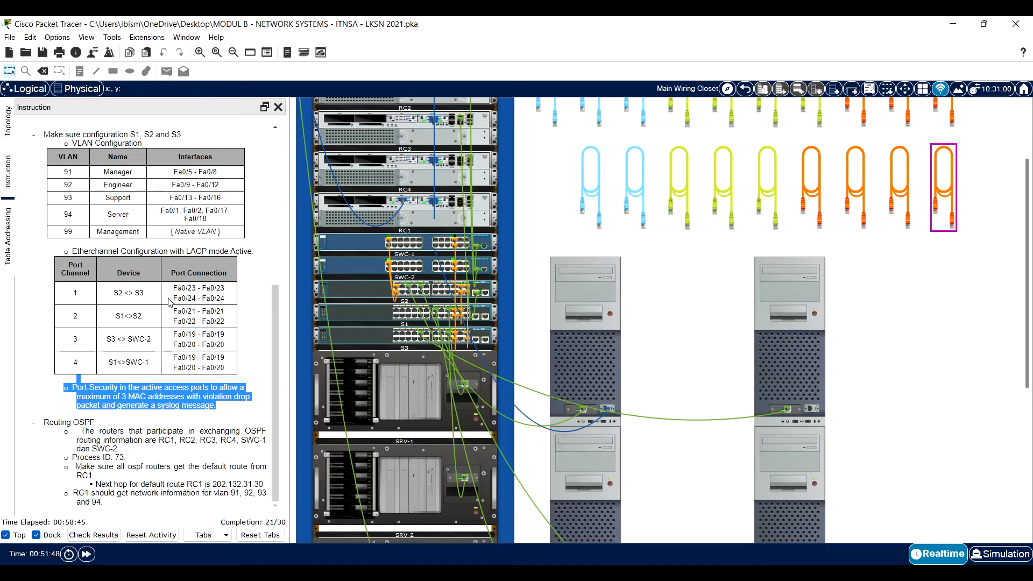
click(9, 244)
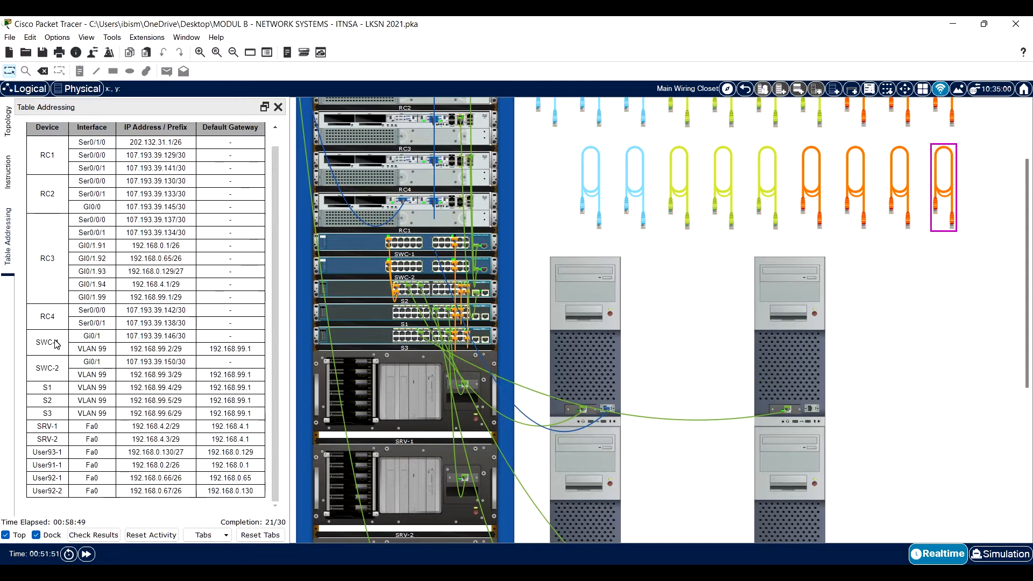
click(11, 169)
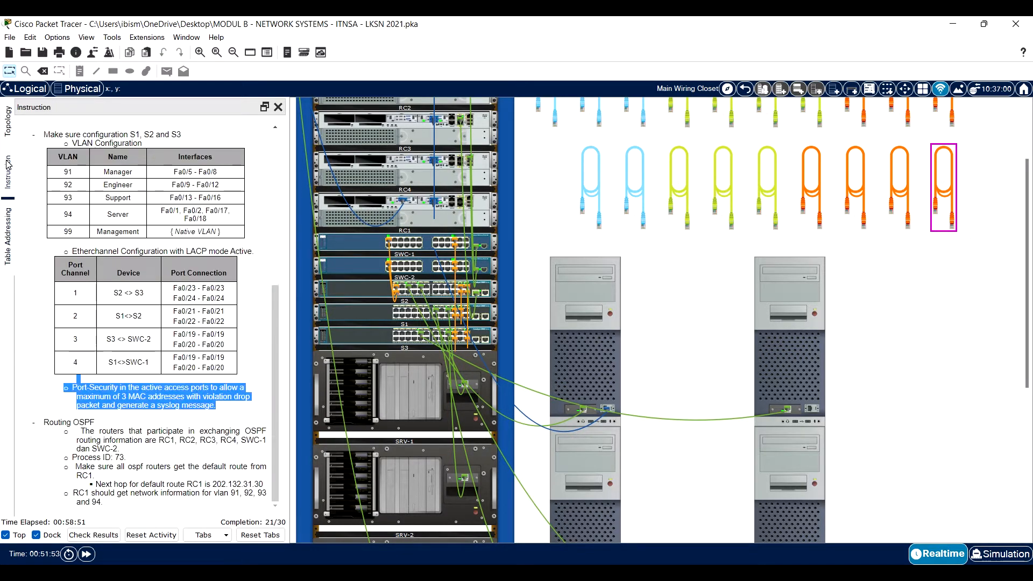
Step: Examine the topology diagram for the access ports that connect end devices to S1 and S2
click(8, 120)
scroll(154, 401, down, 1)
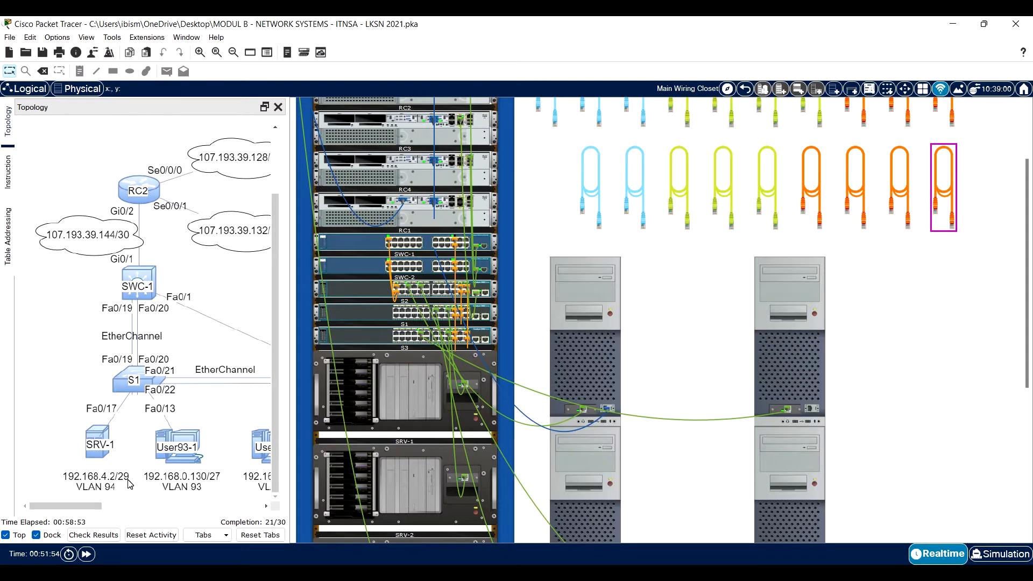
click(116, 506)
mouse_move(118, 504)
mouse_down()
mouse_move(75, 505)
mouse_move(223, 508)
mouse_move(100, 508)
mouse_up()
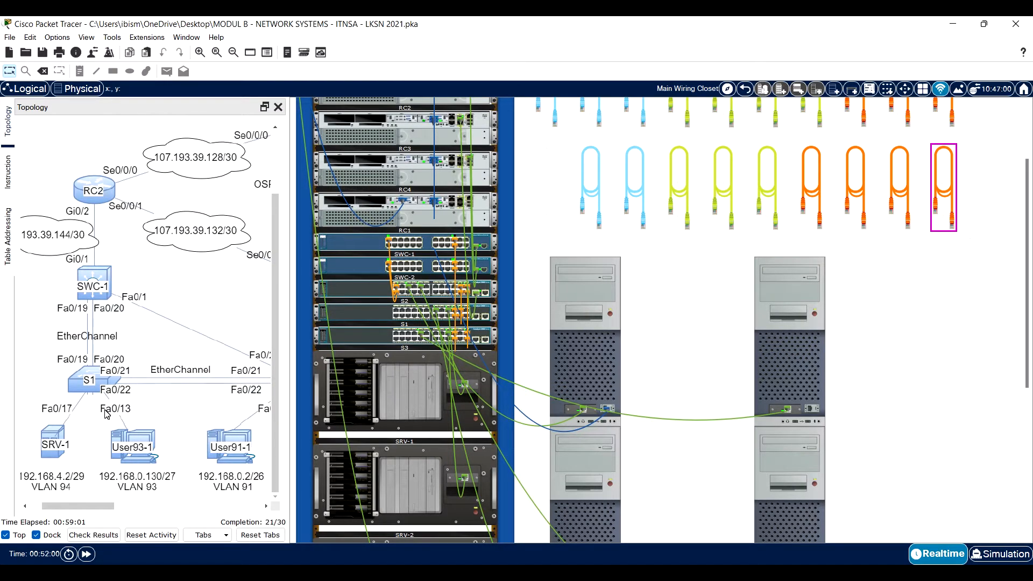
drag(110, 508, 89, 417)
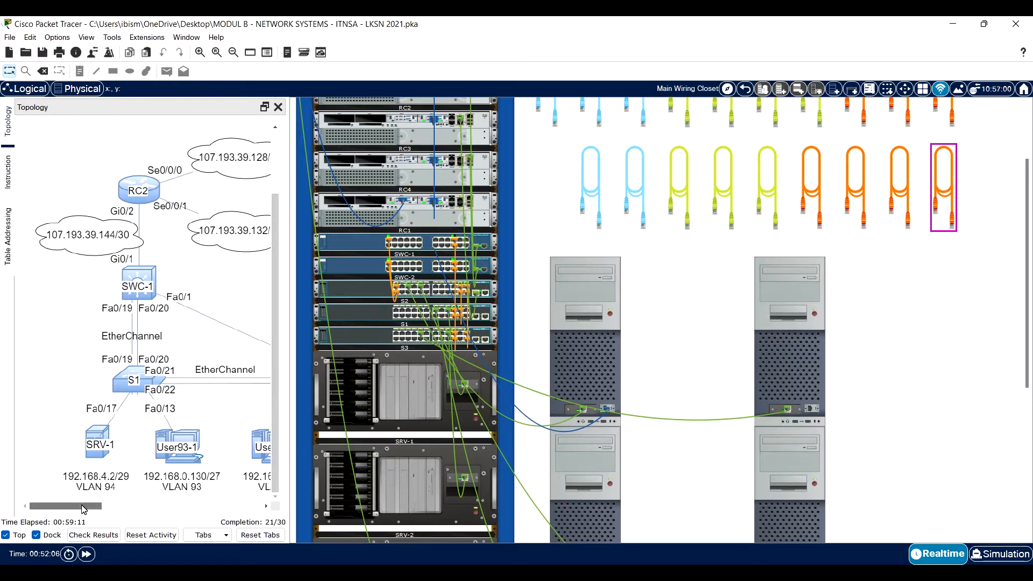
drag(81, 506, 139, 506)
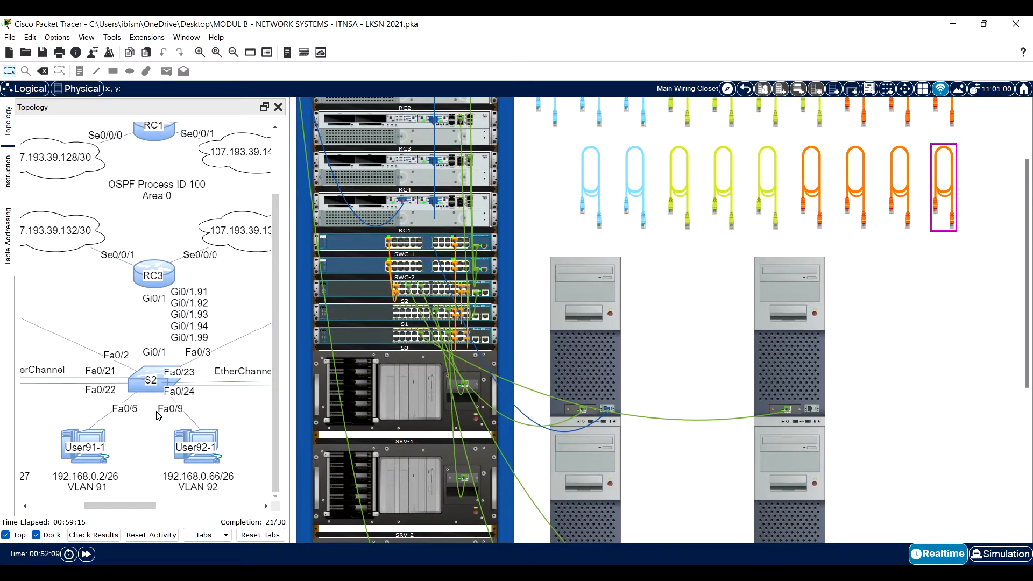
Step: Move the console cable from the rear console port of SWC-1 to that of S2
right_click(370, 249)
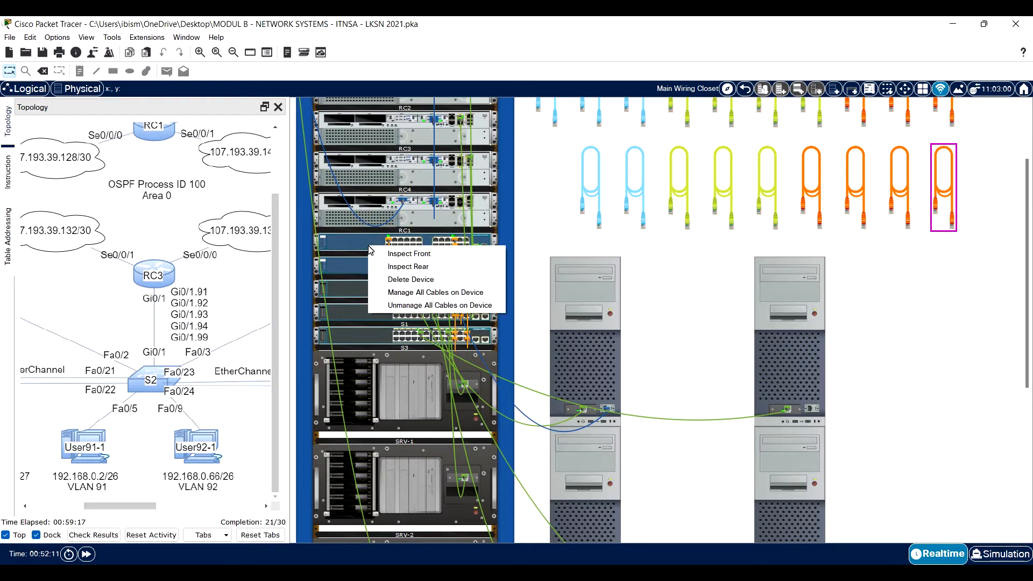
click(385, 266)
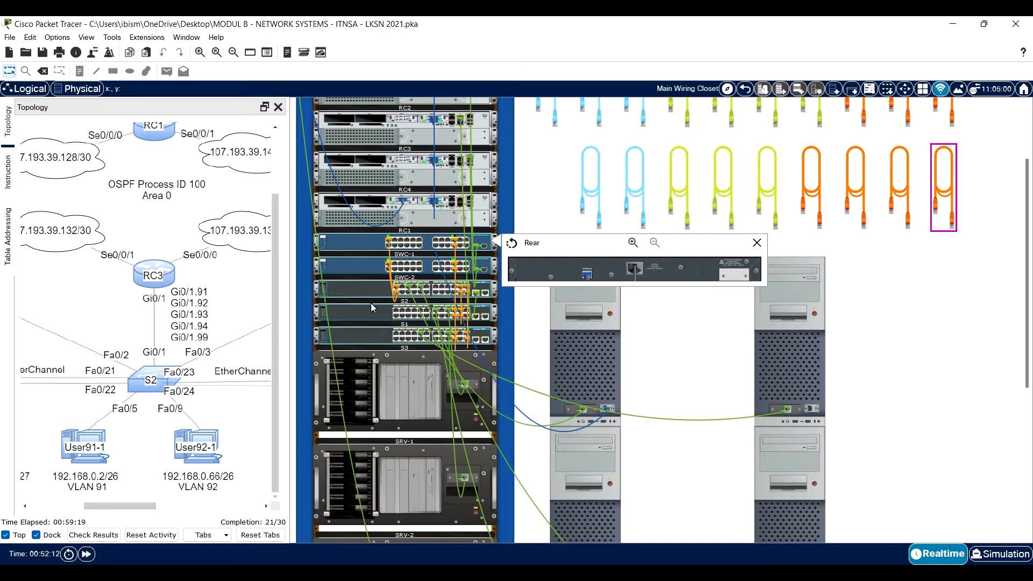
right_click(371, 303)
click(413, 313)
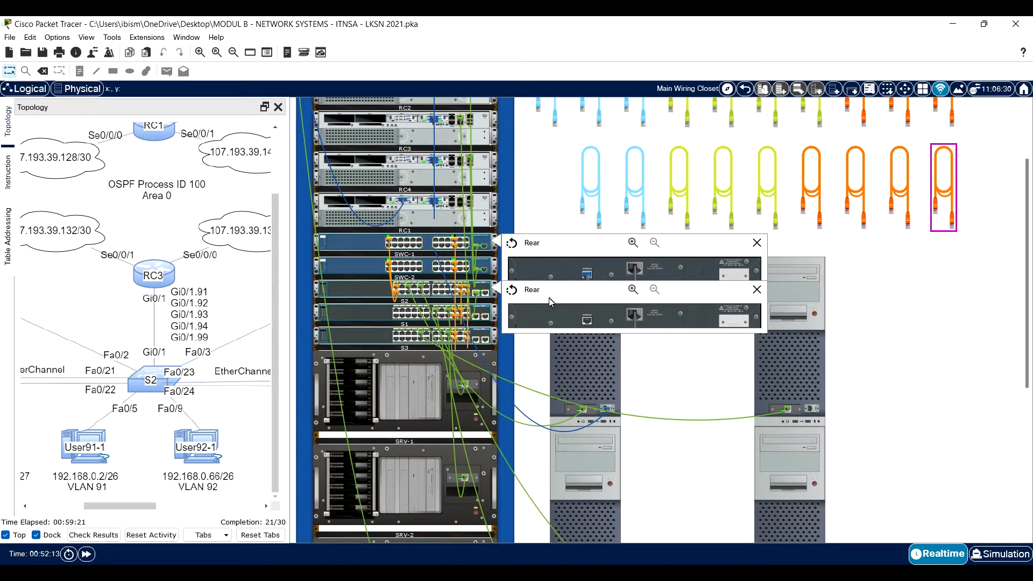
click(601, 335)
click(688, 112)
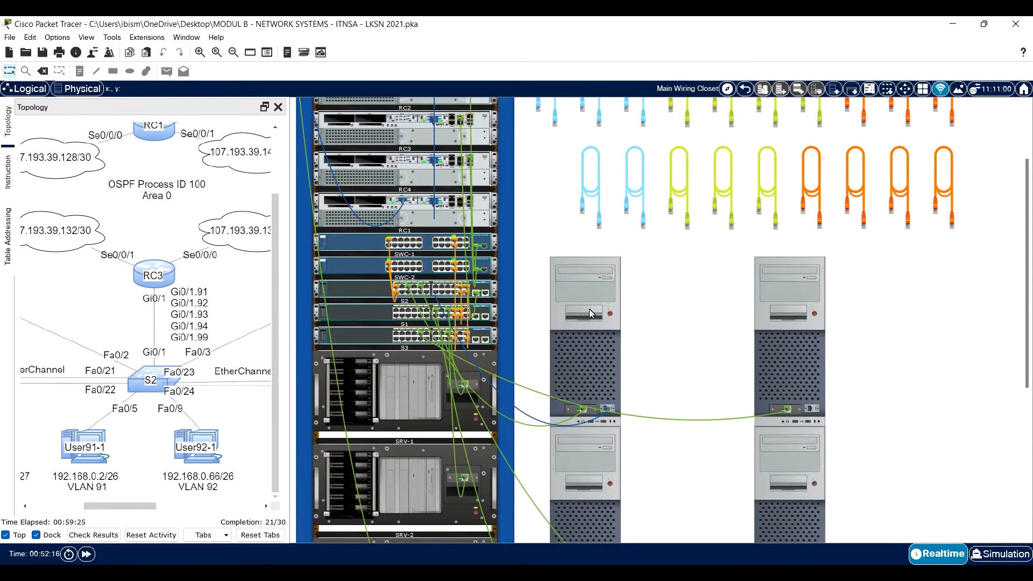
Step: Open a terminal session from User91-1 to S2 and display the running configuration of its FastEthernet interfaces
click(592, 333)
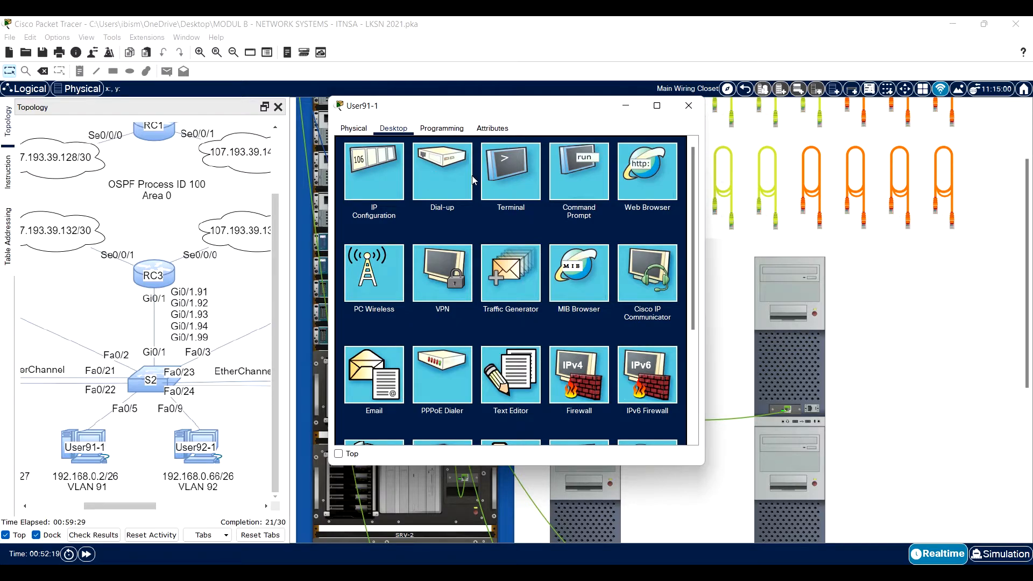
click(524, 170)
click(661, 255)
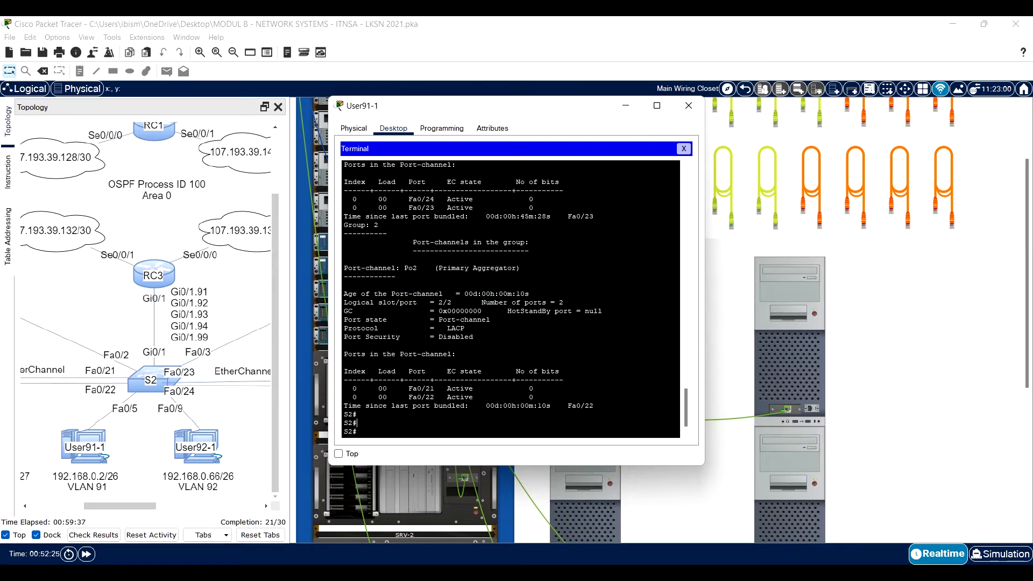
text(sh run)
key(Return)
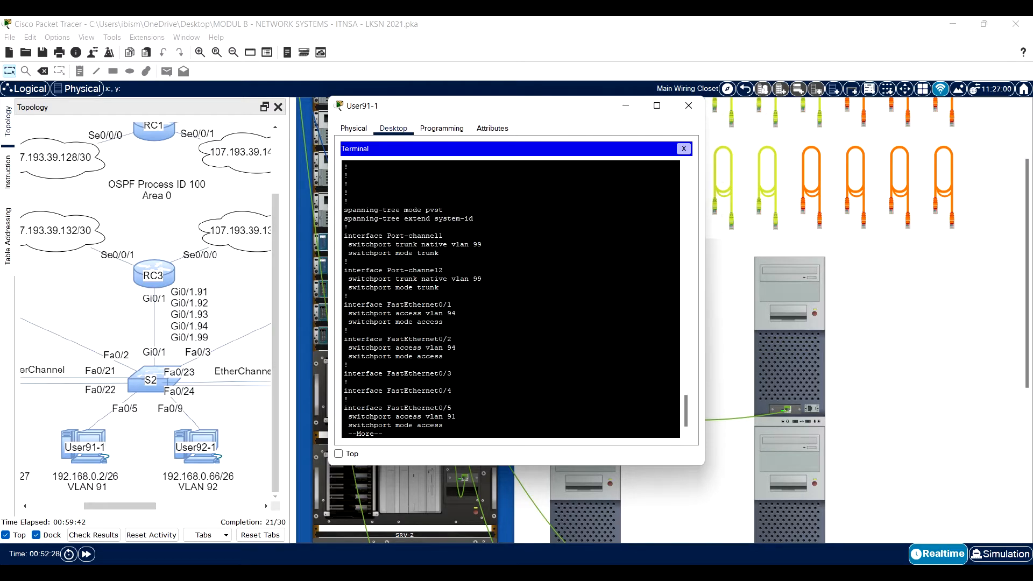
key(space)
key(space)
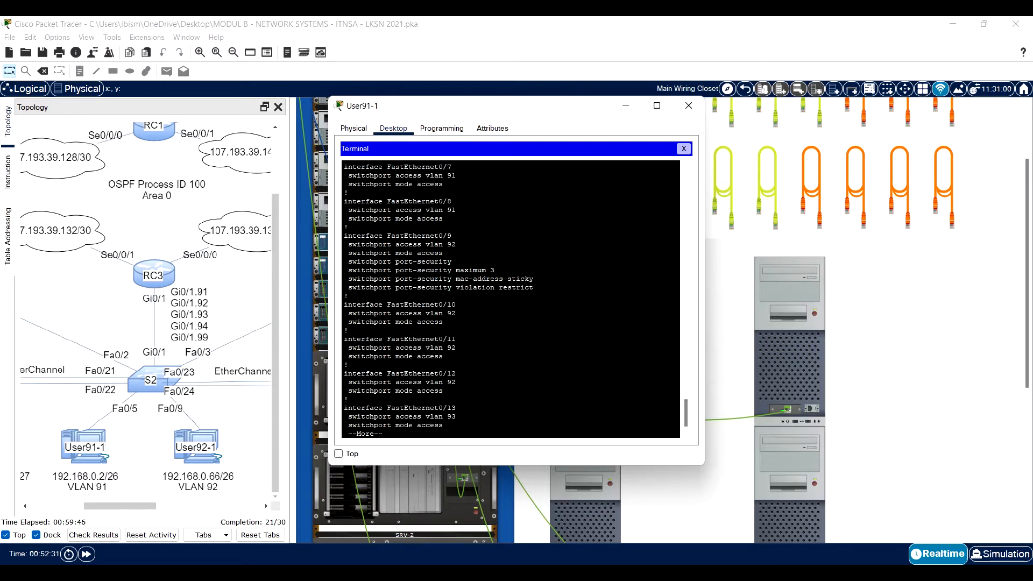
scroll(511, 298, up, 5)
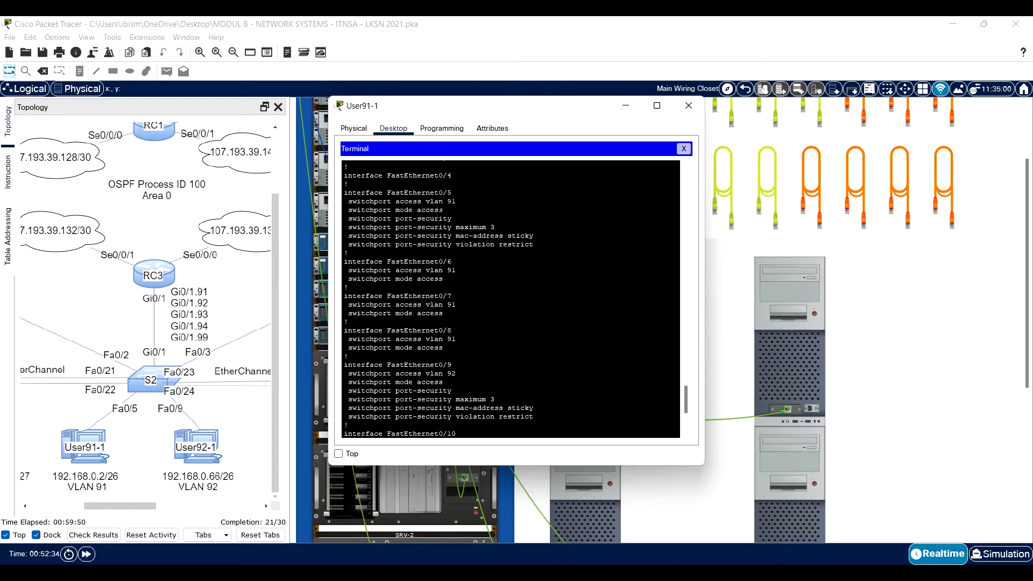
Step: Compare the port-security lines on S2's FastEthernet0/5 and FastEthernet0/9 with the instruction text, keeping the terminal window on top
click(12, 165)
click(603, 340)
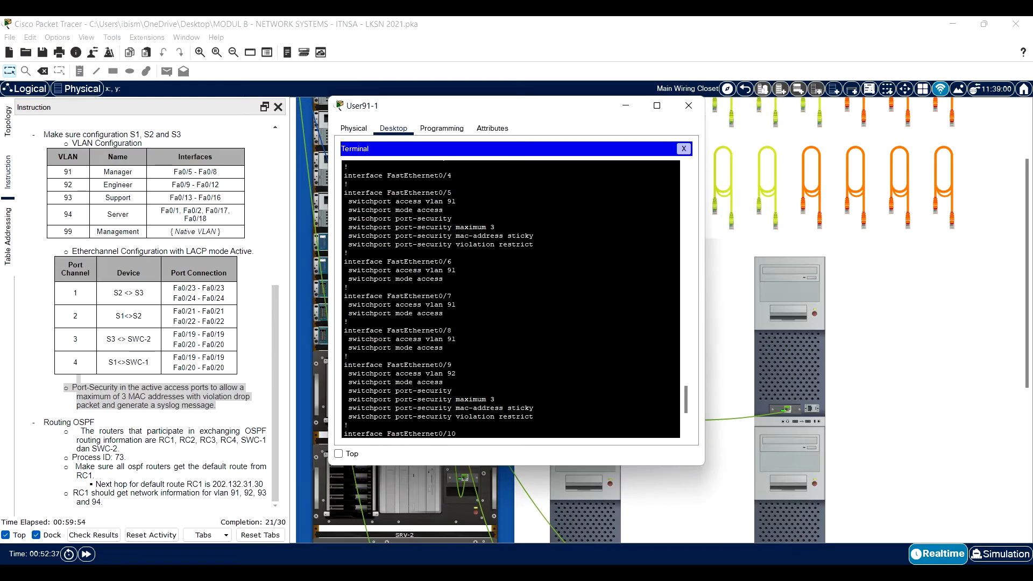
click(338, 453)
click(204, 417)
double_click(124, 396)
drag(141, 397, 139, 397)
drag(494, 227, 348, 219)
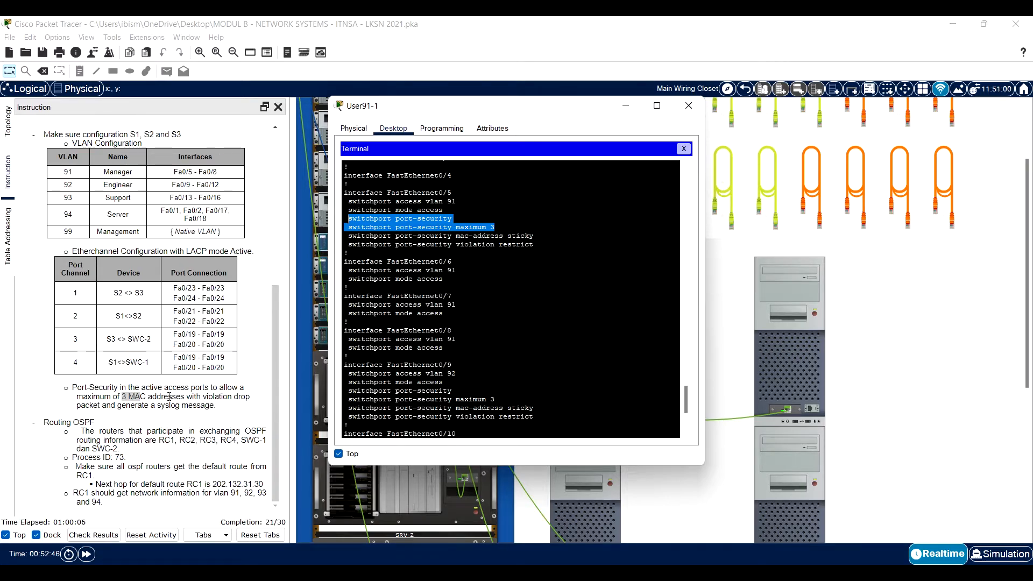
click(211, 399)
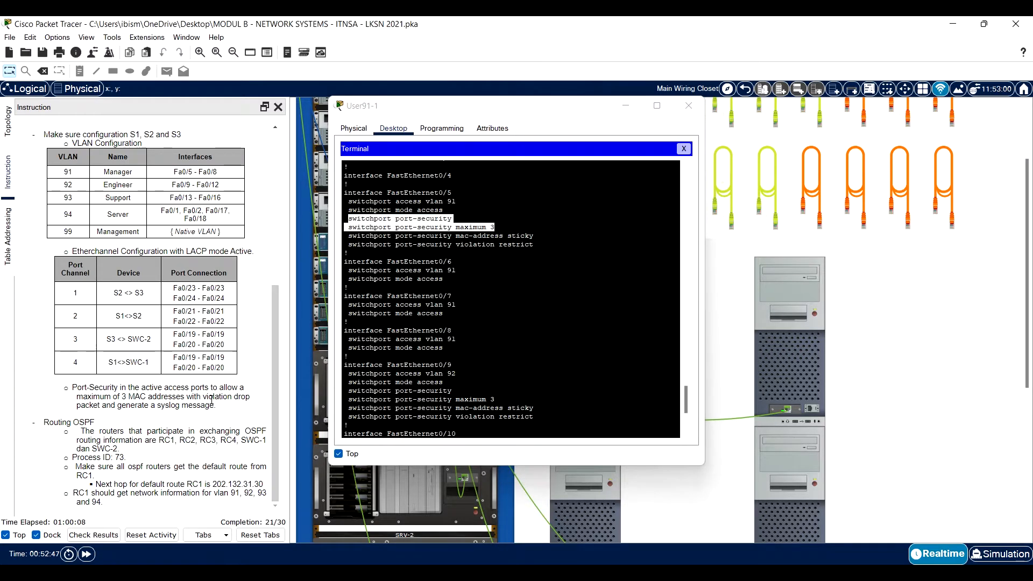
drag(537, 245, 349, 223)
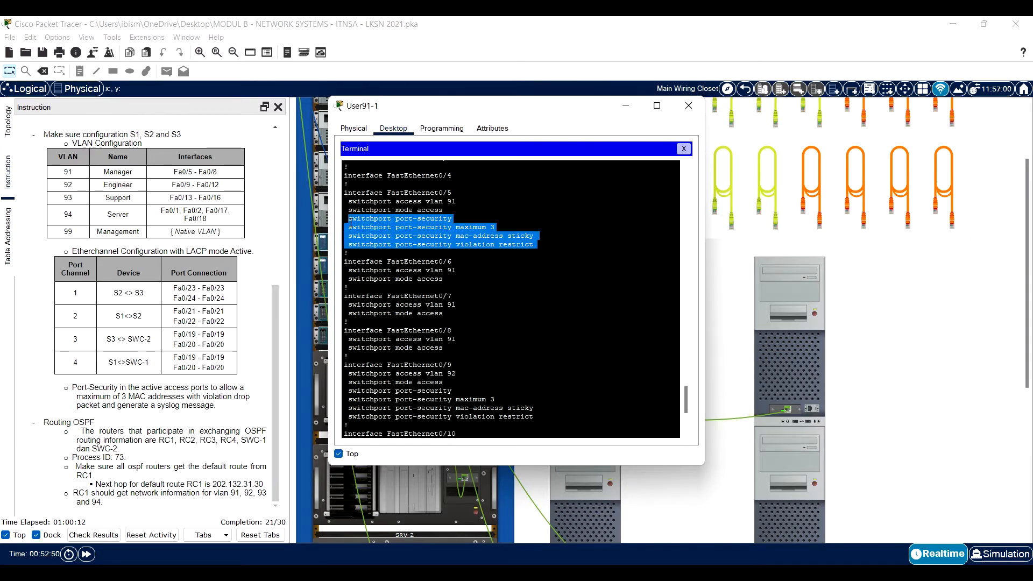
scroll(350, 223, down, 3)
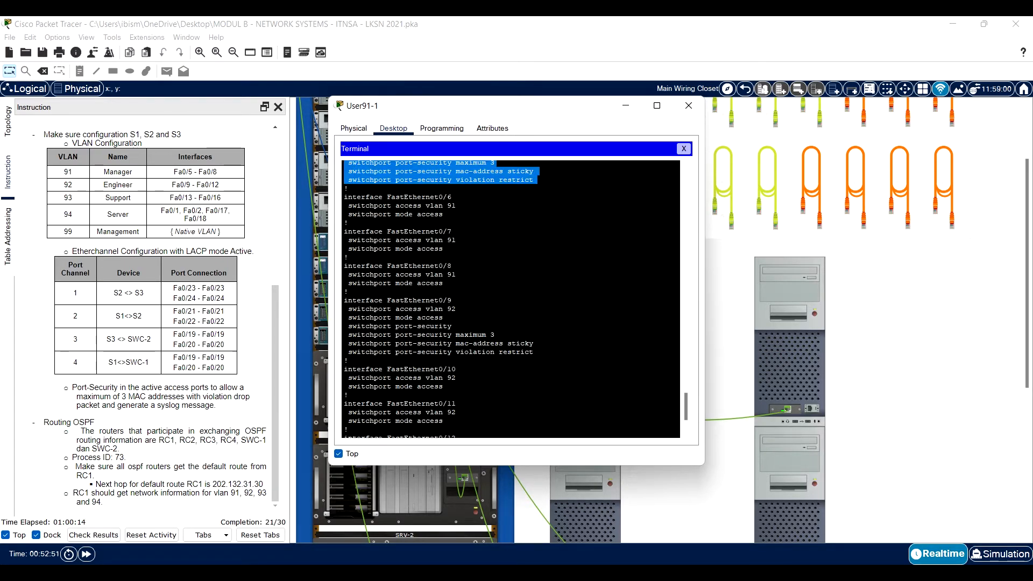
scroll(349, 222, up, 1)
drag(537, 384, 353, 358)
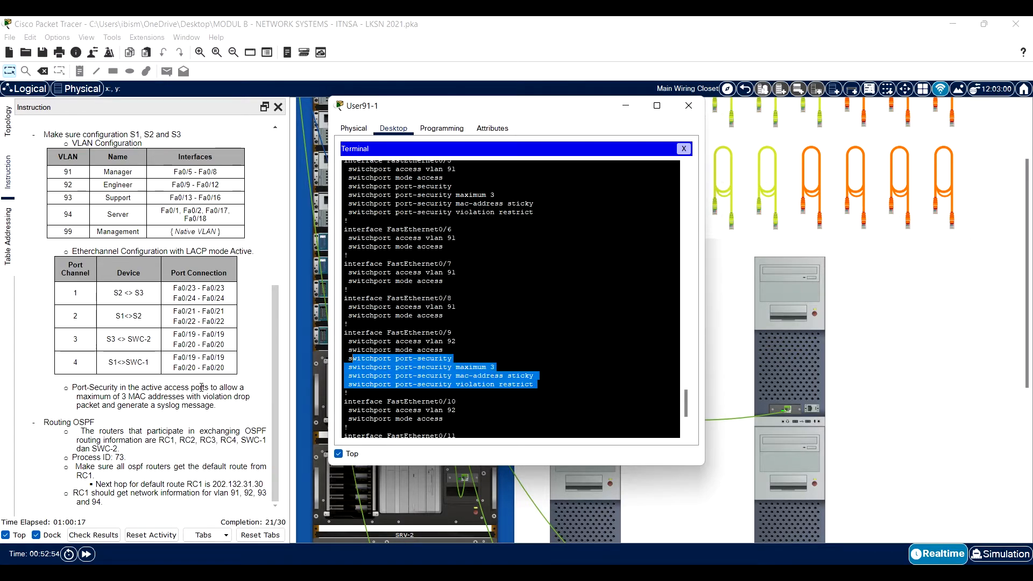
Step: Close the User91-1 window and move the console cable from the rear of S2 to the rear console port of S1
click(689, 105)
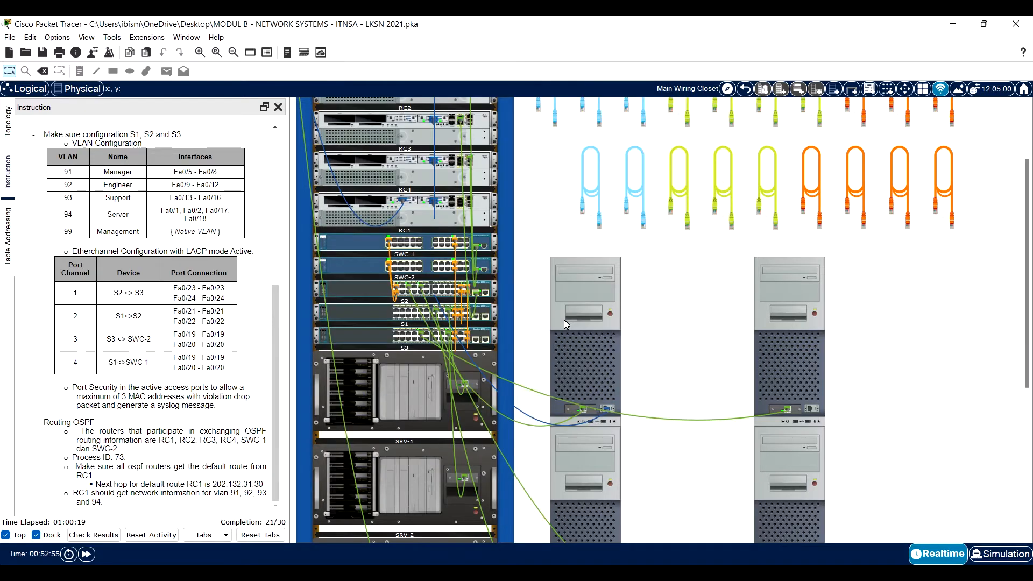
right_click(372, 291)
click(391, 311)
right_click(375, 314)
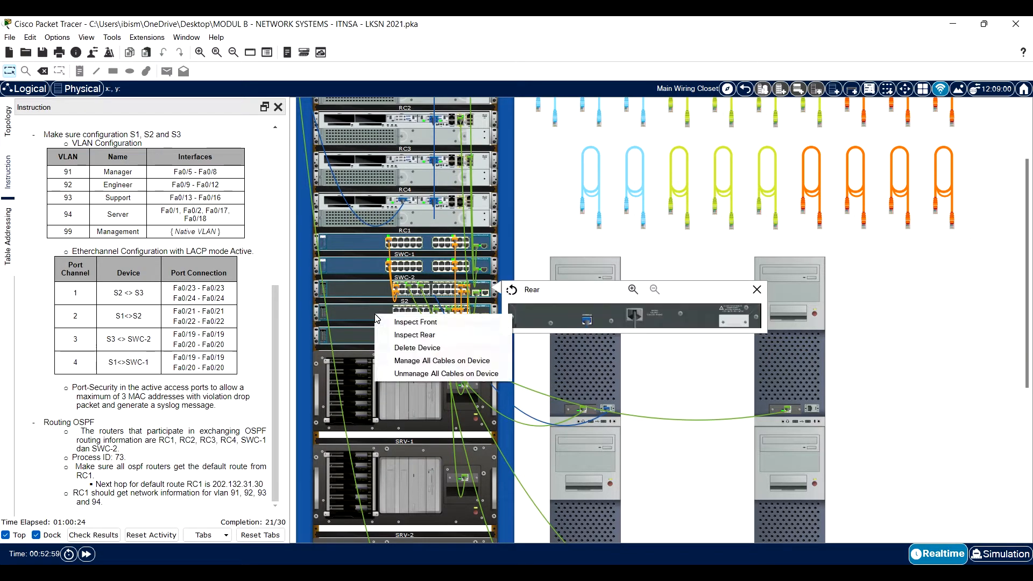
click(414, 335)
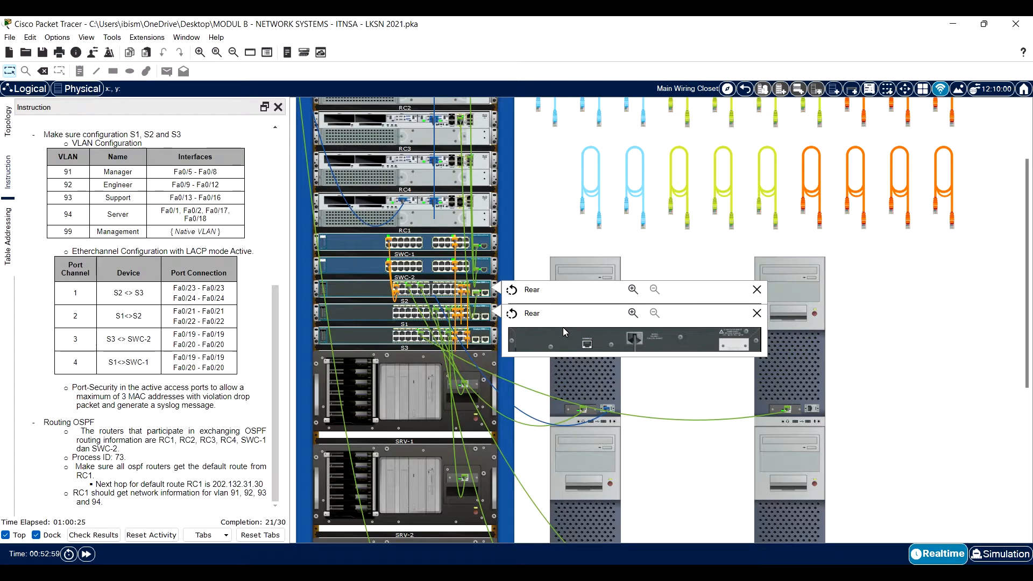
click(586, 296)
drag(587, 321, 588, 344)
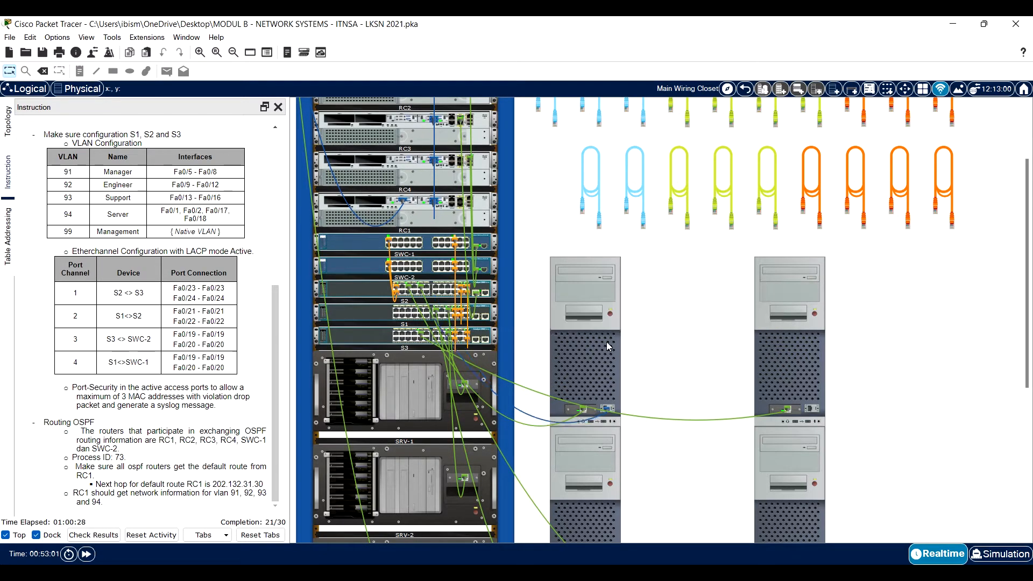
Step: Open a terminal session from User91-1 to S1 and display its running configuration
click(608, 346)
click(527, 204)
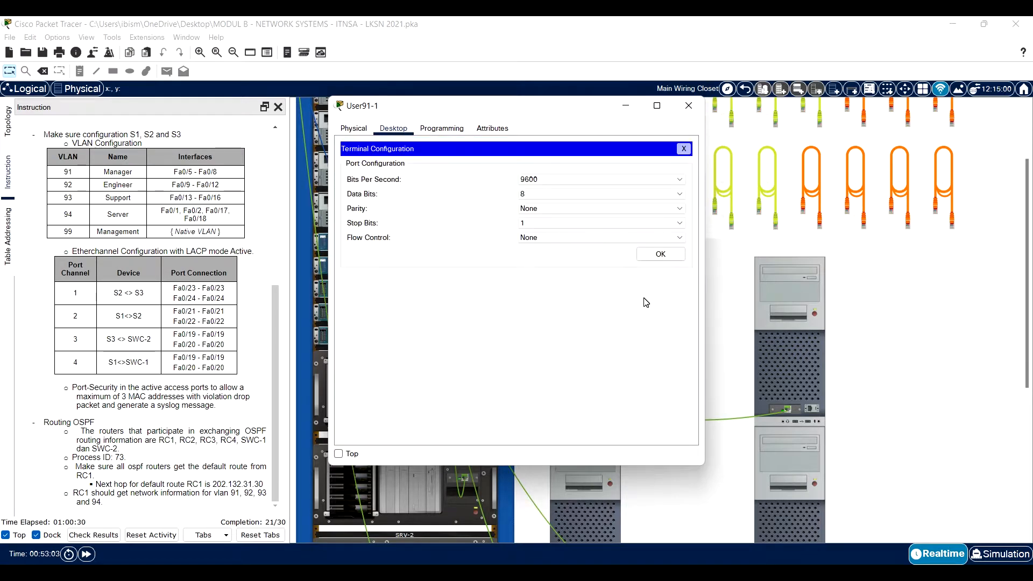
click(661, 255)
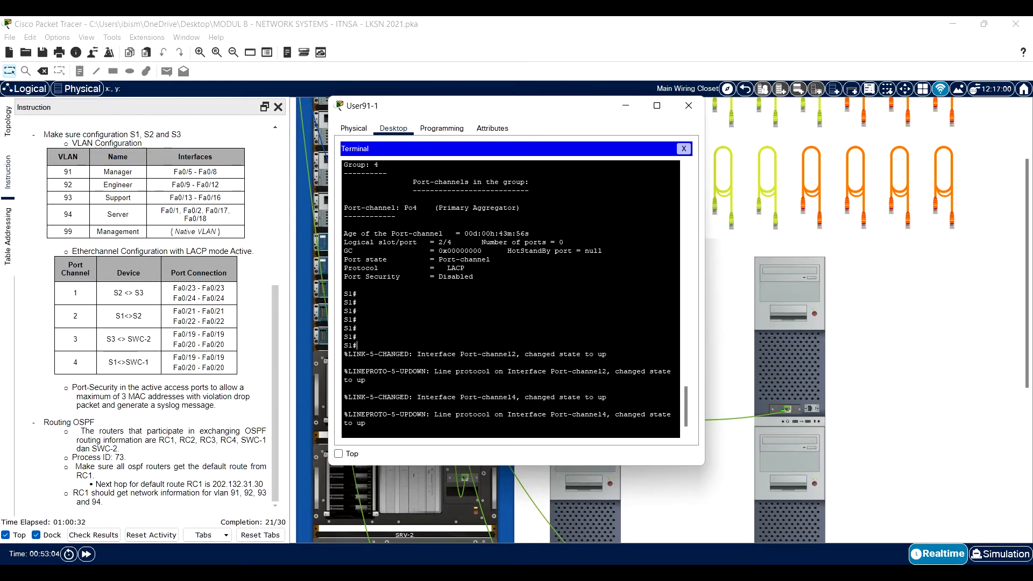
key(Return)
text(sh run)
key(Return)
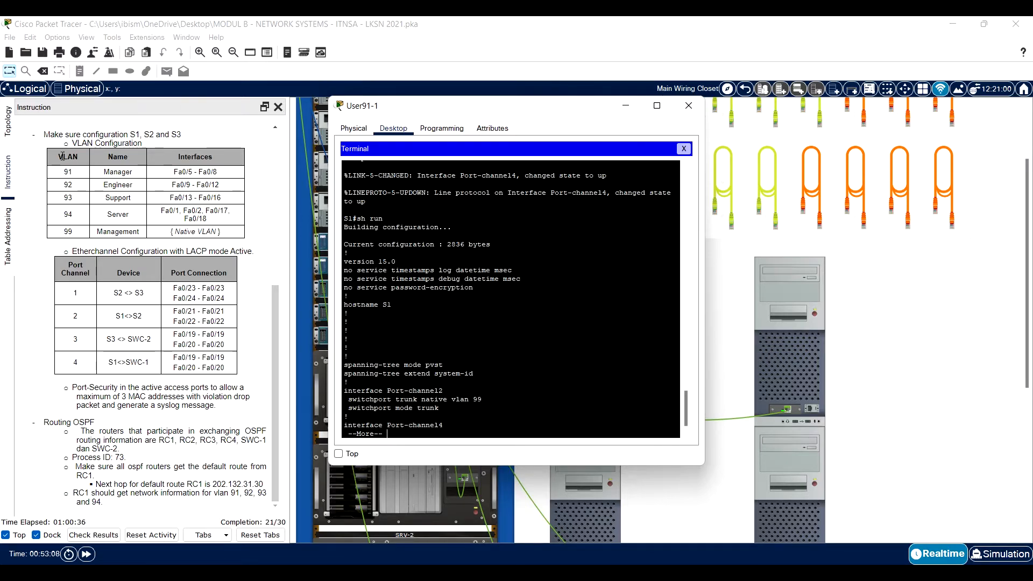
Step: Check the topology diagram for the S1 ports that connect to SRV-1 and User93-1
click(13, 160)
click(8, 122)
drag(145, 508, 56, 503)
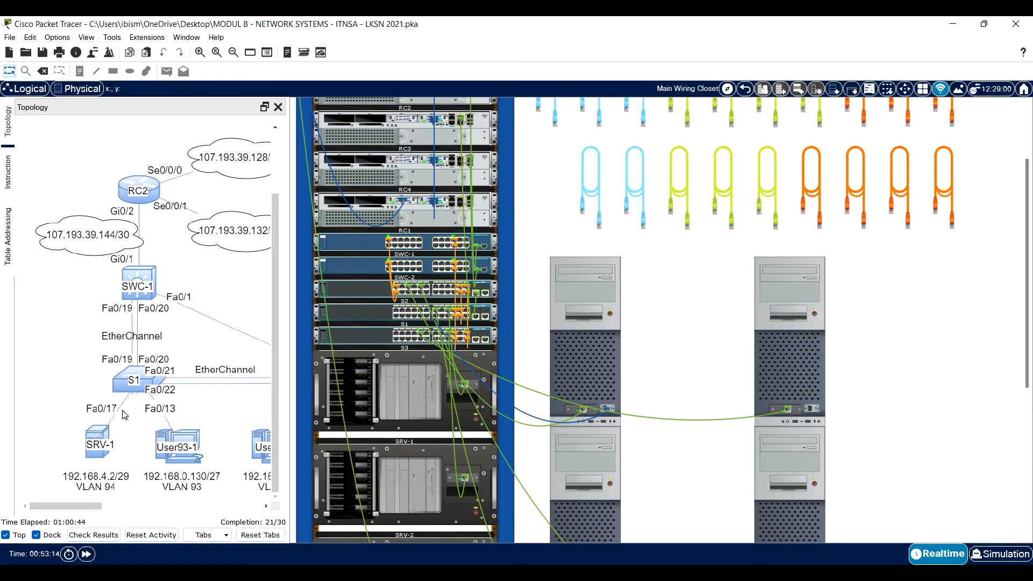
Step: Bring back the User91-1 terminal, keep its window on top, and page through S1's running configuration to the FastEthernet0/13 section
click(602, 354)
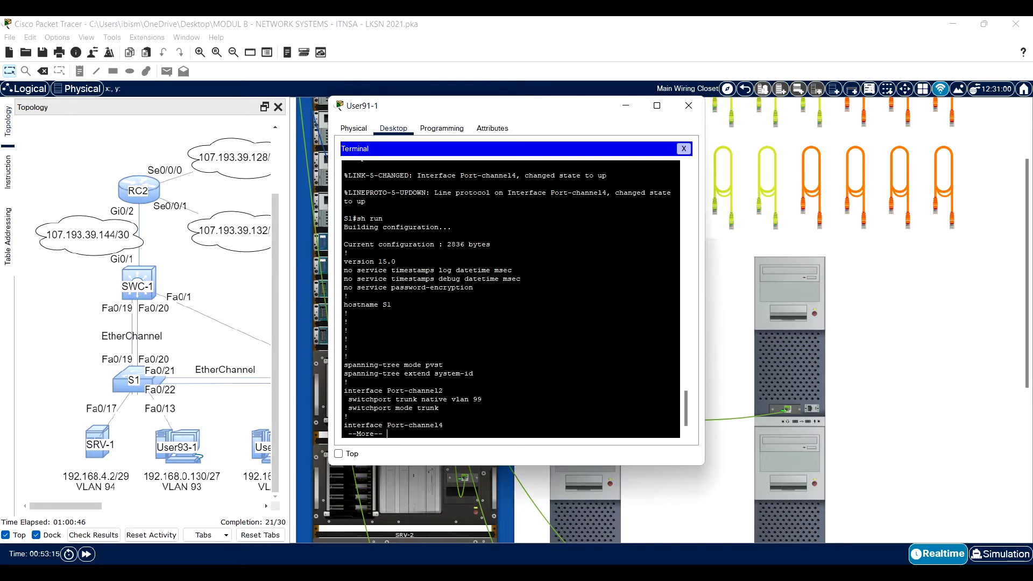
click(338, 453)
key(Return)
key(Return)
key(Return)
key(Return)
key(Return)
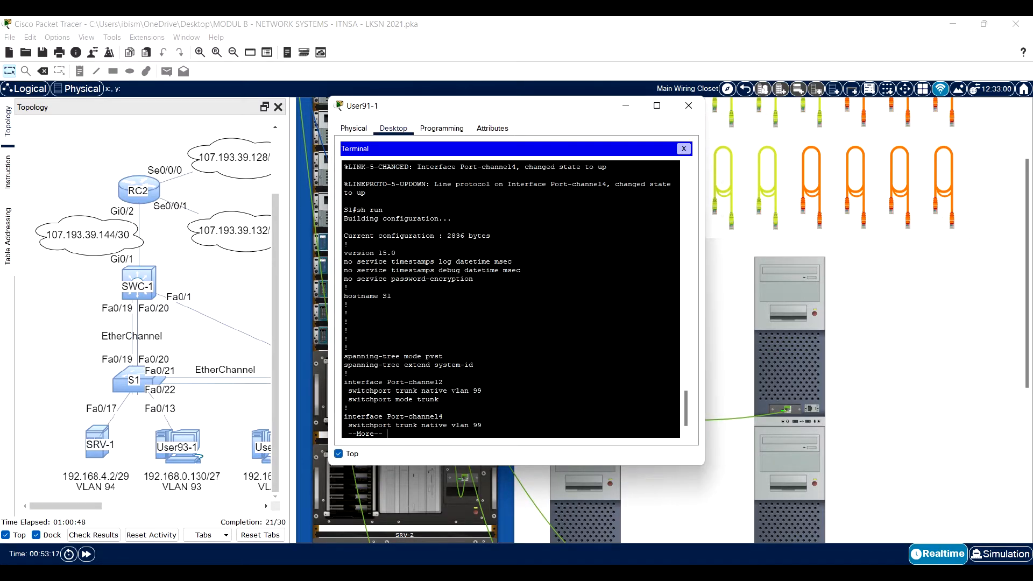
key(Return)
key(Return)
key(Return)
key(Return)
key(Return)
key(Return)
key(Return)
key(Return)
key(Return)
key(Return)
key(Return)
key(Return)
key(Return)
key(Return)
key(Return)
key(Return)
key(Return)
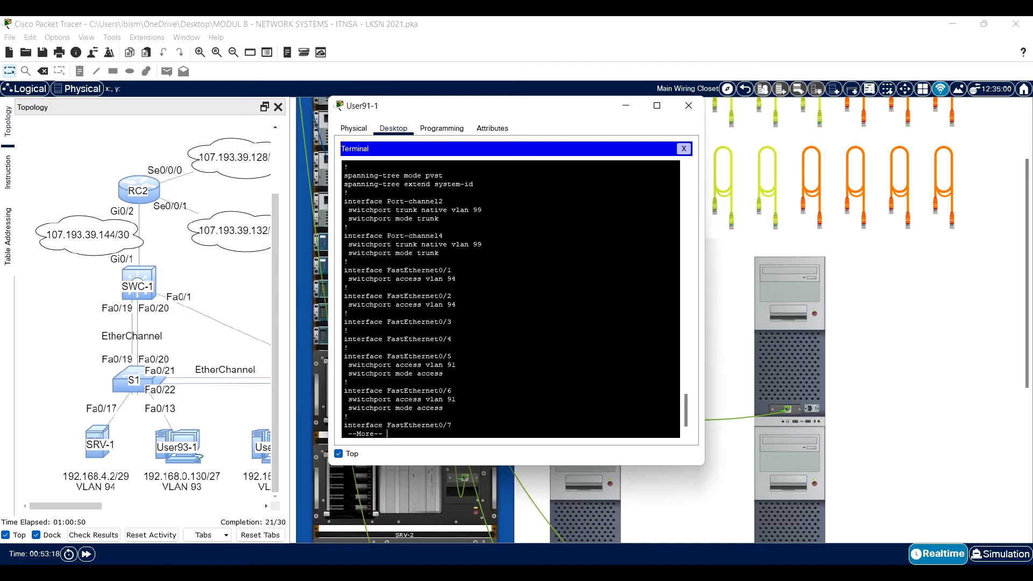
key(Return)
key(Return)
key(Return)
key(Return)
key(Return)
key(Return)
key(Return)
key(Return)
key(Return)
key(Return)
key(Return)
key(Return)
key(Return)
key(Return)
key(Return)
key(Return)
key(Return)
key(Return)
key(Return)
key(Return)
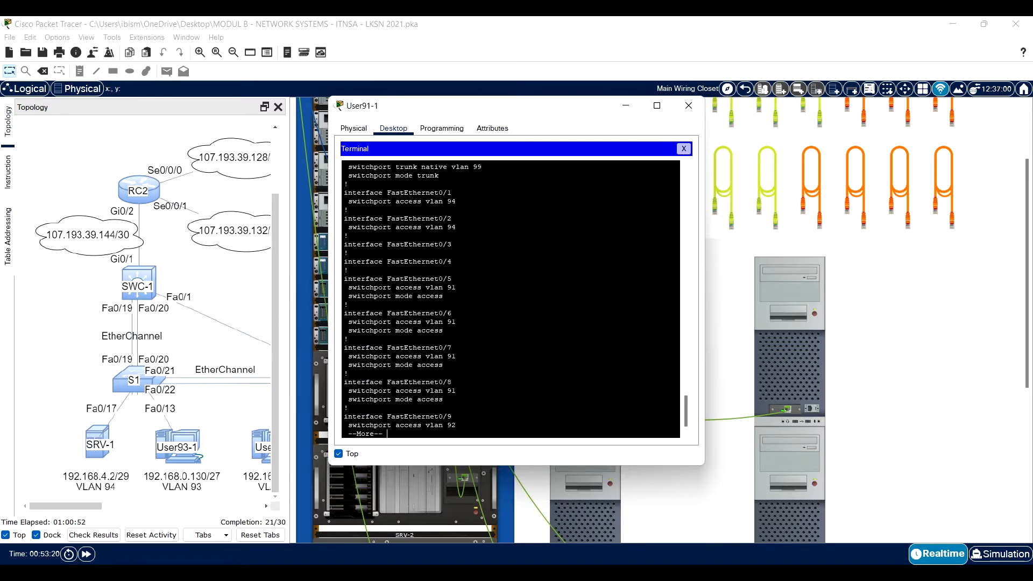
key(Return)
key(Return)
key(Return)
key(Return)
key(Return)
key(Return)
key(Return)
key(Return)
key(Return)
key(Return)
key(Return)
key(Return)
key(Return)
key(Return)
key(Return)
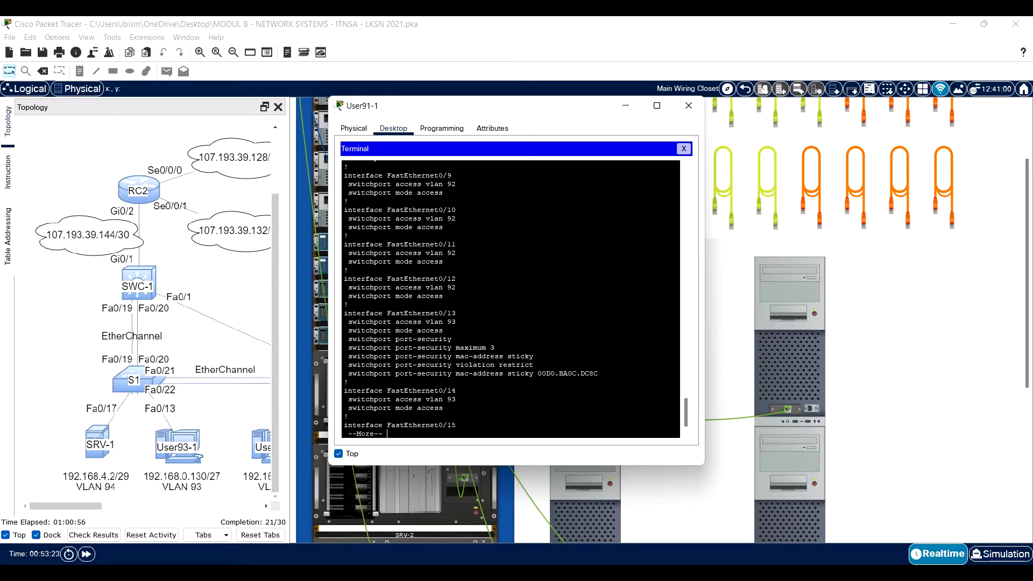
Step: Check the access VLAN and port-security lines of S1's FastEthernet0/13 against the User93-1 connection in the topology
drag(421, 348, 489, 348)
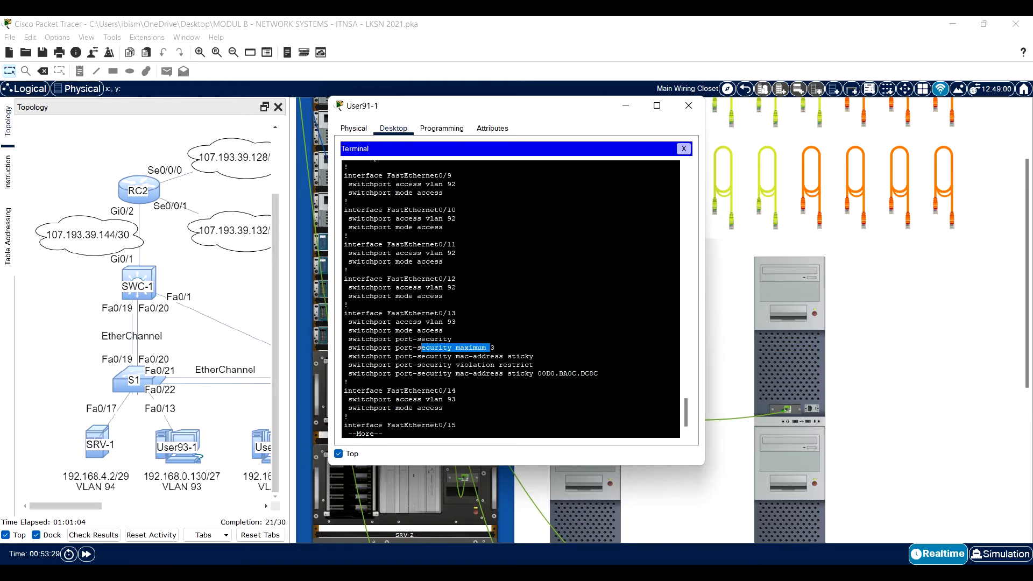
scroll(511, 299, up, 20)
scroll(511, 299, down, 8)
scroll(511, 299, down, 15)
drag(452, 319, 421, 319)
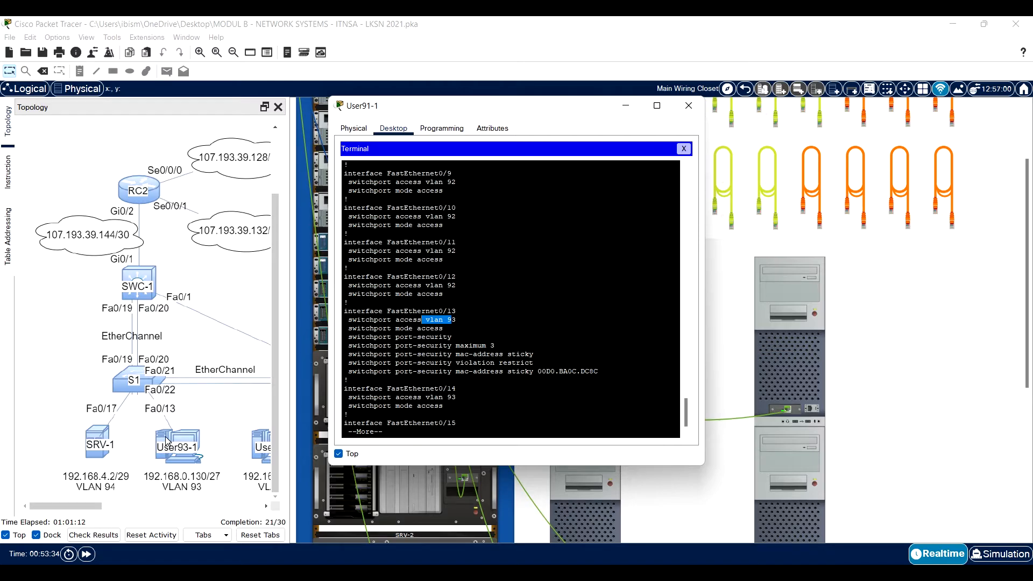
drag(523, 362, 356, 337)
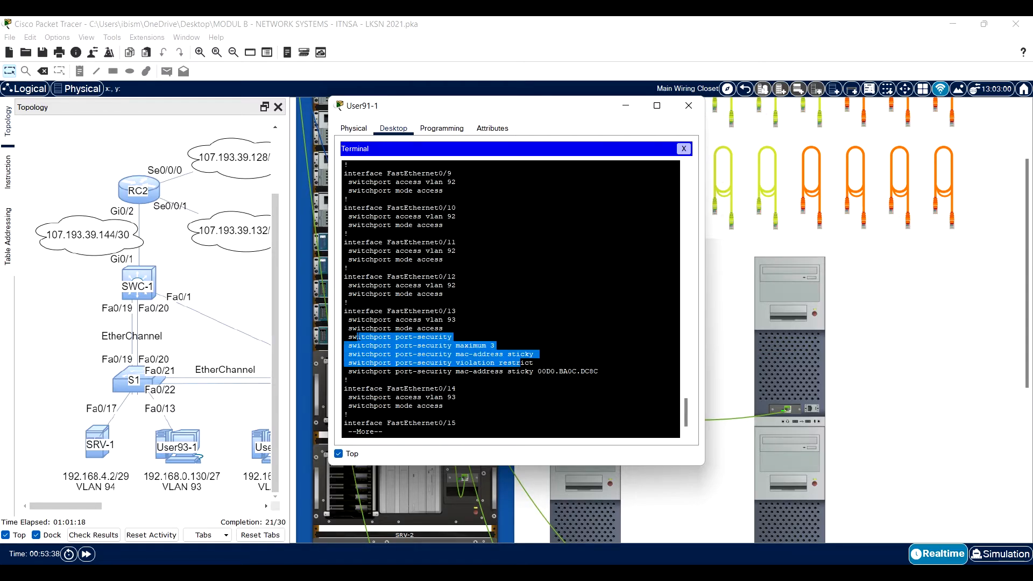
Step: Page on to FastEthernet0/17 in S1's running configuration and check its access VLAN and port-security lines
key(Return)
key(Return)
key(Return)
key(Return)
key(Return)
key(Return)
key(Return)
key(Return)
key(Return)
key(Return)
key(Return)
key(Return)
key(Return)
key(Return)
key(Return)
key(Return)
key(Return)
key(Return)
key(Return)
key(Return)
key(Return)
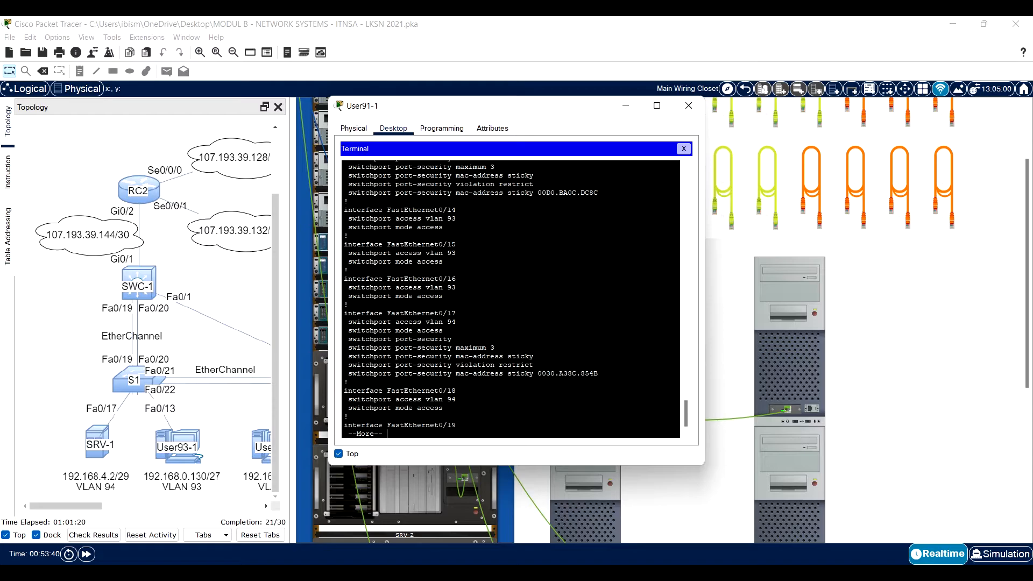
drag(535, 364, 358, 322)
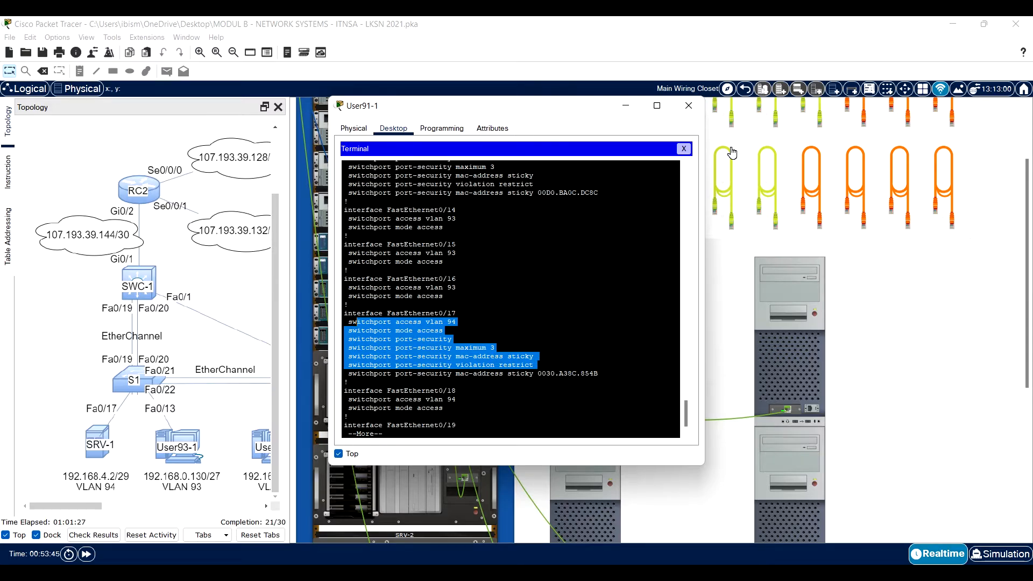
Step: Close the User91-1 window and move the console cable from the rear of S1 to the rear console port of S3
click(687, 105)
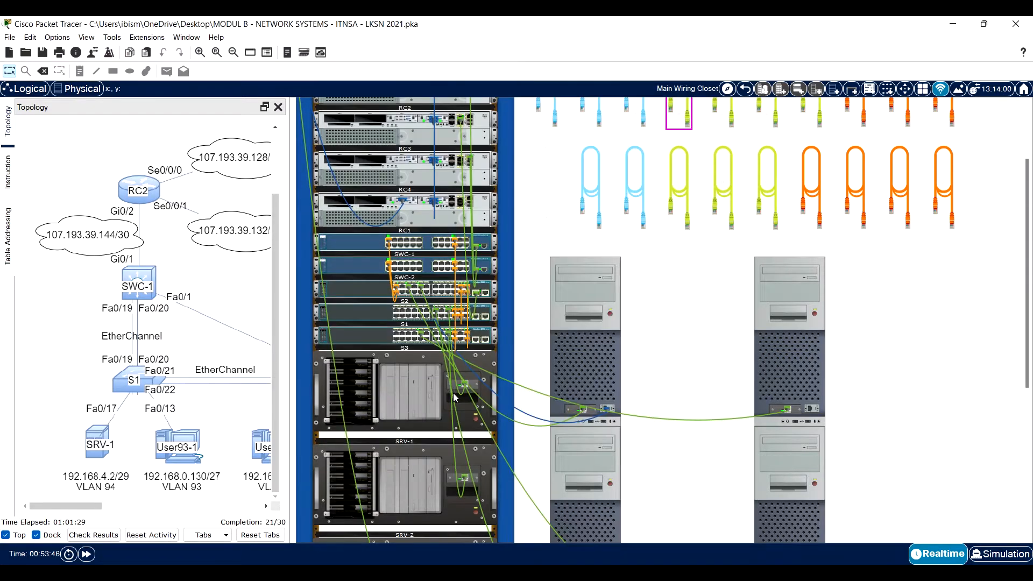
right_click(369, 337)
click(414, 354)
right_click(378, 320)
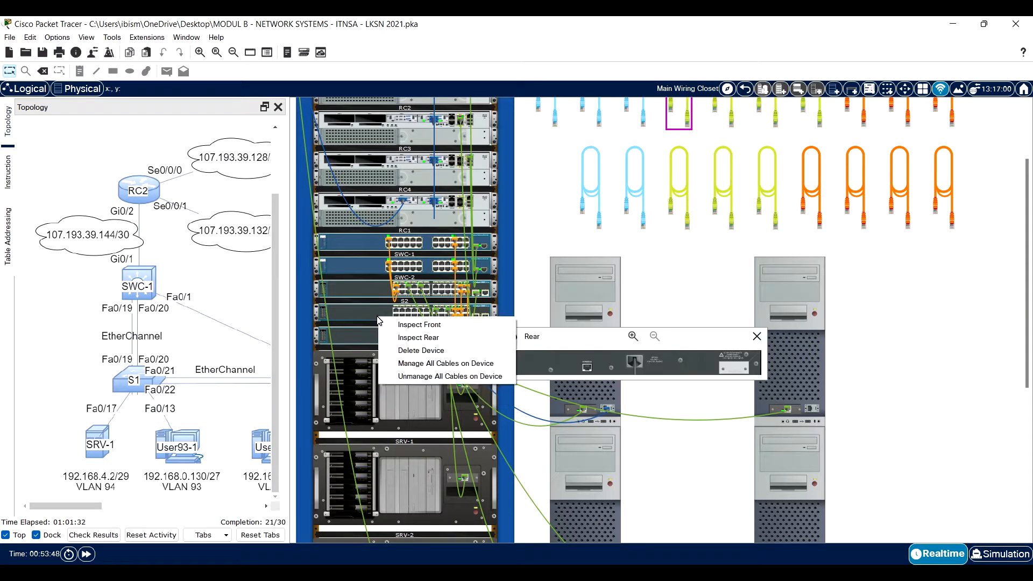
click(418, 337)
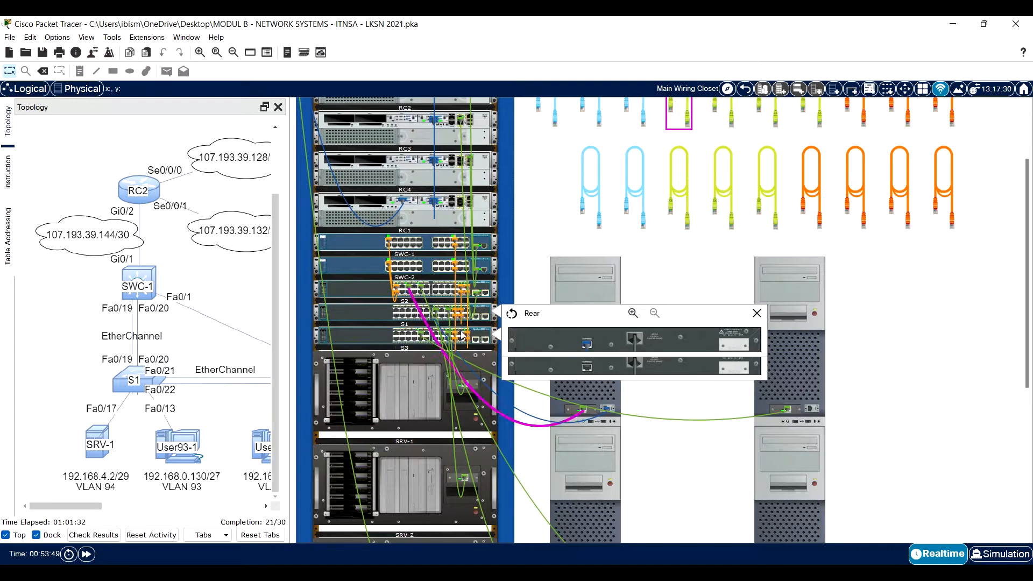
click(587, 369)
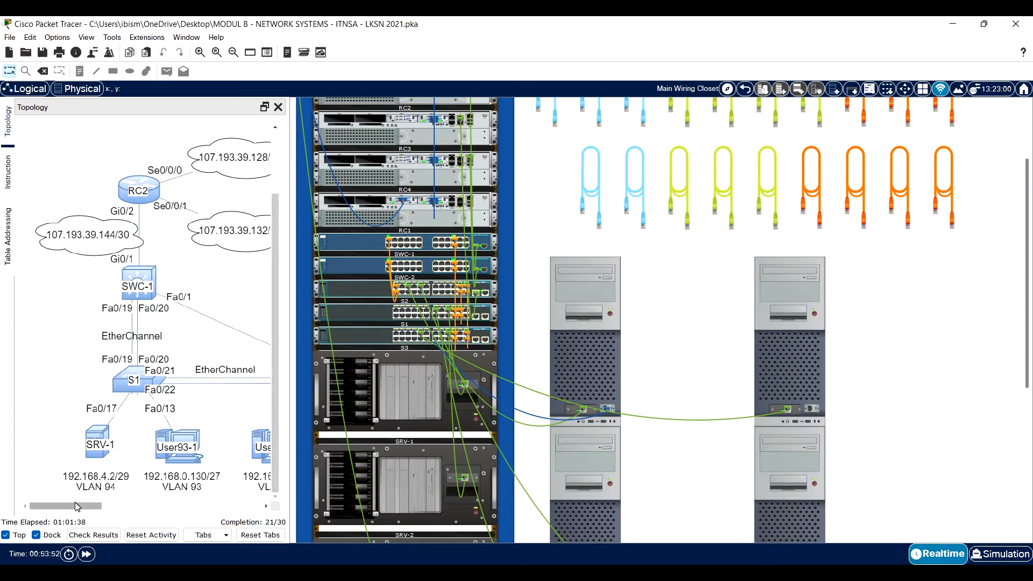
Step: Bring S3 into view in the topology, open a terminal session from User91-1 to S3, and display its running configuration in privileged mode
drag(96, 506, 205, 506)
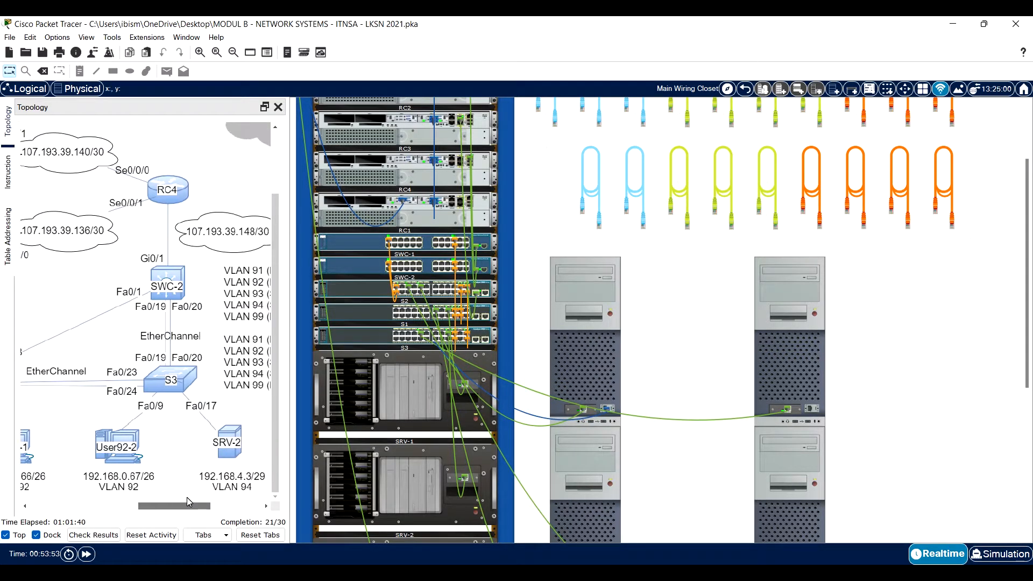
click(592, 343)
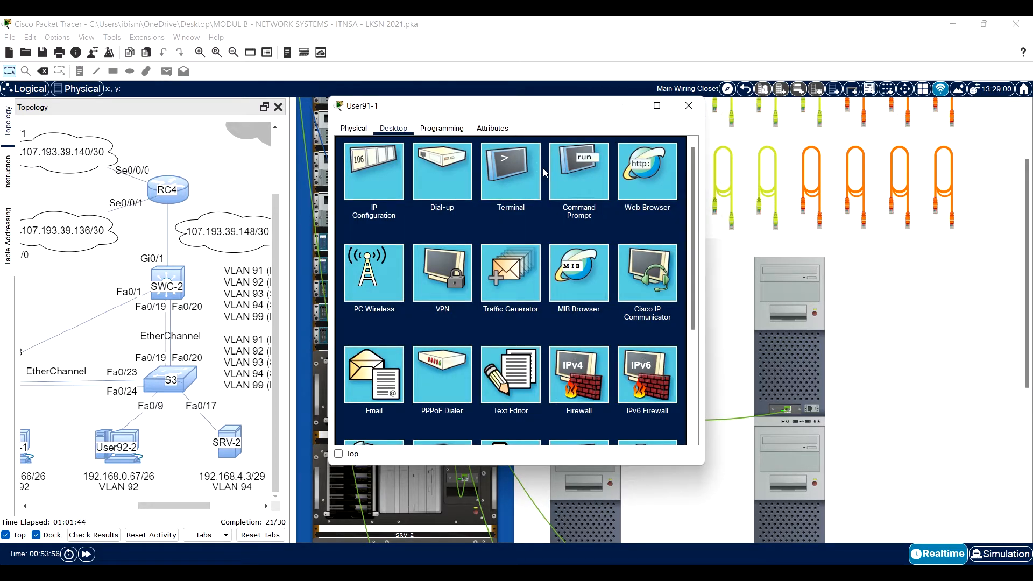
click(507, 166)
click(660, 260)
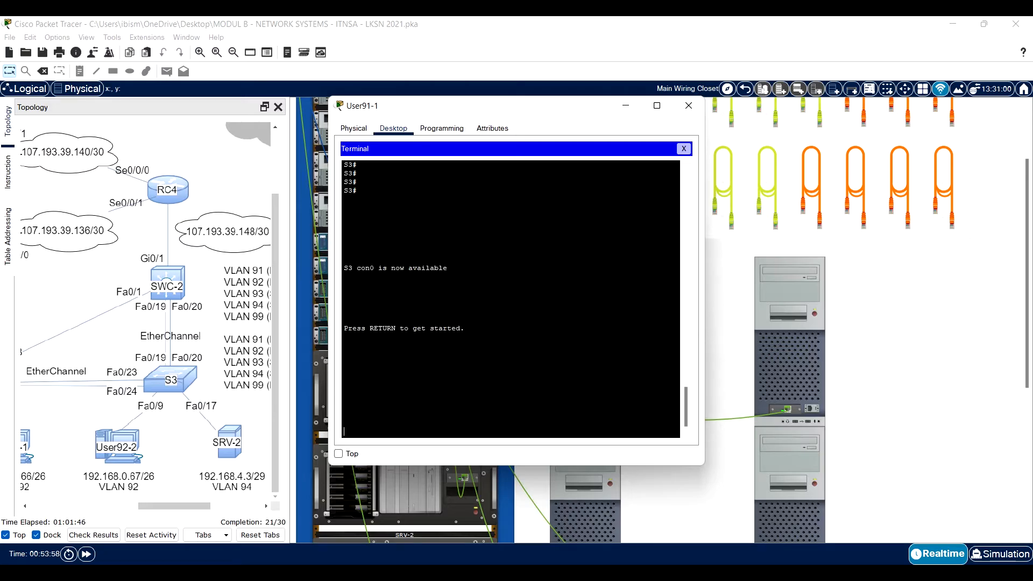
key(Return)
text(en)
key(Return)
text(sh run)
key(Return)
Step: Page through S3's running configuration down to the FastEthernet0/19 section and go back to the FastEthernet0/9 section
key(space)
key(Return)
key(Return)
key(Return)
key(Return)
key(Return)
key(Return)
key(Return)
key(Return)
key(Return)
key(Return)
key(Return)
key(Return)
key(Return)
key(Return)
key(Return)
key(Return)
key(Return)
key(Return)
key(Return)
key(Return)
key(Return)
key(Return)
key(Return)
key(Return)
key(Return)
key(Return)
key(Return)
key(Return)
key(Return)
key(Return)
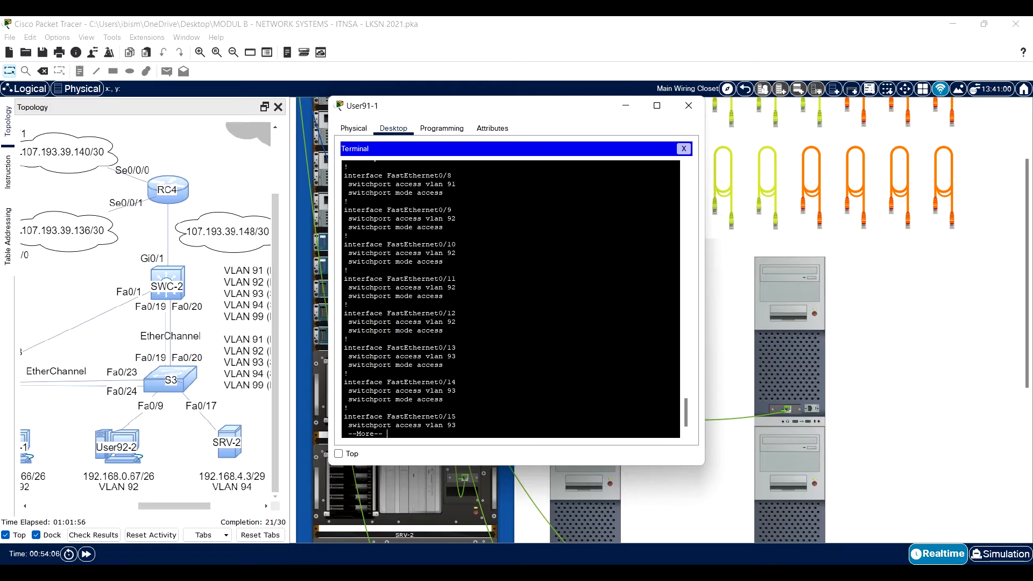
key(Return)
key(Return)
key(Return)
key(Return)
key(Return)
key(Return)
key(Return)
key(Return)
scroll(510, 299, up, 9)
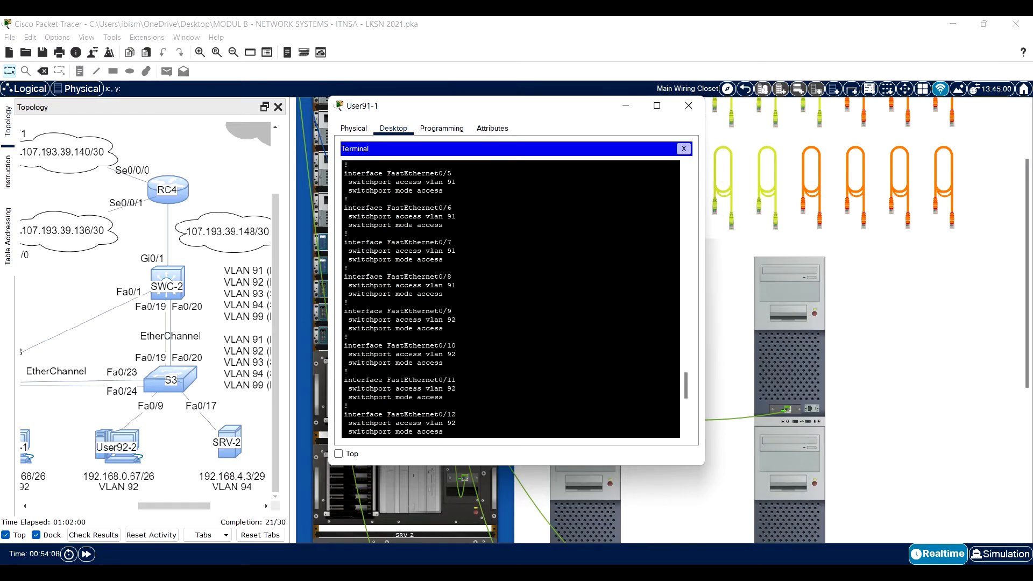
Step: Compare the FastEthernet0/9 section with the port-security lines of FastEthernet0/17 on S3, and quit the configuration listing
drag(443, 329, 340, 310)
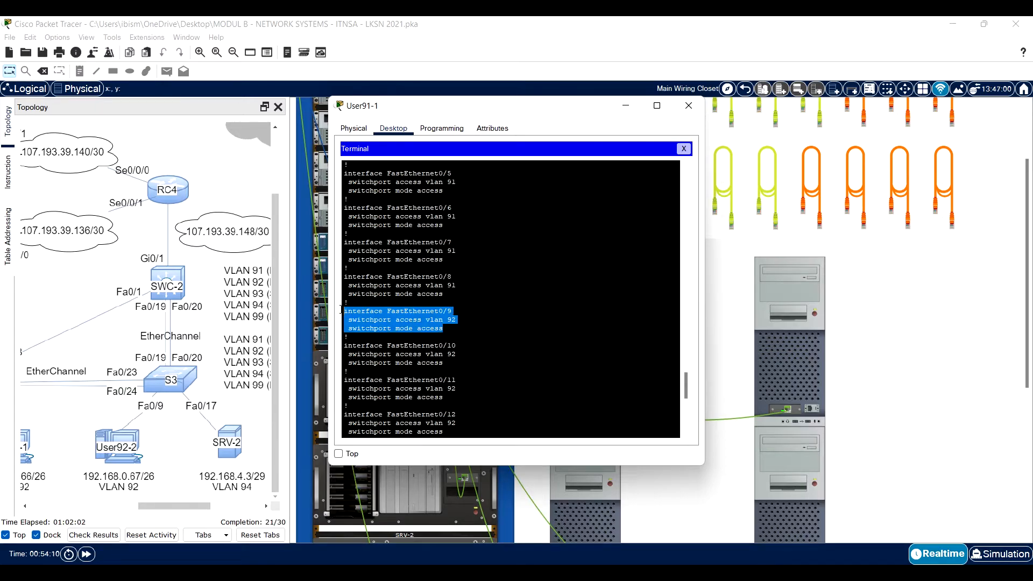
scroll(344, 311, down, 11)
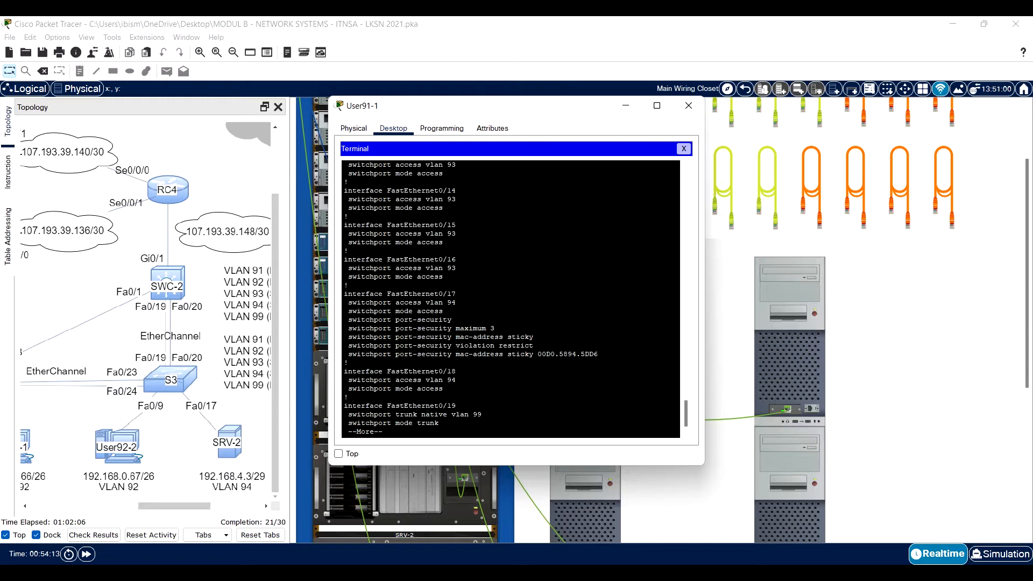
drag(469, 337, 572, 353)
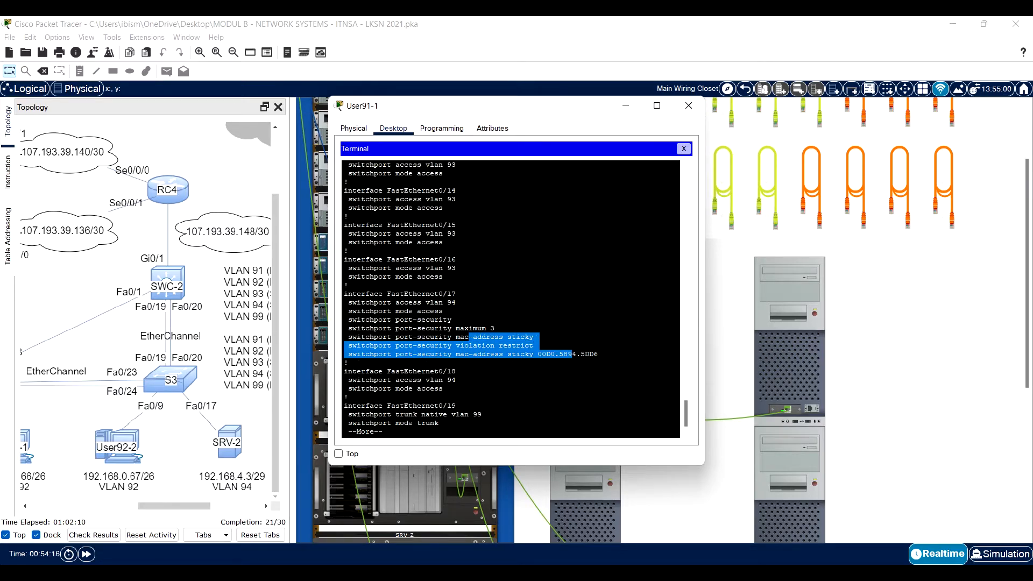
scroll(511, 298, up, 7)
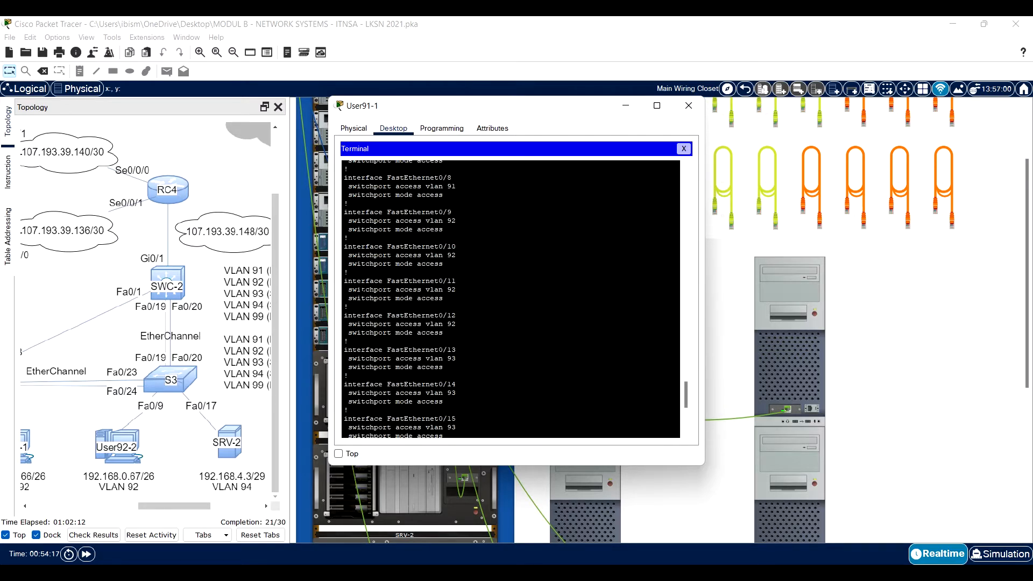
drag(443, 230, 344, 214)
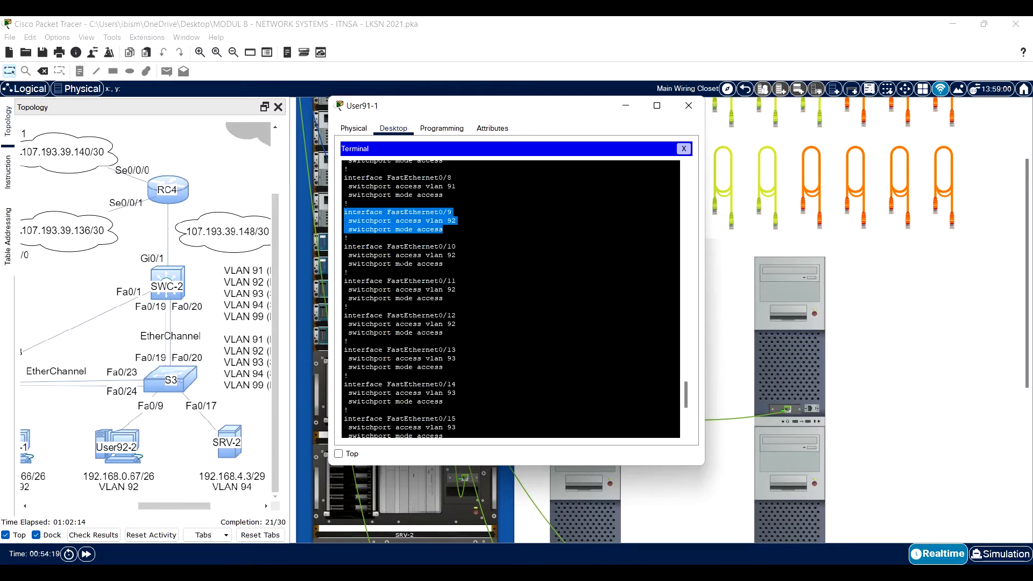
scroll(344, 215, down, 6)
text(q)
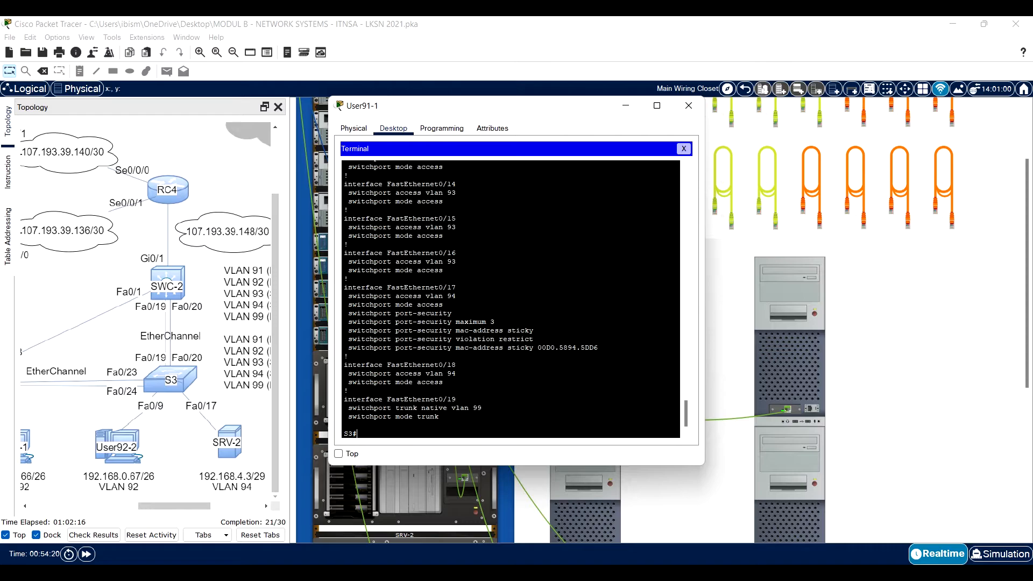
Step: Enter global configuration mode on S3 and open interface configuration for FastEthernet 0/9
text(conf)
key(Tab)
text(ter)
key(Tab)
key(Return)
text(inter)
key(Tab)
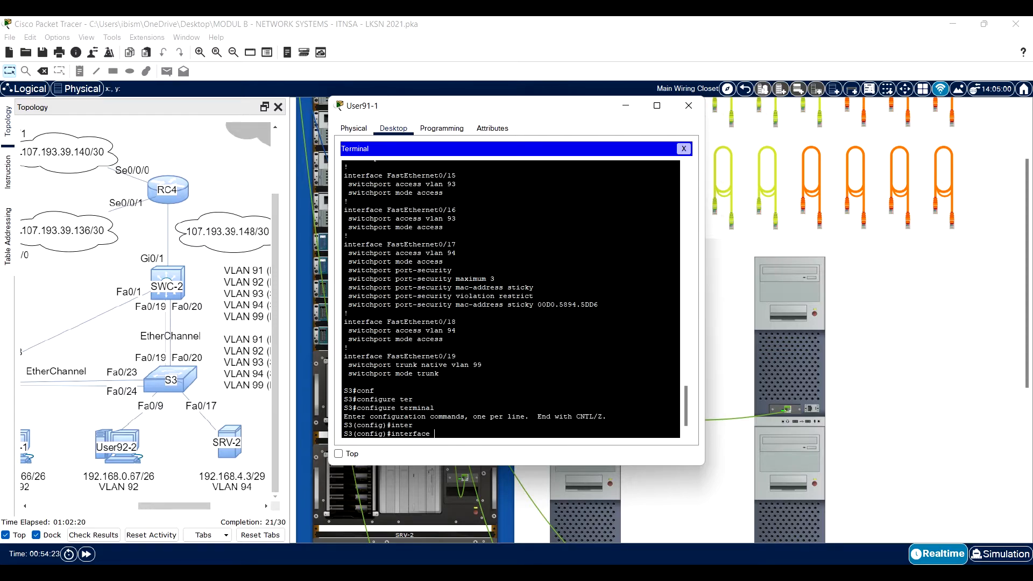
text(fast)
key(Tab)
text(0/9)
key(Return)
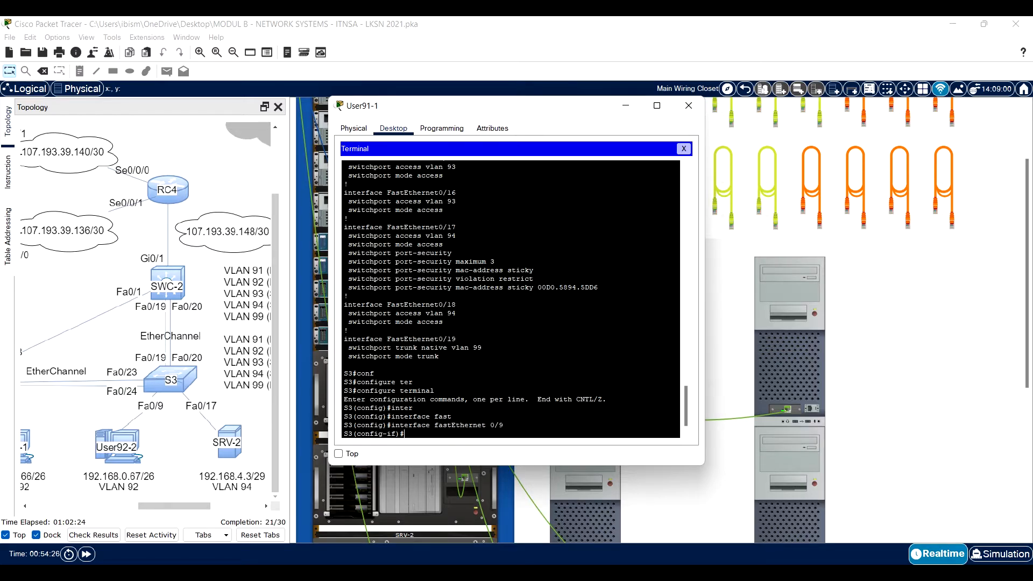
Step: Enable port security on S3's FastEthernet0/9 with the switchport port-security command
text(switc)
key(Tab)
text(po)
key(Tab)
key(Return)
Step: Configure sticky MAC address learning for port security on S3's FastEthernet0/9
text(switc)
key(Tab)
text(mac-add)
key(Tab)
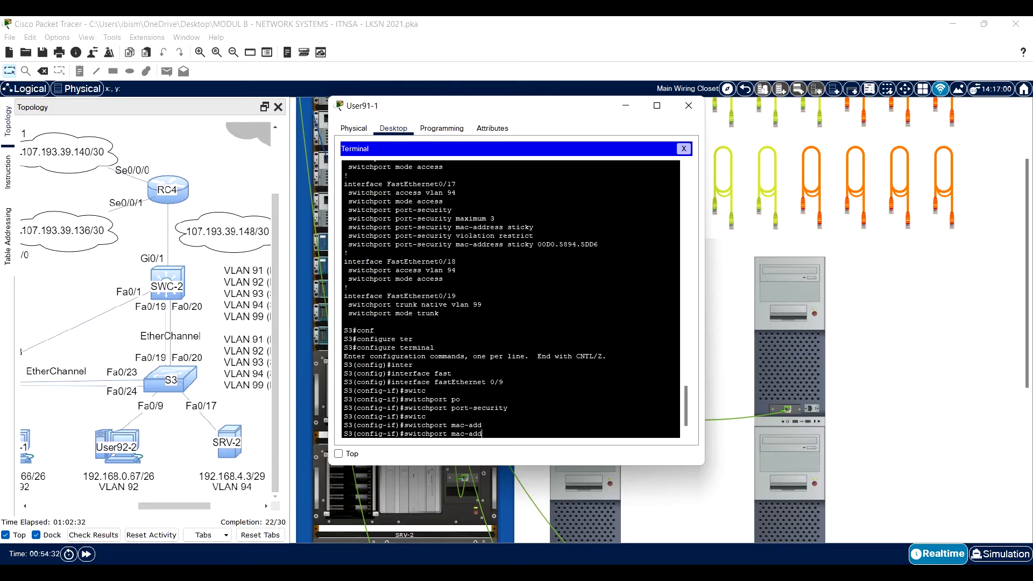
key(BackSpace)
key(BackSpace)
key(BackSpace)
key(BackSpace)
text(or)
key(Tab)
text(mac)
key(Tab)
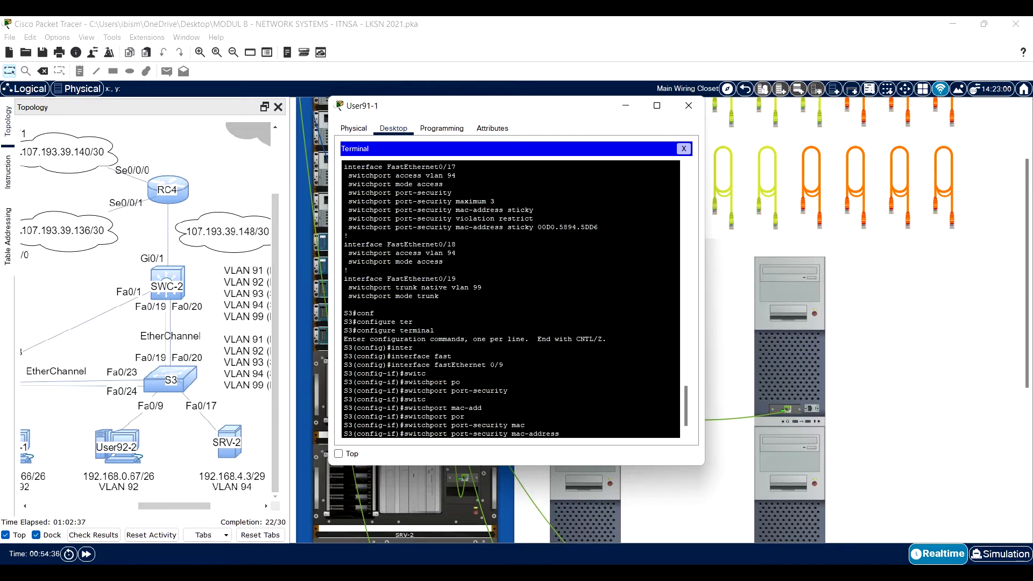
text(st)
key(Tab)
key(Return)
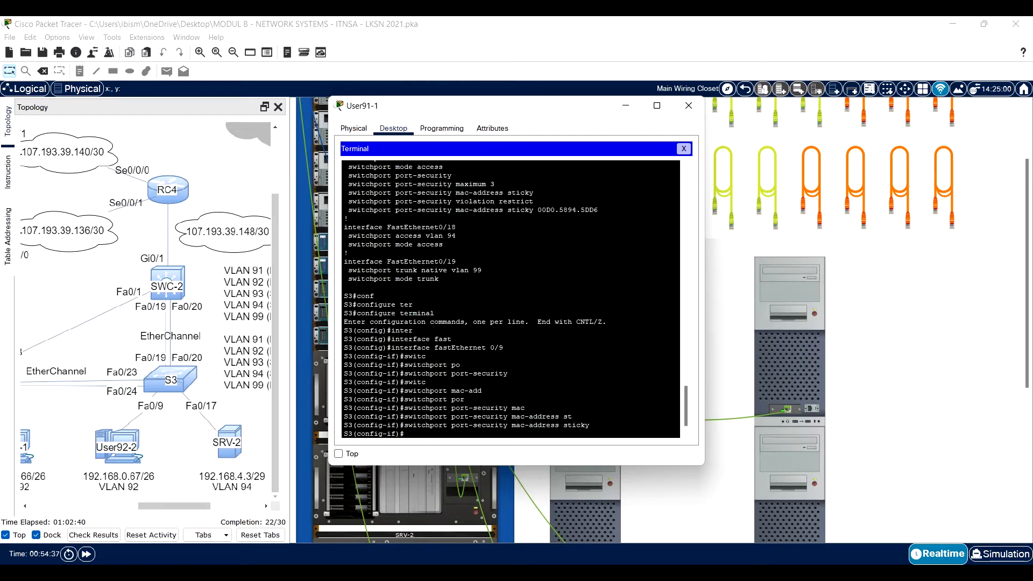
Step: Begin a port-security violation command for FastEthernet0/9 and list the violation modes it accepts
key(Up)
key(BackSpace)
key(BackSpace)
key(BackSpace)
key(BackSpace)
key(BackSpace)
key(BackSpace)
key(BackSpace)
key(BackSpace)
key(BackSpace)
key(BackSpace)
key(BackSpace)
key(BackSpace)
key(BackSpace)
key(BackSpace)
key(BackSpace)
key(BackSpace)
key(BackSpace)
key(BackSpace)
text(vio)
key(Tab)
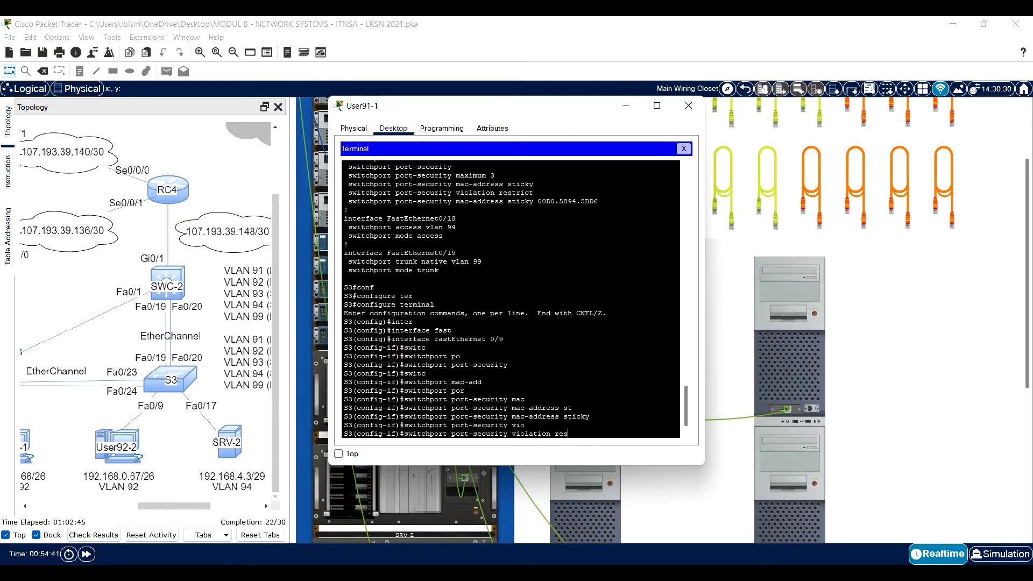
key(Tab)
key(BackSpace)
key(BackSpace)
key(BackSpace)
key(BackSpace)
key(BackSpace)
key(BackSpace)
key(BackSpace)
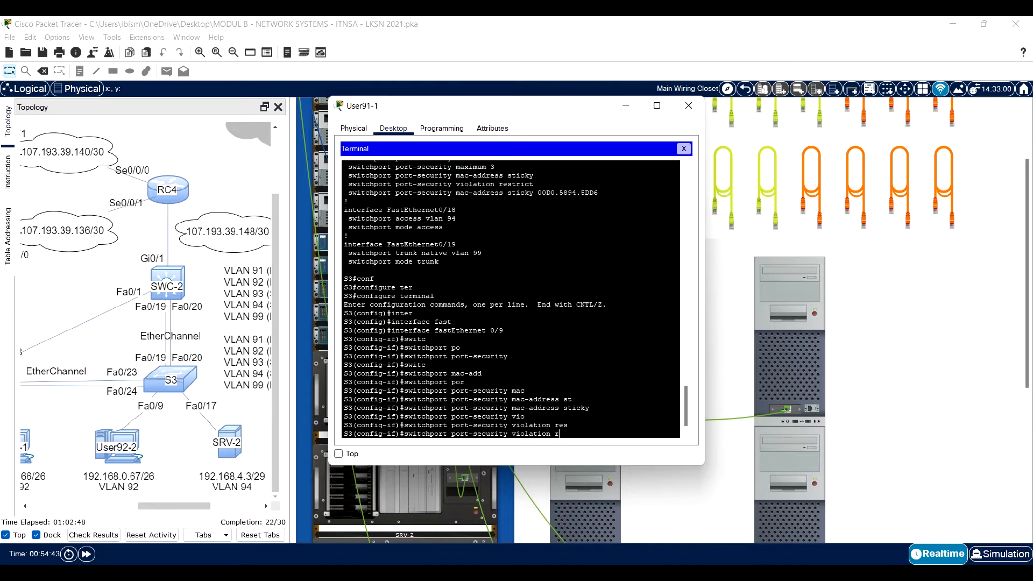
text(?)
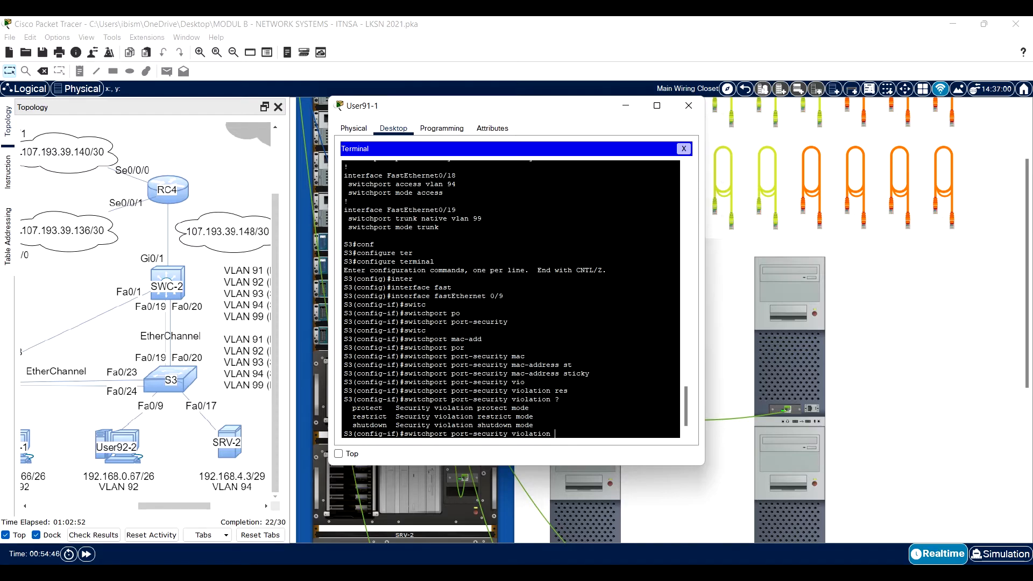
Step: Check the port-security requirement in the activity instructions and set FastEthernet0/9's port-security violation mode to restrict
key(ctrl+w)
text(vioi)
click(8, 172)
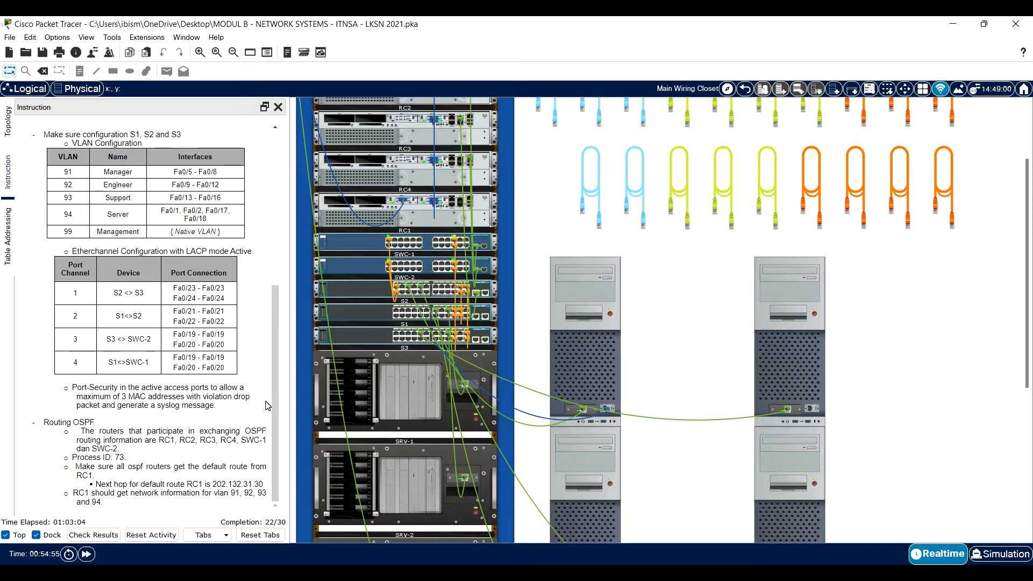
click(579, 382)
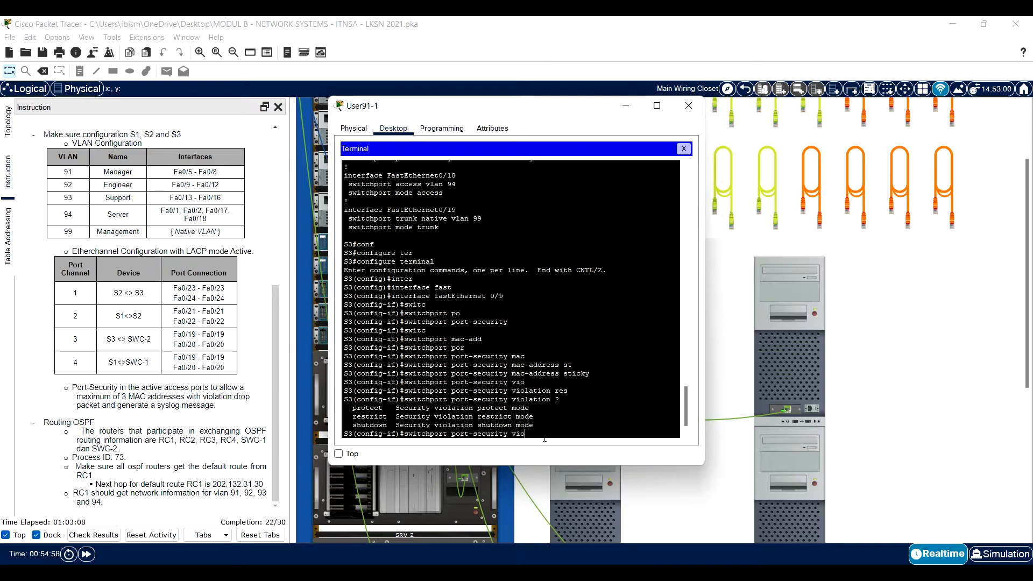
key(Tab)
text(res)
key(Tab)
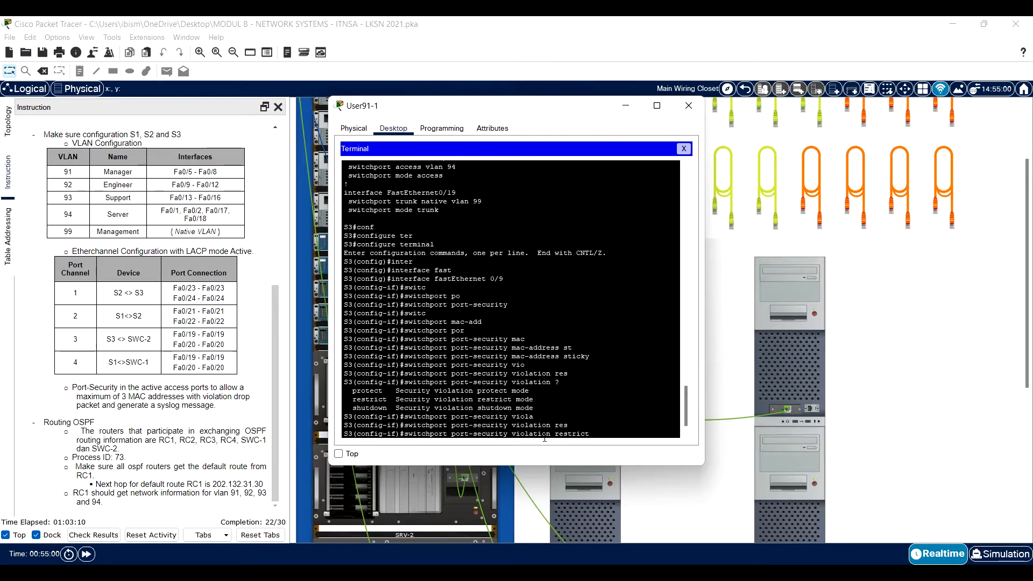
key(Return)
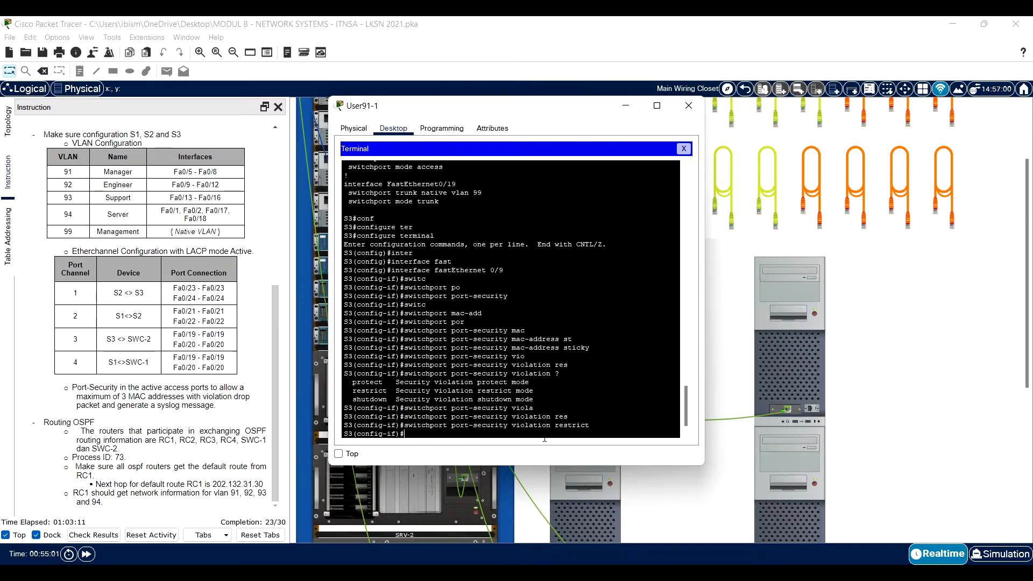
Step: Set the port-security maximum on S3's FastEthernet0/9 to 3 and close the User91-1 window
key(Up)
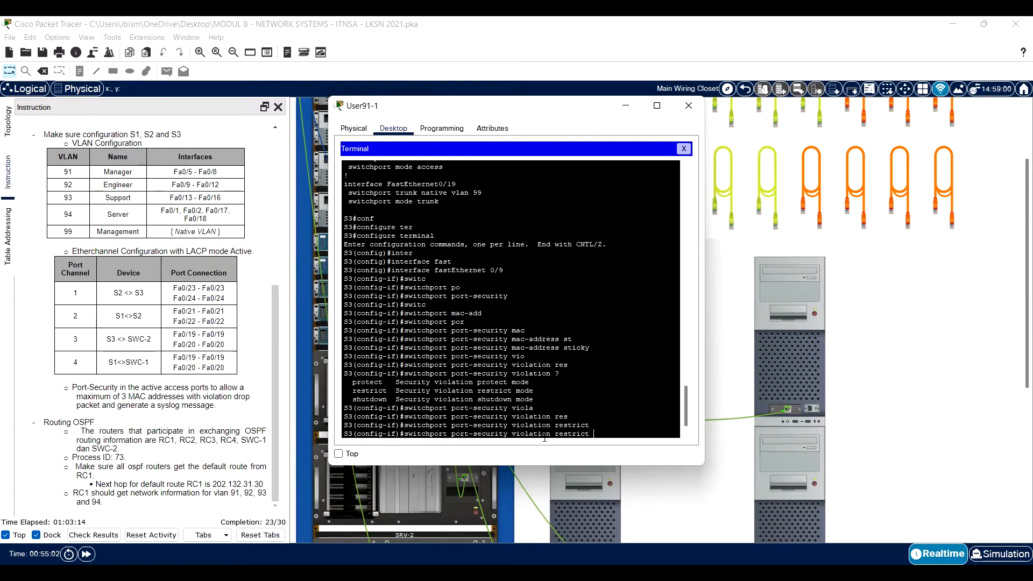
key(BackSpace)
key(BackSpace)
key(BackSpace)
key(BackSpace)
key(BackSpace)
key(BackSpace)
key(BackSpace)
key(BackSpace)
key(BackSpace)
key(BackSpace)
key(BackSpace)
key(BackSpace)
key(BackSpace)
key(BackSpace)
key(BackSpace)
key(BackSpace)
key(BackSpace)
key(BackSpace)
key(BackSpace)
drag(551, 339, 494, 339)
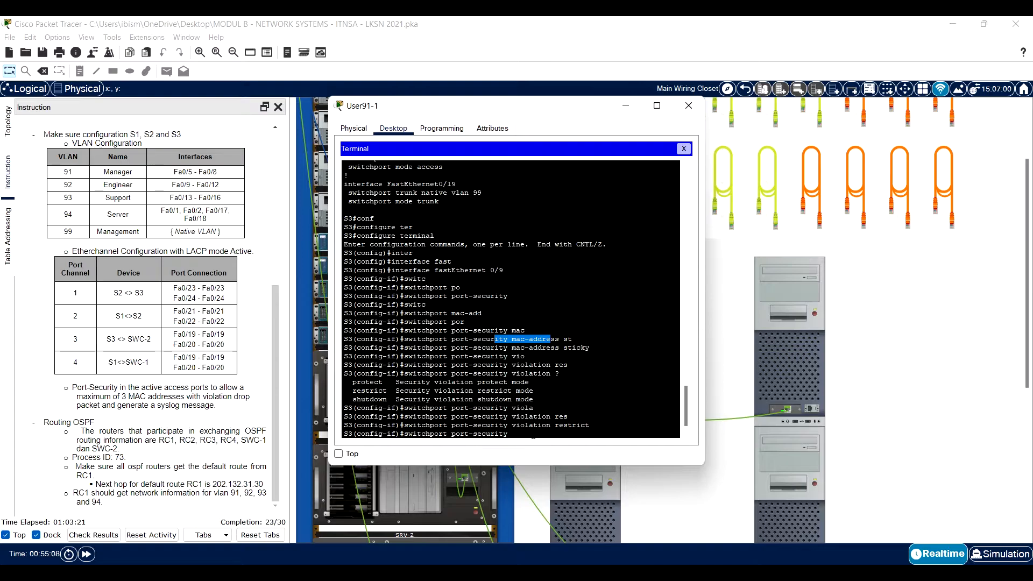
scroll(510, 298, up, 6)
scroll(493, 281, down, 7)
text(ma)
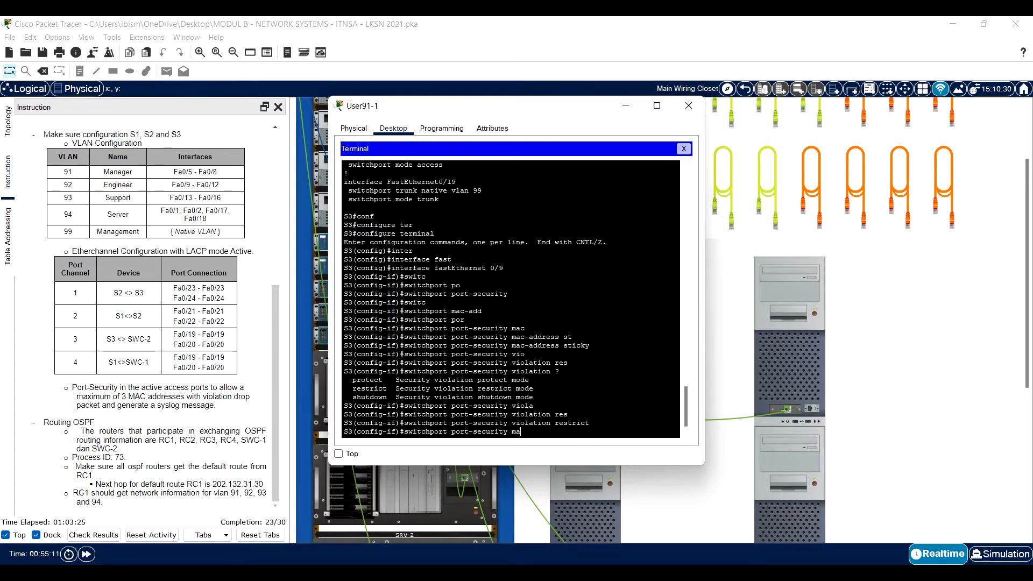
text(x)
key(Tab)
text(3)
key(Return)
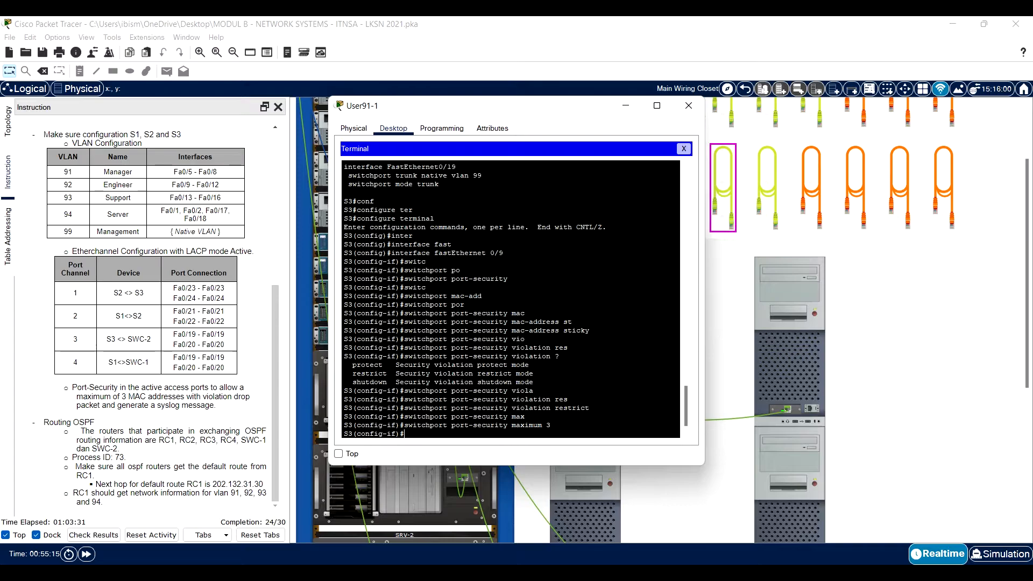
click(689, 105)
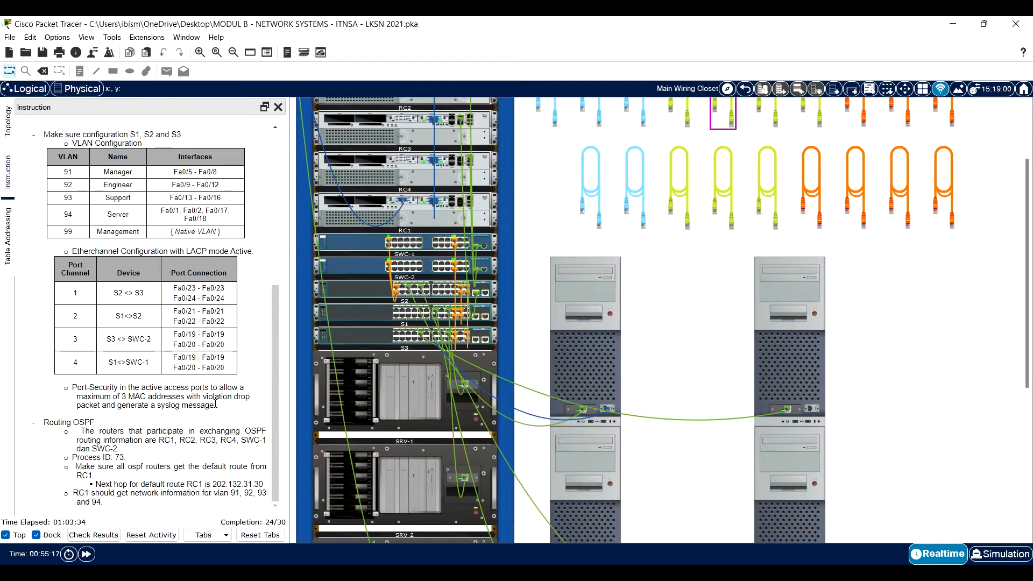
Step: Check the activity's assessment items, reviewing S3's port security and the routing items of RC1 and RC3, and close the results
click(97, 535)
click(113, 99)
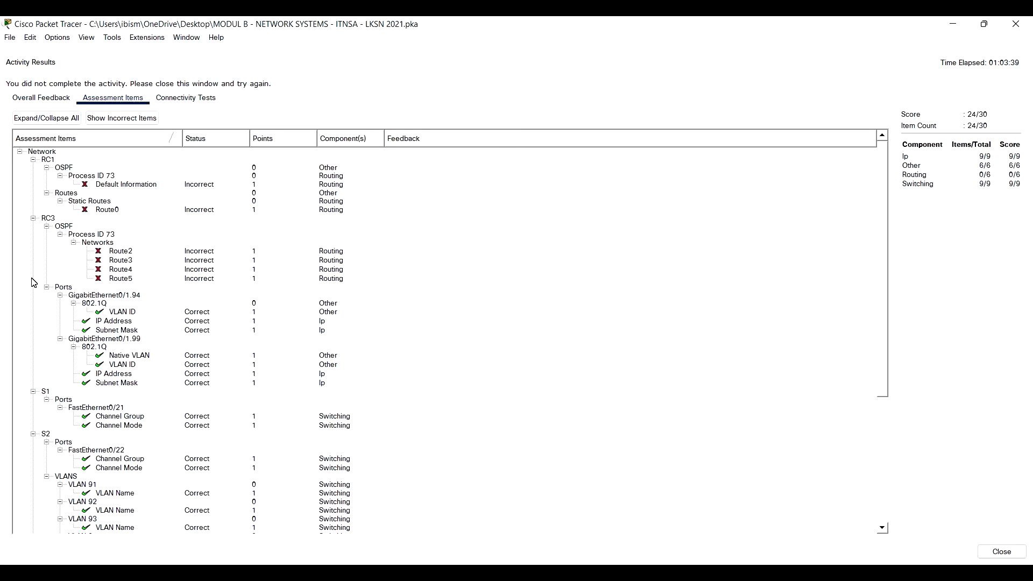
scroll(32, 282, down, 7)
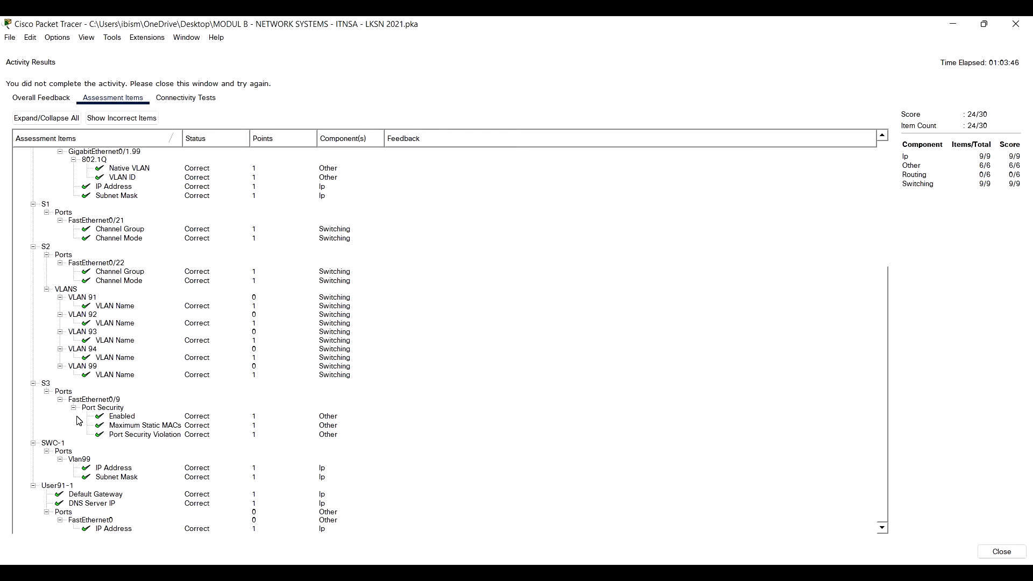
scroll(97, 306, up, 7)
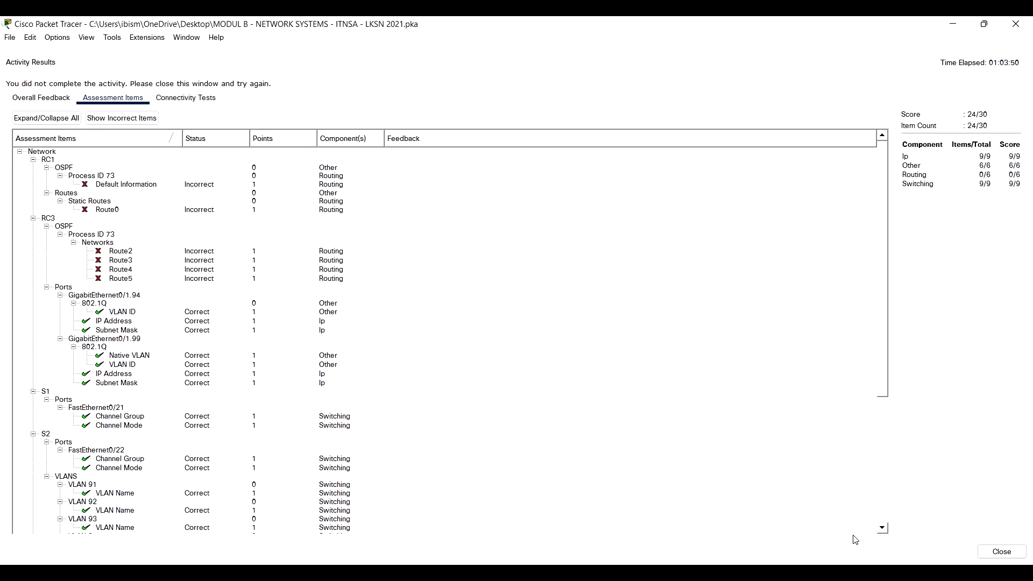
click(996, 554)
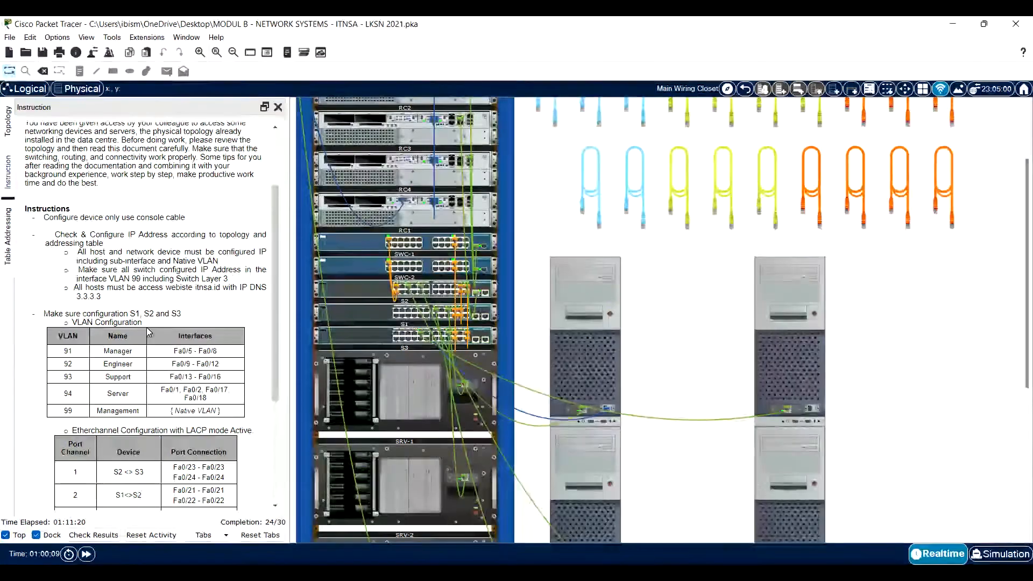
Step: Widen the instructions and read the OSPF routing requirements, highlighting the process ID
scroll(146, 327, down, 5)
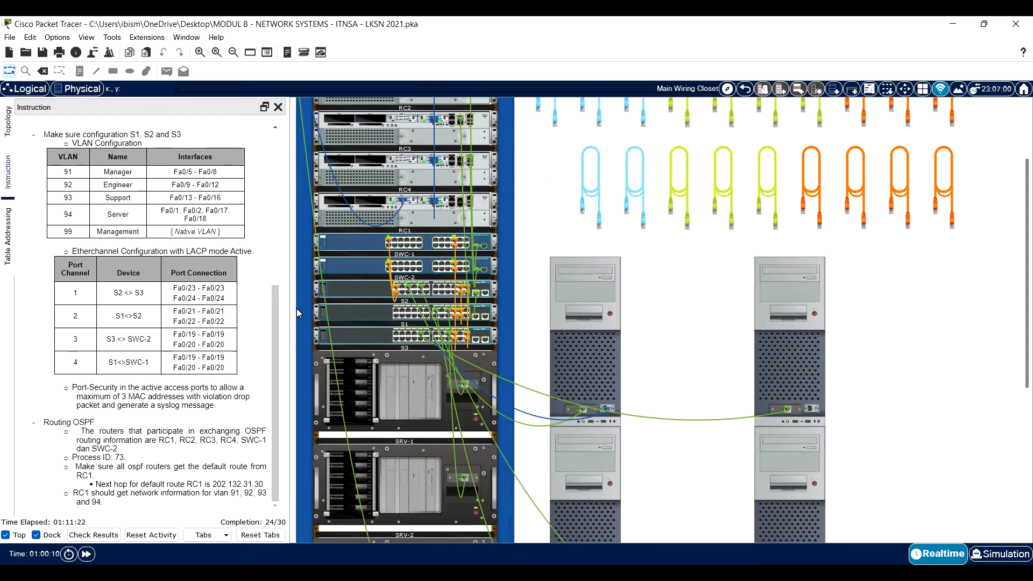
drag(289, 310, 327, 312)
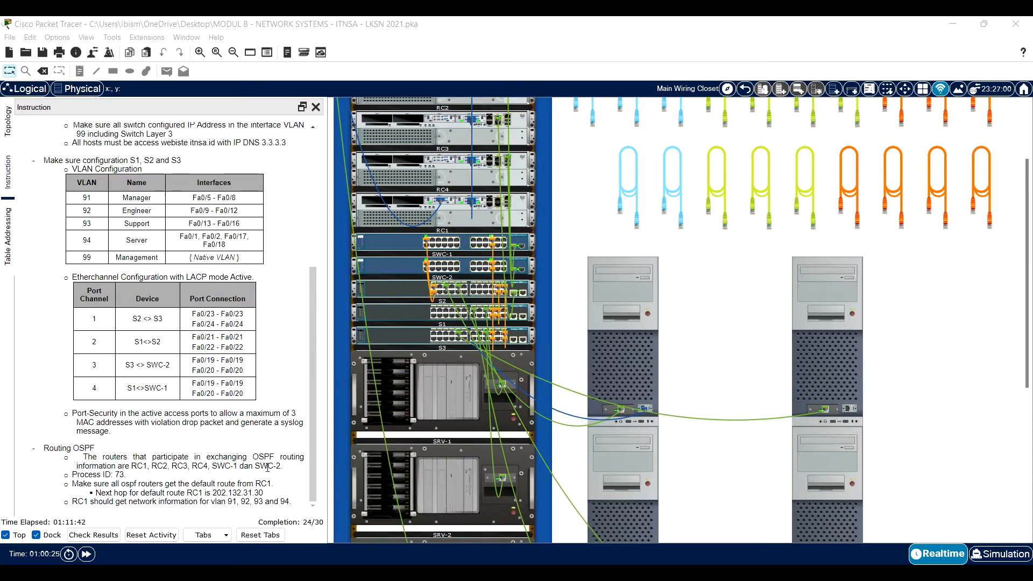
double_click(117, 474)
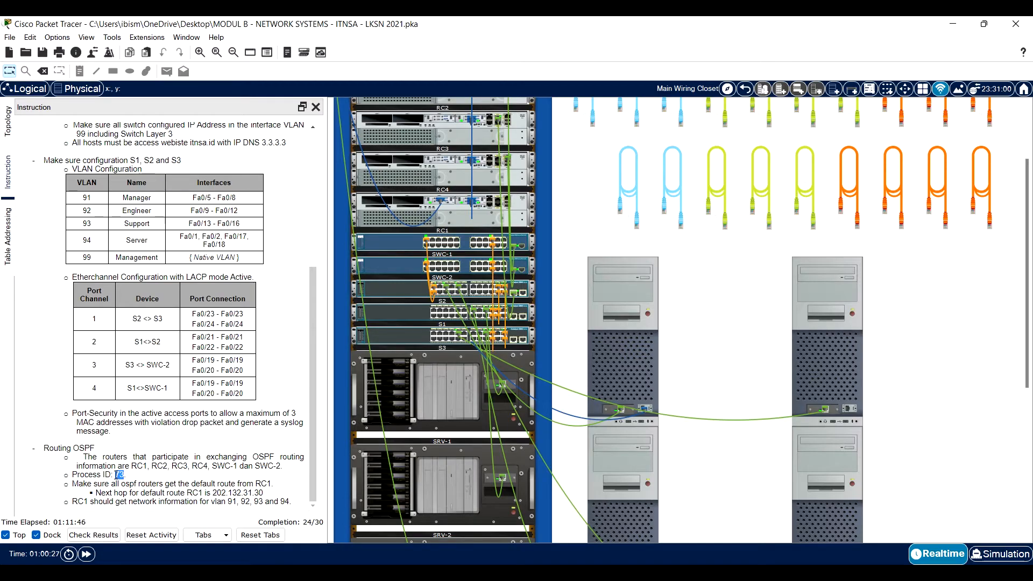
Step: Look over the addressing table and the topology, widening the diagram to show RC1, RC3 and RC4 with their links
click(14, 275)
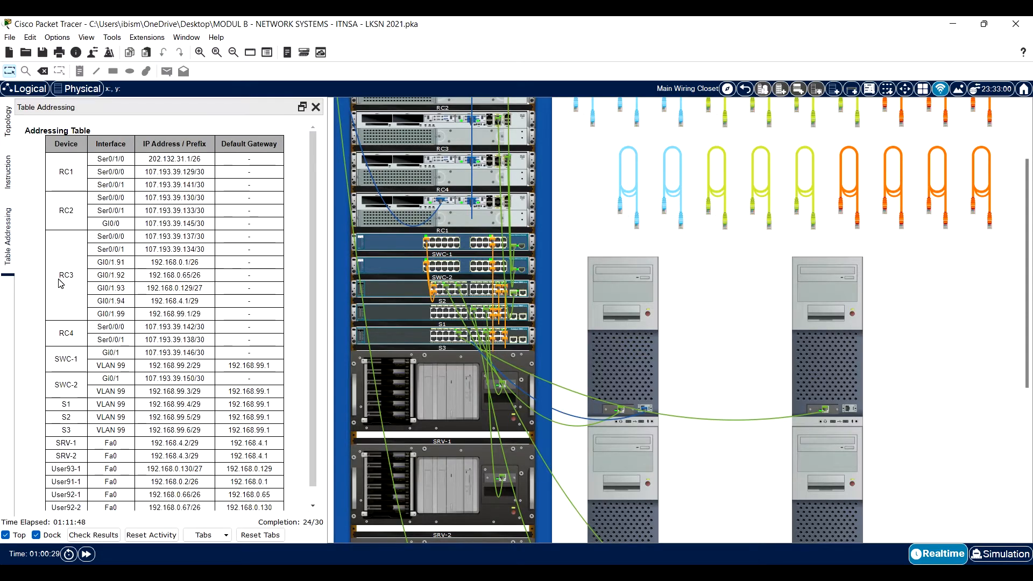
click(8, 123)
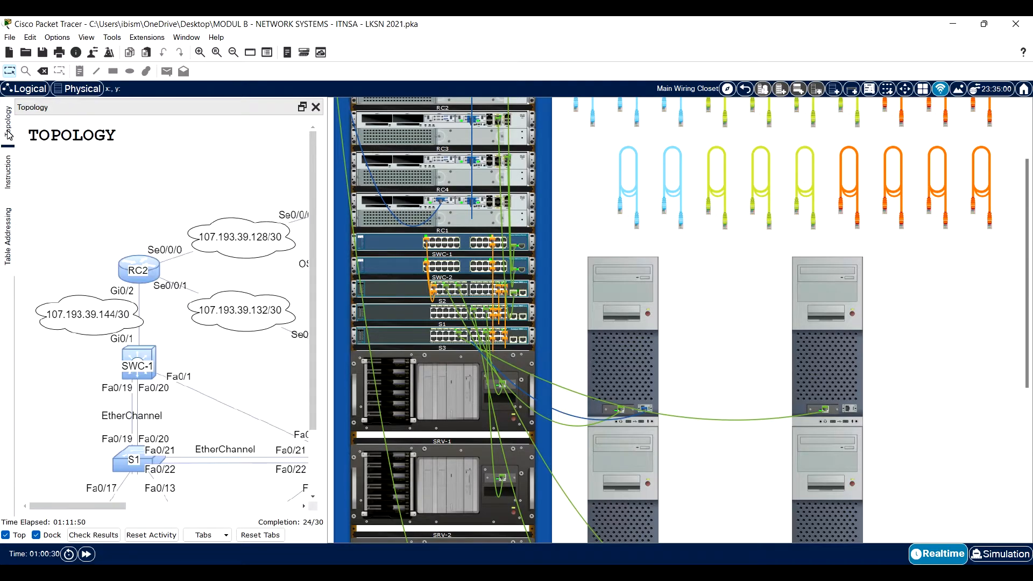
drag(113, 503, 210, 503)
drag(325, 391, 471, 392)
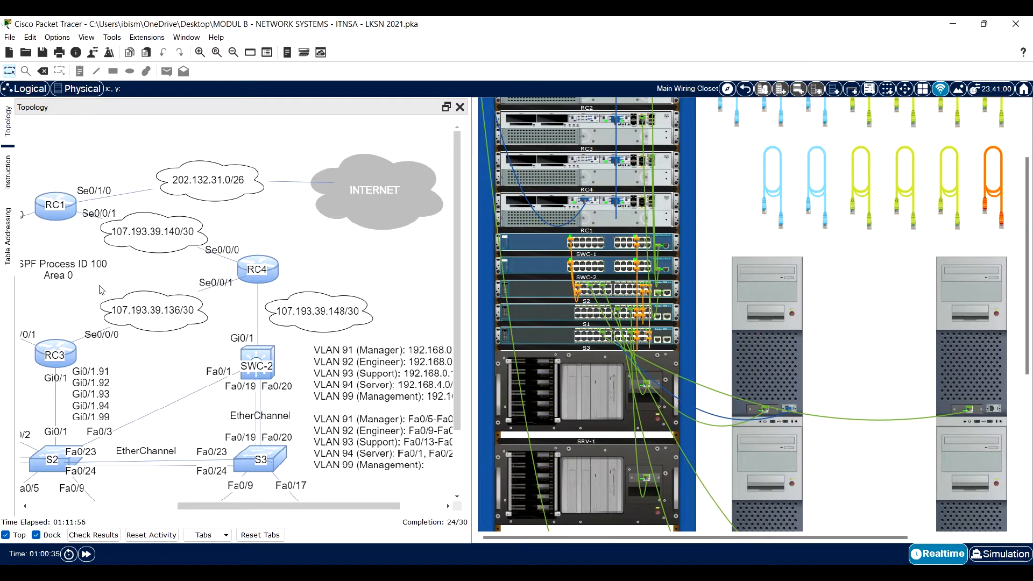
drag(217, 501, 199, 502)
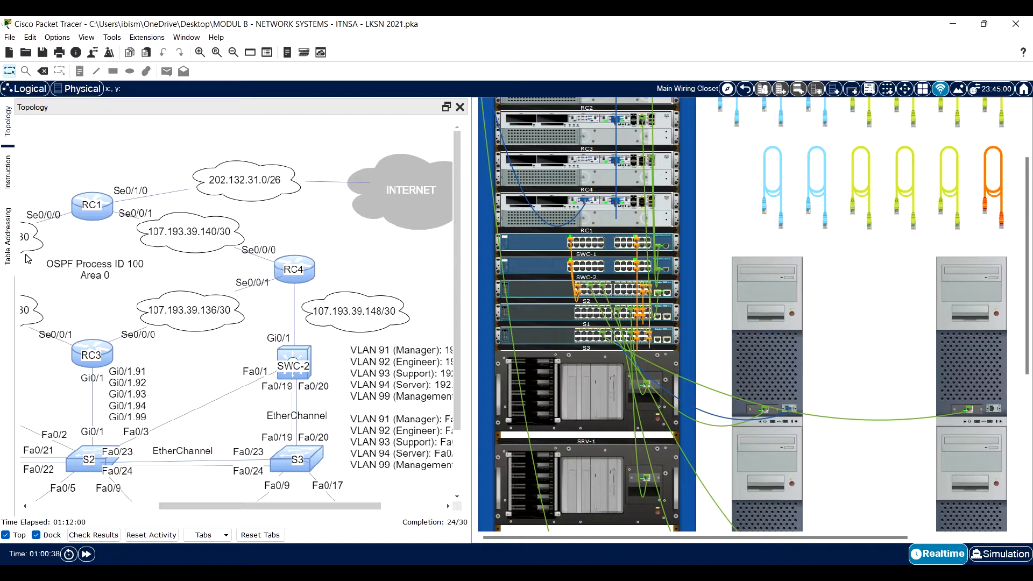
Step: Compare the OSPF process ID and RC1 default-route requirements in the instructions with the topology diagram
click(14, 190)
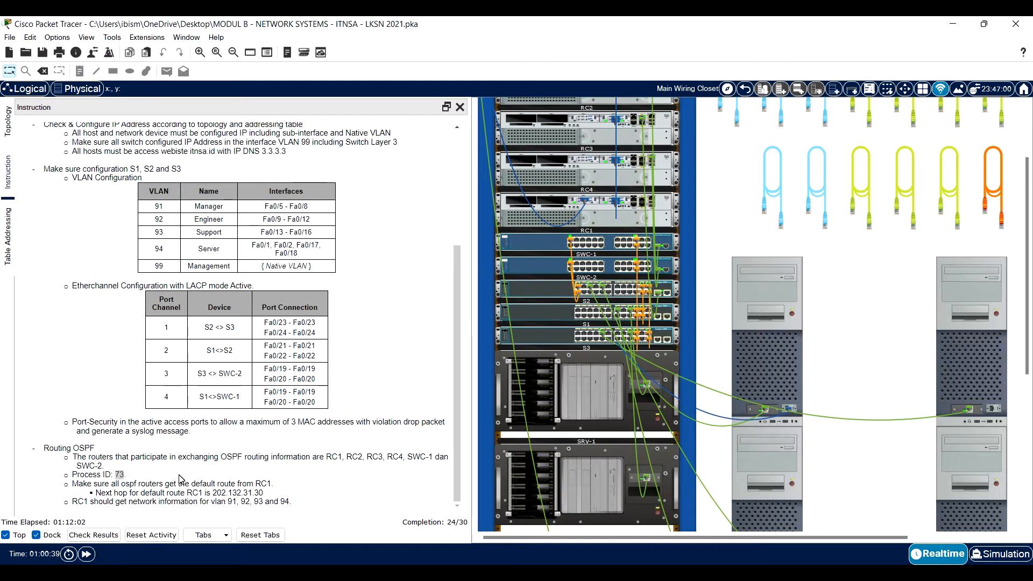
click(8, 129)
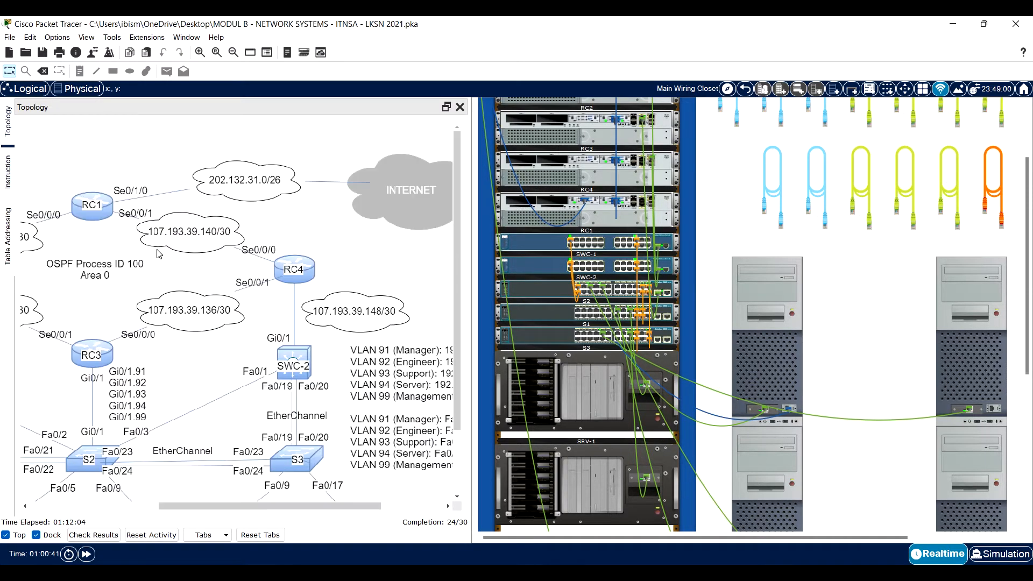
click(8, 188)
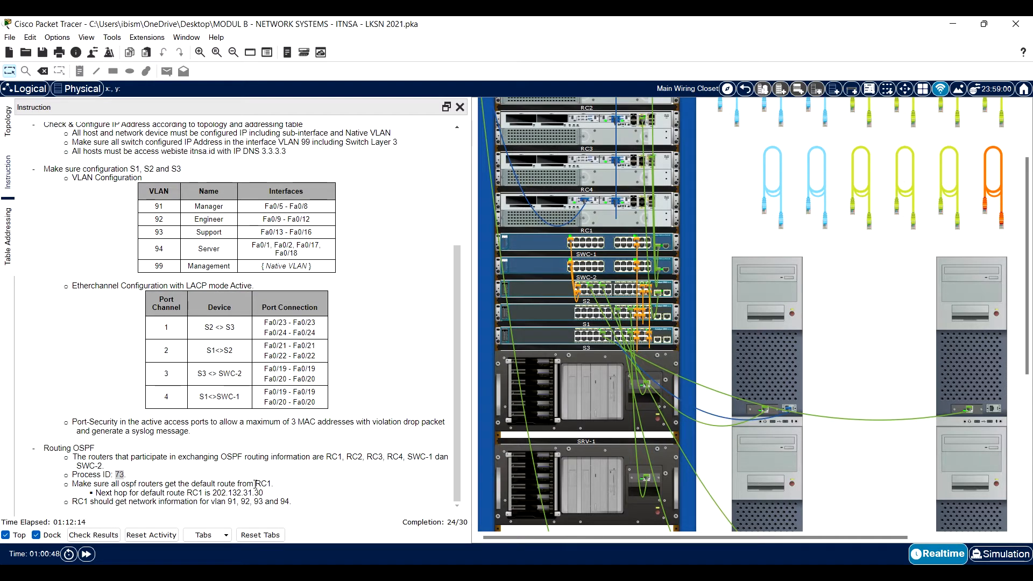
click(11, 110)
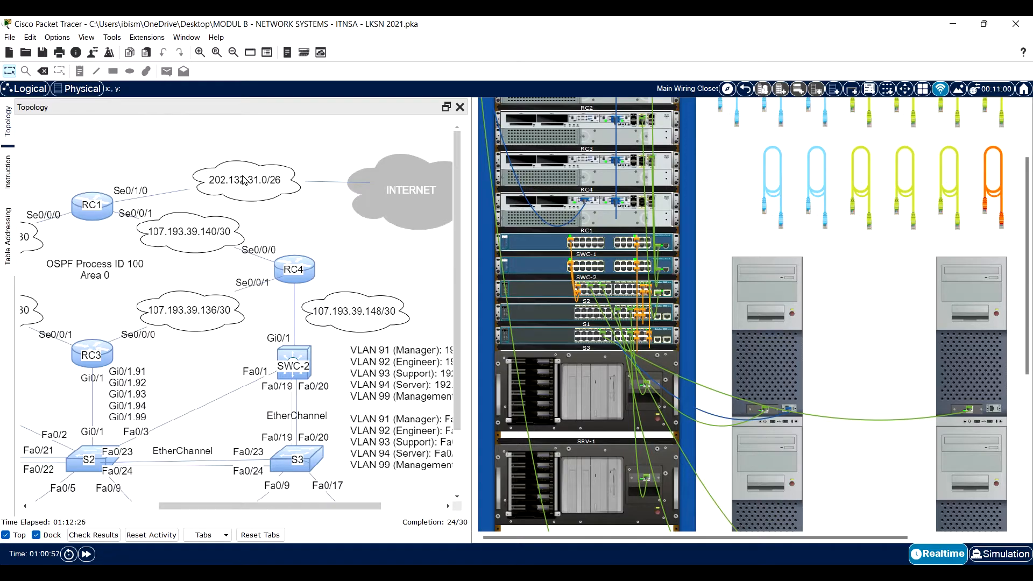
Step: Cross-check the addressing table and topology with the instructions, highlighting the VLAN 91, 92, 93 and 94 networks RC1 should learn
click(7, 237)
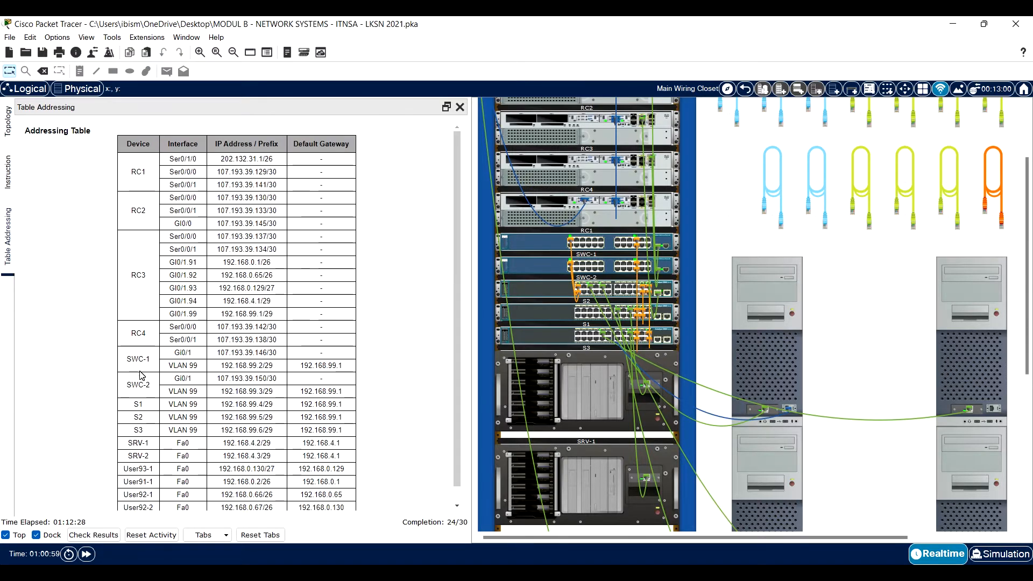
click(10, 142)
click(8, 171)
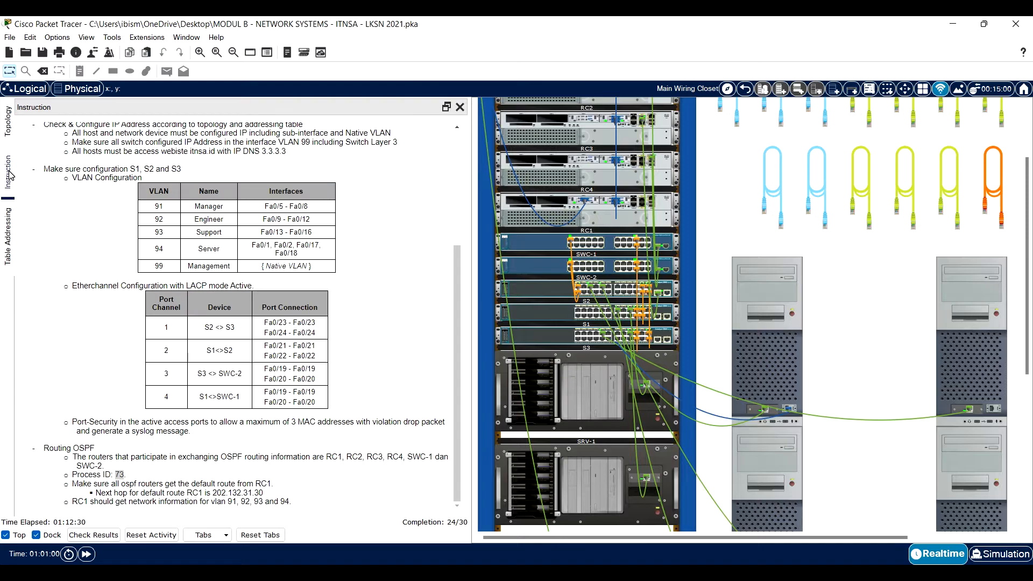
click(6, 129)
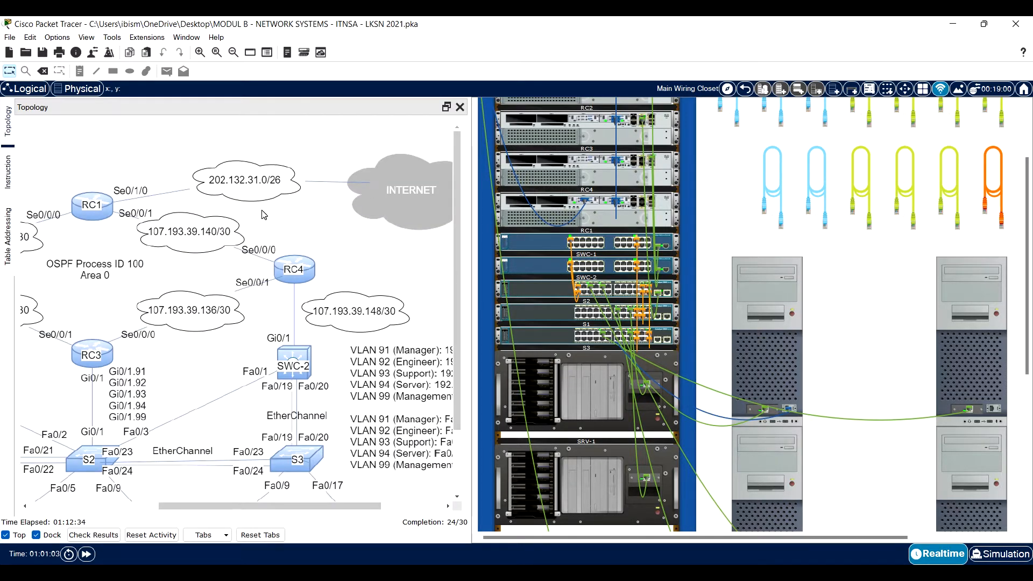
click(9, 179)
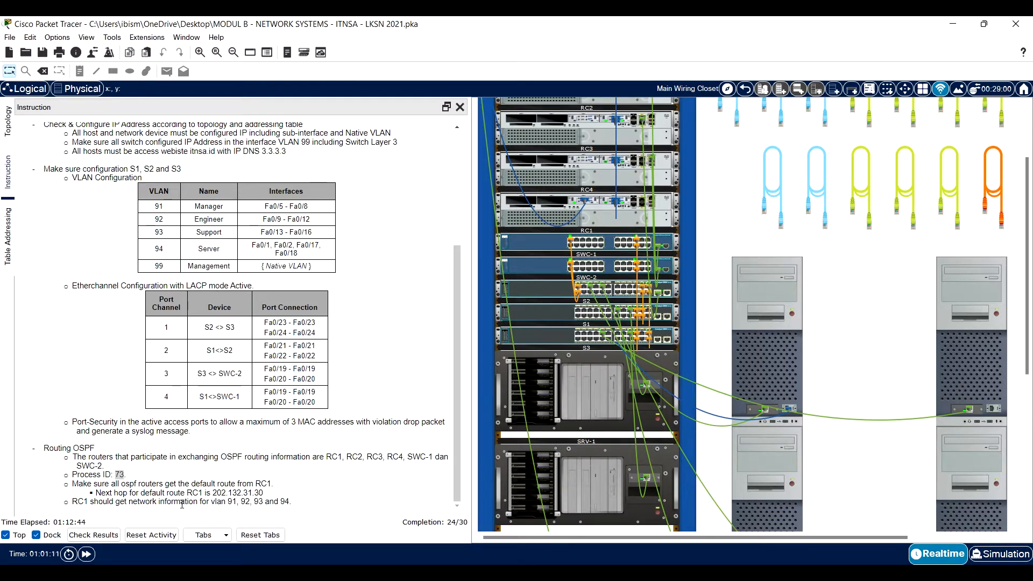
drag(160, 501, 291, 502)
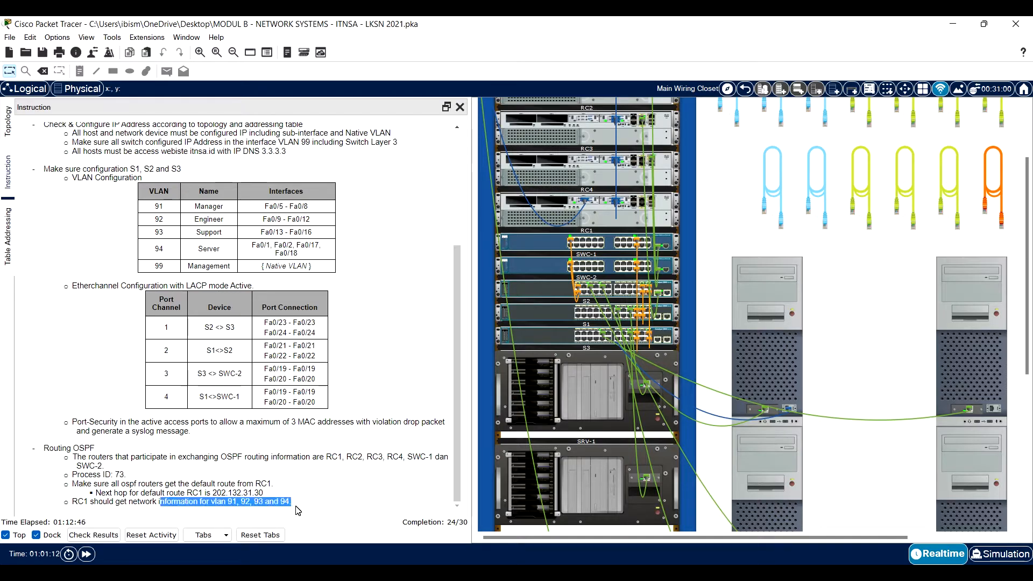
Step: Highlight the RC1 default-route requirement and reconnect the console cable to RC1's console port
scroll(606, 325, up, 3)
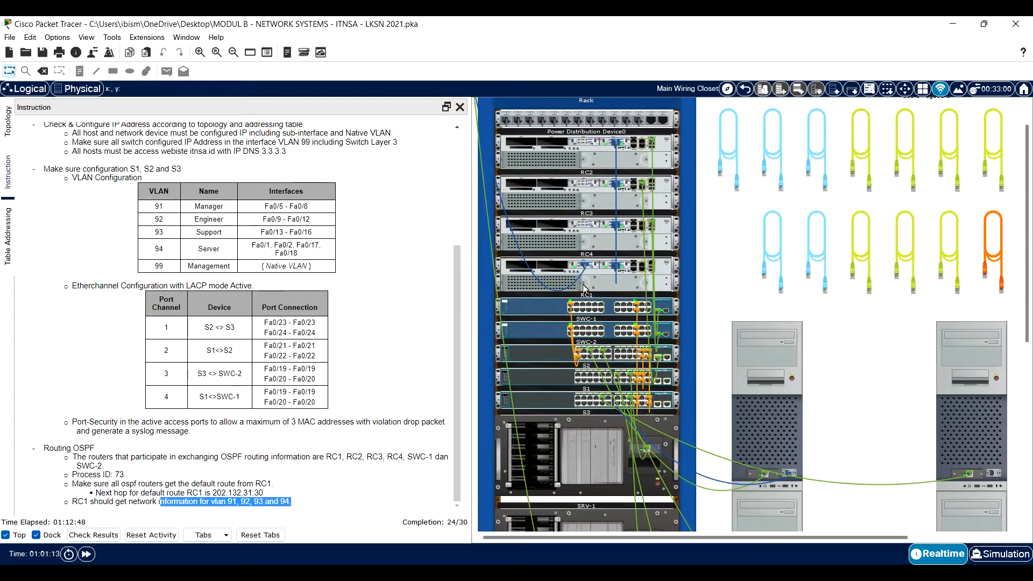
drag(224, 492, 78, 484)
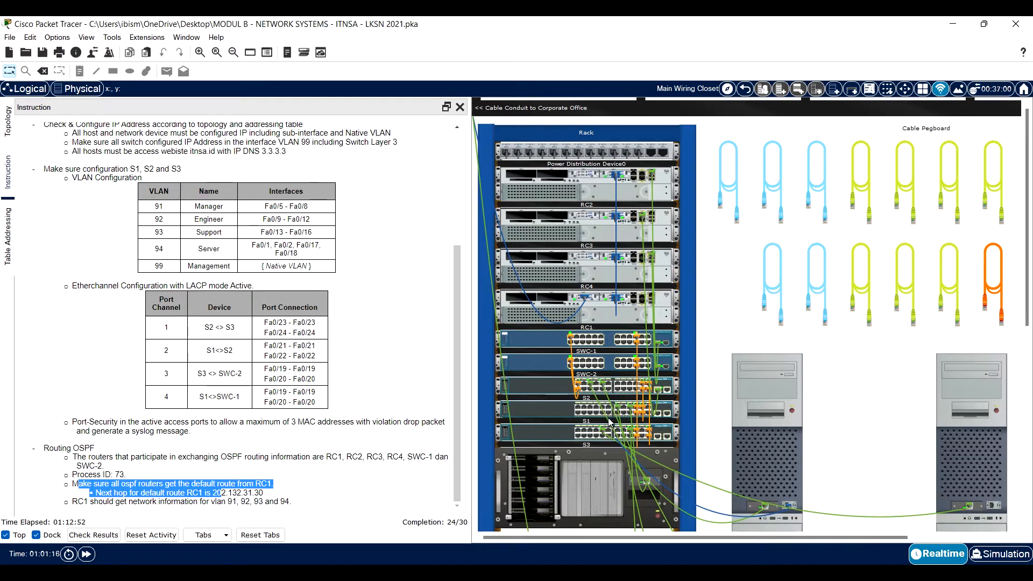
right_click(563, 448)
click(583, 451)
drag(768, 464, 635, 302)
Step: Open a terminal session from User91-1 to RC1 with the default port settings and enter privileged mode
click(755, 376)
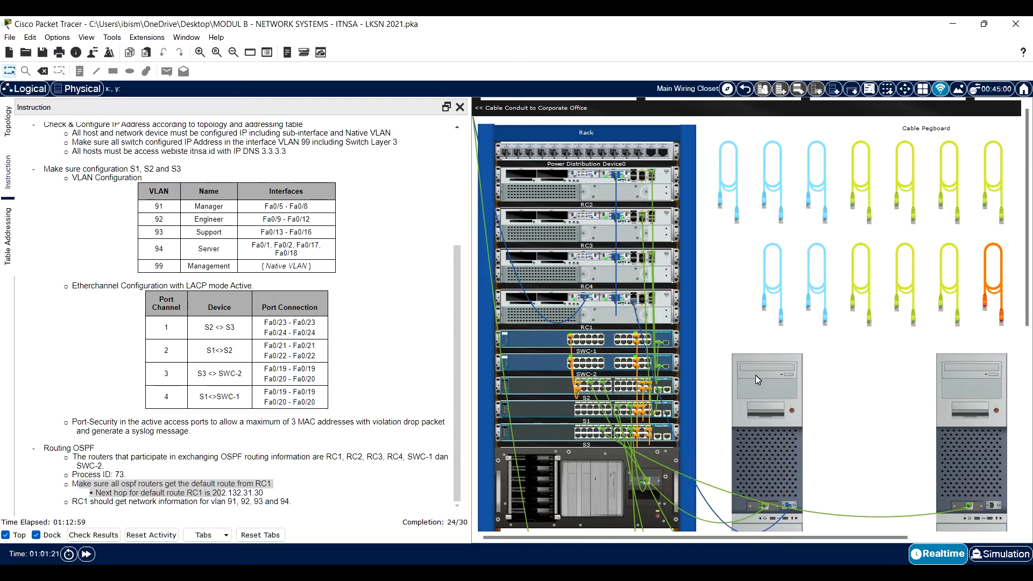
click(509, 163)
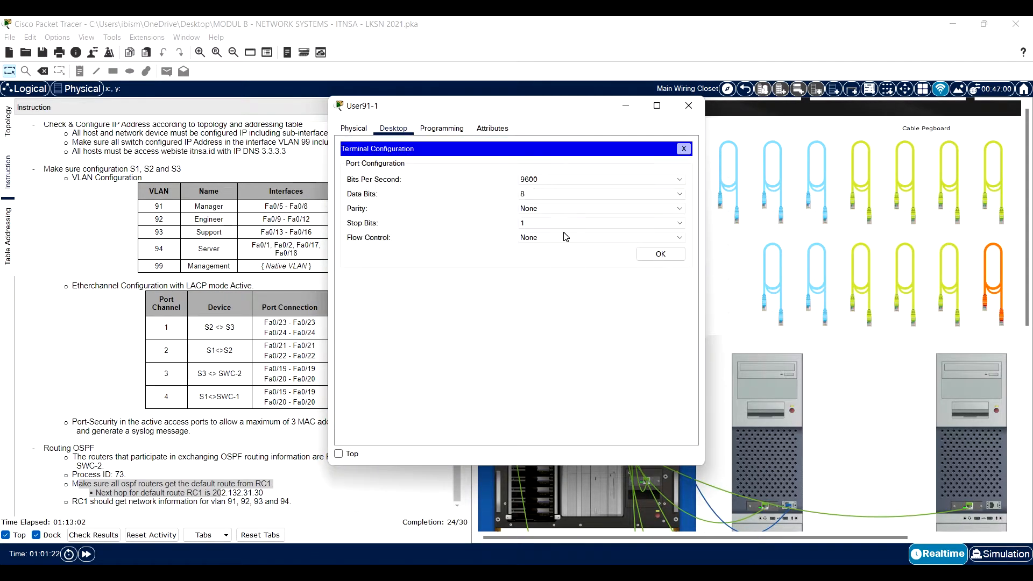
click(659, 257)
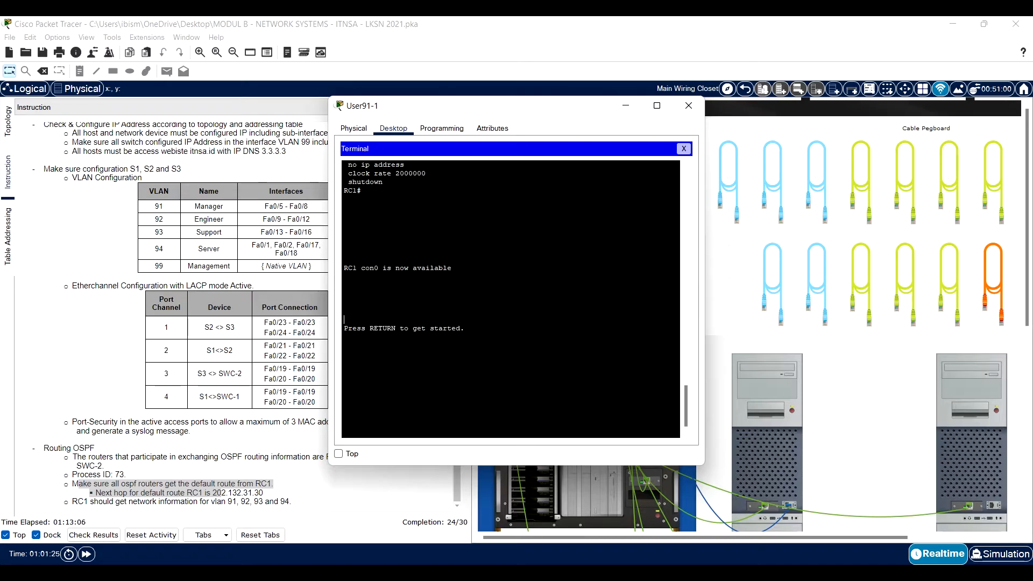
key(Return)
text(en)
key(Return)
Step: Display the OSPF section of RC1's running configuration
text(sh run)
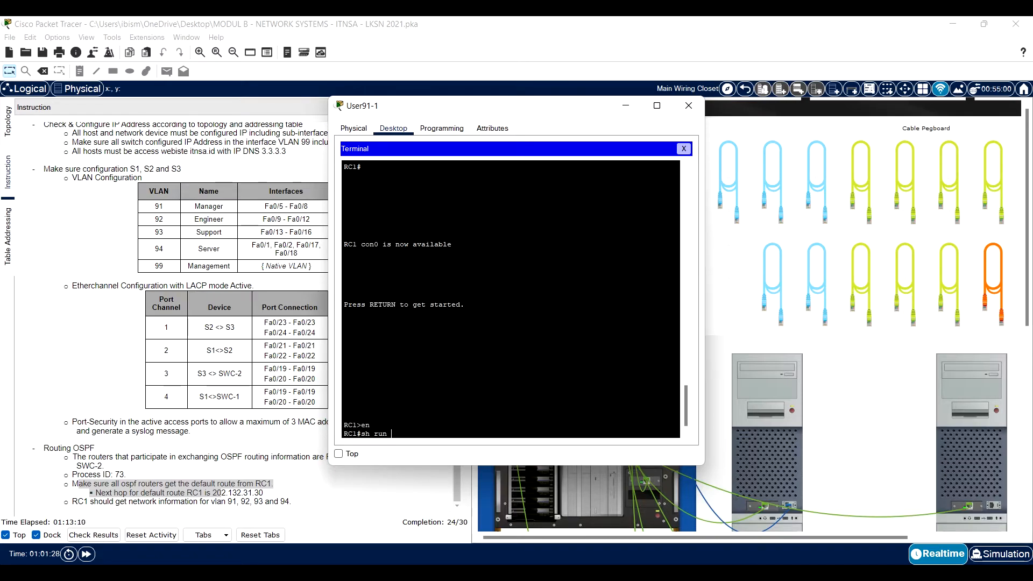
text( | sedc )
text(c)
text(osp)
key(Return)
key(Up)
text(f)
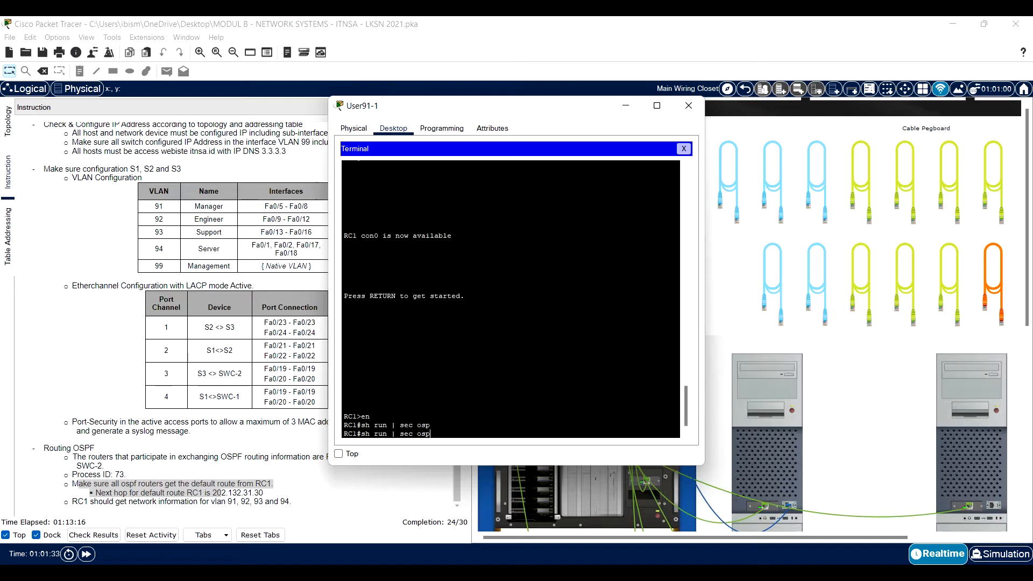
key(Return)
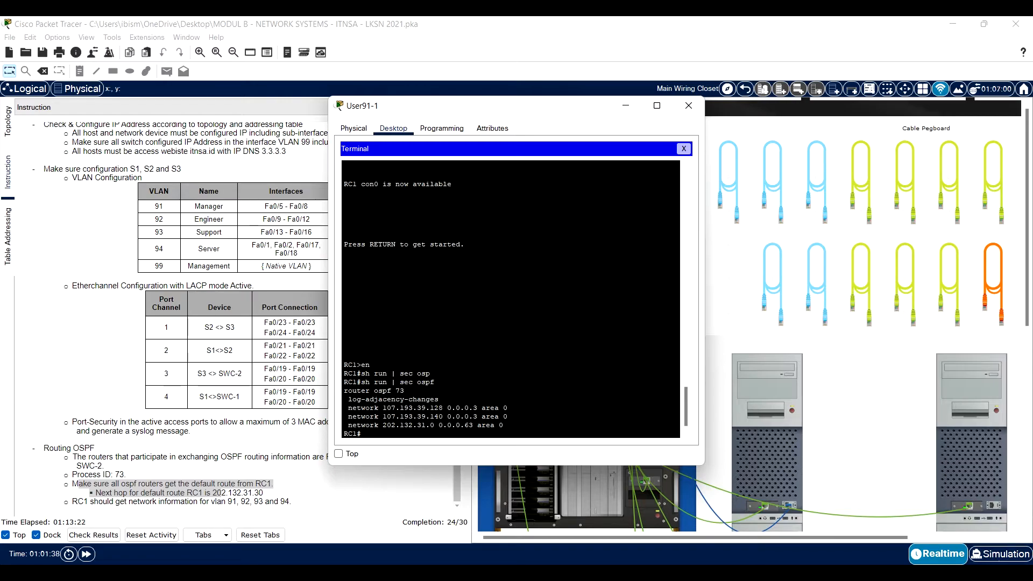
Step: Display RC1's directly connected routes and compare them with the networks declared under OSPF
drag(503, 426, 340, 411)
click(362, 433)
text(sh ip rou)
key(Tab)
text(conn)
key(Tab)
key(Return)
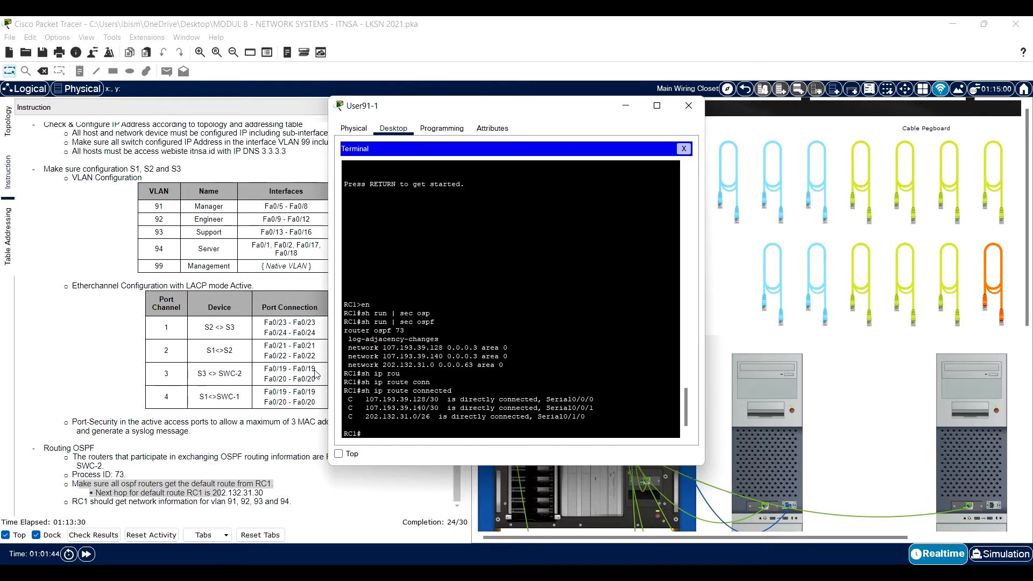
drag(410, 401, 594, 400)
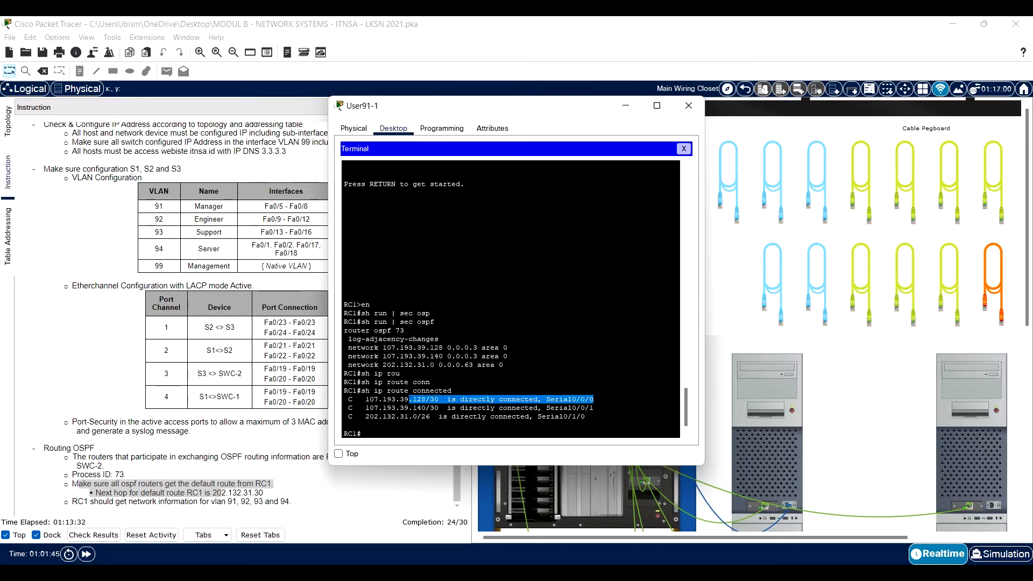
drag(418, 416, 378, 416)
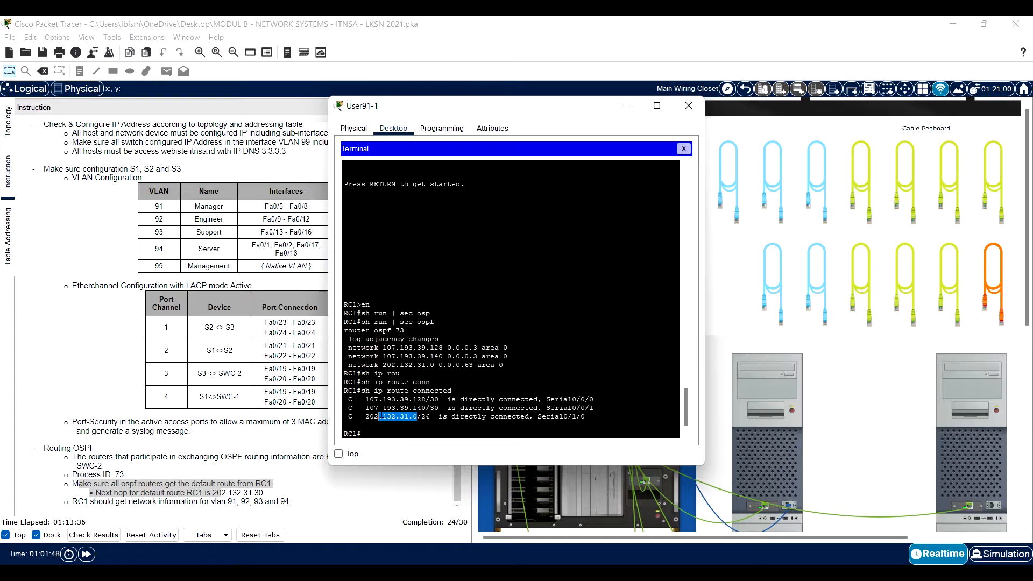
drag(379, 416, 370, 400)
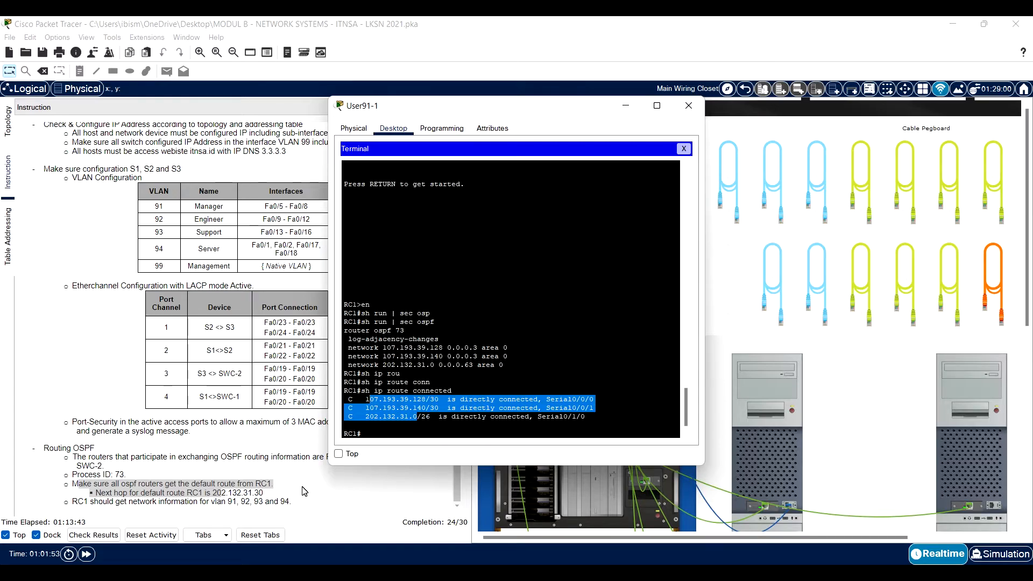
Step: Filter RC1's running configuration by the section keyword route to check for static routes
click(388, 437)
key(Up)
key(BackSpace)
key(BackSpace)
key(BackSpace)
key(BackSpace)
key(BackSpace)
key(BackSpace)
key(BackSpace)
key(BackSpace)
key(BackSpace)
key(BackSpace)
key(BackSpace)
key(BackSpace)
key(BackSpace)
key(BackSpace)
key(BackSpace)
key(BackSpace)
key(BackSpace)
key(BackSpace)
key(BackSpace)
text(run | sec )
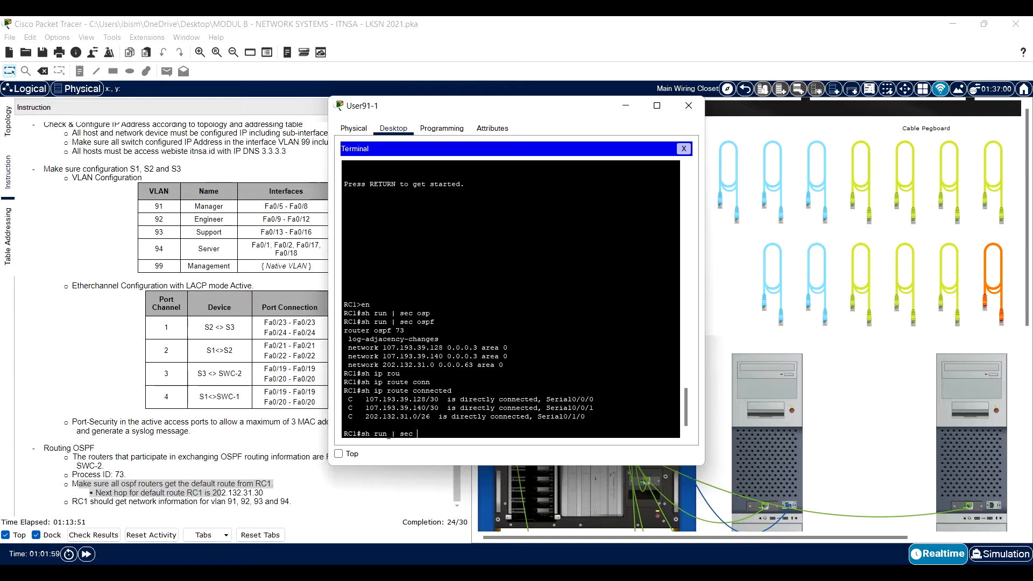
text(route)
key(Return)
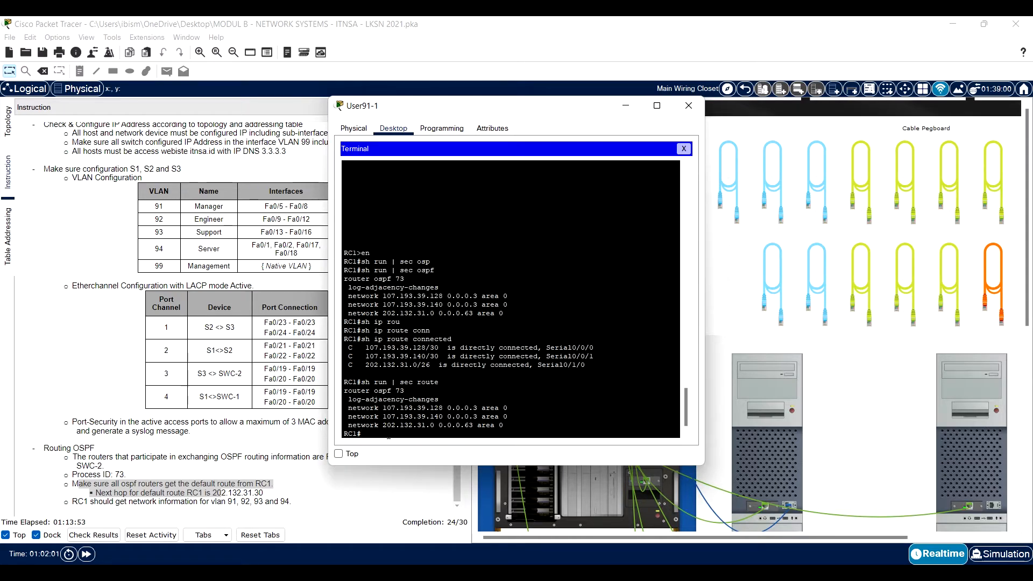
Step: Page through RC1's full running configuration and examine the OSPF network statements and the static route area
text(sh run)
key(Return)
key(space)
key(space)
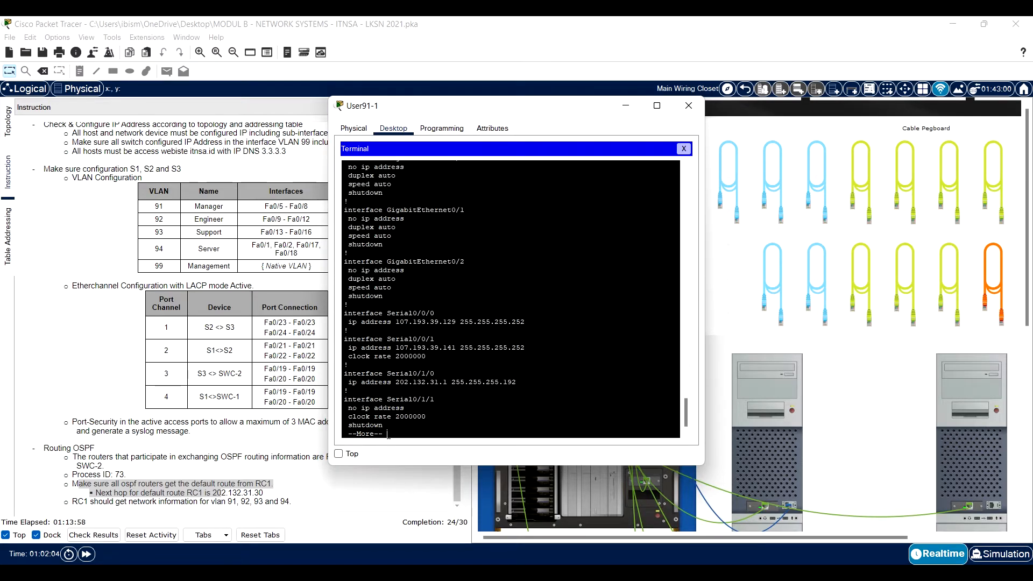
key(space)
key(space)
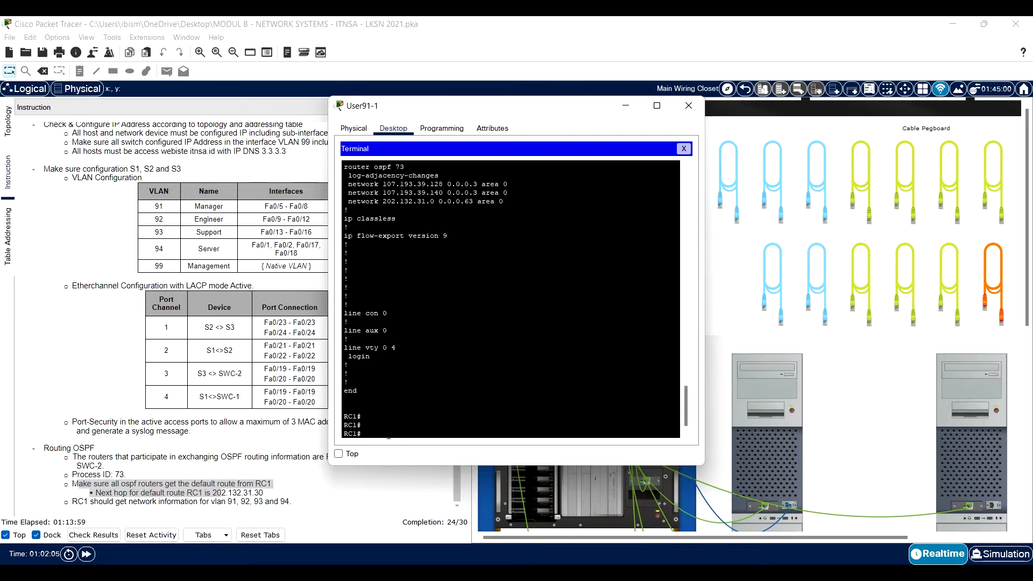
drag(381, 225, 409, 233)
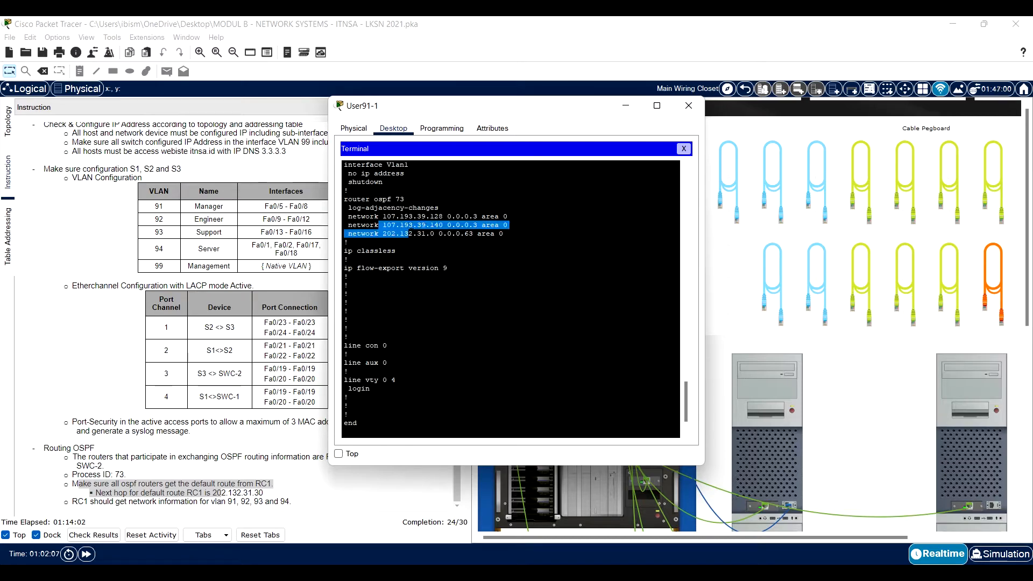
click(345, 432)
scroll(511, 298, up, 2)
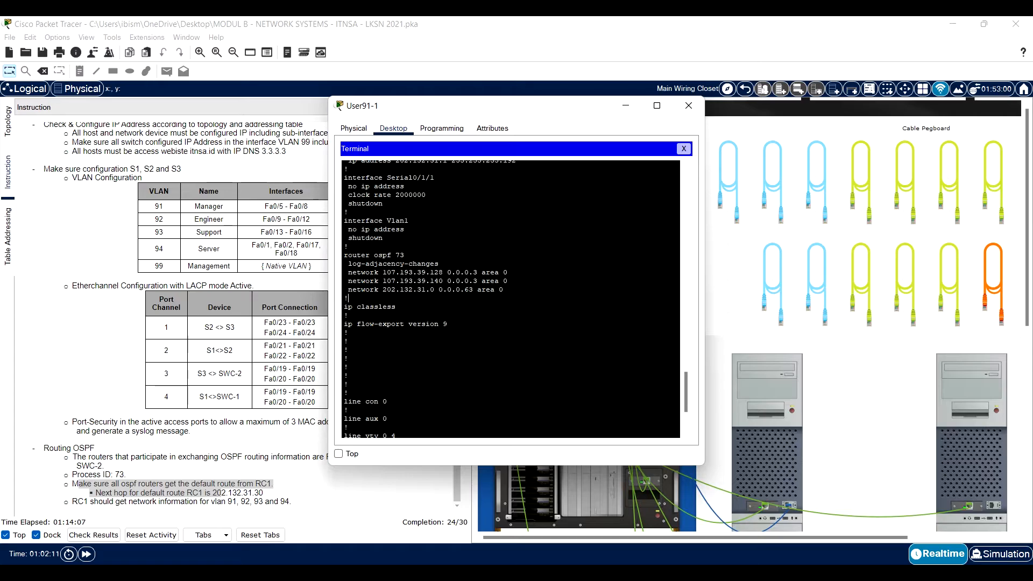
Step: Return to the RC1 prompt and enter global configuration mode
key(Return)
key(Return)
key(Return)
text(con)
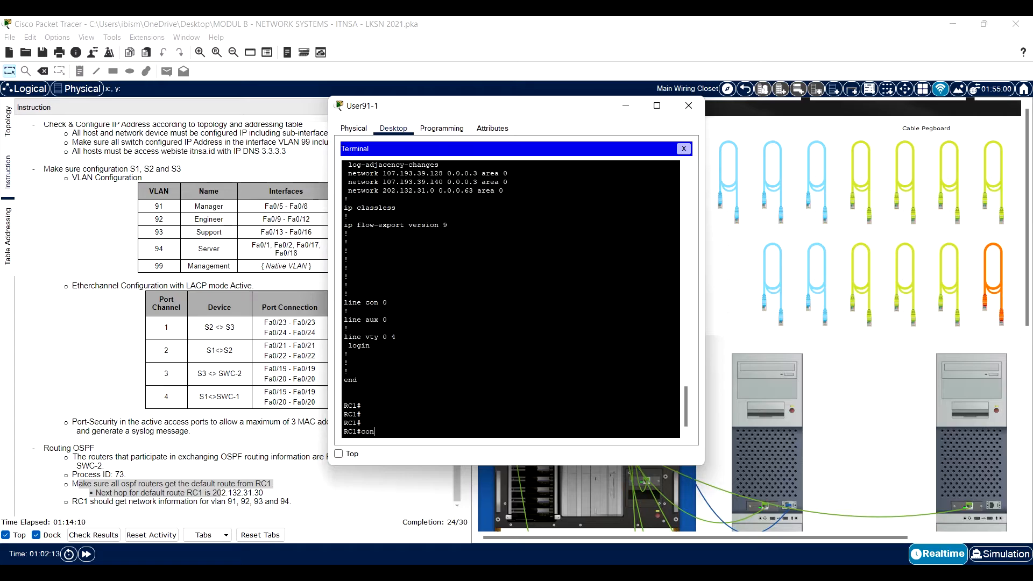
text(f)
key(Tab)
text(ter)
key(Tab)
key(Return)
Step: Add a default route 0.0.0.0 0.0.0.0 via next hop 202.132.31.30 on RC1, keeping the terminal window on top of the instructions
text(ip rou)
key(Tab)
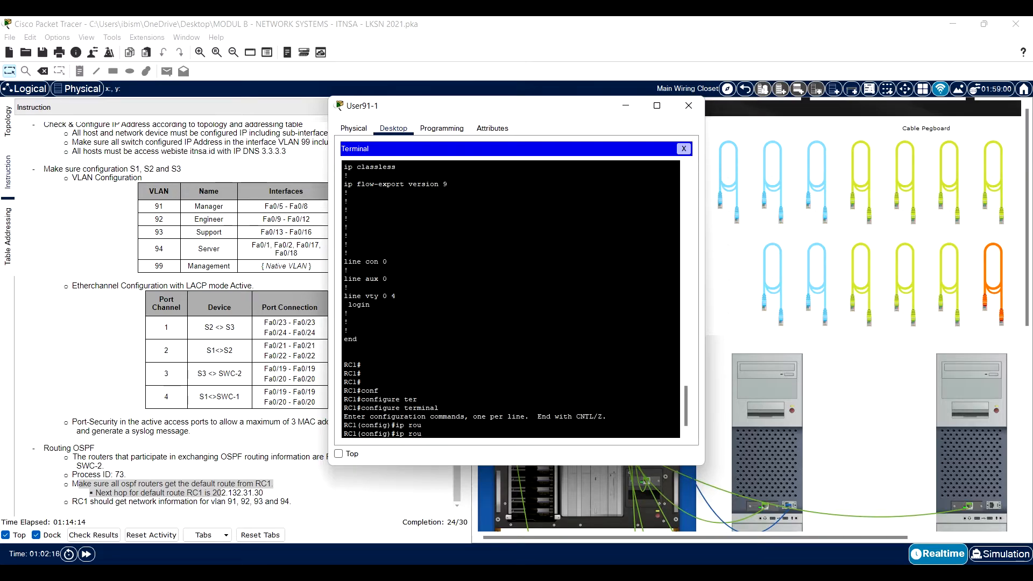
text(t)
key(Tab)
key(Tab)
key(Tab)
text(?)
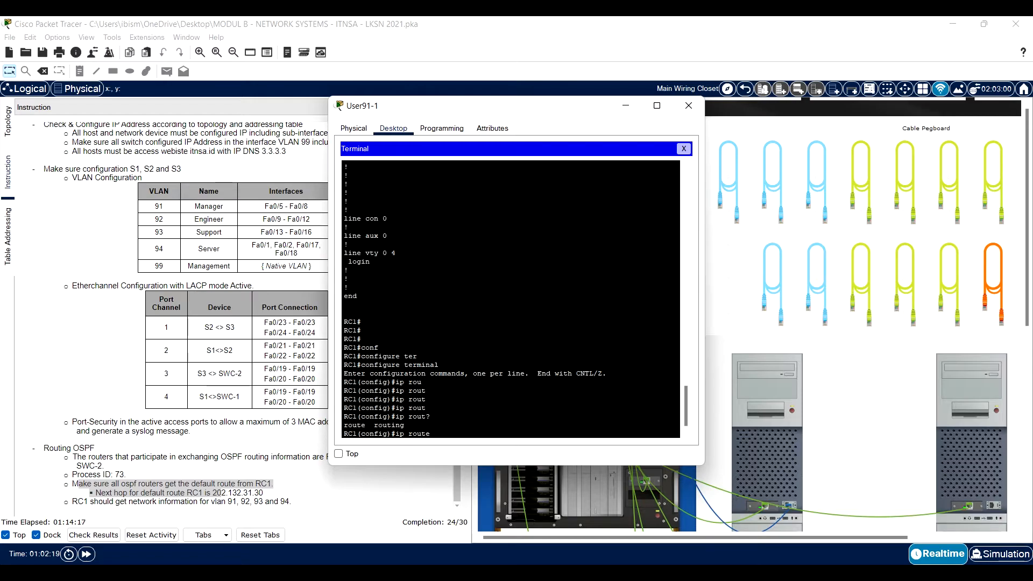
text(0.0.0.0 0.0.0.0)
click(339, 454)
drag(213, 492, 270, 490)
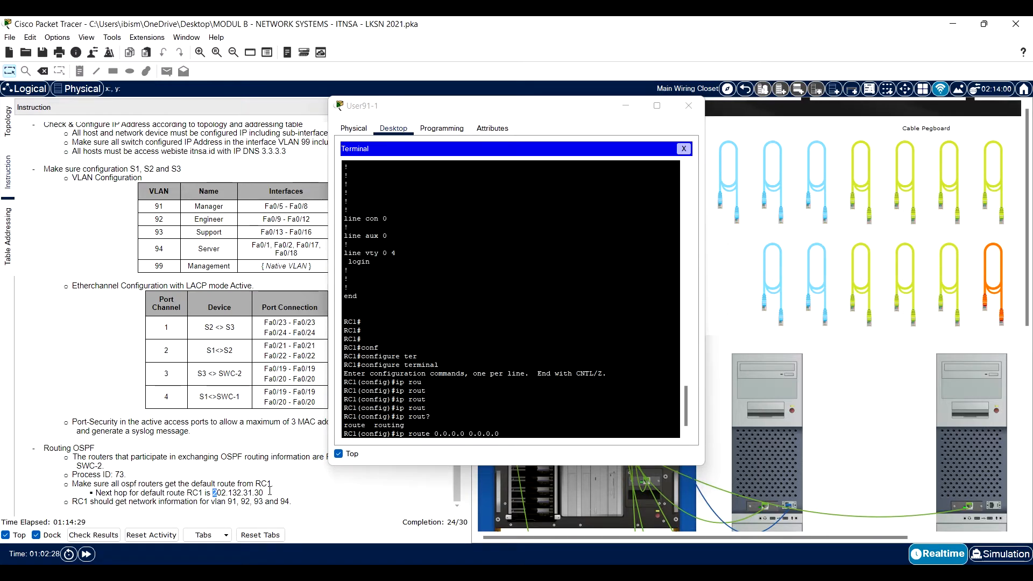
click(518, 436)
text(20)
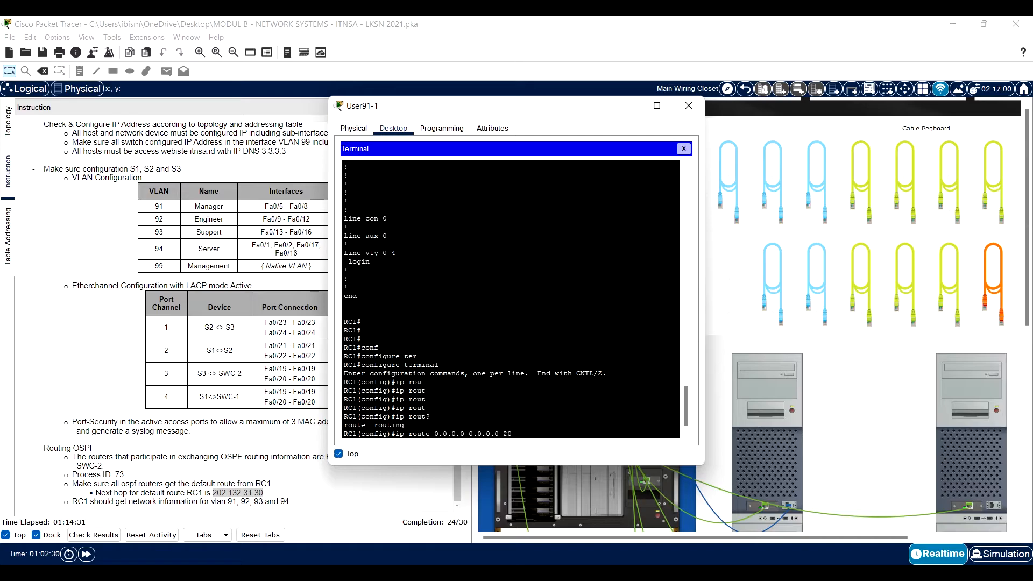
text(2.132.31.30)
key(Return)
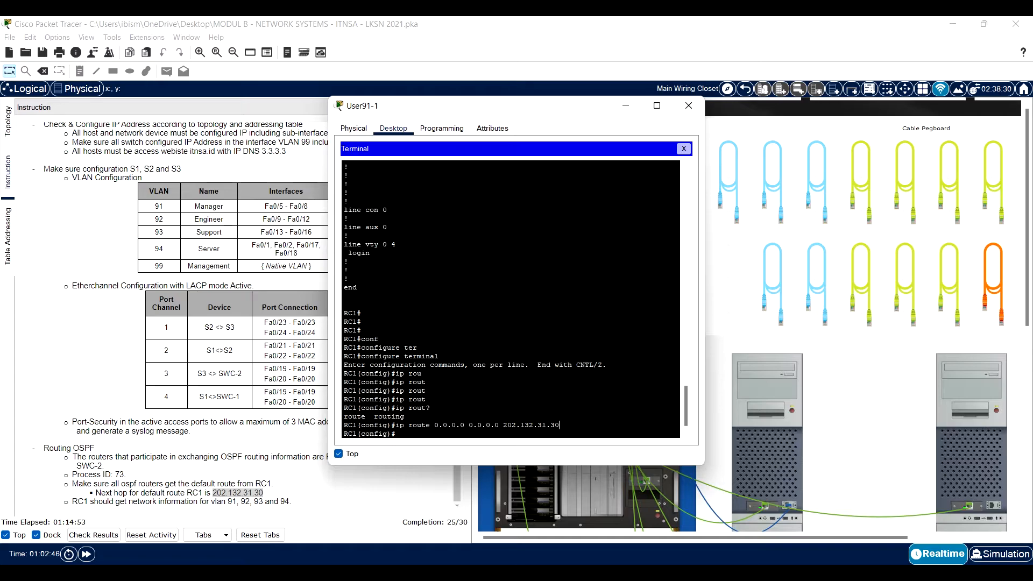
Step: Display RC1's OSPF configuration from configuration mode and compare it with the default-route requirement
text(do sh run | sec ospf)
key(Return)
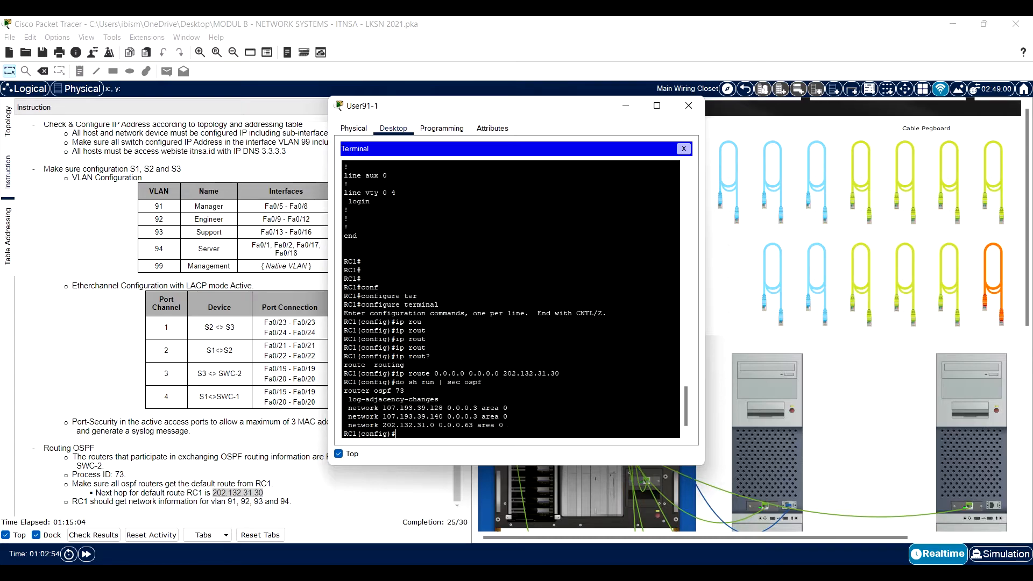
drag(503, 425, 350, 394)
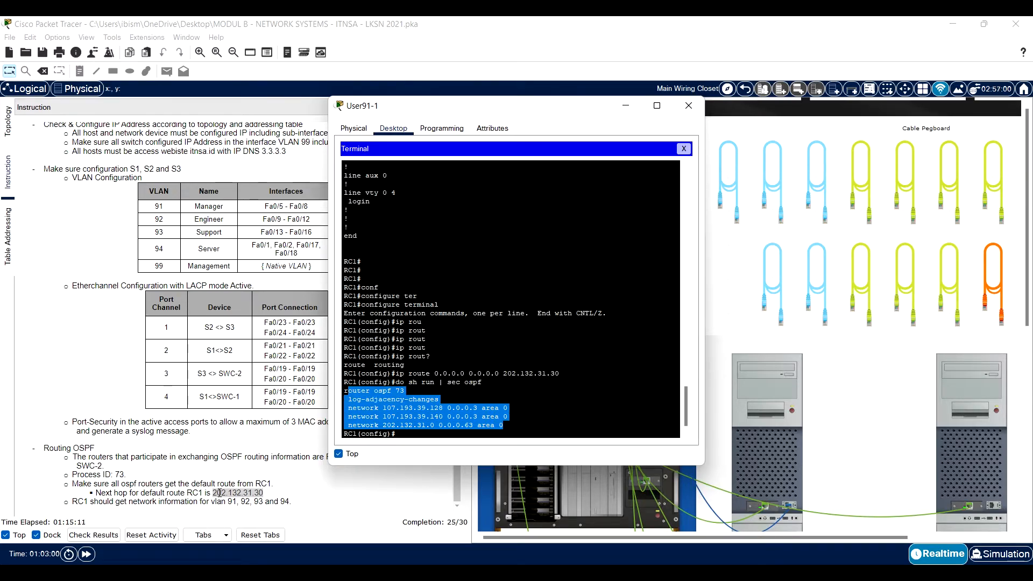
drag(220, 493, 213, 492)
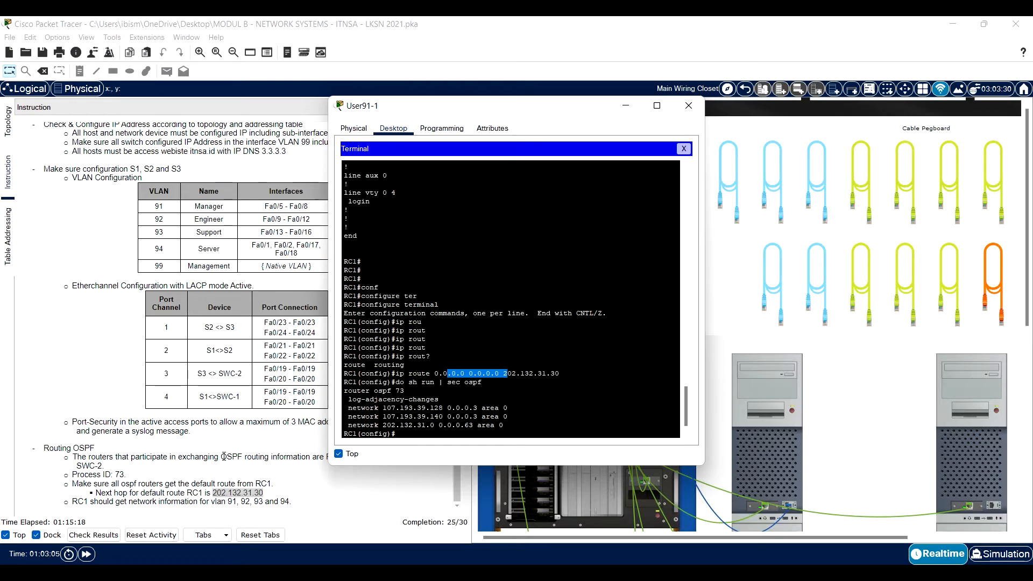
Step: Compare RC1's links in the topology diagram with the OSPF routing requirements in the instructions
click(413, 425)
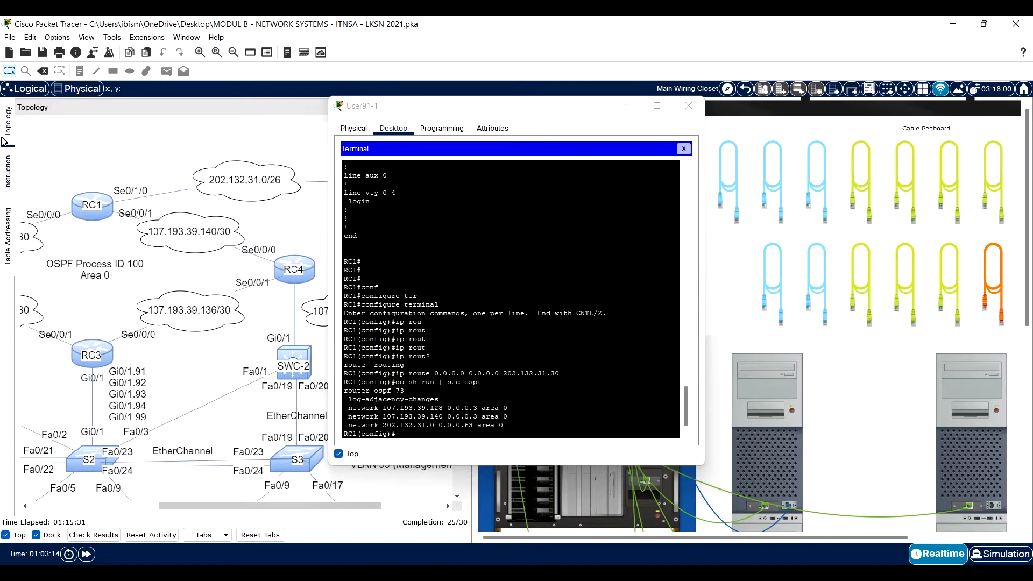
click(7, 172)
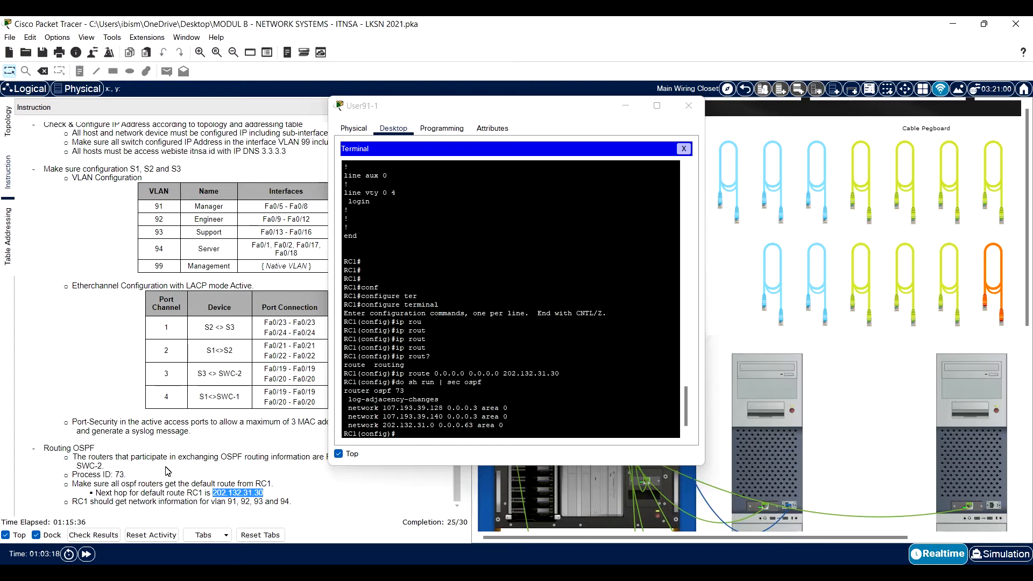
click(5, 116)
click(7, 136)
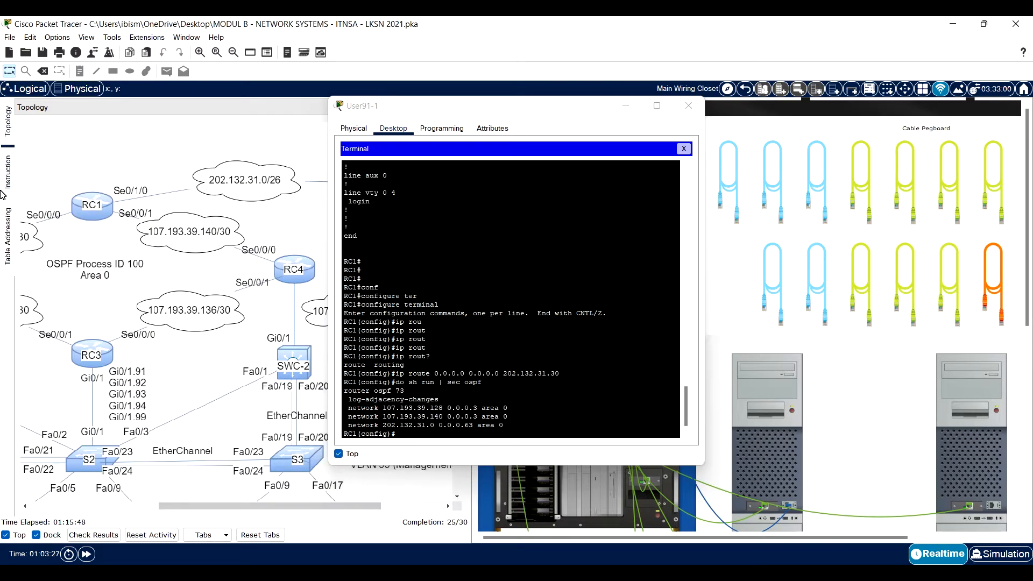
click(5, 183)
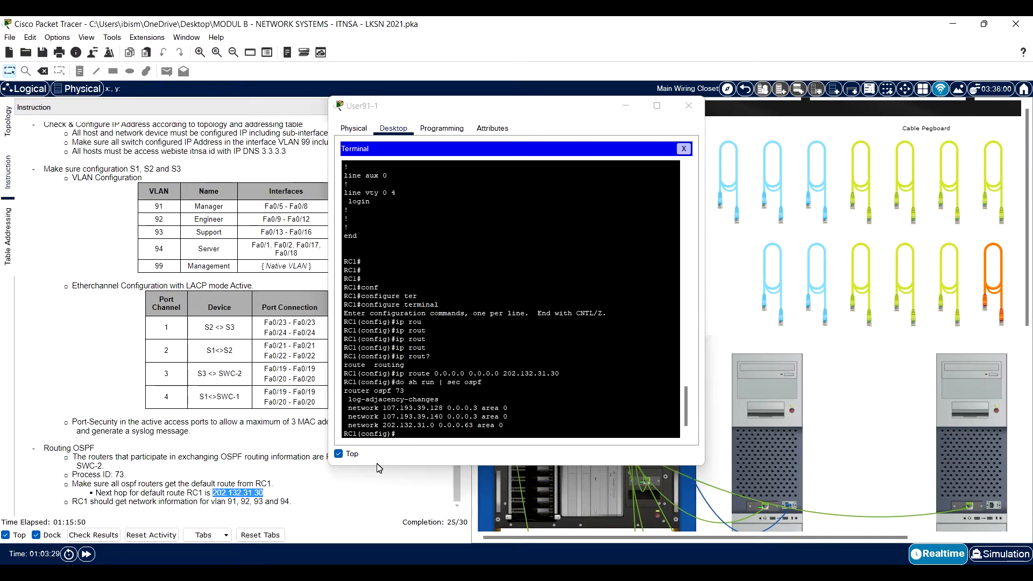
Step: Enter router configuration mode for OSPF process 73 on RC1
click(425, 437)
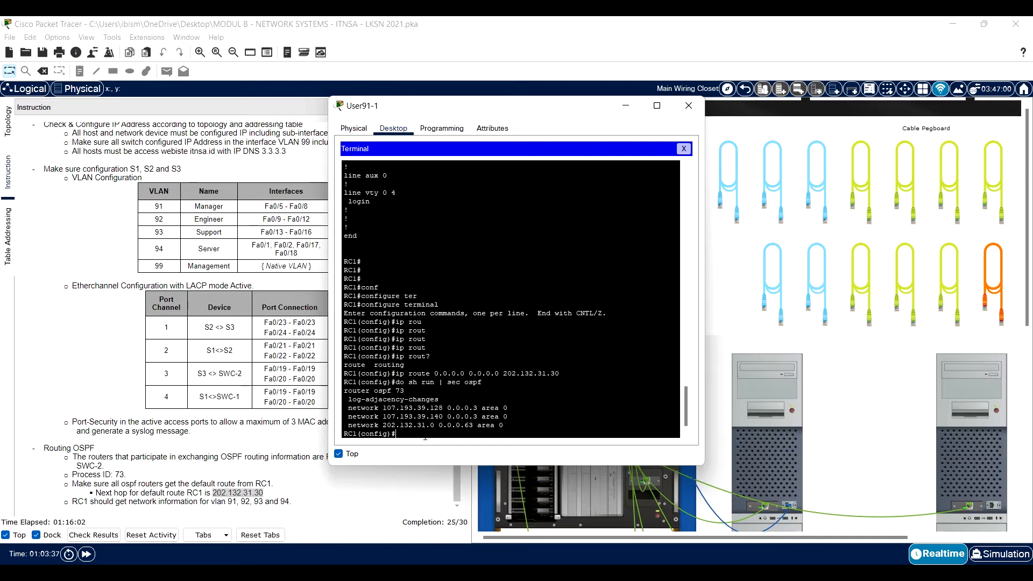
text(rou)
key(Tab)
text(ps)
key(Tab)
key(BackSpace)
key(BackSpace)
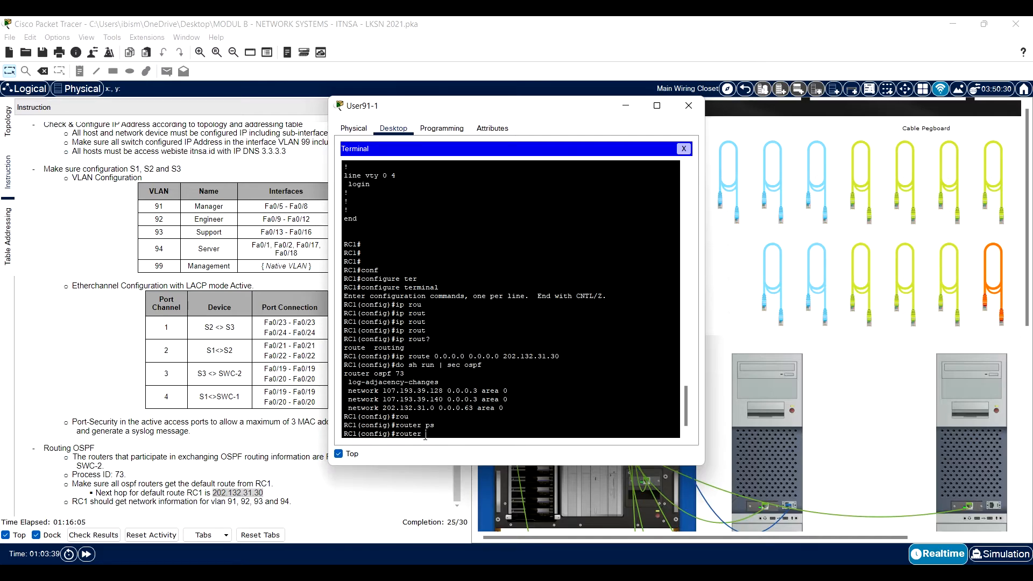
text(osp)
key(Tab)
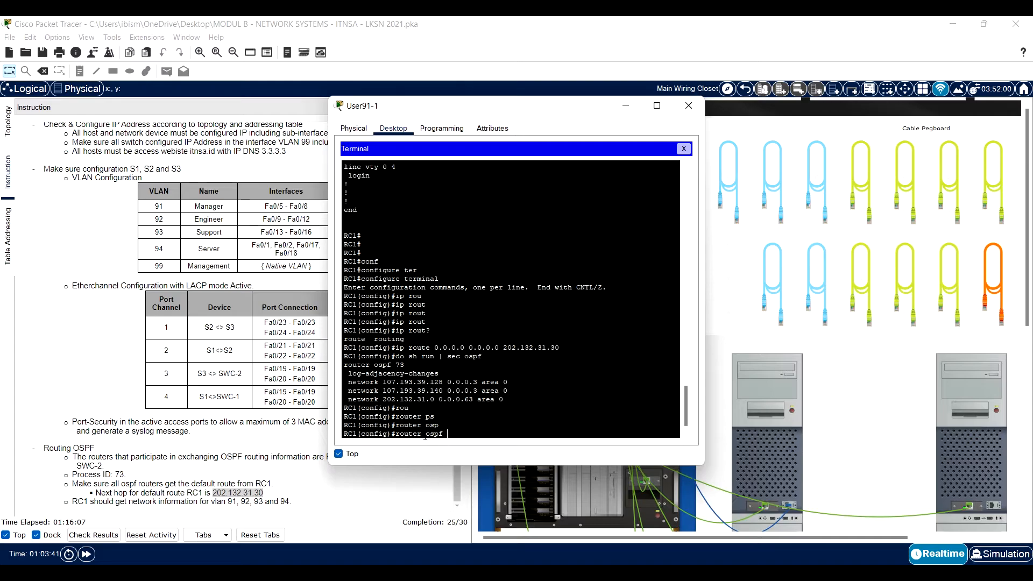
text(73)
key(Return)
Step: Advertise RC1's default route through OSPF with the default-information originate command
text(dedfau)
key(Tab)
key(BackSpace)
key(BackSpace)
key(BackSpace)
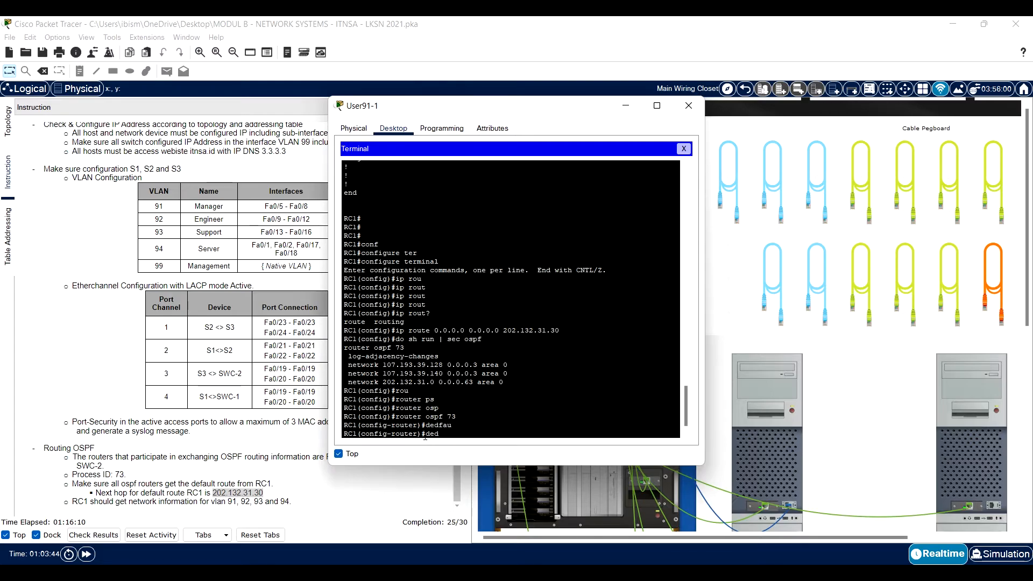
key(BackSpace)
text(fu)
key(Tab)
key(BackSpace)
key(BackSpace)
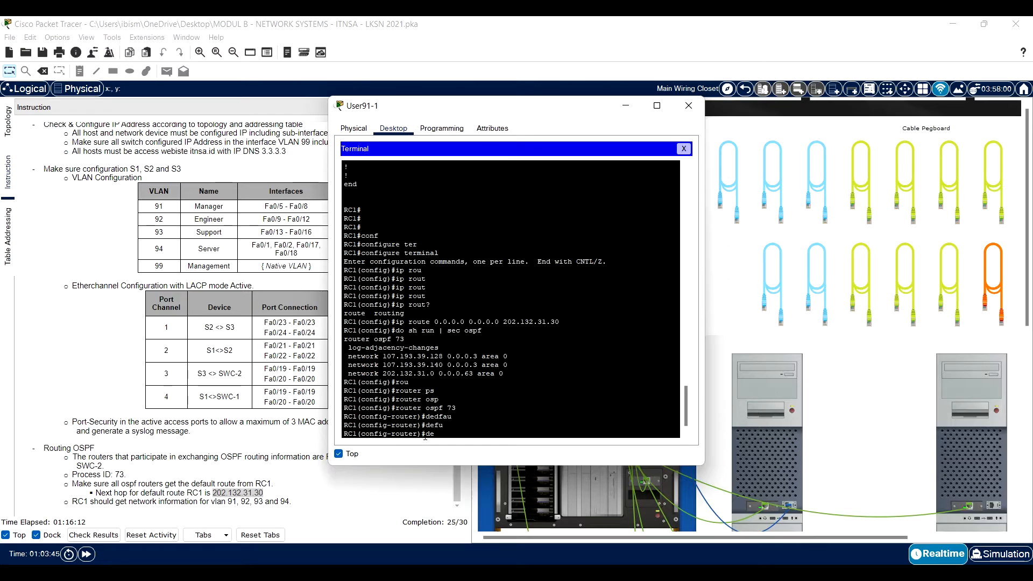
text(fa)
key(Tab)
text(ult-information ori)
key(Tab)
key(Return)
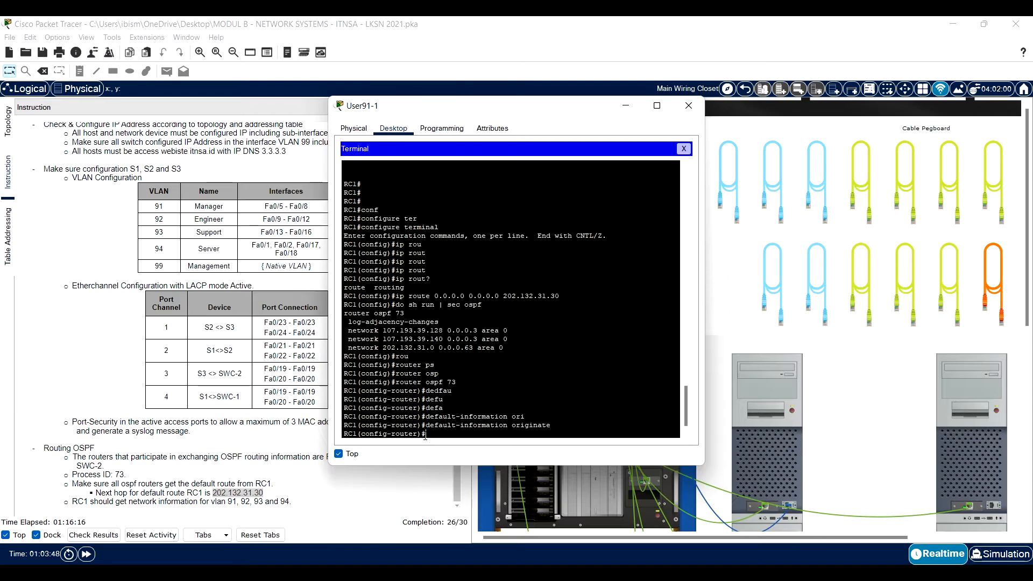
Step: Compare RC1's static default route and default-information originate command with the default-route requirements in the instructions
click(259, 492)
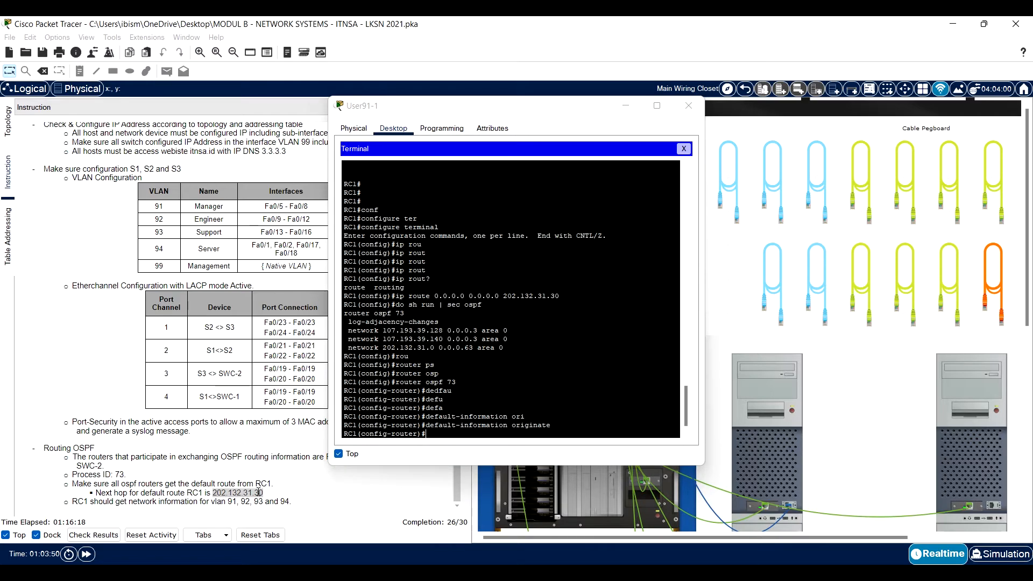
triple_click(273, 484)
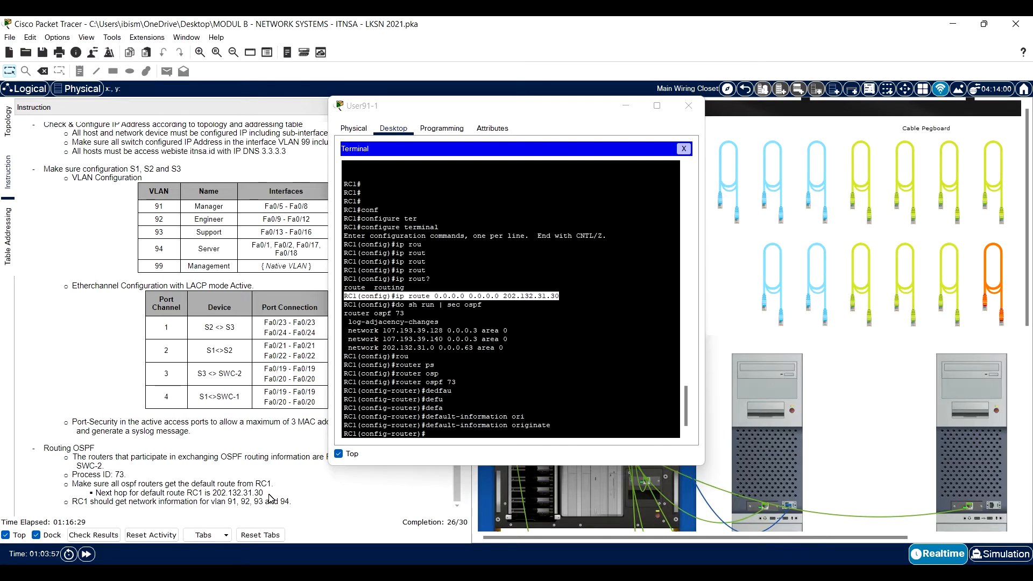
triple_click(269, 494)
click(530, 425)
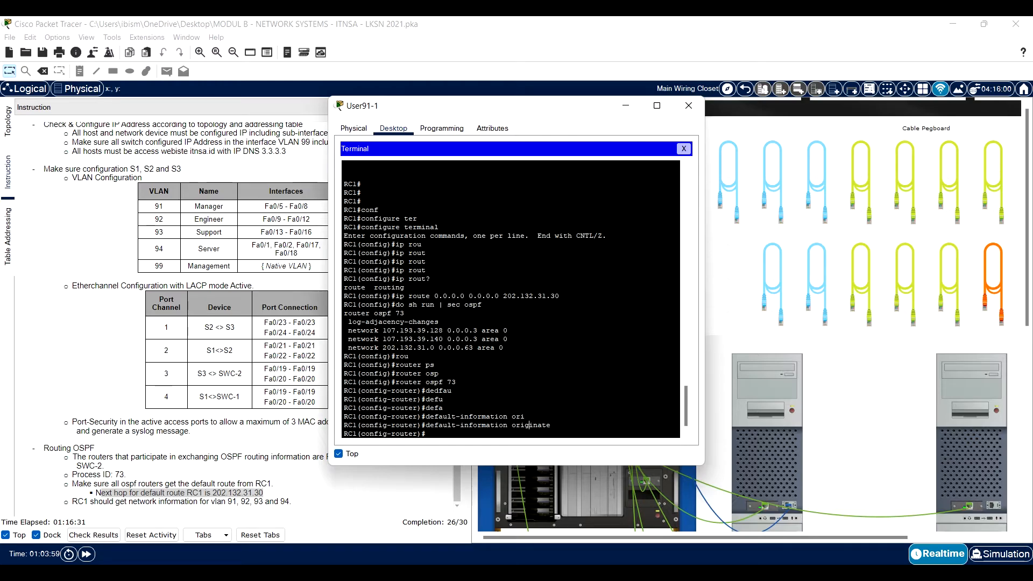
drag(72, 484, 285, 486)
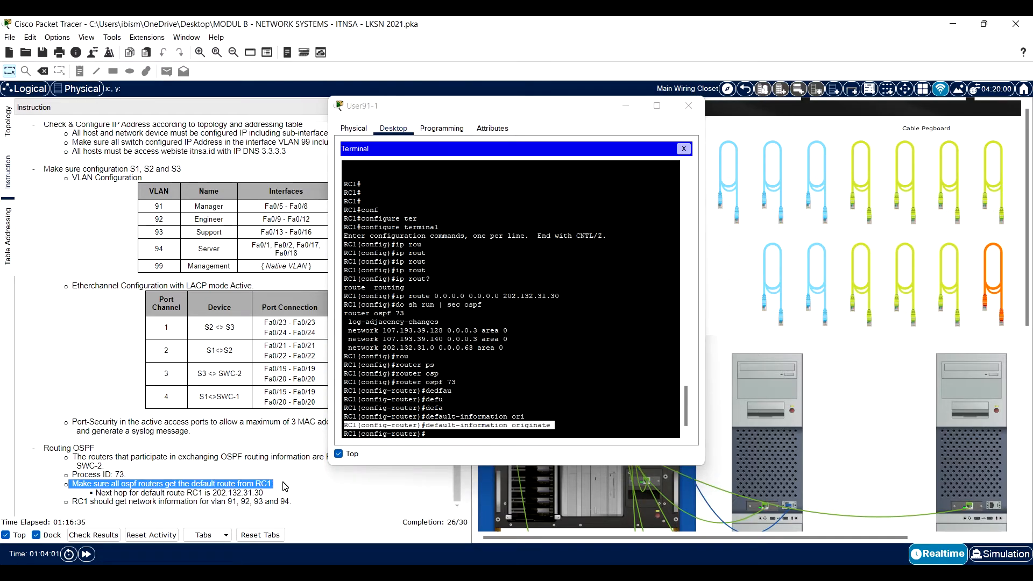
click(463, 425)
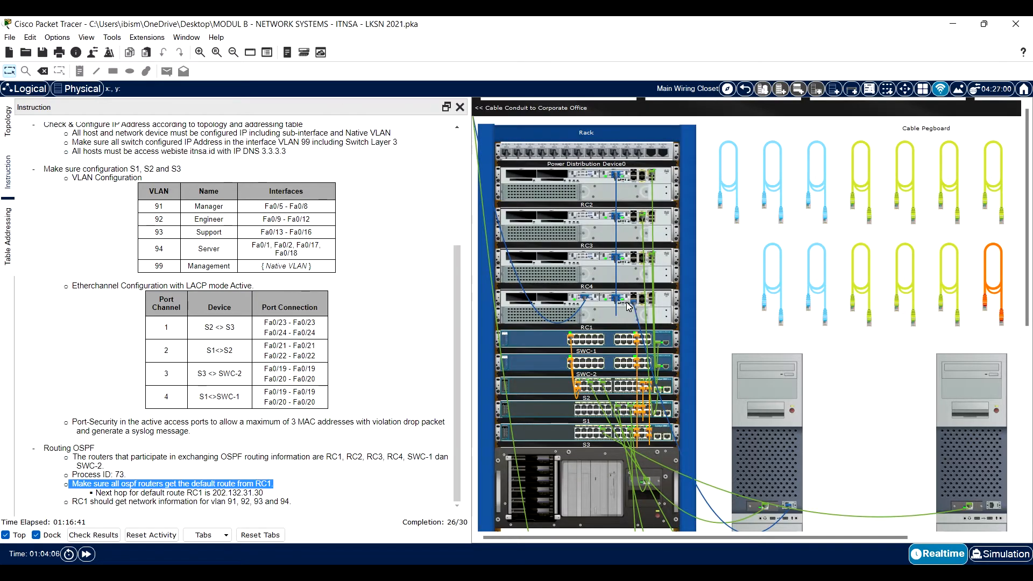
Step: Move the console cable from RC1 to RC2 and open a terminal session on User91-1 with the default port settings
click(629, 305)
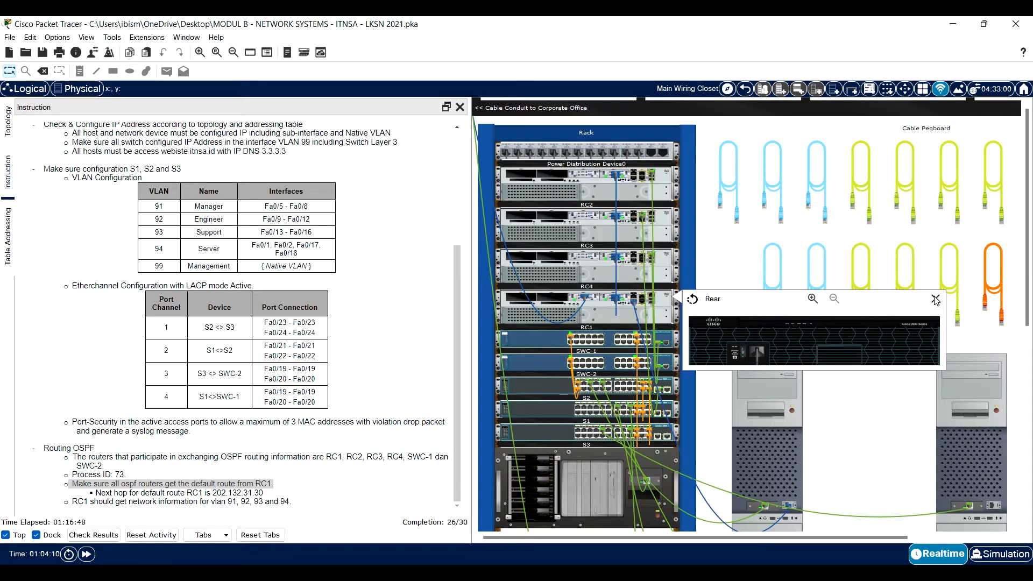
click(935, 299)
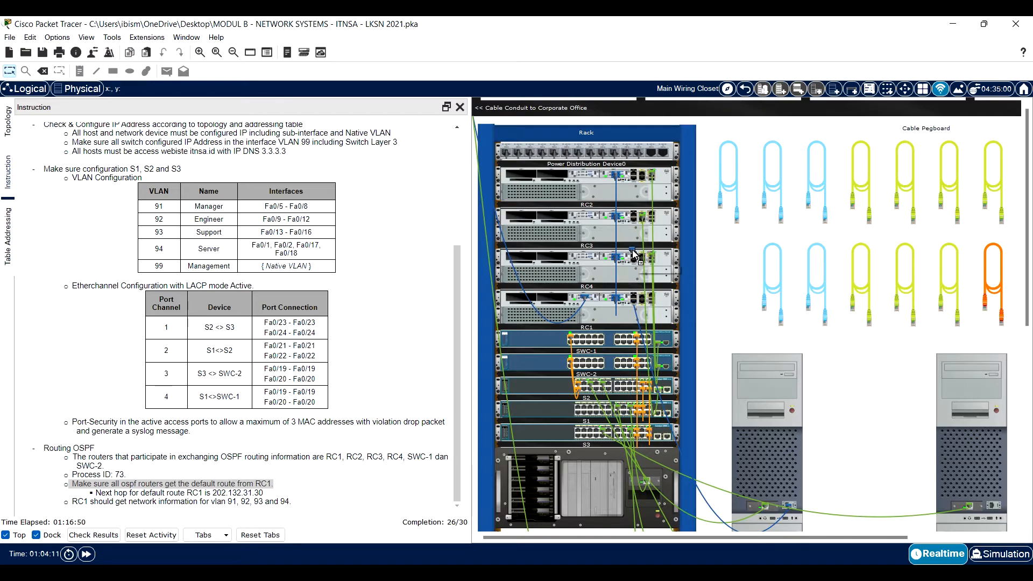
drag(632, 250, 634, 260)
key(alt+Tab)
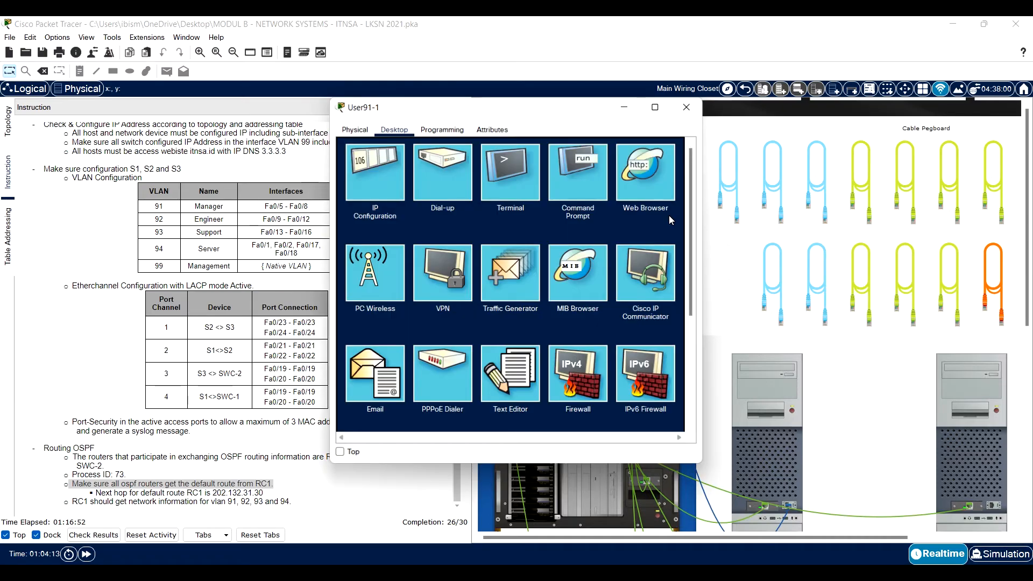
click(578, 172)
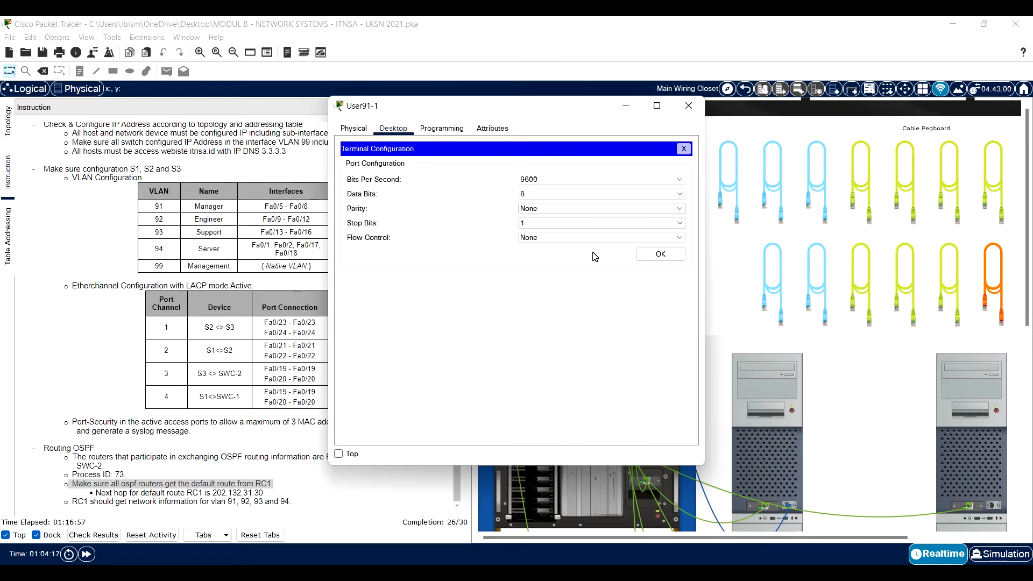
click(642, 254)
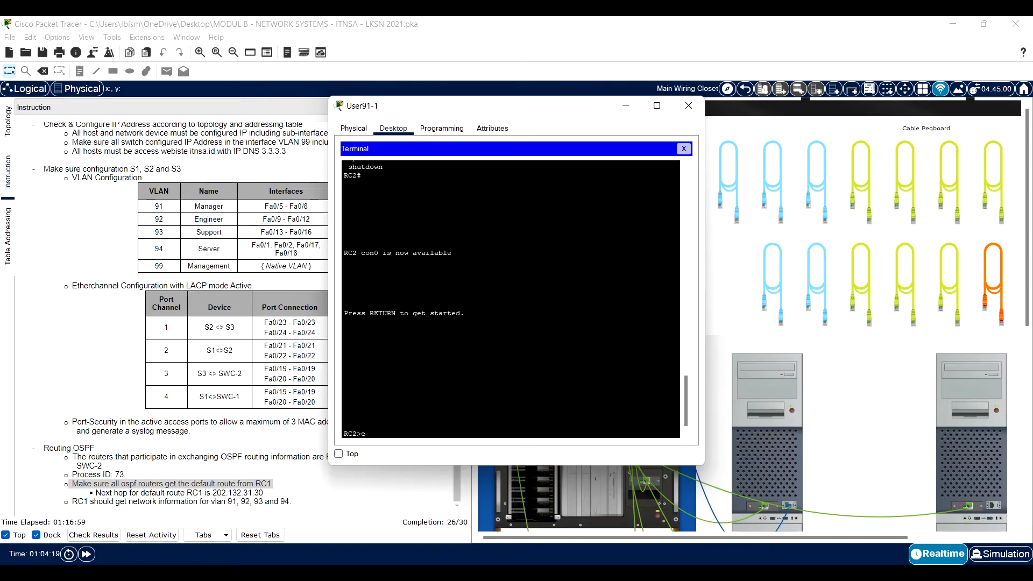
Step: Enter privileged mode on RC2 and display the OSPF section of its running configuration
text(en)
key(Return)
text(sh run)
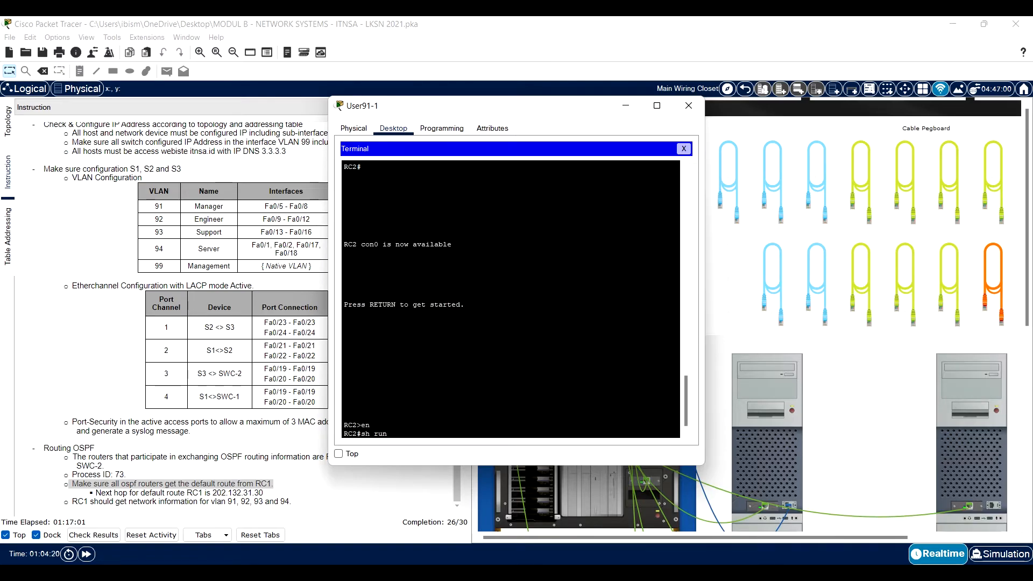
text( | sec ospf)
key(Return)
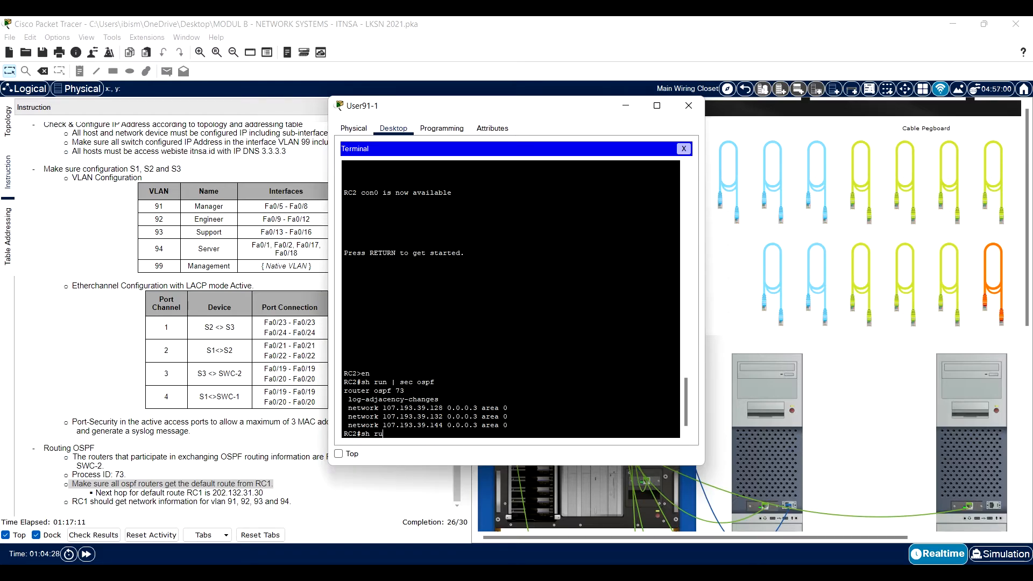
Step: Display RC2's directly connected routes and compare them with the networks advertised in its OSPF configuration
text(sh ip)
key(BackSpace)
key(BackSpace)
key(BackSpace)
text(ip rou)
key(Tab)
text(cin)
key(Tab)
key(BackSpace)
key(BackSpace)
text(o)
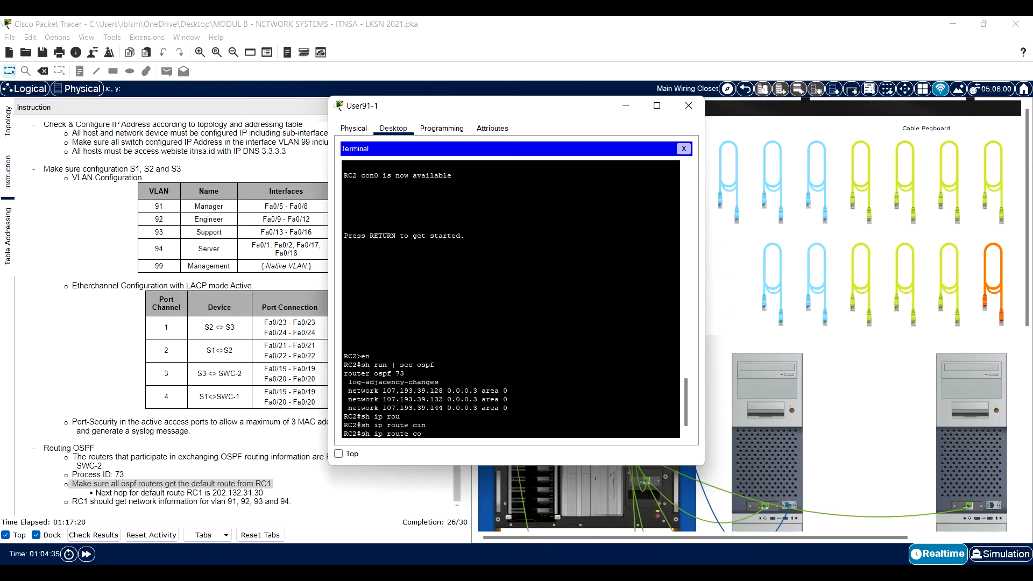
text(n)
key(Tab)
key(Return)
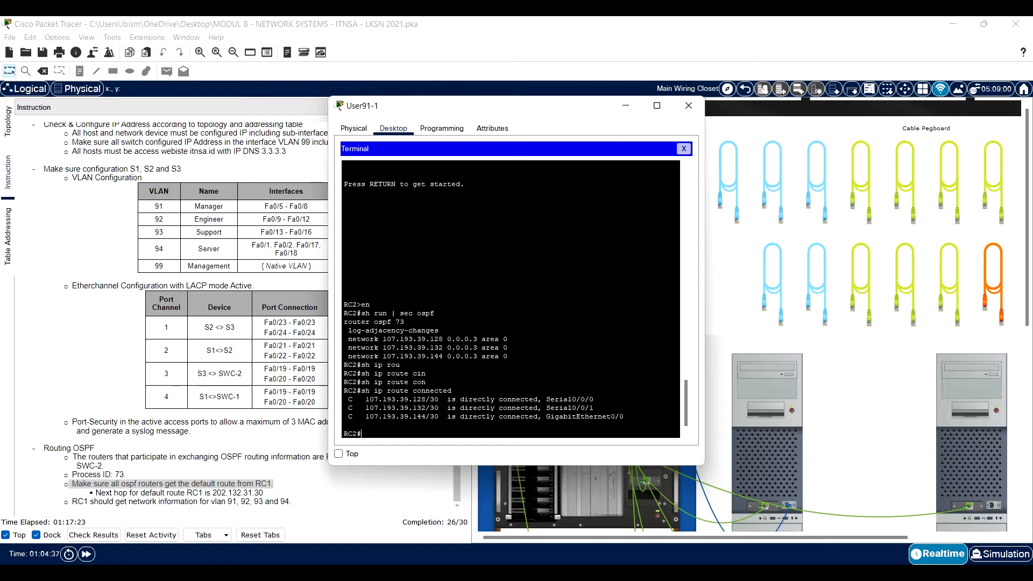
drag(421, 391, 425, 407)
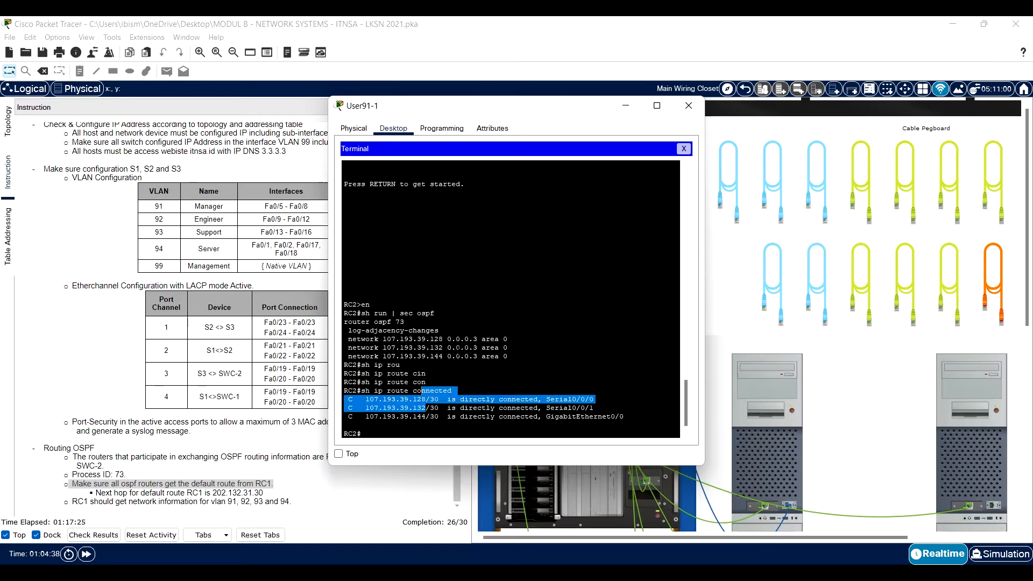
click(467, 339)
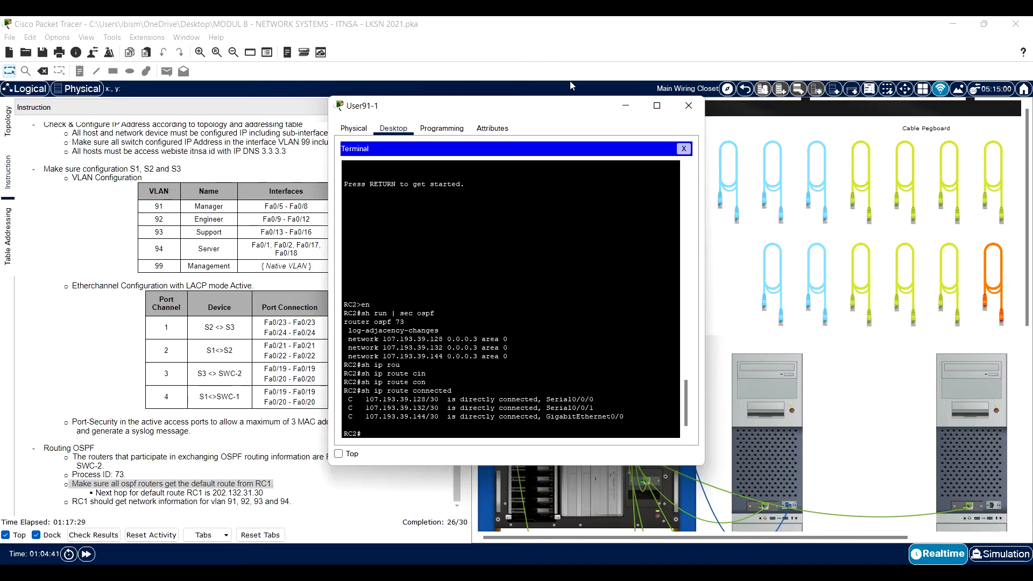
Step: Move the console cable to RC3 and open a terminal session on User91-1, keeping its window on top
click(688, 106)
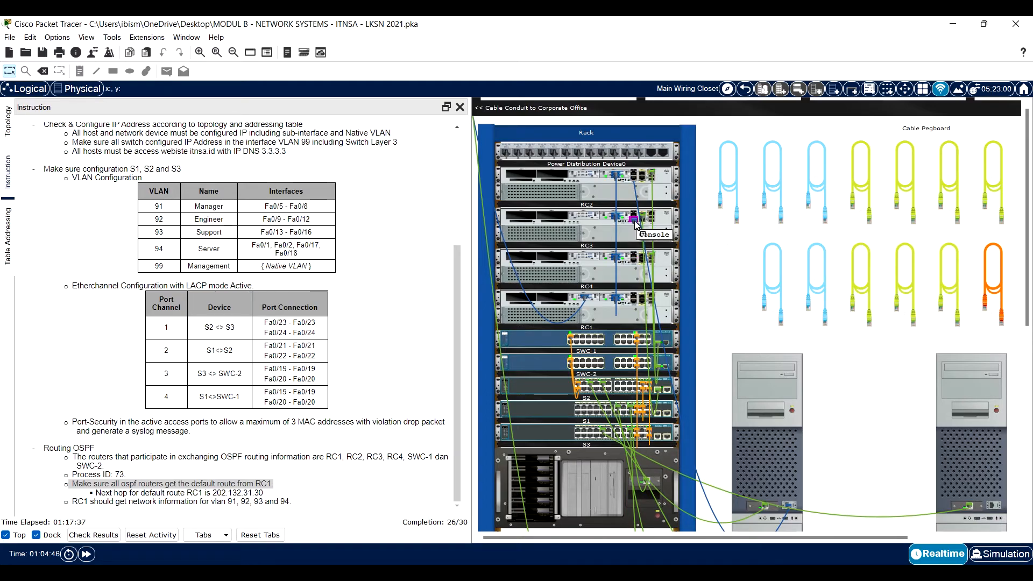
click(794, 368)
click(533, 180)
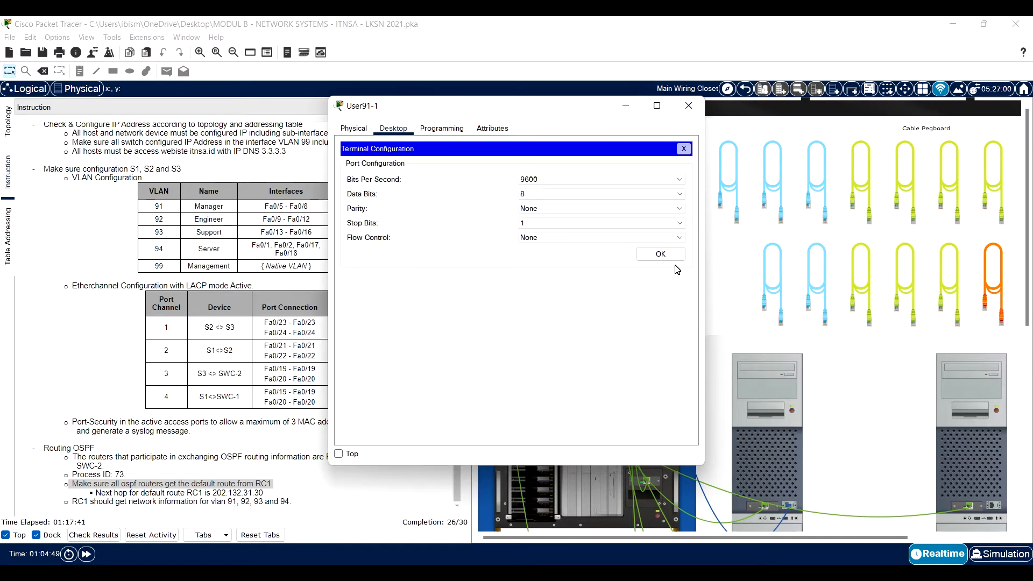
click(660, 254)
click(339, 454)
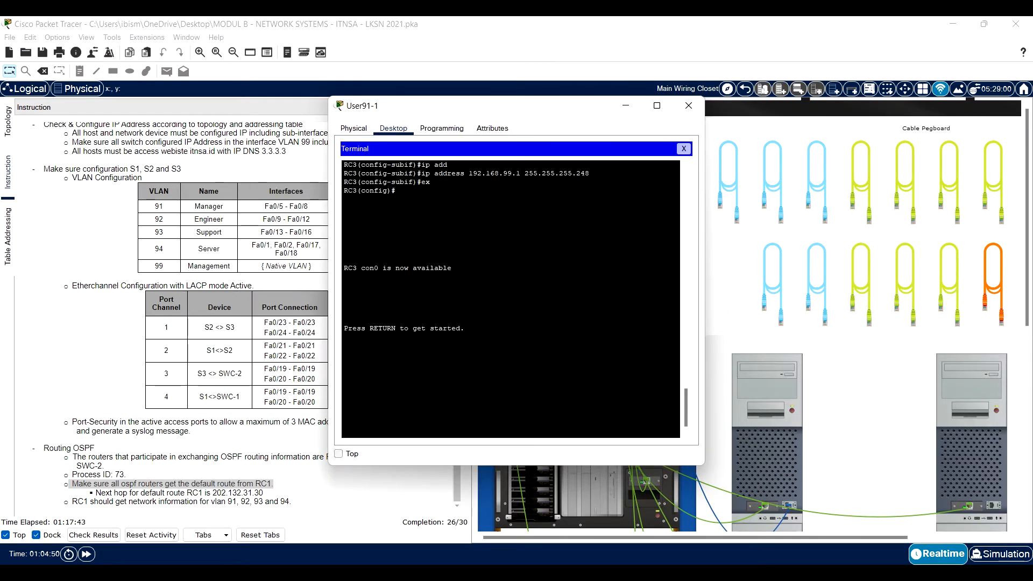
Step: Enter privileged mode on RC3 and display its running configuration, filtered to the OSPF section
key(Return)
text(en)
key(Return)
text(sh run)
key(Return)
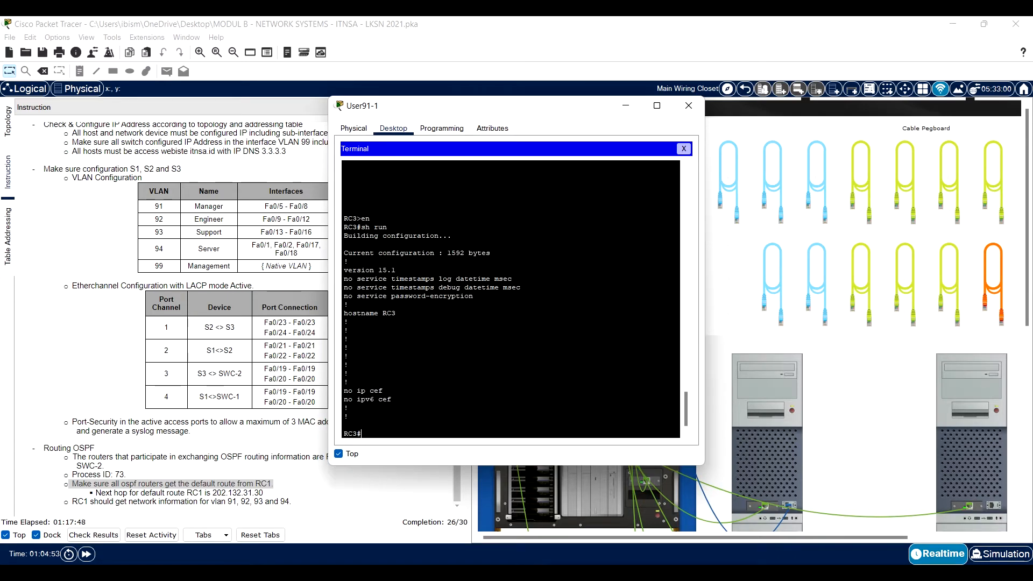
text(sh run | sec ospf)
key(Return)
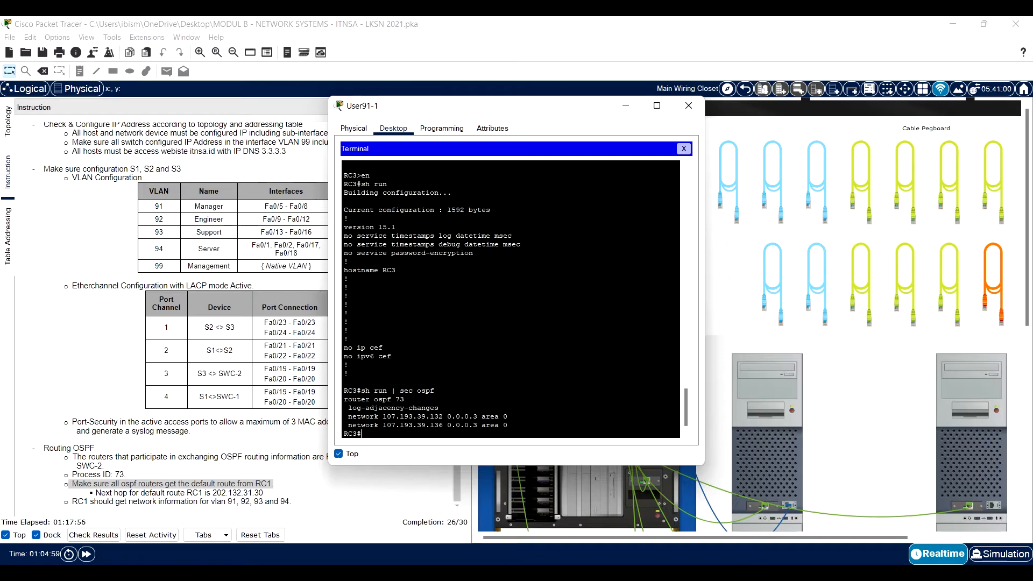
drag(499, 425, 425, 425)
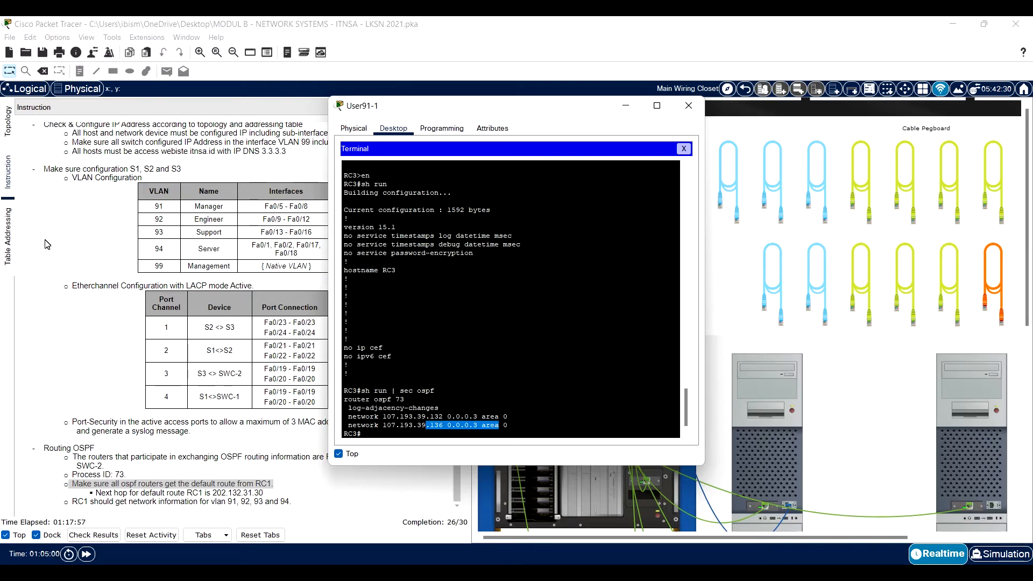
Step: Check RC3's interfaces in the addressing table against the OSPF requirements for VLANs 91, 92, 93 and 94
click(8, 213)
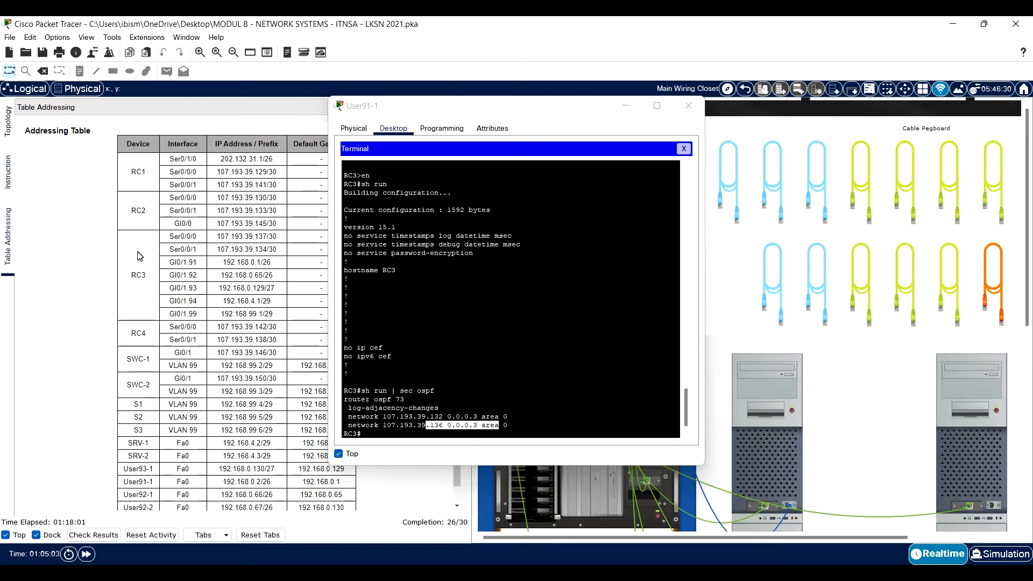
click(6, 185)
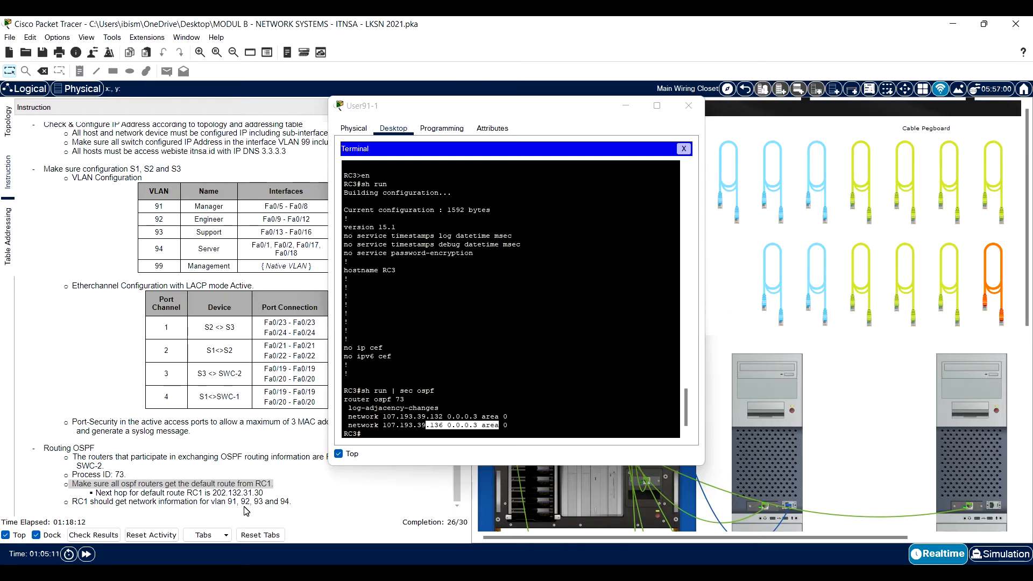
click(459, 439)
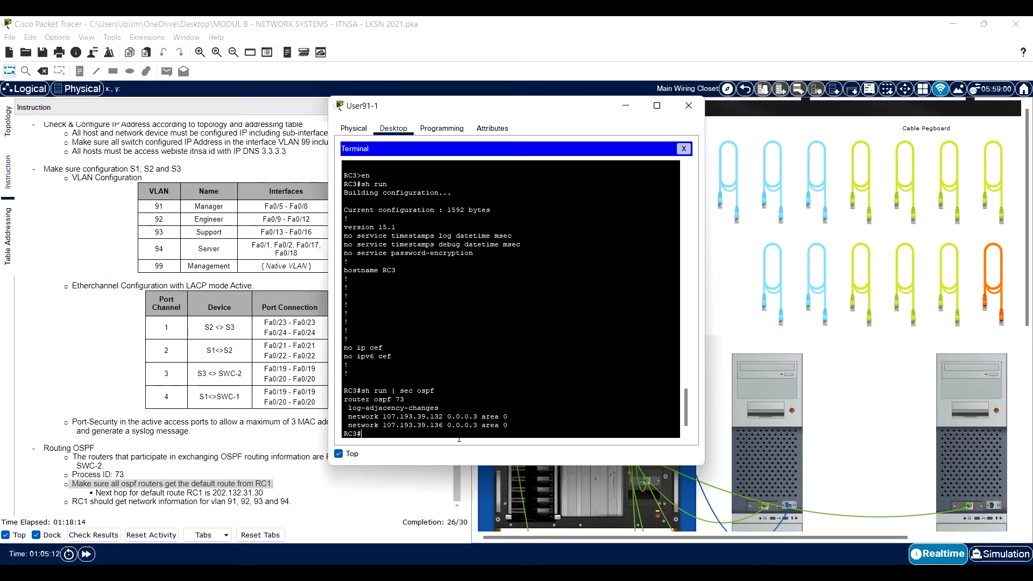
Step: Display RC3's directly connected routes and compare them with the networks advertised in its OSPF configuration
text(sh ip route con)
key(Tab)
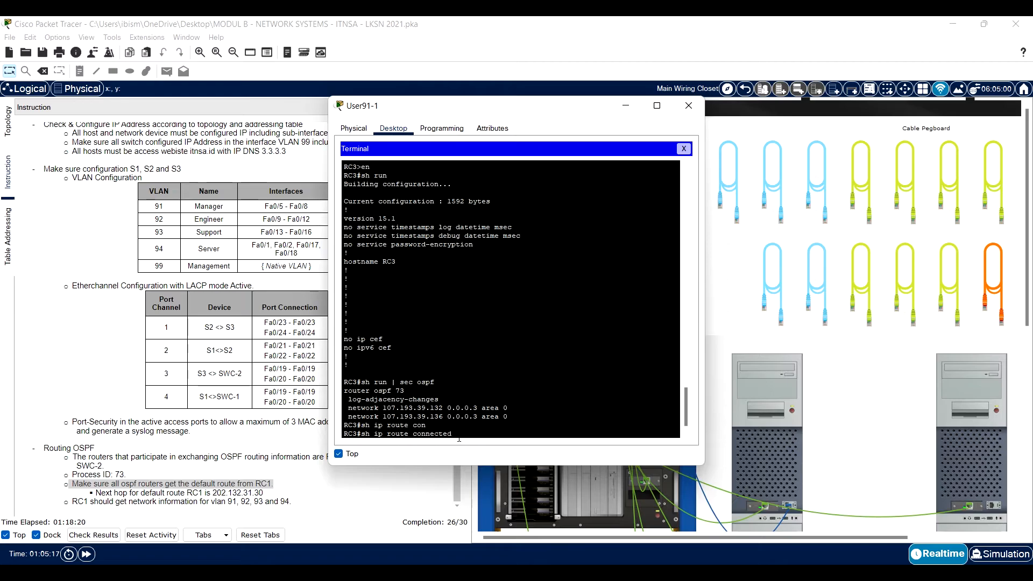
key(Return)
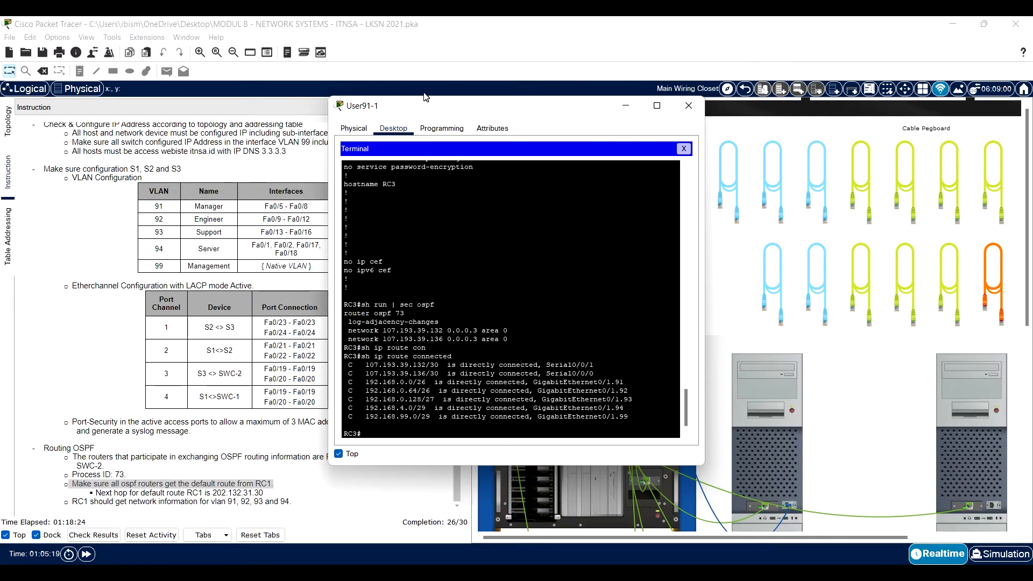
drag(417, 339, 439, 339)
drag(370, 365, 383, 425)
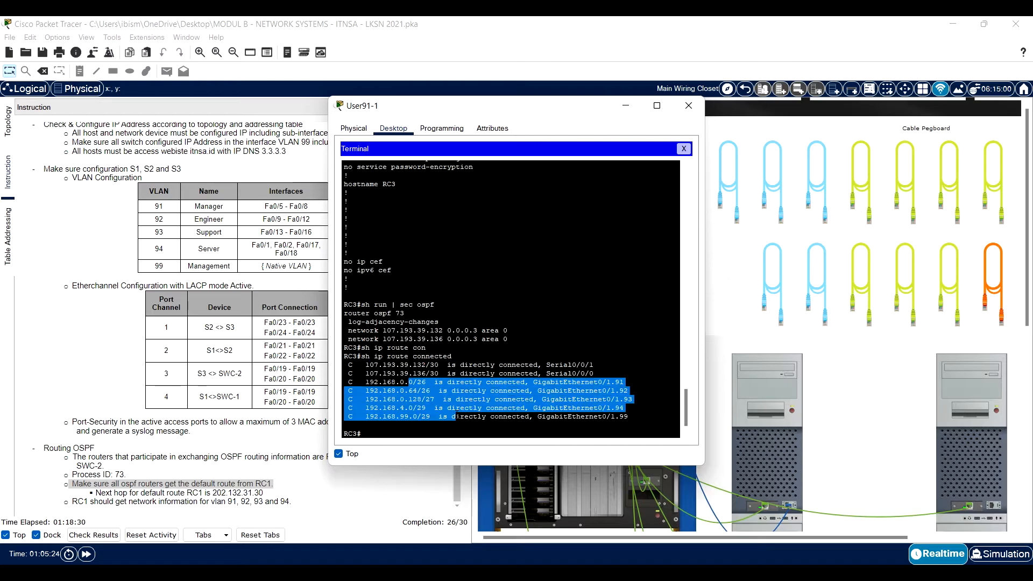
click(383, 437)
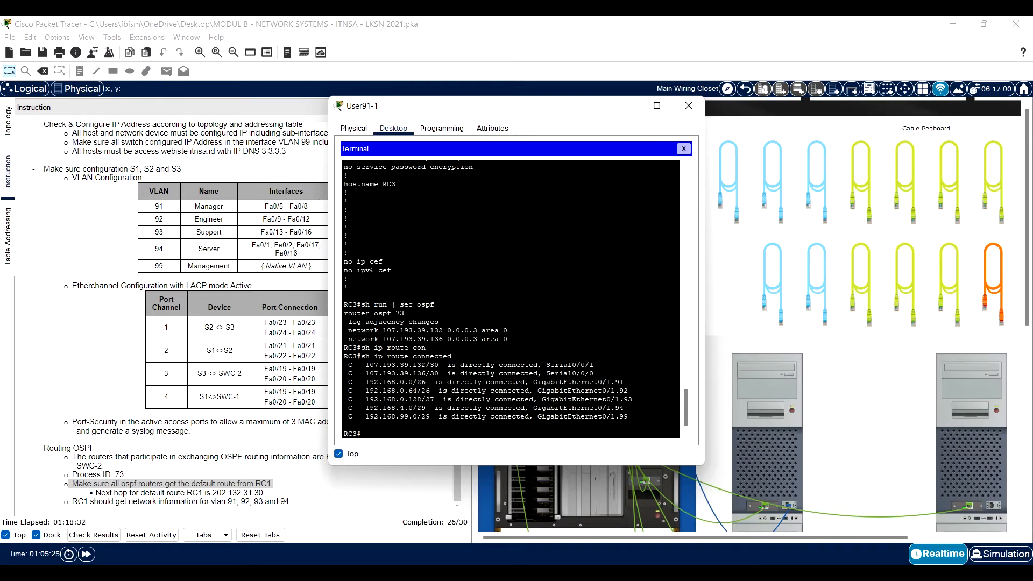
text(route route)
text(r)
key(Return)
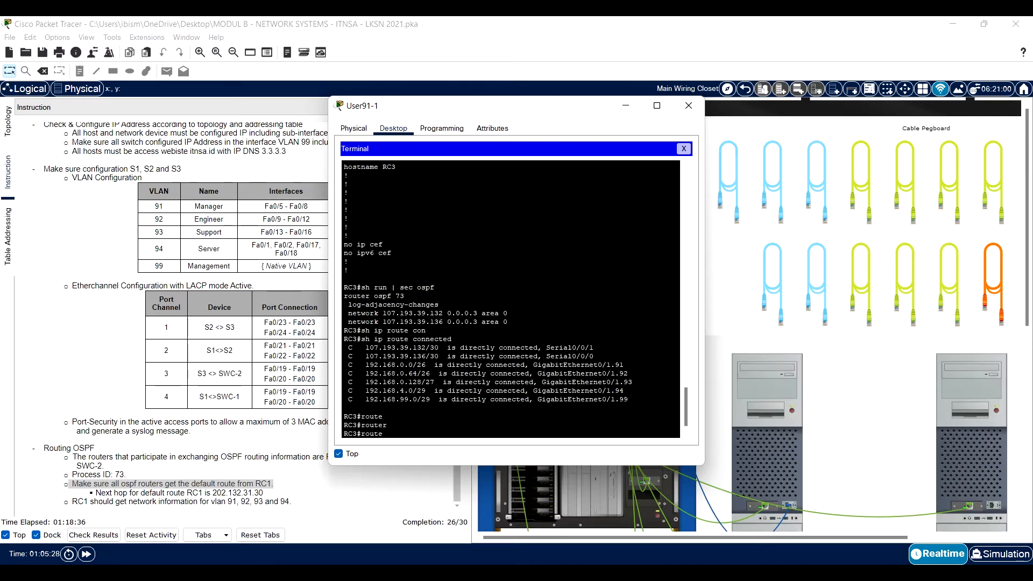
key(BackSpace)
key(BackSpace)
key(BackSpace)
key(BackSpace)
key(BackSpace)
Step: Enter global configuration mode on RC3 and open the configuration of OSPF process 73
text(conf)
key(Tab)
text(ter)
key(Tab)
key(Return)
text(rou)
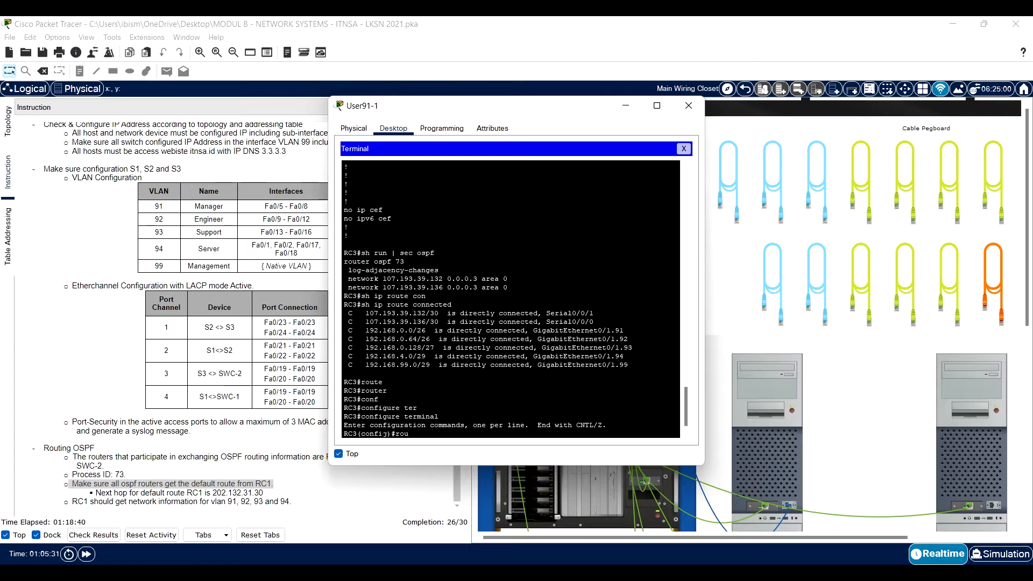
text(t)
key(Tab)
text(os)
key(Tab)
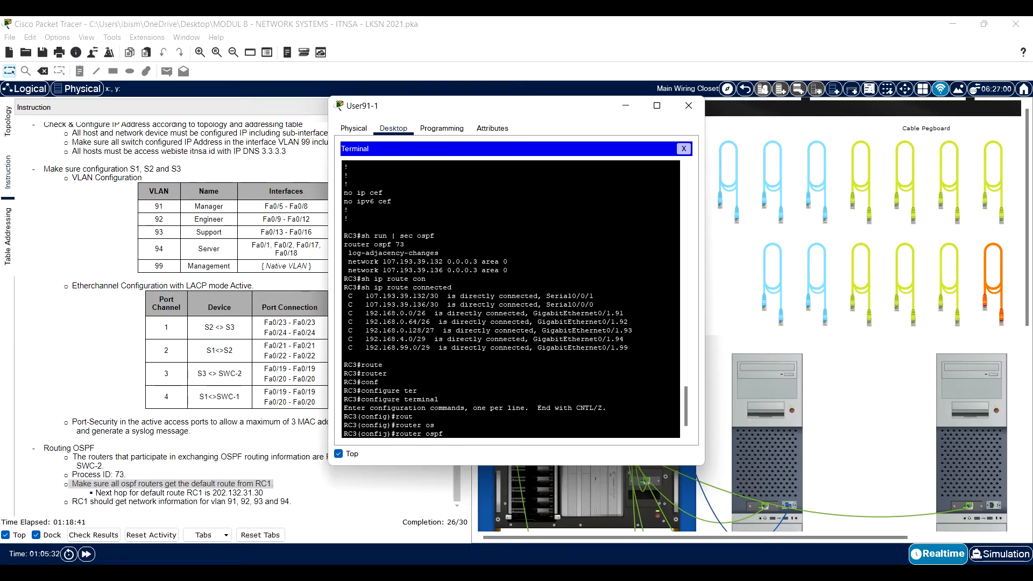
text(73)
key(Return)
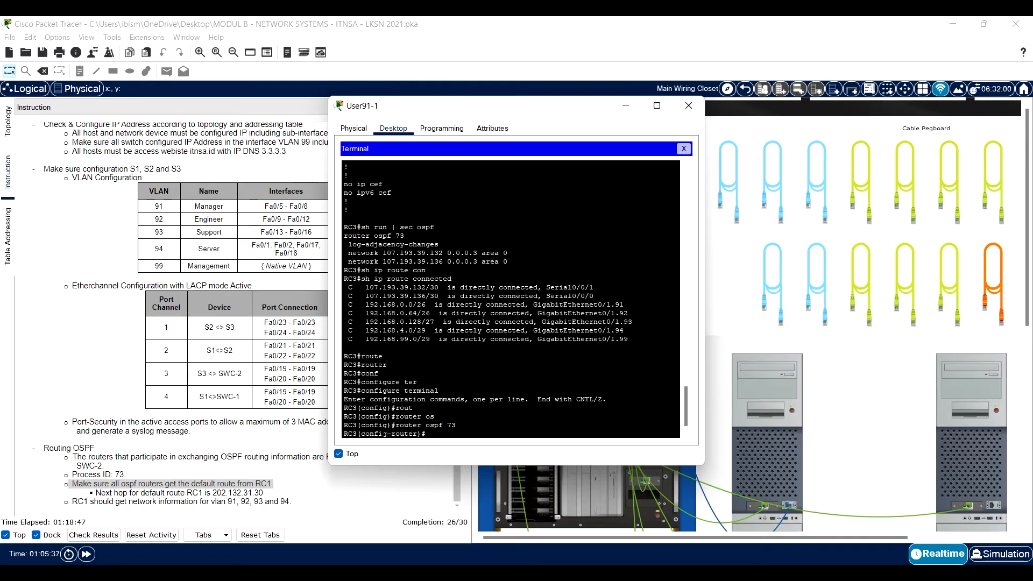
Step: Start an OSPF network statement on RC3 for 192.168.0.0
text(sh ip)
key(BackSpace)
key(BackSpace)
key(BackSpace)
key(BackSpace)
key(BackSpace)
text(netw)
key(Tab)
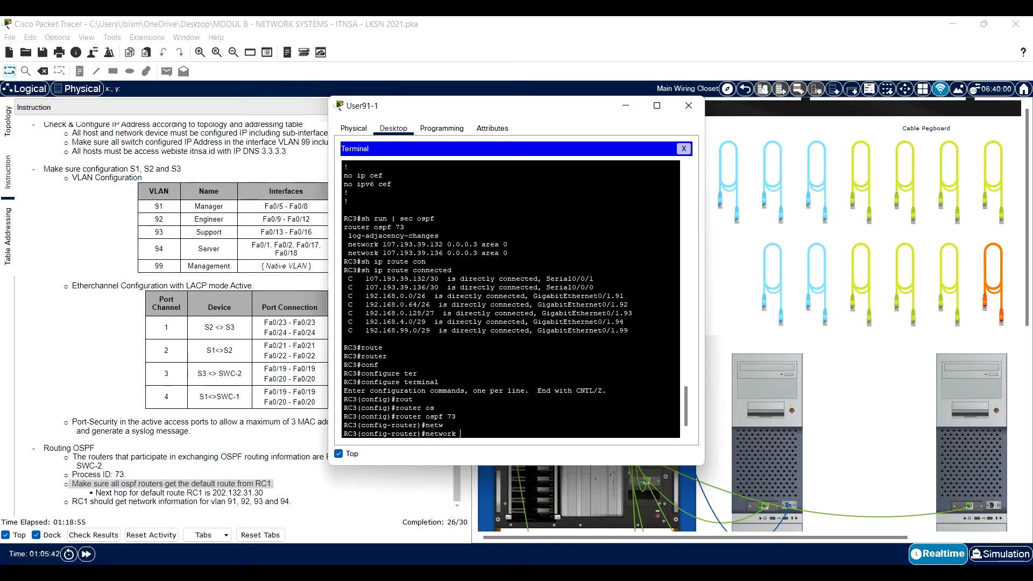
text(192.168.0.0)
Step: Open Calculator and compute the wildcard's last octet for the /26 networks as 255 minus 192
key(super)
text(cal)
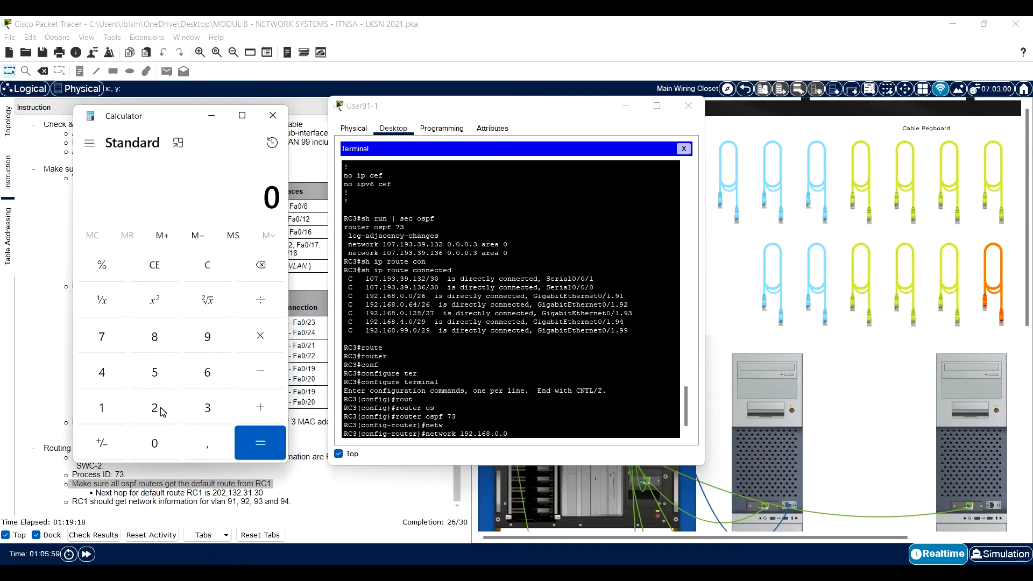
click(160, 407)
double_click(156, 373)
click(255, 370)
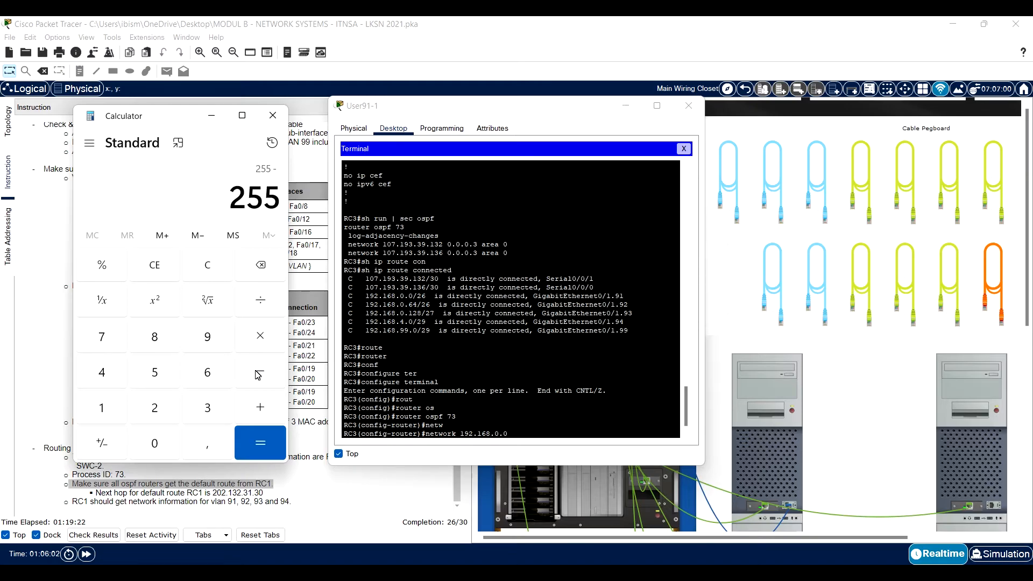
click(101, 407)
click(207, 337)
click(154, 407)
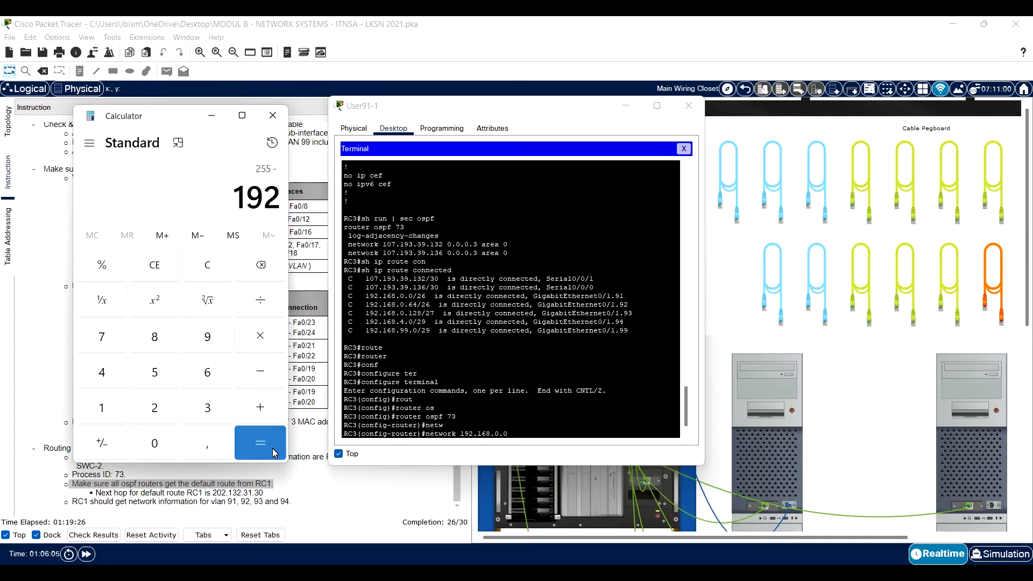
click(275, 452)
Step: Return to the RC3 terminal and complete the 192.168.0.0 network statement with wildcard 0.0.0.63 in area 0
click(527, 437)
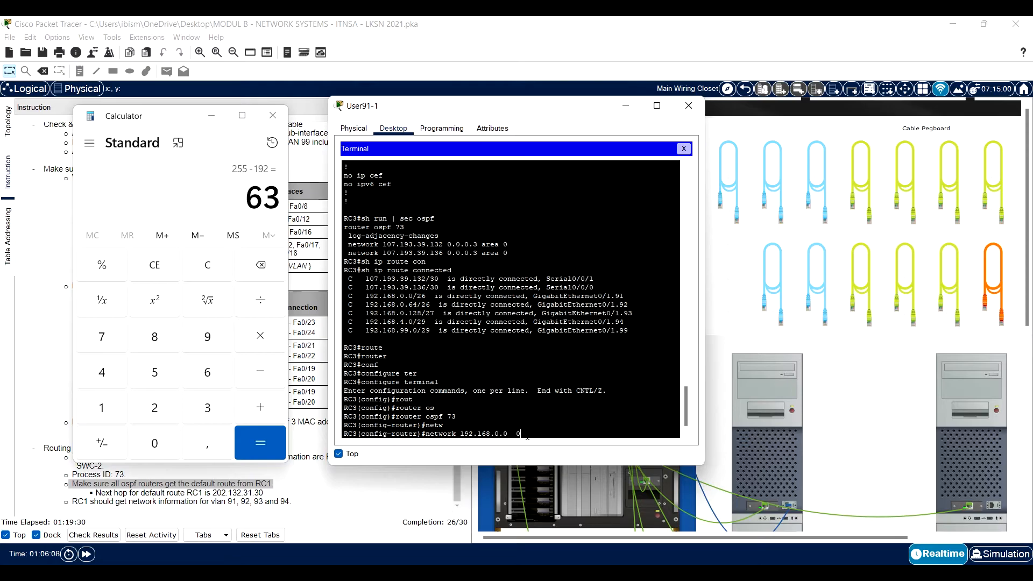
text(0.0.0.63 ar)
key(Tab)
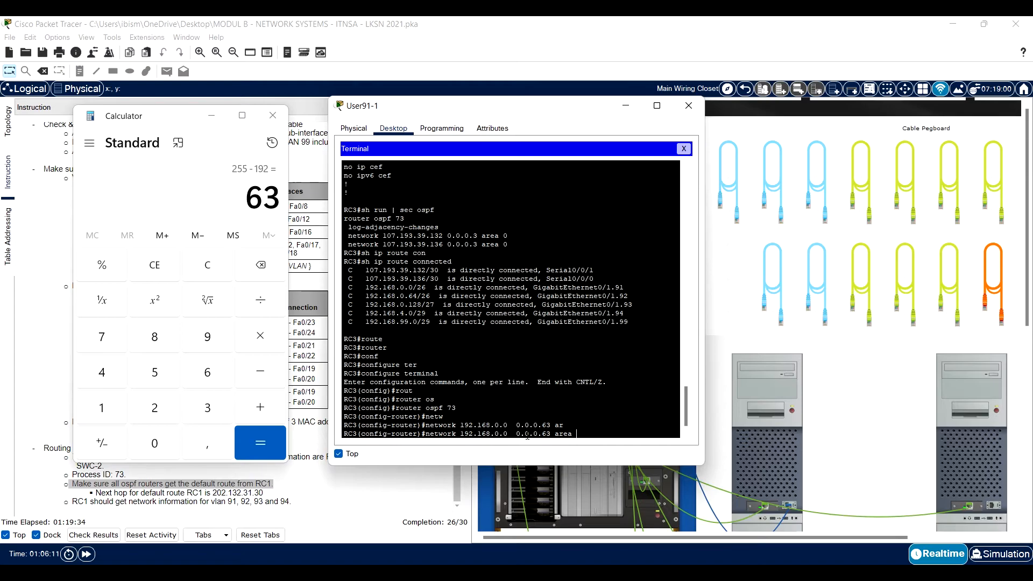
text(0)
key(Return)
Step: Advertise network 192.168.0.64 with wildcard 0.0.0.63 in OSPF area 0 on RC3
key(Up)
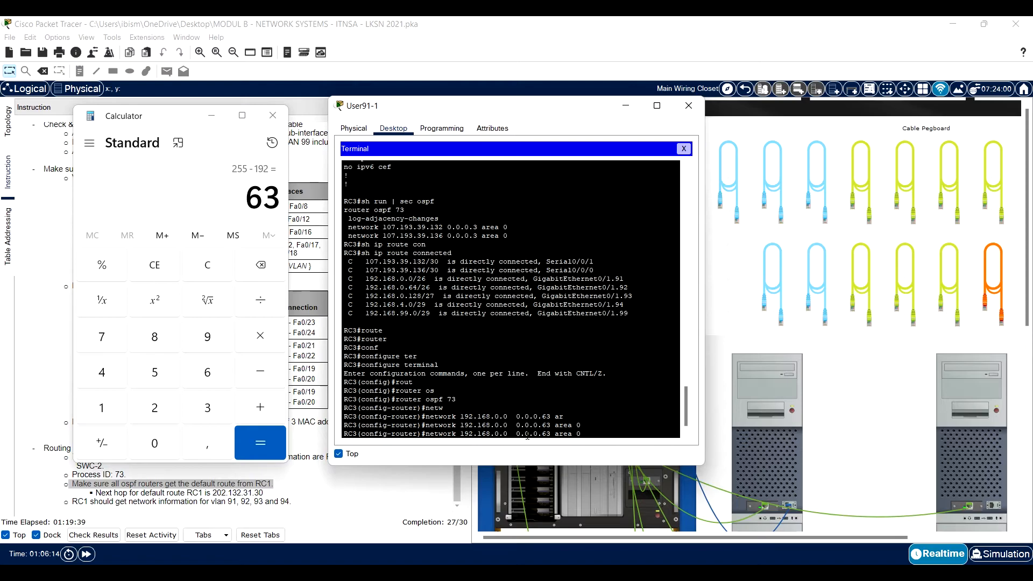
key(BackSpace)
text(64)
key(Return)
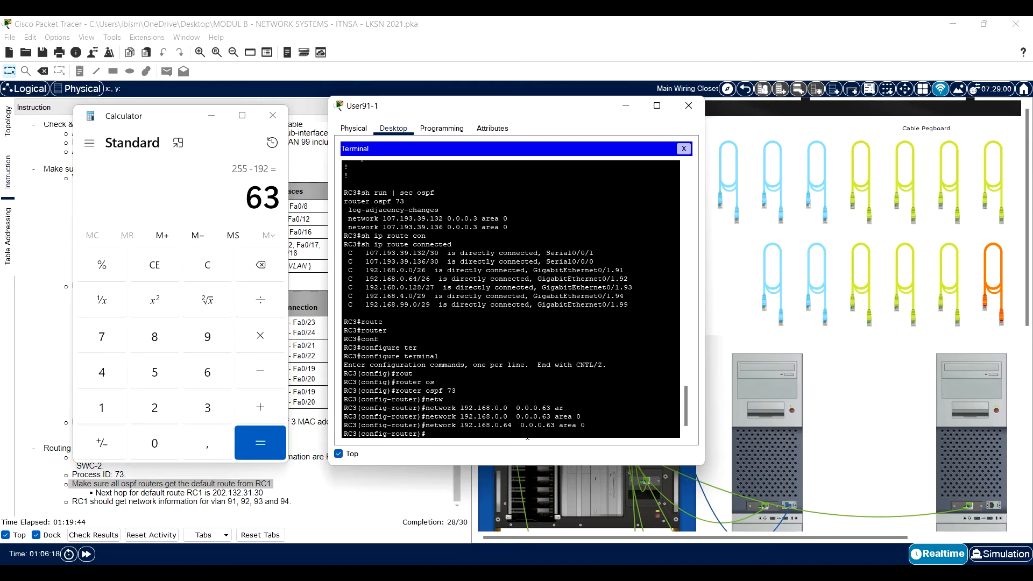
Step: Recall the last network statement and compute 255 minus 224 in Calculator for the /27 wildcard
key(Up)
key(alt+Tab)
text(255-224)
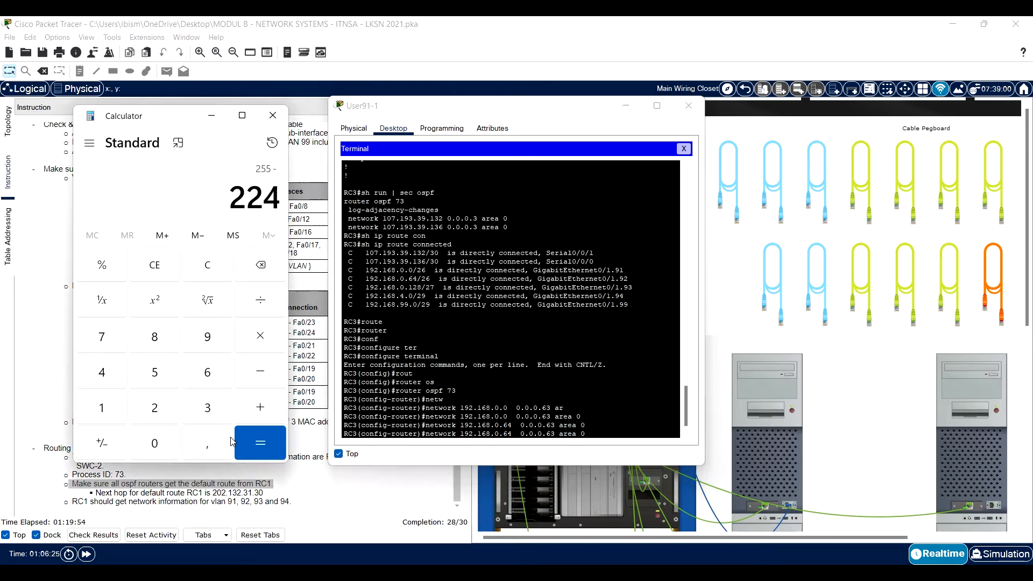
key(Return)
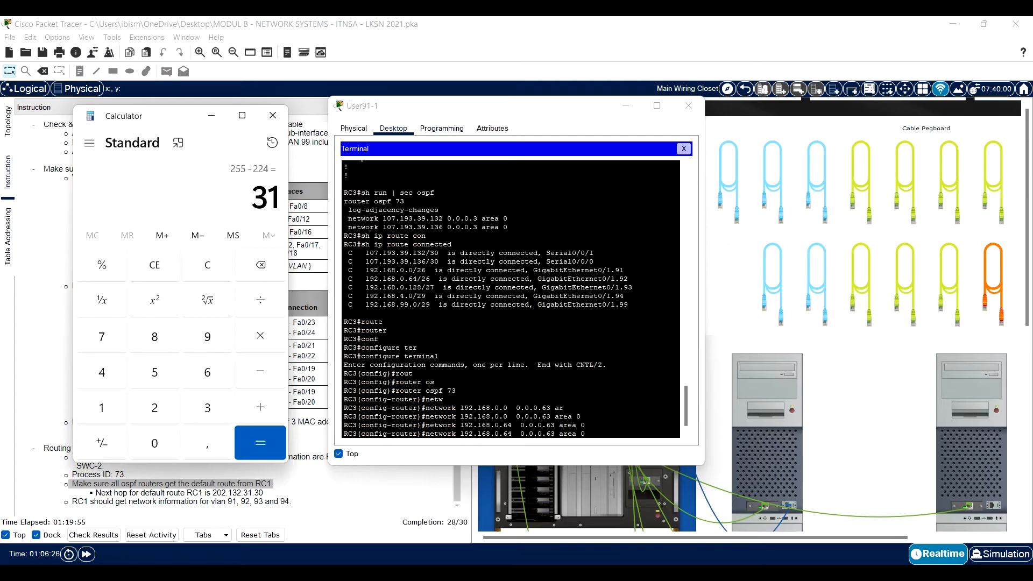
Step: Back in the RC3 terminal, advertise network 192.168.0.128 with wildcard 0.0.0.31 in OSPF area 0
key(alt+Tab)
key(BackSpace)
key(BackSpace)
text(31)
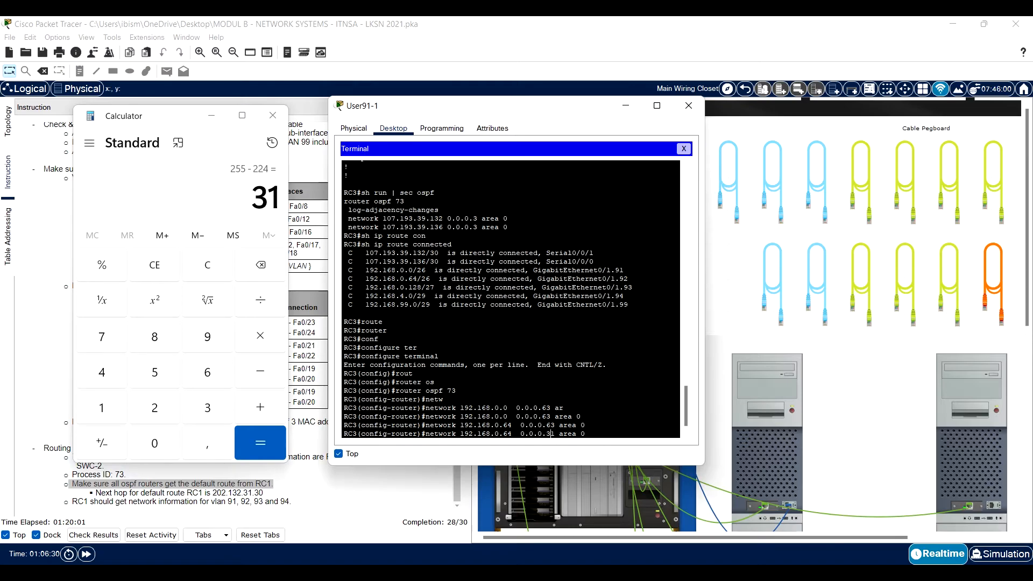
key(Left)
key(Left)
key(Left)
key(Left)
key(Left)
key(Left)
key(Left)
key(Left)
key(Left)
key(BackSpace)
key(BackSpace)
text(128)
key(Return)
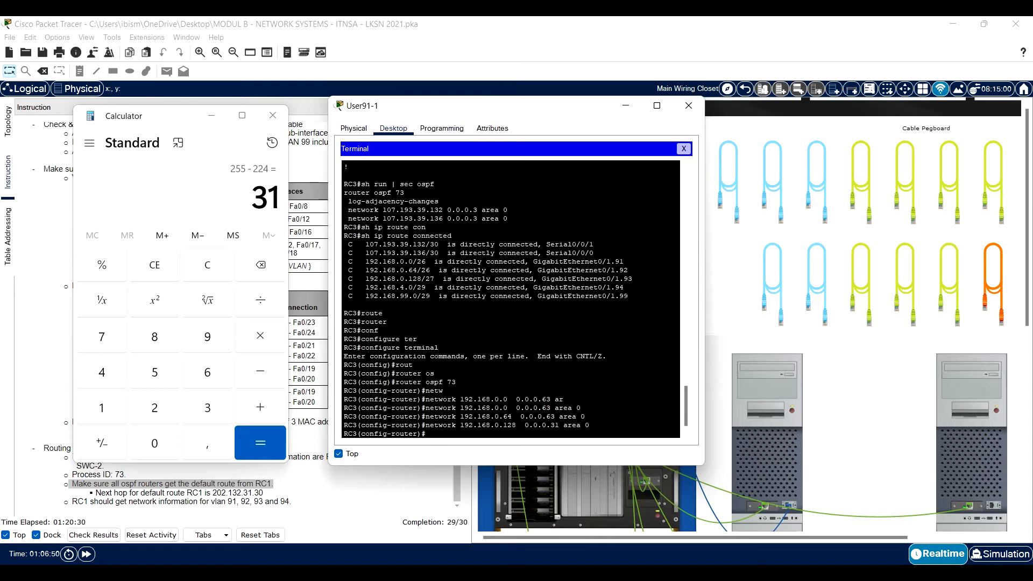
Step: Advertise network 192.168.4.0 with wildcard 0.0.0.7 in OSPF area 0 on RC3
key(Up)
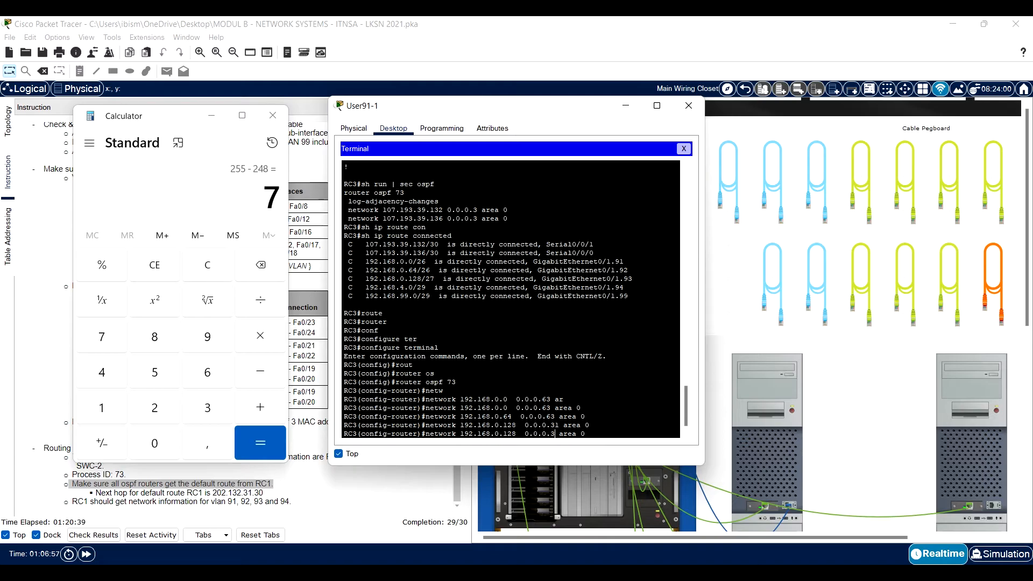
key(BackSpace)
text(7)
key(Left)
key(Left)
key(Left)
key(Left)
key(Left)
key(Left)
key(BackSpace)
key(BackSpace)
text(.4)
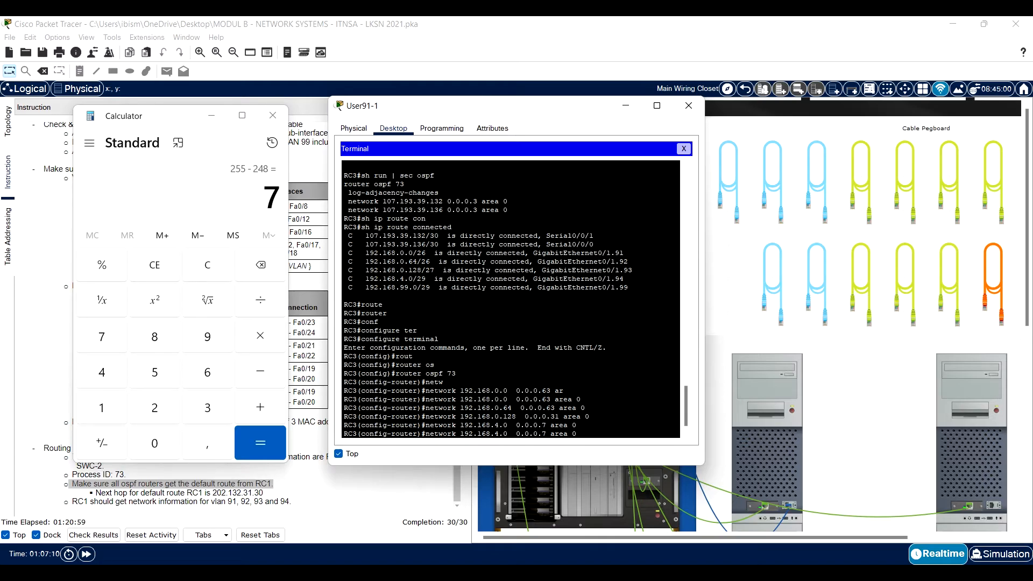
key(BackSpace)
text(99)
click(7, 237)
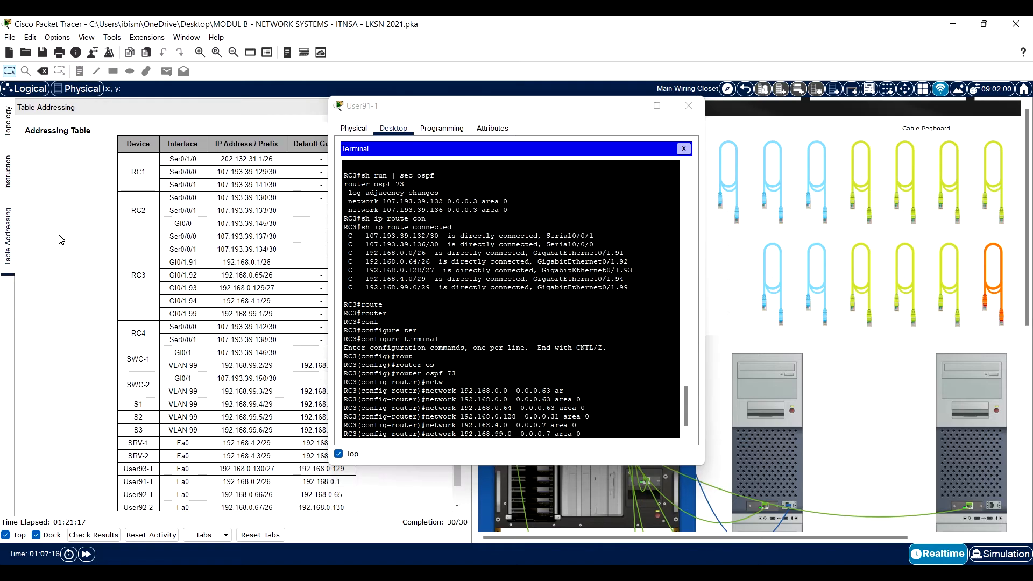
click(8, 126)
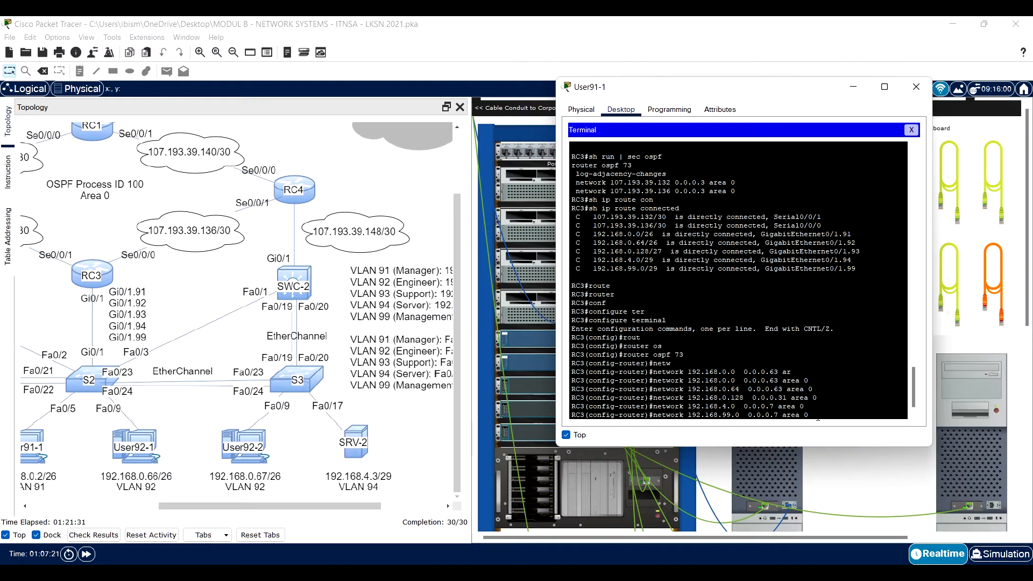
key(BackSpace)
key(BackSpace)
key(BackSpace)
key(BackSpace)
key(BackSpace)
key(BackSpace)
key(BackSpace)
key(BackSpace)
key(BackSpace)
key(BackSpace)
key(BackSpace)
key(BackSpace)
key(BackSpace)
key(BackSpace)
key(BackSpace)
key(BackSpace)
key(BackSpace)
key(BackSpace)
key(End)
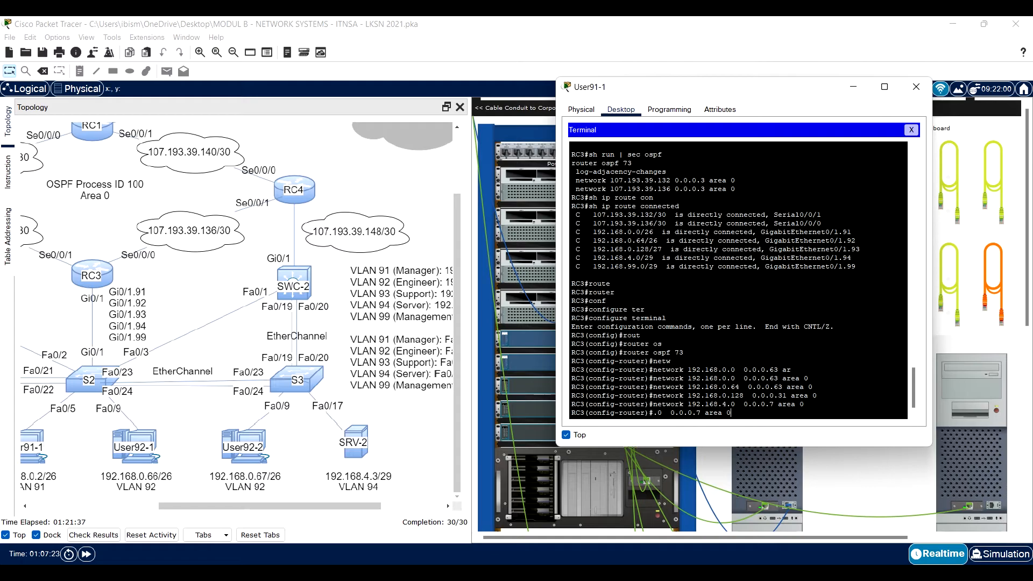
key(Return)
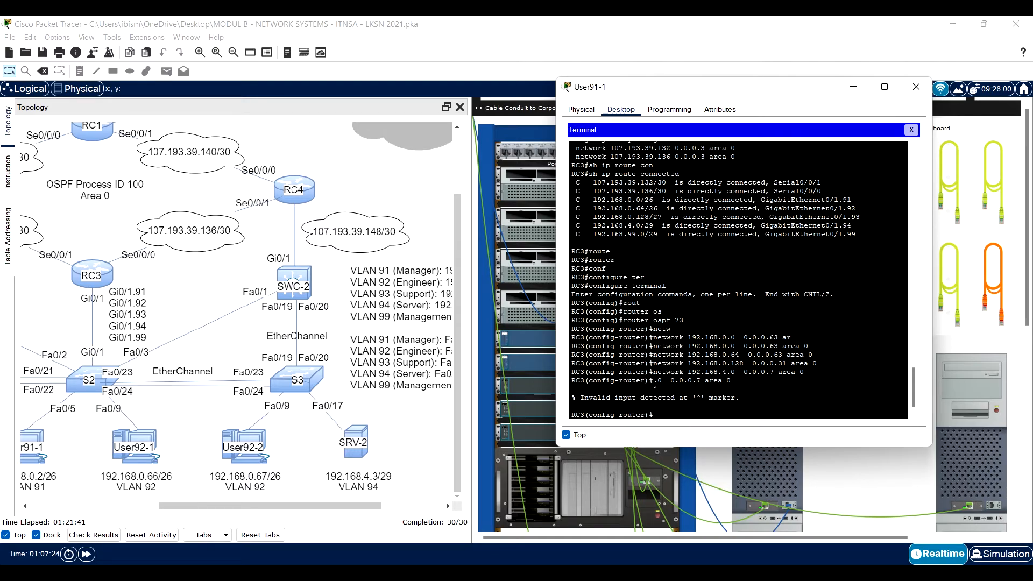
Step: Exit configuration mode on RC3 and review the OSPF section of its running configuration against the topology diagram
drag(730, 346, 734, 346)
text(ex)
key(Return)
text(ex)
key(Return)
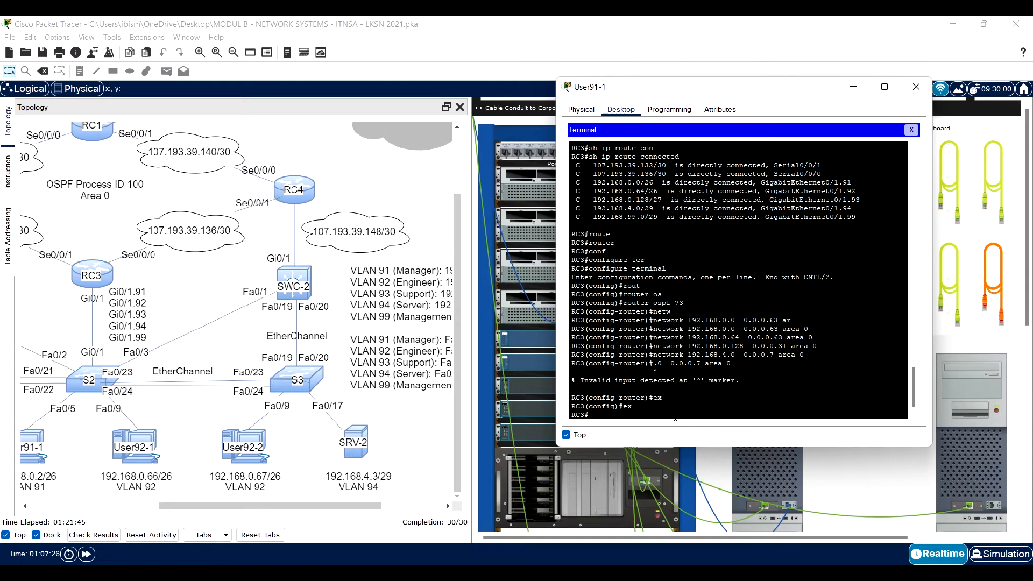
text(sh run)
text( | sec ospf)
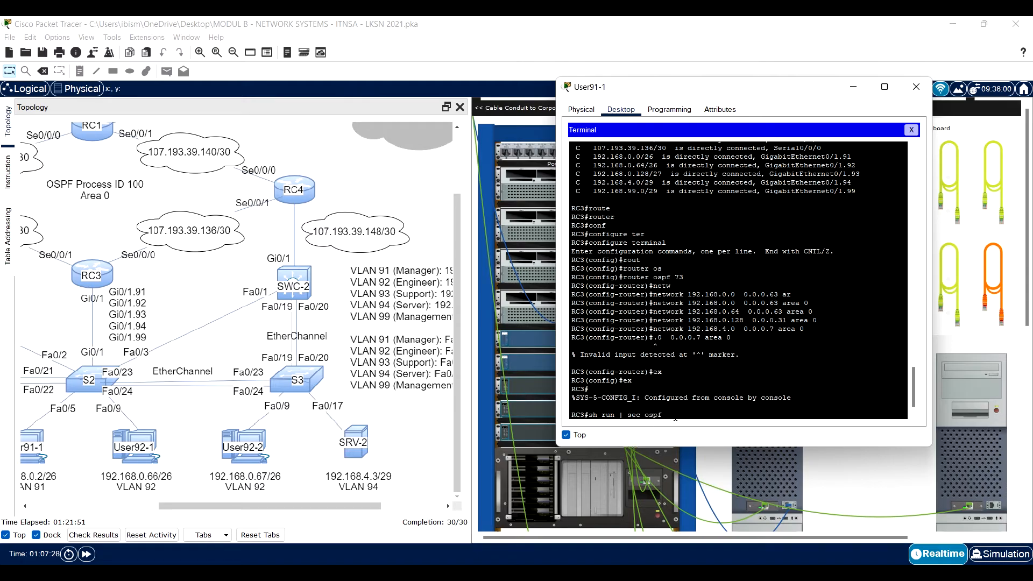
key(Return)
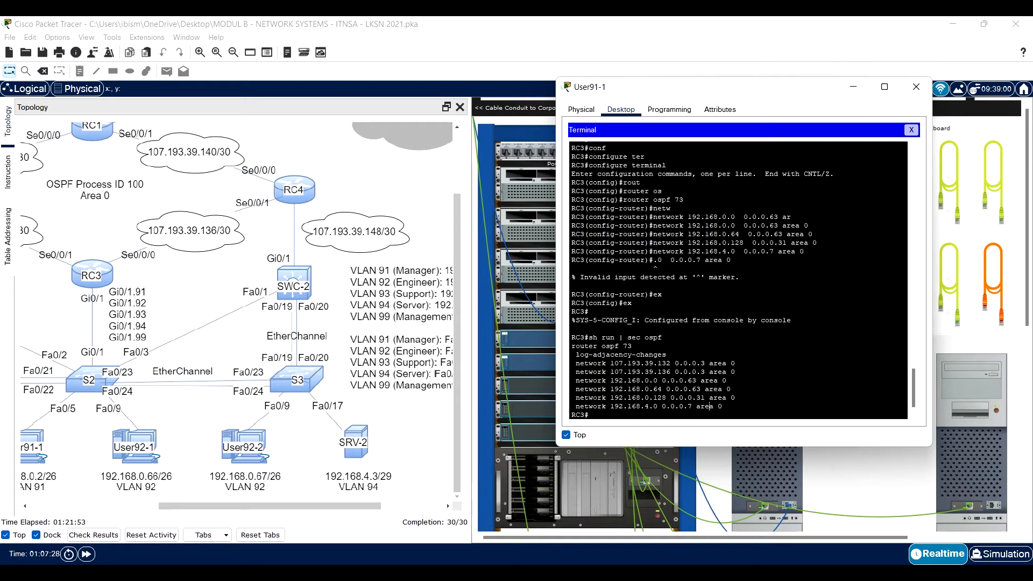
drag(710, 406, 581, 354)
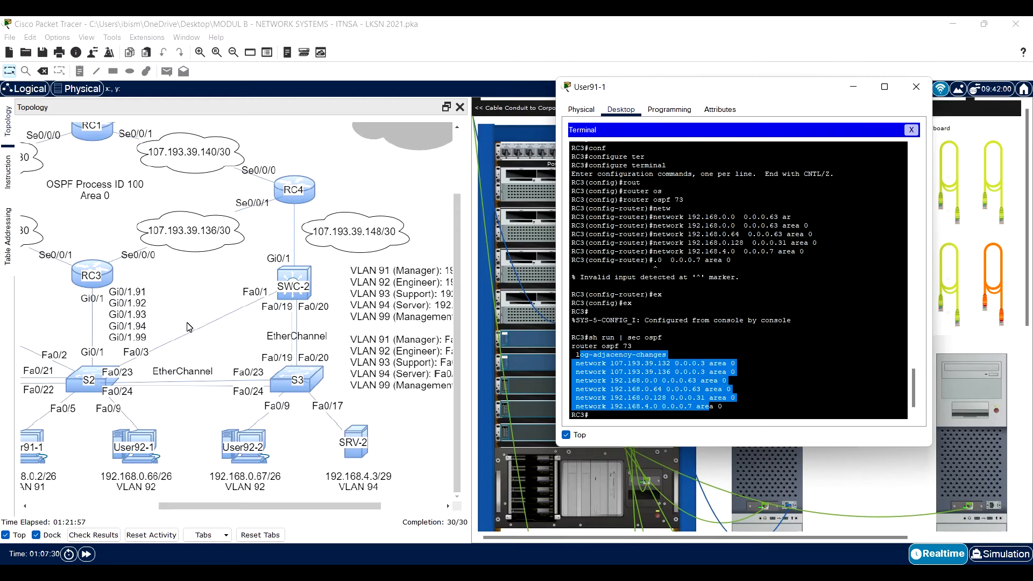
click(195, 495)
scroll(230, 505, left, 5)
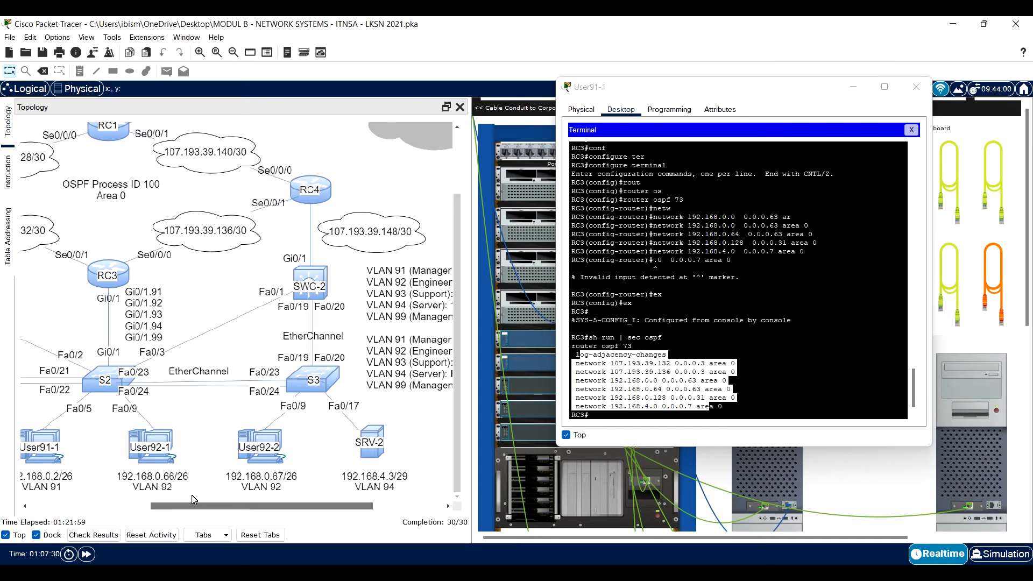
scroll(230, 504, left, 4)
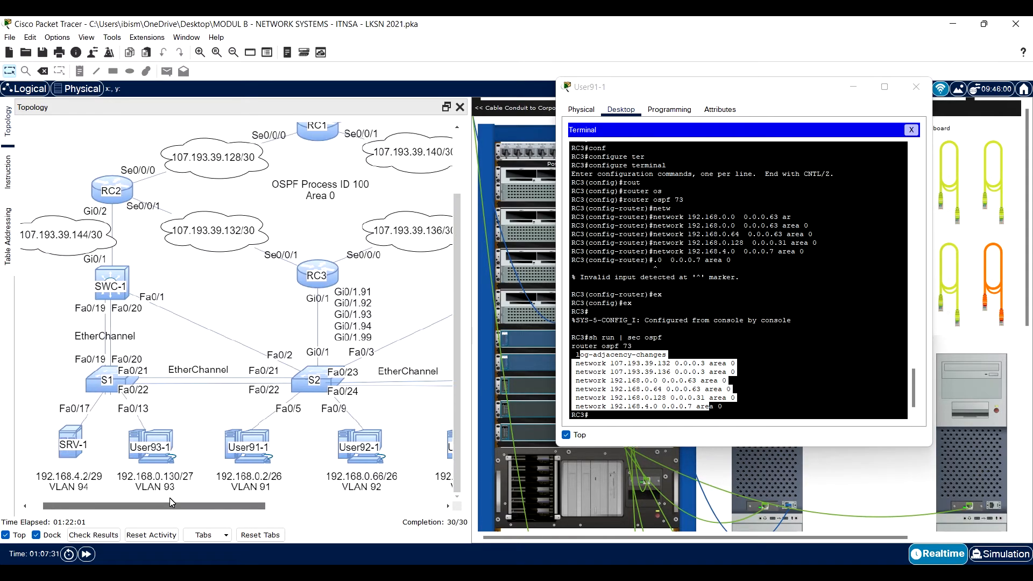
scroll(236, 504, right, 5)
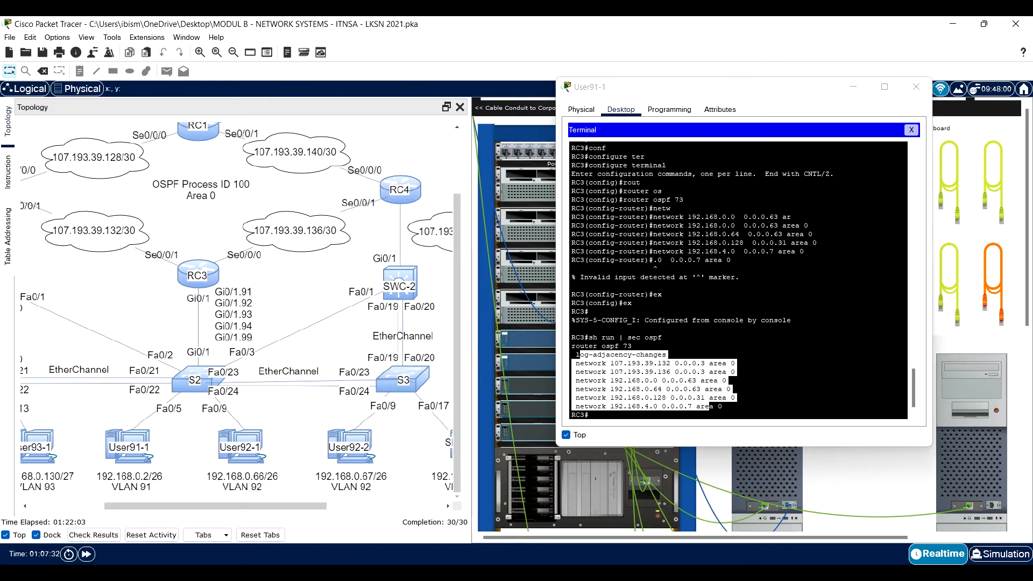
Step: Move the console cable to SWC-1 and open a terminal session to it on User91-1
click(916, 87)
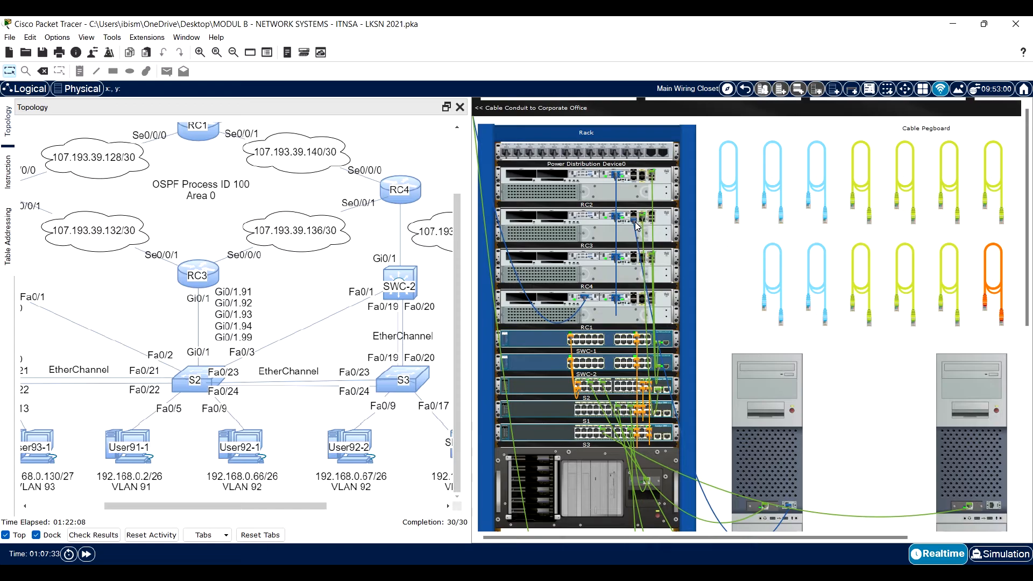
right_click(544, 338)
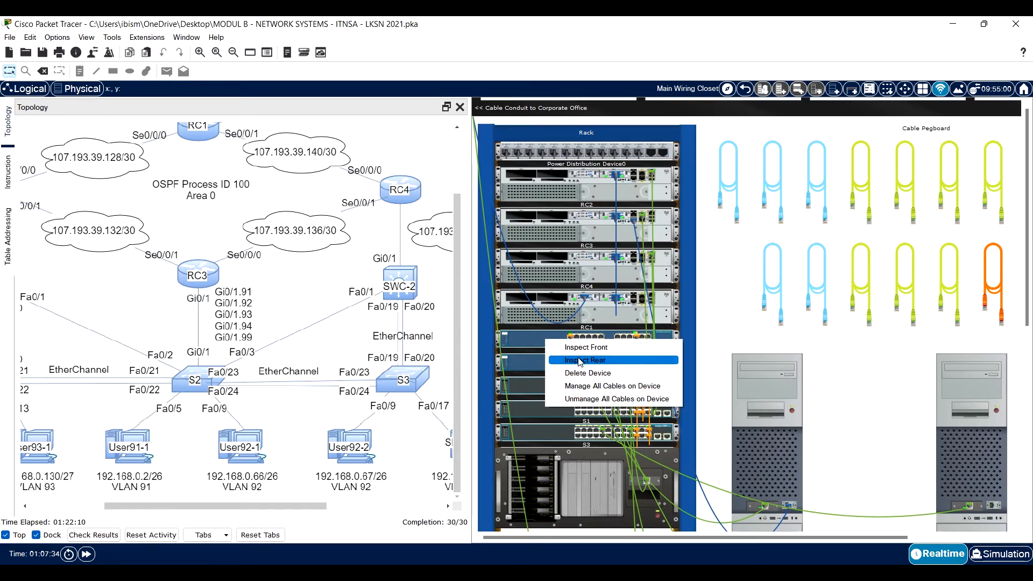
click(582, 360)
drag(757, 369, 768, 372)
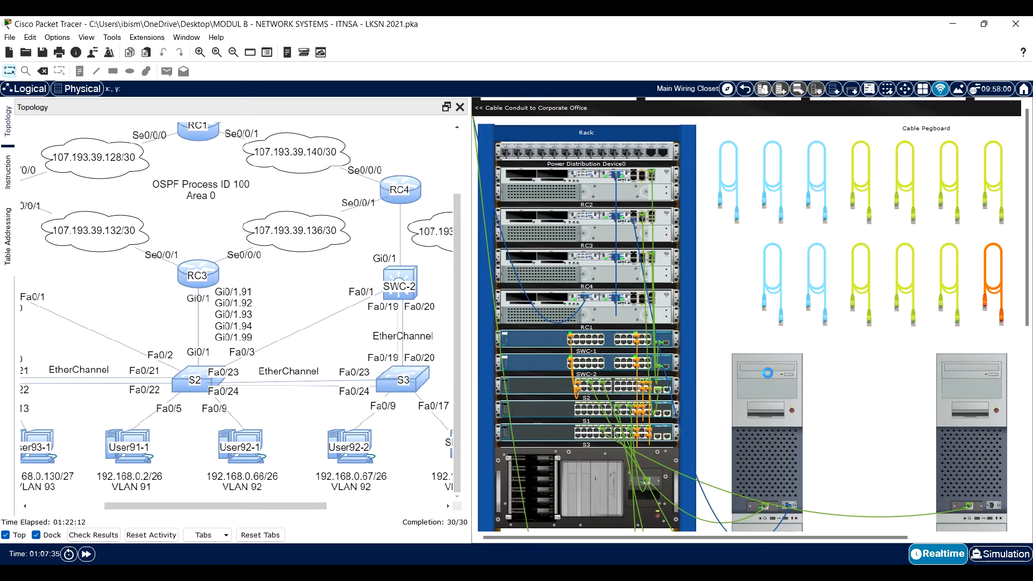
click(767, 442)
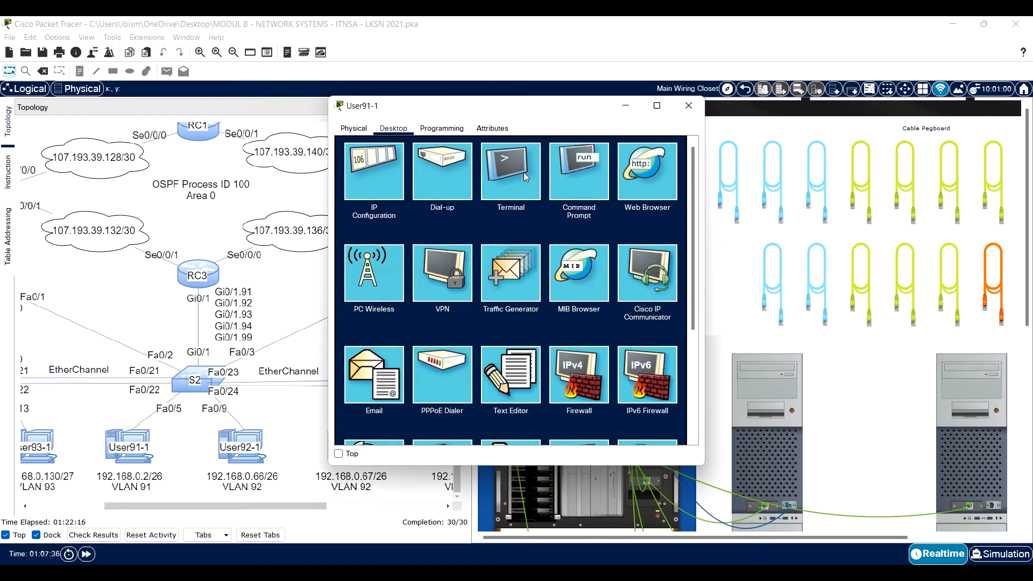
click(523, 172)
click(667, 256)
key(Return)
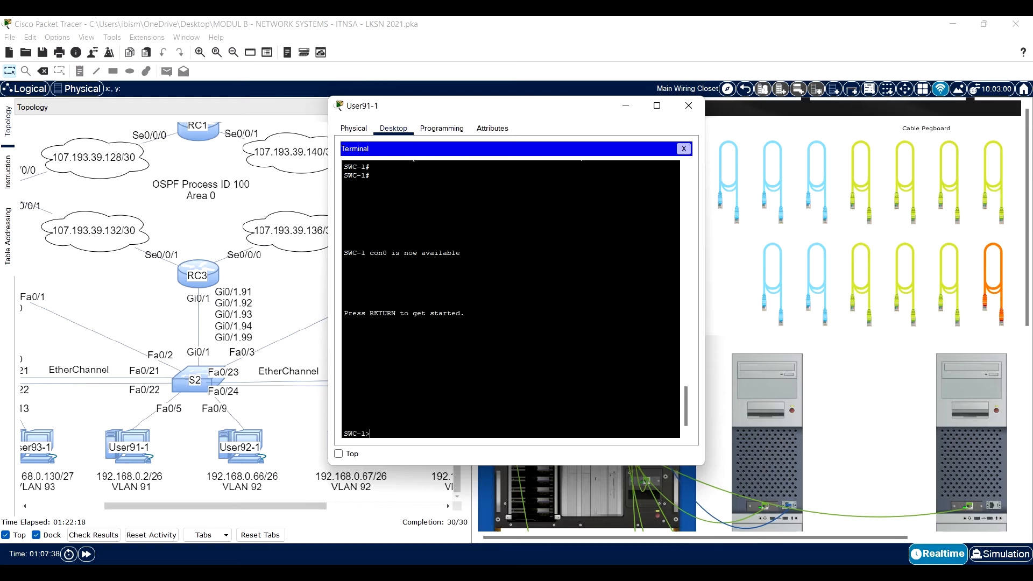
Step: Enter privileged mode on SWC-1 and display its running configuration, filtered to the OSPF section
text(en)
key(Return)
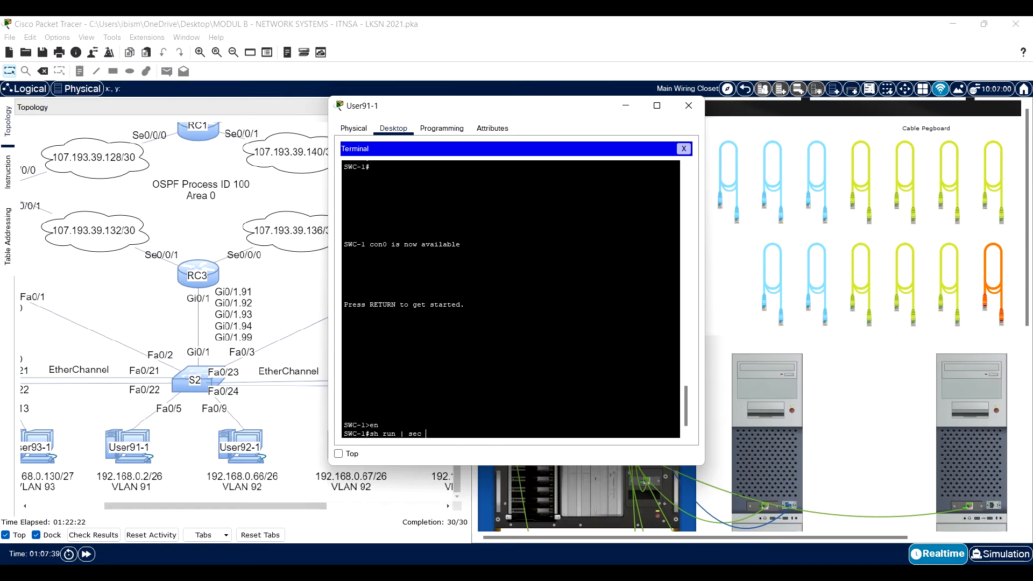
key(Return)
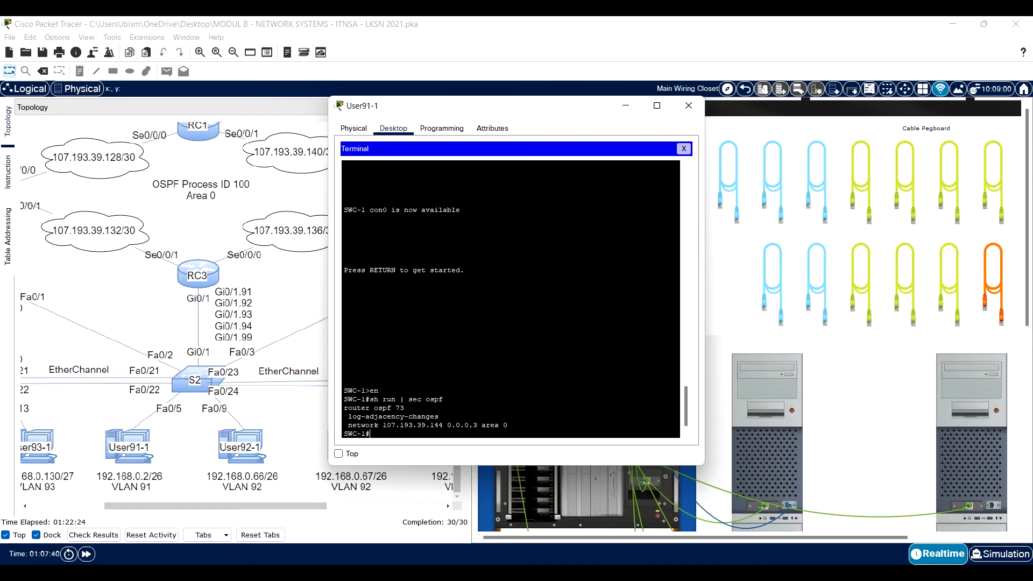
Step: Display the connected routes on SWC-1 and inspect its VLAN 99 network
text(sh ip rou)
key(Tab)
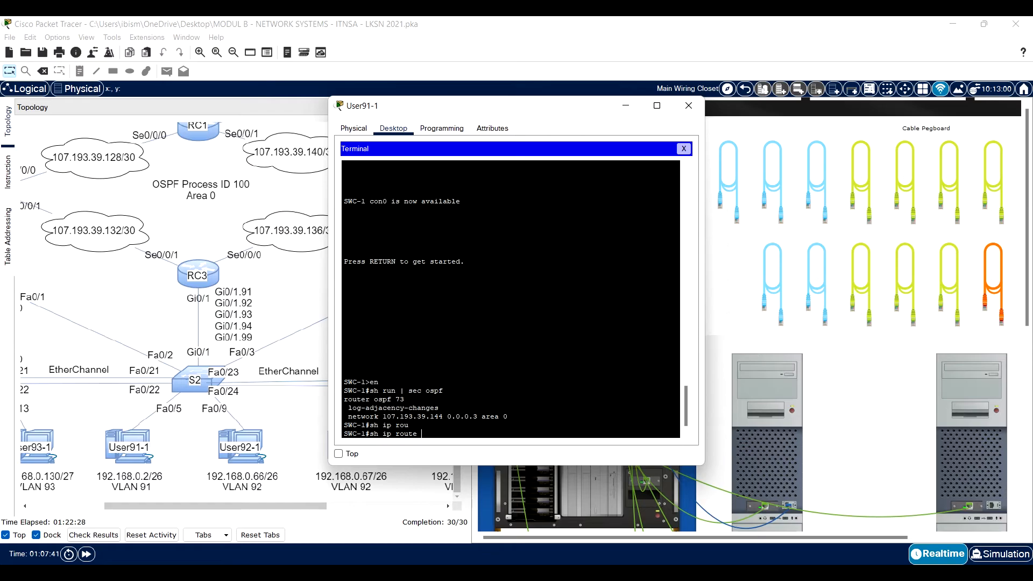
text(con)
key(Tab)
key(Return)
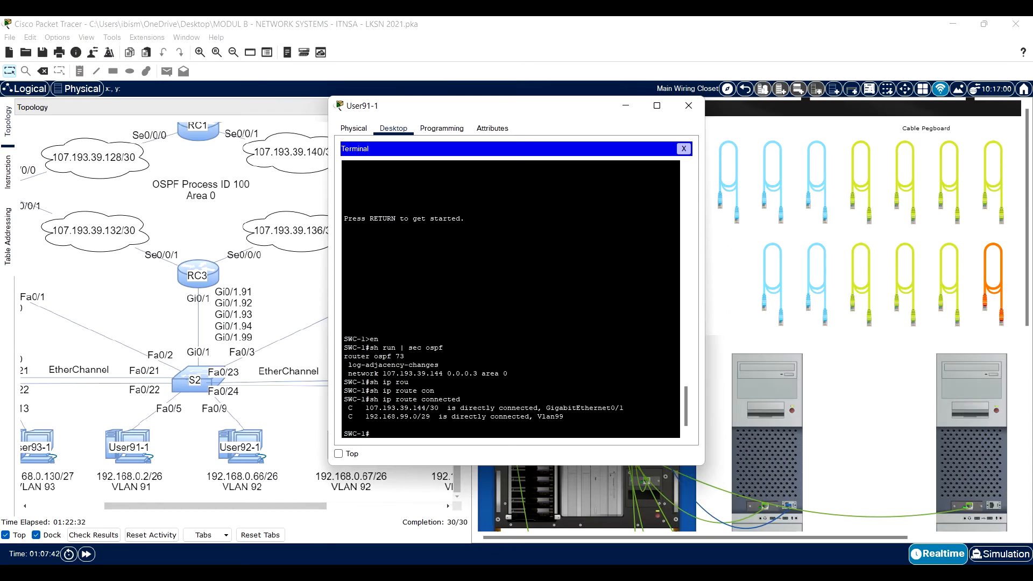
drag(383, 417, 565, 416)
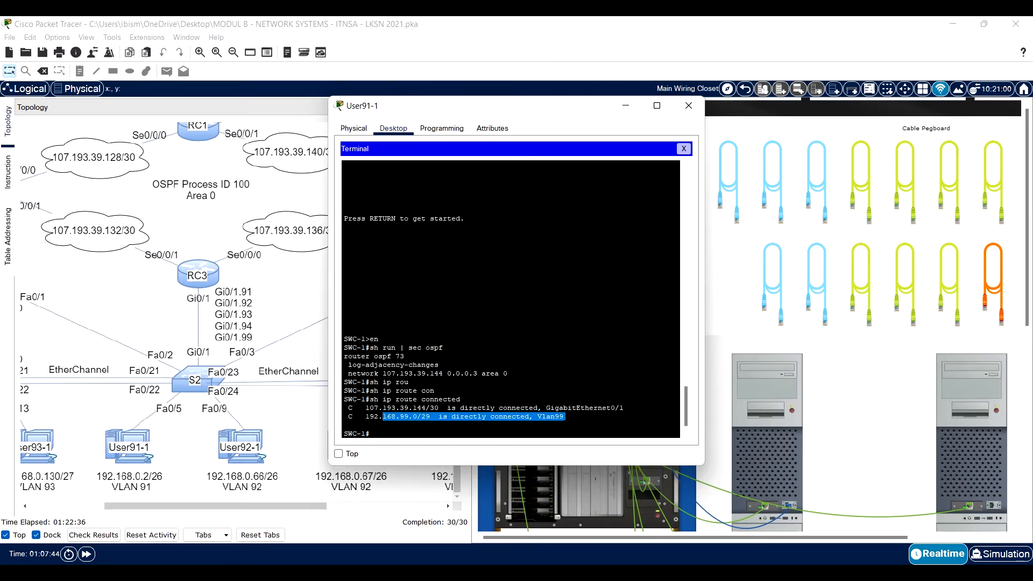
click(695, 112)
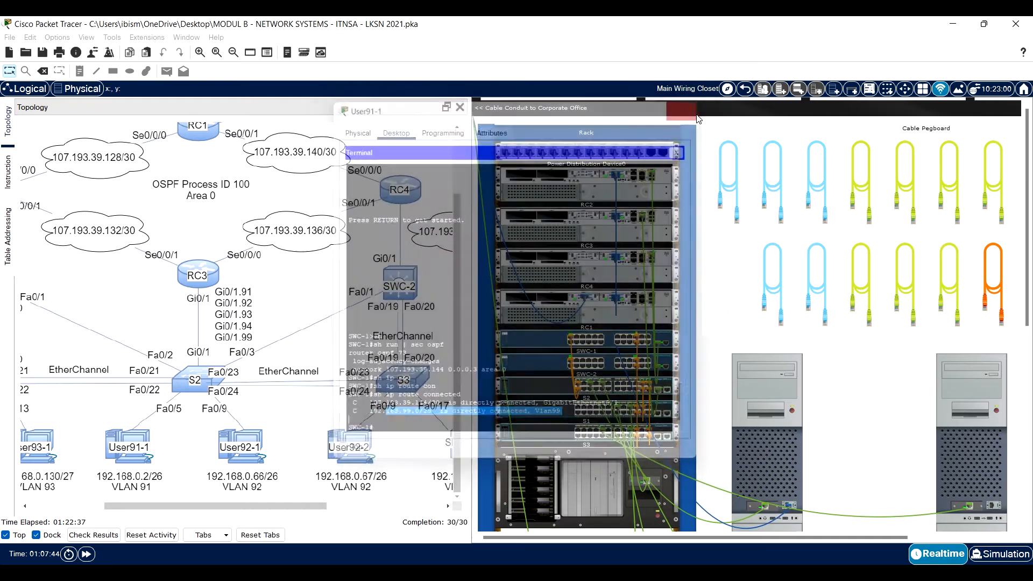
Step: Show the rear of SWC-1 and SWC-2 and move the console cable from SWC-1 to SWC-2
right_click(545, 338)
click(570, 358)
right_click(543, 363)
click(570, 386)
click(783, 347)
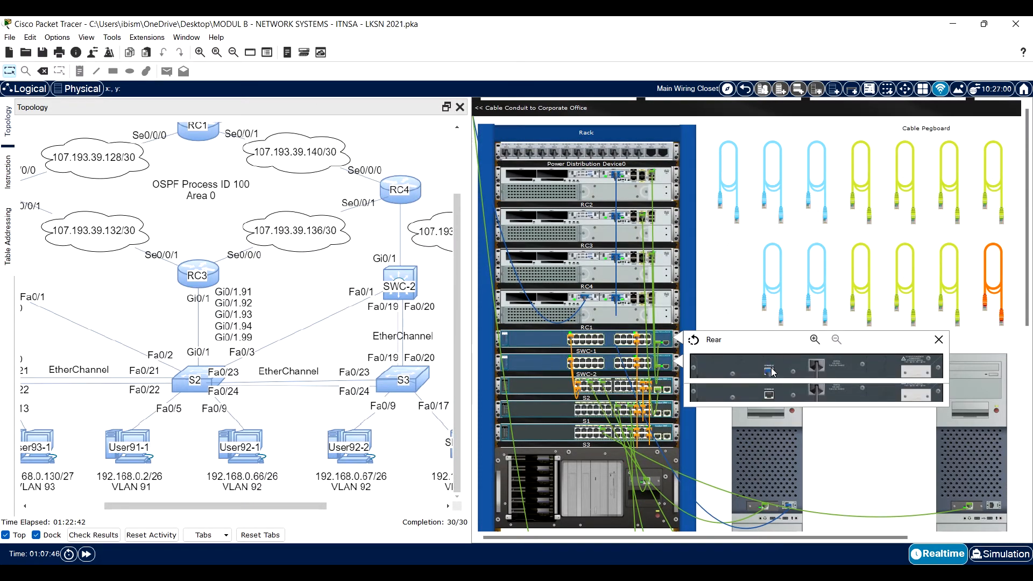
key(Escape)
key(Escape)
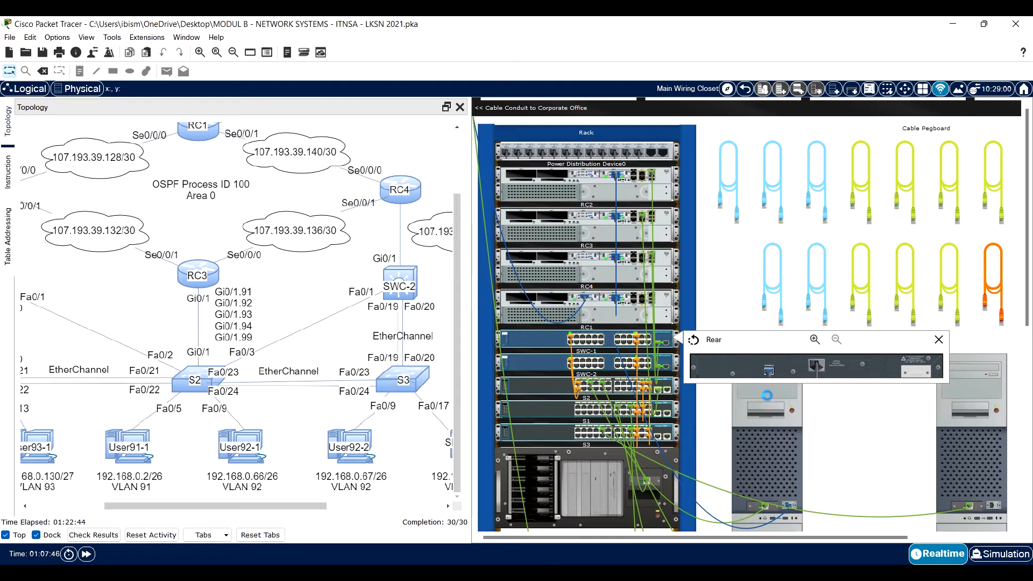
Step: Open a terminal session to SWC-2 on User91-1 and enter privileged mode
click(773, 403)
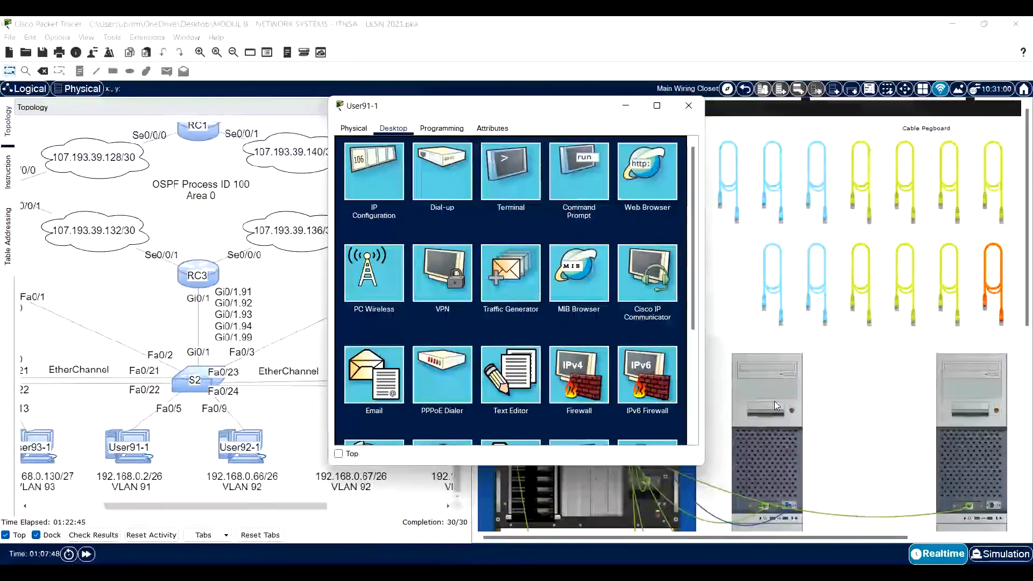
click(588, 168)
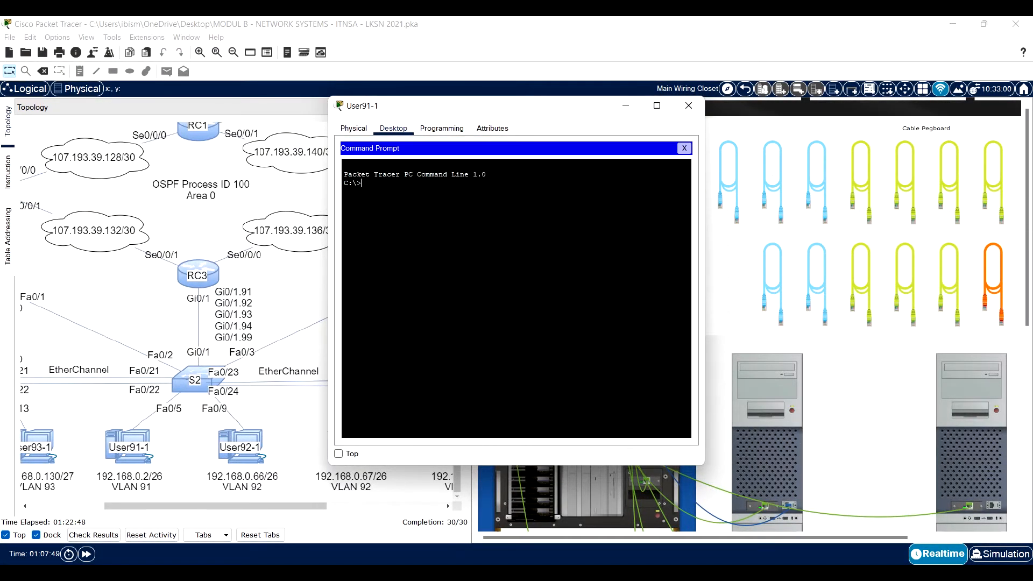
click(683, 152)
click(538, 176)
click(659, 253)
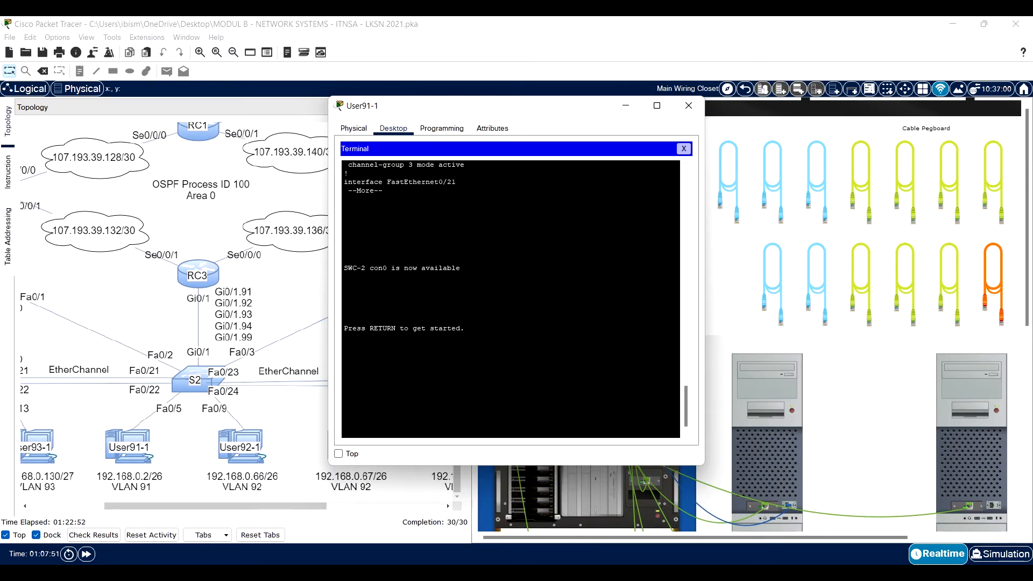
key(Return)
text(en)
key(Return)
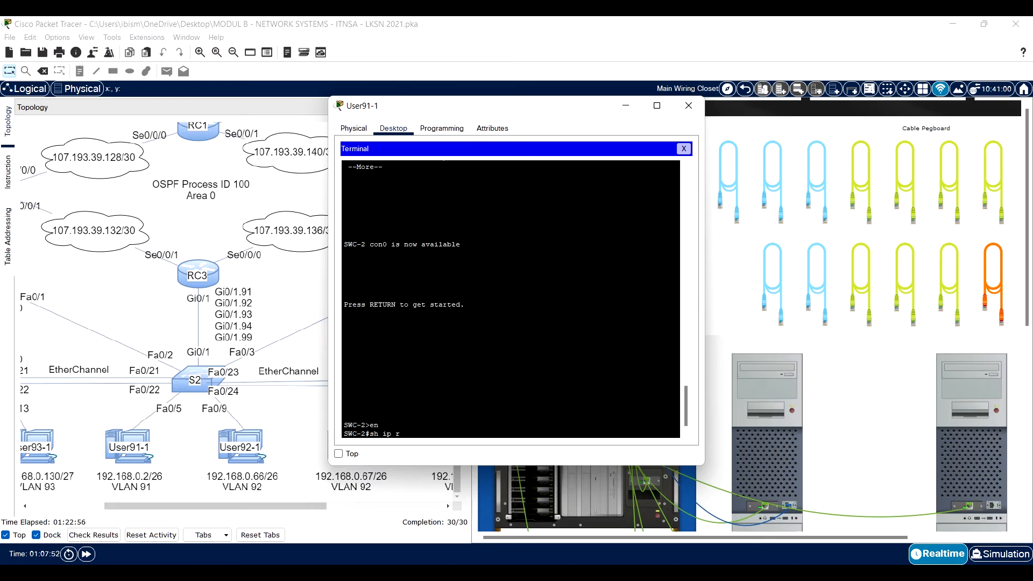
Step: Display SWC-2's connected routes and the OSPF section of its running configuration
text(sh ip route con)
key(Tab)
key(Return)
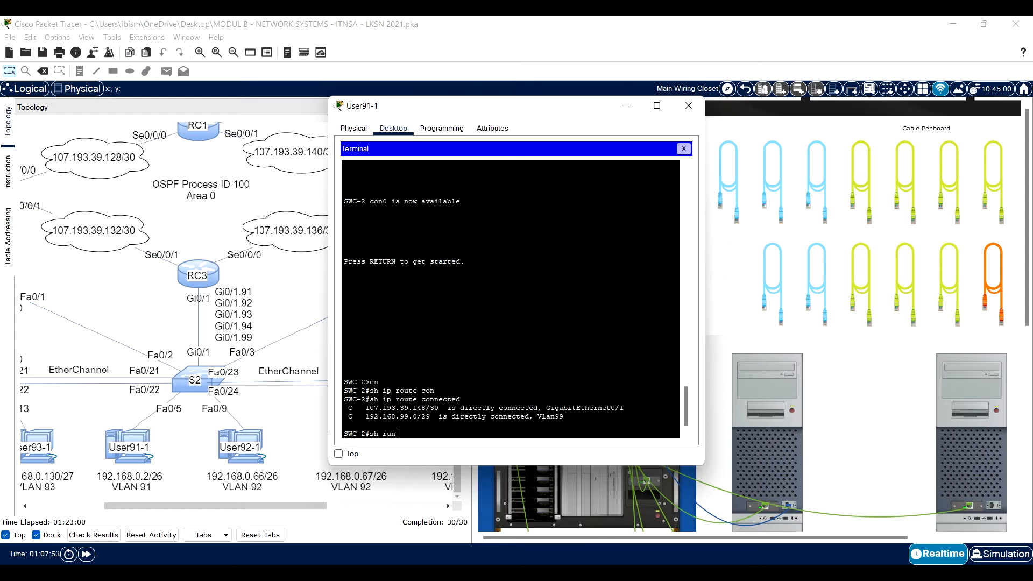
text(sh run | sec ospf)
key(Return)
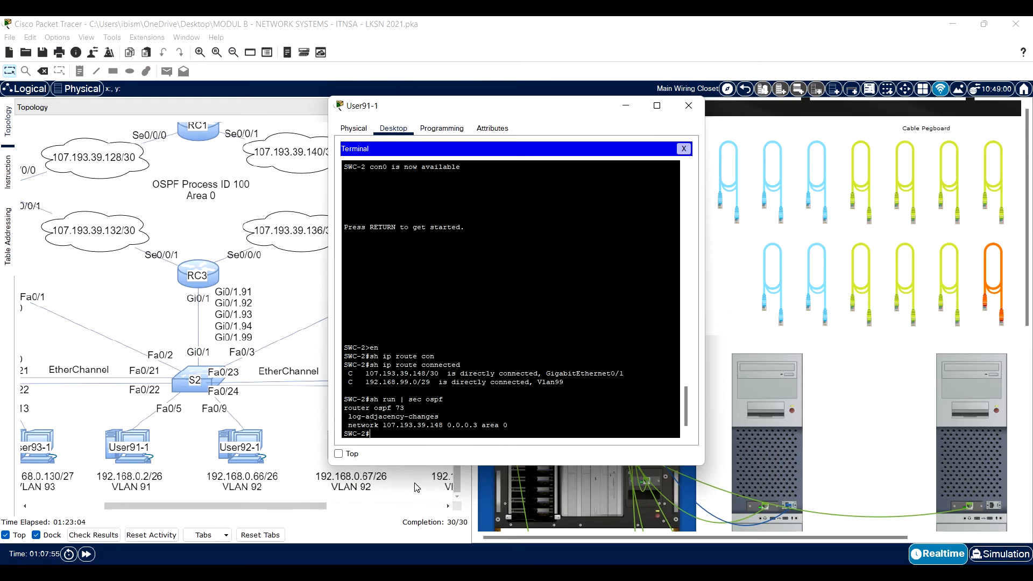
drag(379, 424, 440, 417)
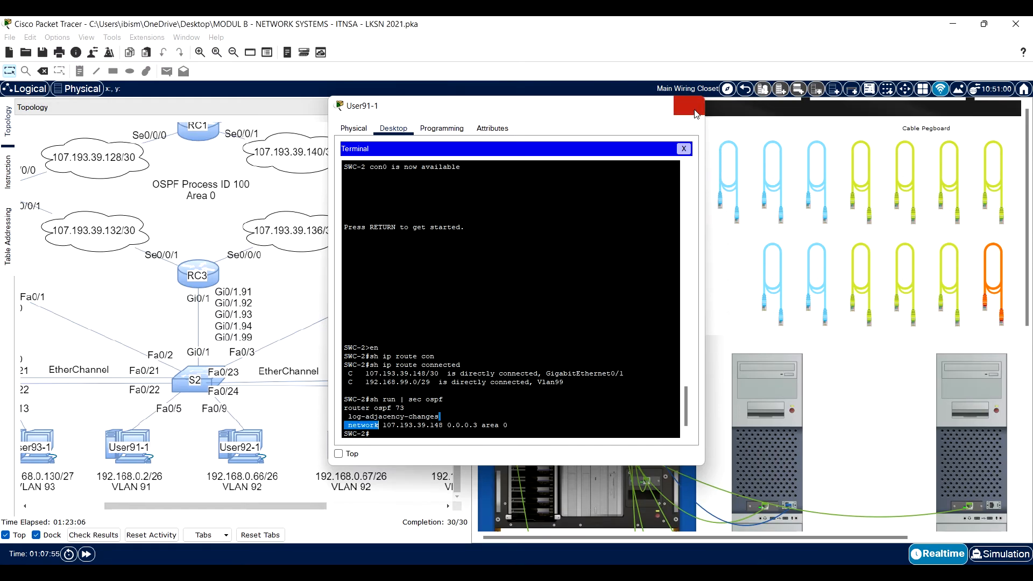
click(688, 106)
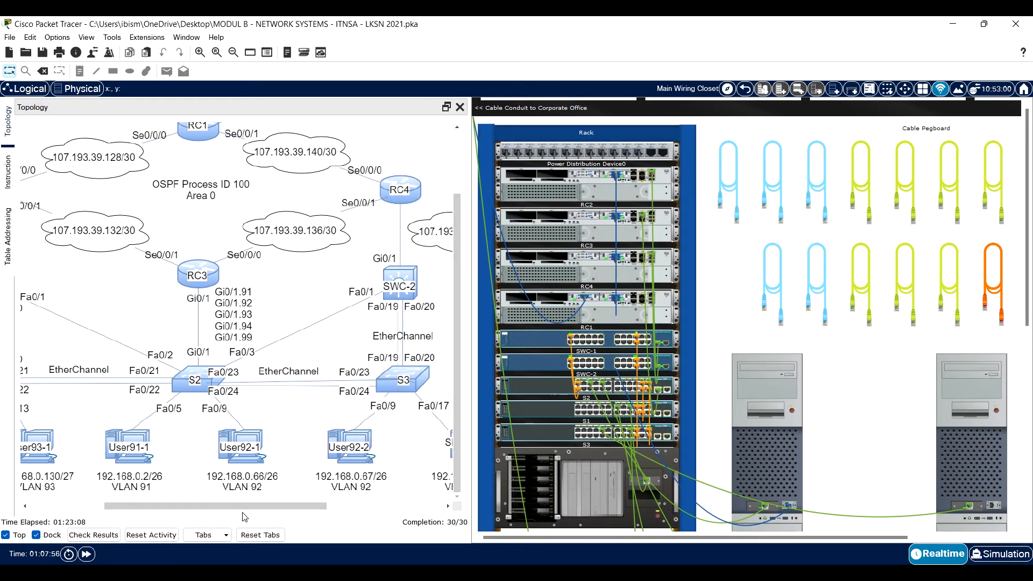
Step: Show the rear of SWC-2 and move its console cable to RC1's console port
drag(165, 507, 92, 506)
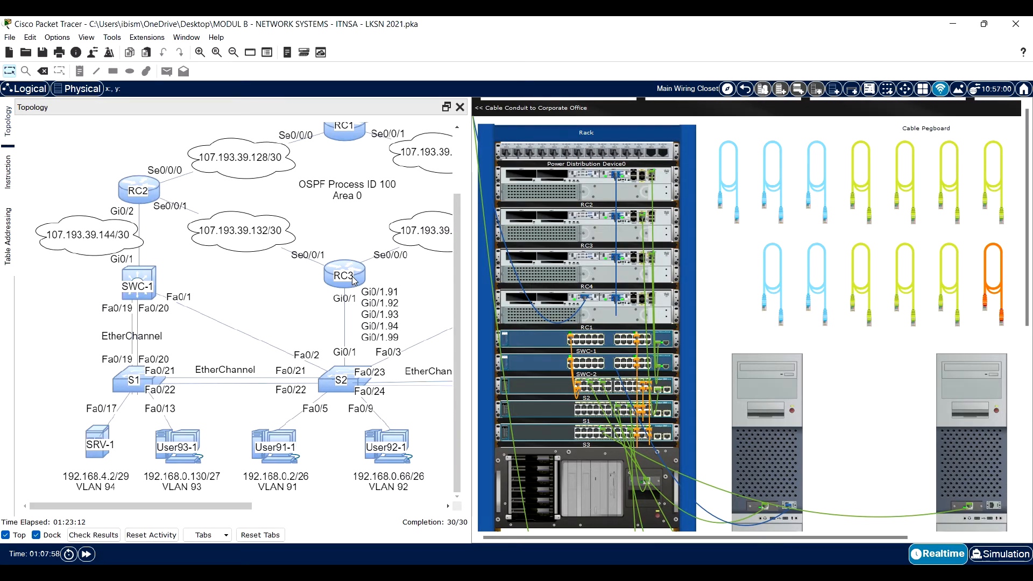
scroll(353, 278, up, 2)
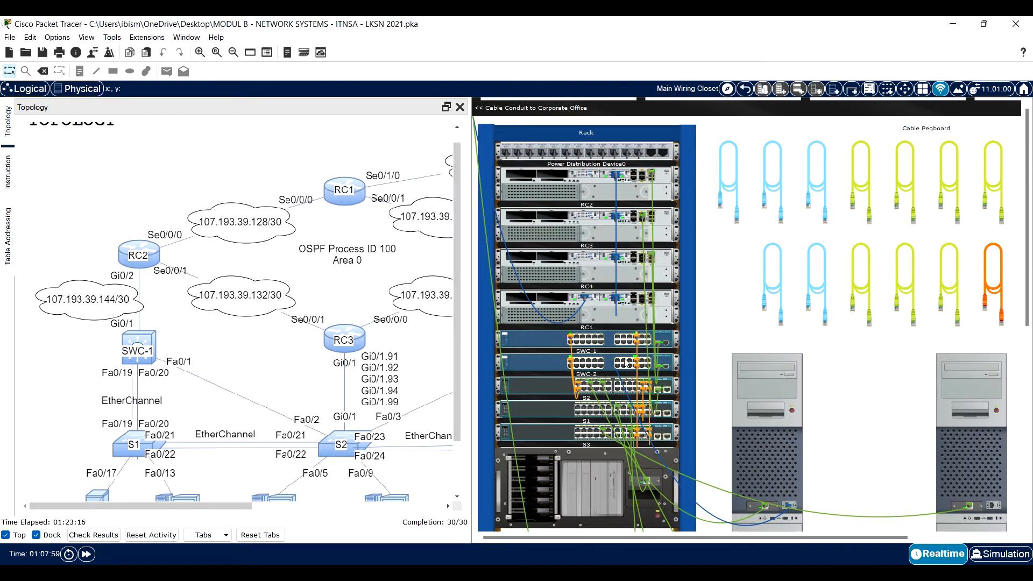
right_click(547, 367)
click(584, 387)
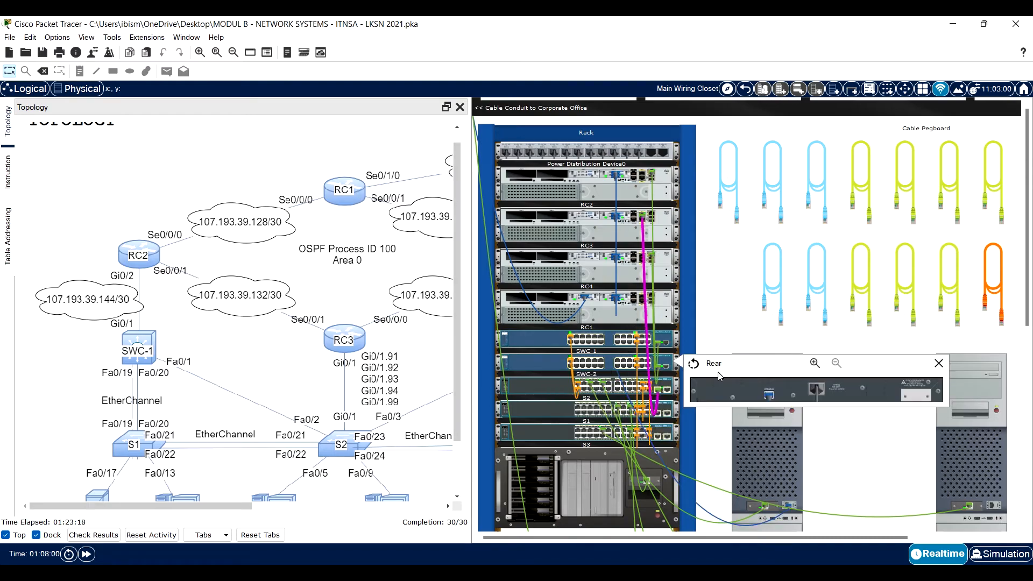
click(635, 306)
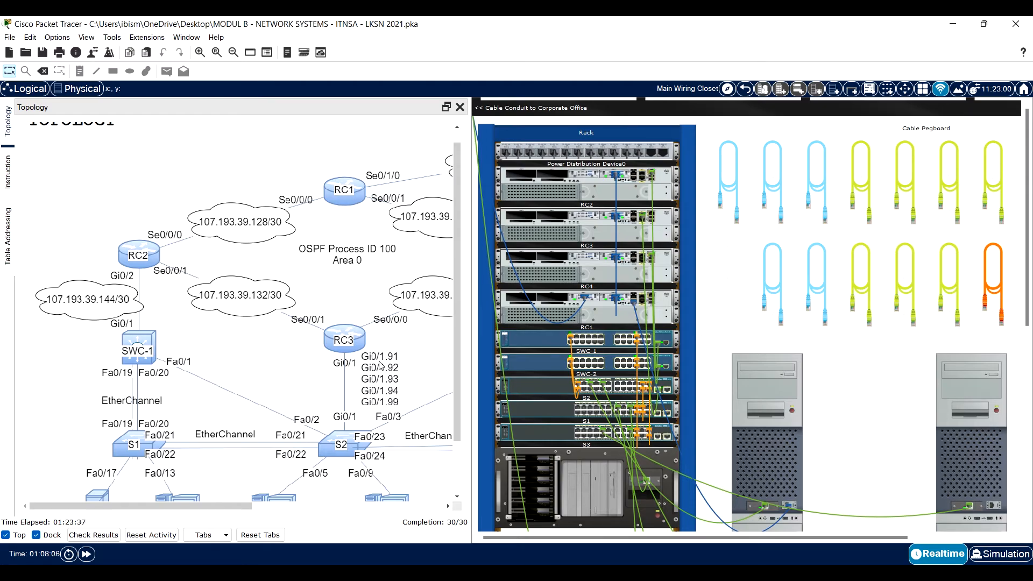
Step: Open a terminal session to RC1 on User91-1 and exit router and global configuration modes
click(741, 364)
click(522, 207)
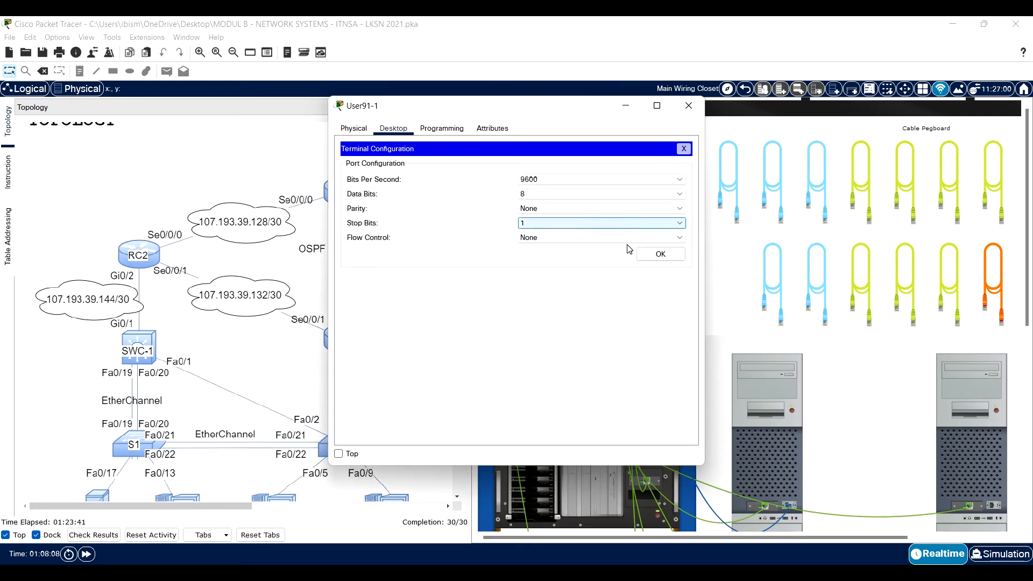
click(659, 254)
text(ex)
key(Return)
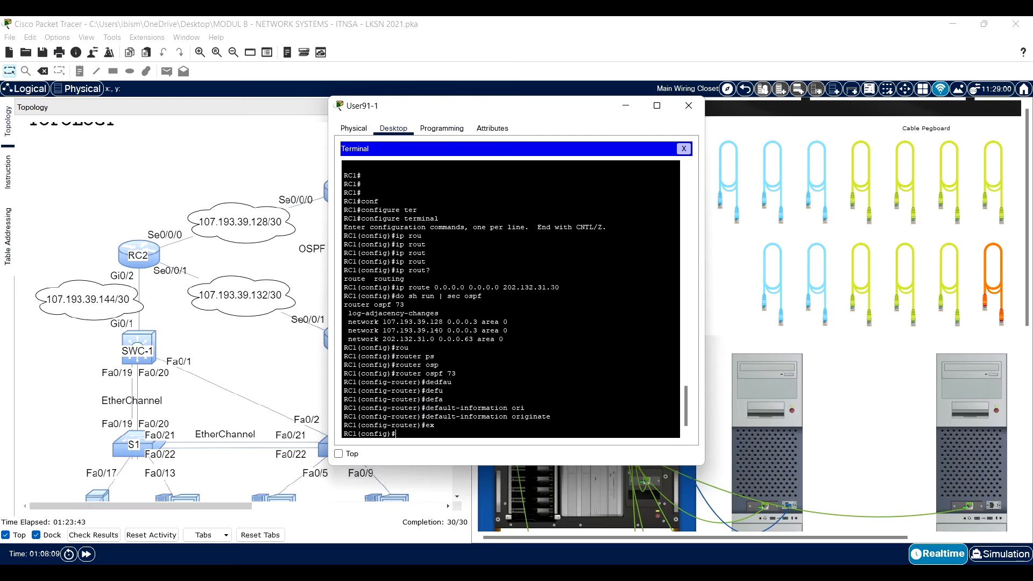
key(Return)
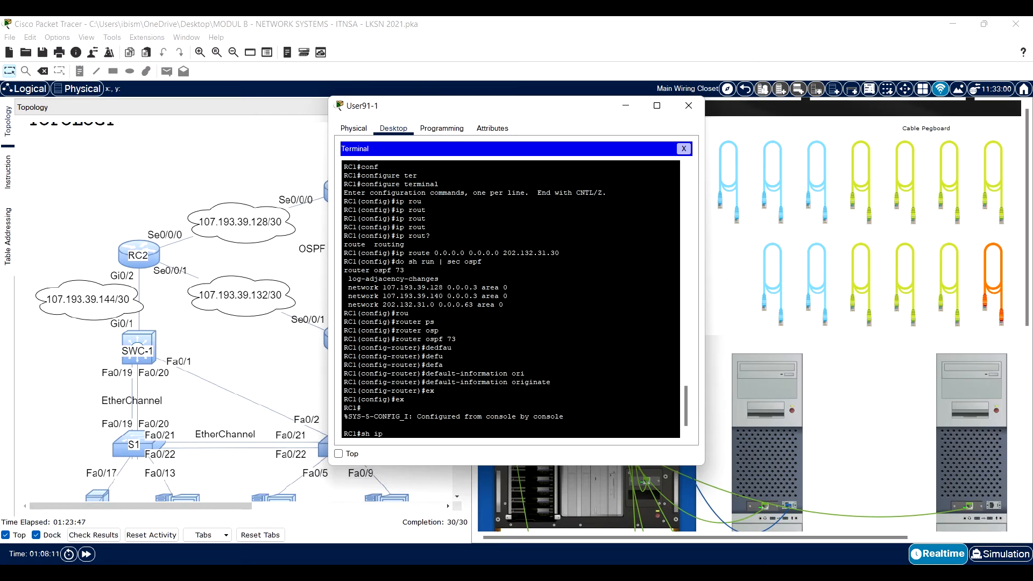
Step: Display the OSPF routes on RC1 and inspect the entries for the 192.168.0.0 network
text(sh ip rou)
key(Tab)
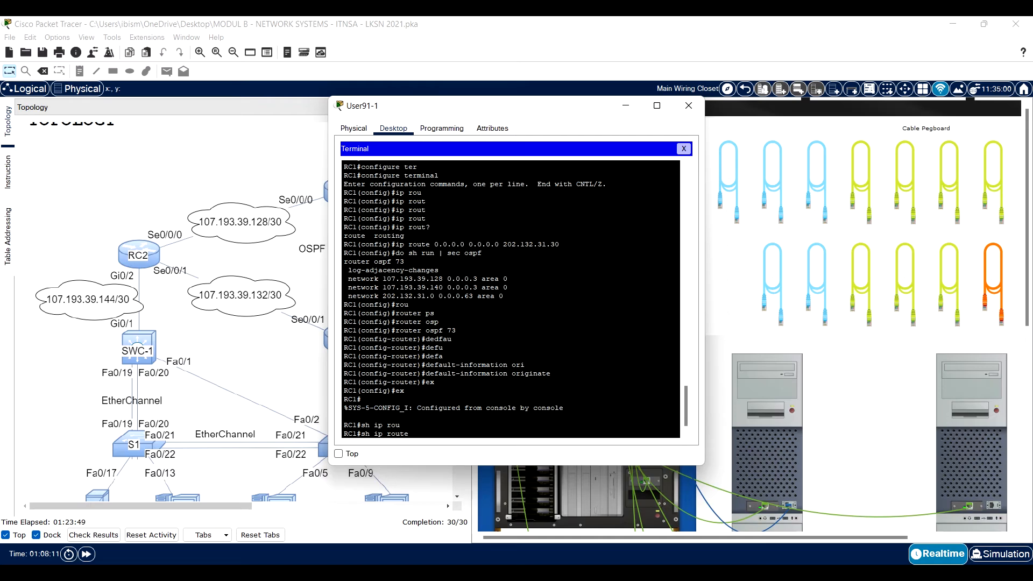
text(osp)
key(Tab)
key(Return)
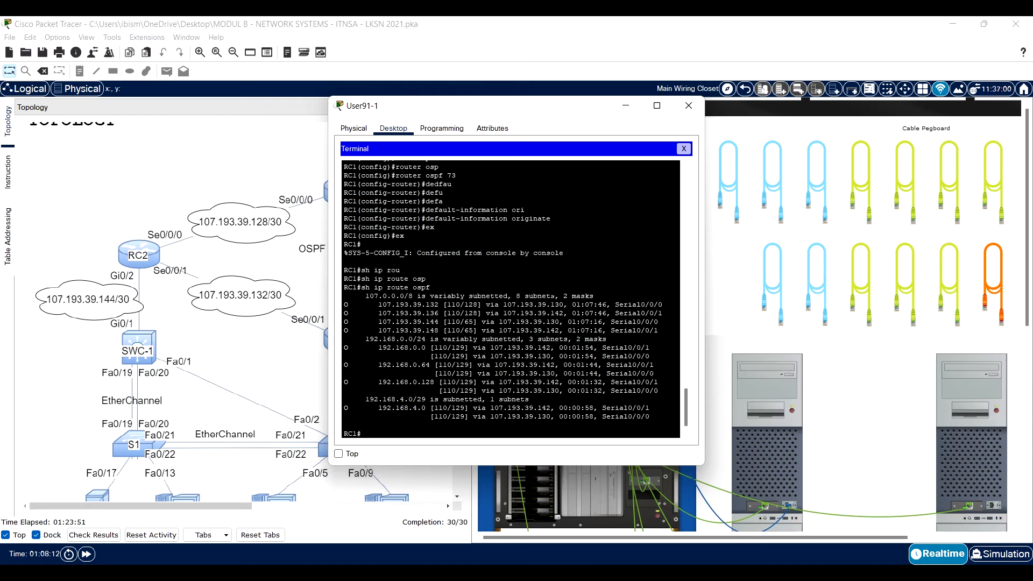
drag(418, 348, 452, 357)
drag(477, 103, 585, 106)
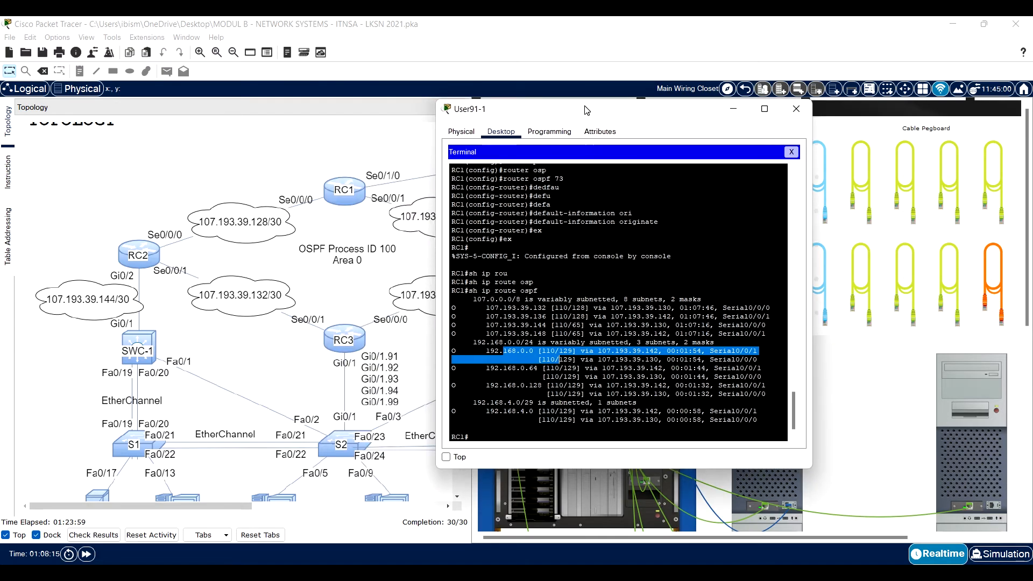
Step: Compare RC1's OSPF routes with RC3's VLAN 91, 92, 93 and 94 subinterface addresses in the addressing table
click(12, 182)
click(12, 186)
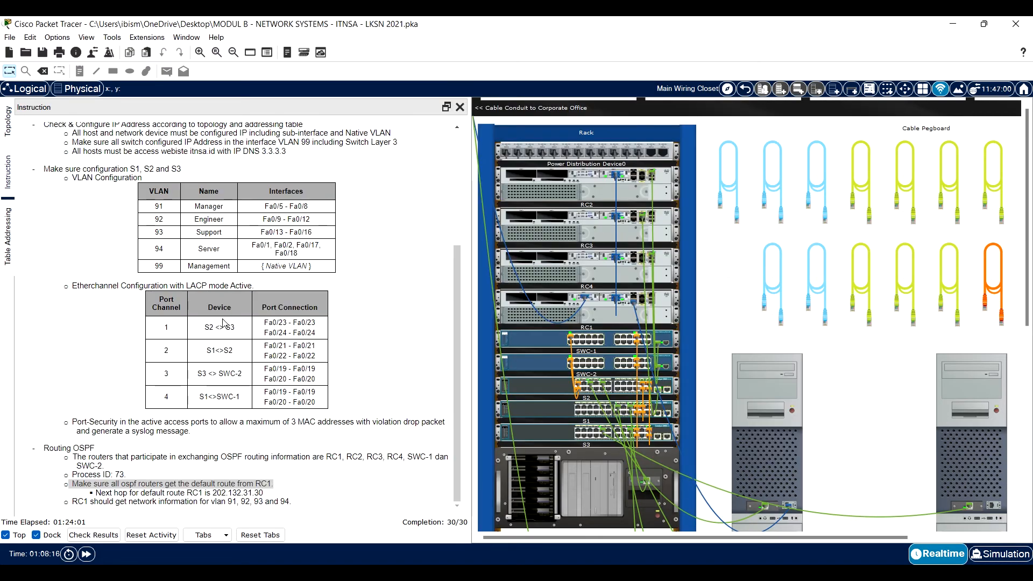
click(8, 140)
click(10, 223)
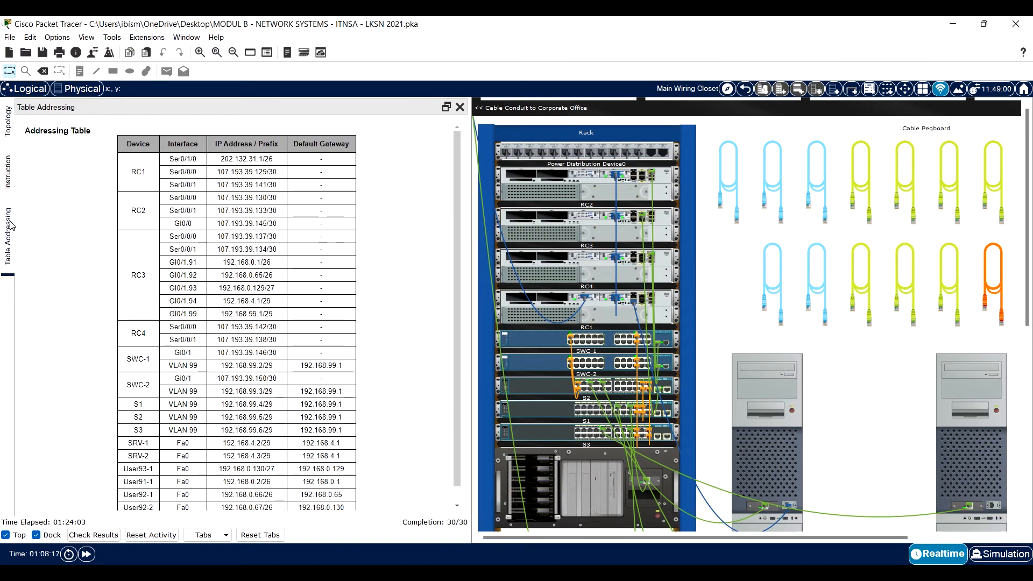
click(749, 392)
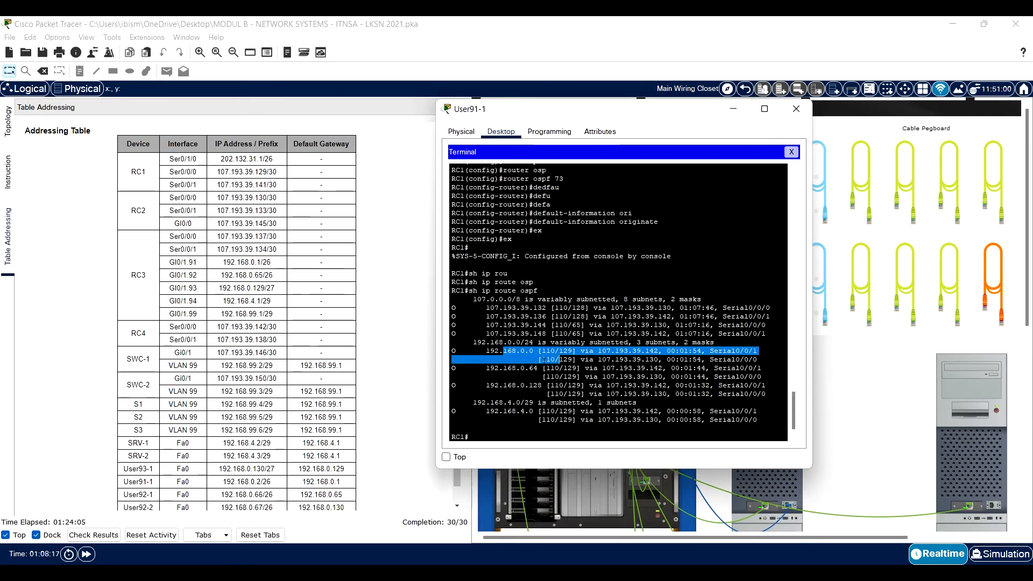
click(303, 383)
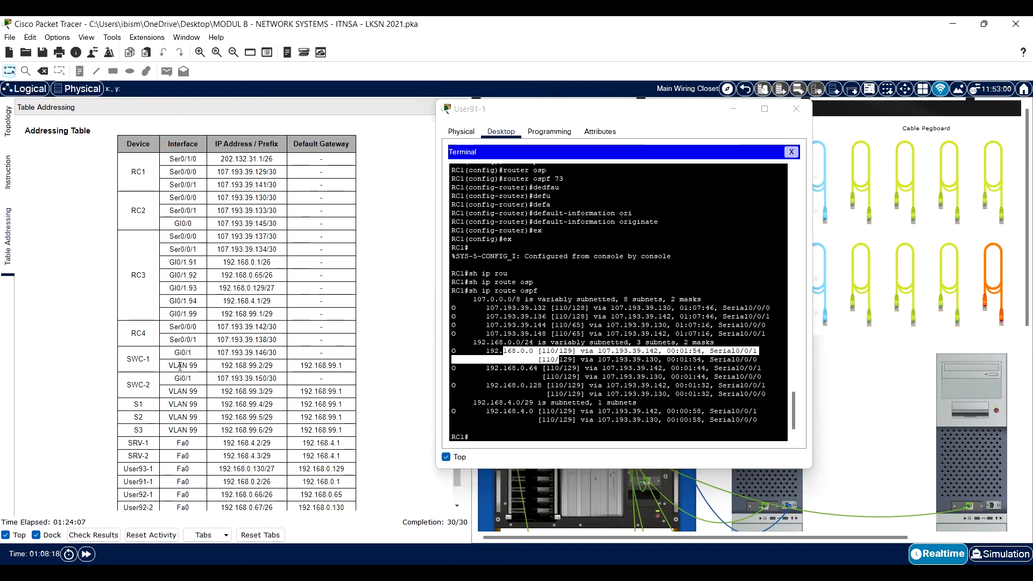
drag(234, 261, 303, 288)
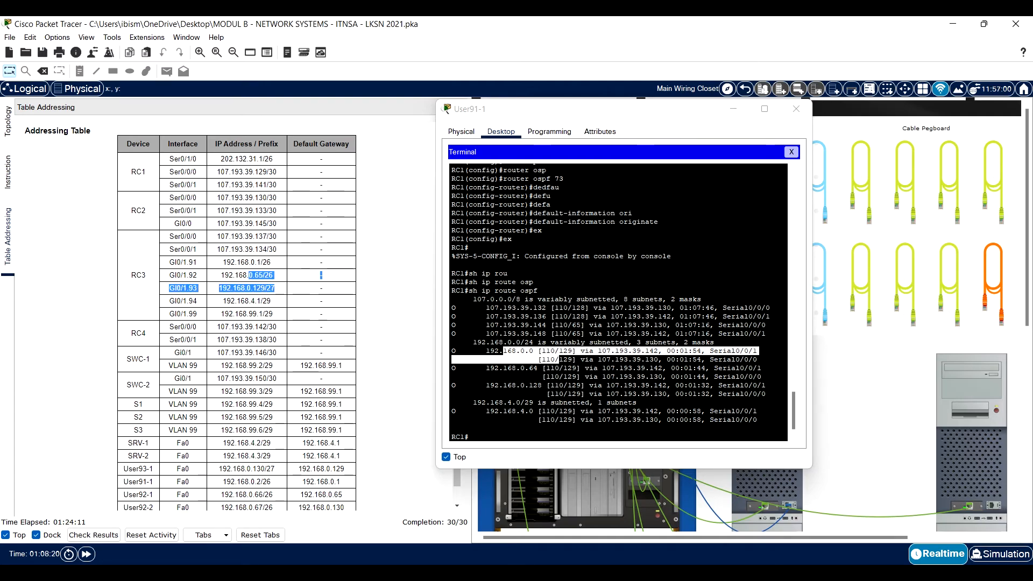
click(516, 368)
click(244, 289)
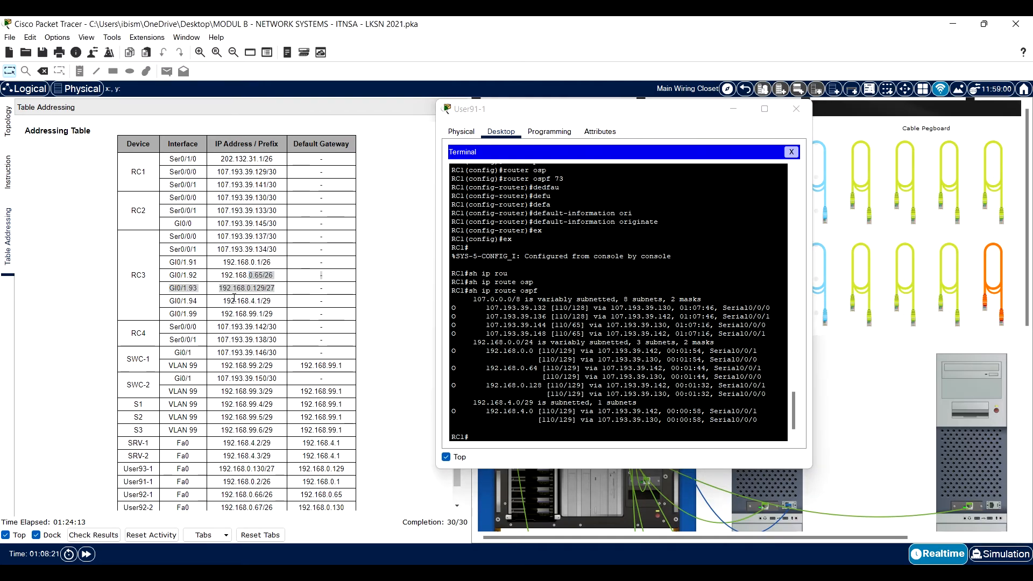
double_click(265, 287)
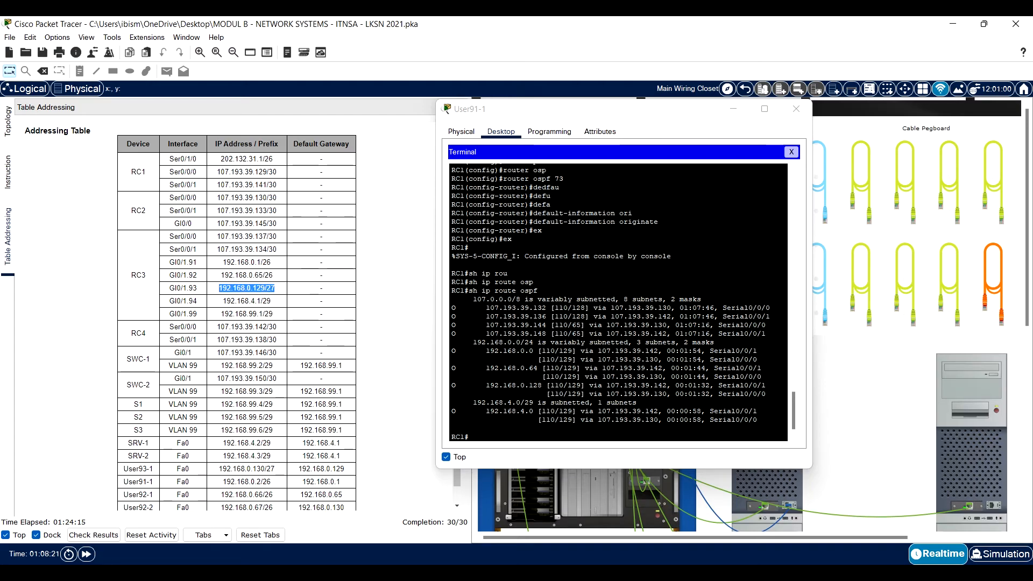
double_click(534, 385)
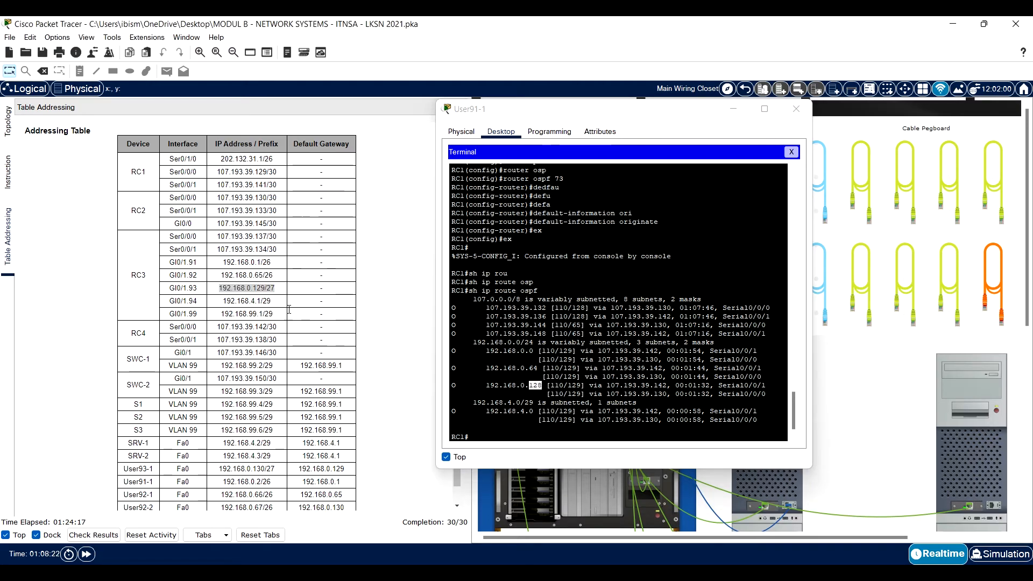
drag(275, 302, 255, 302)
drag(520, 411, 495, 410)
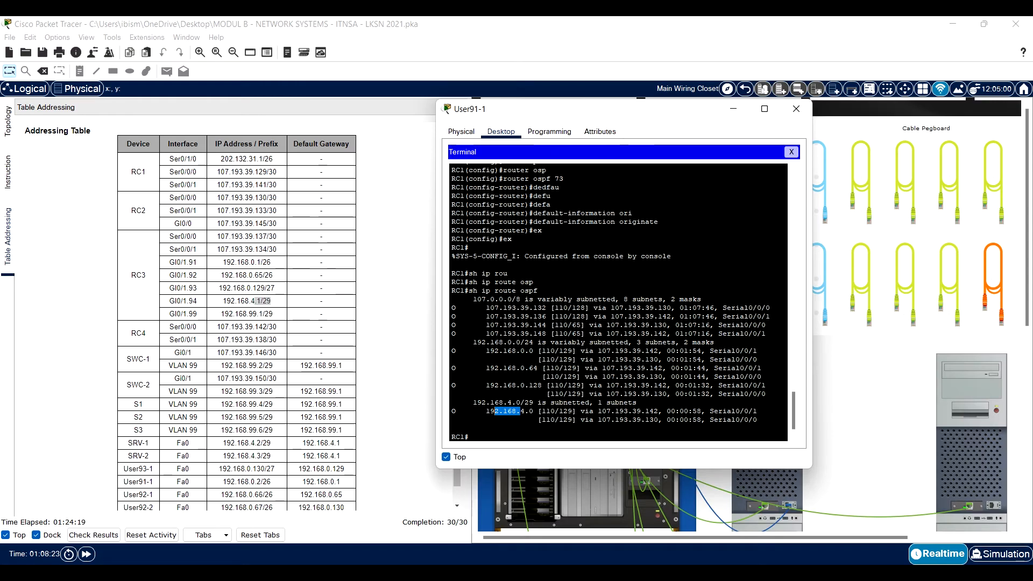
click(796, 109)
Step: Open the task instructions and start a terminal session to RC3 on User91-1, keeping its window on top
click(10, 185)
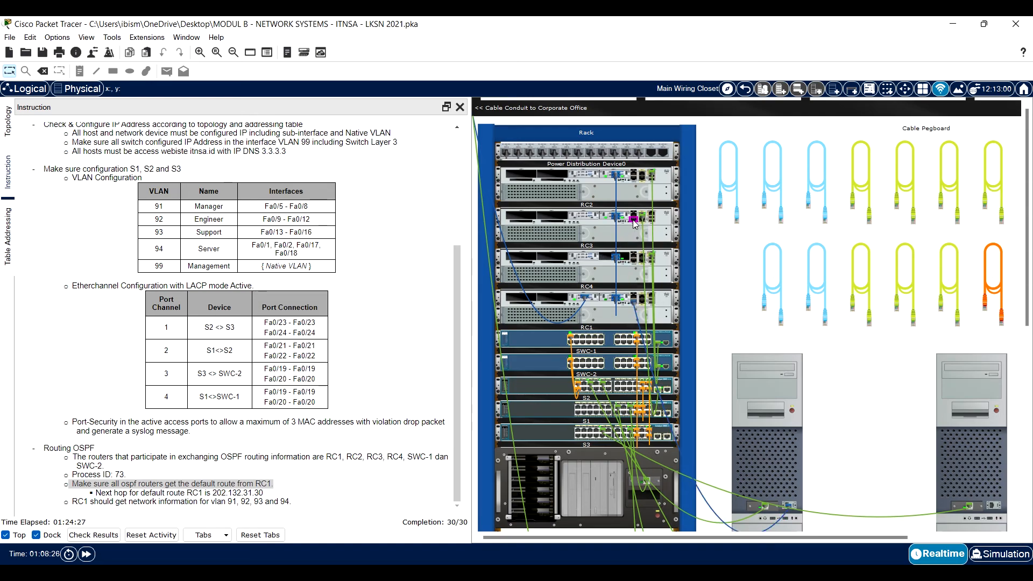
click(767, 363)
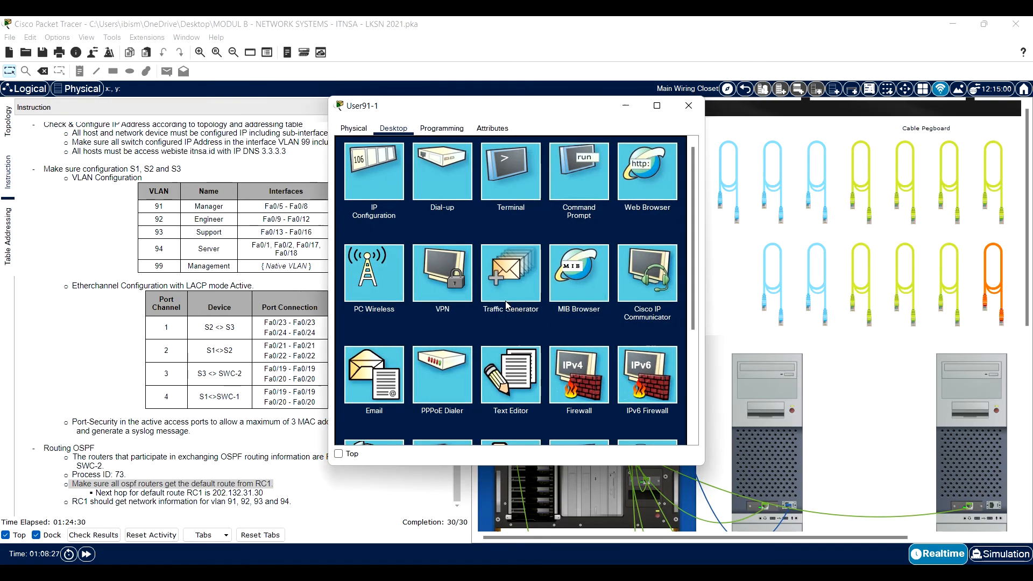
click(514, 179)
click(661, 257)
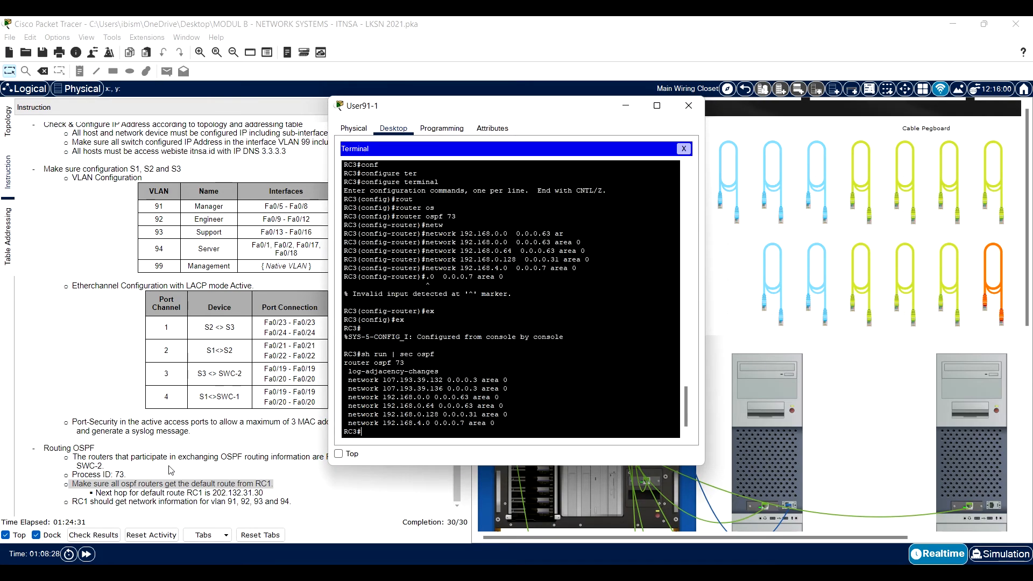
click(338, 454)
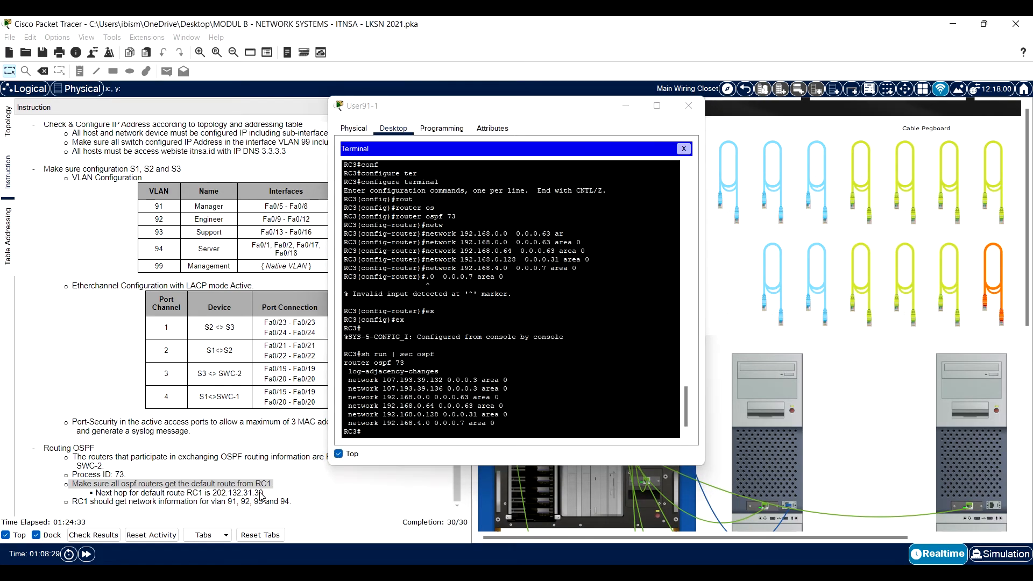
Step: Display the IP routing table on RC3, inspect its connected, OSPF and default route entries, and close the User91-1 window
click(393, 448)
text(sh)
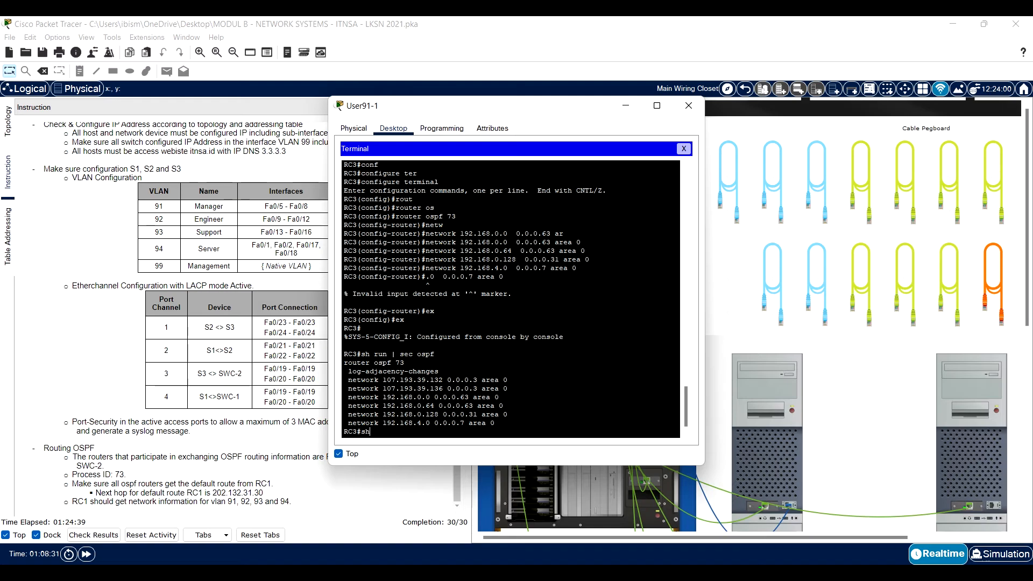
text( run i)
key(Return)
key(space)
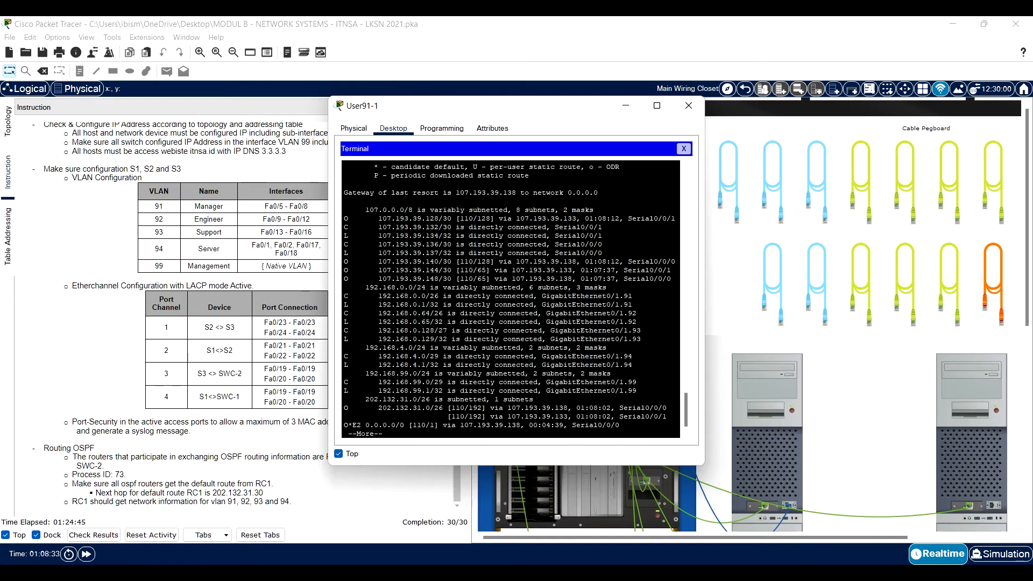
key(Return)
key(Return)
key(Return)
key(Return)
key(Return)
drag(396, 373, 611, 382)
scroll(560, 373, up, 4)
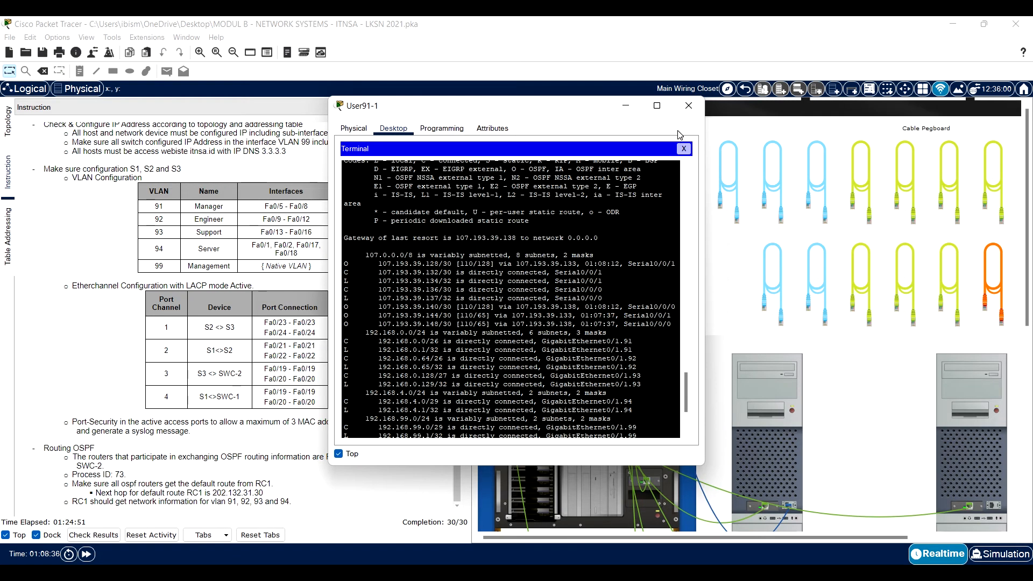
click(687, 106)
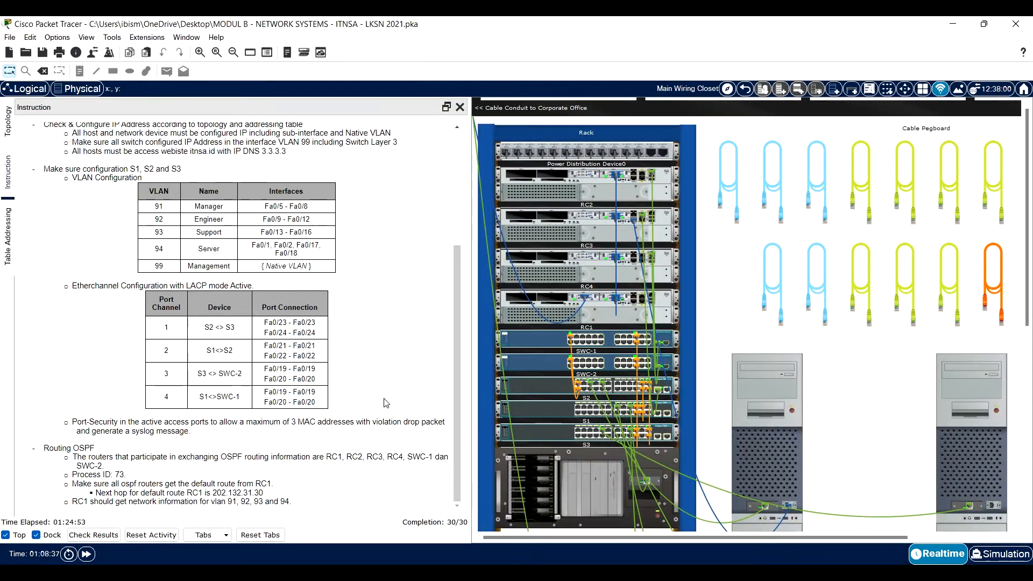
Step: Review the instruction about all hosts accessing itnsa.id with DNS 3.3.3.3 and narrow the instruction pane
scroll(211, 301, up, 5)
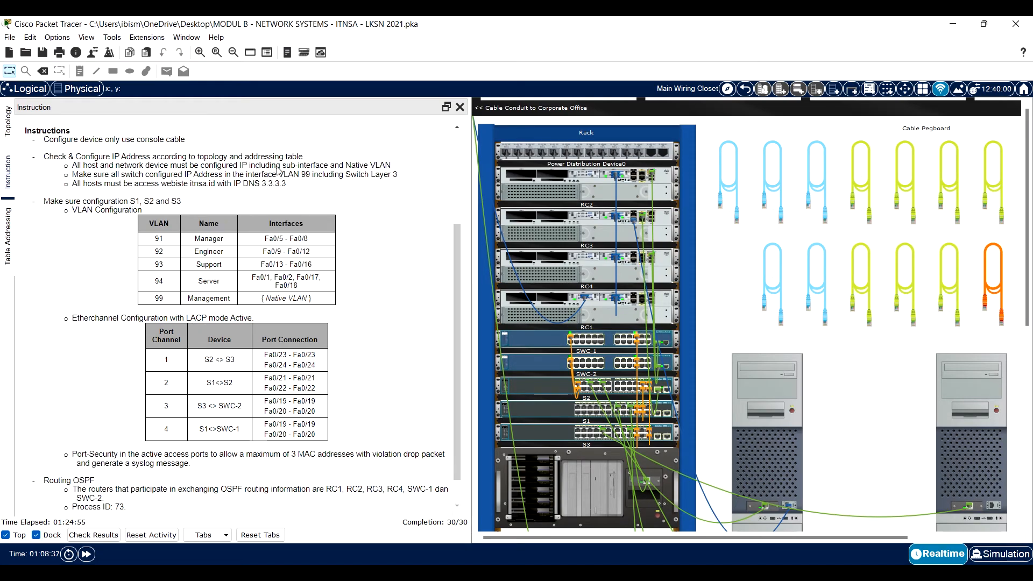
drag(288, 281, 153, 271)
click(647, 453)
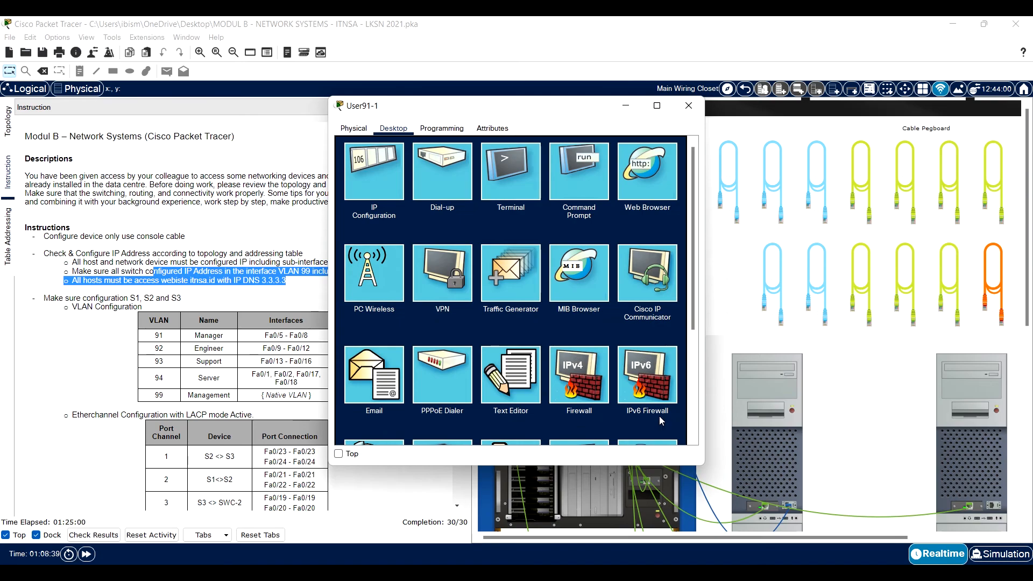
click(688, 106)
scroll(796, 382, down, 2)
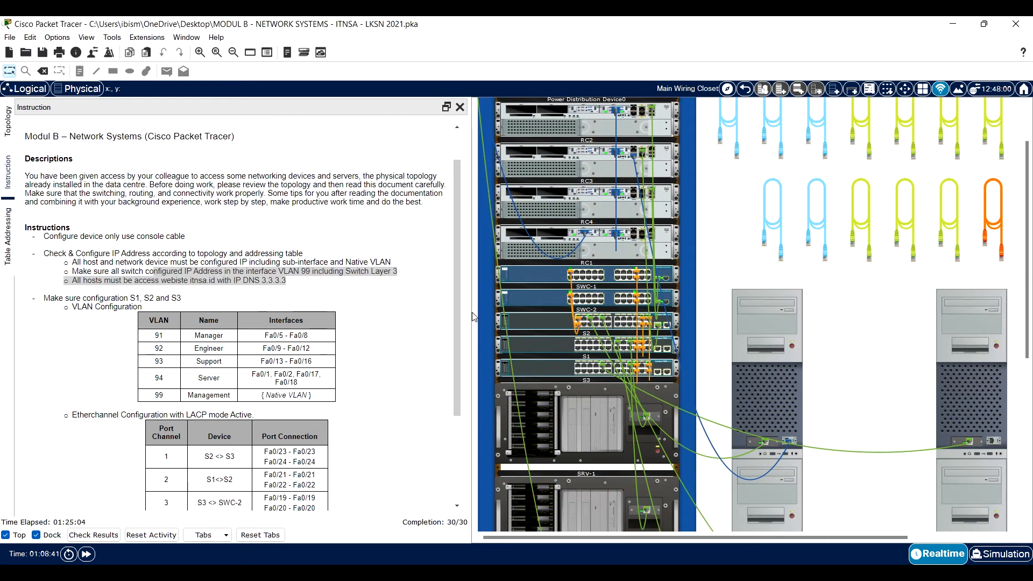
drag(472, 316, 399, 301)
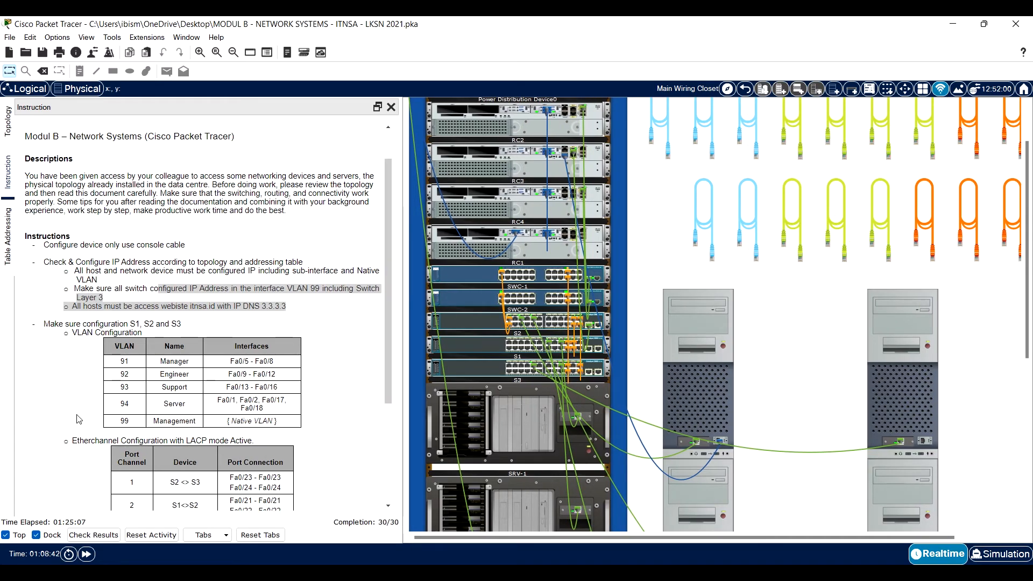
Step: Check the activity results and examine RC3's OSPF process 73 network items in the assessment list
click(106, 535)
click(113, 98)
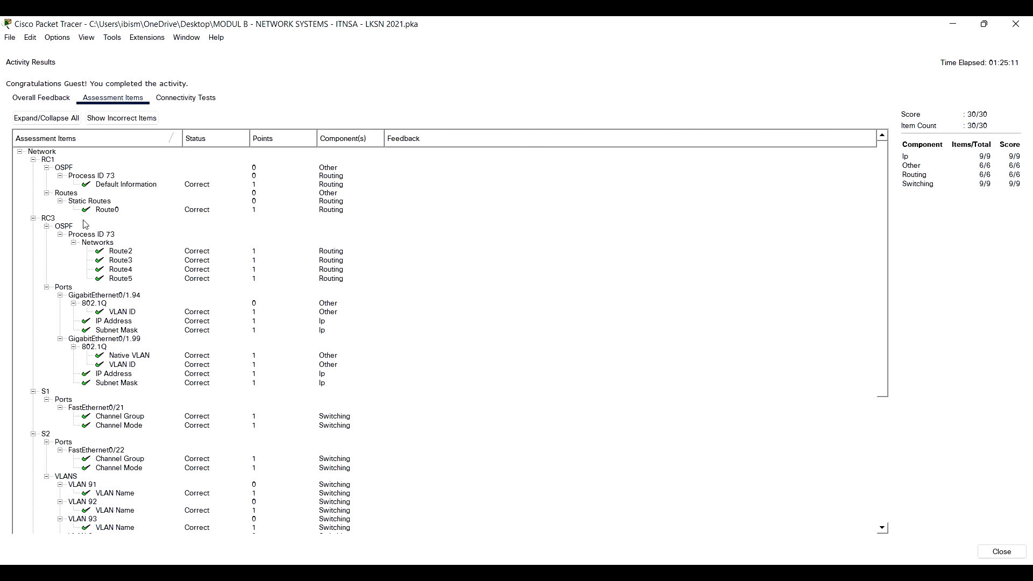
click(52, 219)
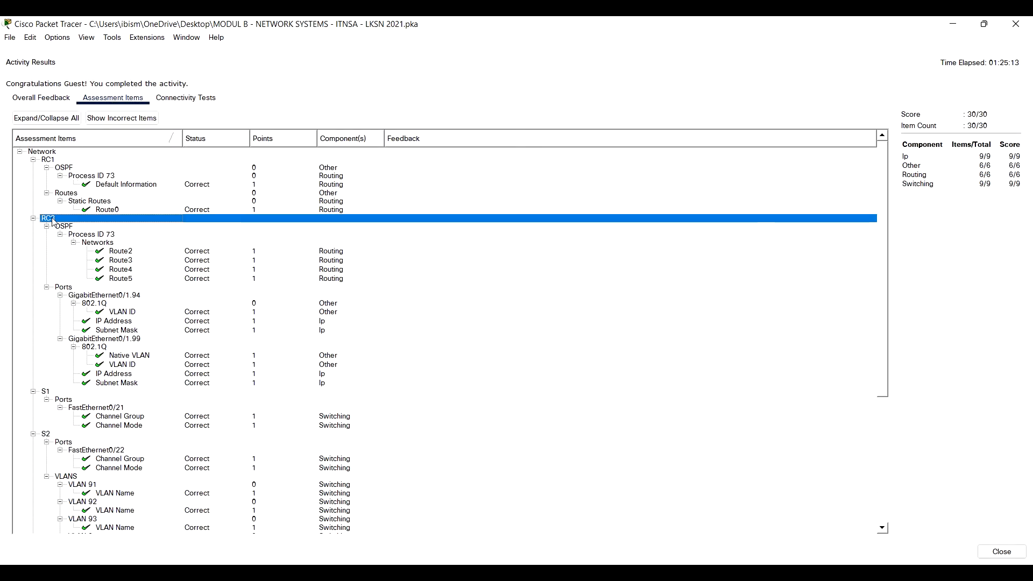
click(100, 236)
click(107, 270)
click(109, 235)
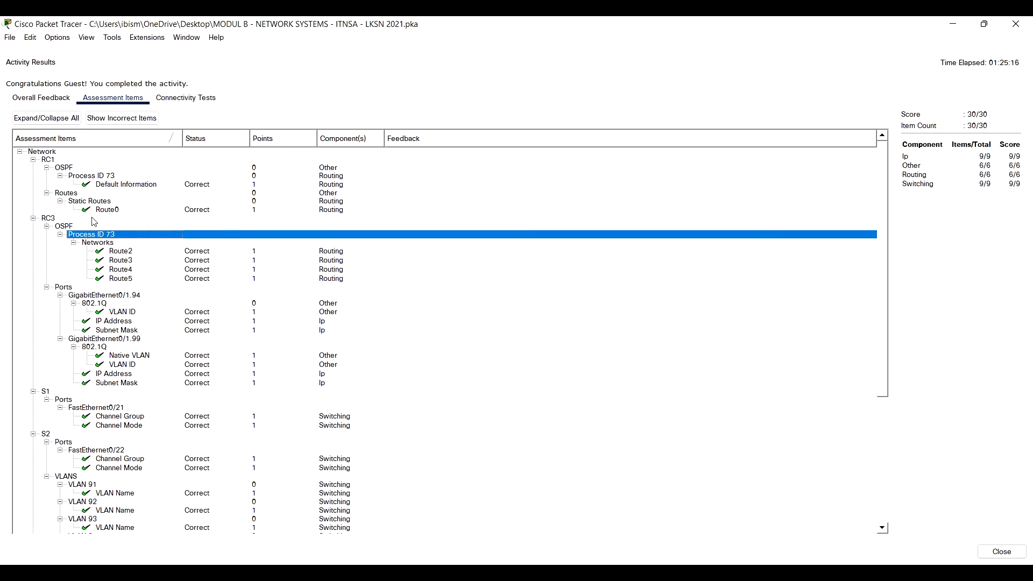
Step: Examine RC1's OSPF process 73 and static route assessment items, and close the activity results
click(45, 161)
click(88, 175)
click(107, 209)
click(64, 167)
click(107, 203)
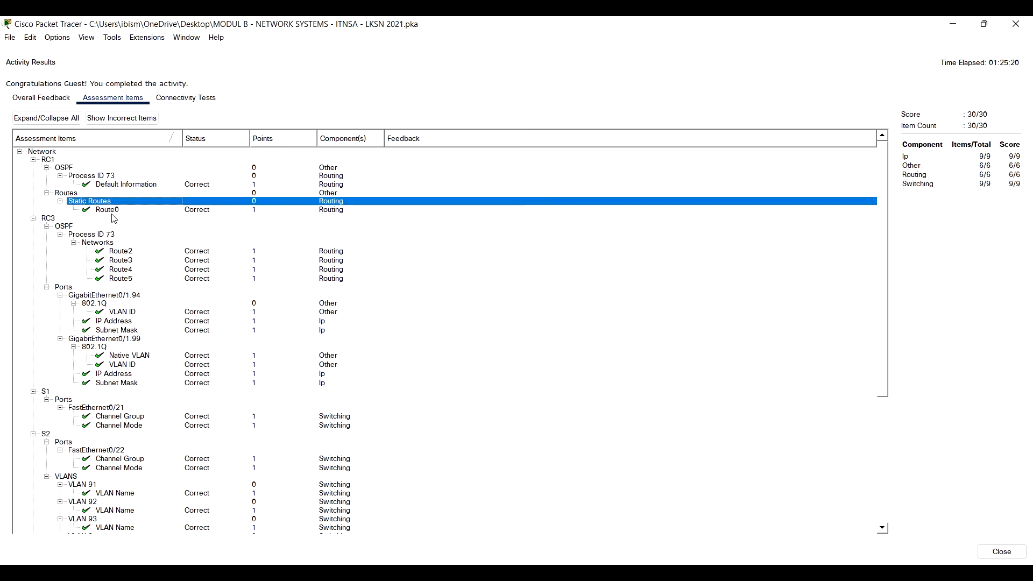
click(112, 211)
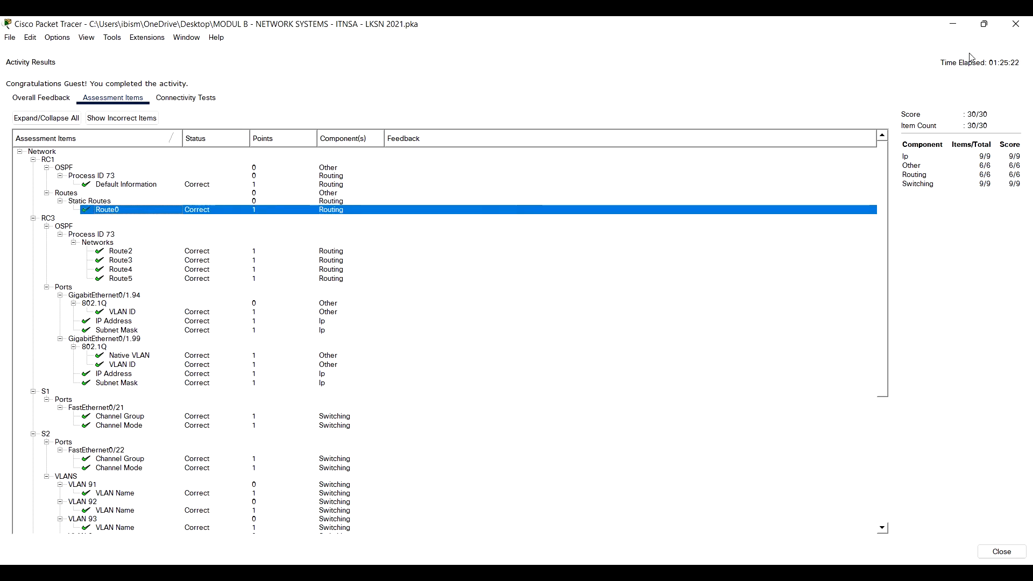
drag(1011, 553, 916, 528)
key(Return)
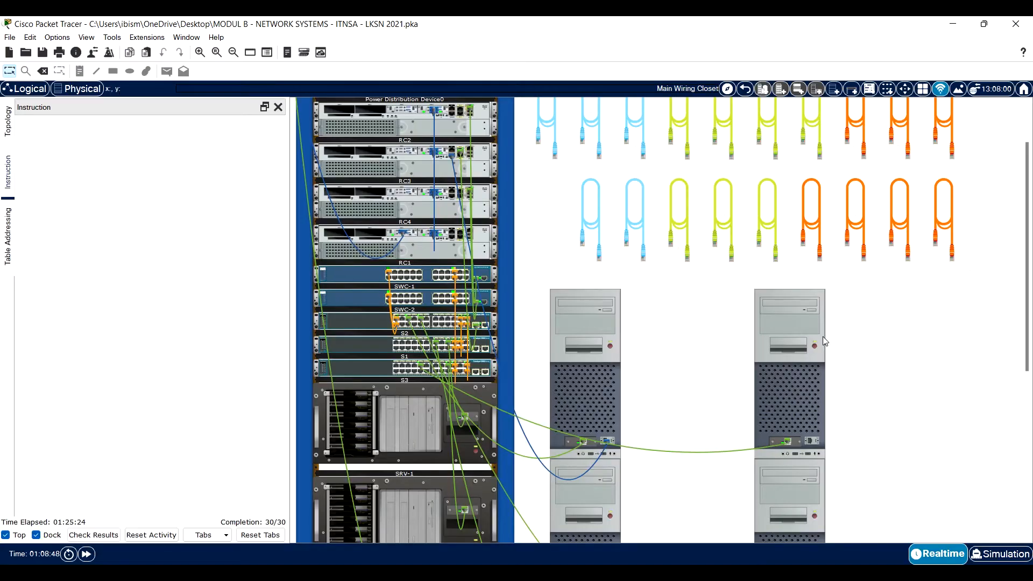
Step: Request itnsa.id in User91-1's web browser, keeping its window on top and moved away from the hosts
click(589, 334)
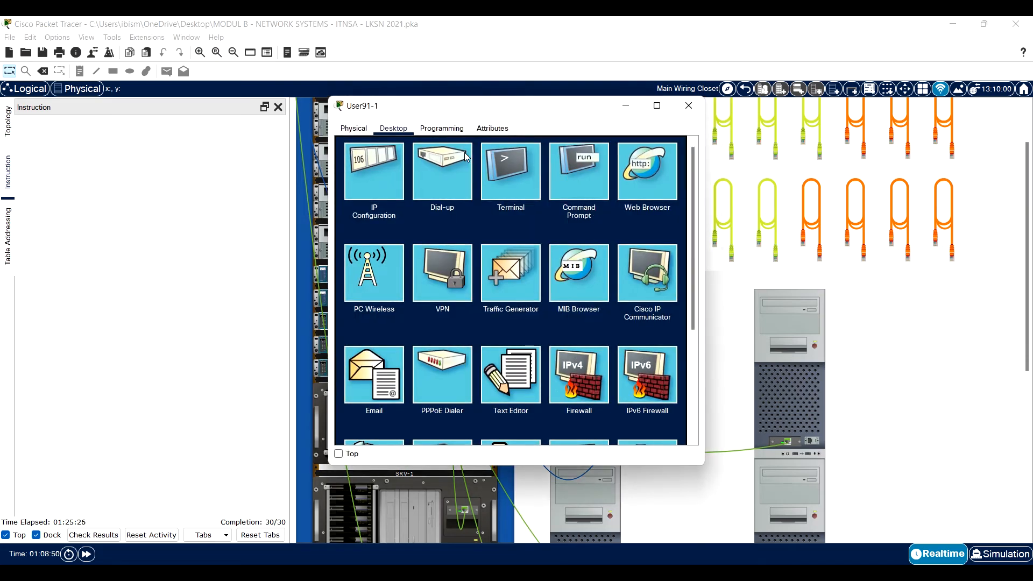
click(645, 170)
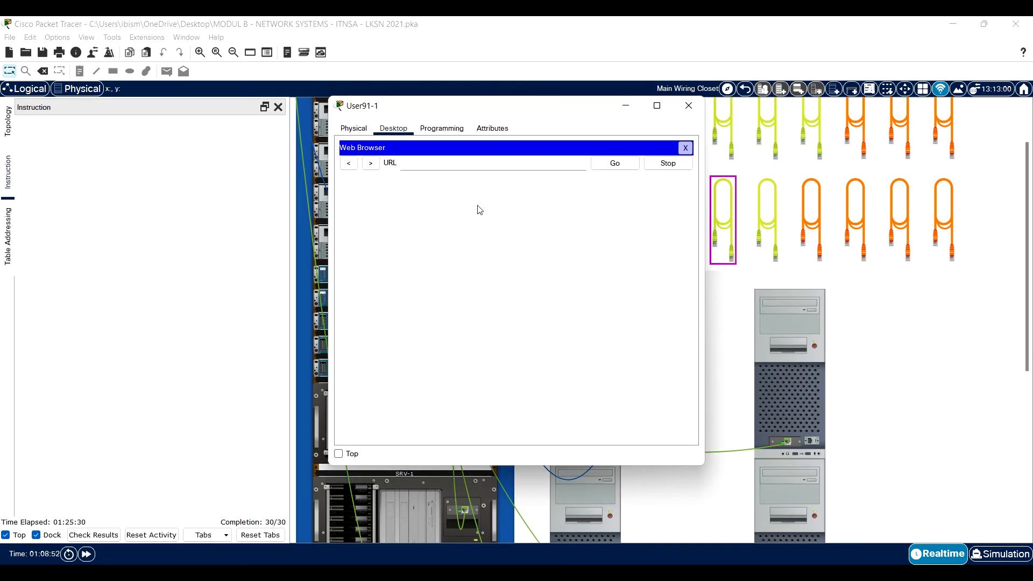
text(itnsa.id)
click(340, 453)
drag(538, 109, 356, 52)
click(433, 106)
click(803, 320)
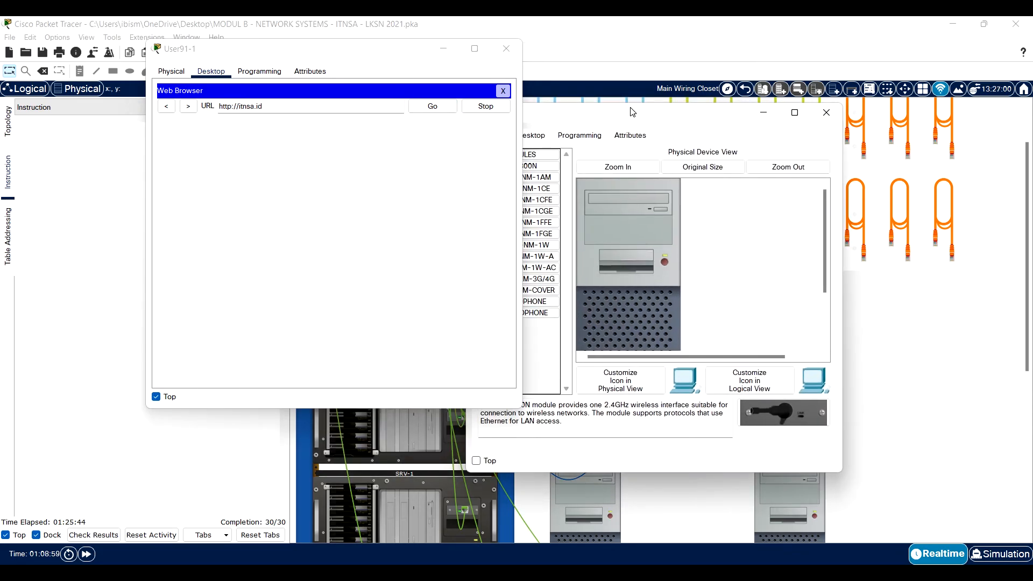
click(601, 146)
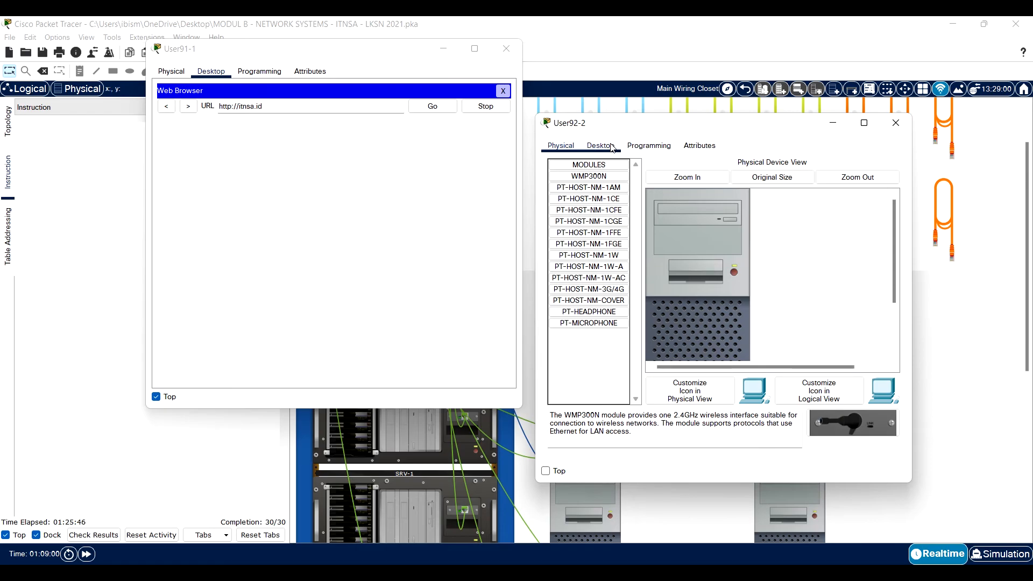
click(854, 203)
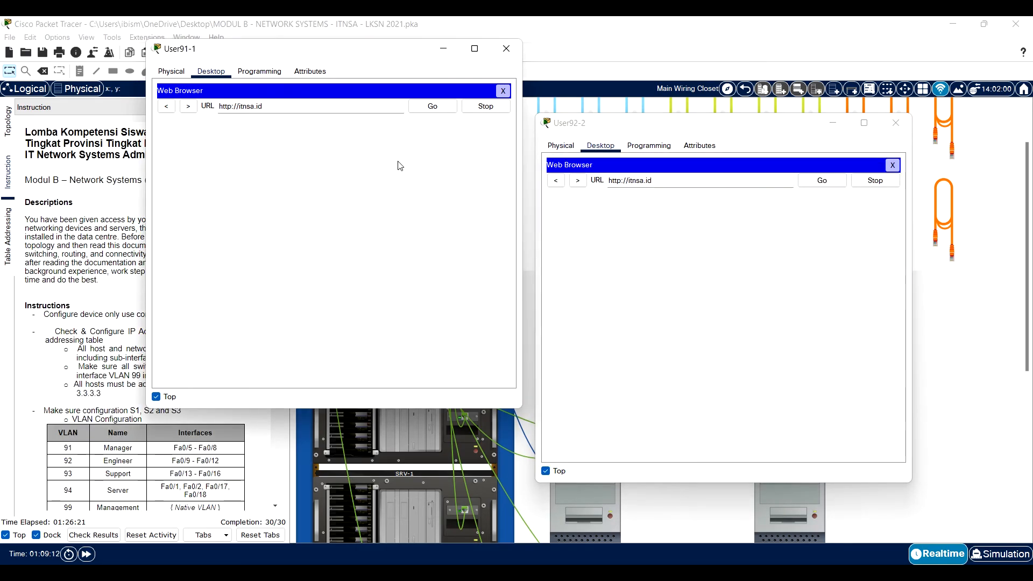
click(432, 106)
click(828, 181)
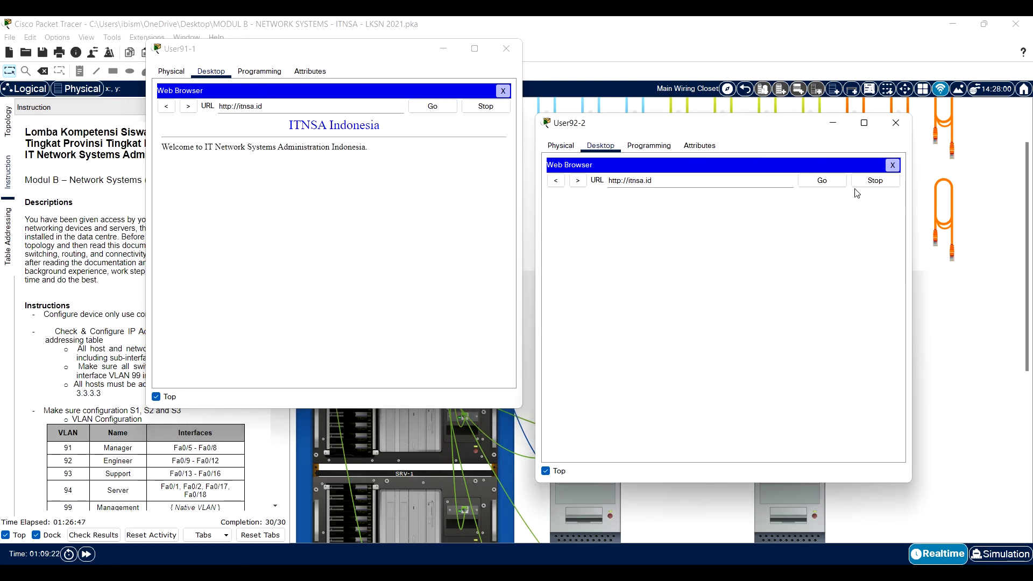
click(823, 181)
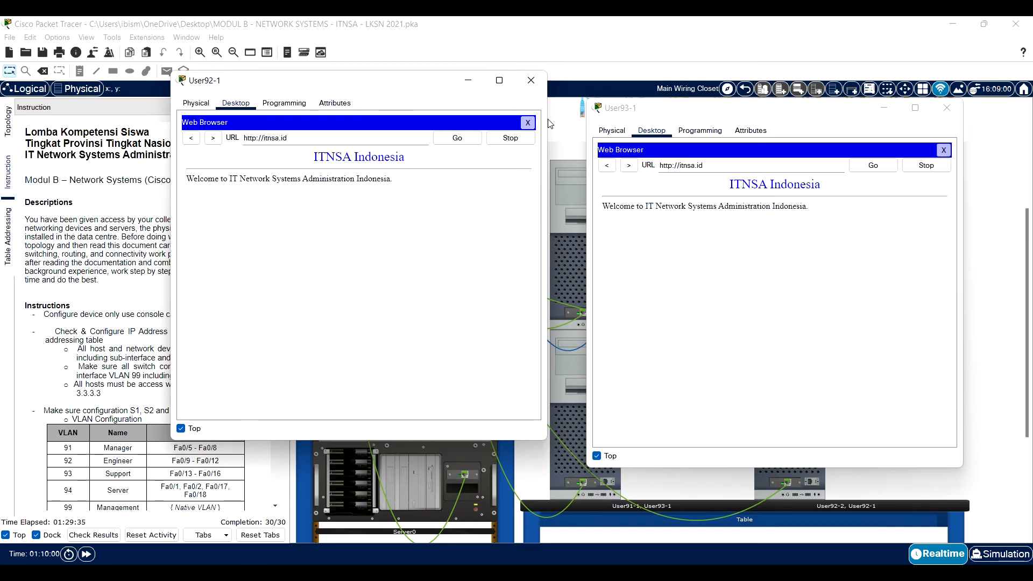
Step: Close the User92-1 and User93-1 windows, and exit the web browser on User91-1
click(531, 80)
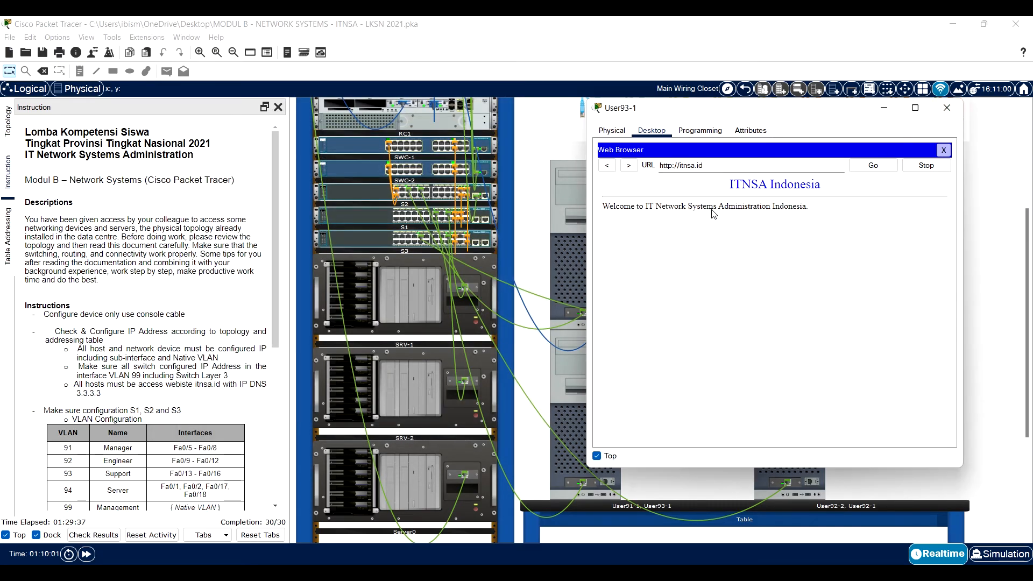
click(947, 108)
click(597, 244)
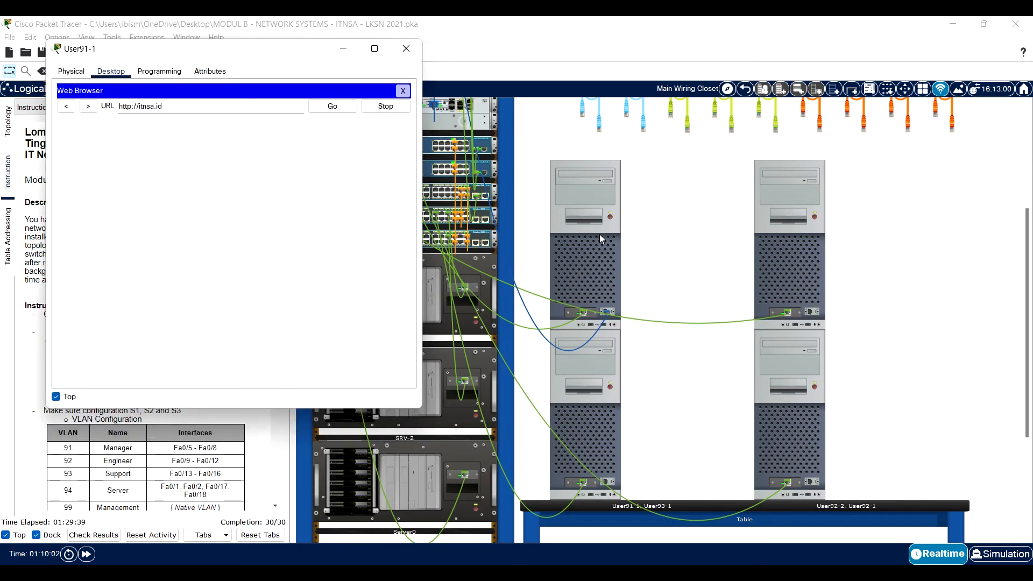
click(403, 90)
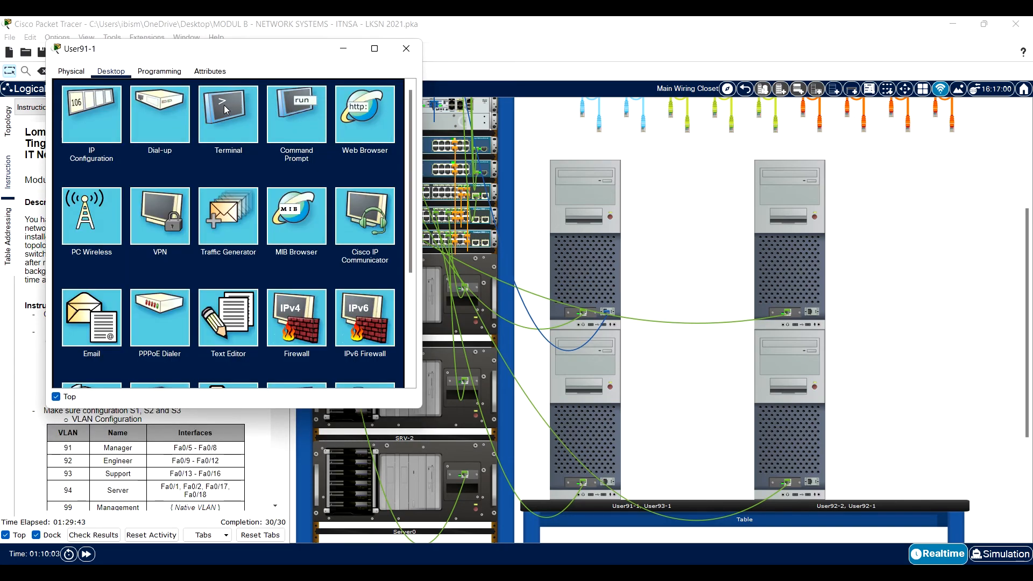
Step: Resolve itnsa.id with nslookup from User91-1's command prompt
click(287, 108)
text(nslookup)
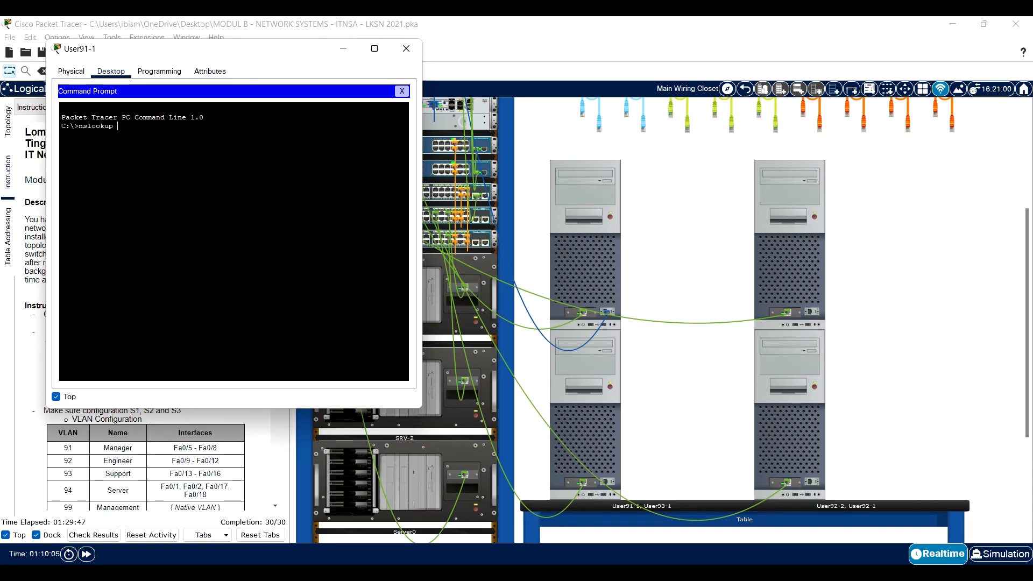
text( itnsa.id)
key(Return)
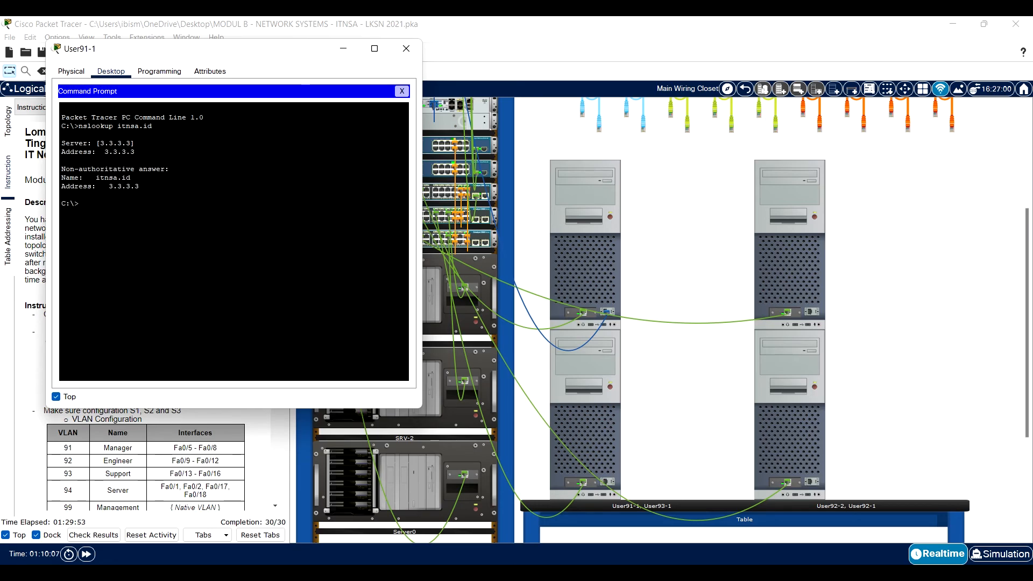
Step: Trace the route to itnsa.id with tracert from User91-1 and move the window off the instructions
text(tra)
key(BackSpace)
key(BackSpace)
text(t itnsa.id)
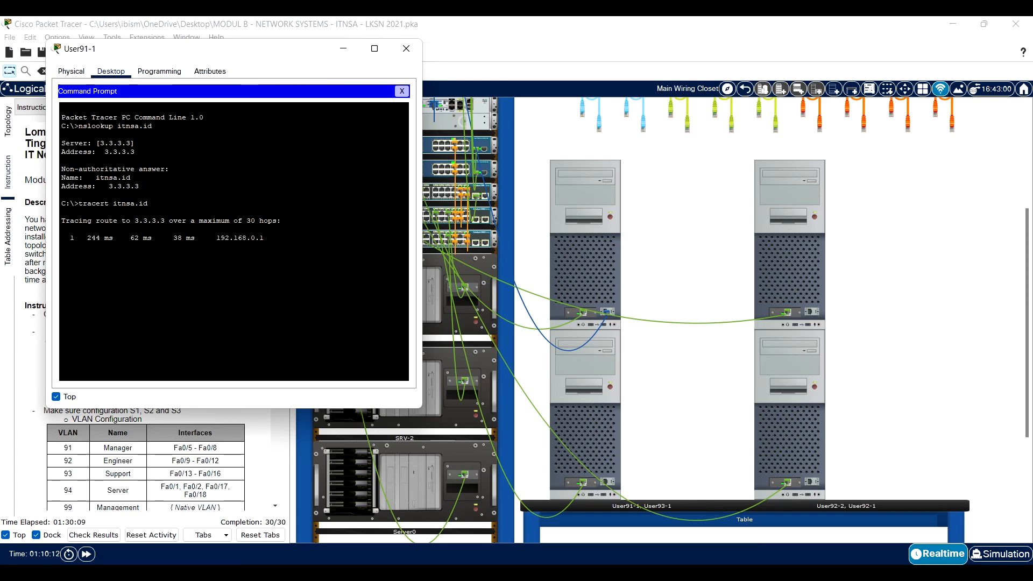
drag(283, 53, 433, 57)
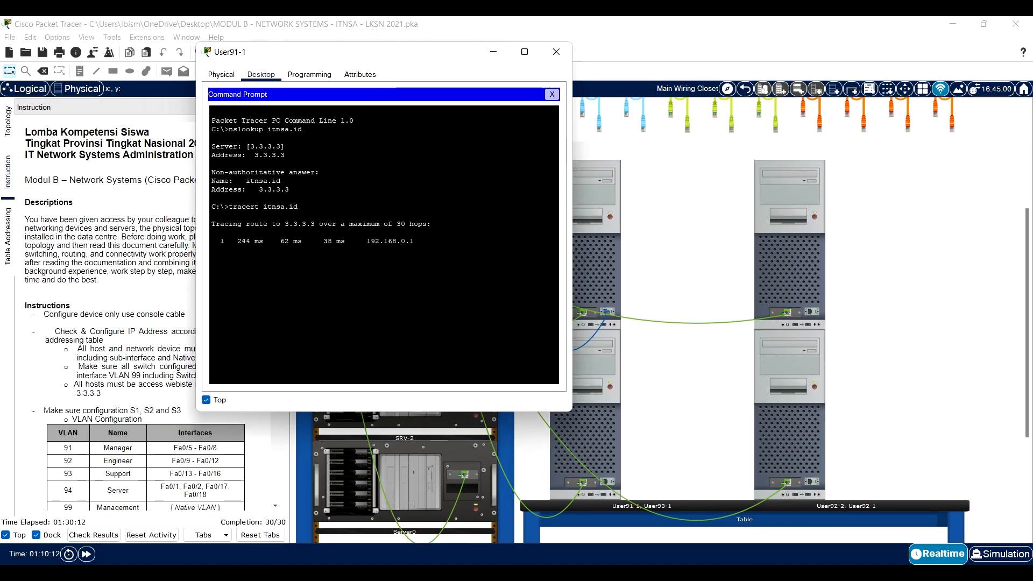
Step: Show the addressing table and the topology diagram beside the running trace, with the User91-1 window moved clear and the RC3-to-internet path in view
click(8, 254)
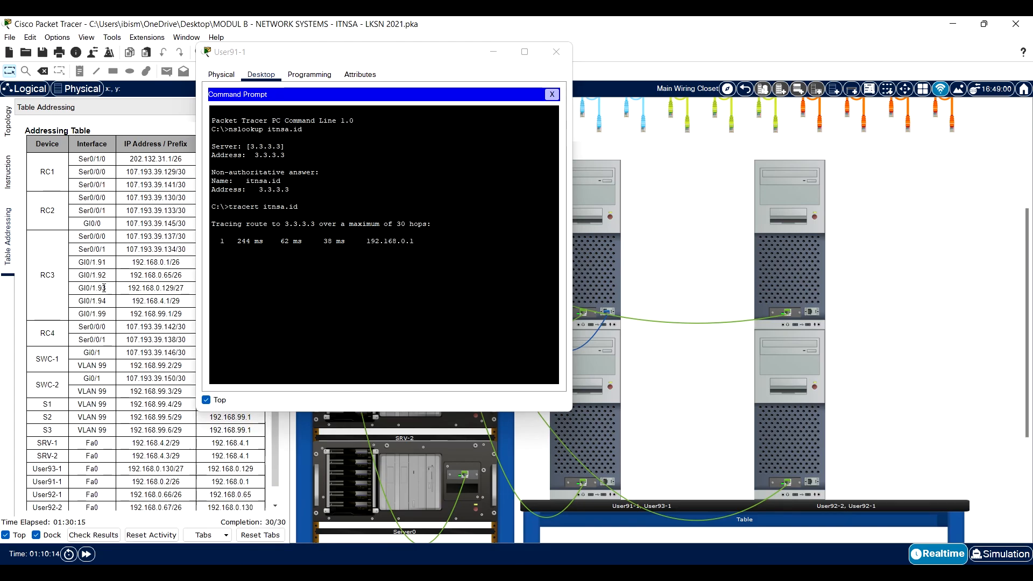
click(9, 180)
scroll(132, 310, down, 3)
click(8, 122)
drag(363, 61, 611, 48)
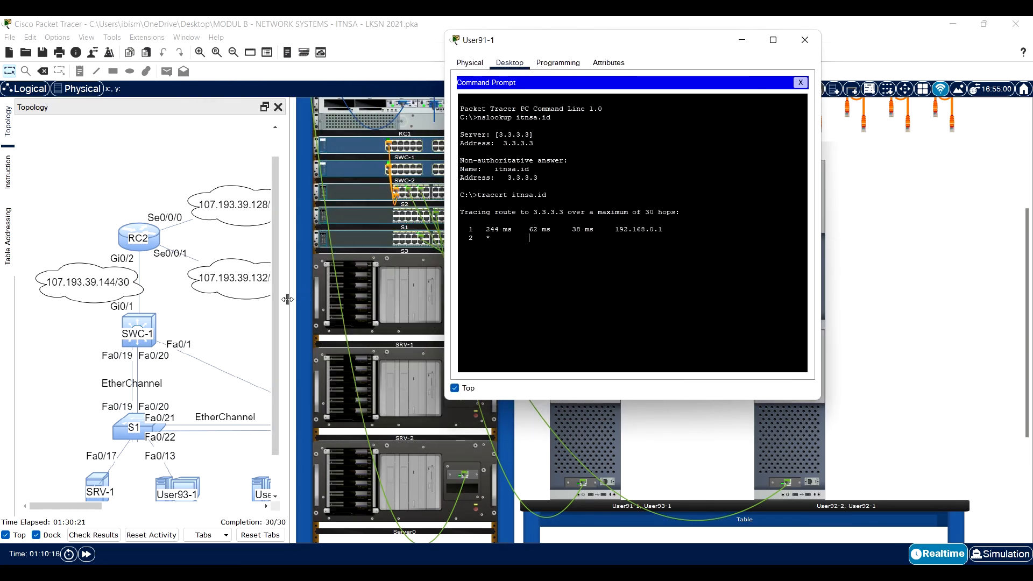
click(345, 332)
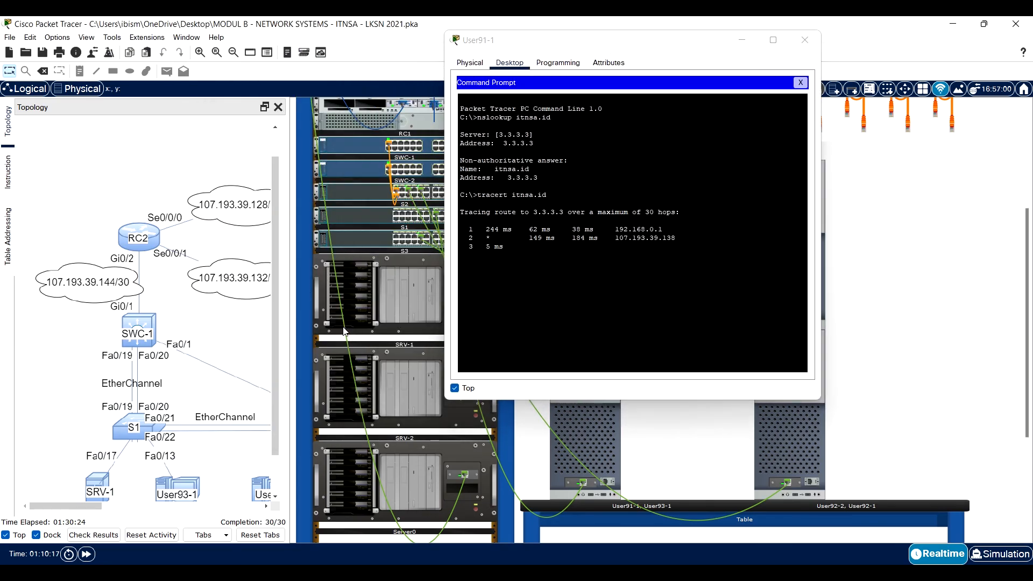
drag(91, 508, 175, 509)
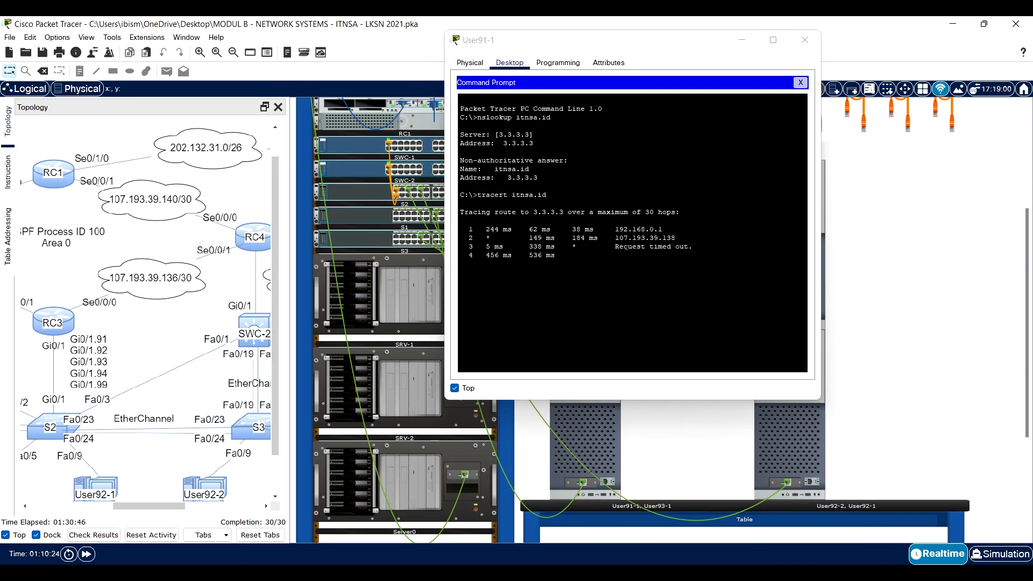
Step: Examine the traced hops towards itnsa.id by highlighting them in User91-1's command prompt, and close the User91-1 window
drag(671, 255, 628, 255)
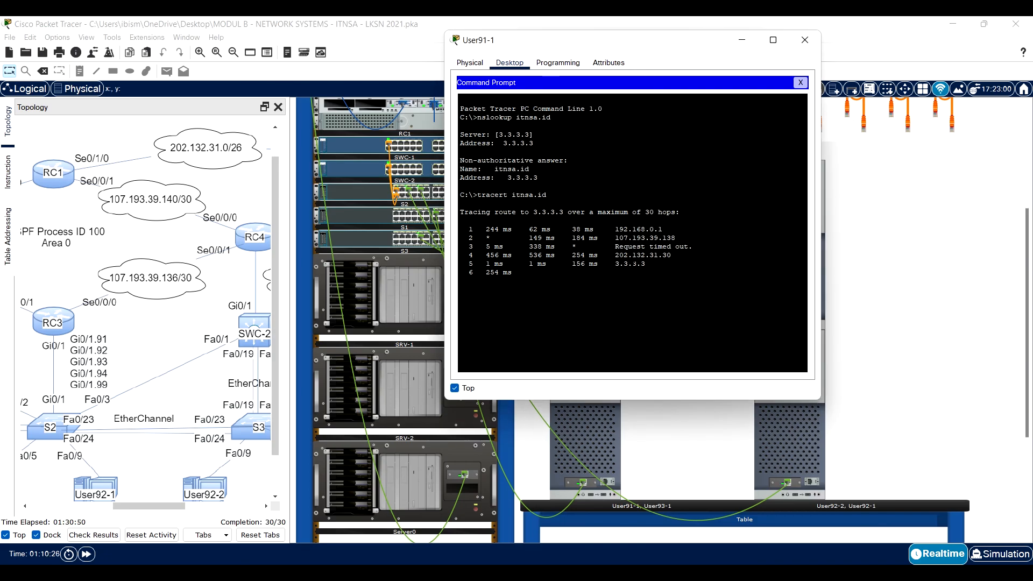
mouse_move(611, 263)
mouse_down()
mouse_move(636, 264)
mouse_move(607, 264)
mouse_up()
click(608, 264)
drag(645, 264, 599, 264)
click(597, 255)
drag(622, 263, 646, 263)
drag(646, 272, 517, 222)
click(521, 247)
drag(645, 272, 483, 229)
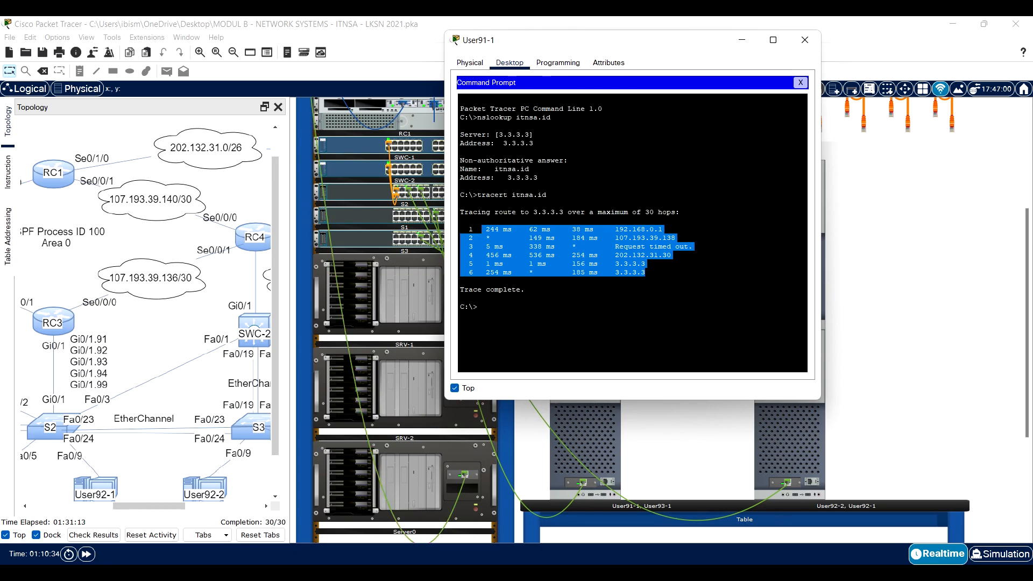
click(805, 42)
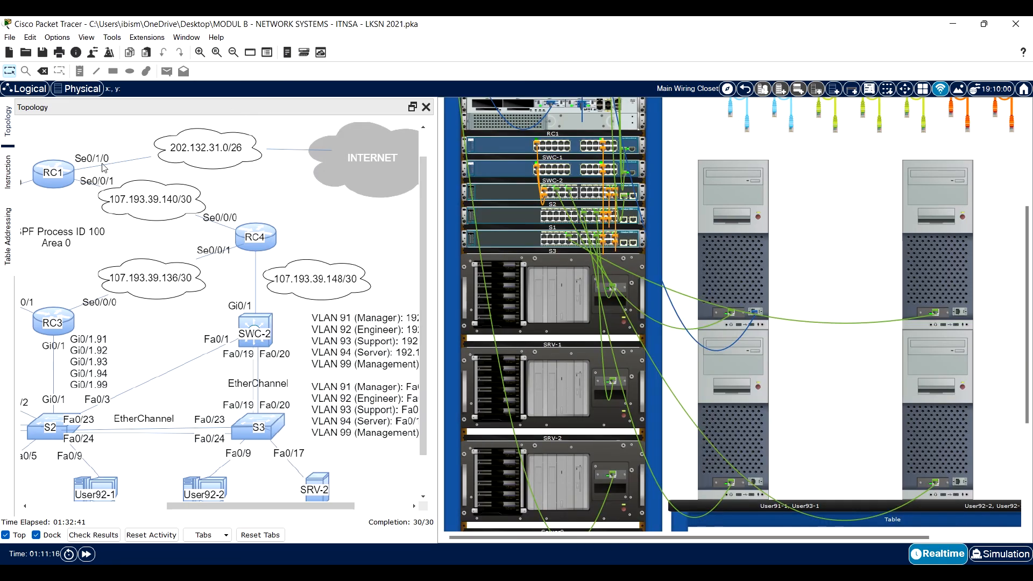
Step: Review the task instructions from the beginning and highlight the requirement that all hosts access itnsa.id with DNS 3.3.3.3
click(7, 172)
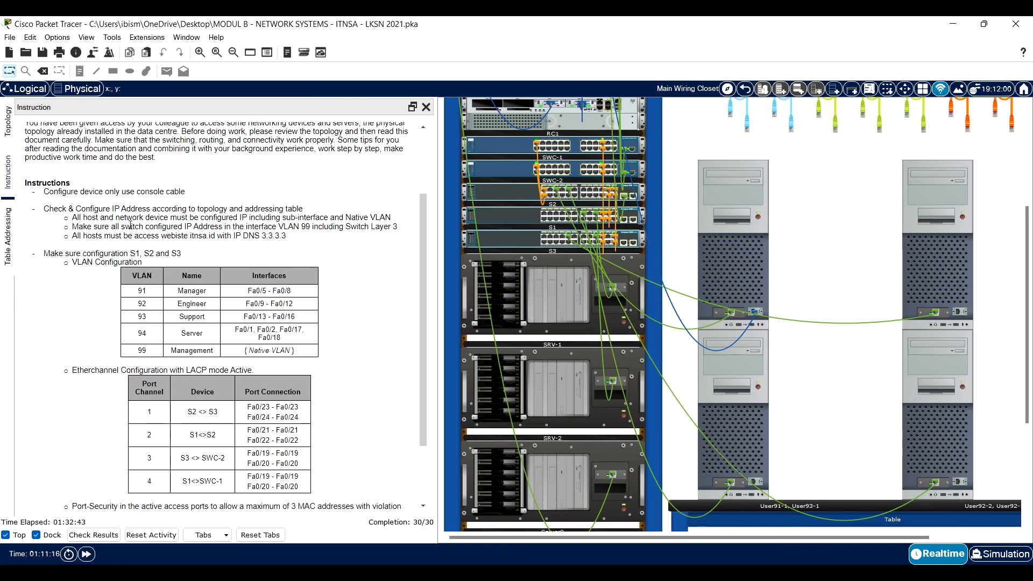
scroll(131, 226, up, 3)
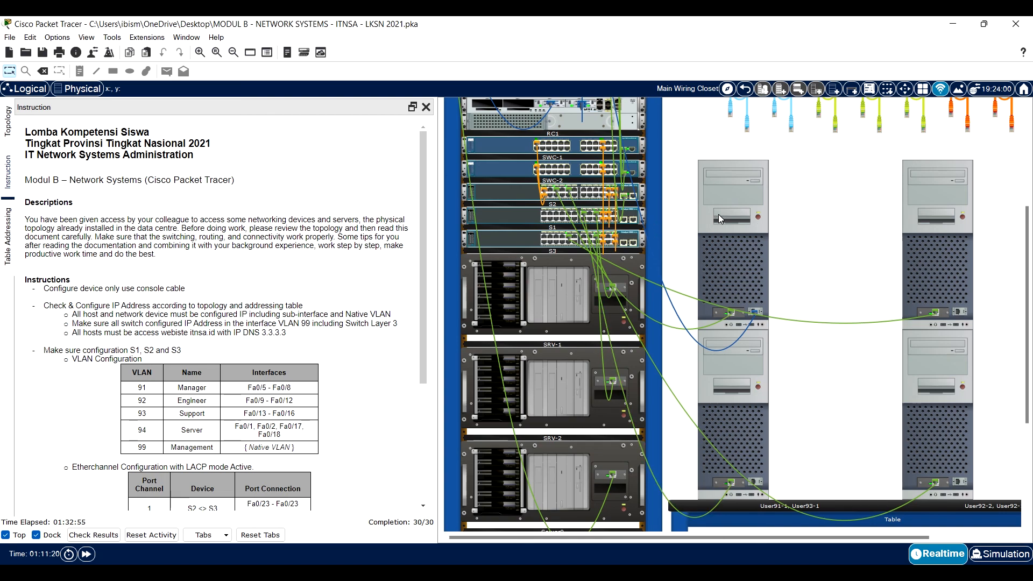
mouse_move(851, 260)
drag(286, 333, 106, 333)
click(329, 343)
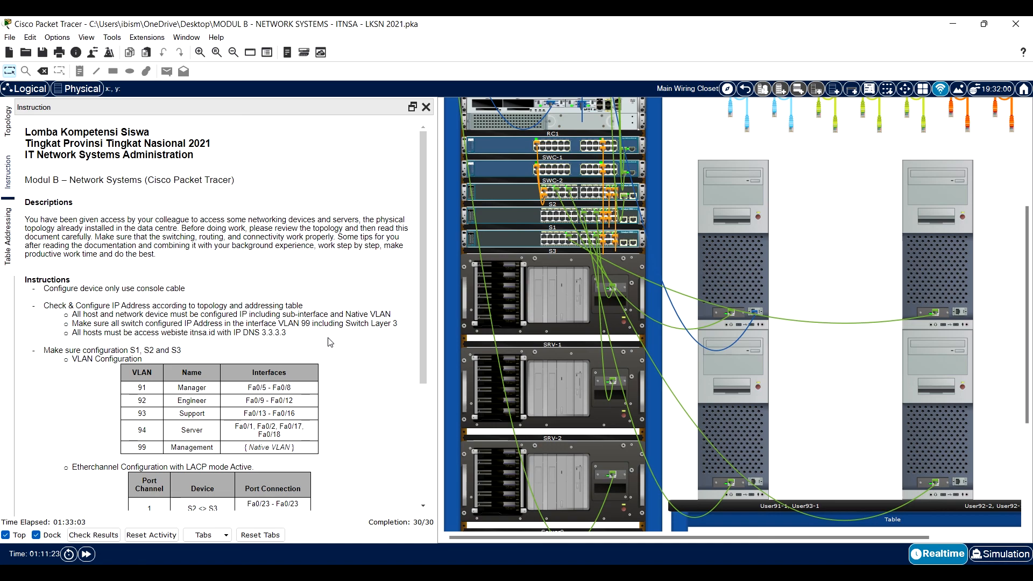